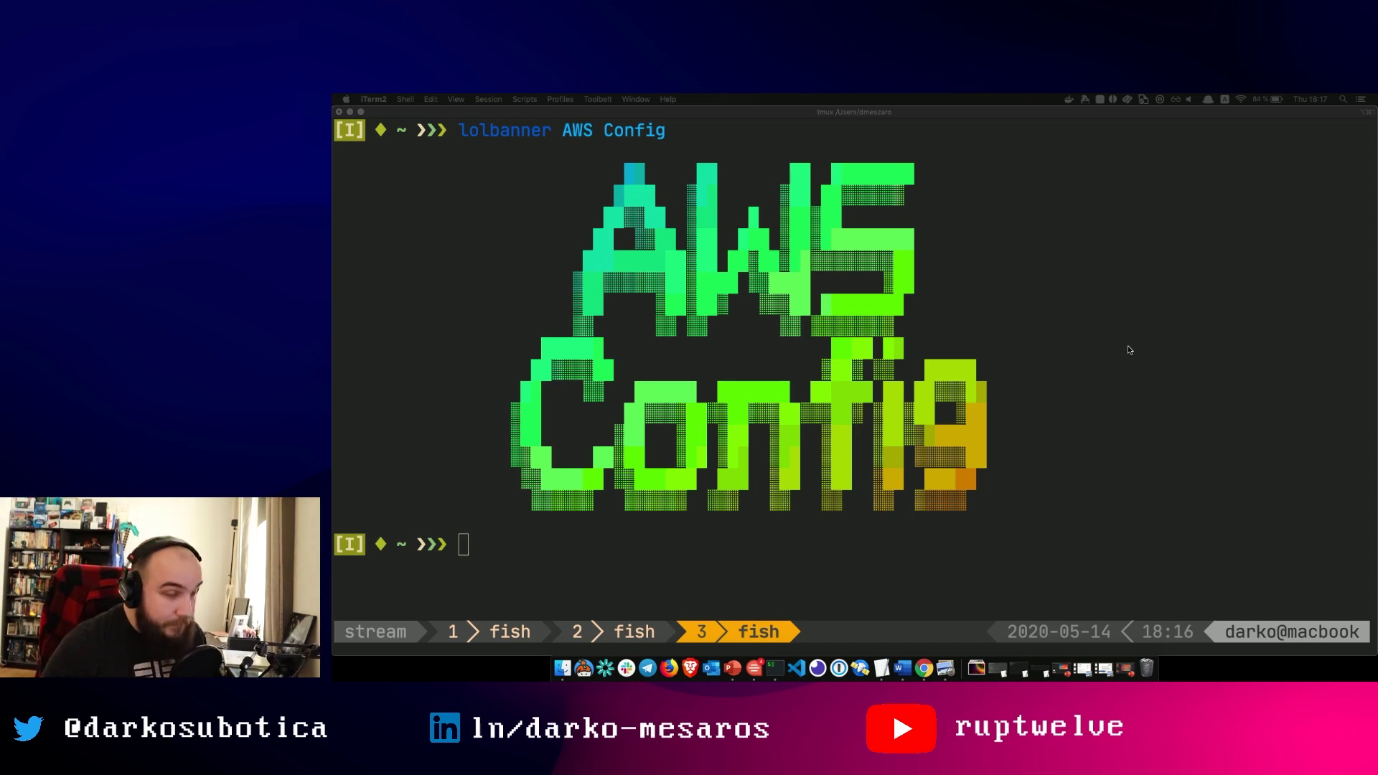
Step: Switch to Chrome, where the AWS Config console is open
key("super+Tab")
key("super+Tab")
key("super+Tab")
key("super+Tab")
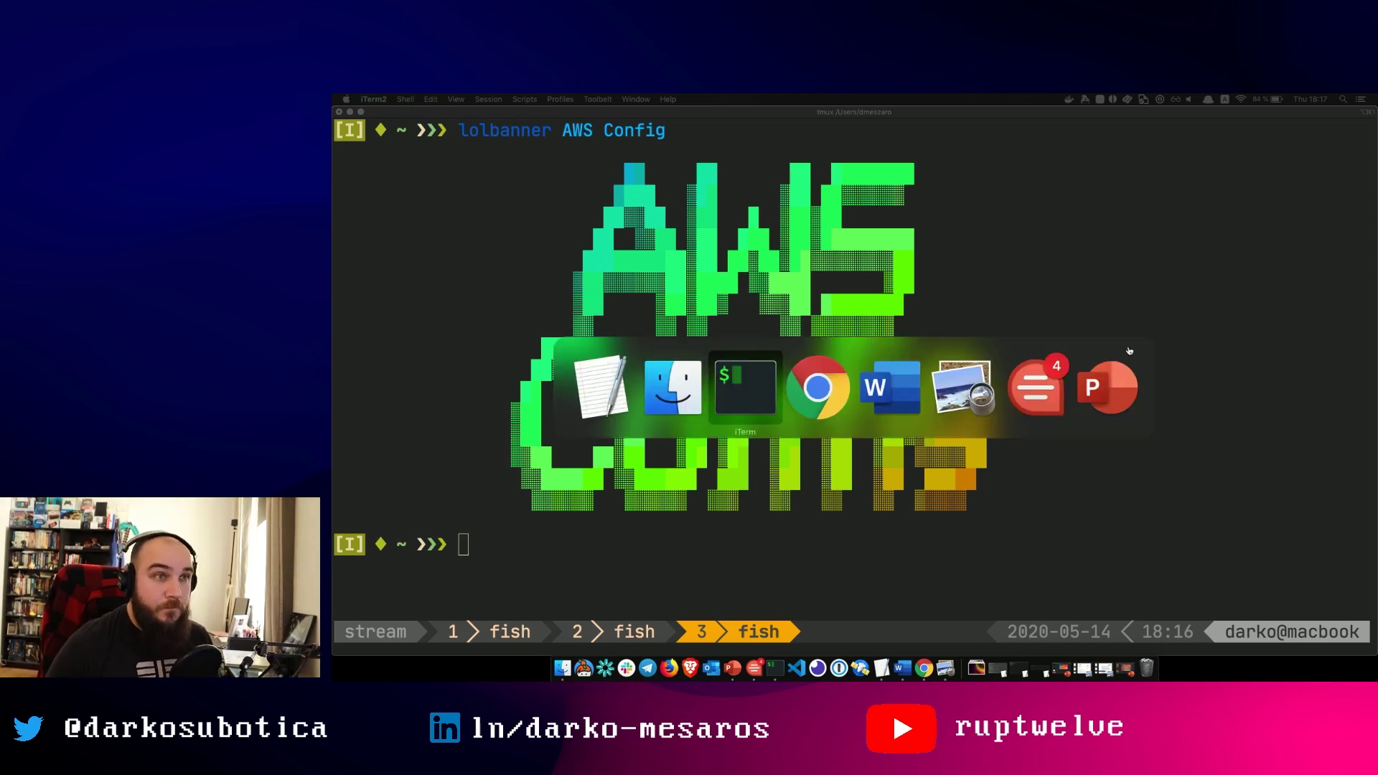
key("super+shift+Tab")
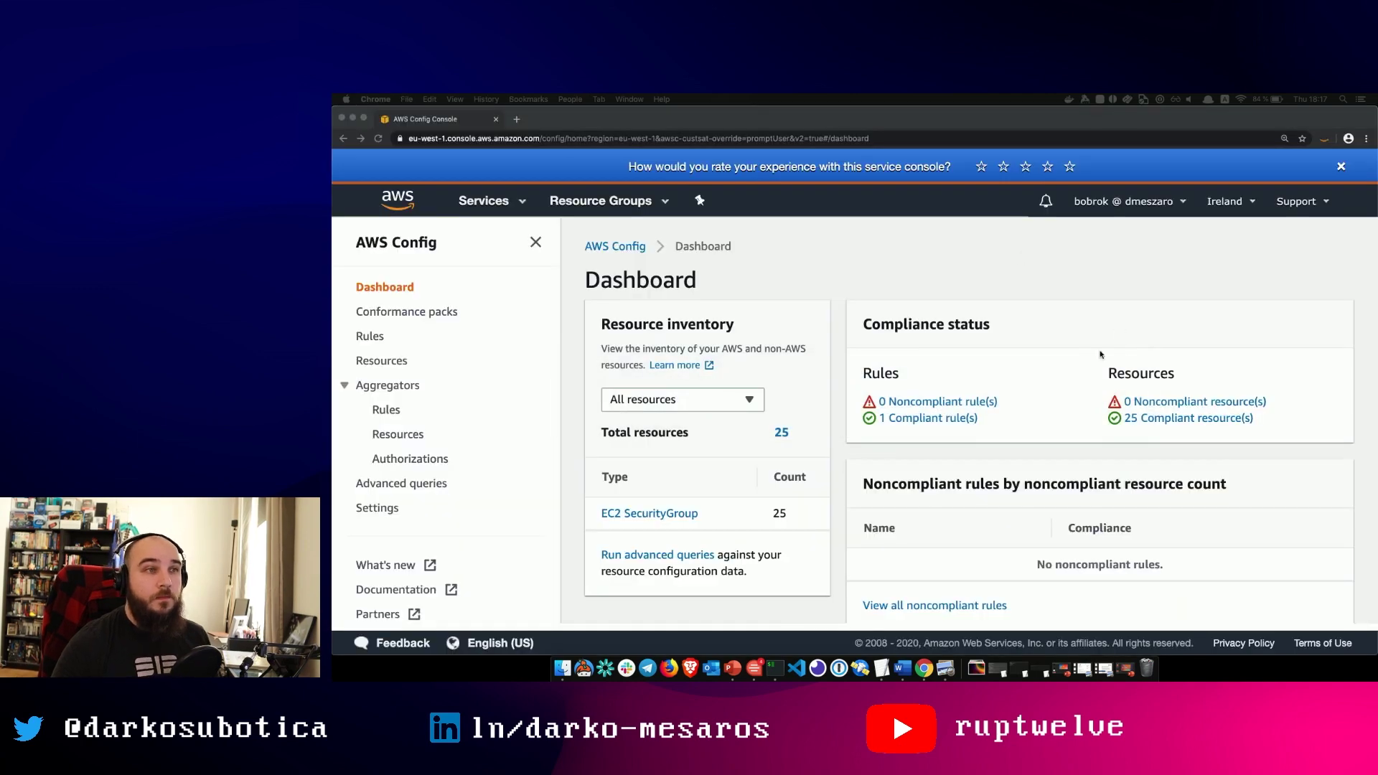
Step: Search the AWS services for "conf" and open the Config service
left_click(1340, 168)
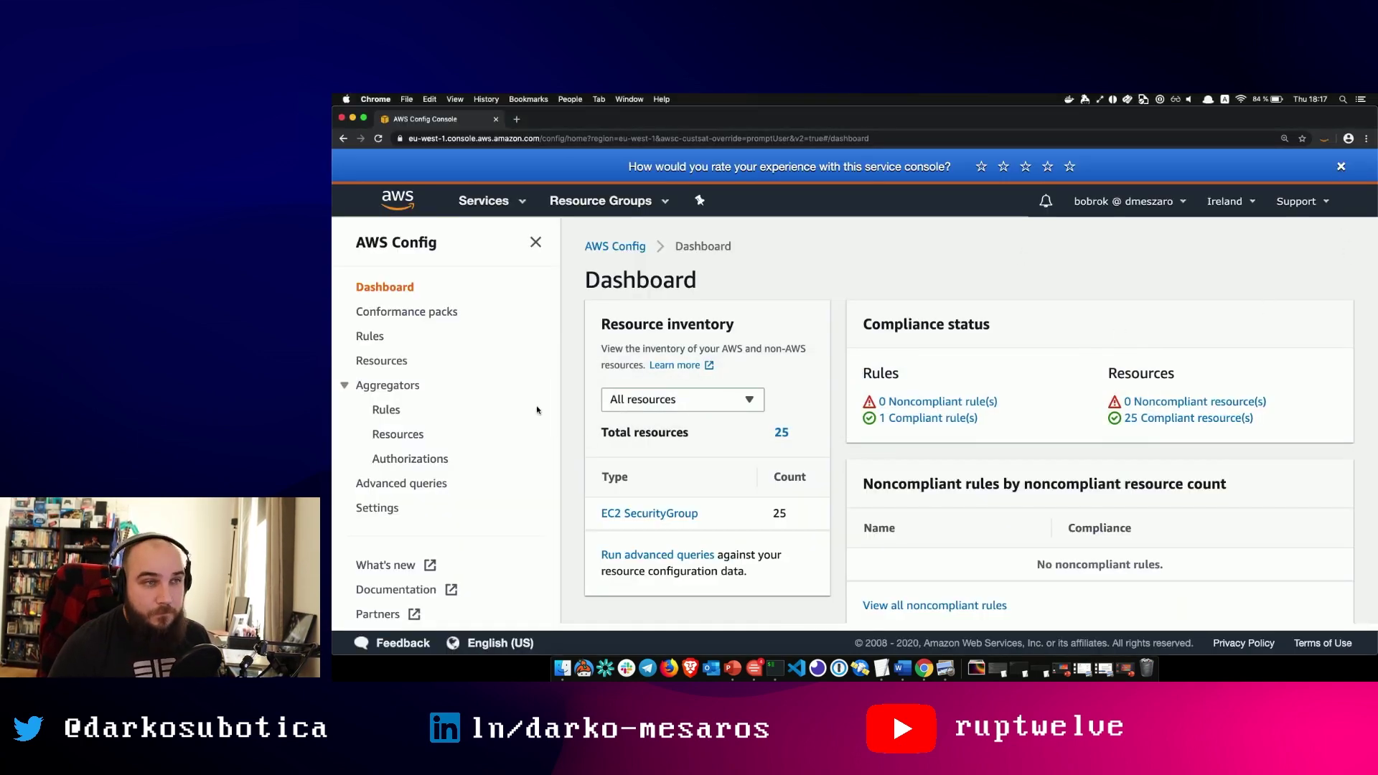
left_click(496, 206)
type("conf")
left_click(582, 289)
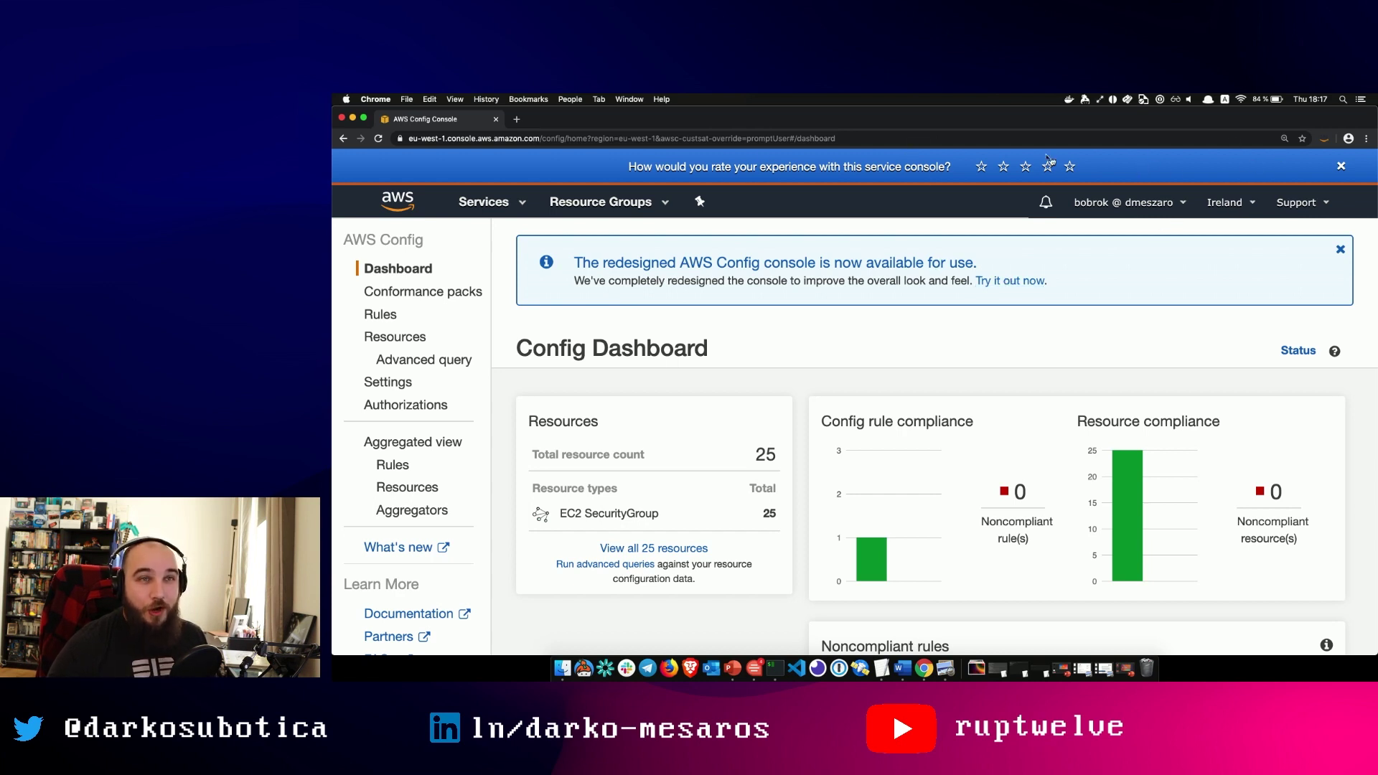
Step: Rate the service console five stars and dismiss the feedback banner
left_click(1071, 168)
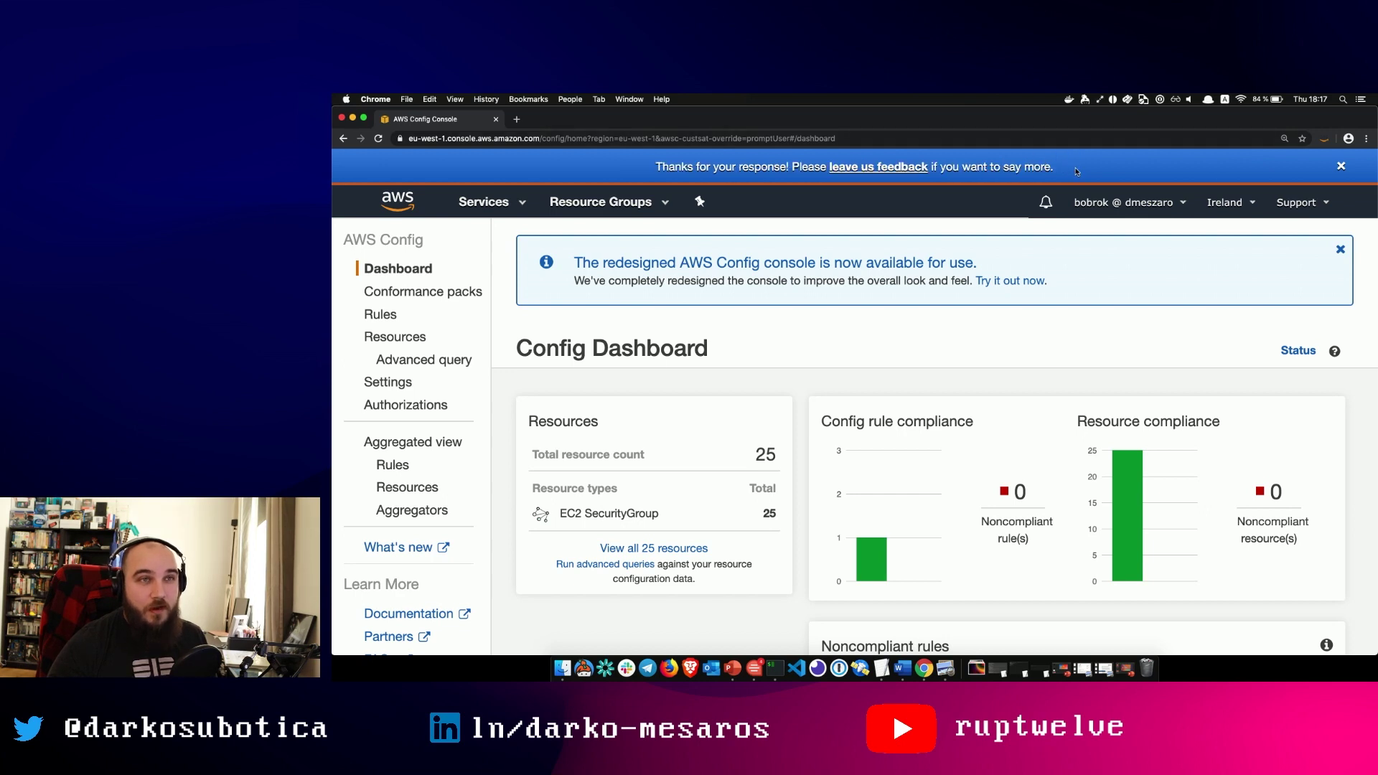
left_click(1339, 167)
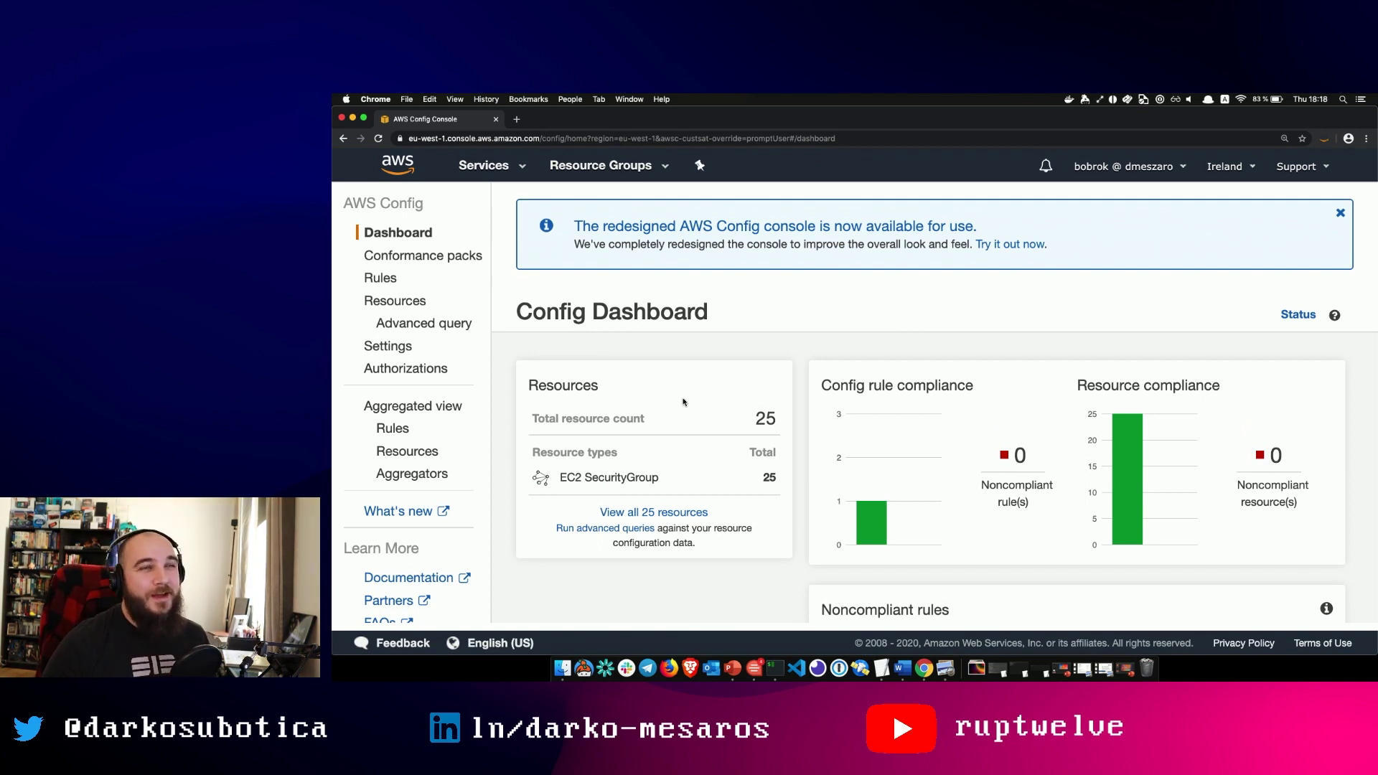
Step: Open the AWS Config settings and switch them to the redesigned console
scroll(589, 420, "down", 1)
scroll(387, 452, "down", 1)
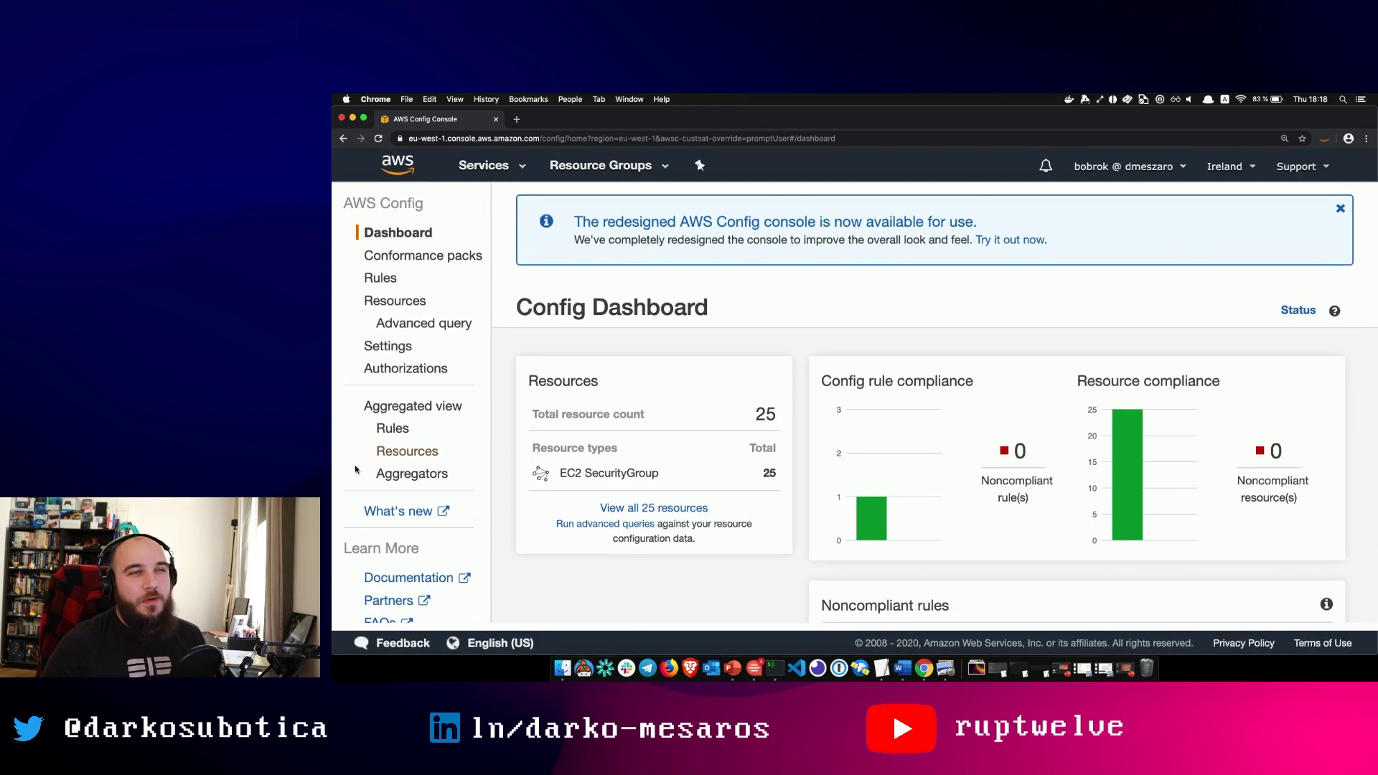
scroll(357, 470, "up", 1)
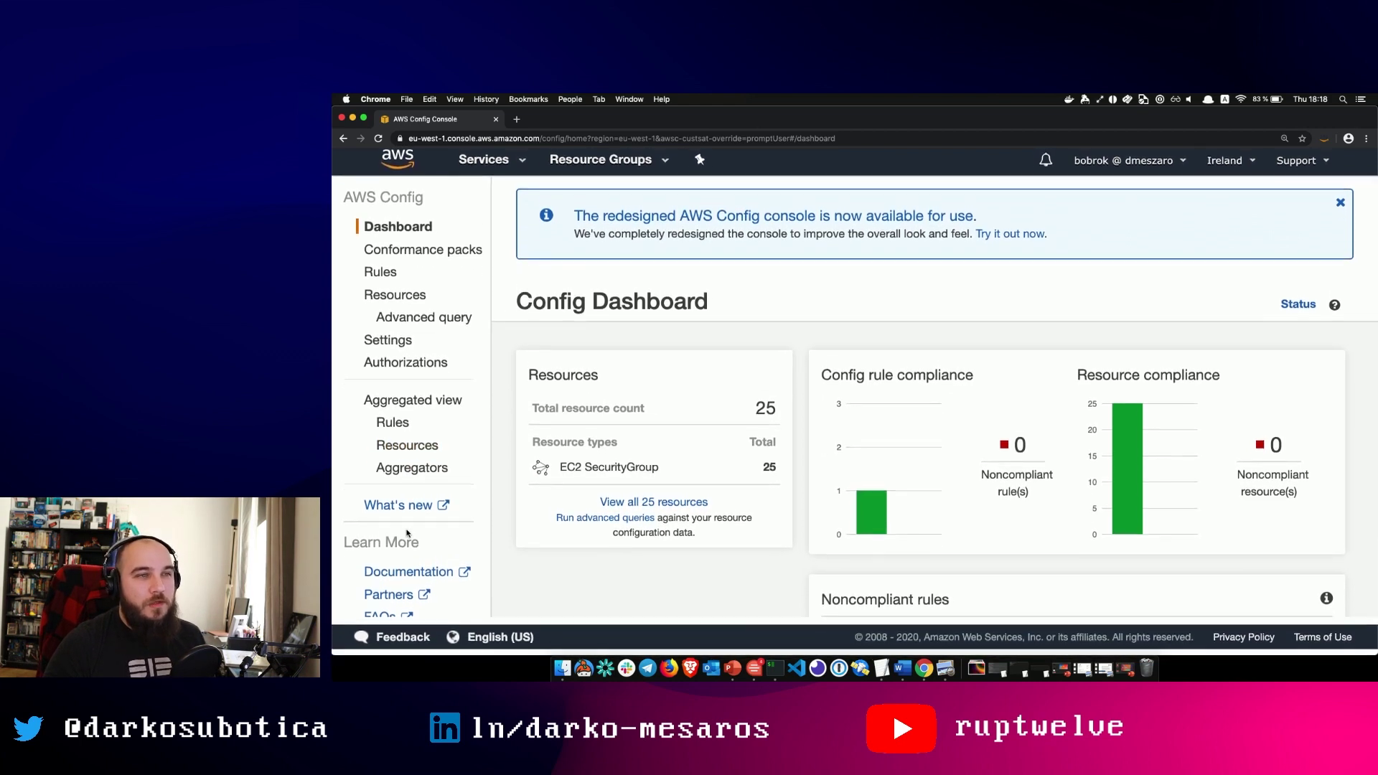
left_click(375, 340)
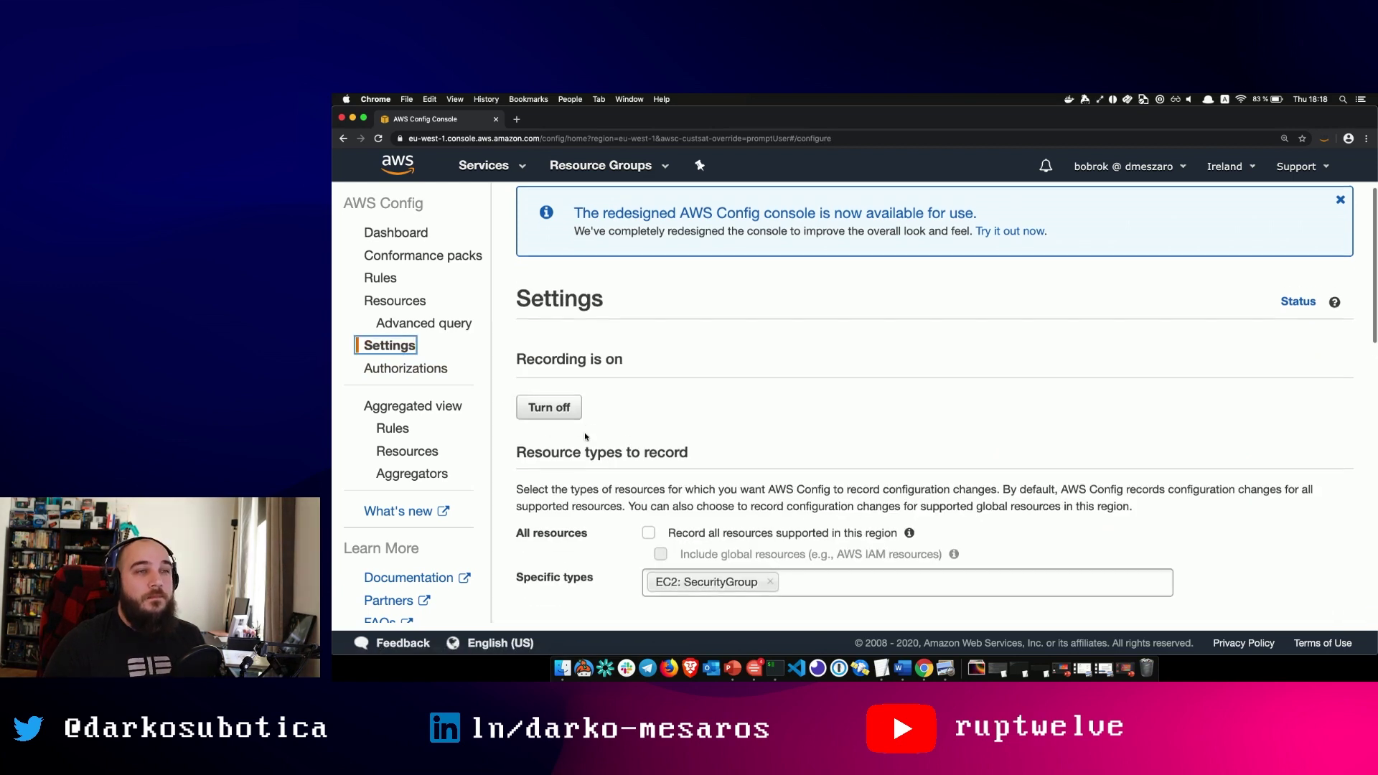
scroll(949, 248, "down", 1)
left_click(1017, 211)
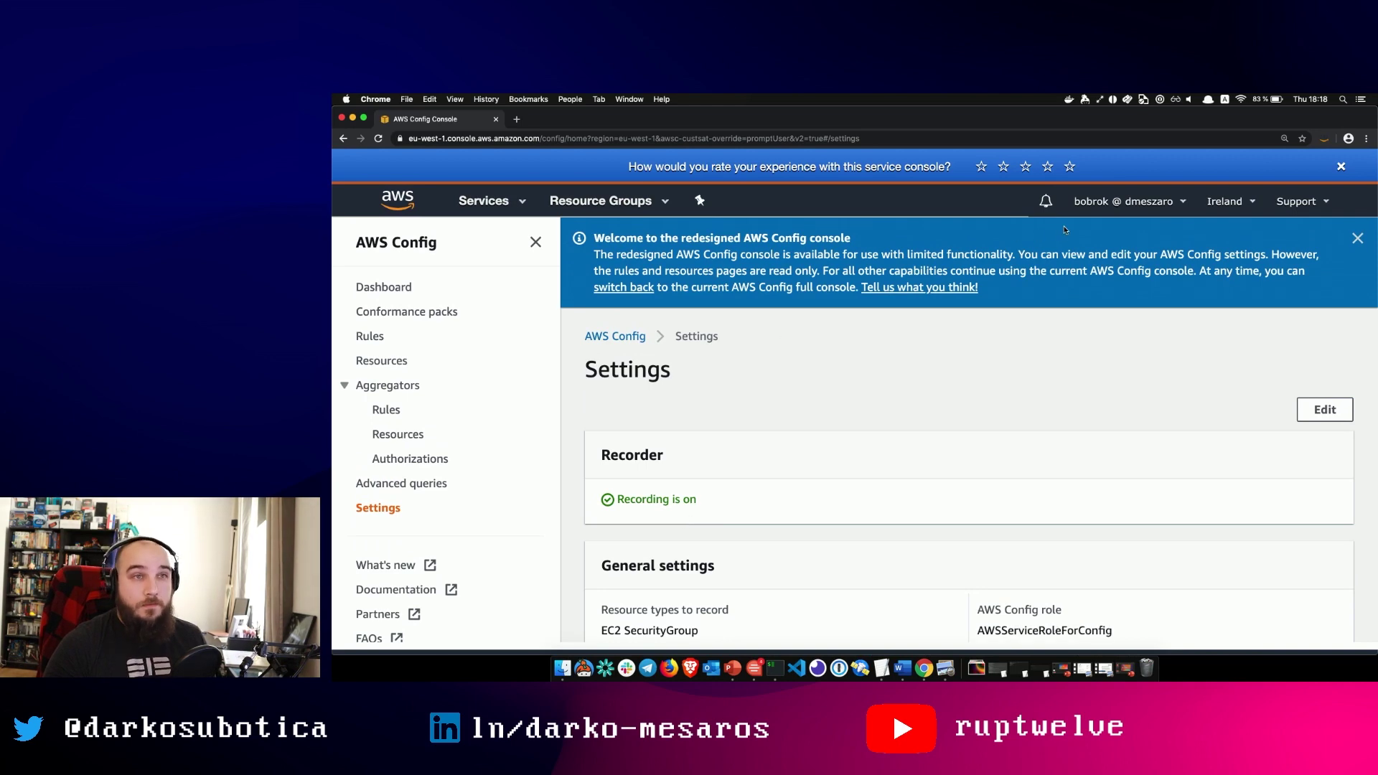
Step: Dismiss the rating and welcome banners and open the AWS Config settings for editing
left_click(1341, 167)
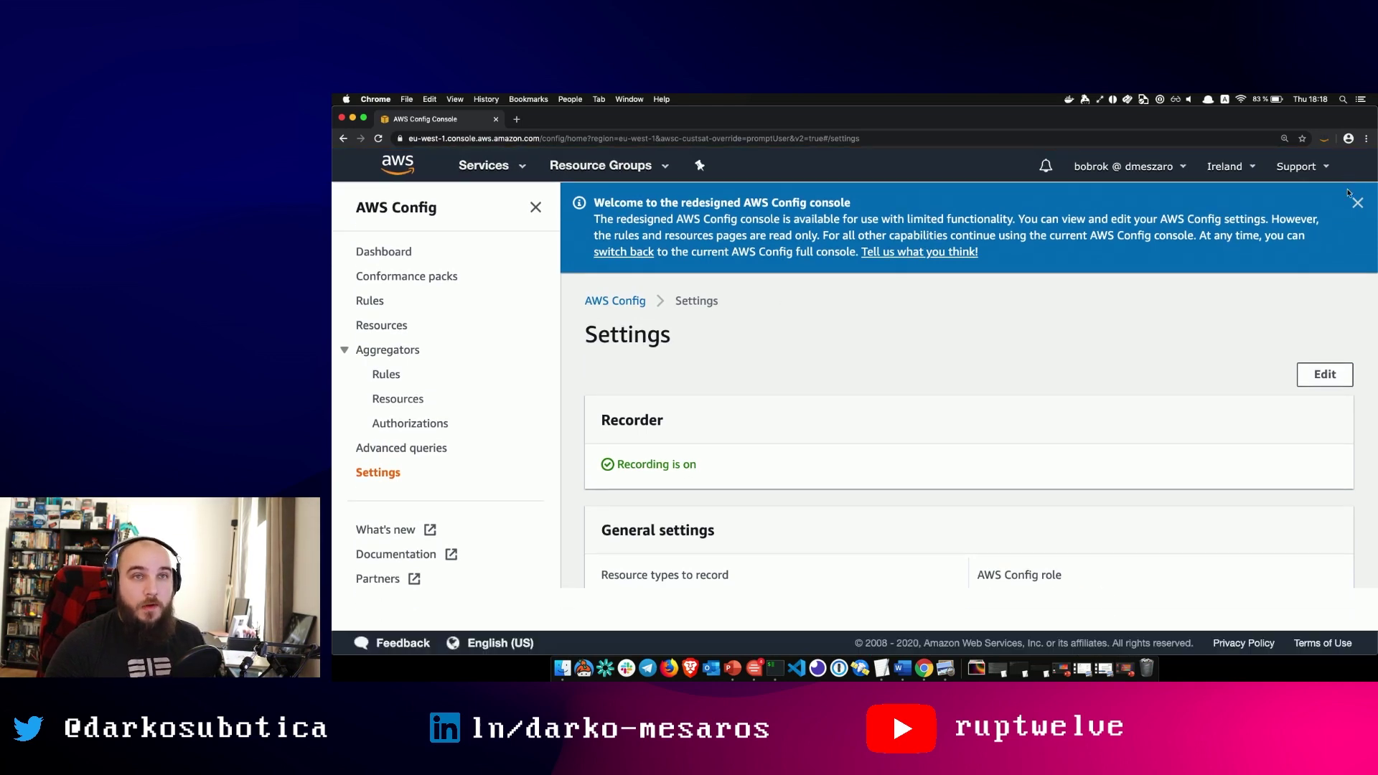
left_click(1357, 206)
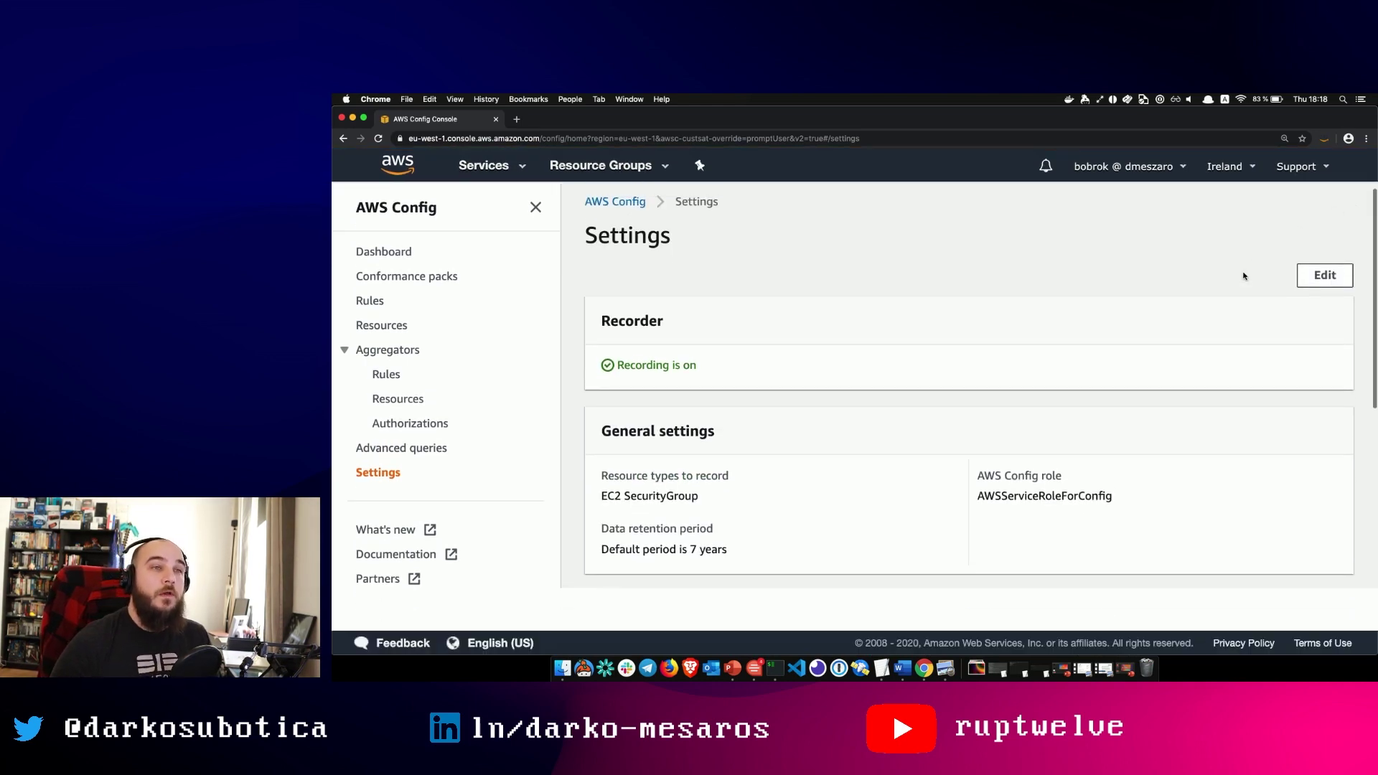
left_click(1334, 277)
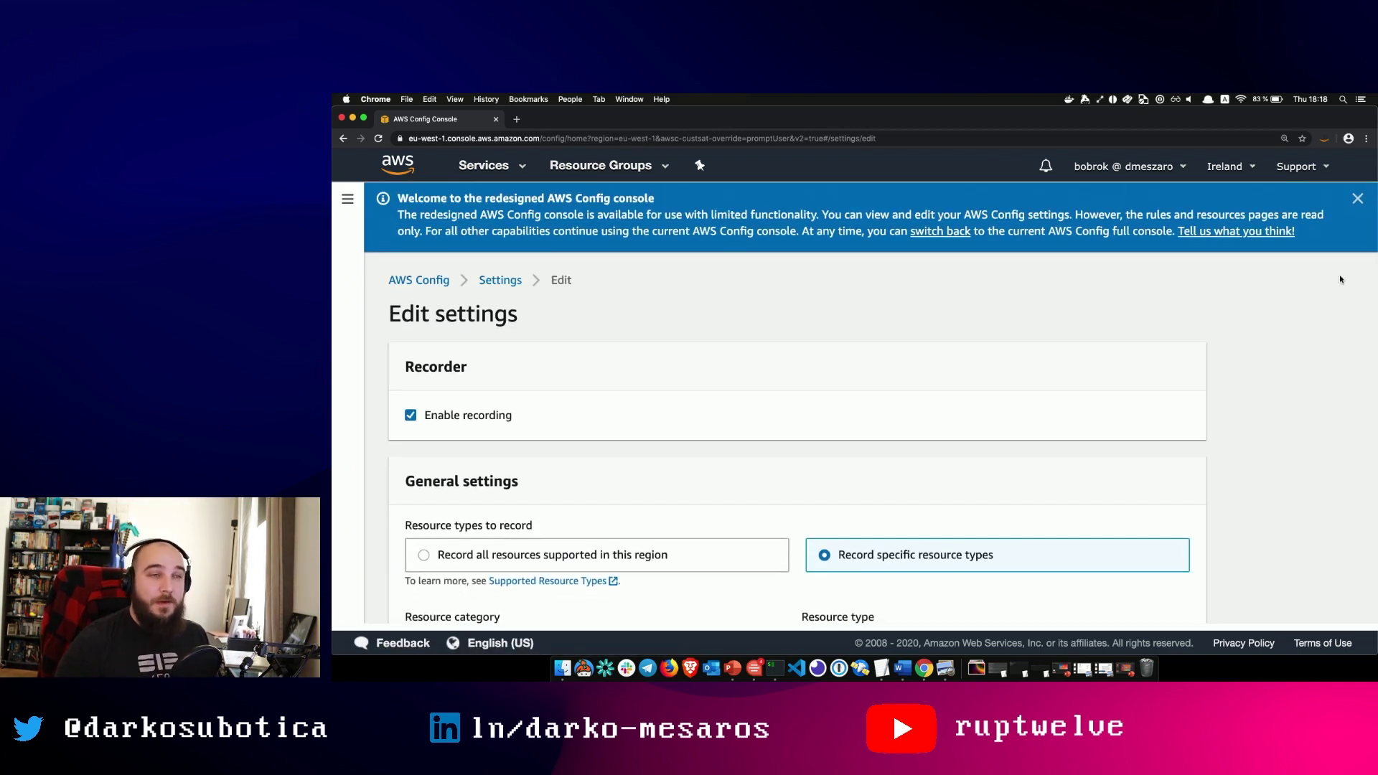
left_click(1358, 200)
scroll(1203, 296, "down", 3)
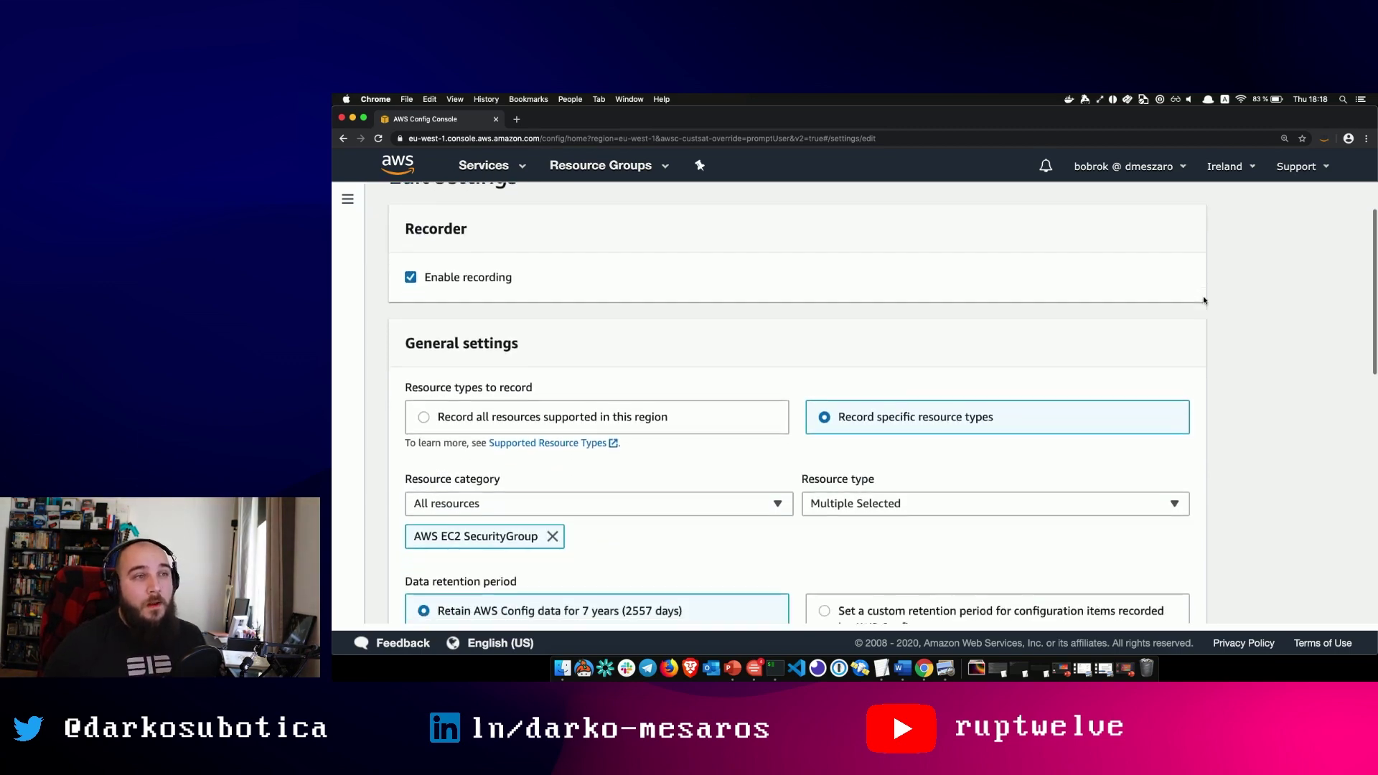
Step: Open the Supported Resource Types documentation and review the listed AWS services and resource types
scroll(623, 433, "down", 2)
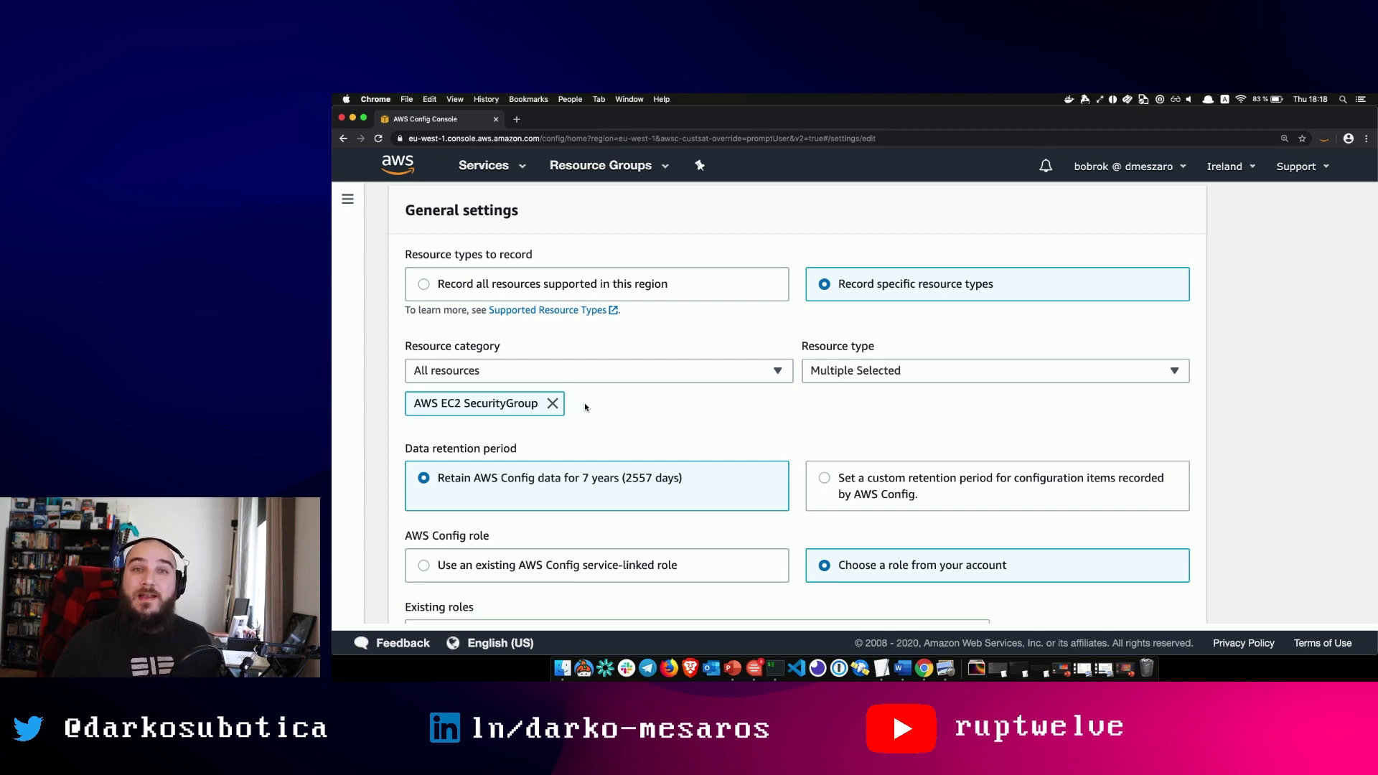
left_click(536, 313)
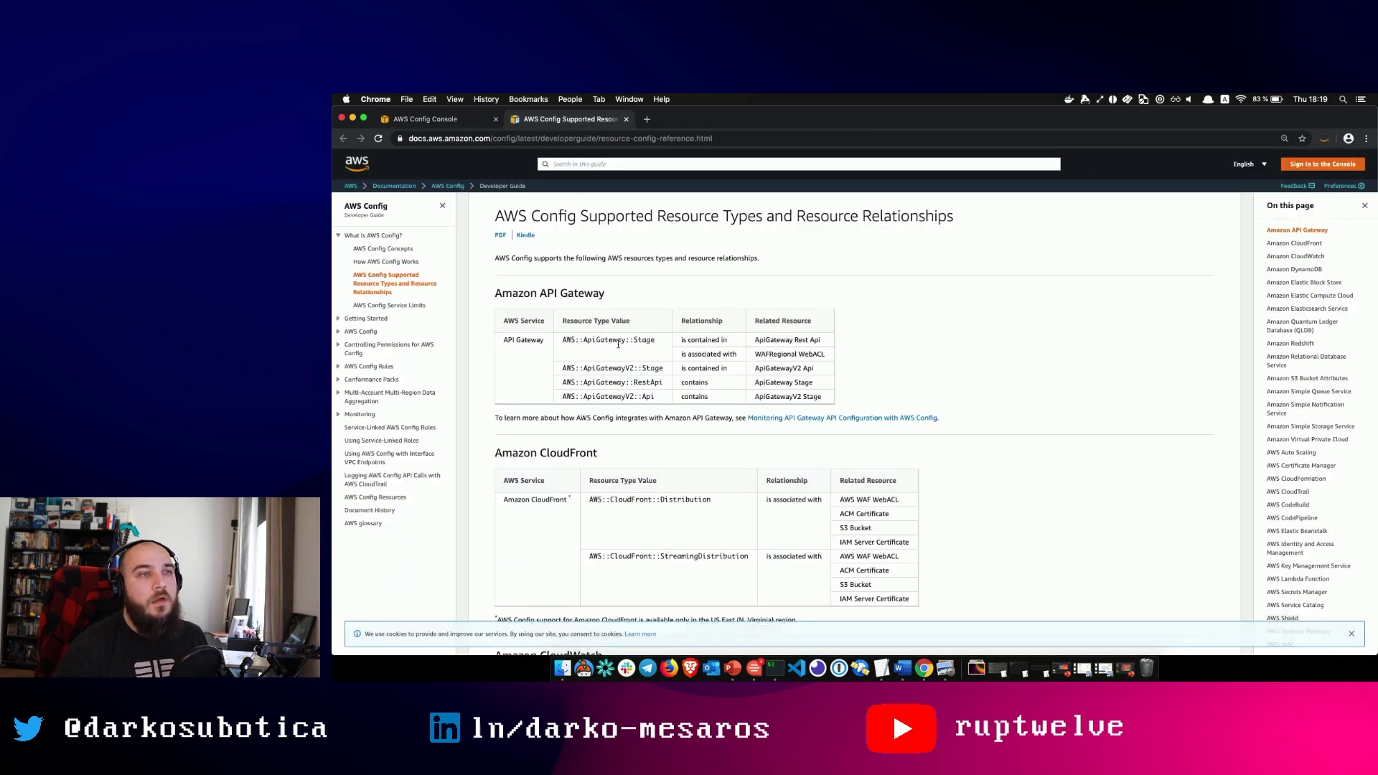
scroll(666, 432, "down", 3)
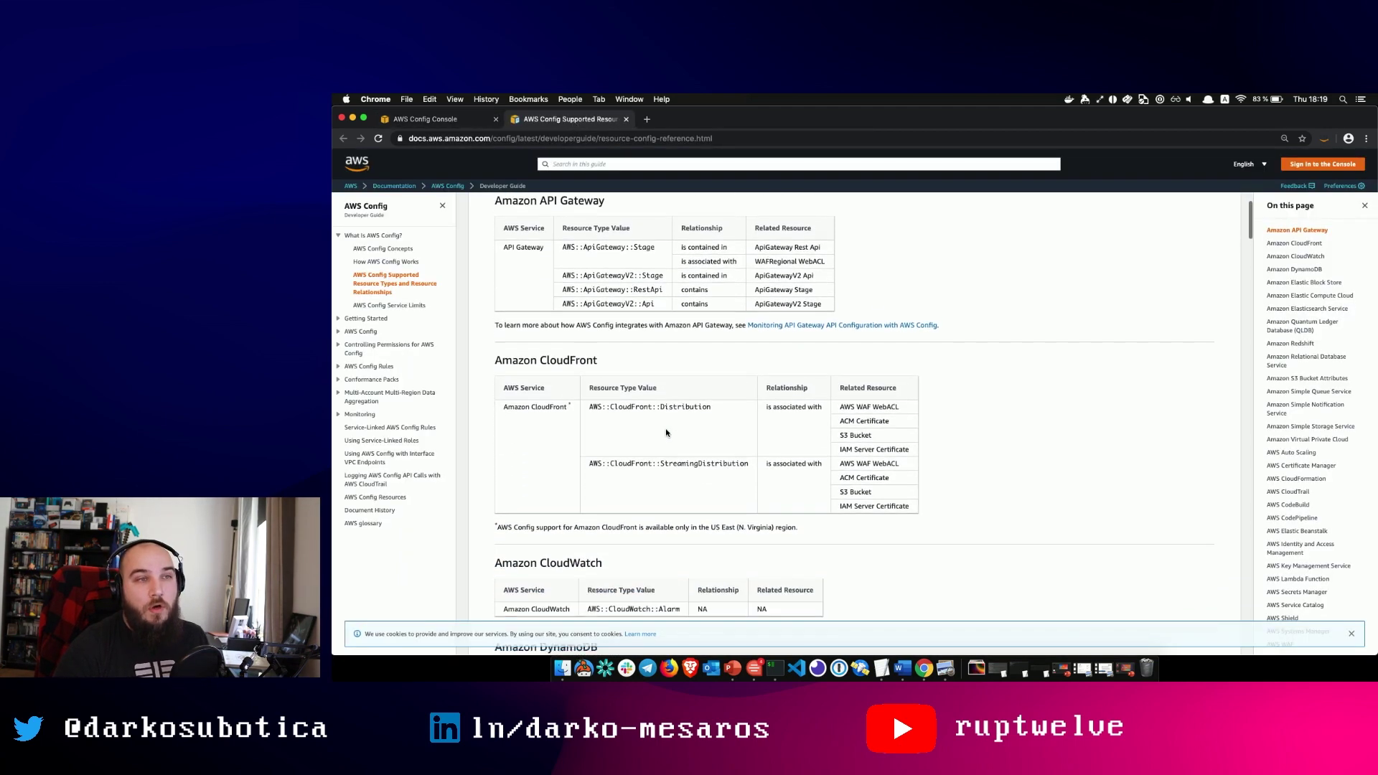
scroll(666, 433, "down", 3)
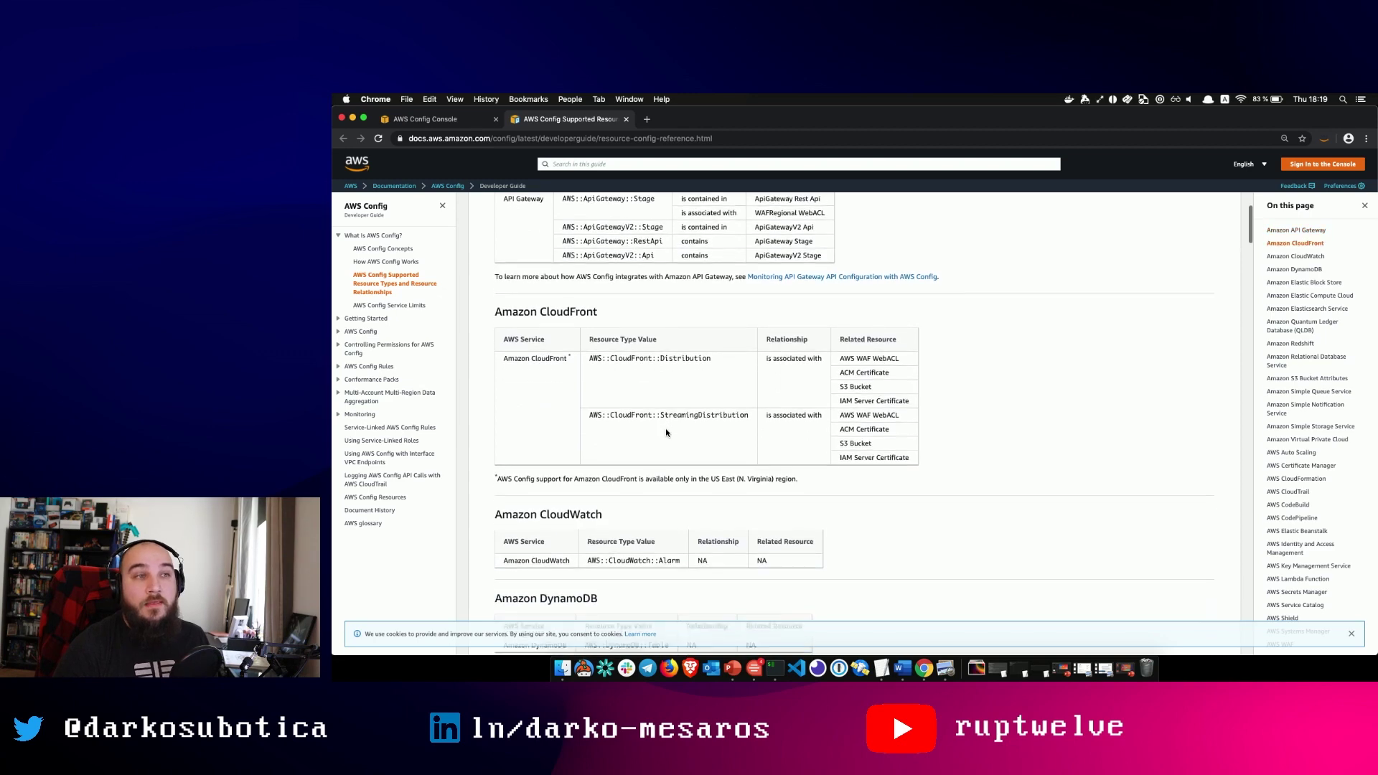
scroll(666, 432, "down", 1)
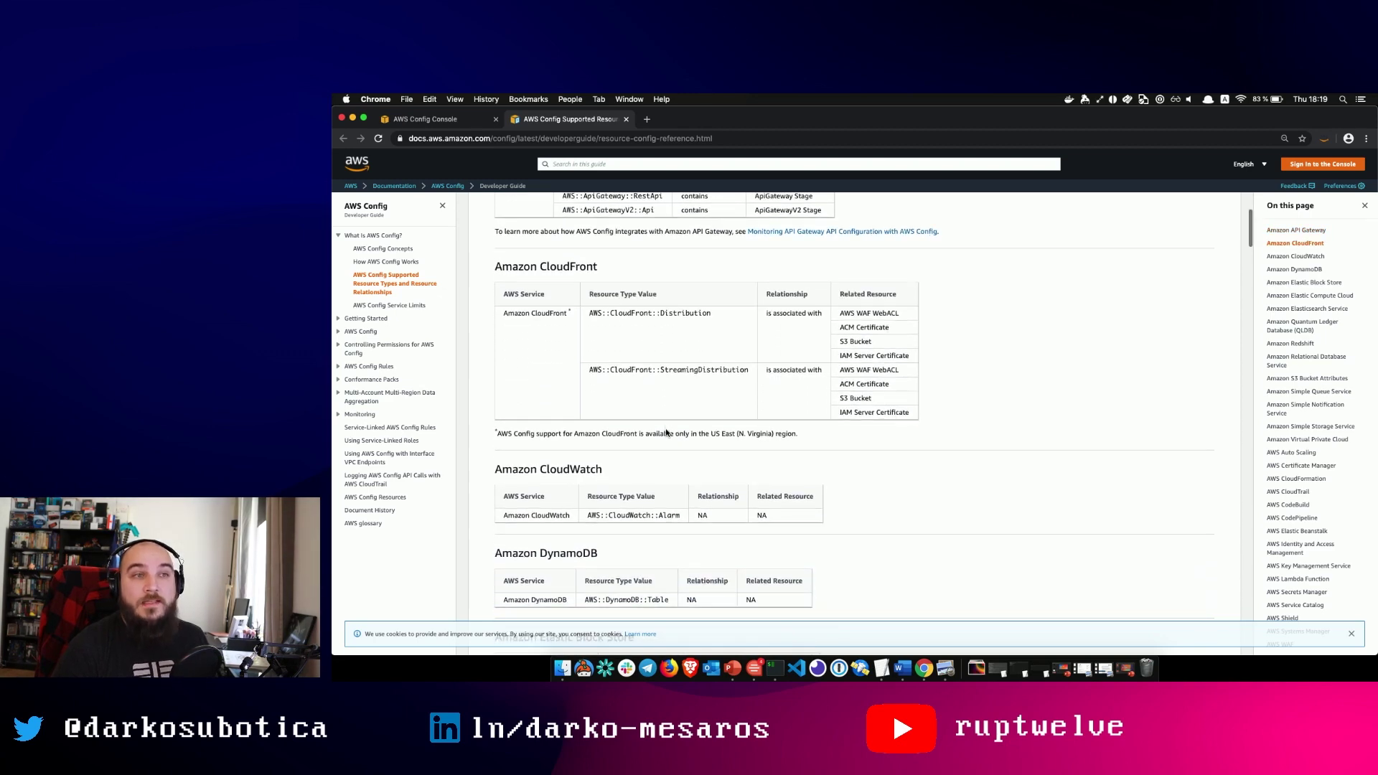
scroll(665, 431, "down", 5)
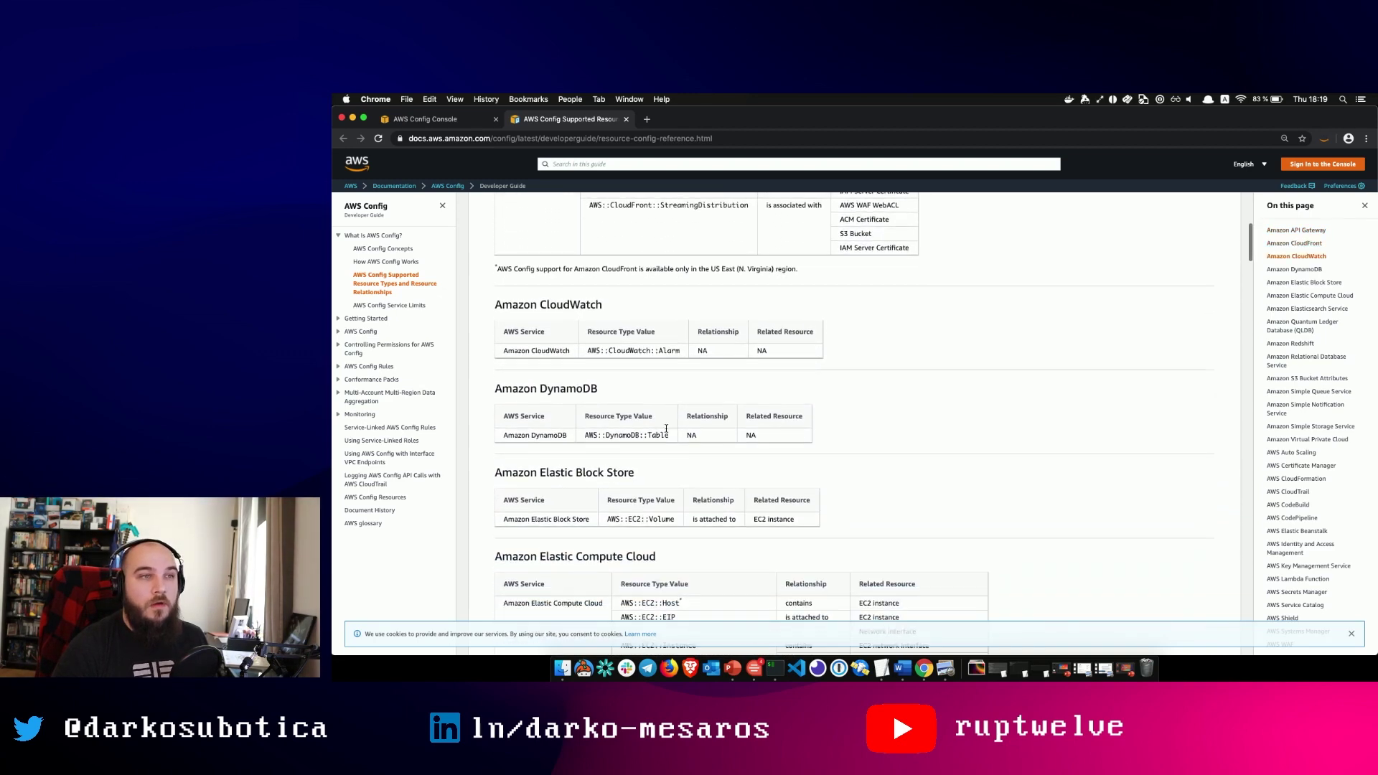
scroll(665, 428, "down", 2)
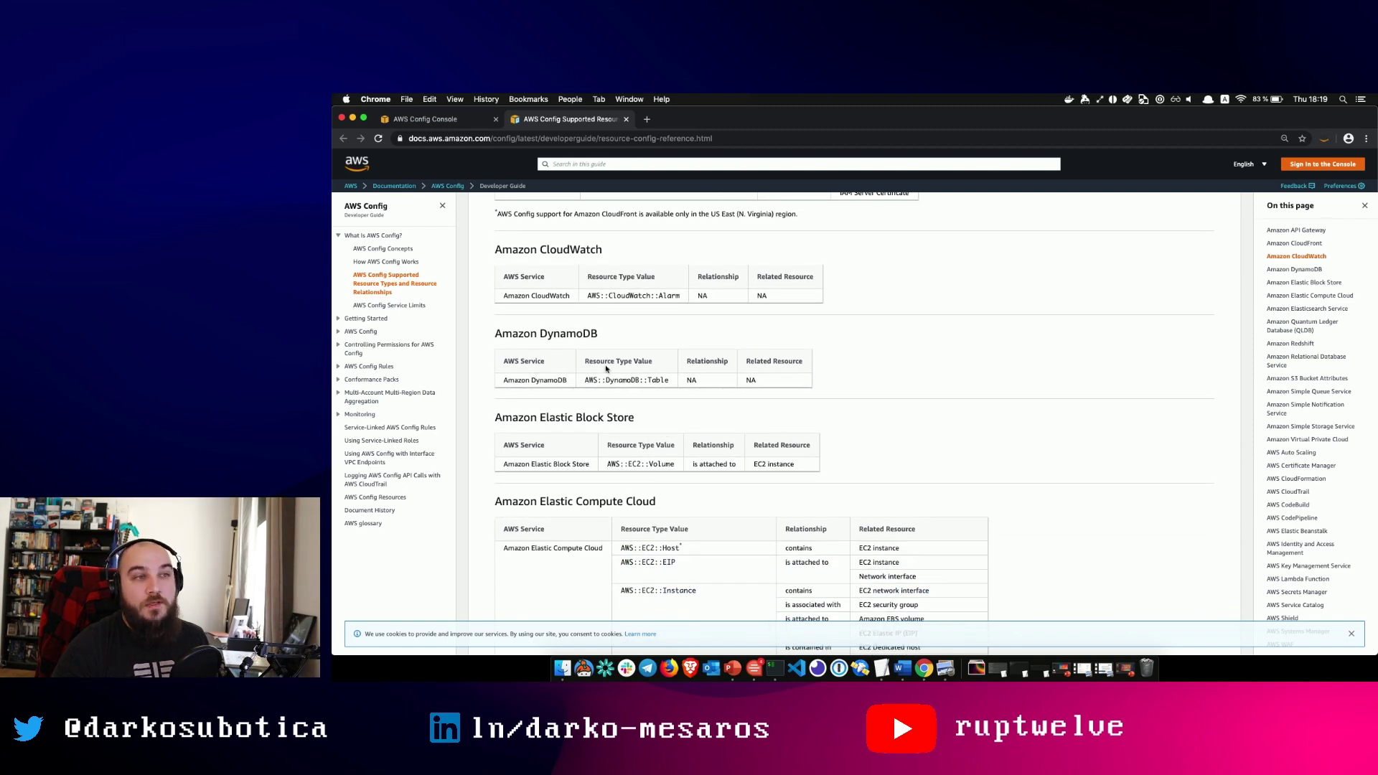
Step: Return to the settings form, try the AWS resources category, and set the resource category back to All resources
left_click(427, 119)
scroll(561, 357, "up", 2)
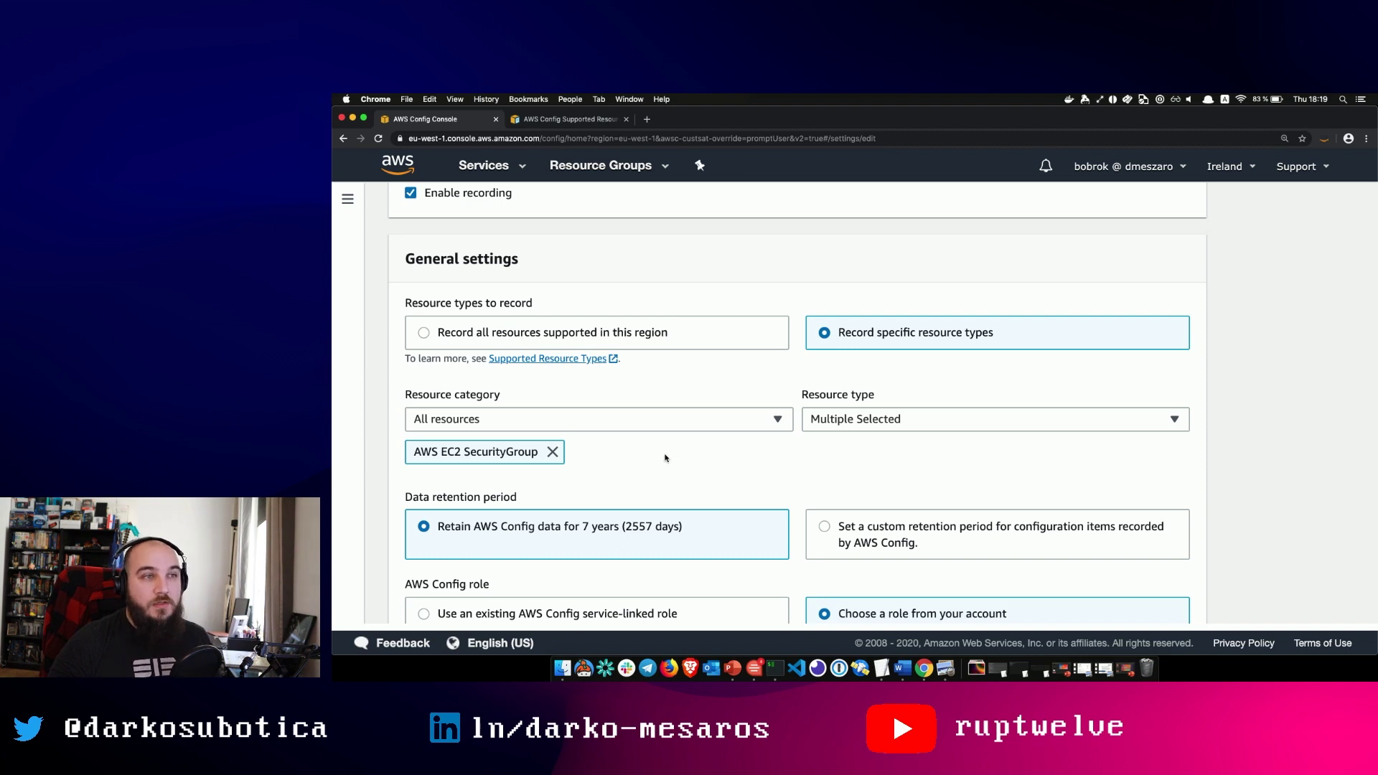
left_click(526, 428)
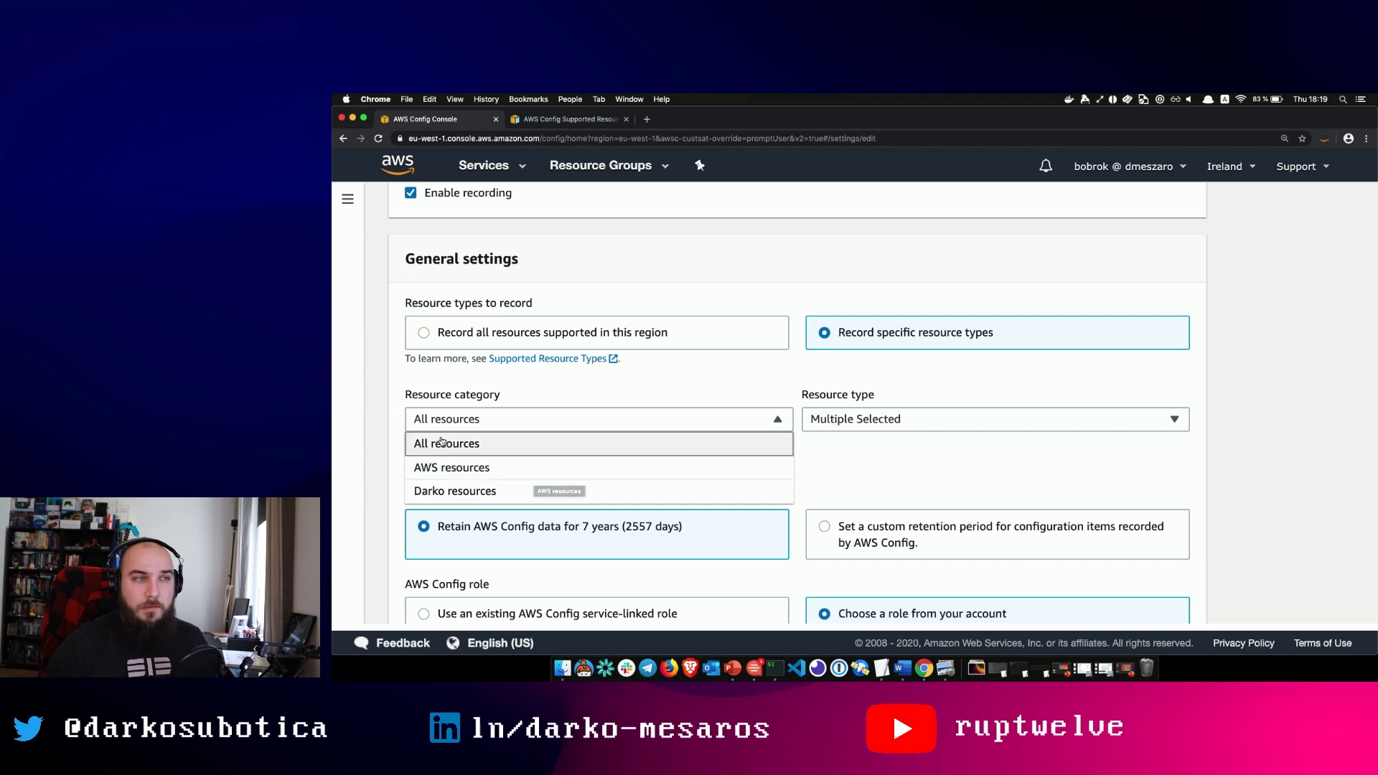
left_click(461, 468)
left_click(514, 424)
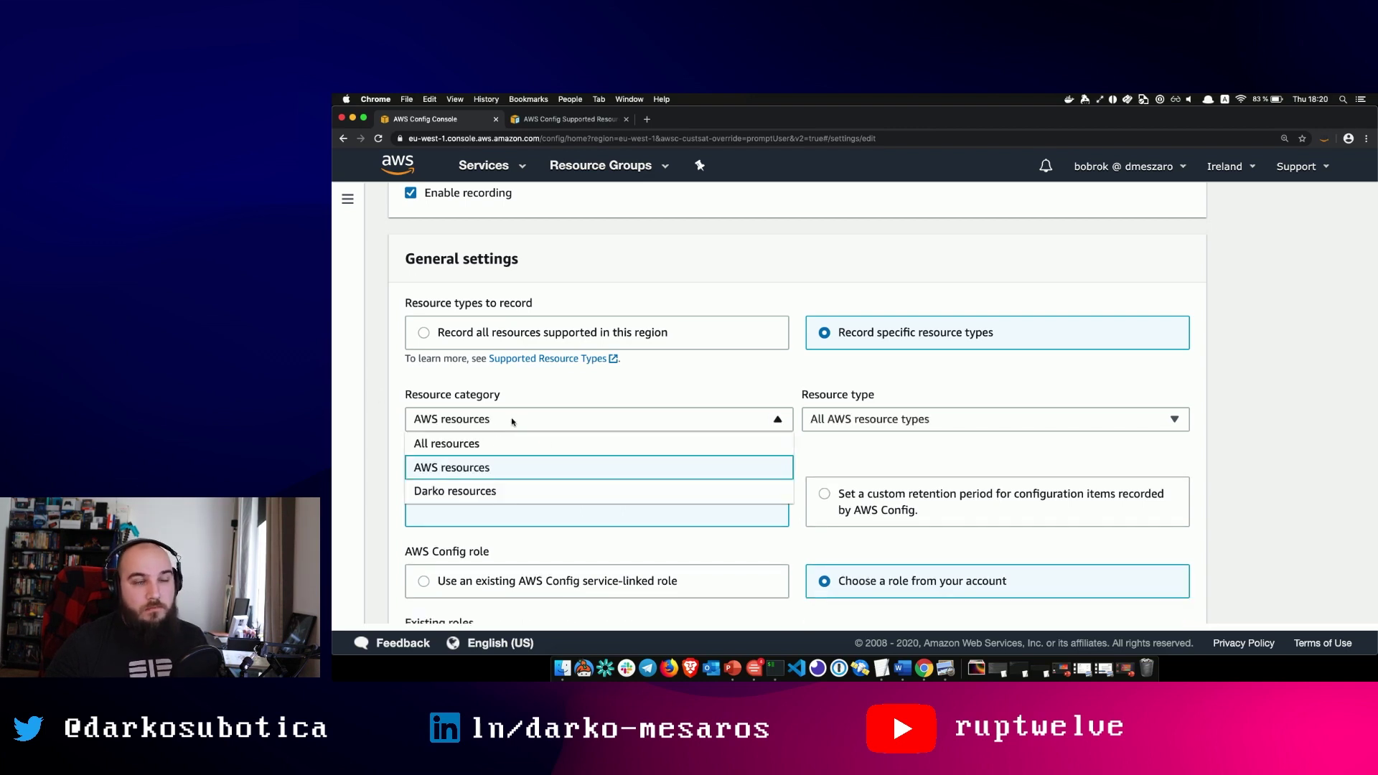
left_click(498, 443)
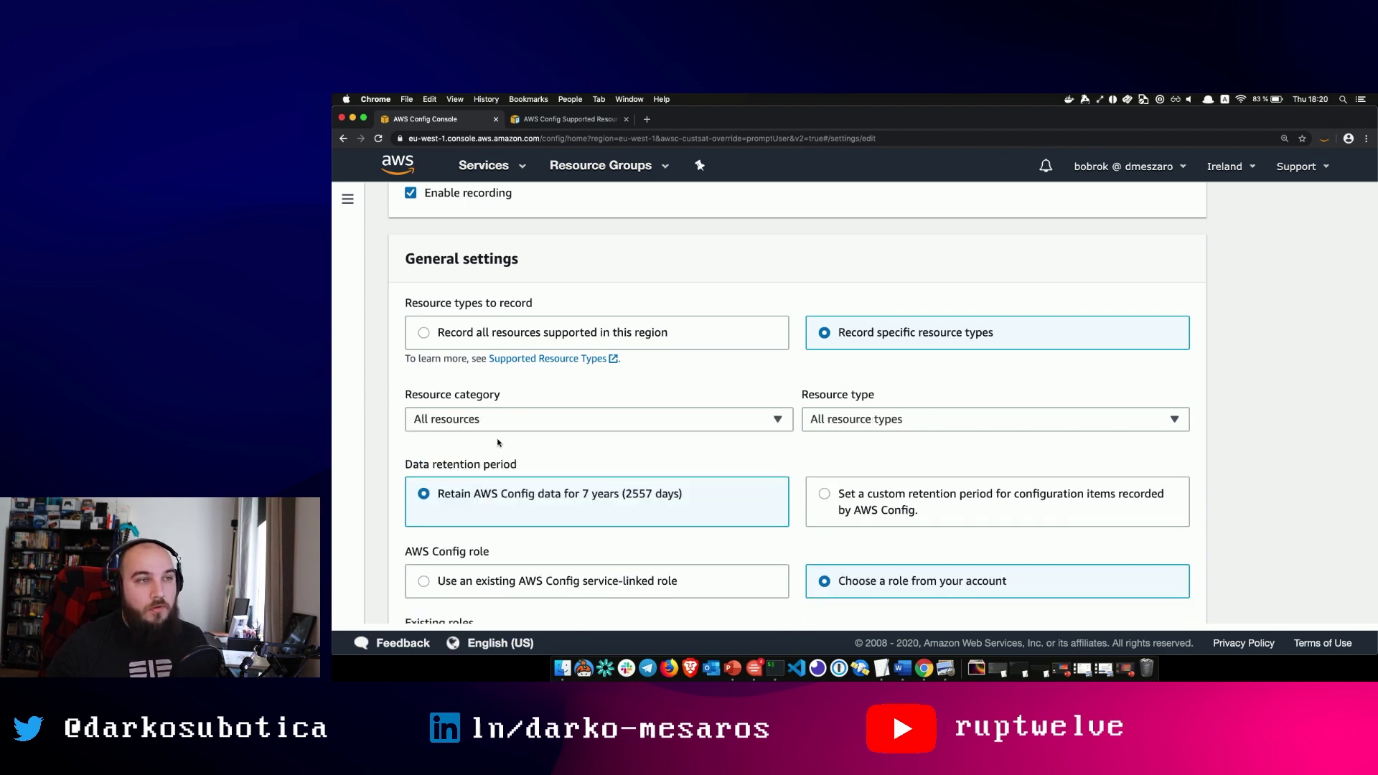
Step: Search the resource types for "secur" and select AWS EC2 SecurityGroup for recording
left_click(833, 416)
scroll(852, 379, "down", 10)
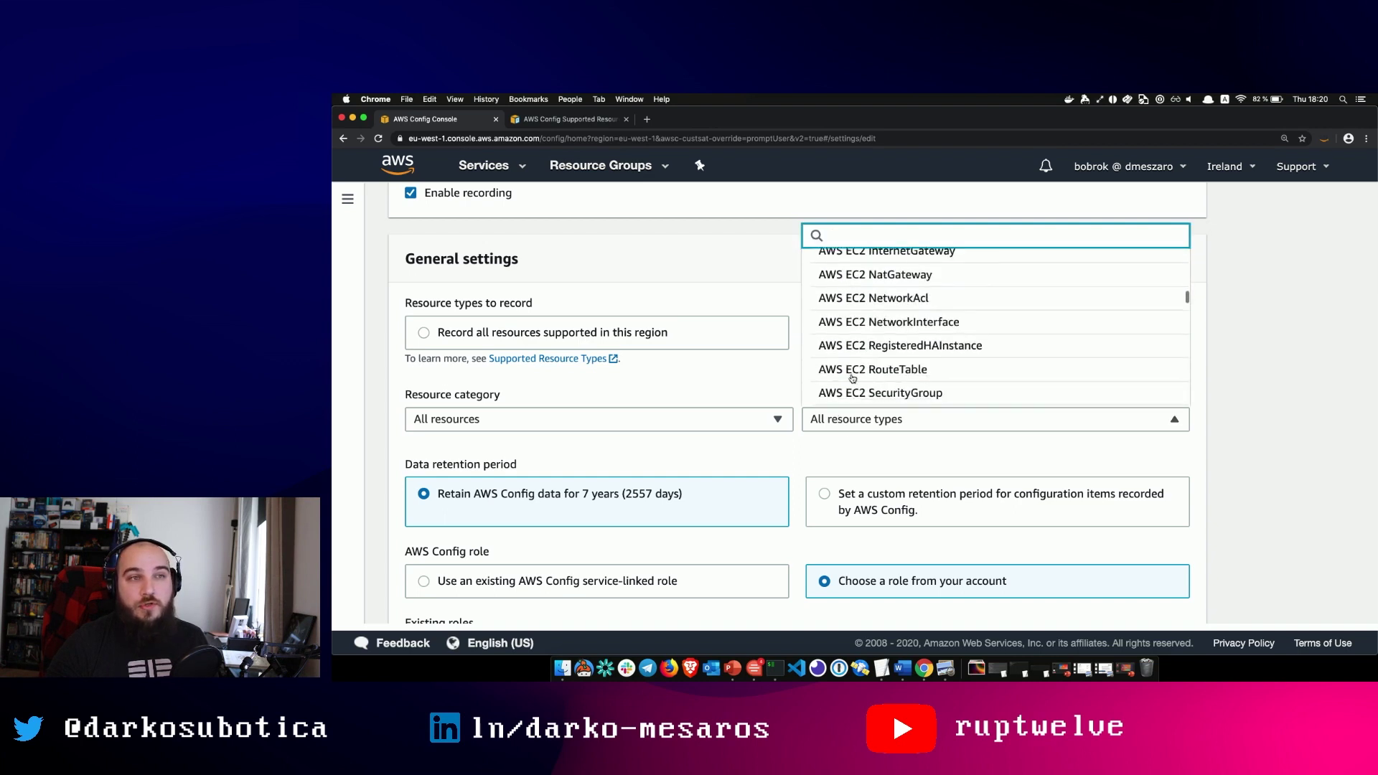
type("secr")
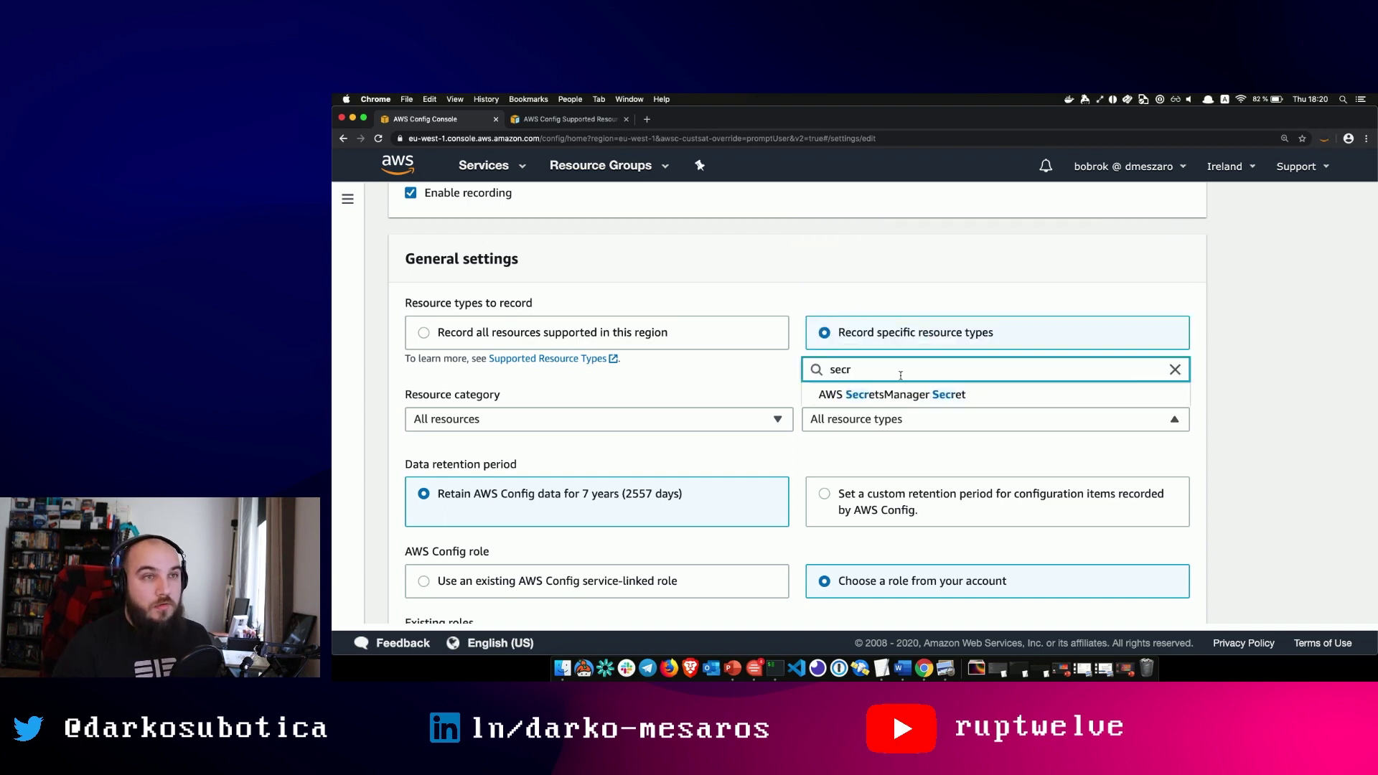
key("BackSpace")
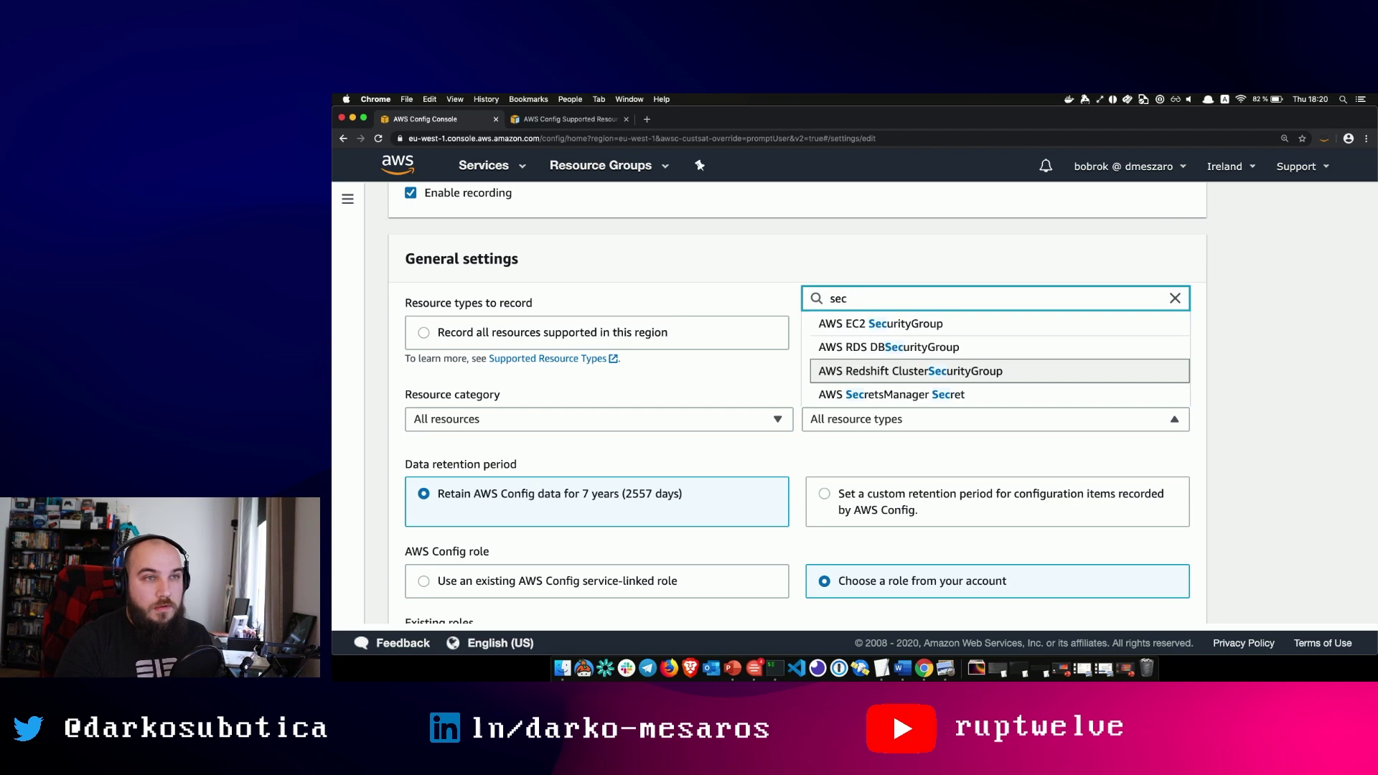
type("ur")
left_click(933, 350)
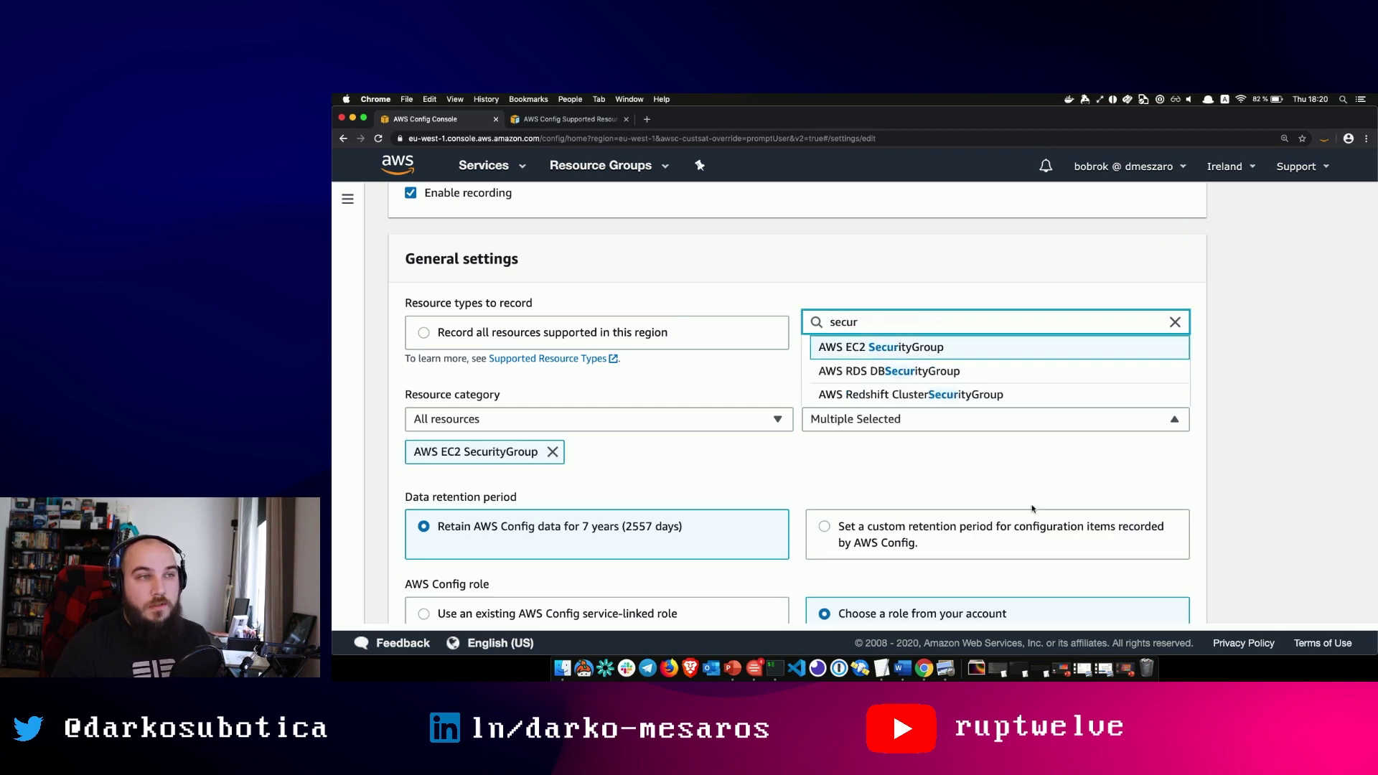
Step: Review the data retention period, AWS Config role, S3 delivery method, SNS topic and CloudWatch Events rule settings
scroll(1032, 509, "down", 5)
scroll(1077, 526, "up", 2)
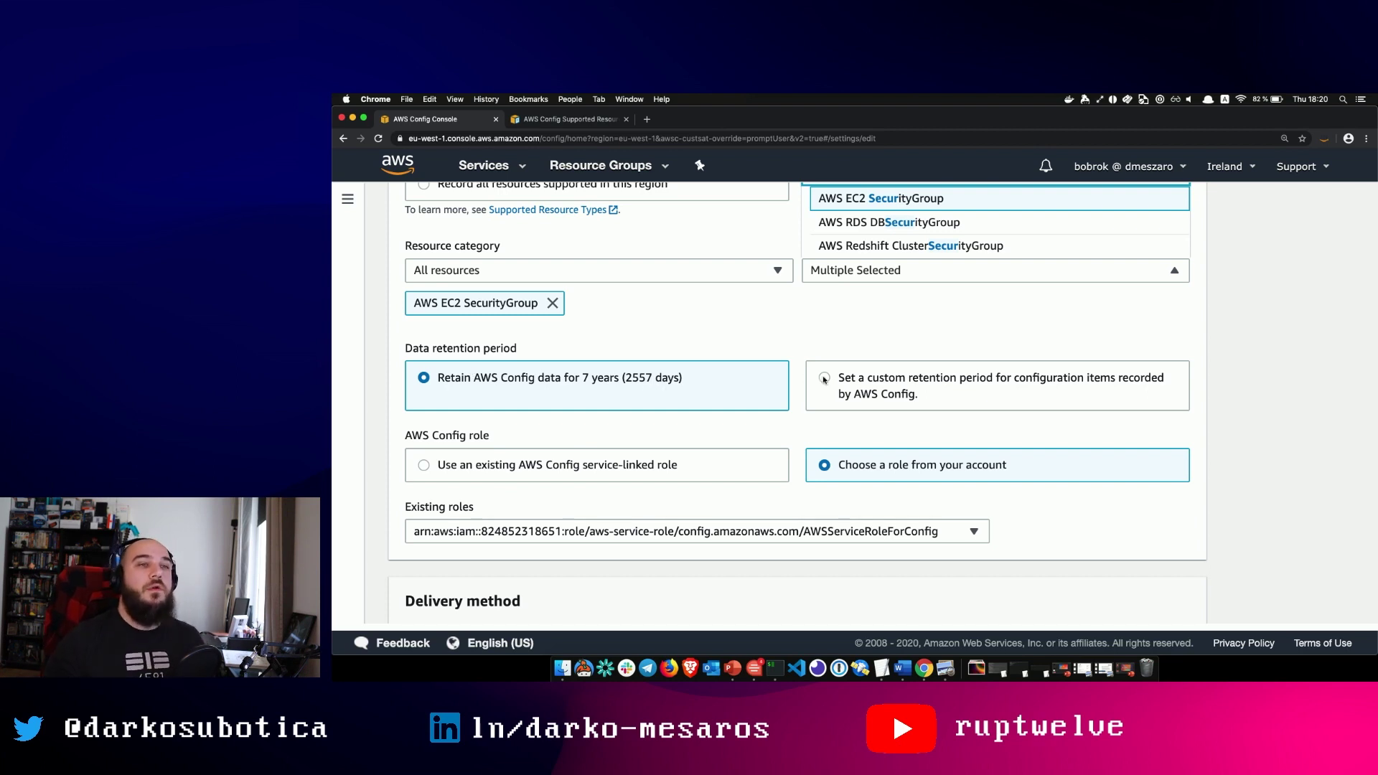
scroll(827, 434, "down", 1)
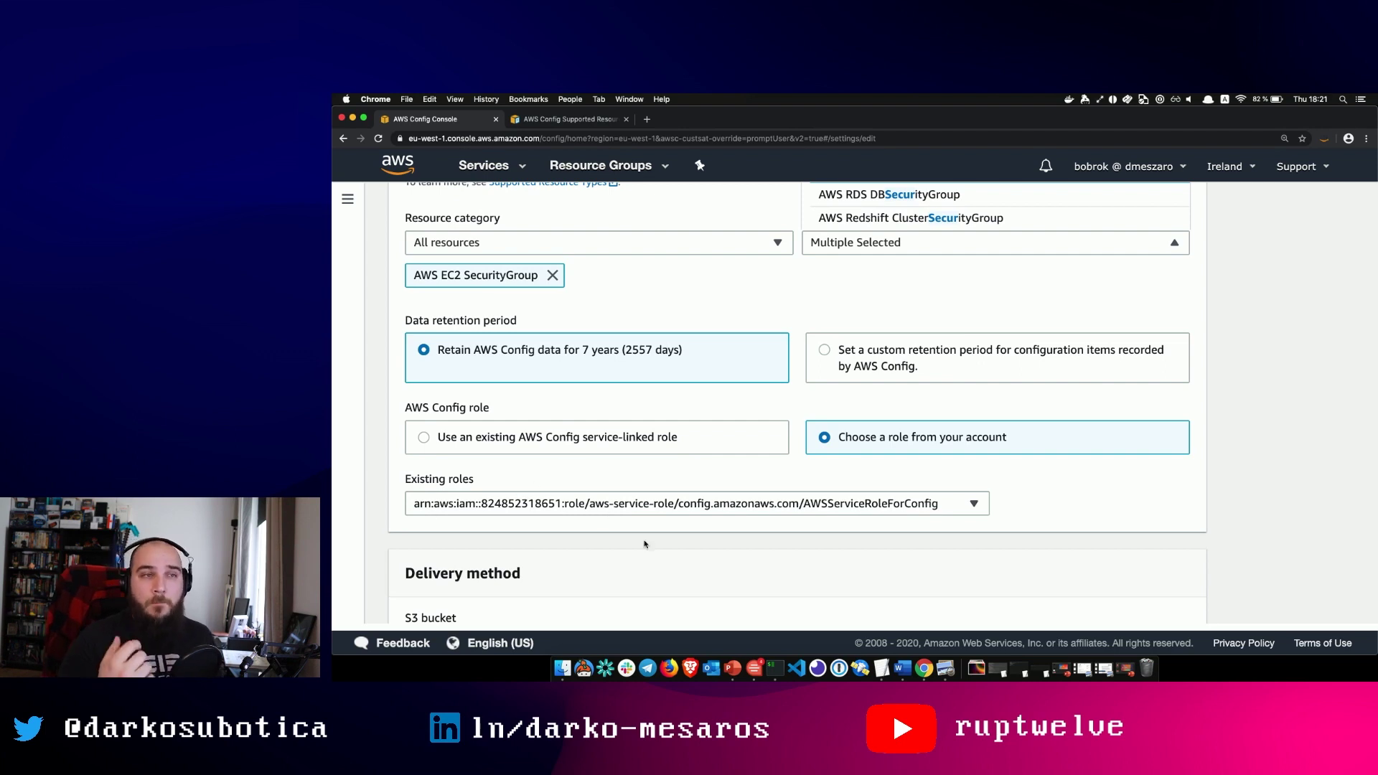
scroll(714, 517, "down", 2)
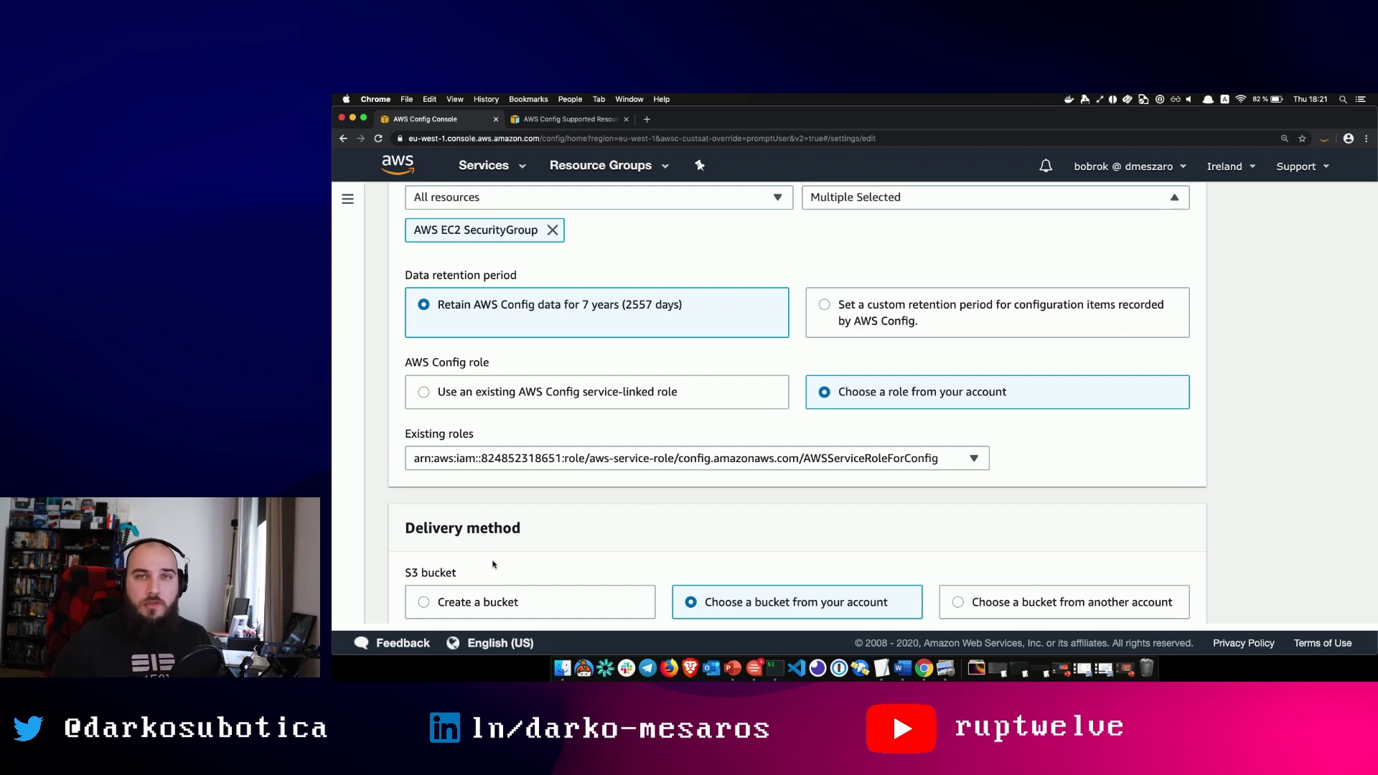
scroll(543, 533, "down", 1)
scroll(543, 532, "down", 3)
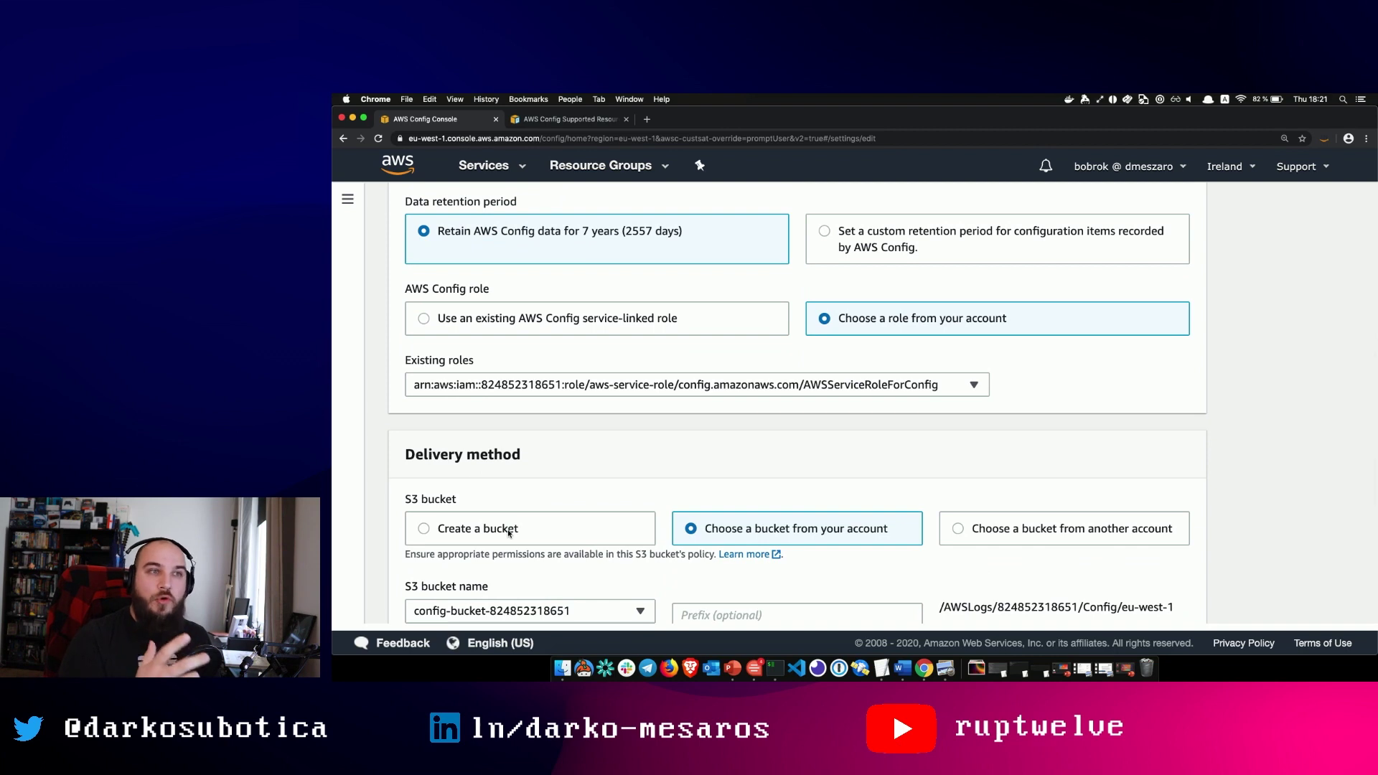
scroll(508, 533, "down", 3)
scroll(507, 533, "down", 5)
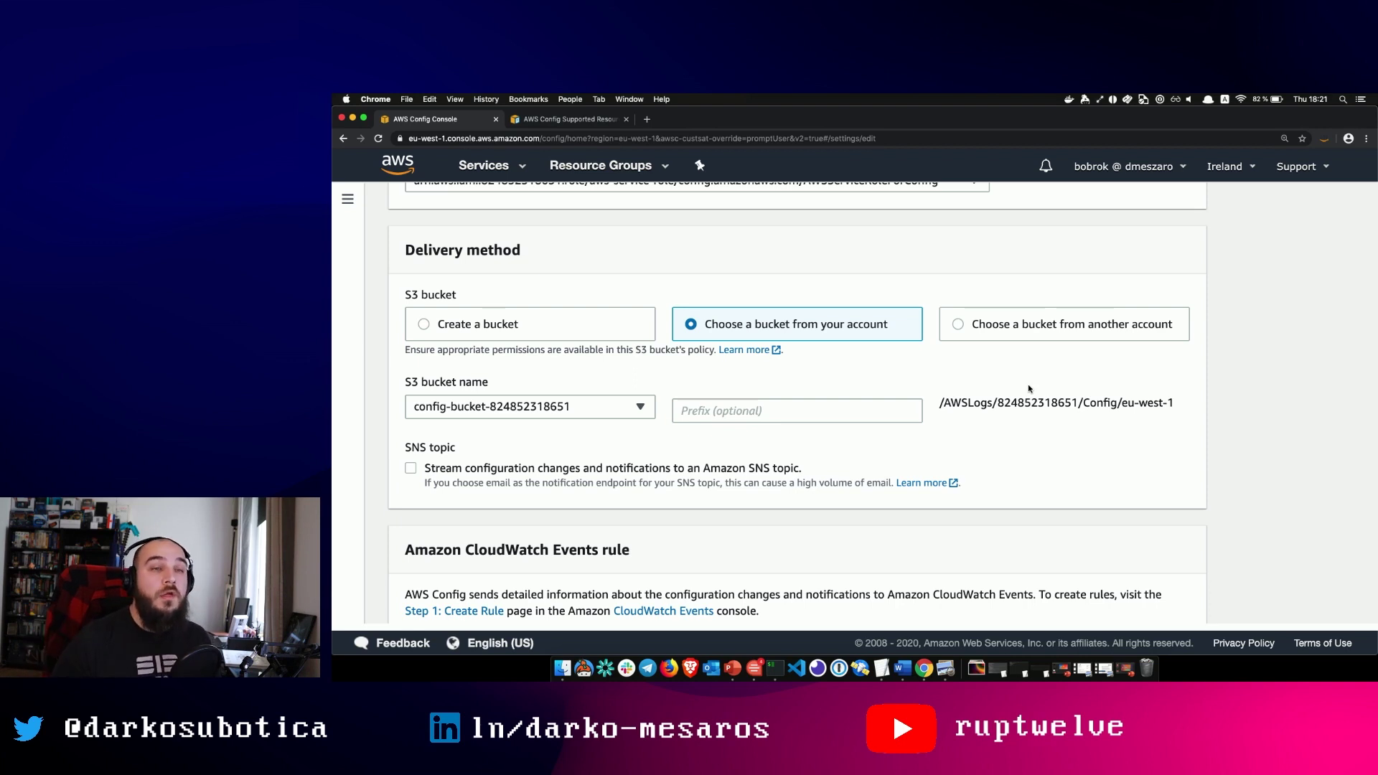
scroll(937, 465, "down", 2)
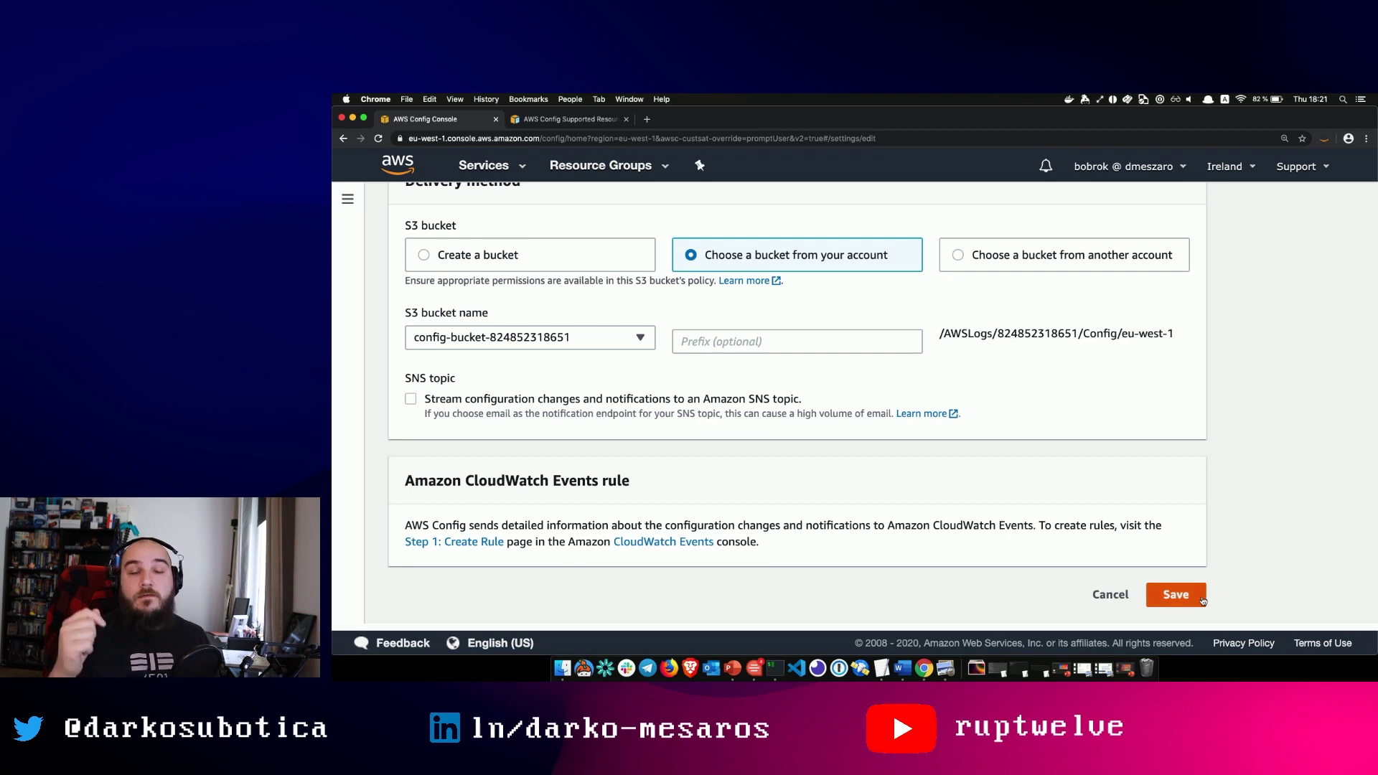
Step: Cancel the settings edit and review the recorder, general settings, delivery method and CloudWatch Events rule on the Settings page
left_click(1107, 602)
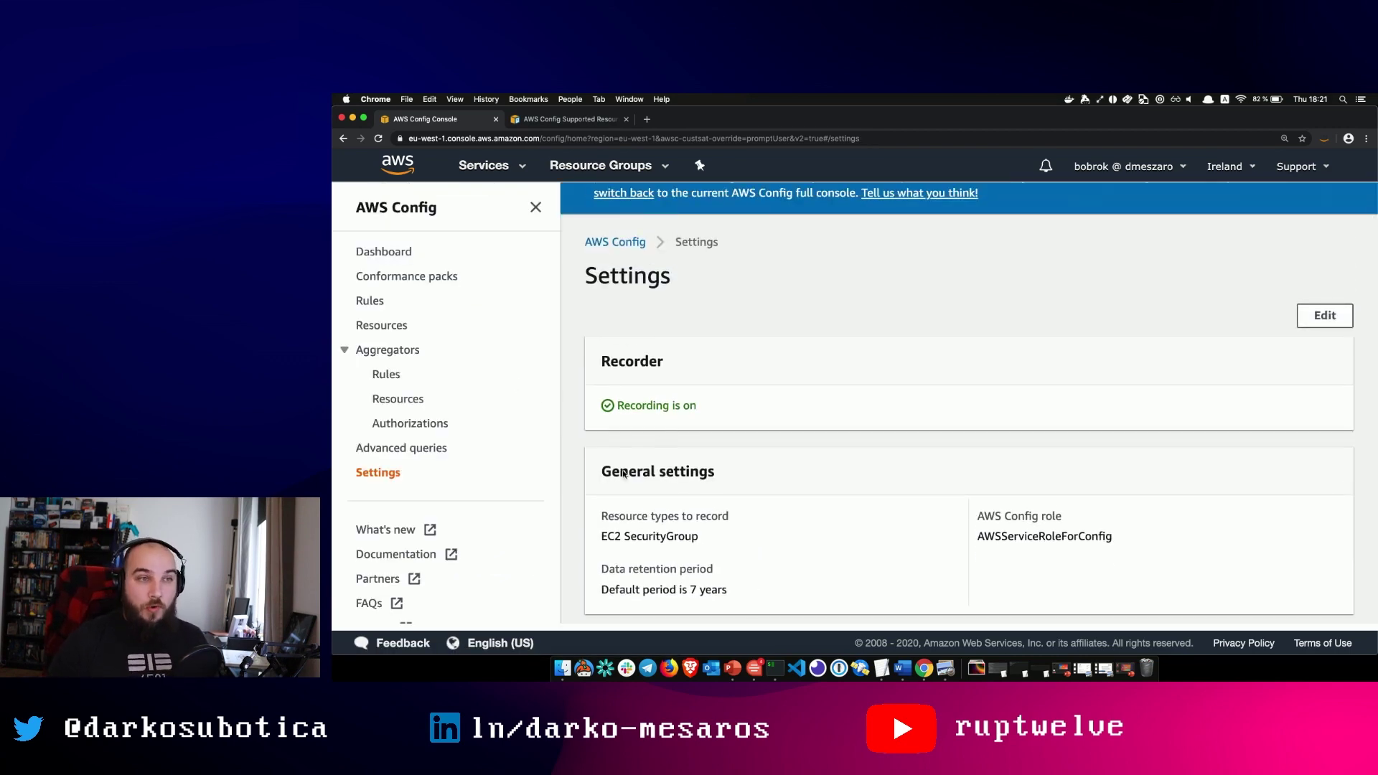
triple_click(626, 539)
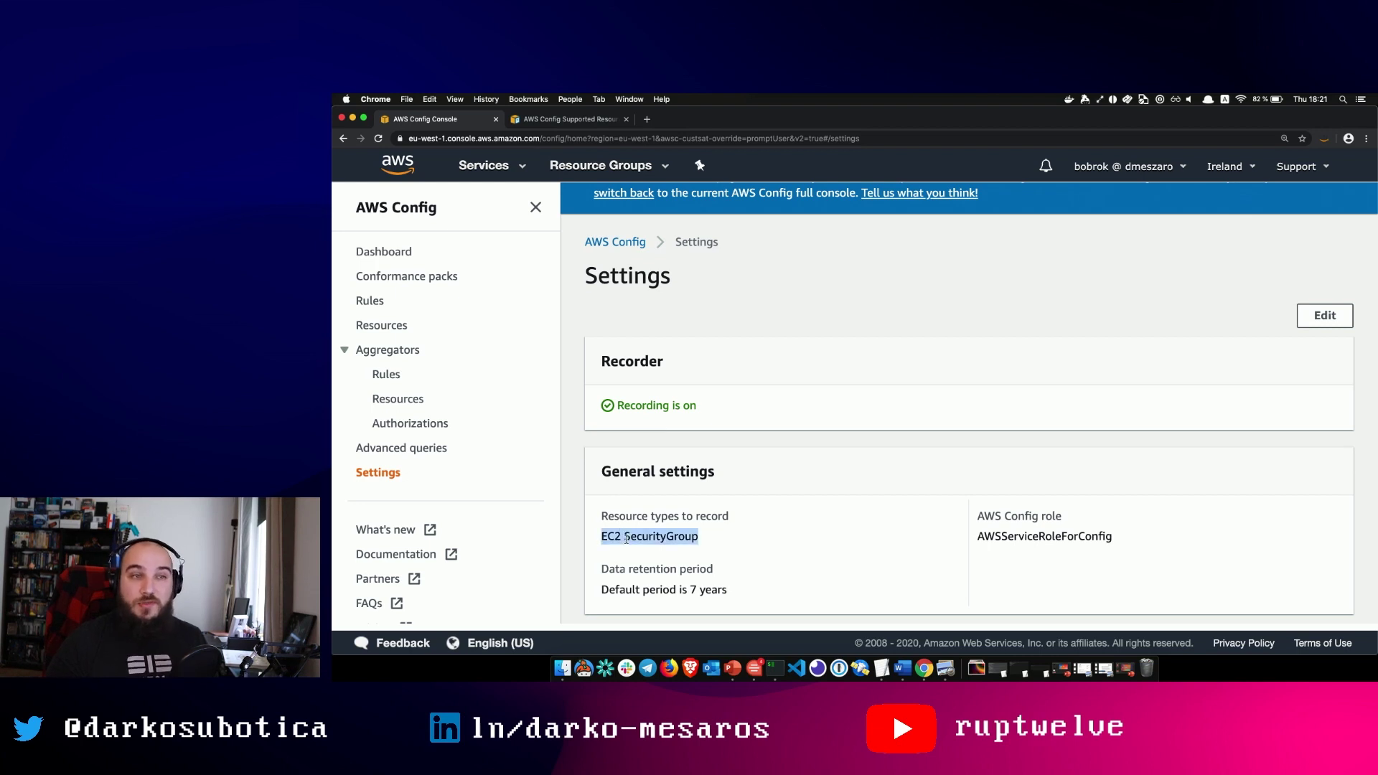
scroll(945, 553, "down", 3)
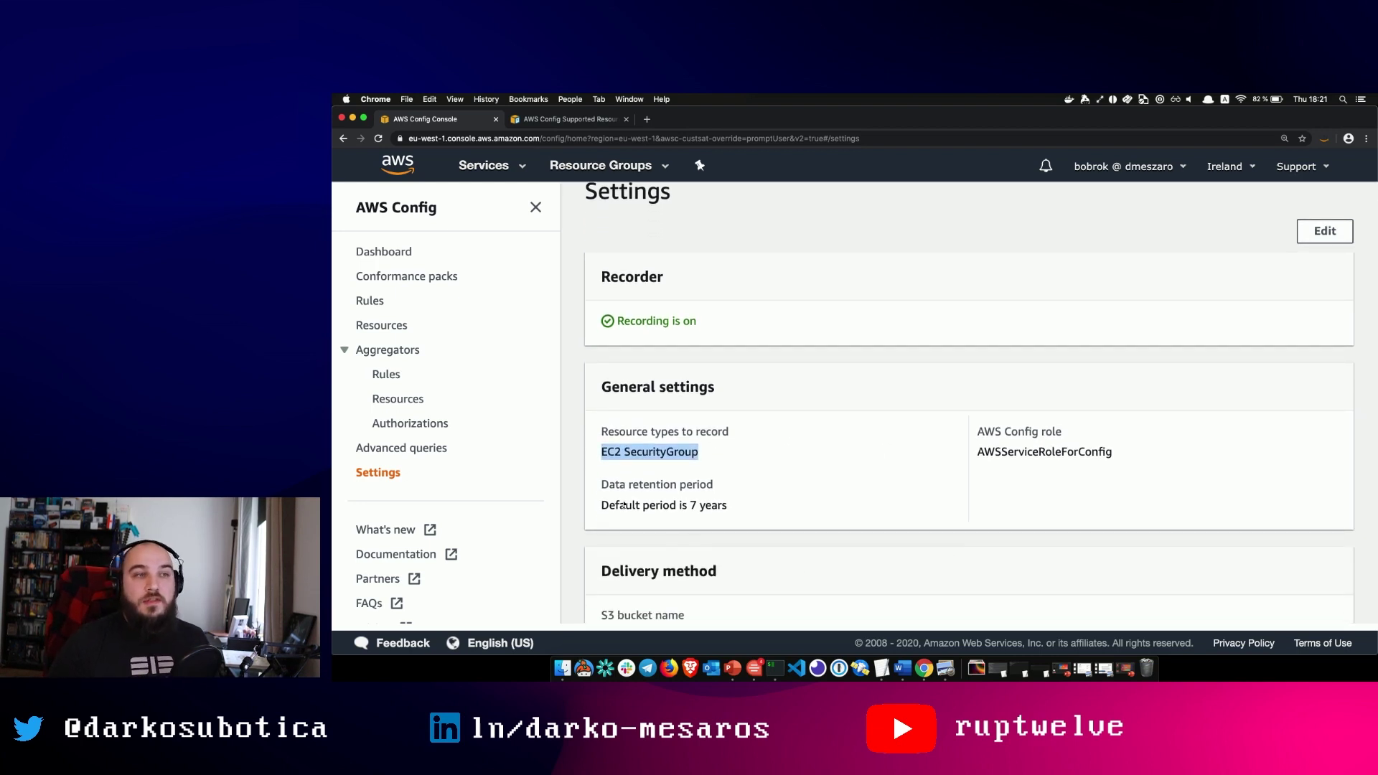
scroll(628, 506, "down", 5)
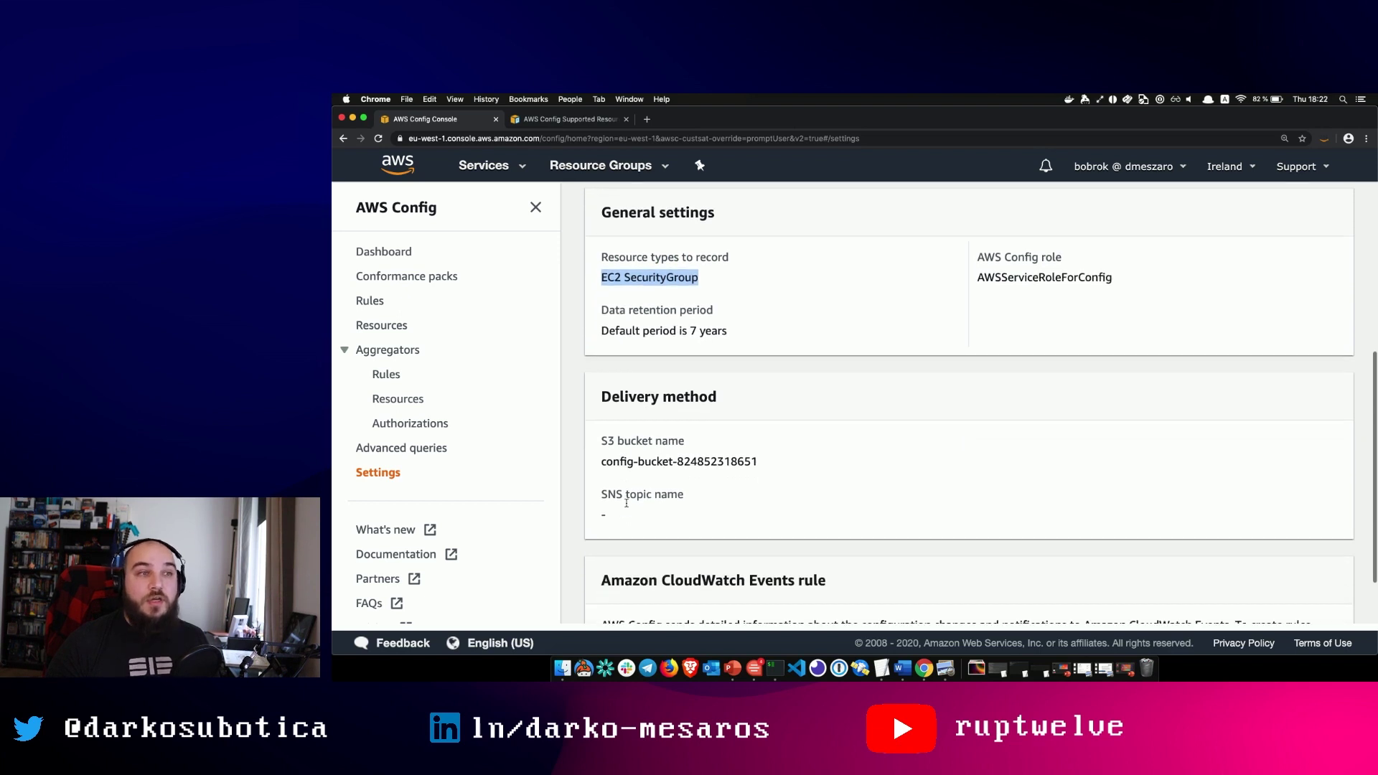
double_click(620, 463)
scroll(610, 468, "down", 2)
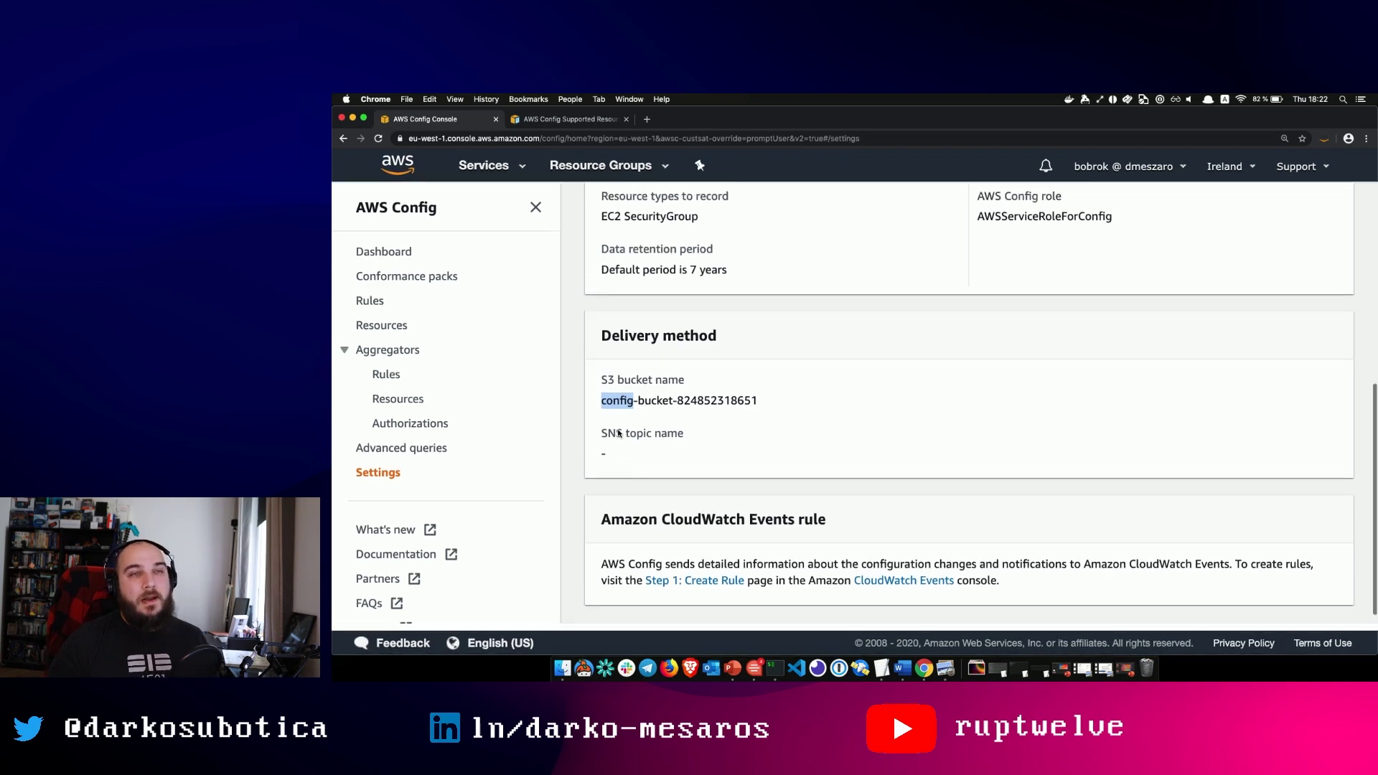
scroll(614, 431, "up", 10)
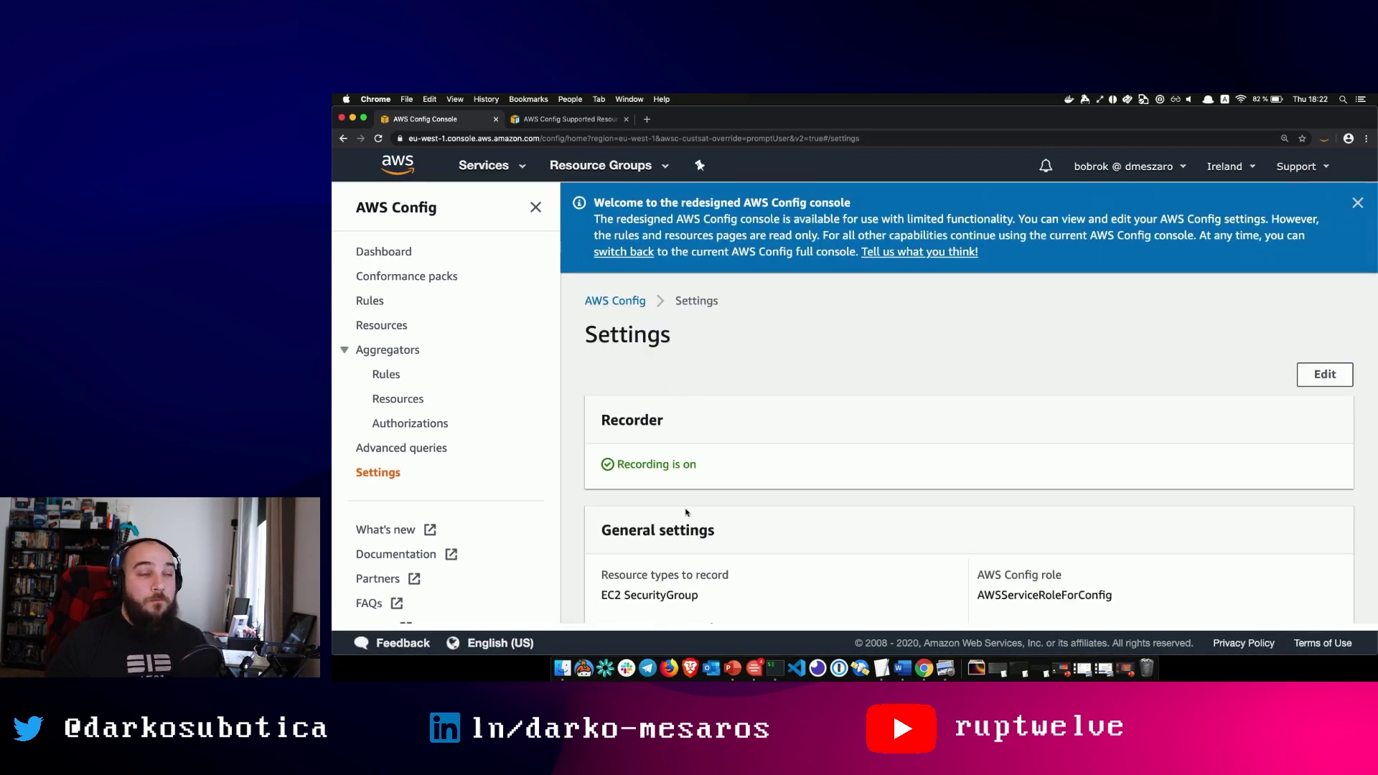
Step: View the AWS Config Dashboard, open the EC2 SecurityGroup resource inventory from it, and review the compliance of the listed groups
left_click(373, 251)
scroll(669, 380, "down", 2)
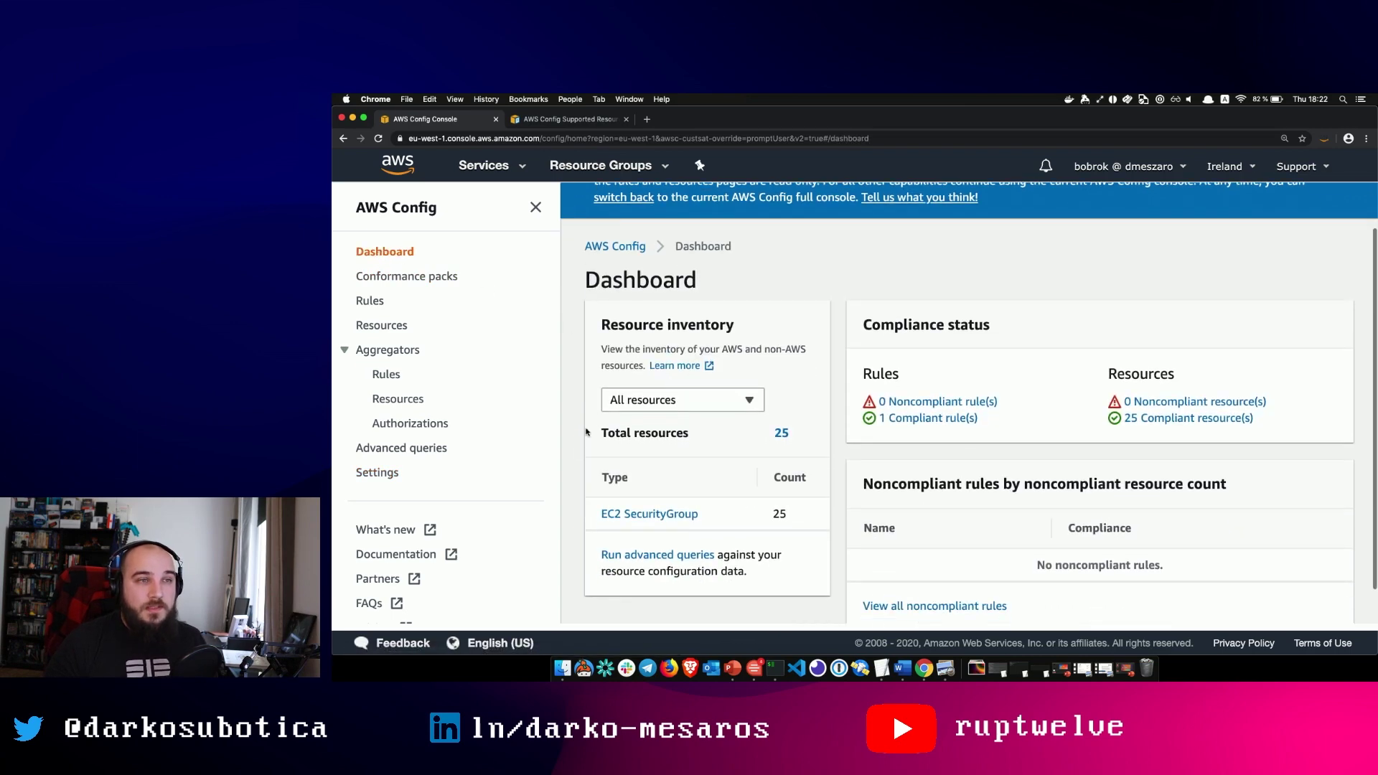
scroll(646, 446, "down", 2)
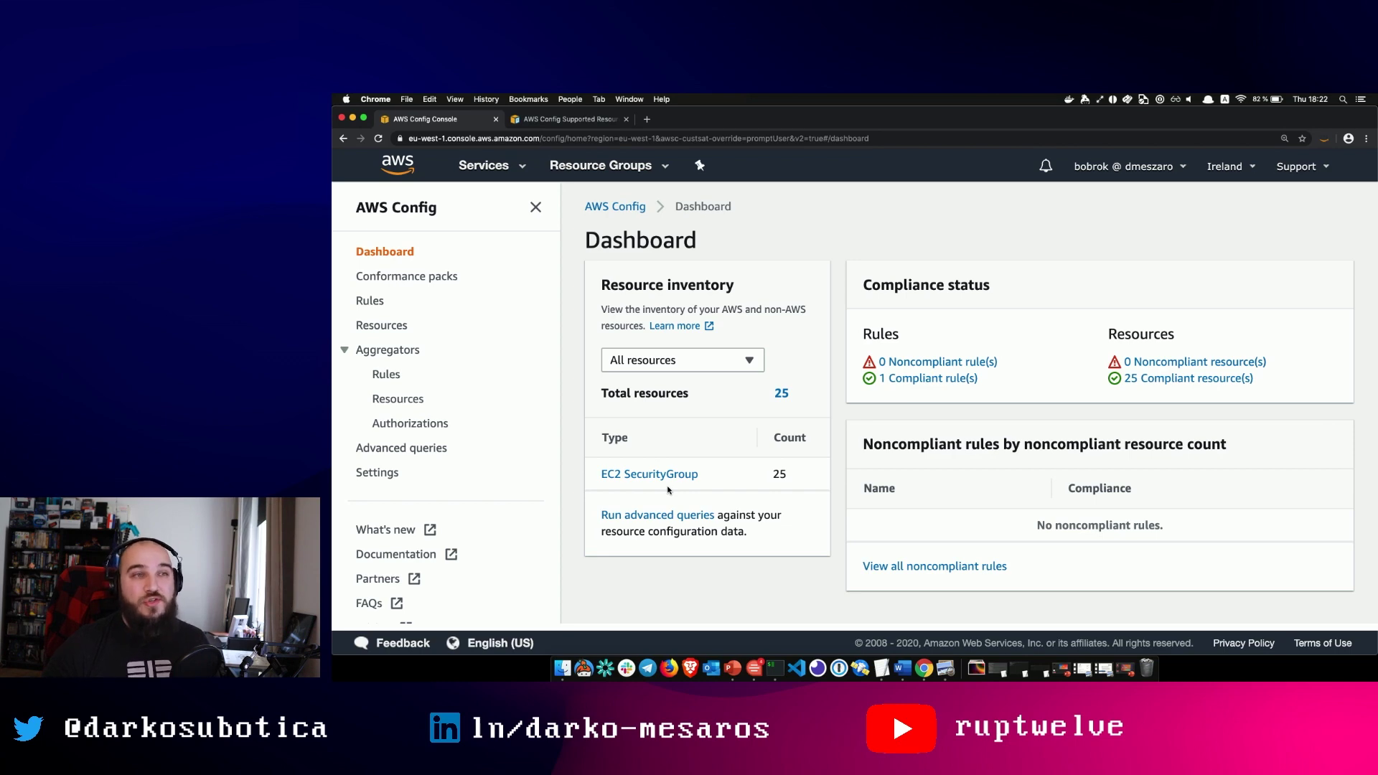
left_click(639, 480)
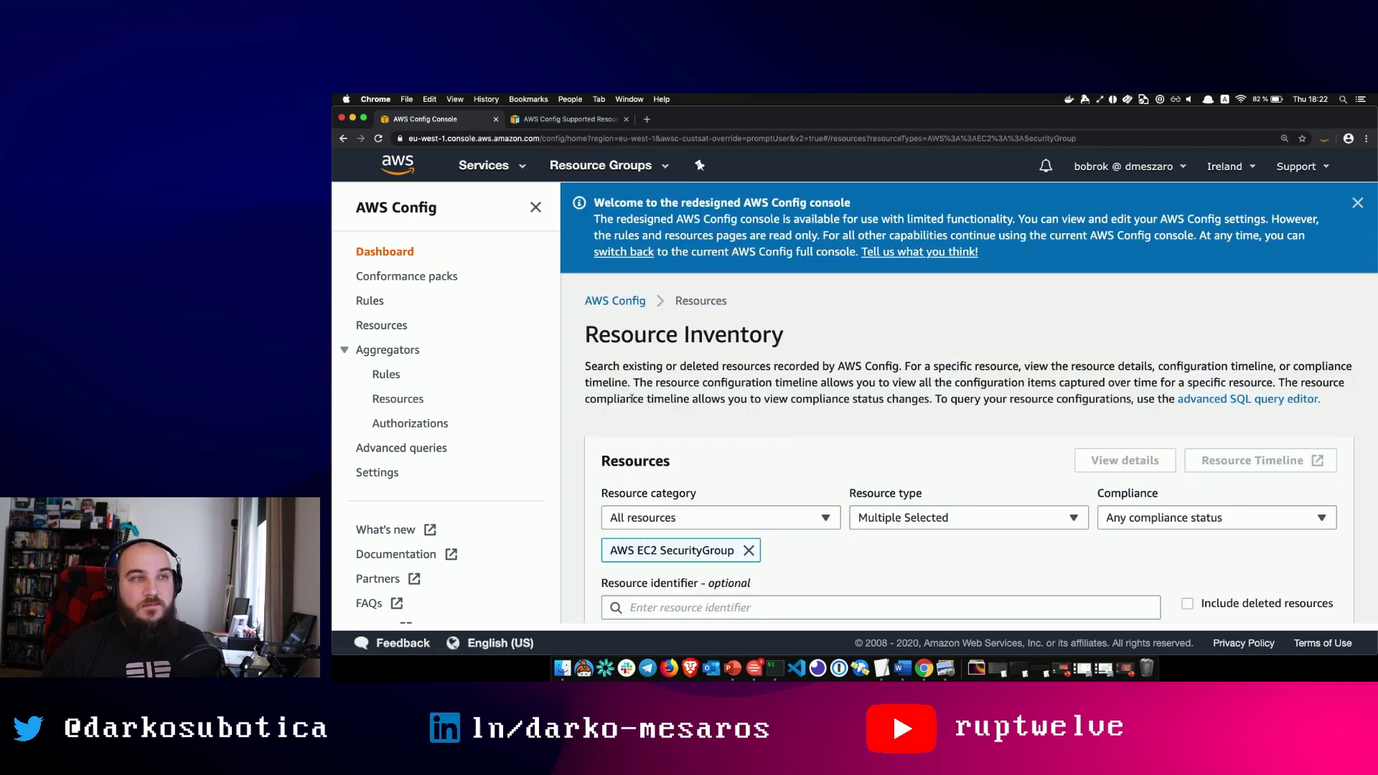
scroll(729, 480, "down", 10)
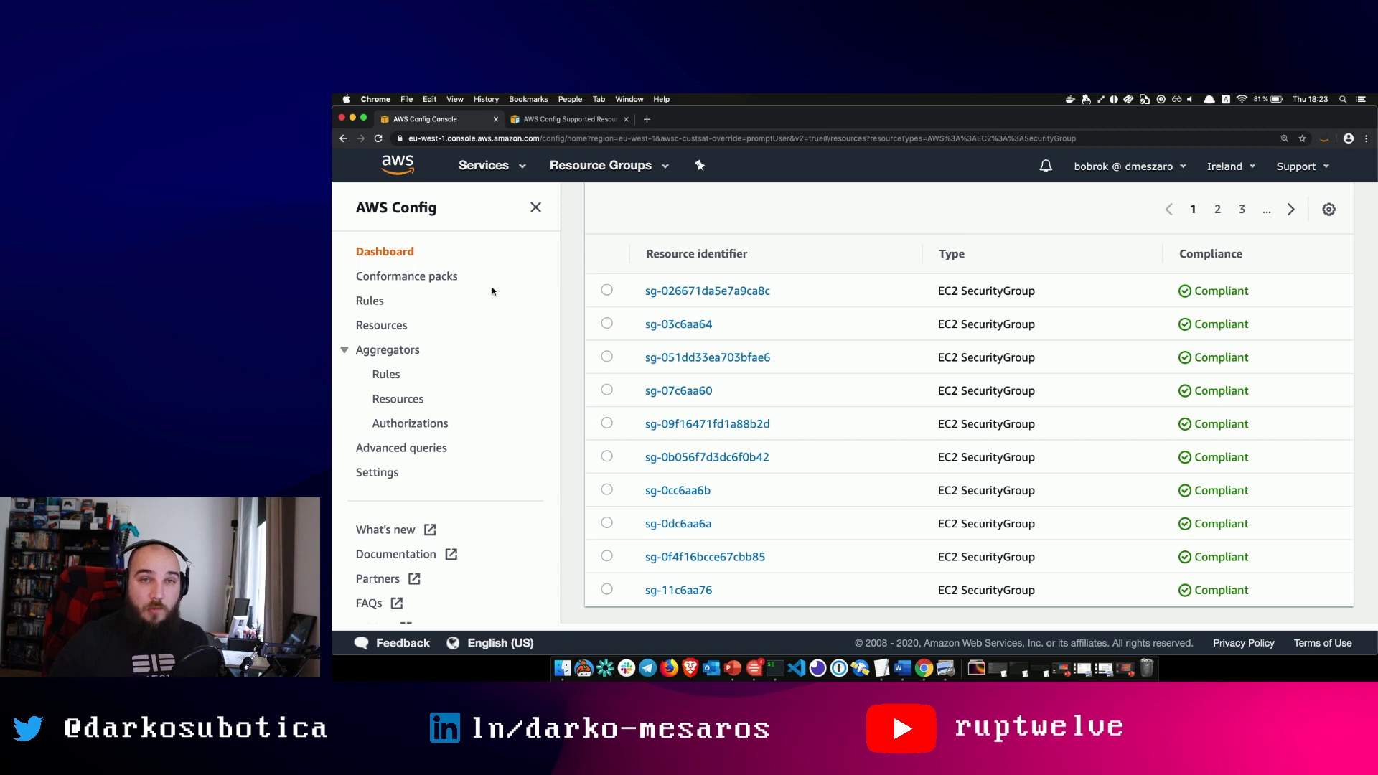
Step: Open the Rules page, browse the AWS managed rules offered for a new rule, and return to the rules list
left_click(397, 313)
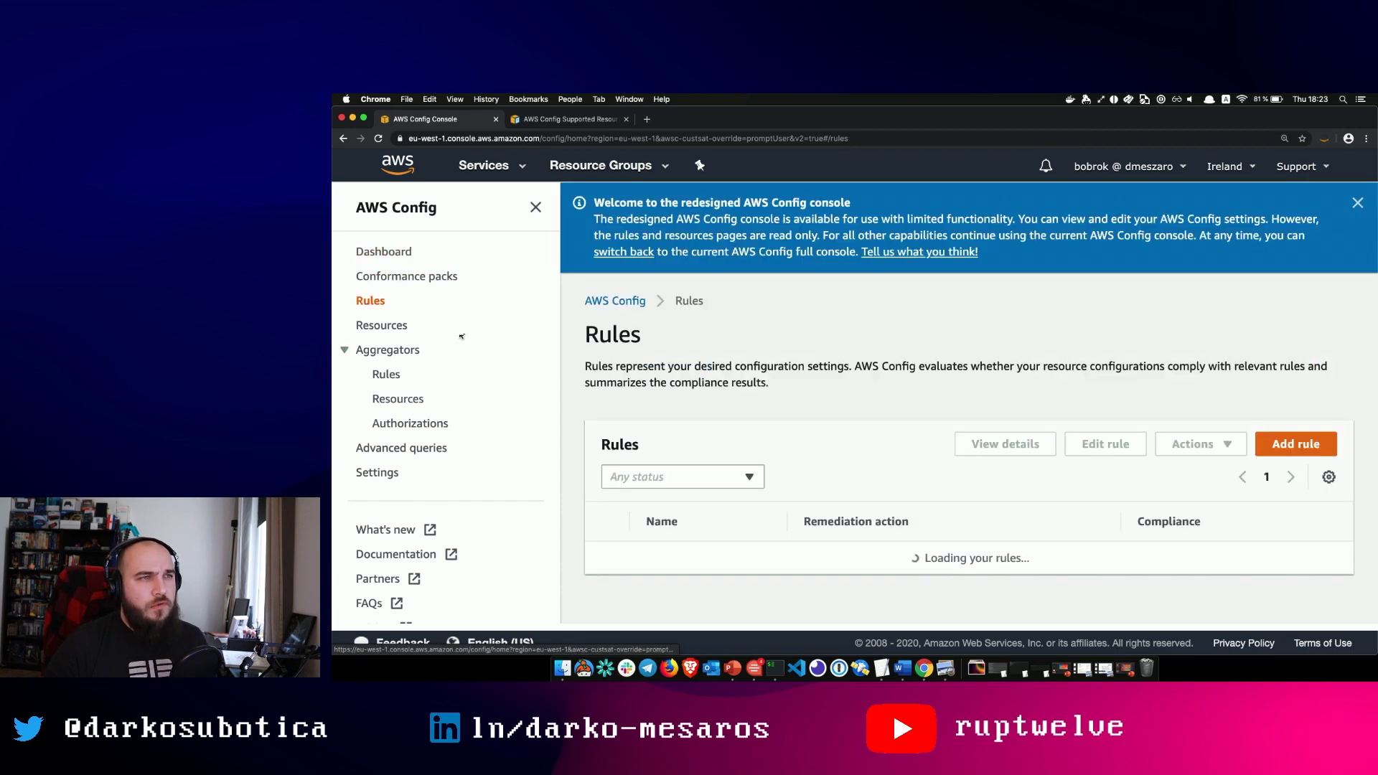
left_click(1290, 457)
scroll(718, 554, "down", 5)
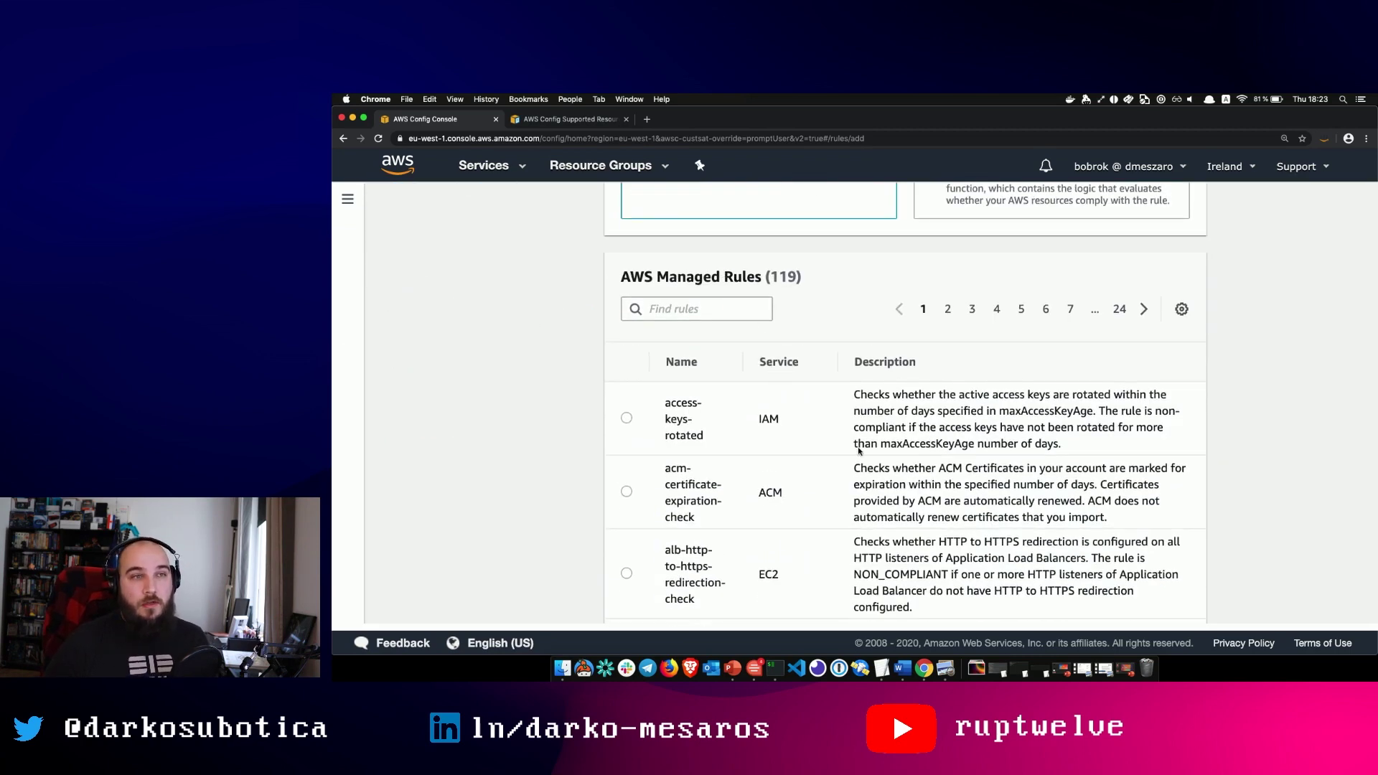
double_click(925, 425)
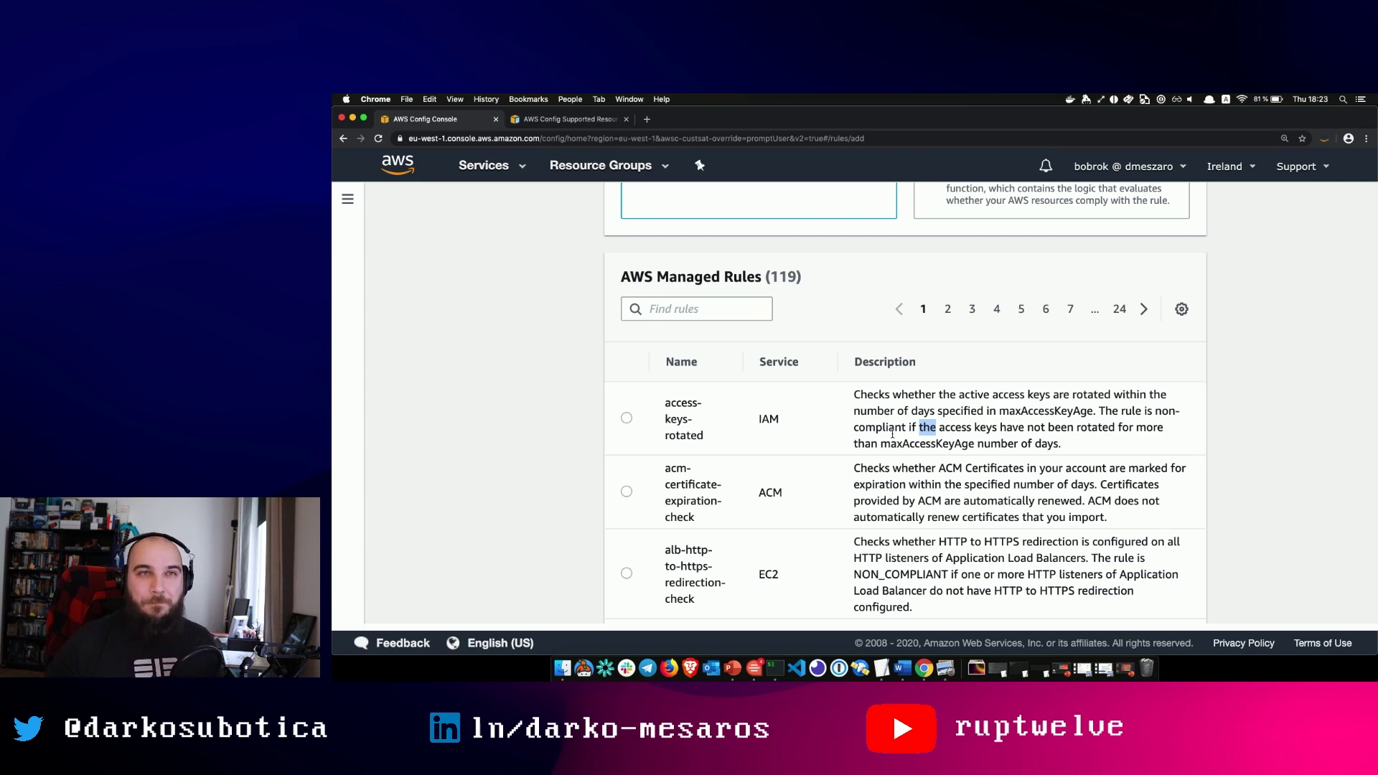
scroll(892, 433, "up", 5)
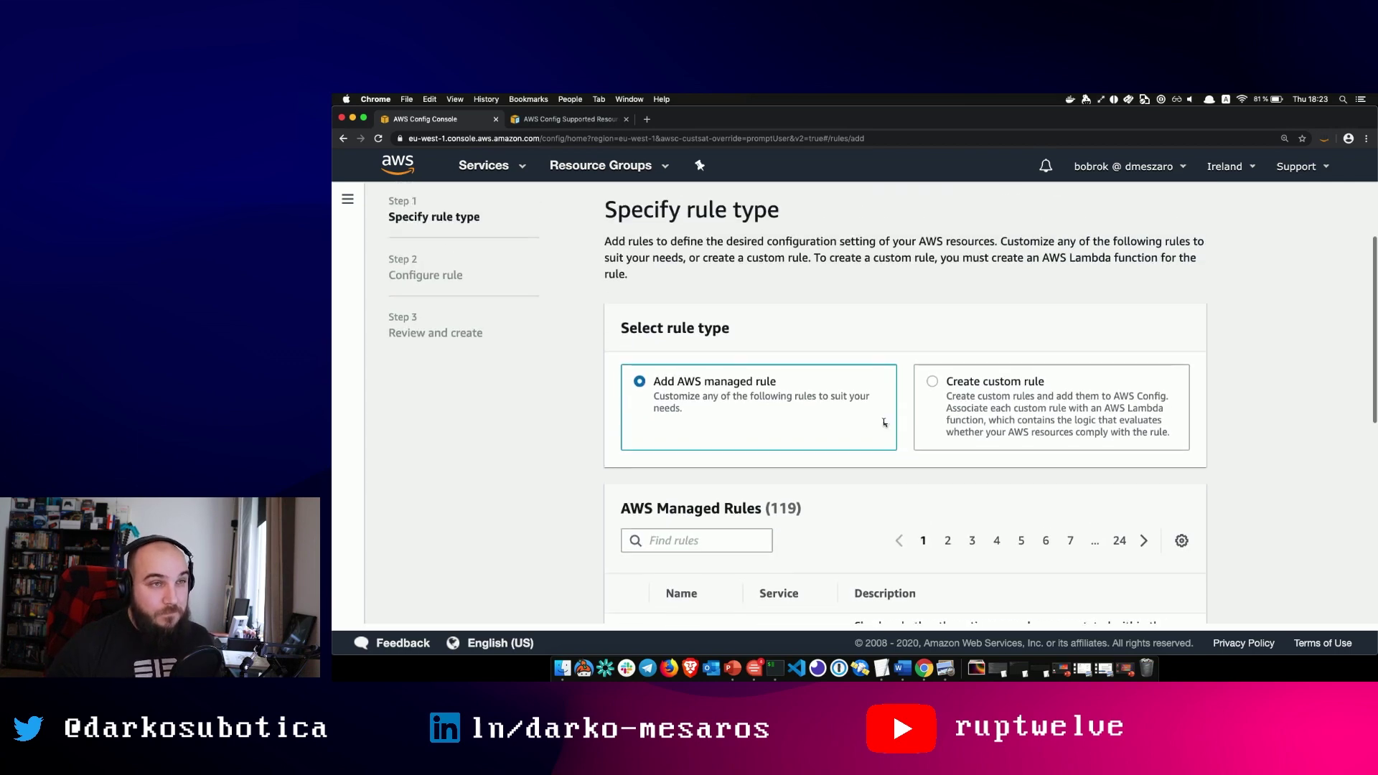
left_click(343, 138)
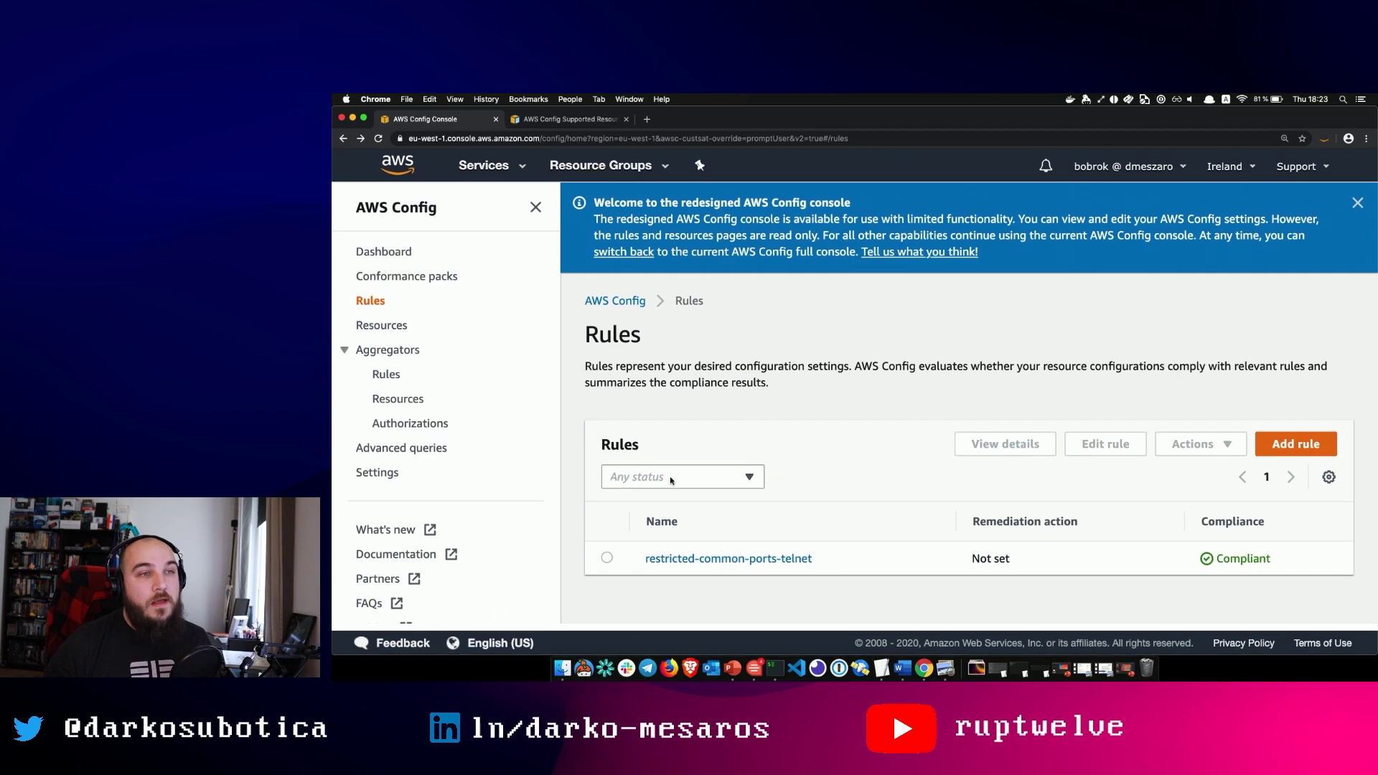
Step: Open the restricted-common-ports-telnet rule and review its details and blocked port parameters
left_click(706, 561)
scroll(738, 544, "down", 3)
scroll(737, 544, "down", 1)
scroll(683, 523, "up", 2)
scroll(683, 529, "down", 3)
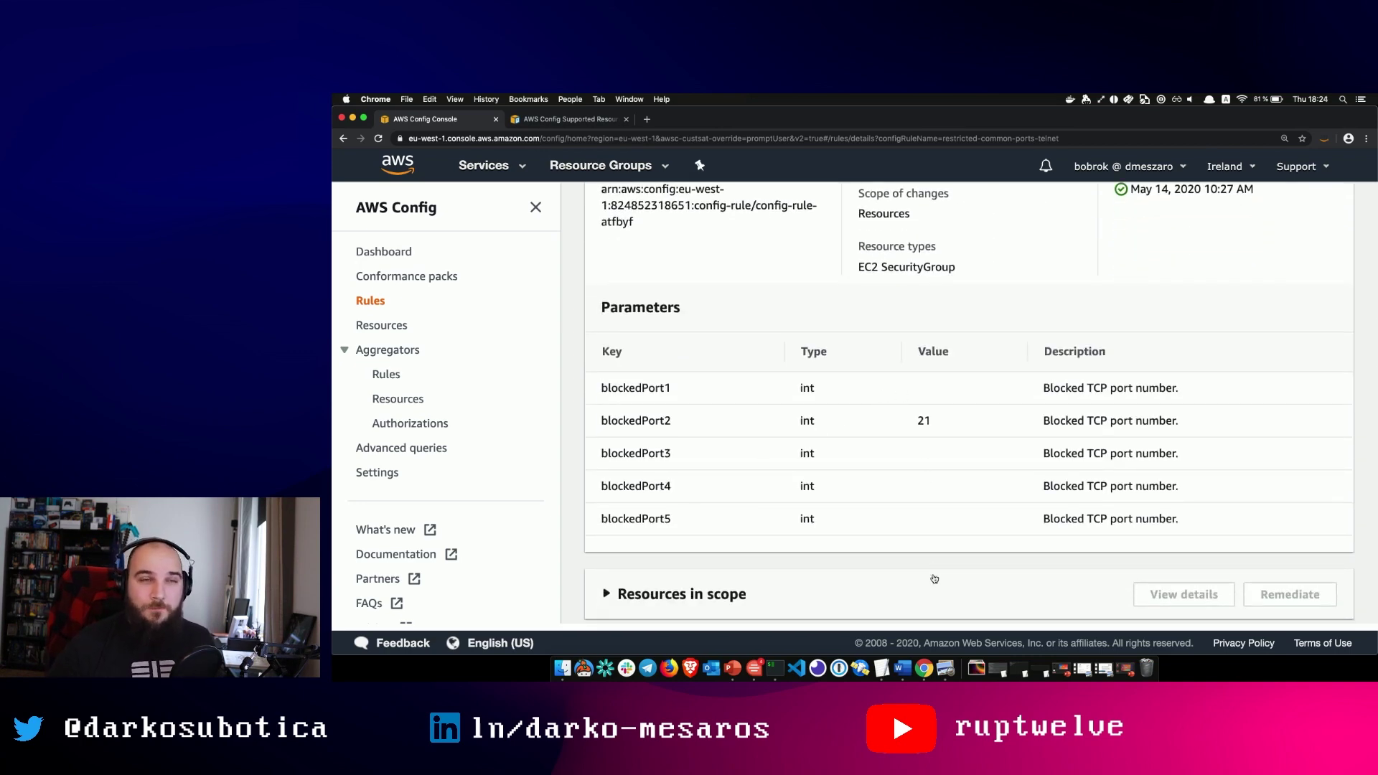
scroll(919, 425, "up", 2)
double_click(924, 497)
scroll(921, 456, "up", 1)
left_click(934, 534)
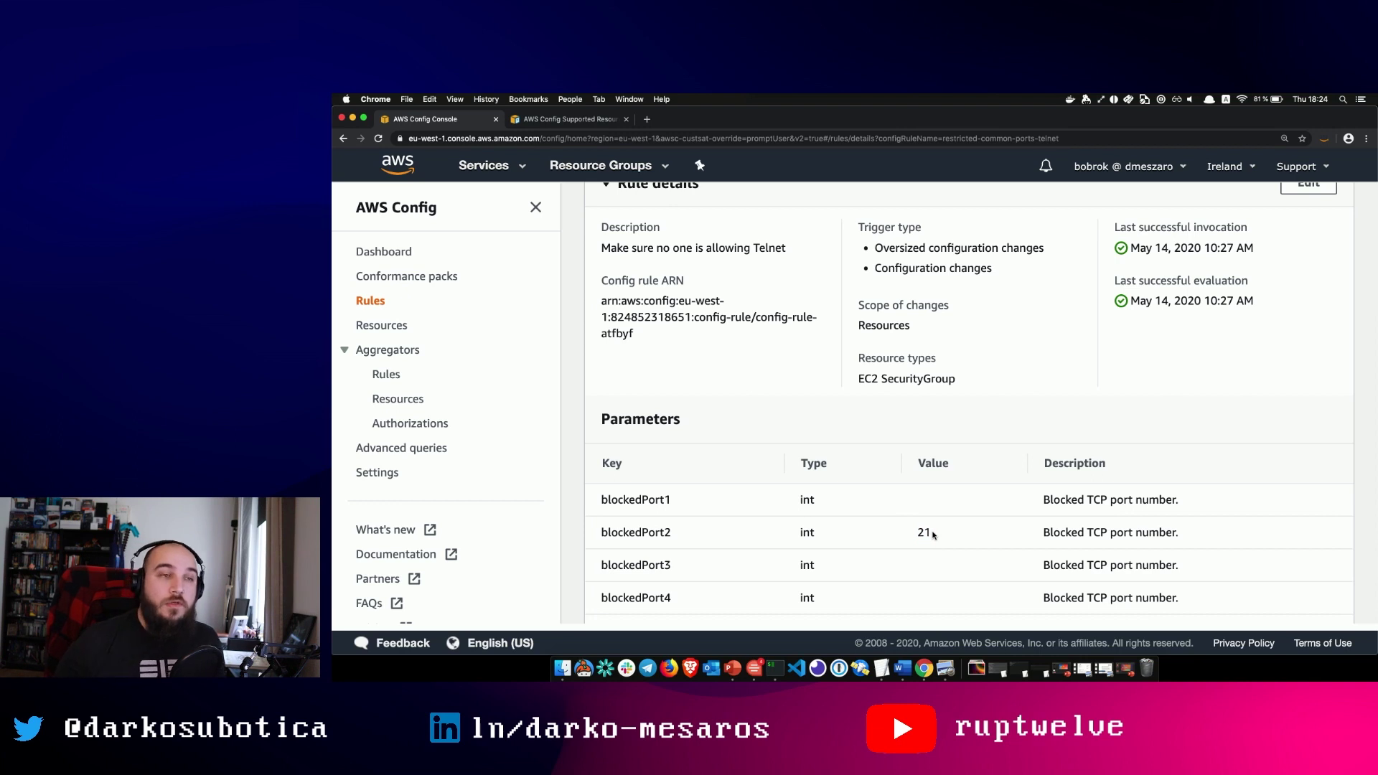
Step: Check the compliance status on the AWS Config Dashboard and open the EC2 console in a new browser tab
left_click(385, 253)
scroll(794, 539, "down", 1)
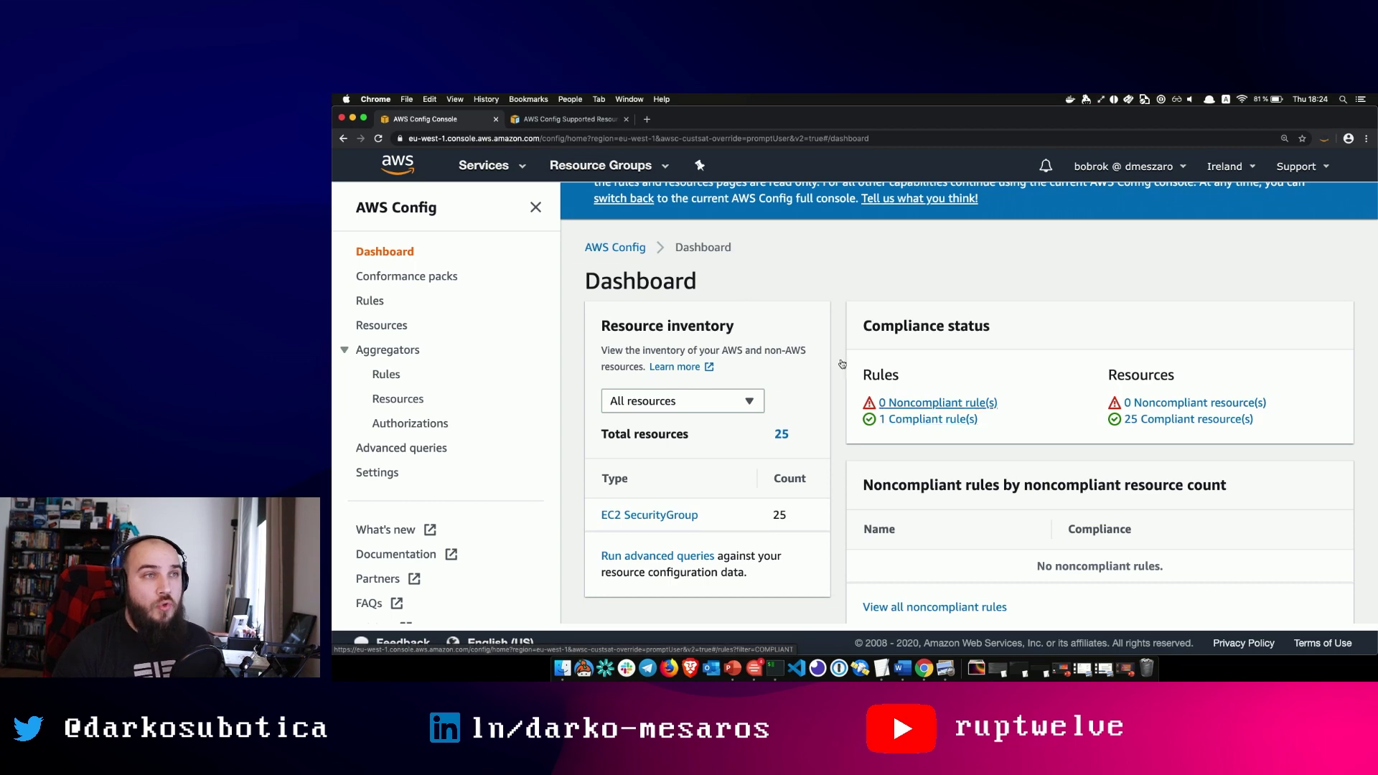
left_click(485, 165)
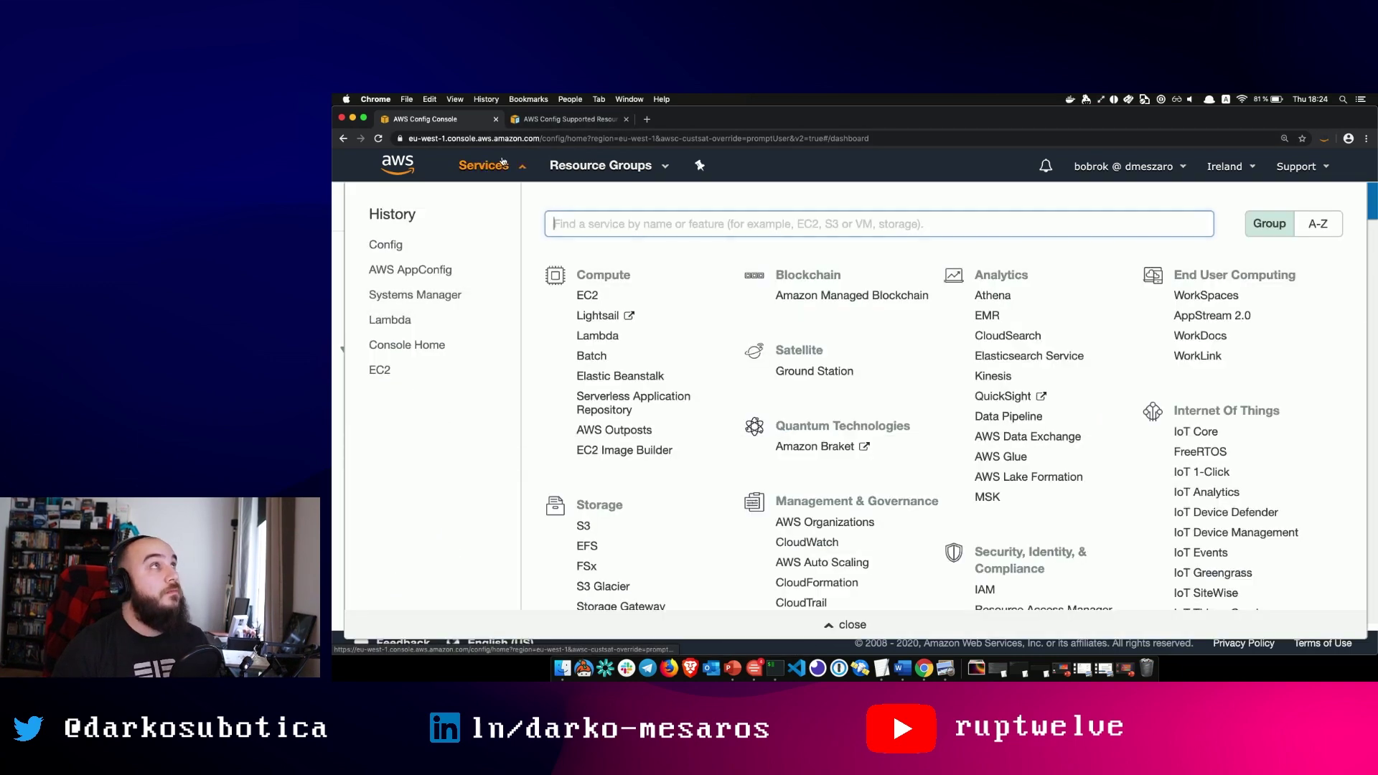
left_click(587, 295, "super")
left_click(695, 119)
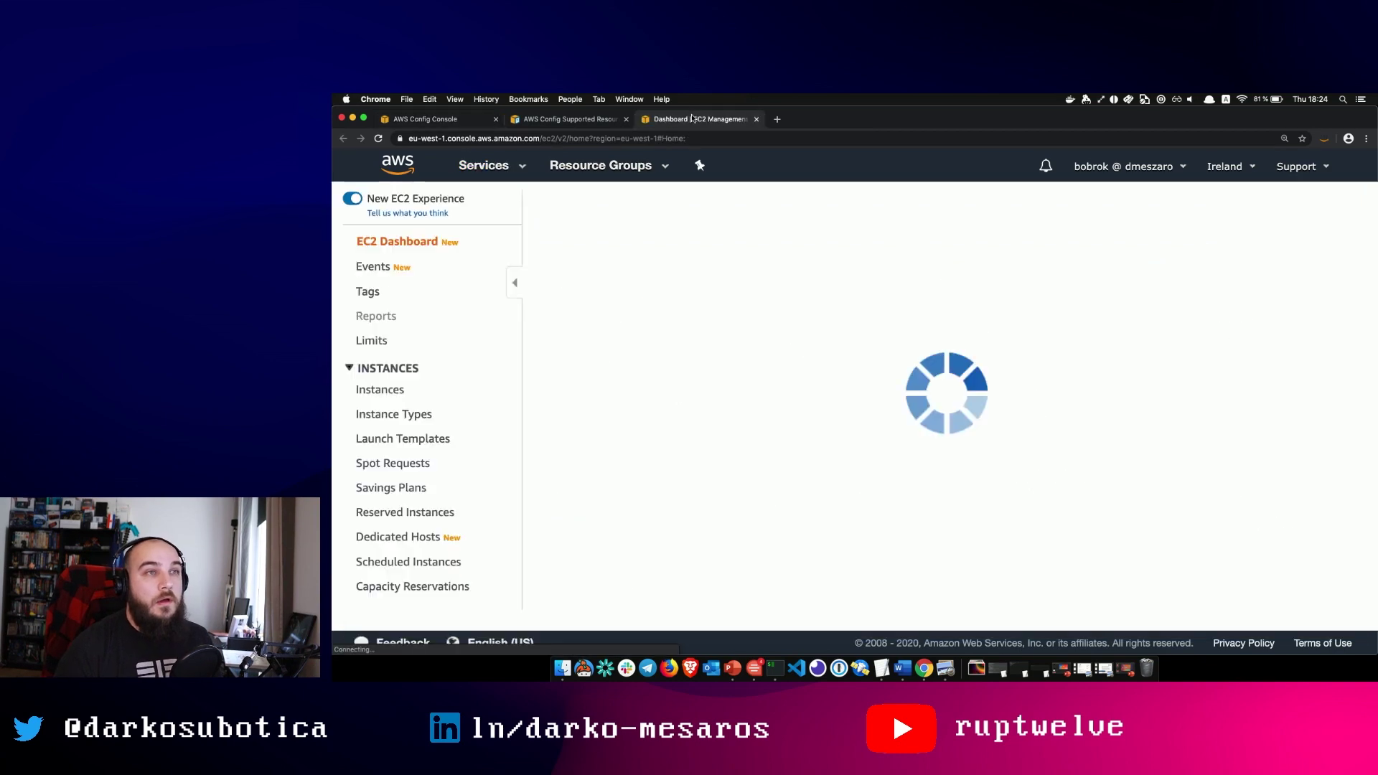
scroll(506, 435, "down", 1)
scroll(507, 435, "up", 1)
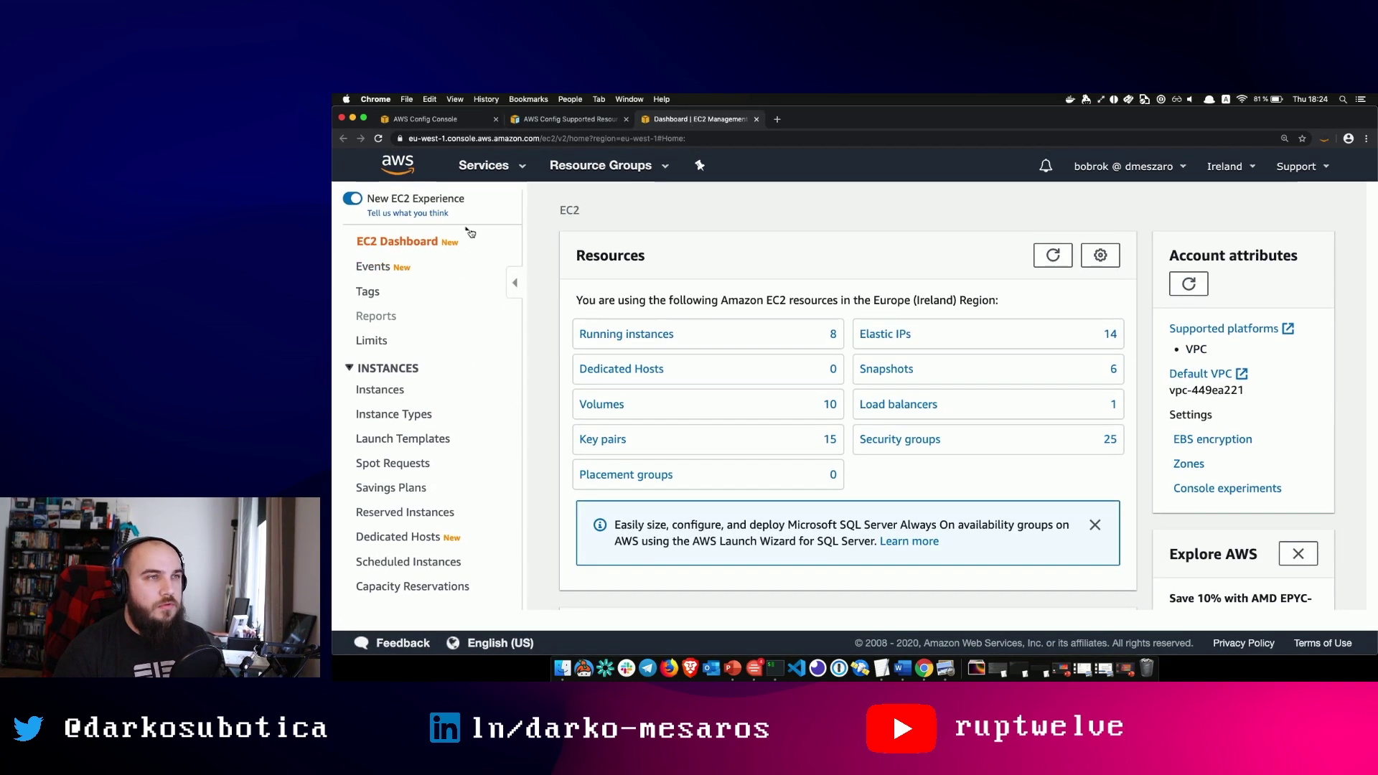
Step: Switch to the VPC service by searching for "vpc" and open its Security Groups list
left_click(484, 165)
type("vpc")
key("Return")
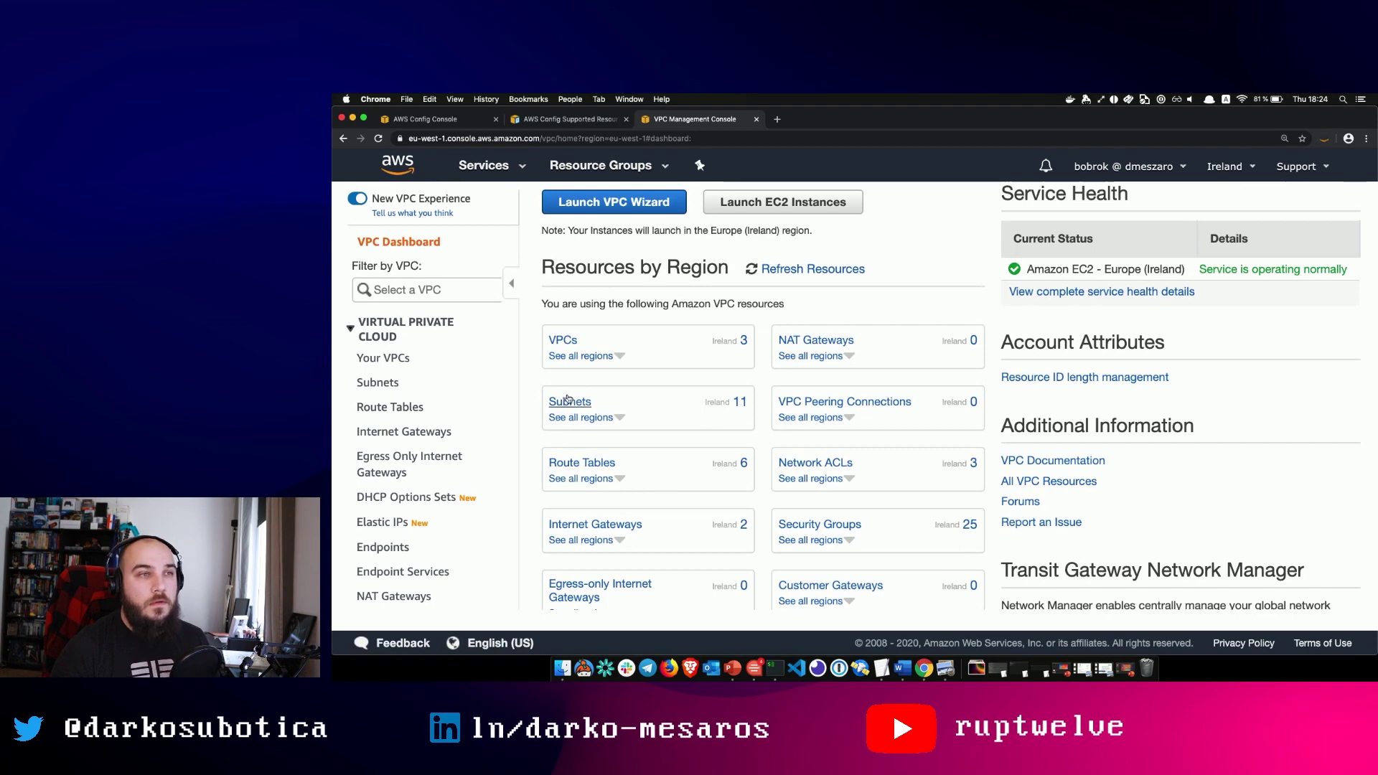
scroll(429, 541, "down", 2)
scroll(429, 541, "down", 4)
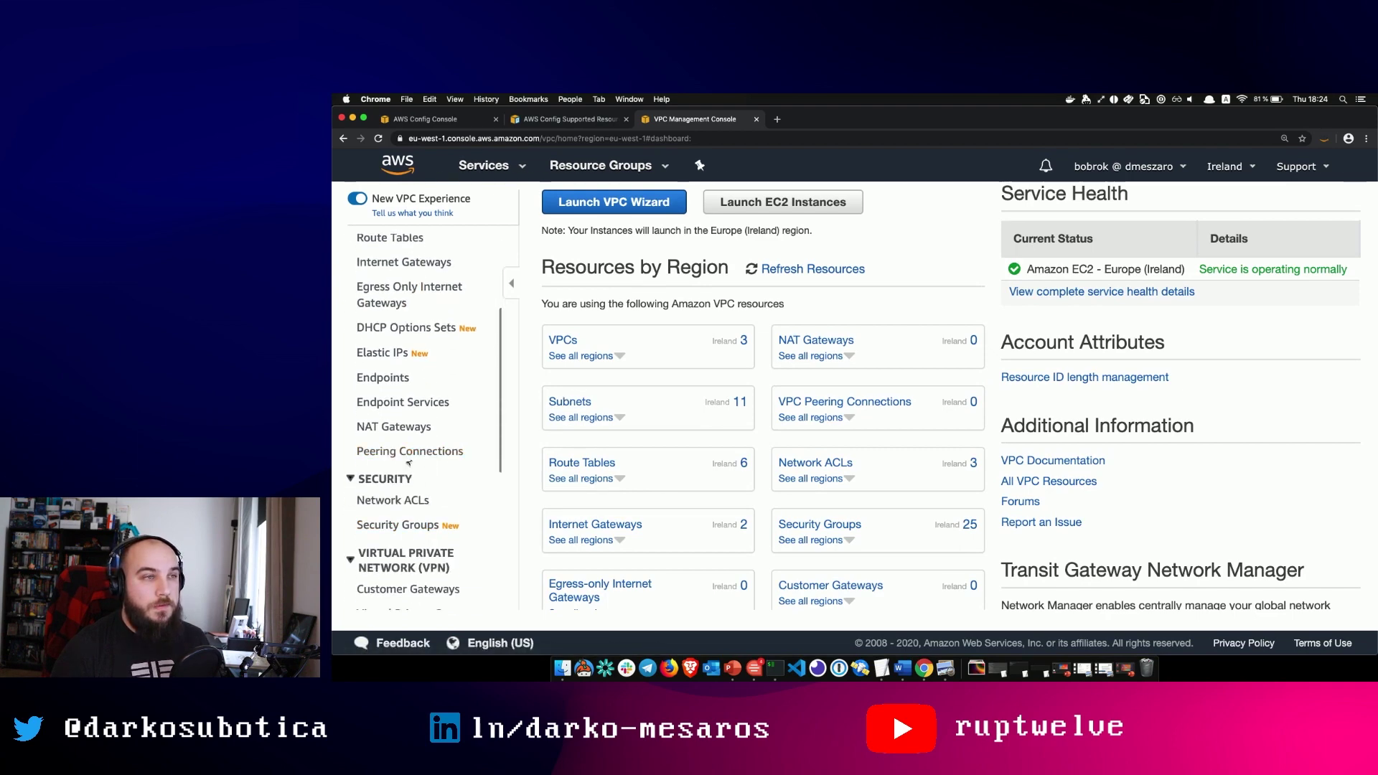
scroll(417, 364, "down", 2)
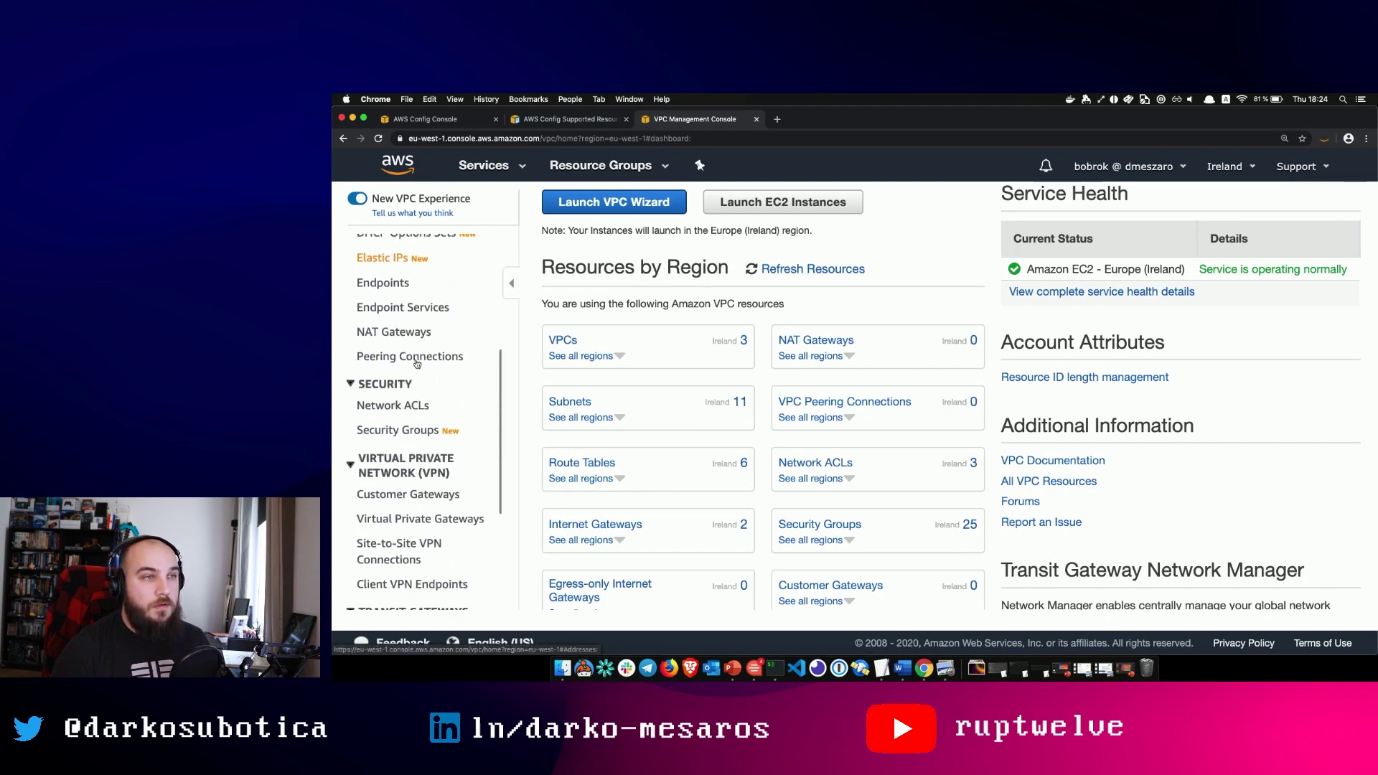
left_click(399, 428)
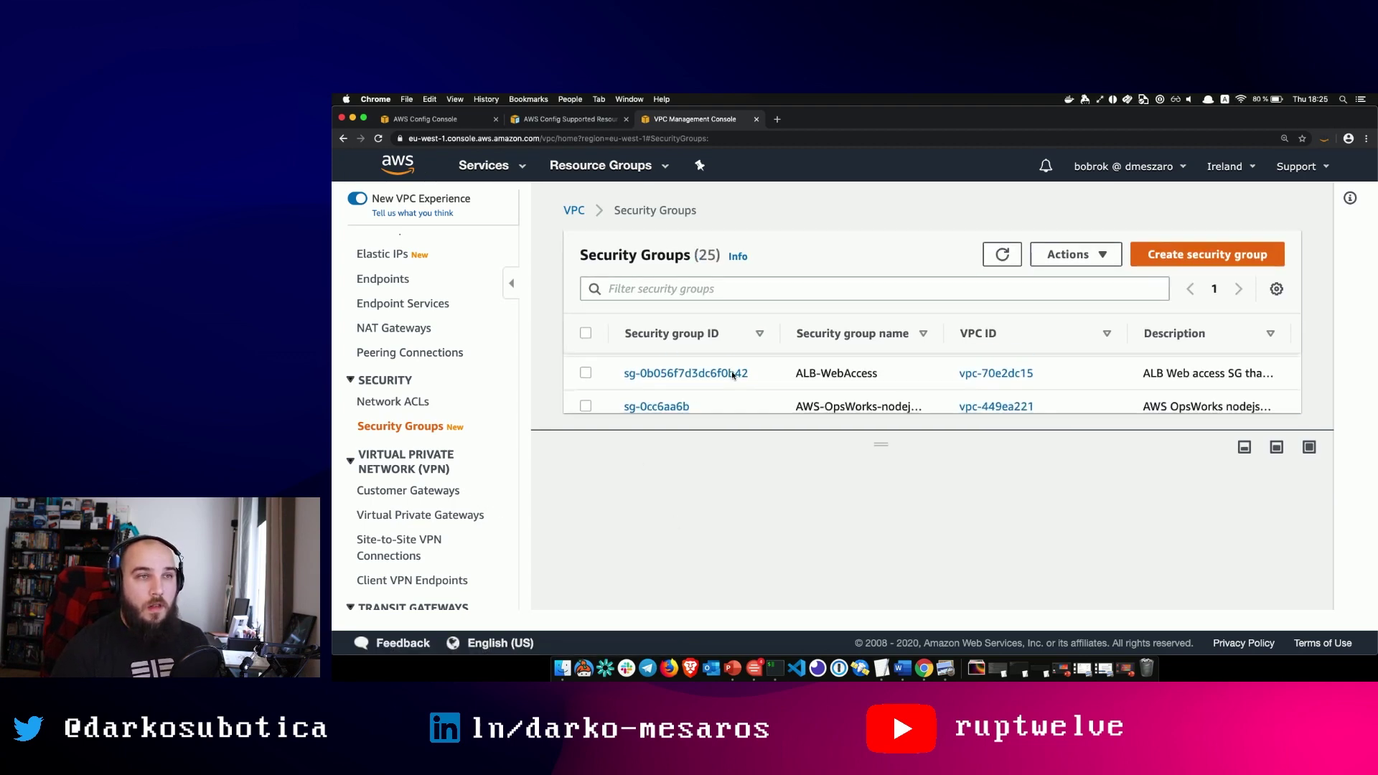
Step: Open the ALB-WebAccess security group and start editing its inbound rules
left_click(670, 370)
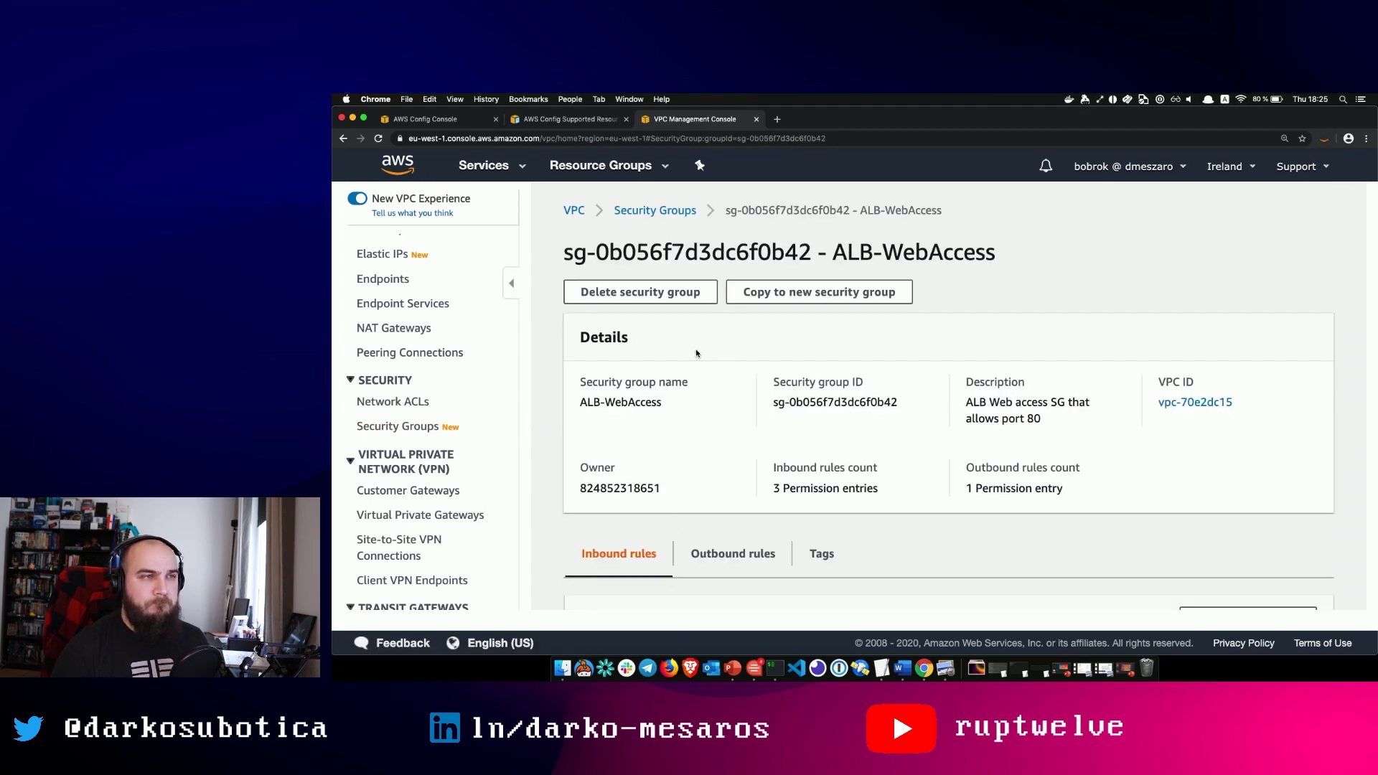
scroll(1088, 455, "down", 5)
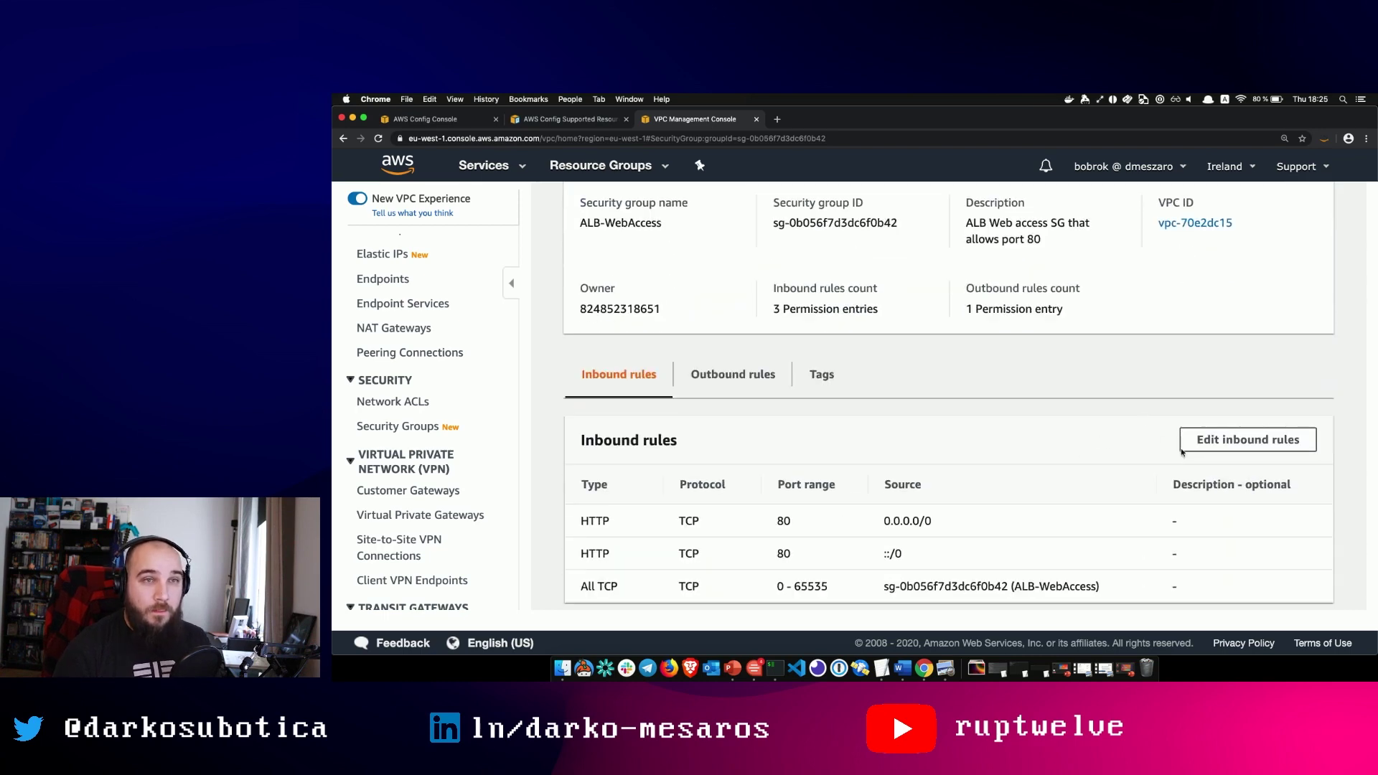
left_click(1213, 440)
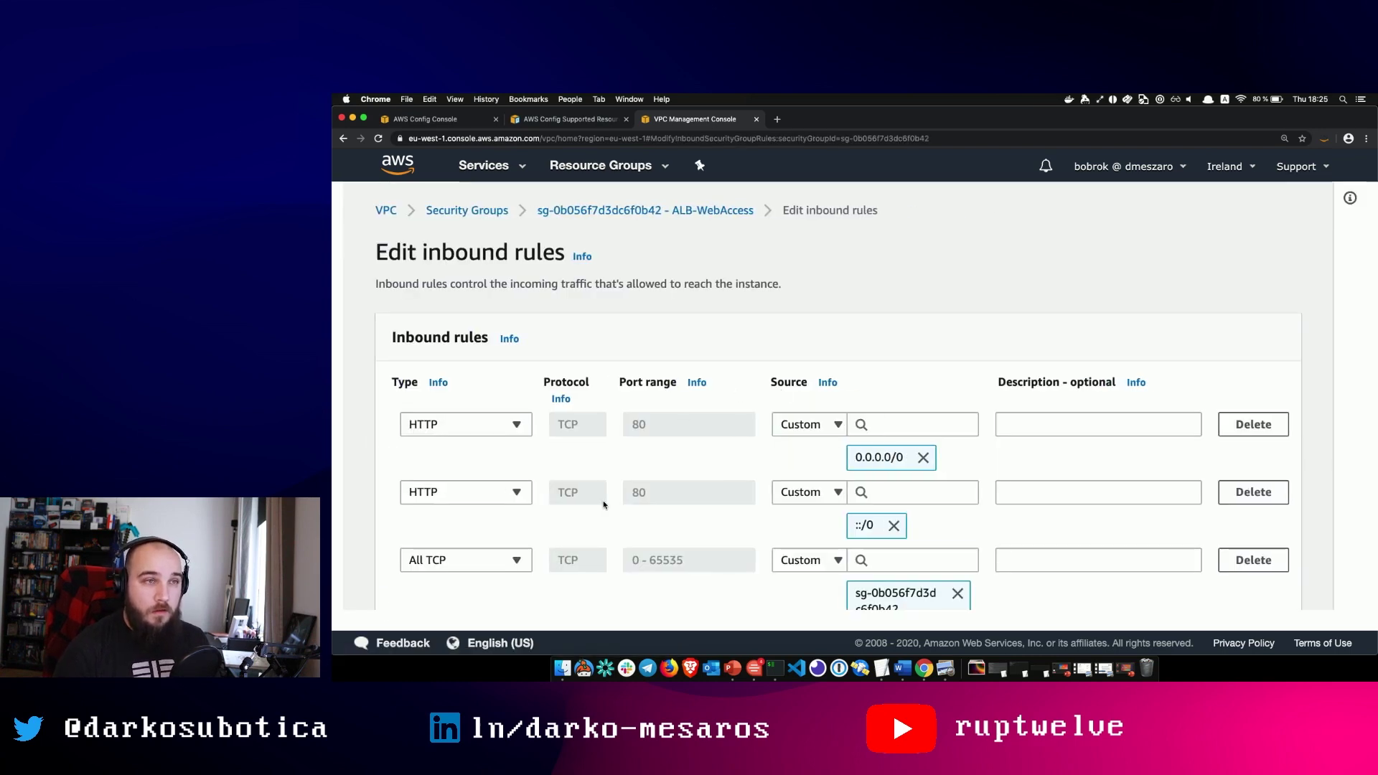
Step: Add a Custom TCP inbound rule for port 21 with source Anywhere to the security group and save the rules
scroll(603, 505, "down", 3)
left_click(445, 518)
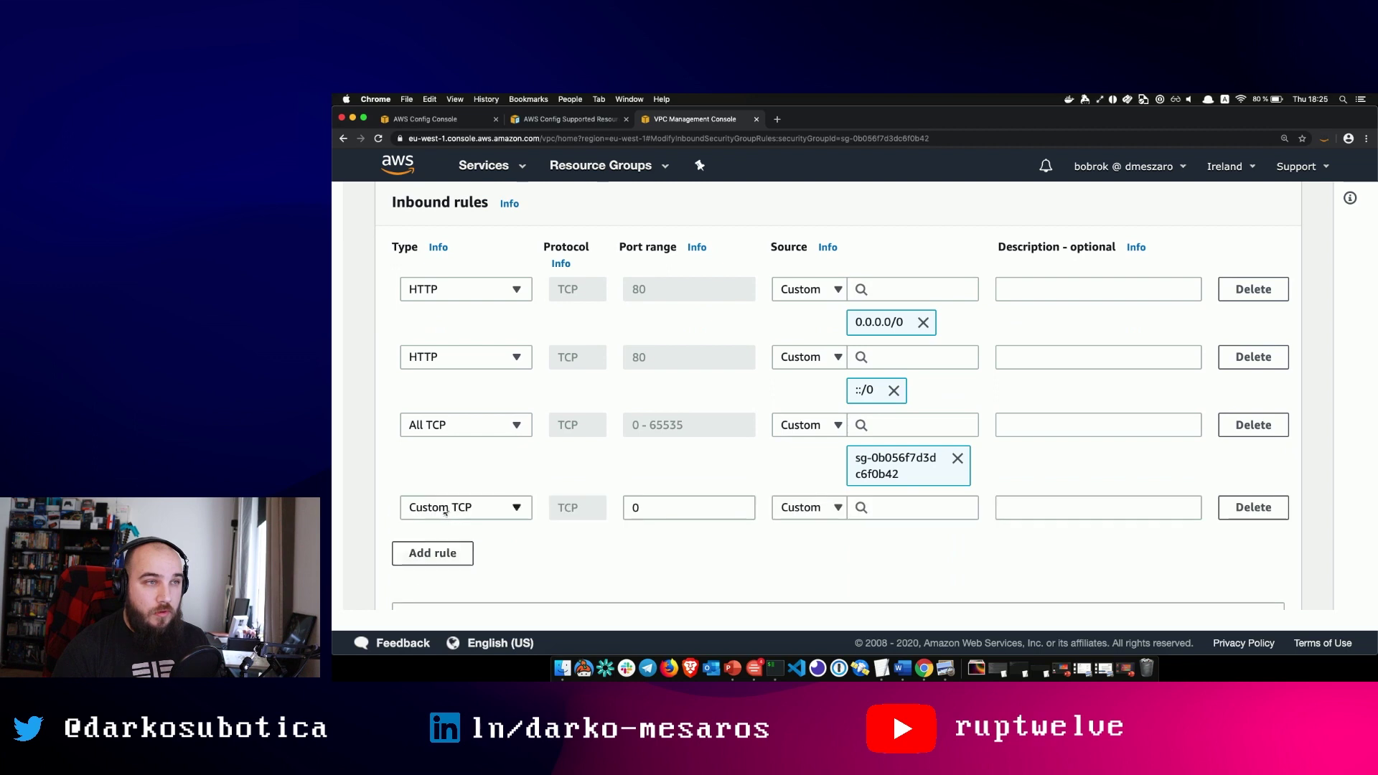
left_click(448, 516)
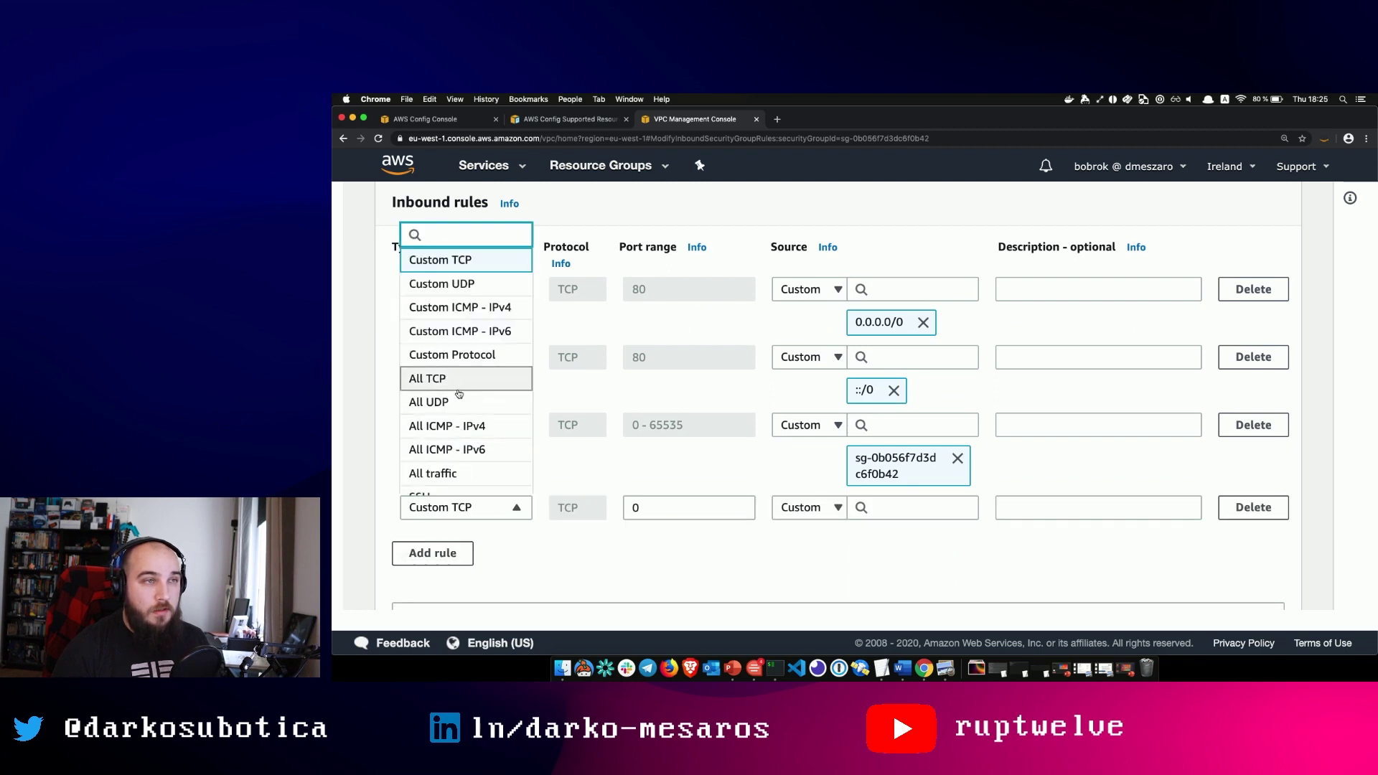
left_click(455, 263)
double_click(692, 509)
type("21")
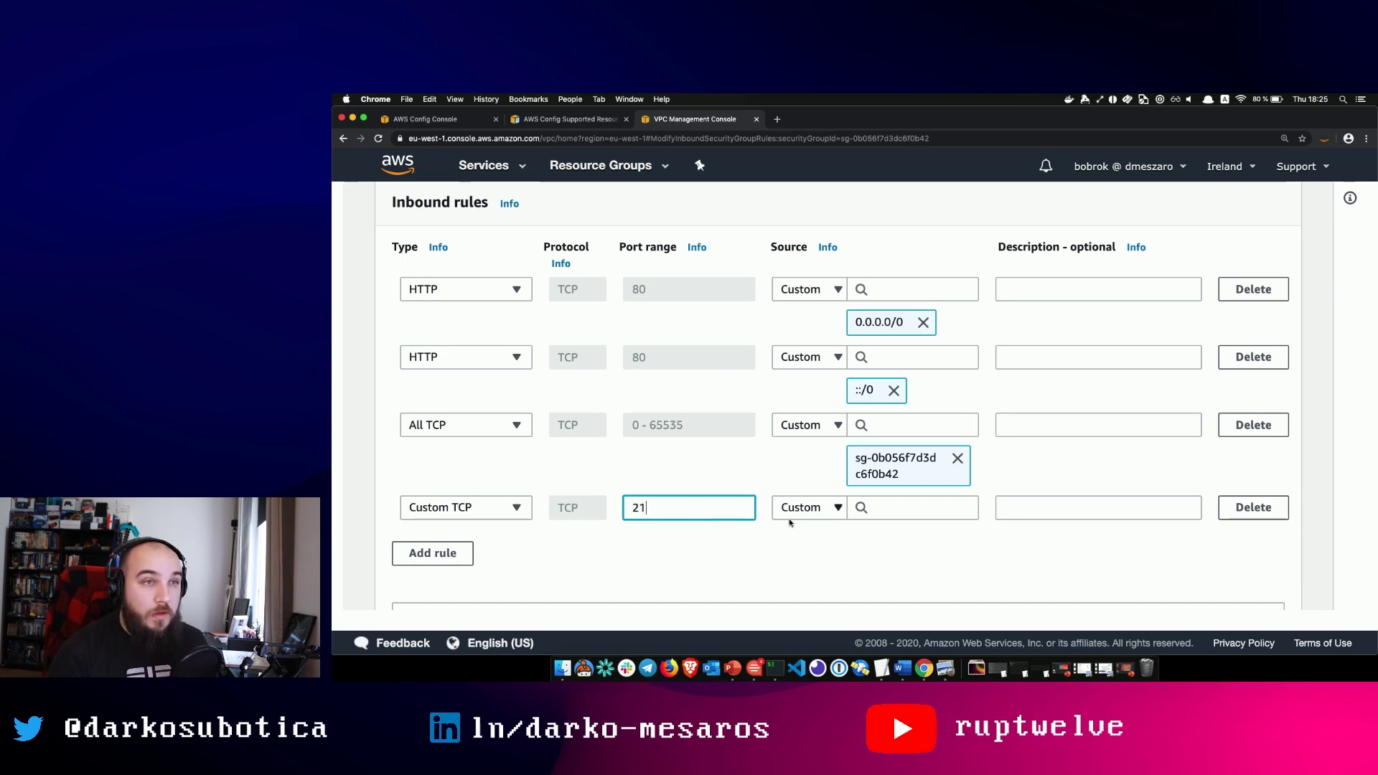
left_click(825, 517)
left_click(804, 458)
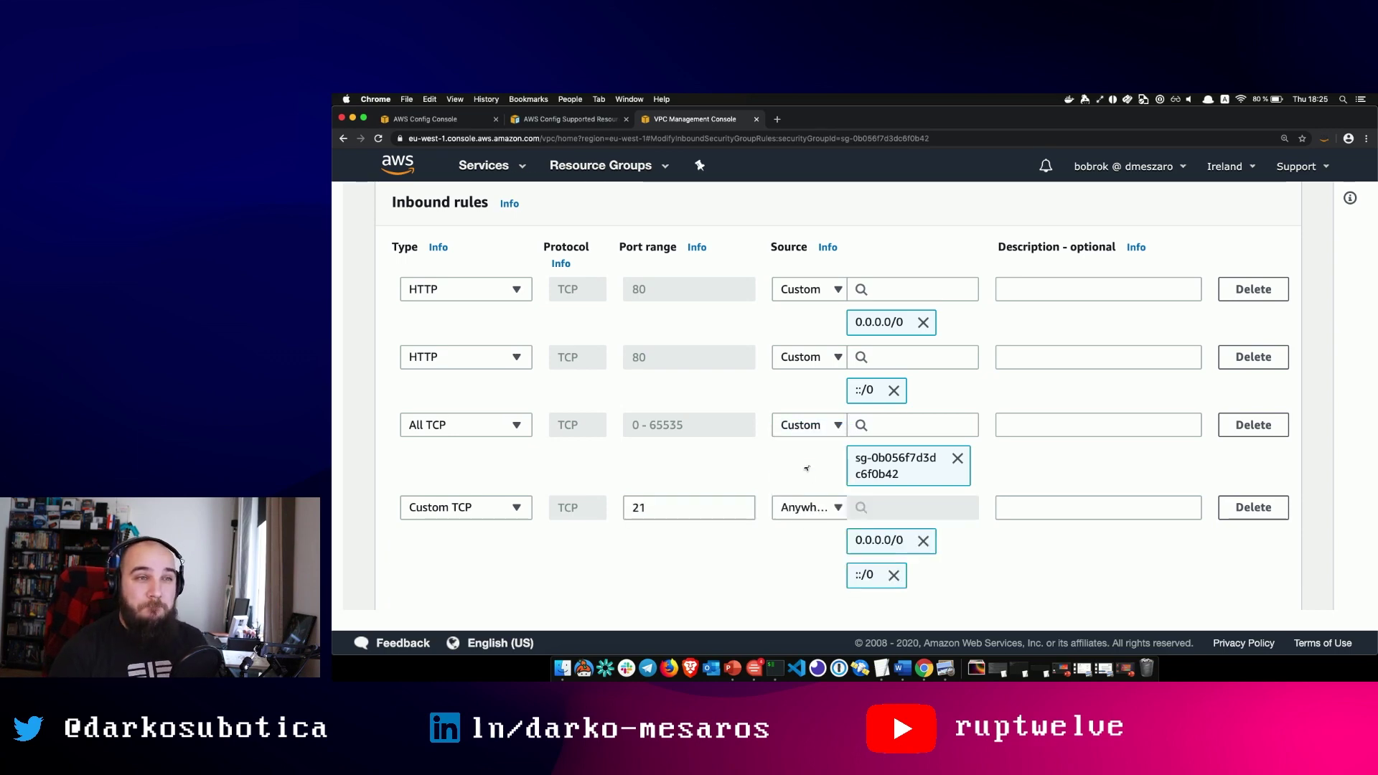
scroll(707, 570, "down", 5)
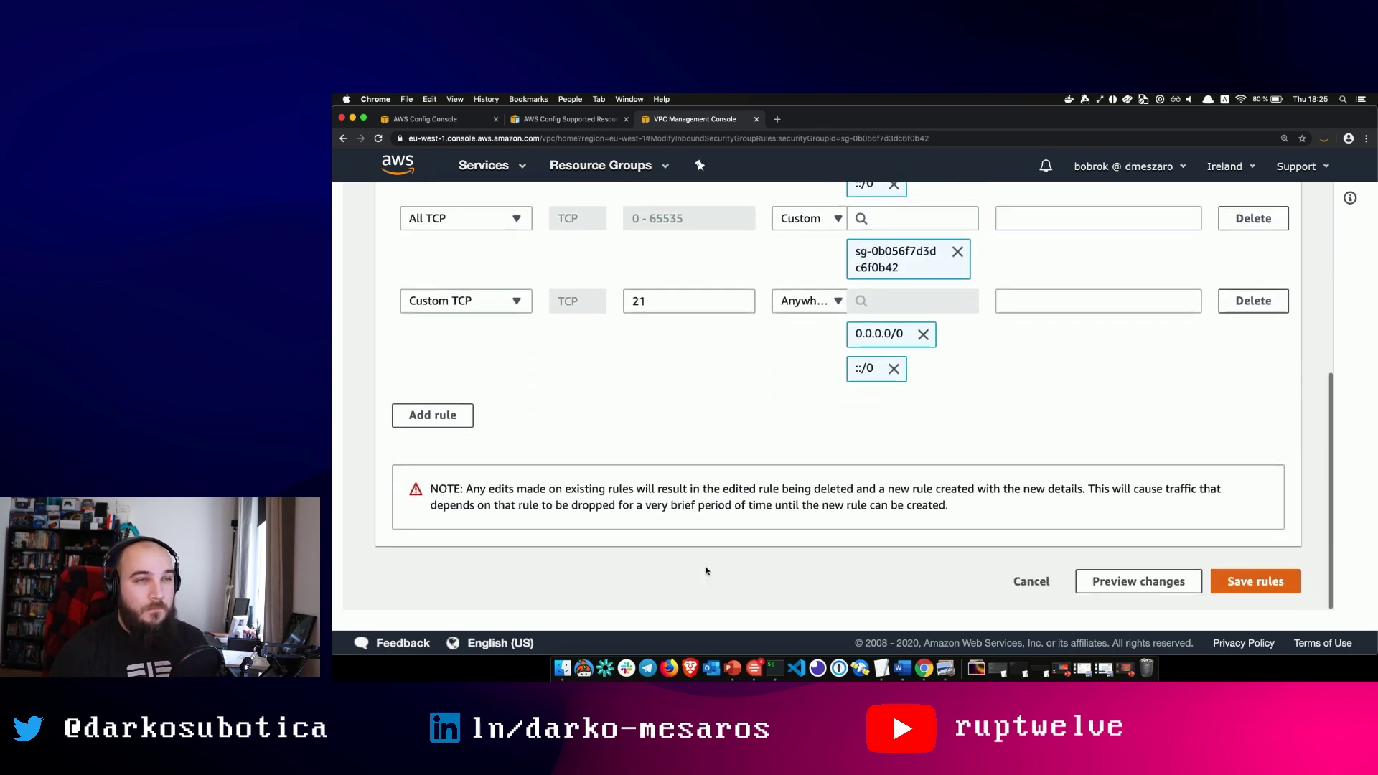
left_click(1256, 582)
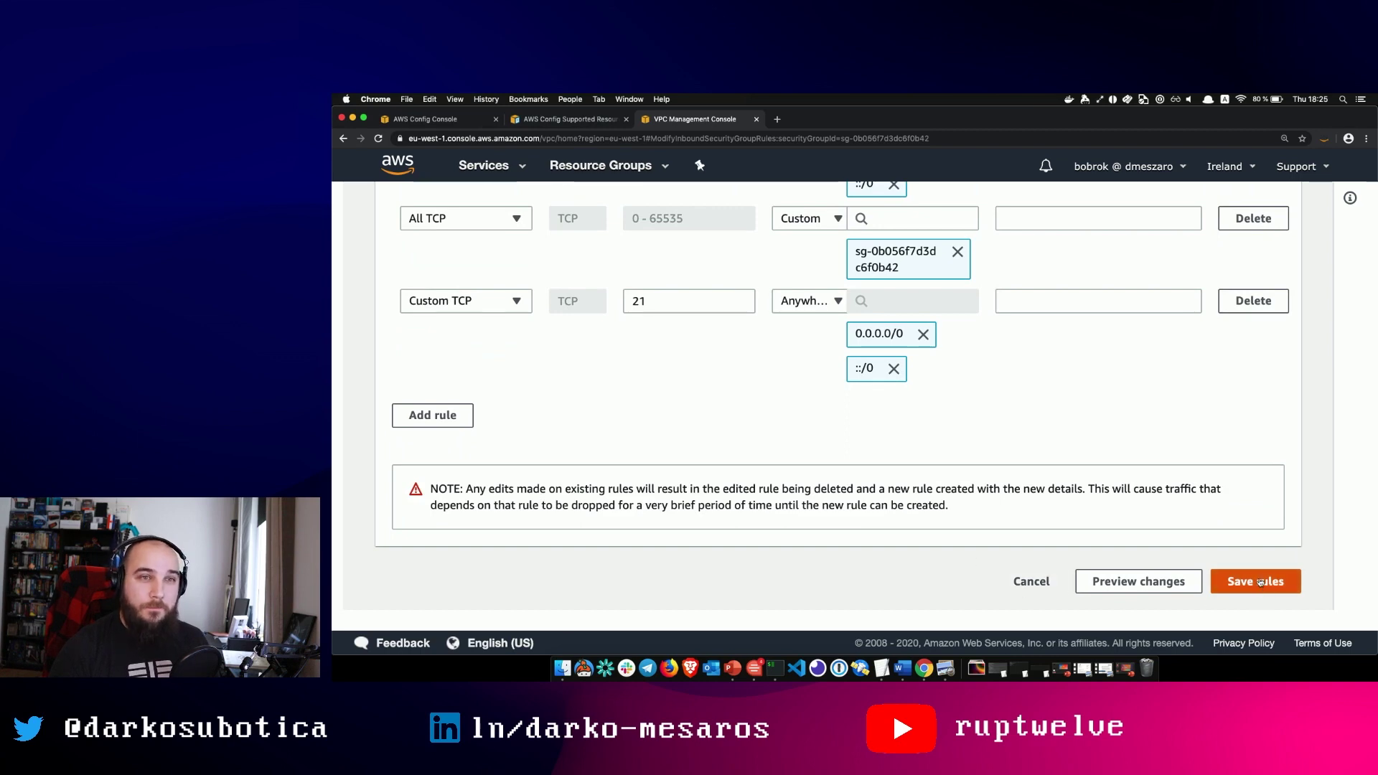
scroll(844, 415, "down", 2)
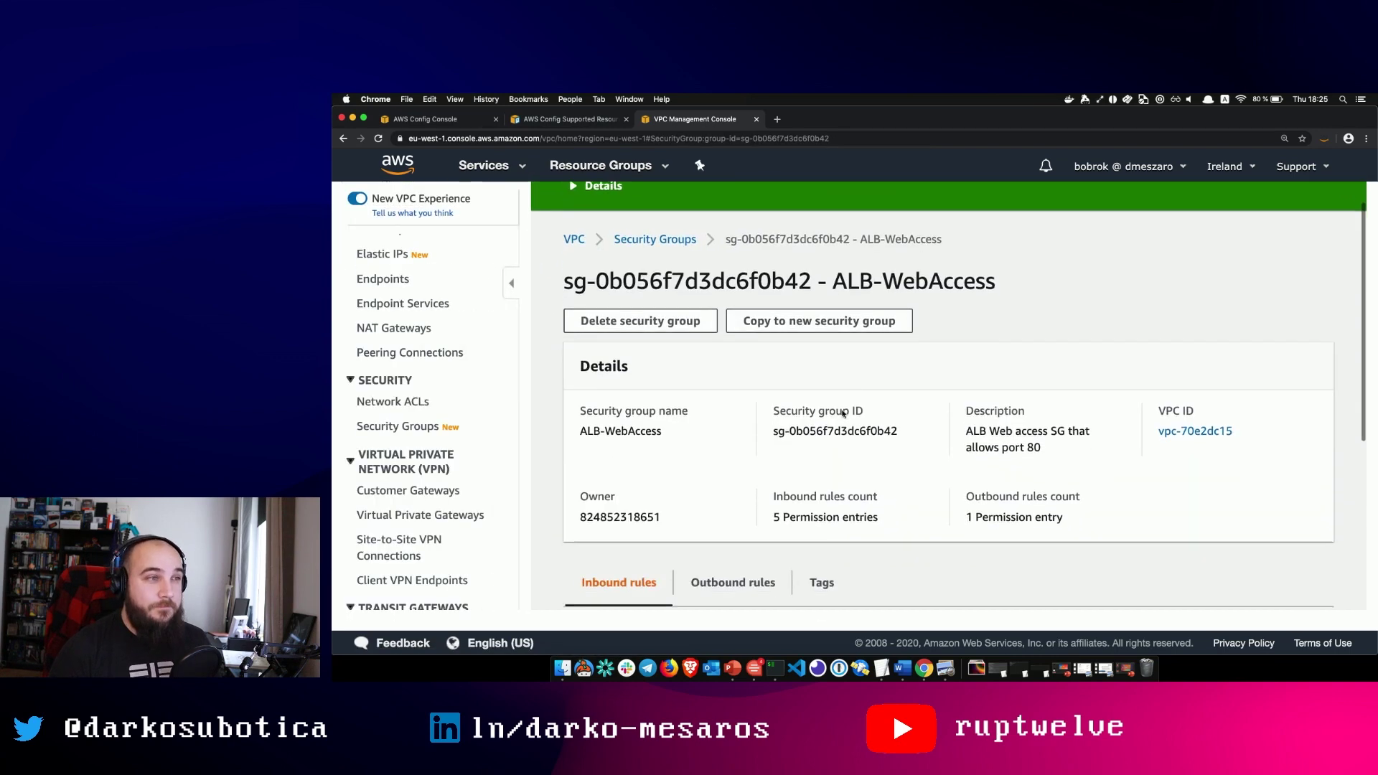
Step: Review the inbound rules now listed for the ALB-WebAccess security group
scroll(810, 416, "down", 1)
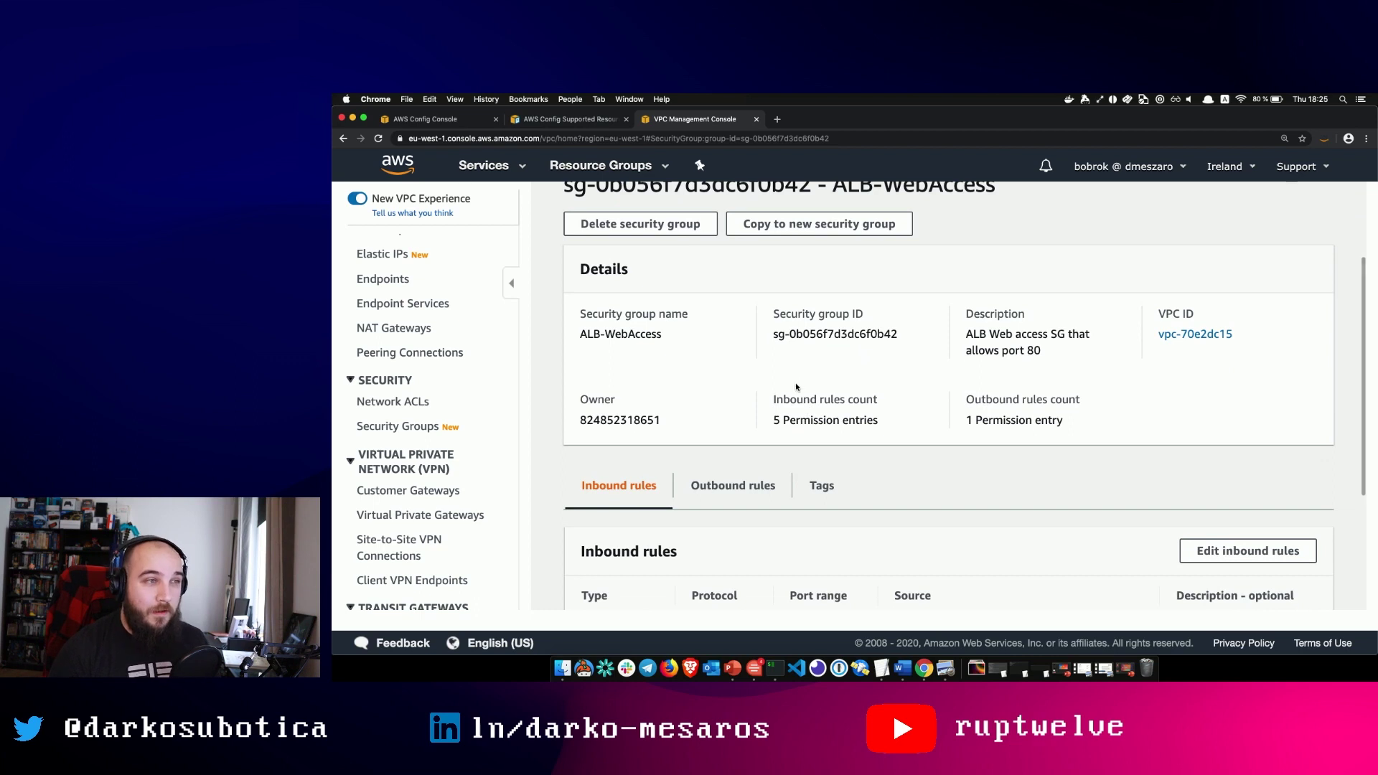
scroll(804, 406, "down", 3)
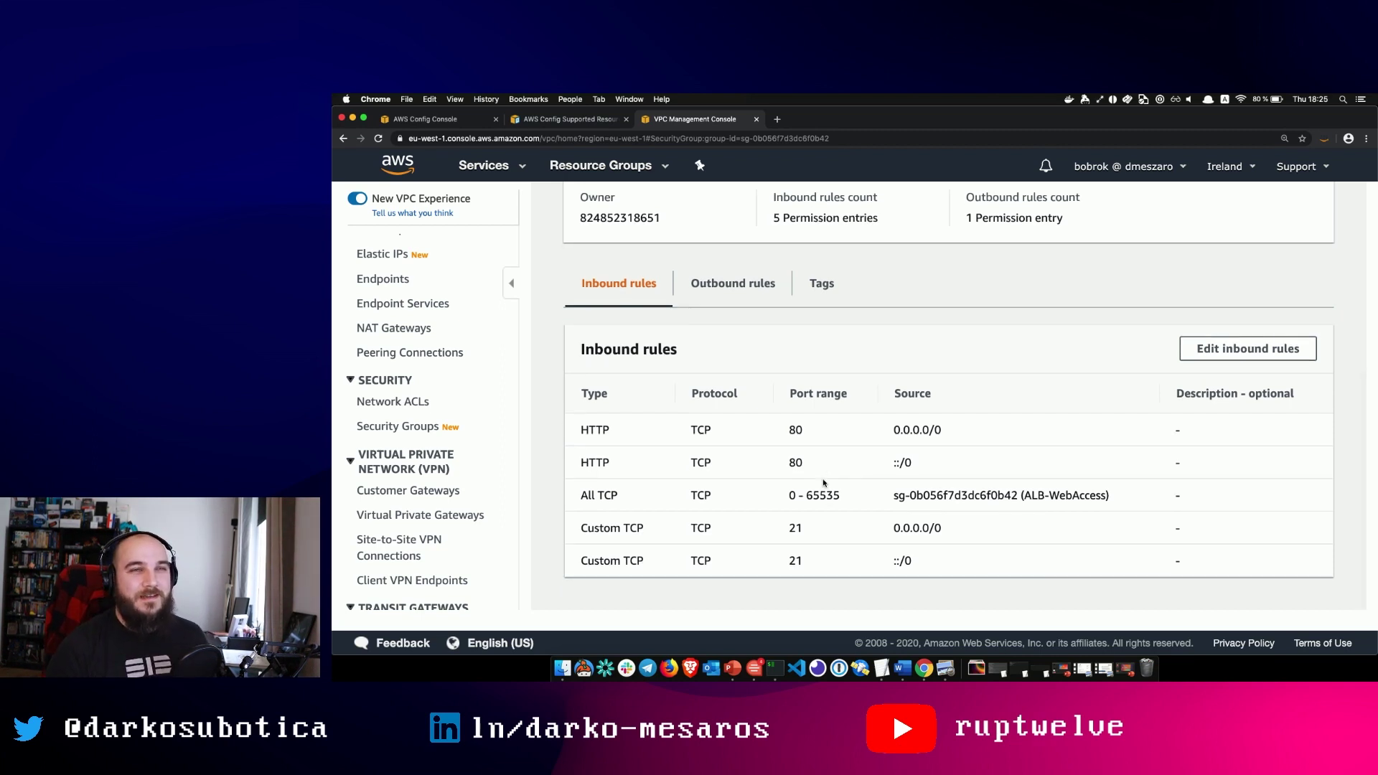
scroll(824, 483, "up", 3)
scroll(824, 483, "up", 2)
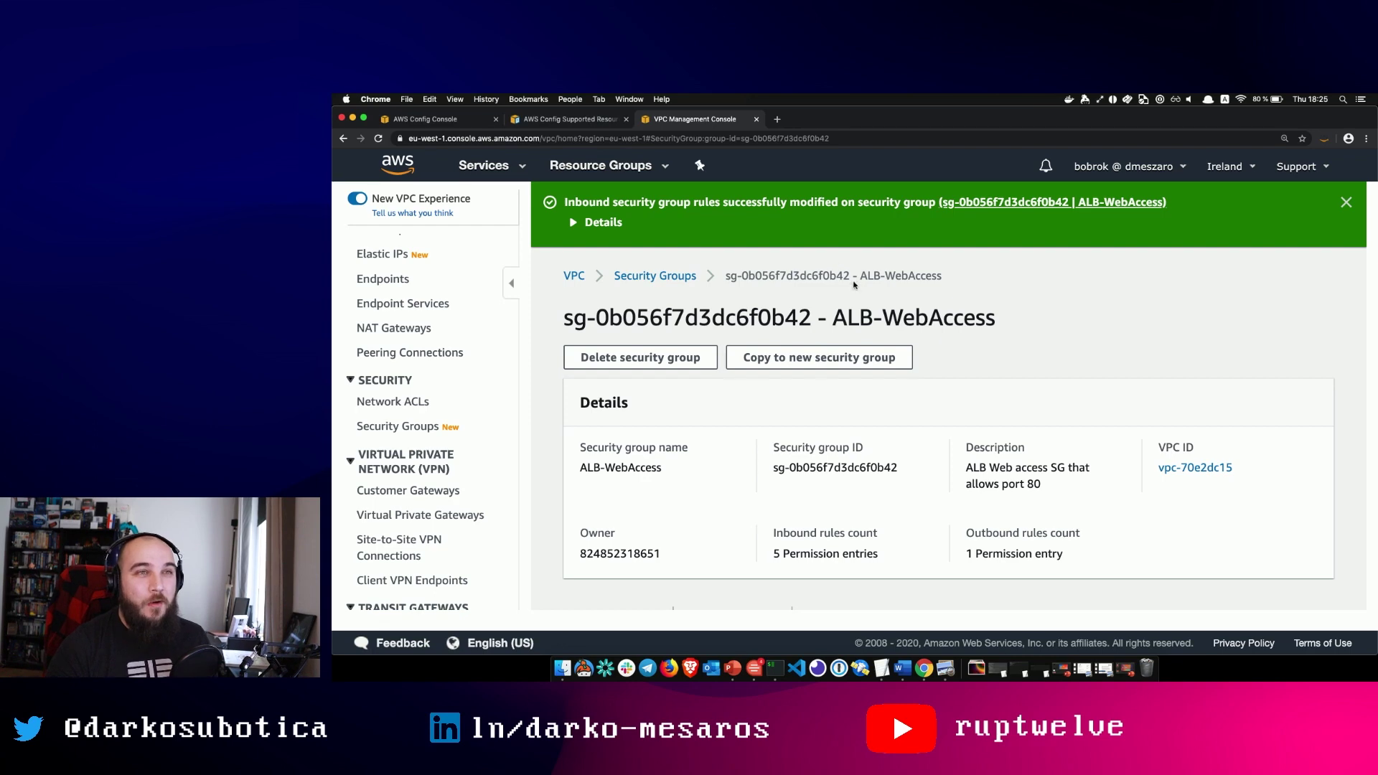
Step: Return to the AWS Config console, reload the Dashboard and check its compliance status
left_click(423, 117)
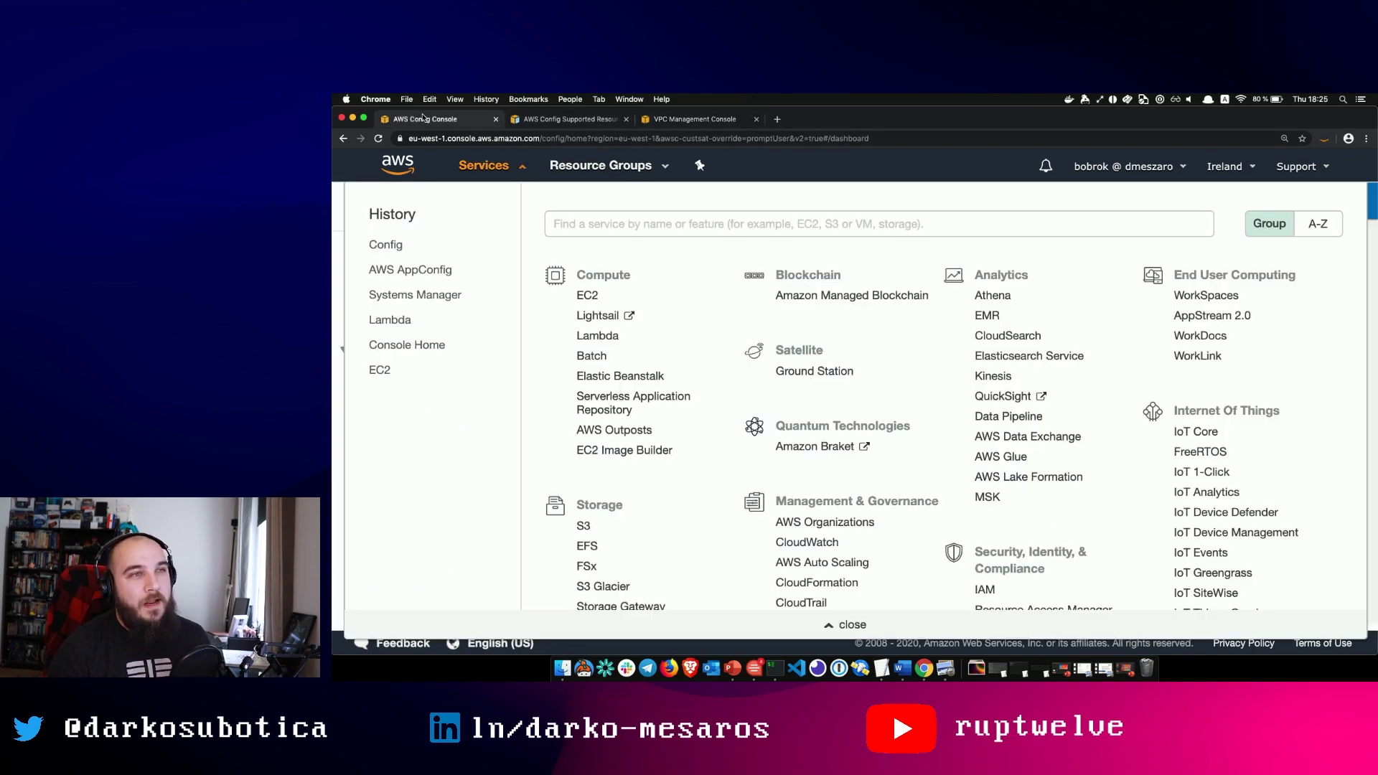
left_click(463, 171)
key("super+r")
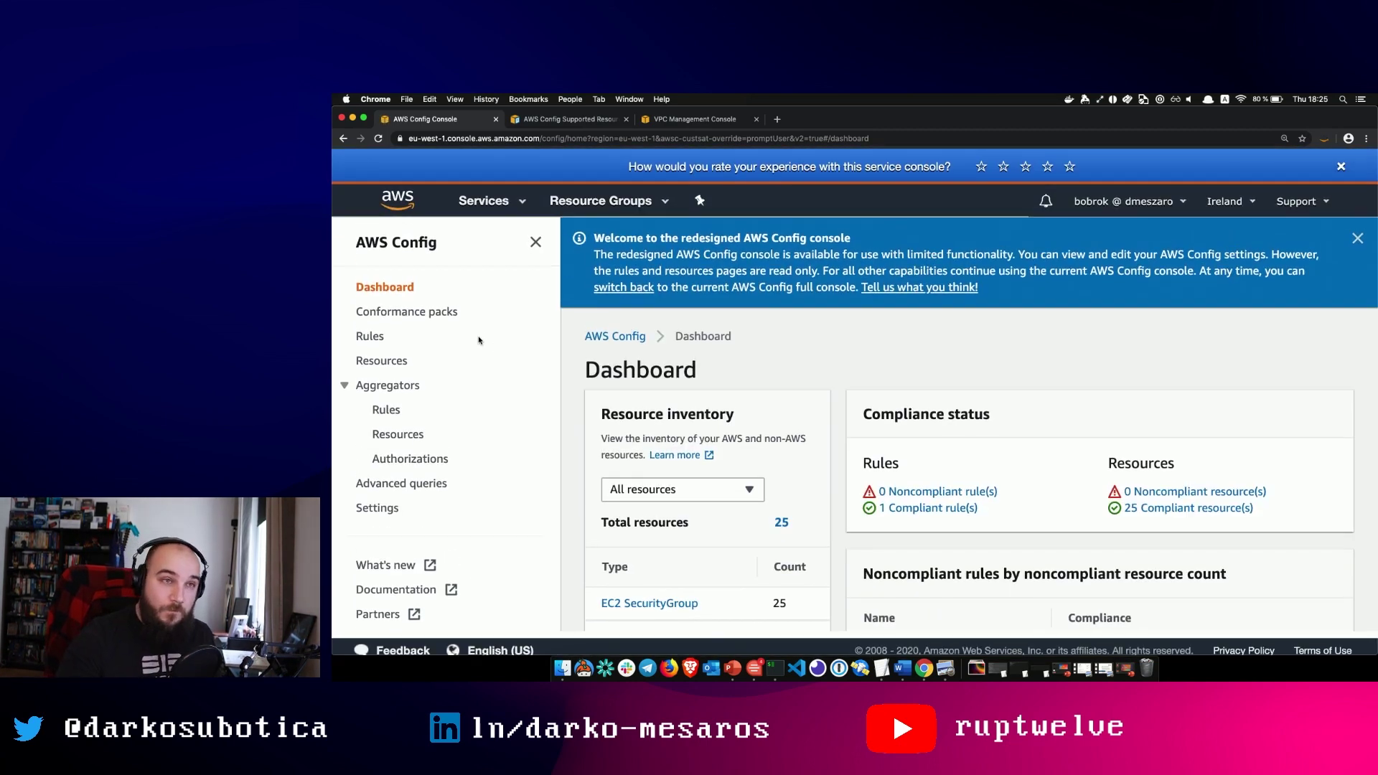
scroll(739, 422, "down", 2)
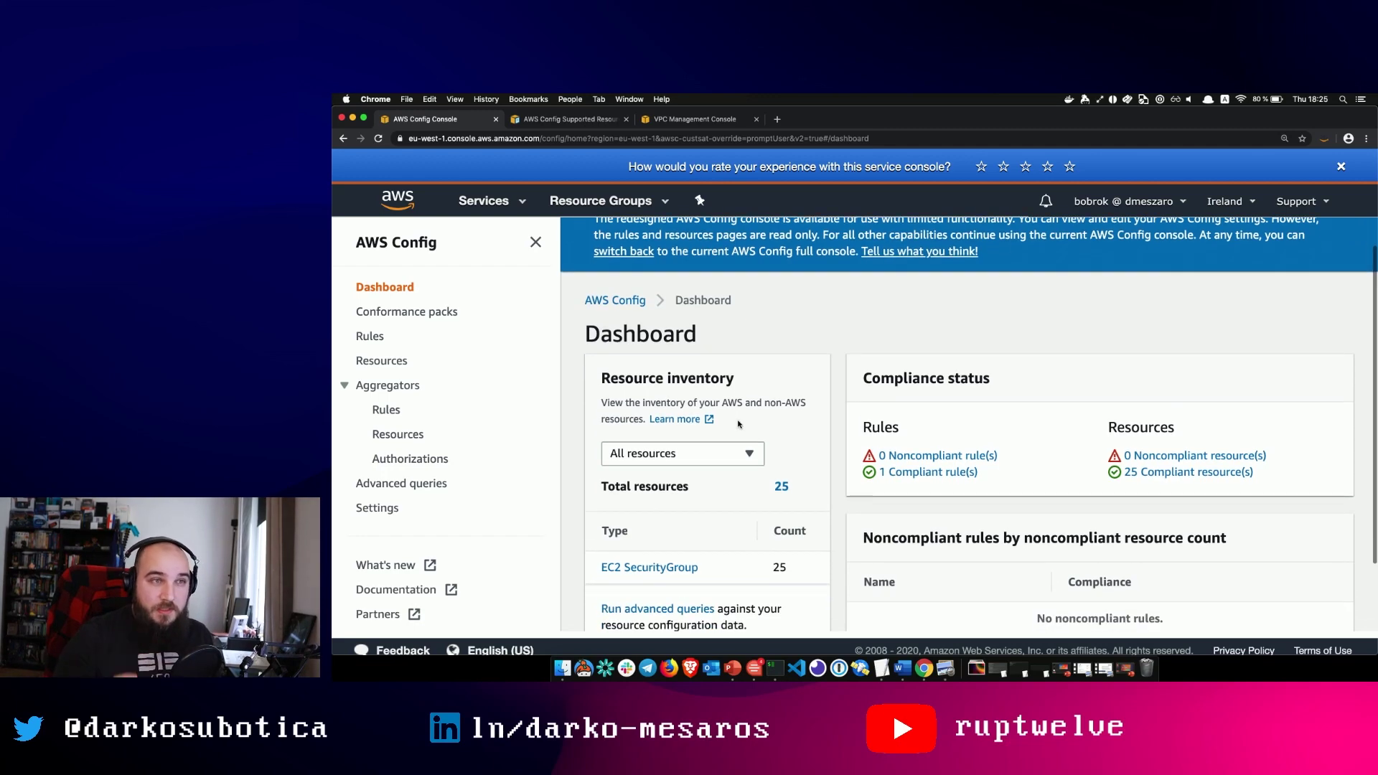
scroll(739, 422, "down", 2)
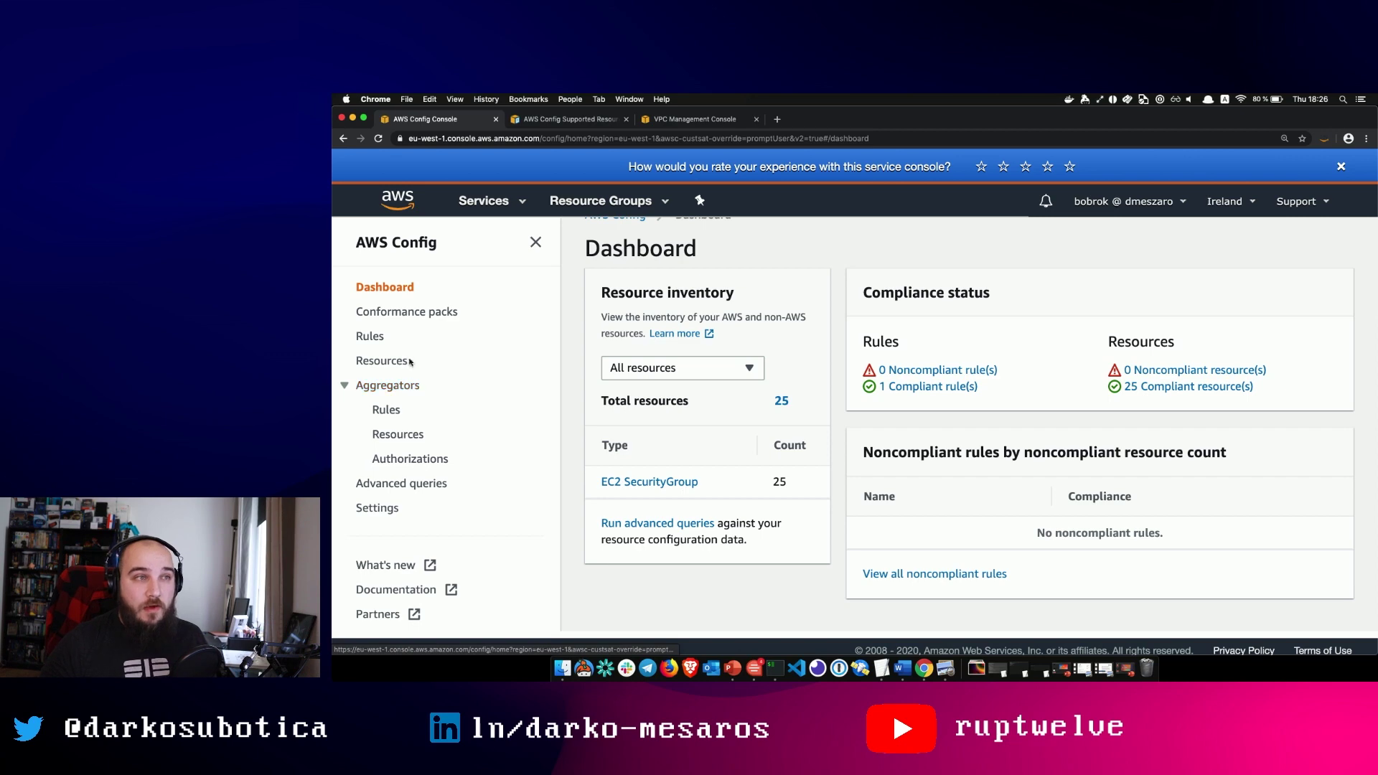
Step: Re-evaluate the restricted-common-ports-telnet rule from the AWS Config rules list
left_click(374, 360)
scroll(489, 389, "down", 2)
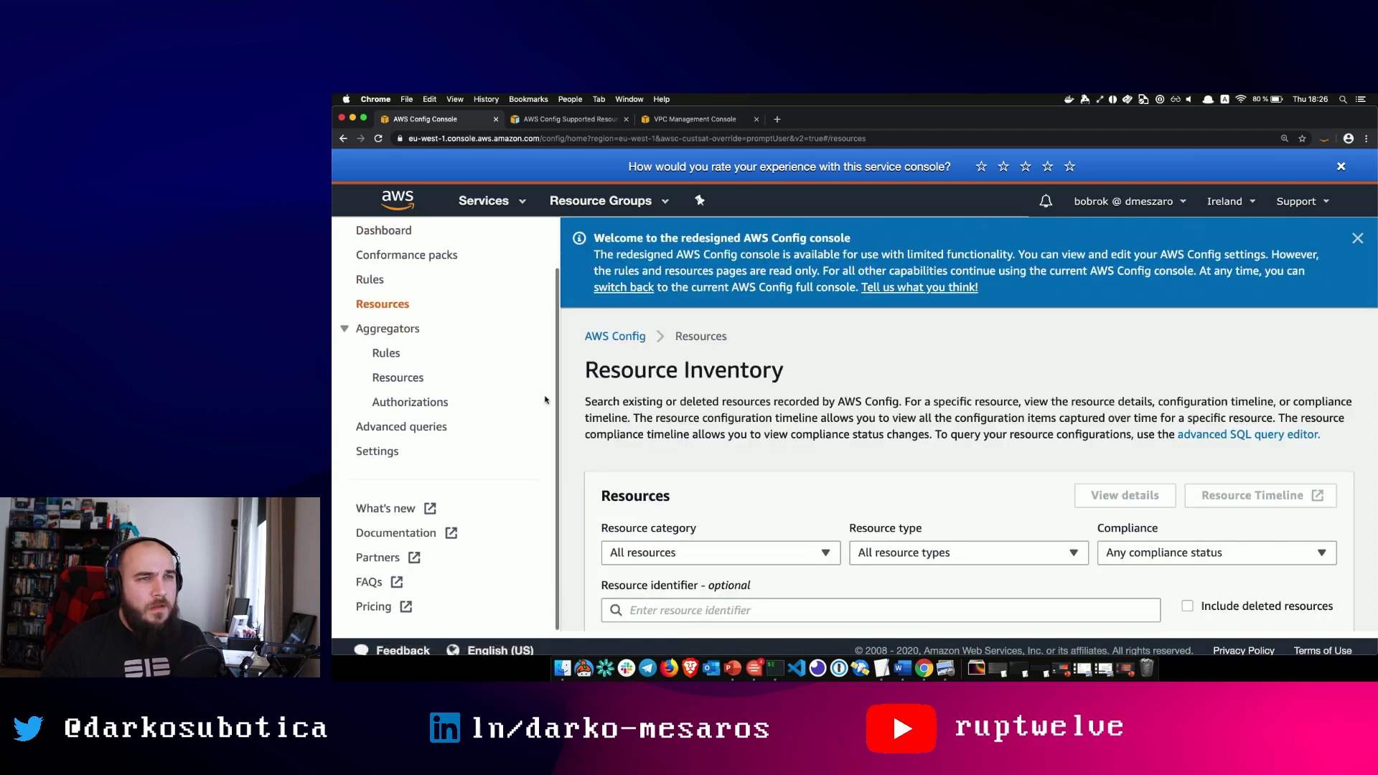
left_click(370, 280)
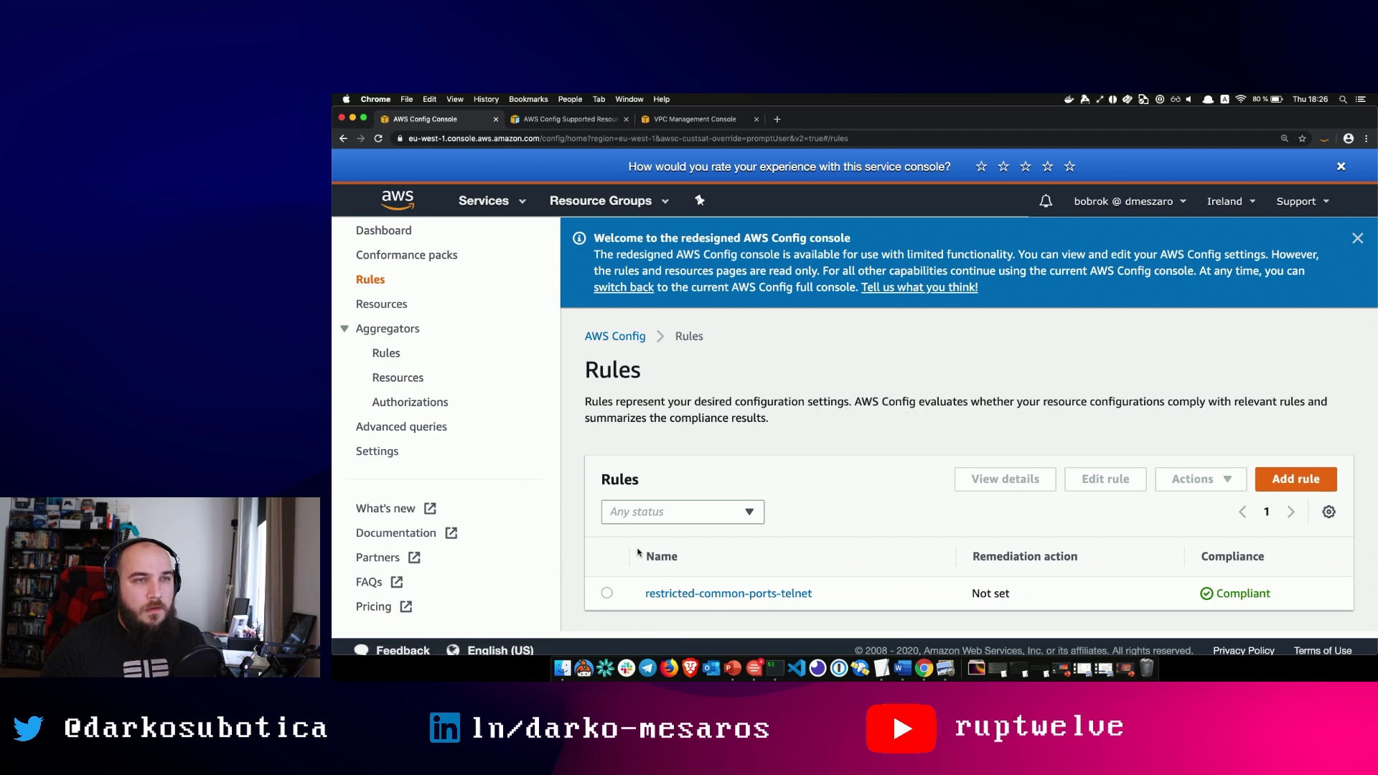
left_click(608, 595)
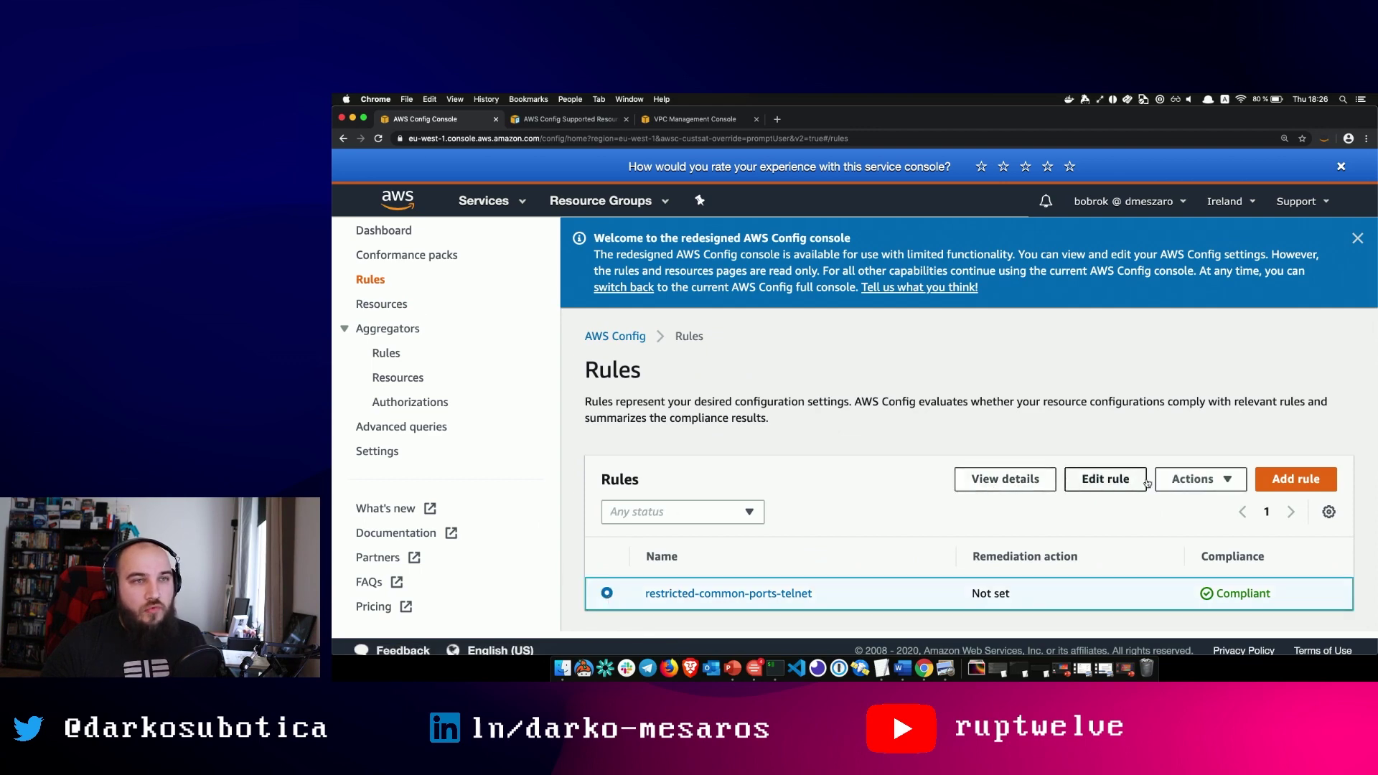
left_click(1182, 486)
left_click(1186, 406)
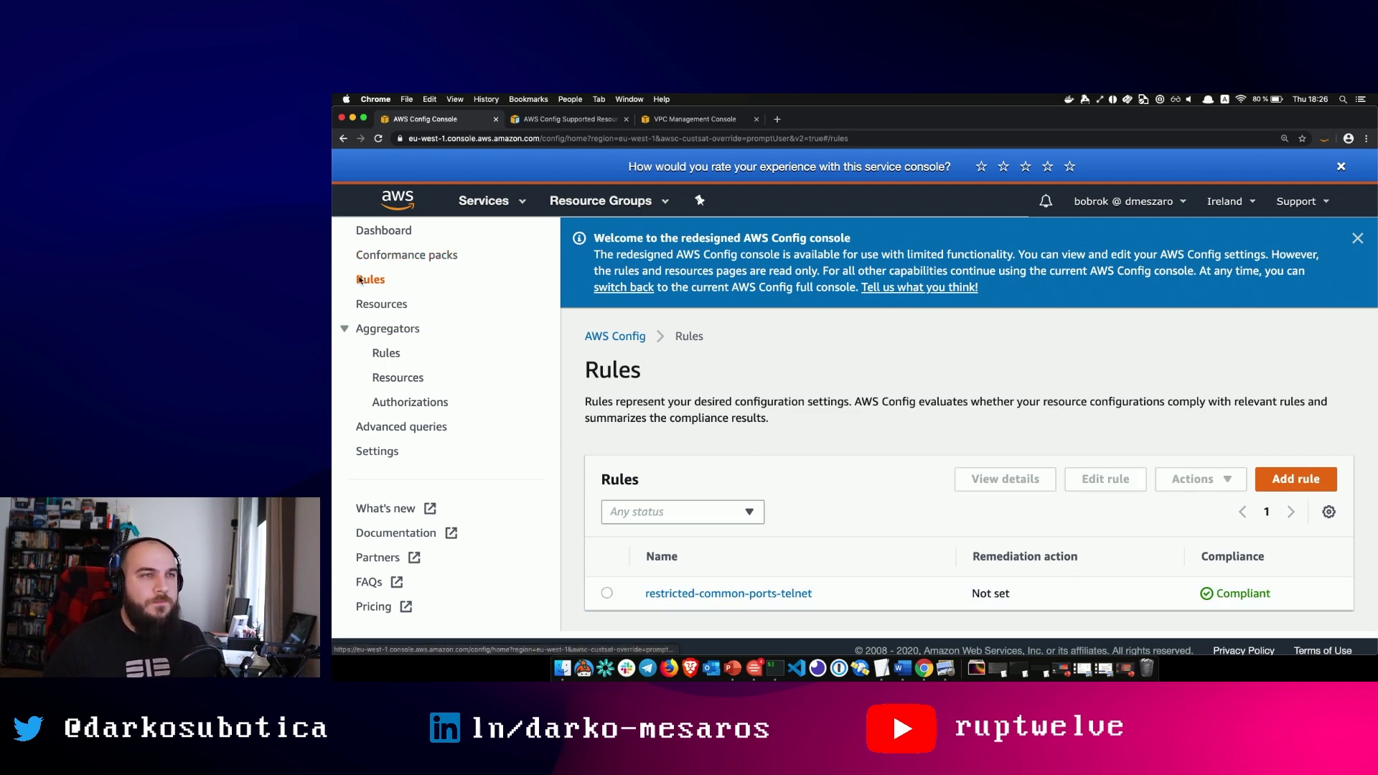
Step: Compare the Dashboard's compliance status with the security group's inbound rules in the VPC console, and reload the Dashboard
left_click(380, 231)
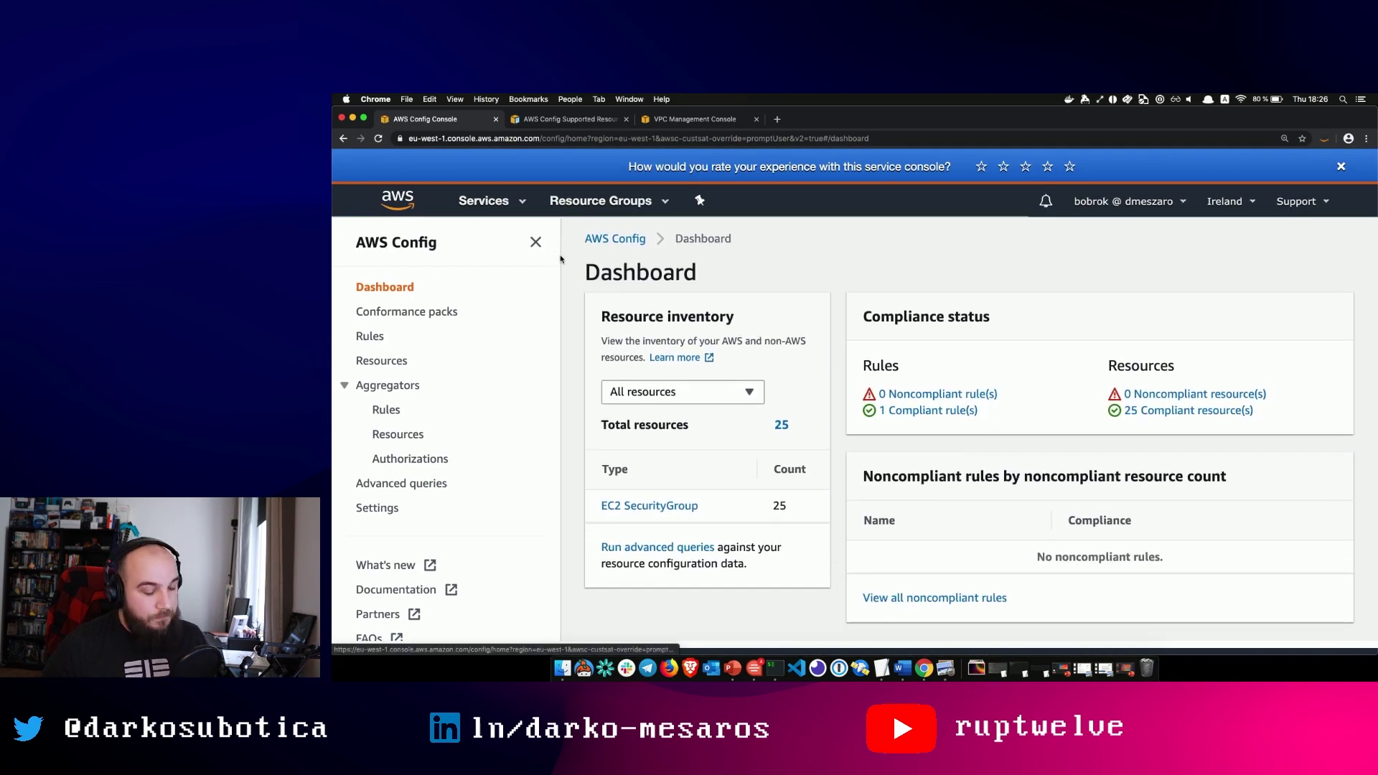
left_click(667, 125)
scroll(748, 524, "down", 5)
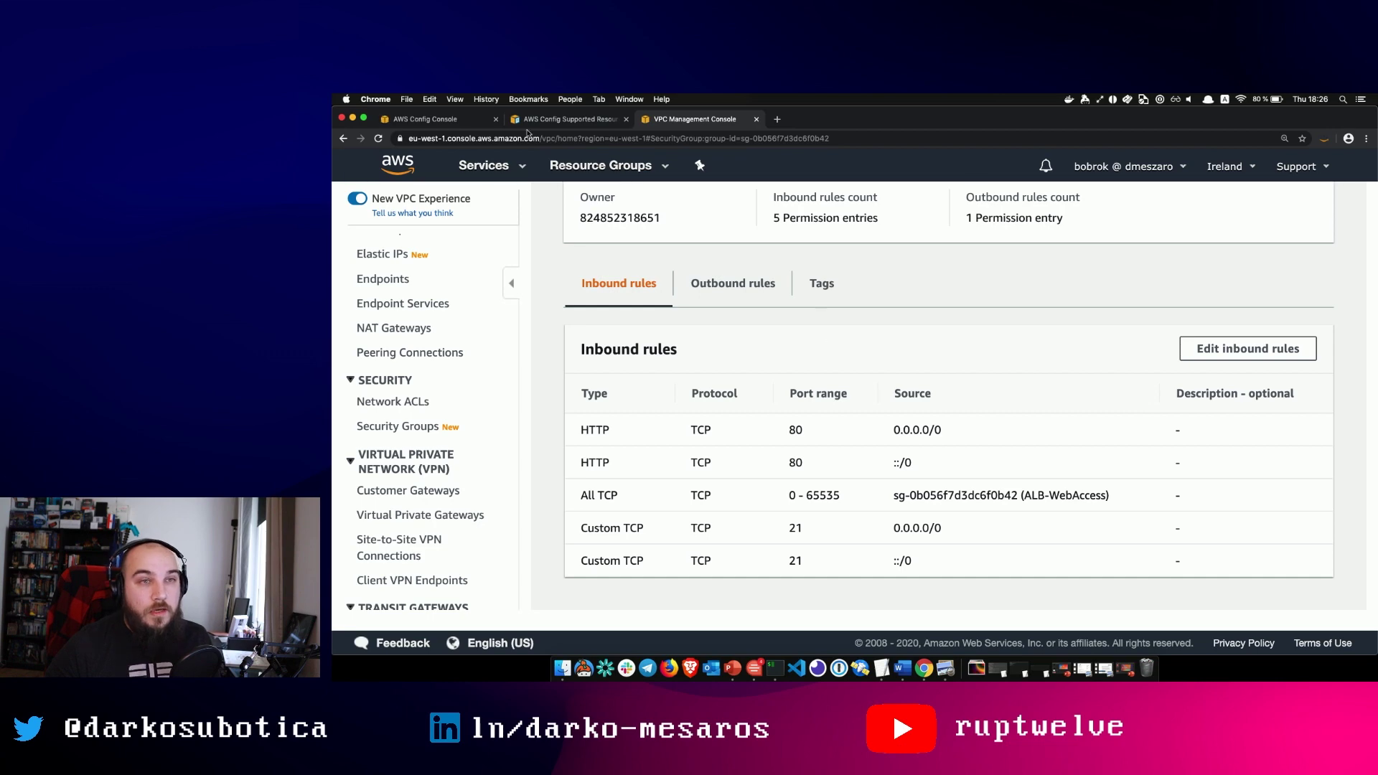
left_click(429, 121)
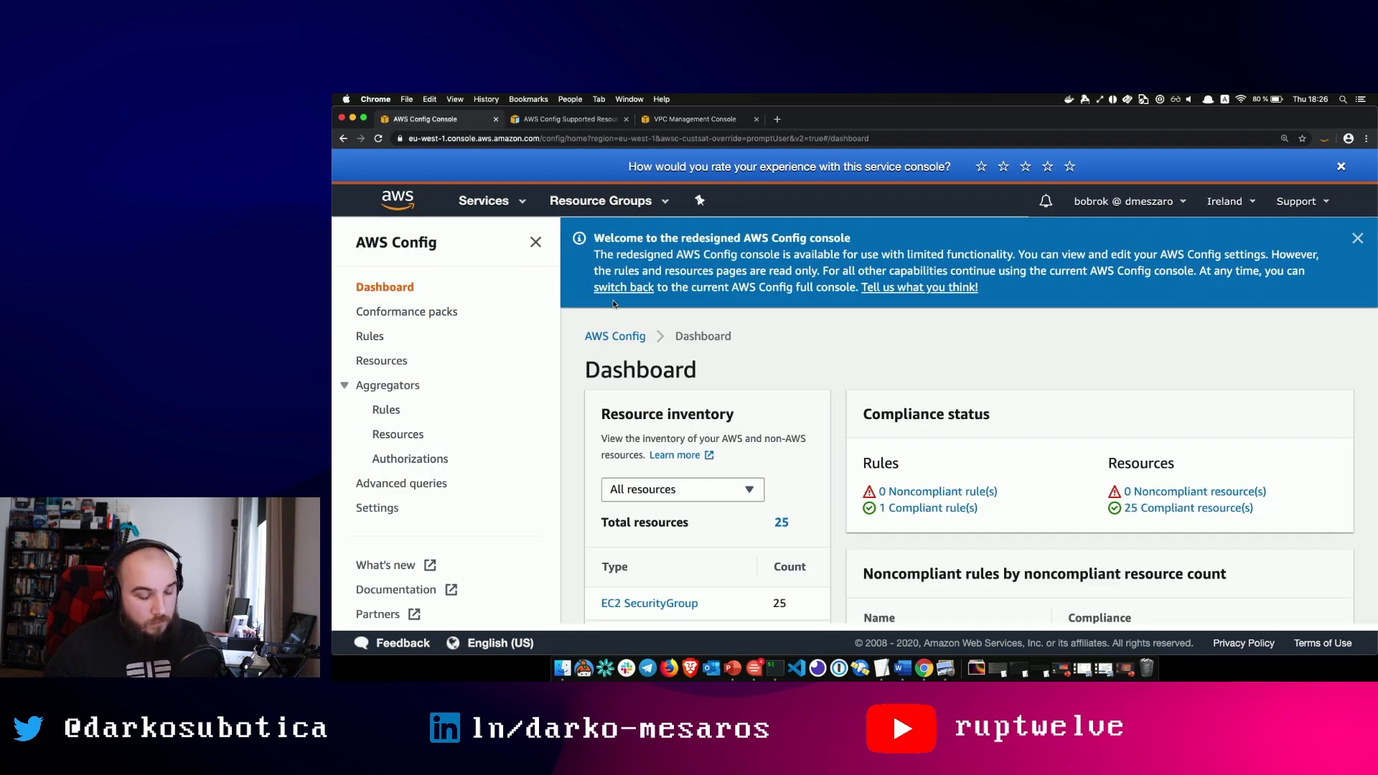
key("super+r")
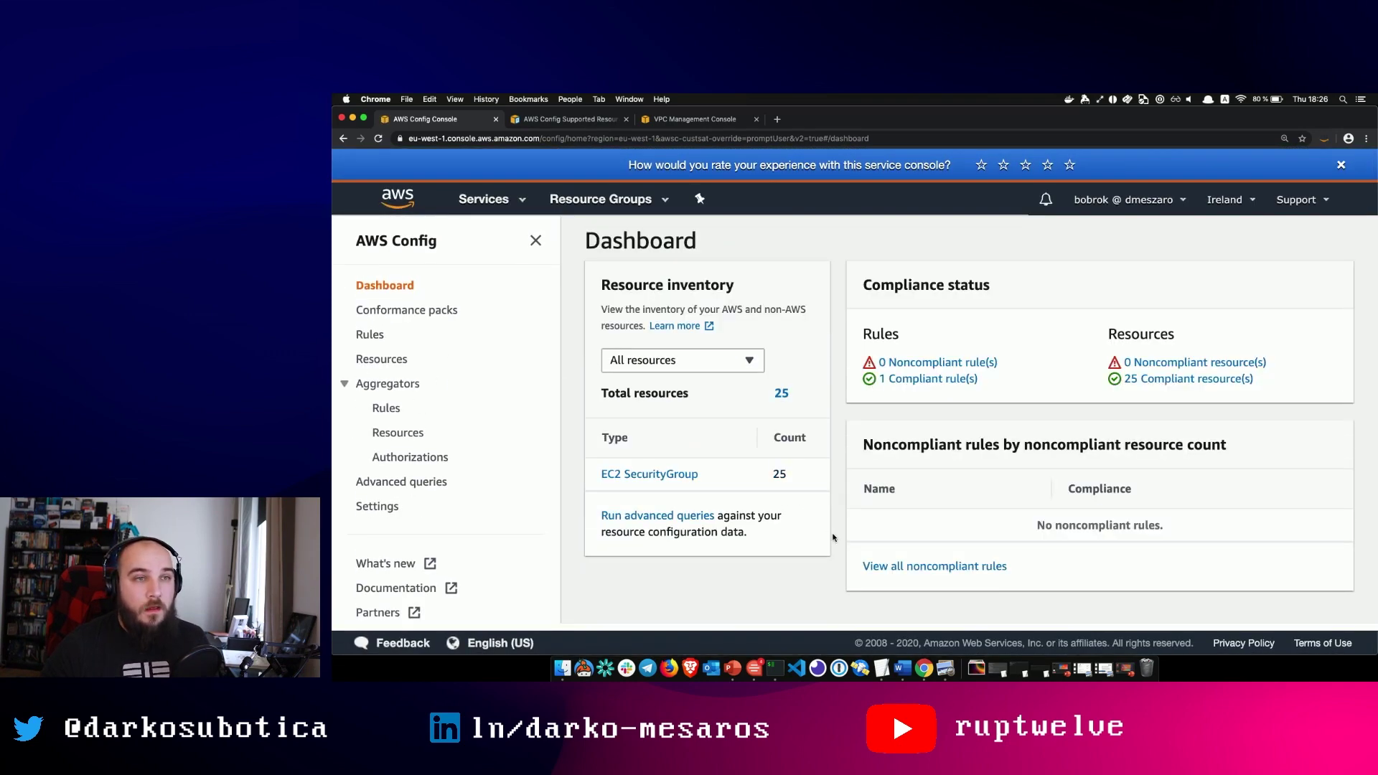
Step: View the noncompliant rules from the Dashboard, and return to the unfiltered Rules list
left_click(933, 566)
scroll(574, 452, "down", 1)
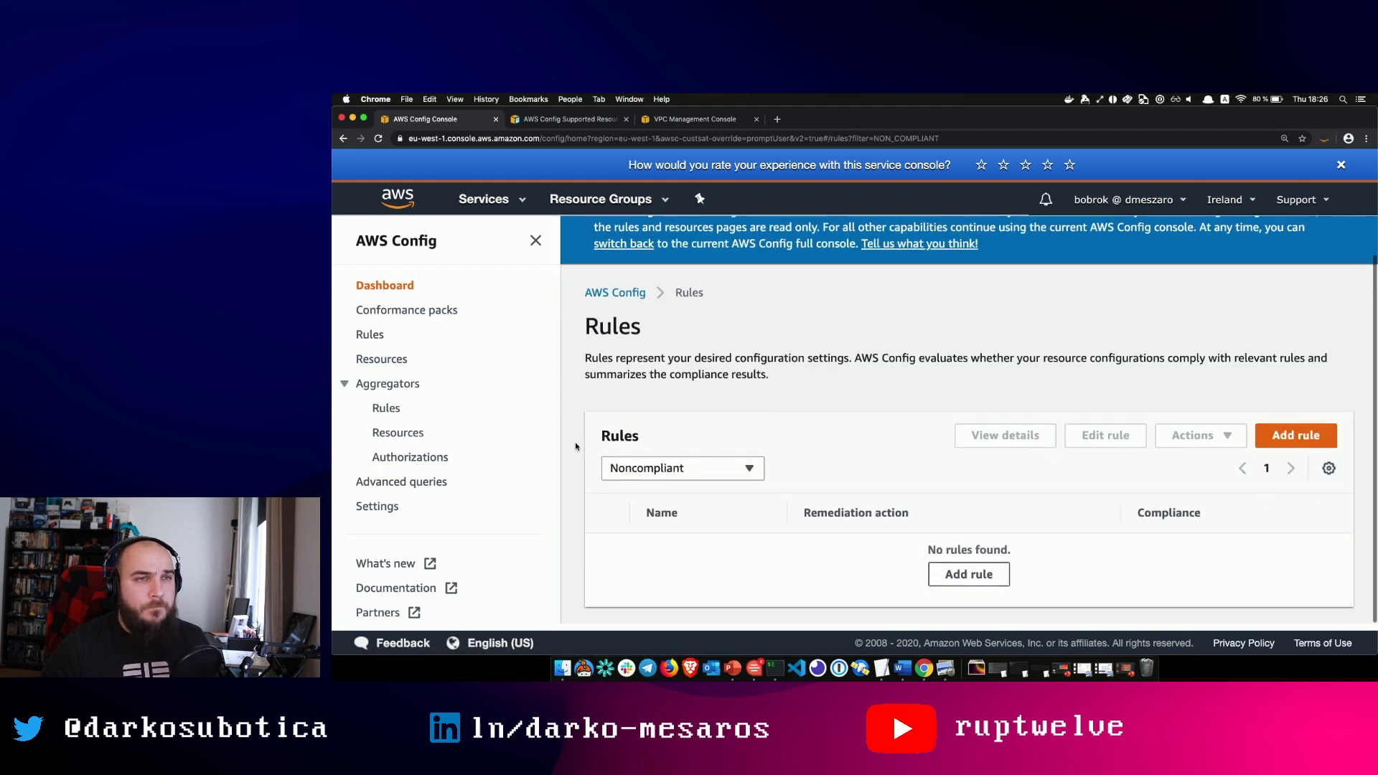
left_click(378, 342)
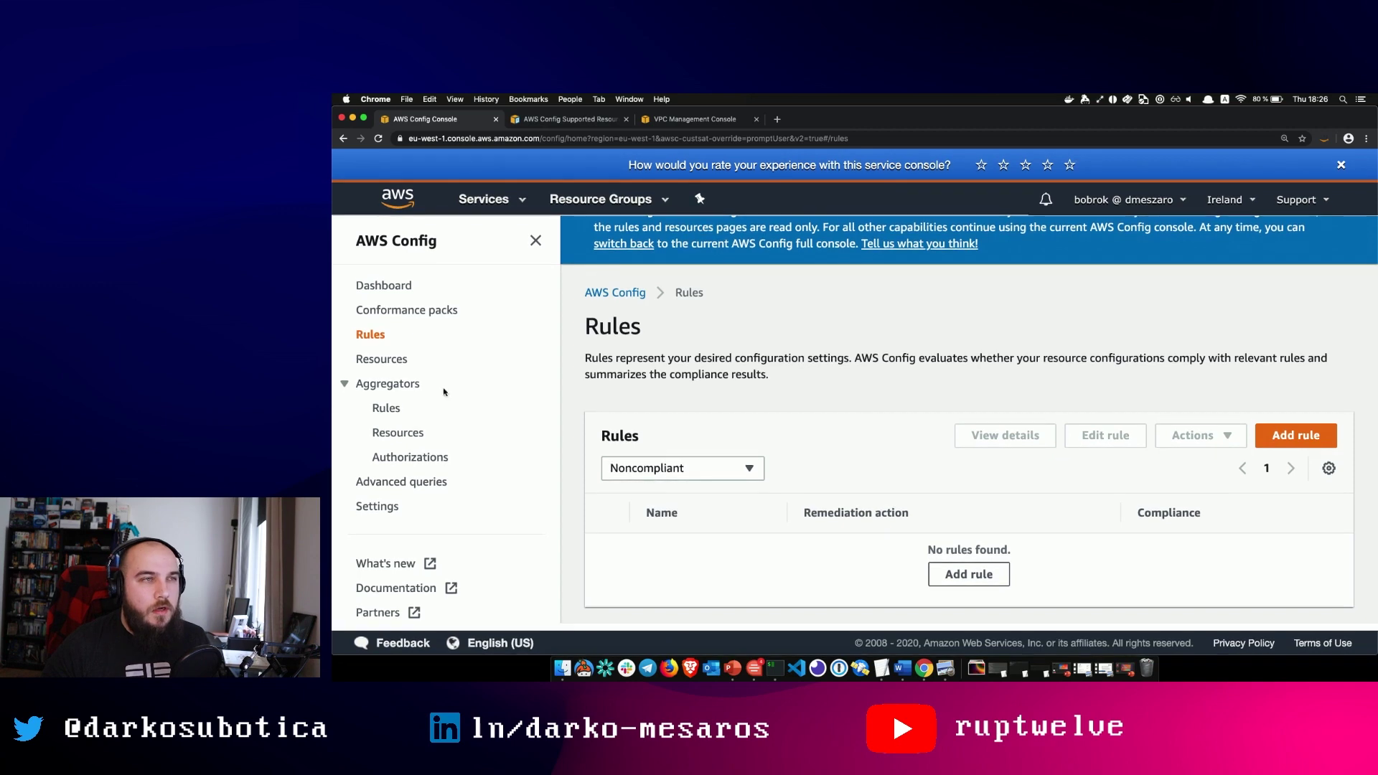
left_click(385, 285)
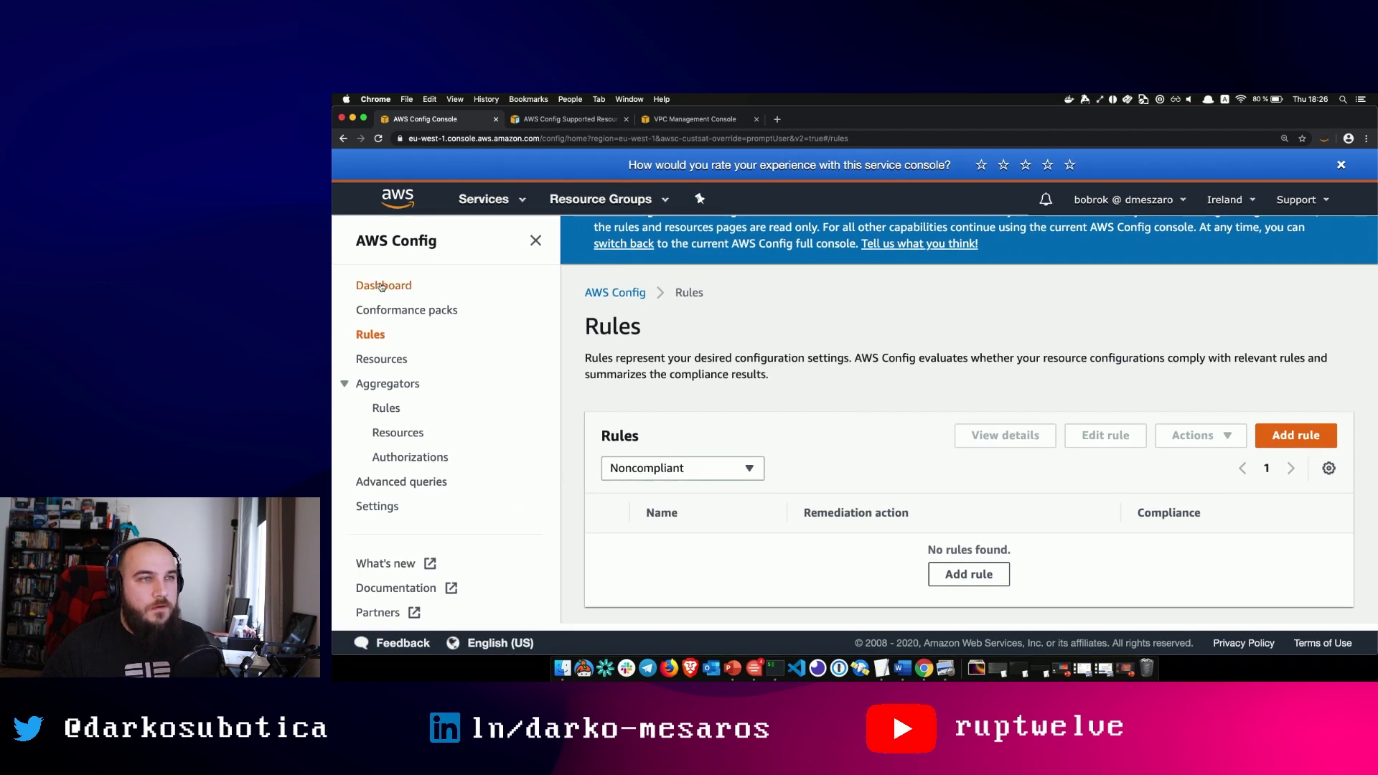
left_click(370, 336)
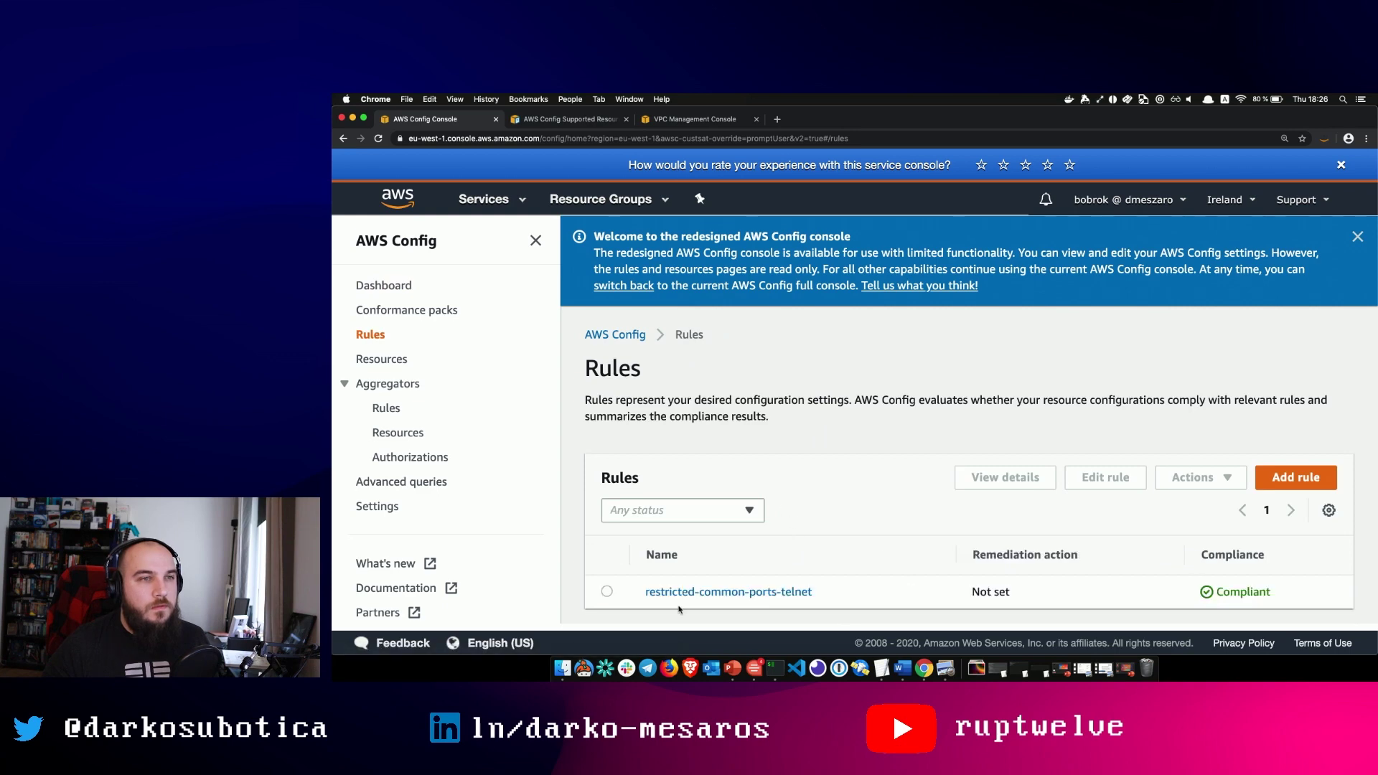
Step: Open the restricted-common-ports-telnet rule and examine its trigger types and blocked port parameters
left_click(692, 595)
scroll(910, 536, "down", 2)
scroll(910, 536, "down", 1)
triple_click(943, 381)
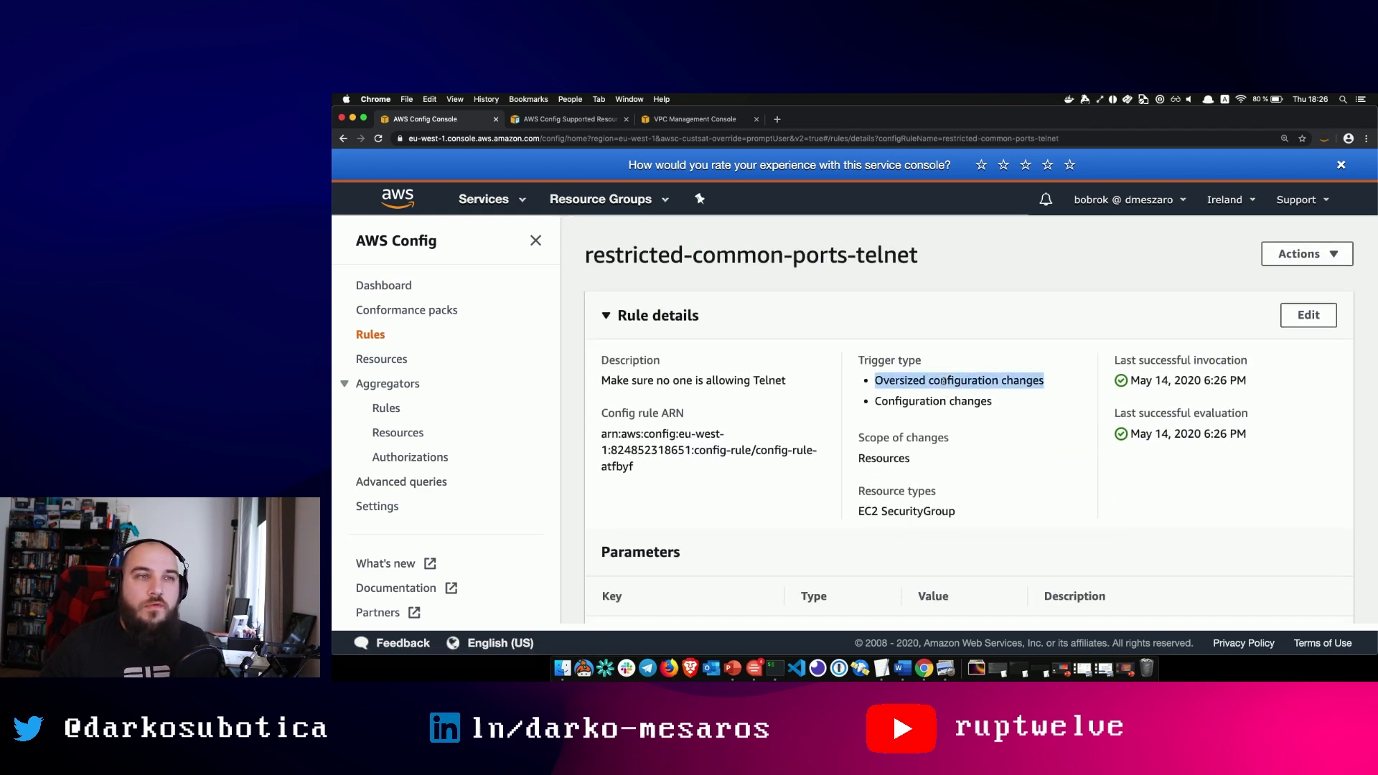
triple_click(930, 401)
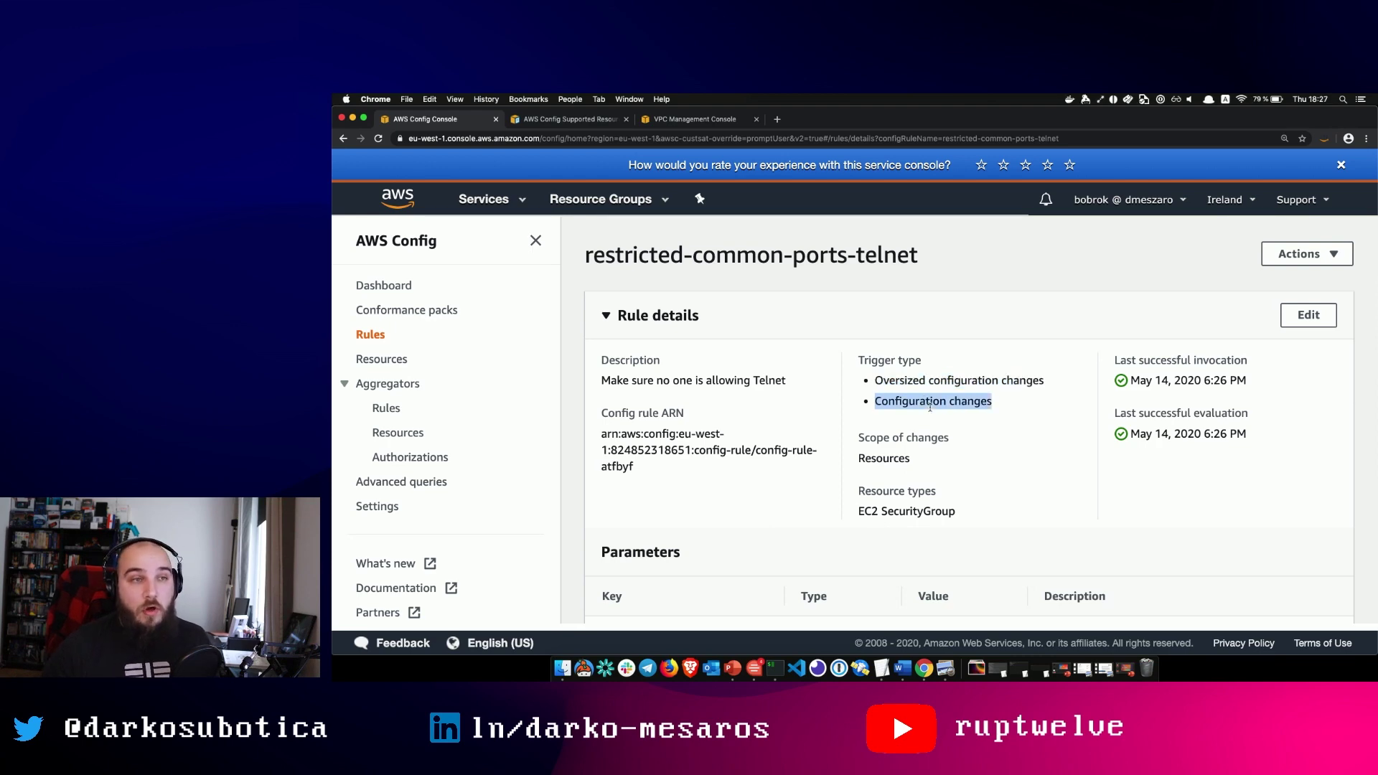
scroll(930, 407, "down", 5)
scroll(931, 410, "down", 1)
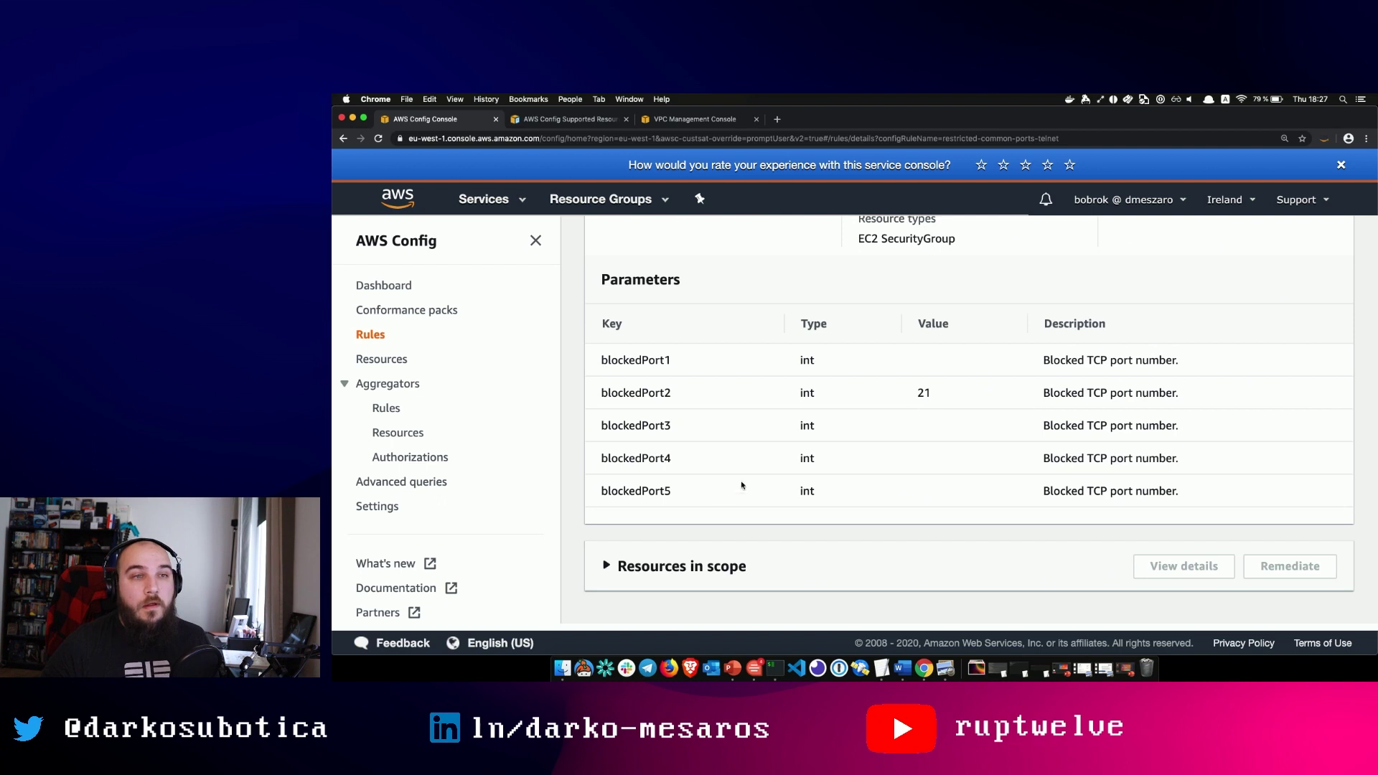
Step: Expand the rule's resources in scope and check the security groups' compliance on both pages
left_click(674, 562)
scroll(675, 558, "down", 10)
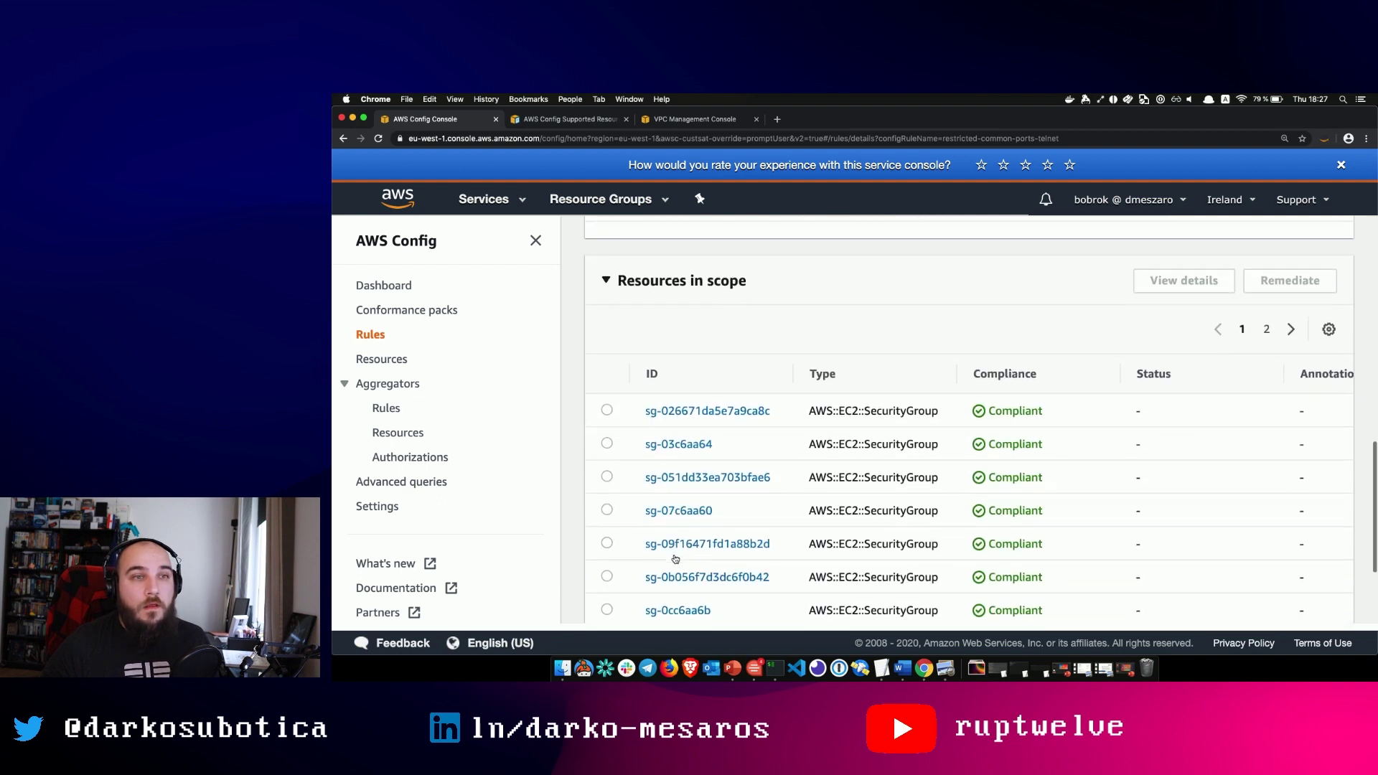
scroll(675, 558, "up", 3)
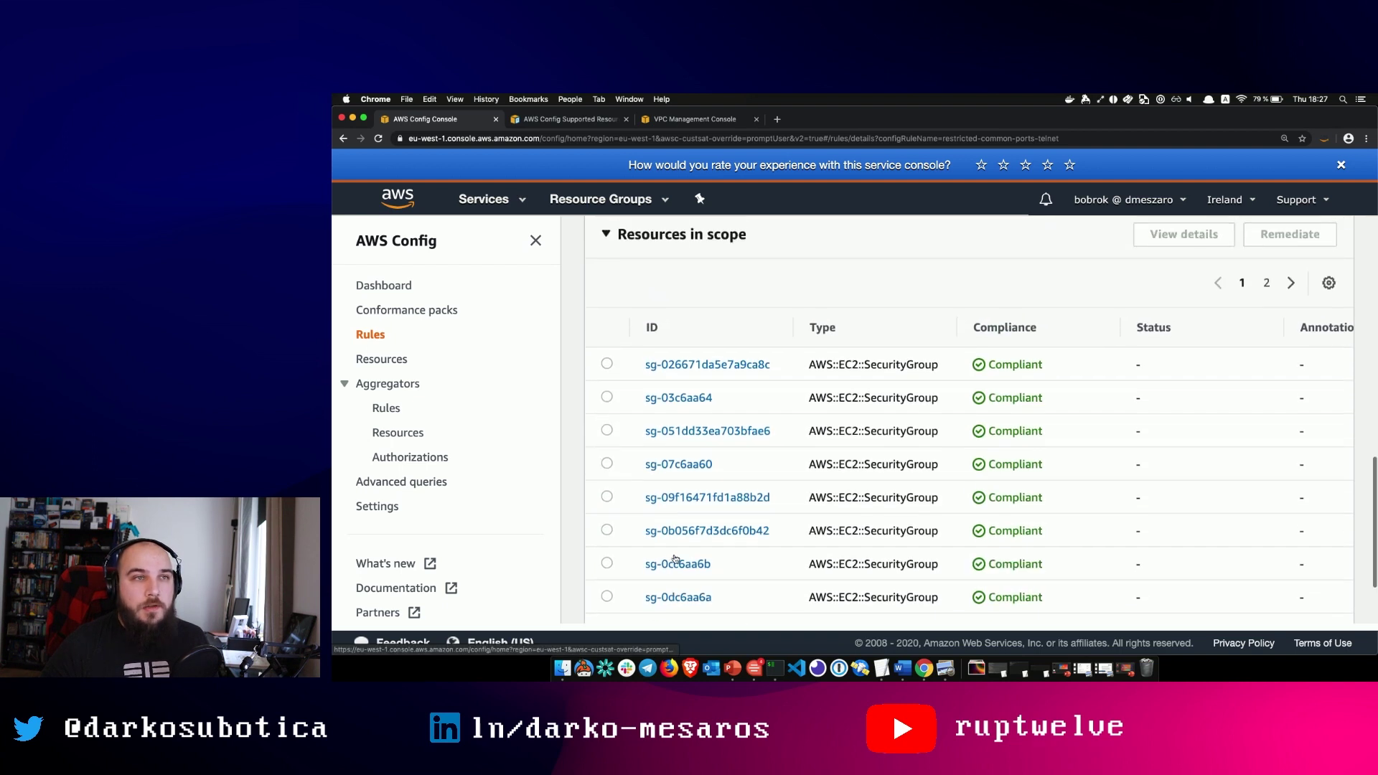
left_click(1291, 283)
scroll(1177, 404, "down", 3)
scroll(1170, 412, "up", 3)
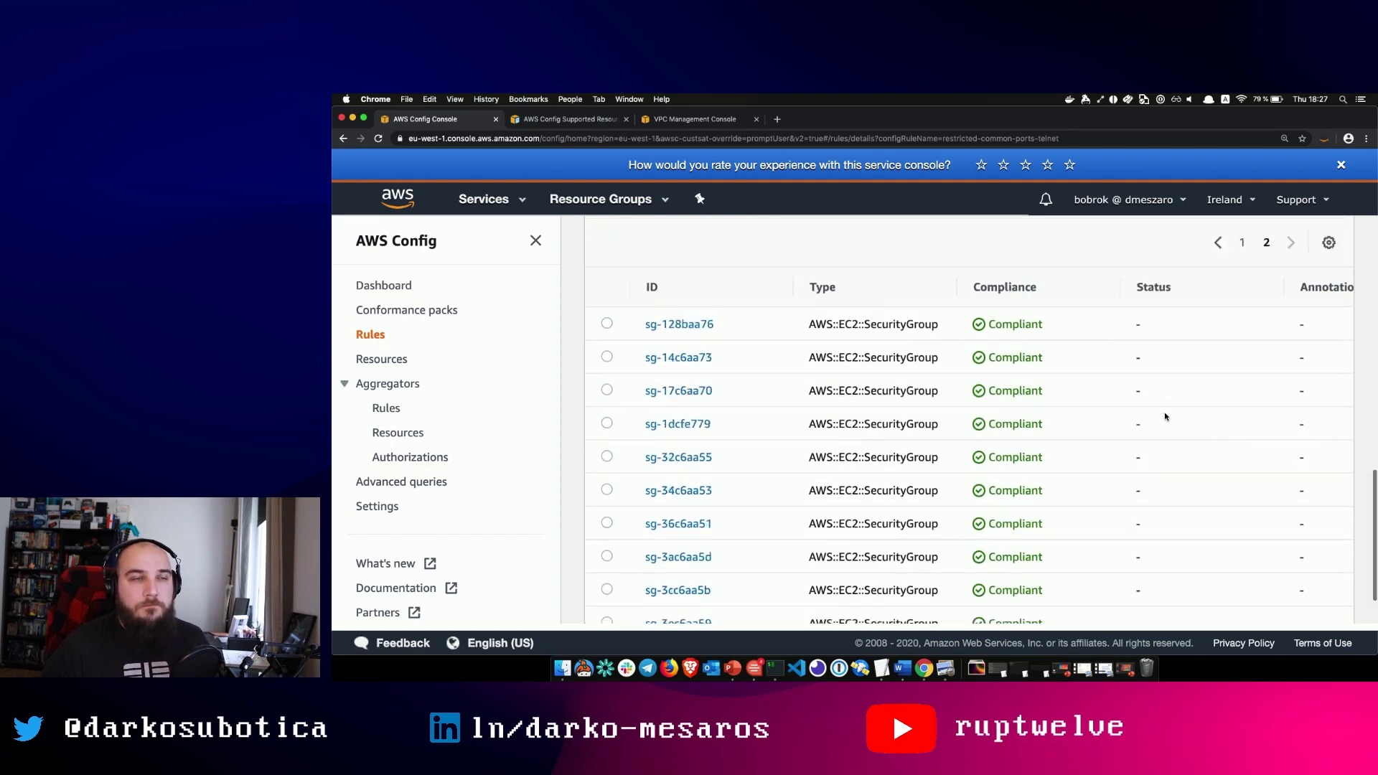
scroll(722, 405, "up", 8)
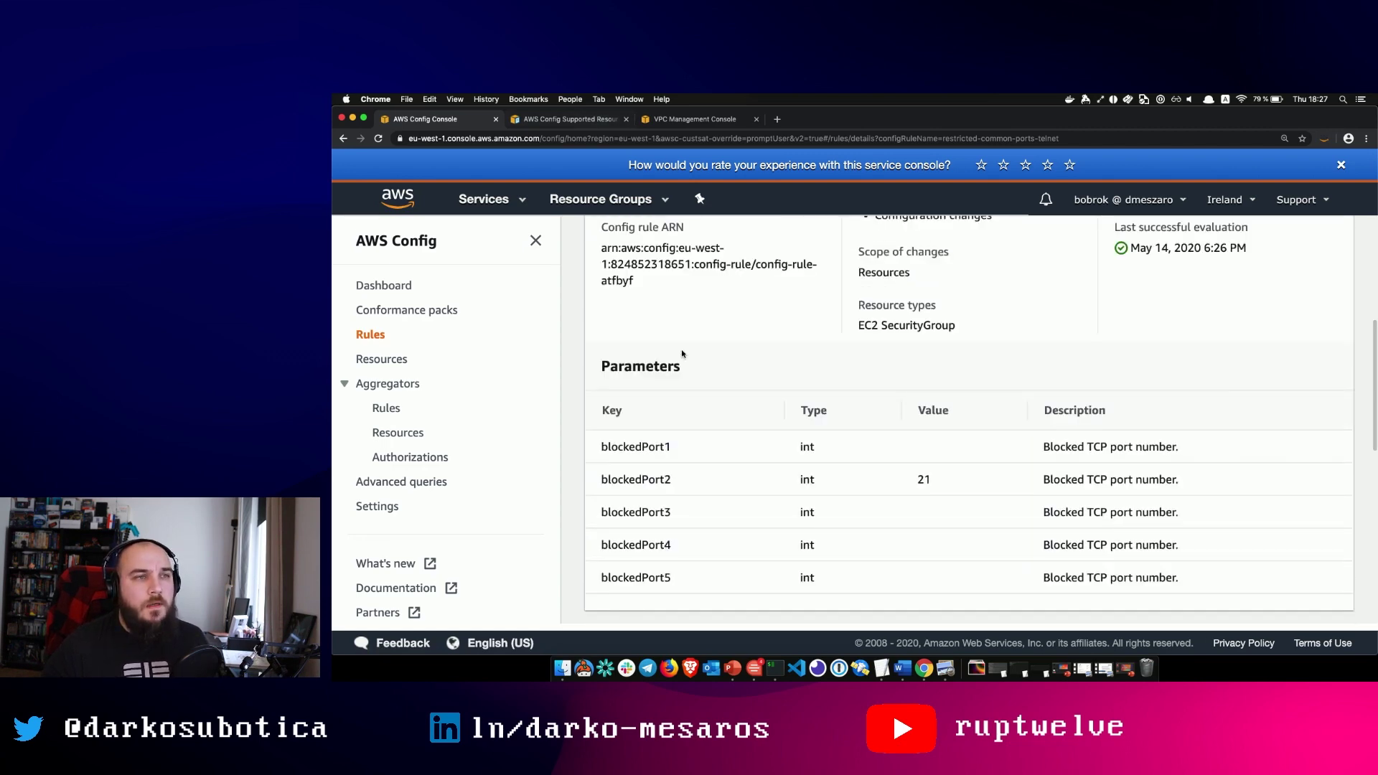
scroll(687, 356, "down", 5)
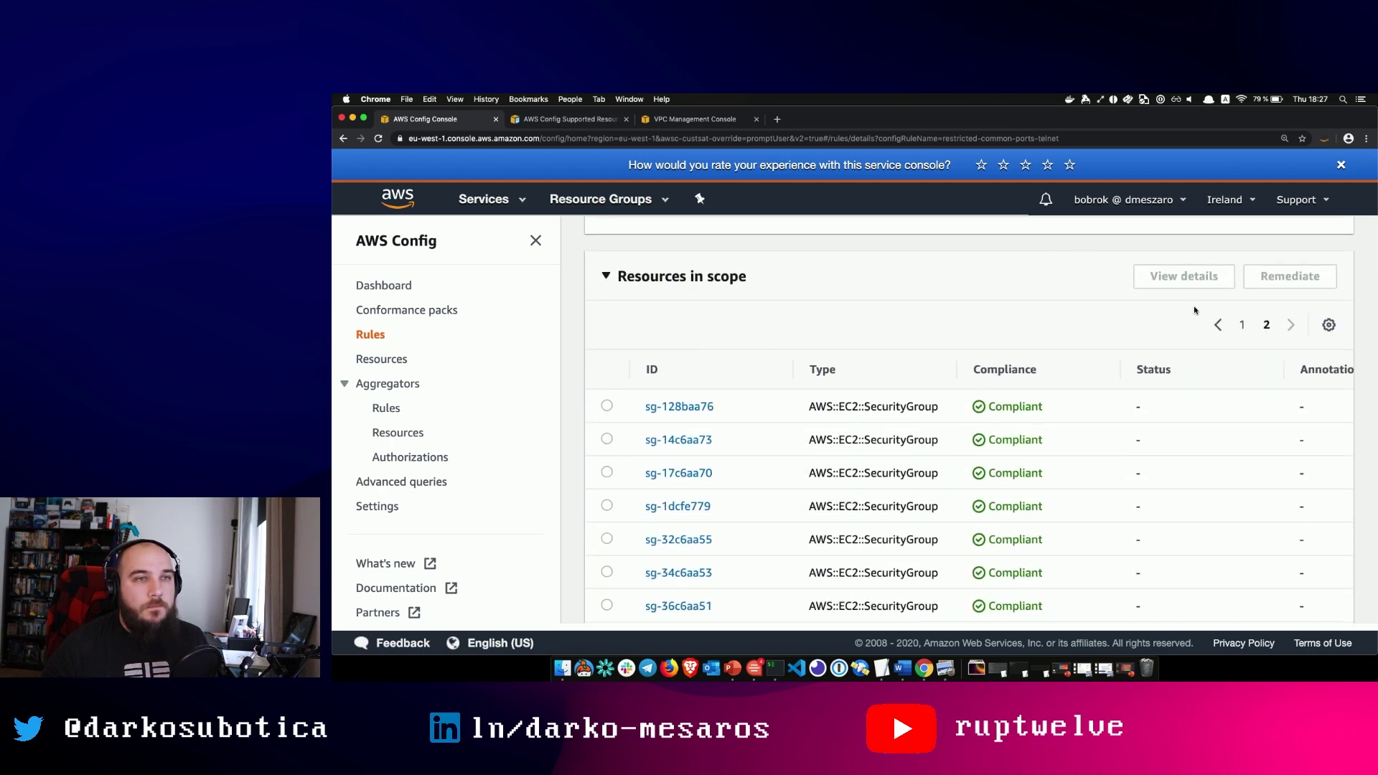
left_click(1221, 323)
scroll(1102, 371, "down", 1)
scroll(1102, 371, "up", 10)
Step: Go back to the AWS Config Dashboard, refresh it and recheck the compliance counts
left_click(361, 287)
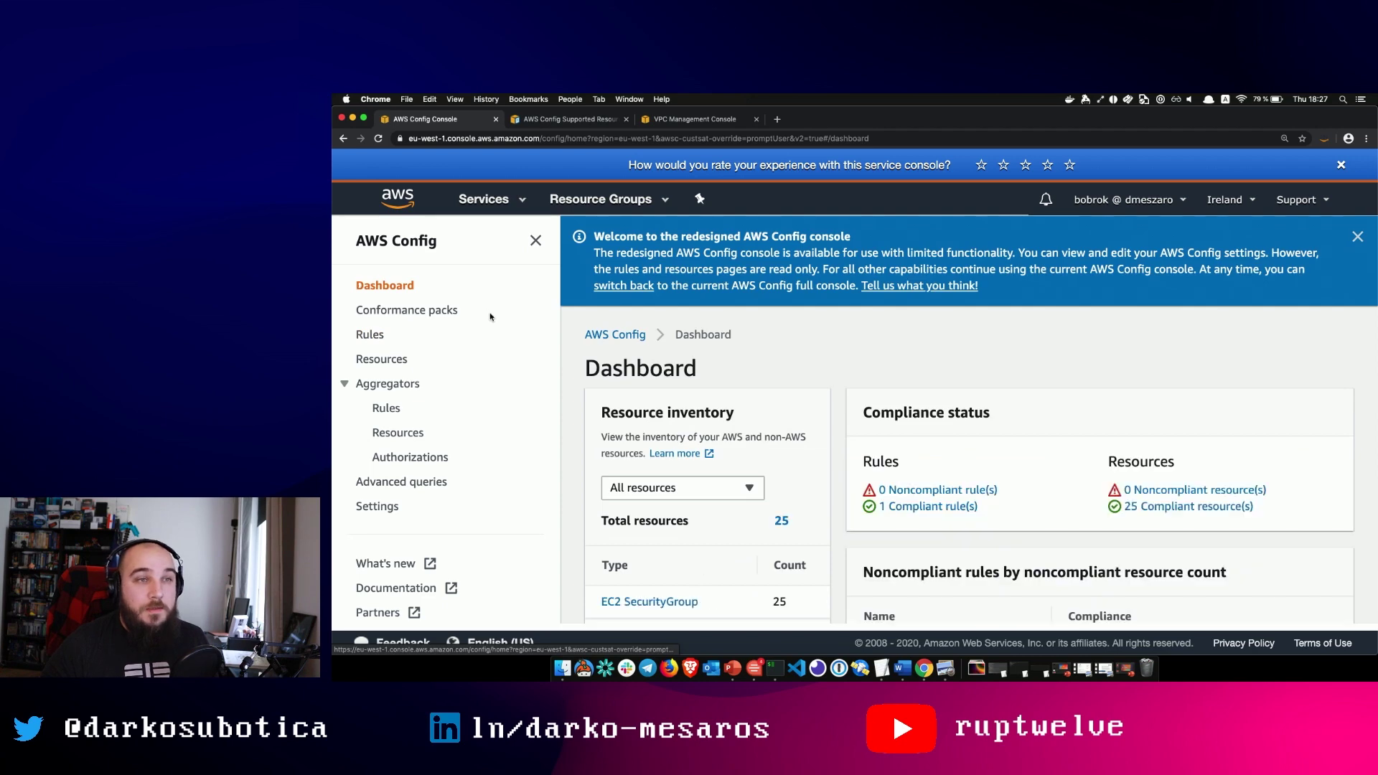
scroll(689, 431, "down", 1)
key("super+r")
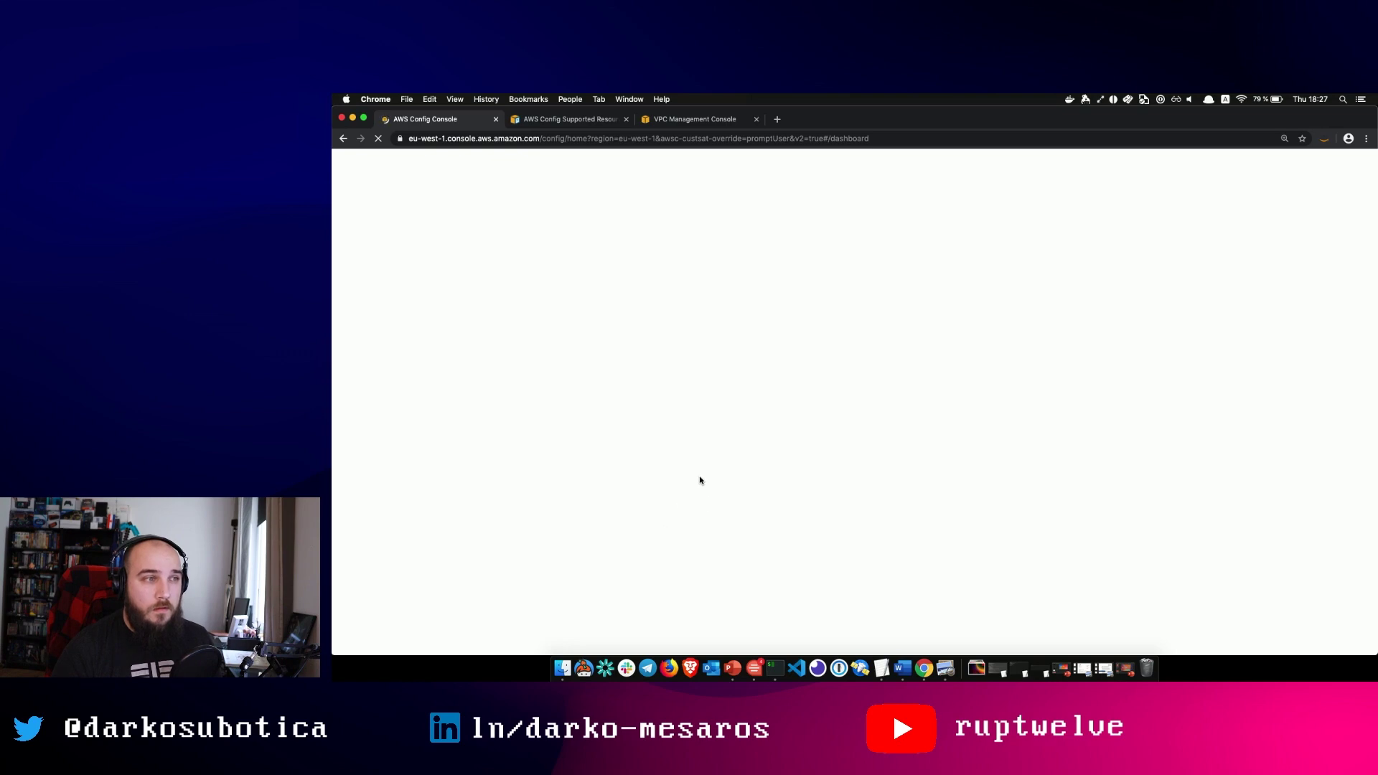
scroll(701, 439, "down", 2)
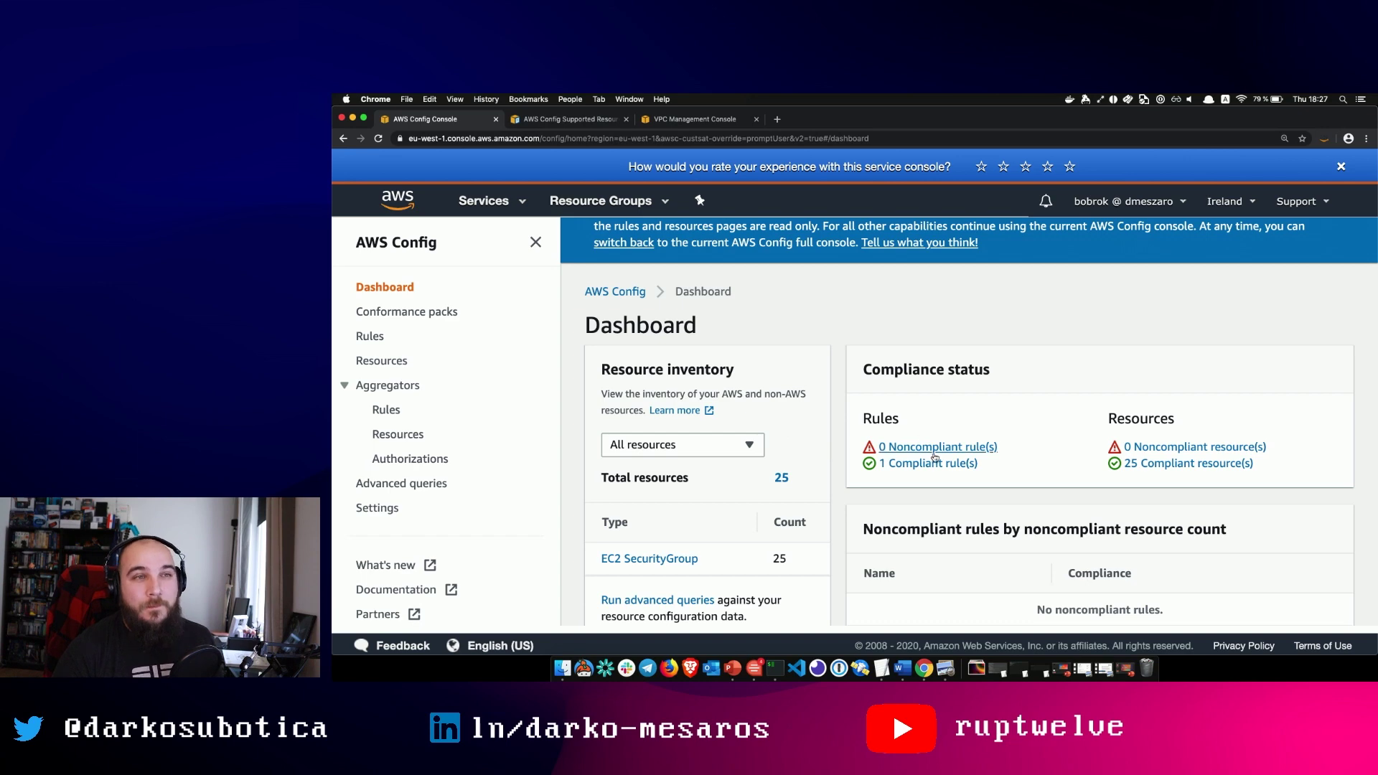
scroll(732, 470, "down", 3)
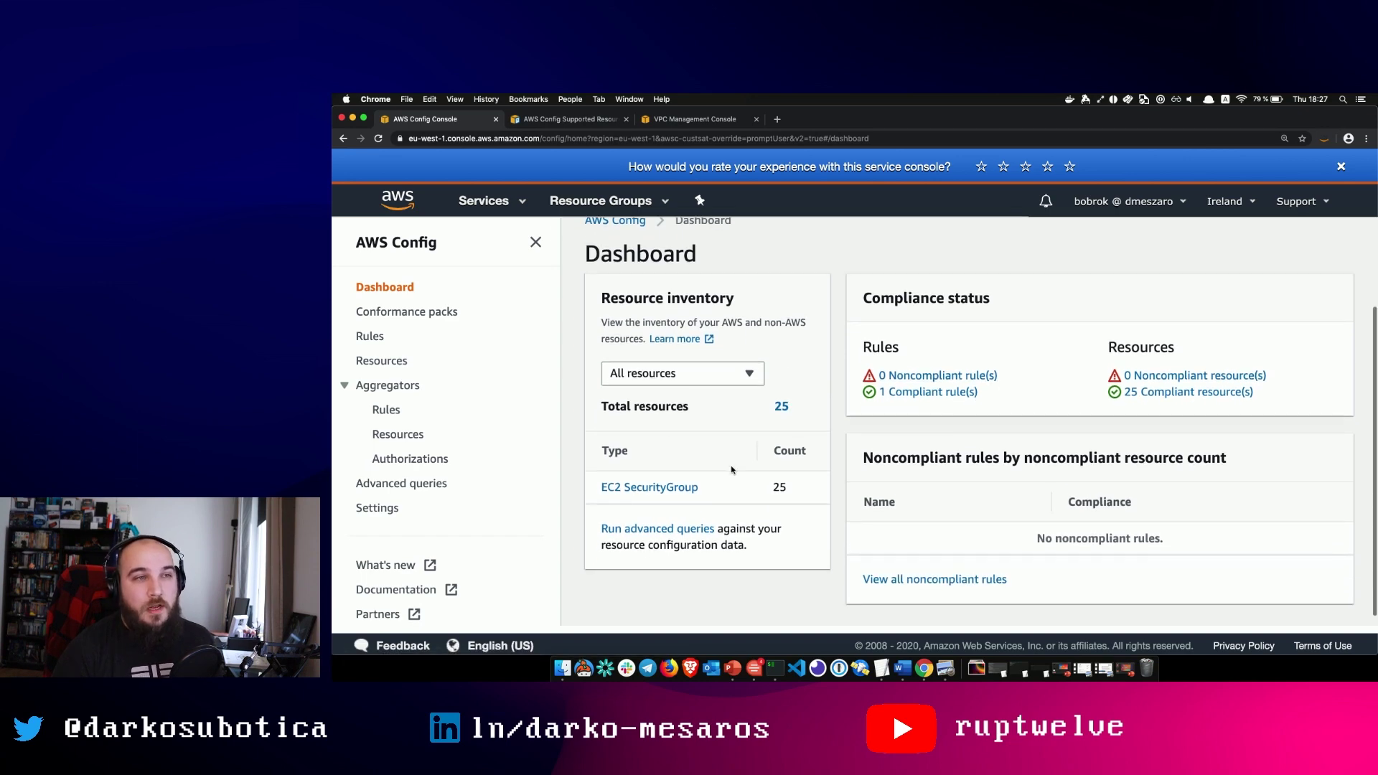
Step: Open the EC2 SecurityGroup resources from the inventory and check their compliance across the result pages
left_click(677, 491)
scroll(855, 495, "down", 2)
scroll(854, 497, "down", 10)
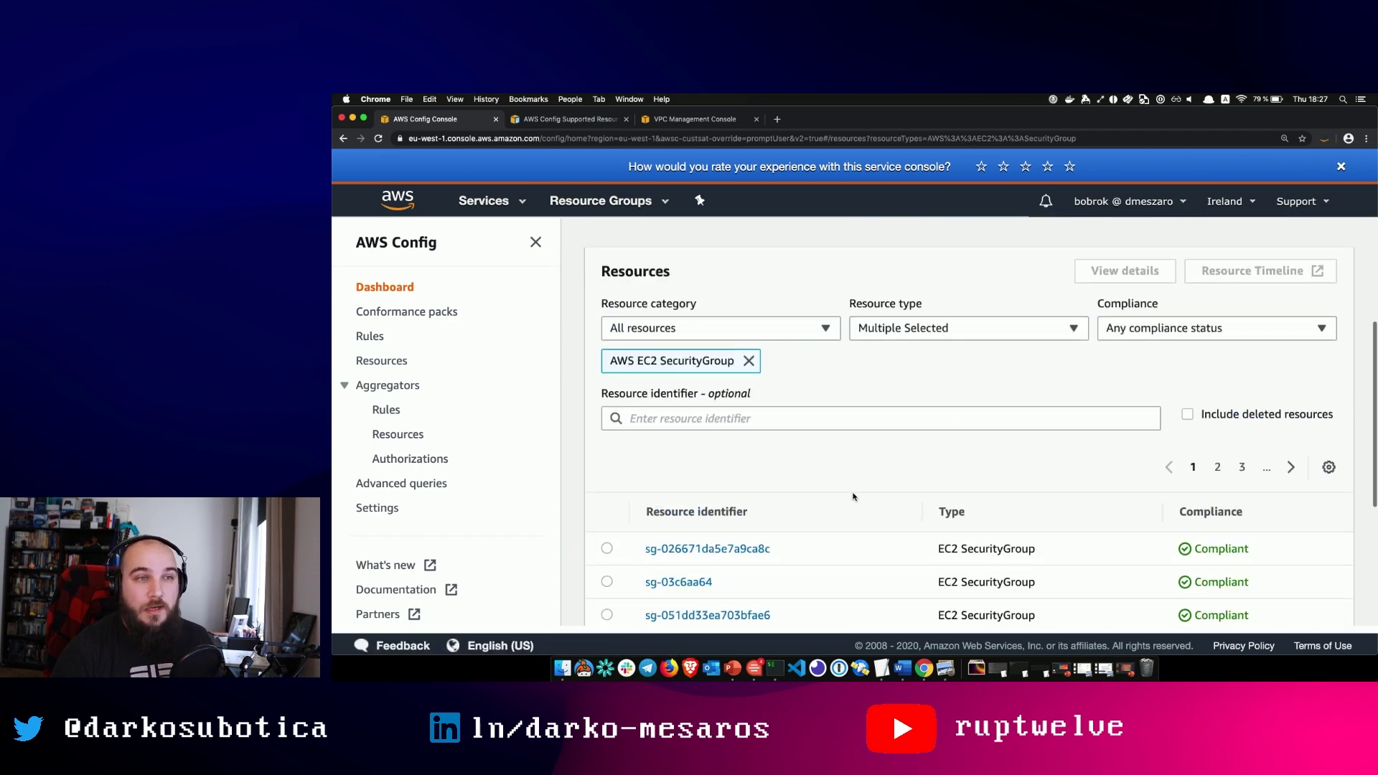
scroll(1254, 454, "up", 4)
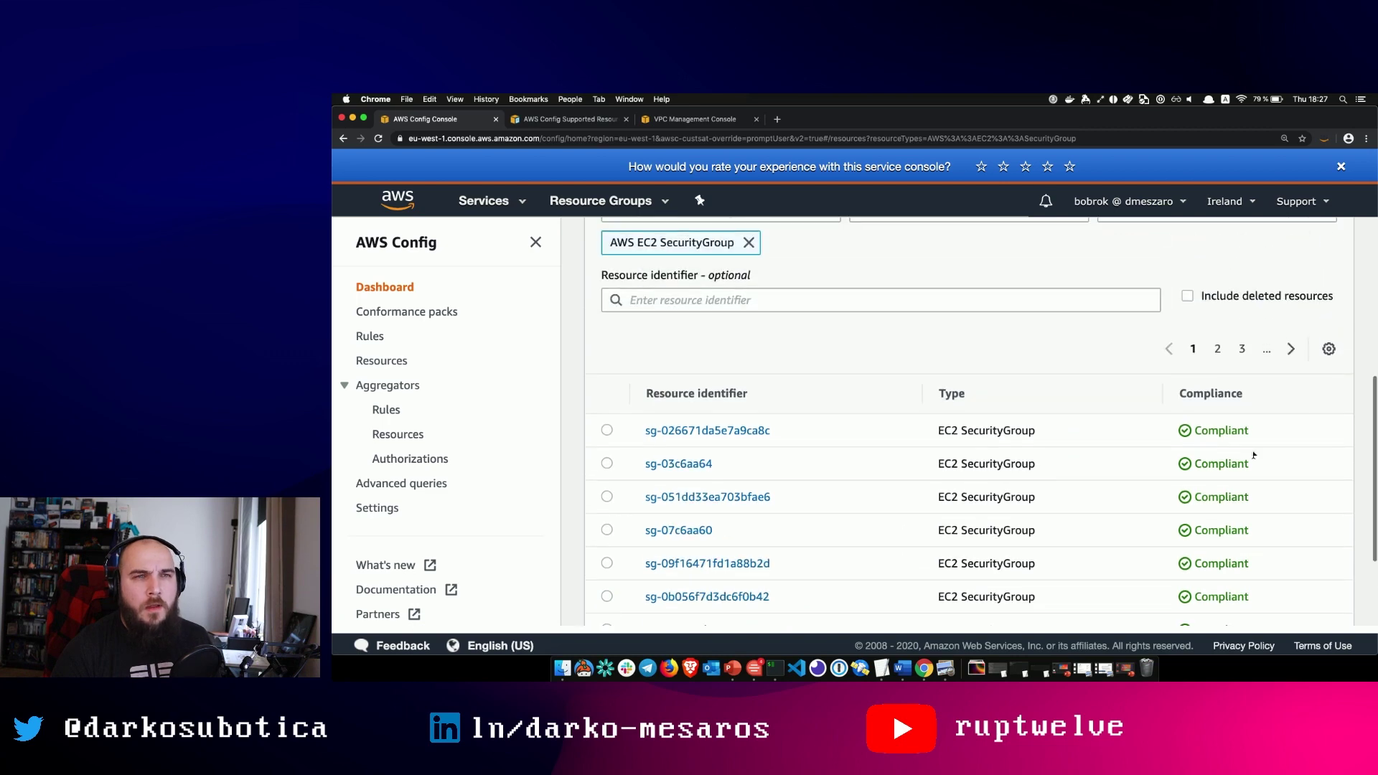
left_click(1293, 349)
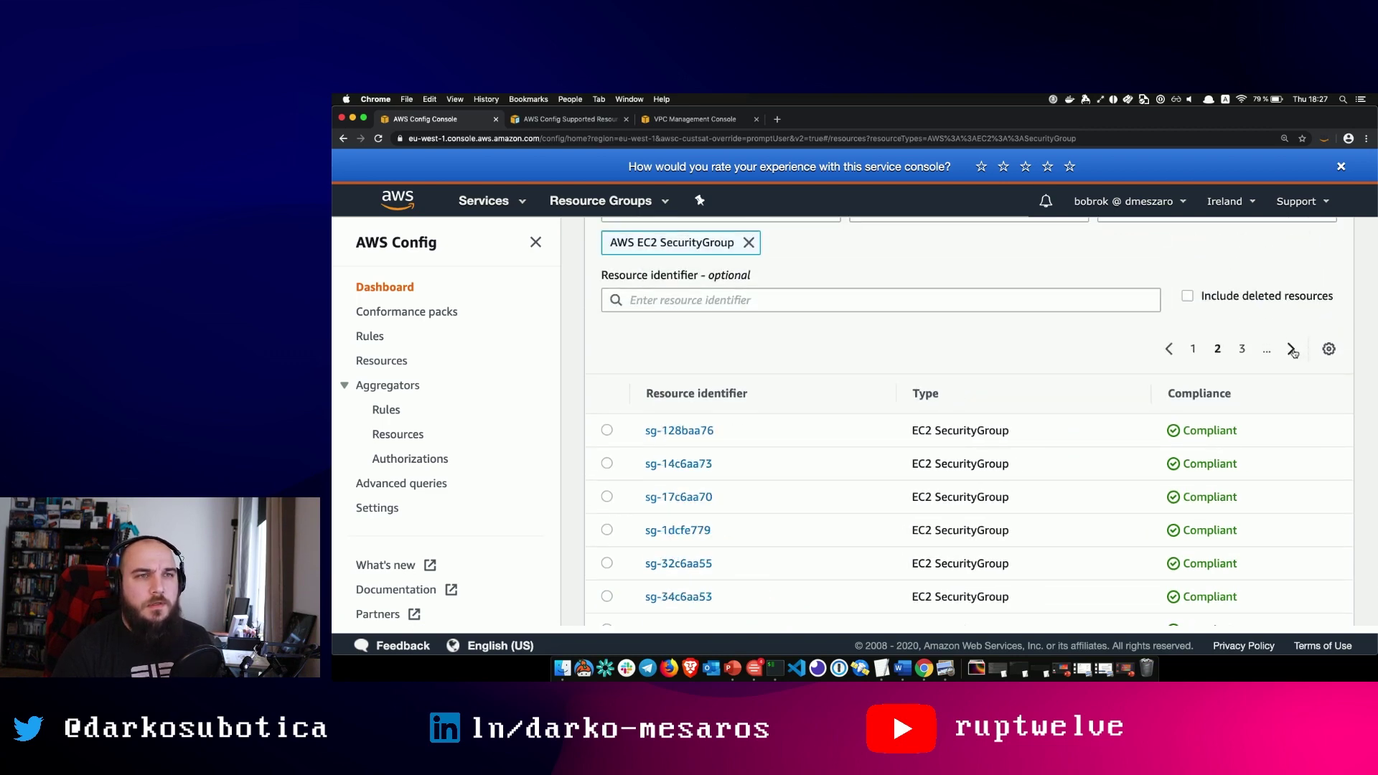
left_click(1292, 349)
scroll(1263, 366, "down", 3)
left_click(1243, 374)
scroll(1244, 374, "down", 2)
scroll(1220, 445, "down", 3)
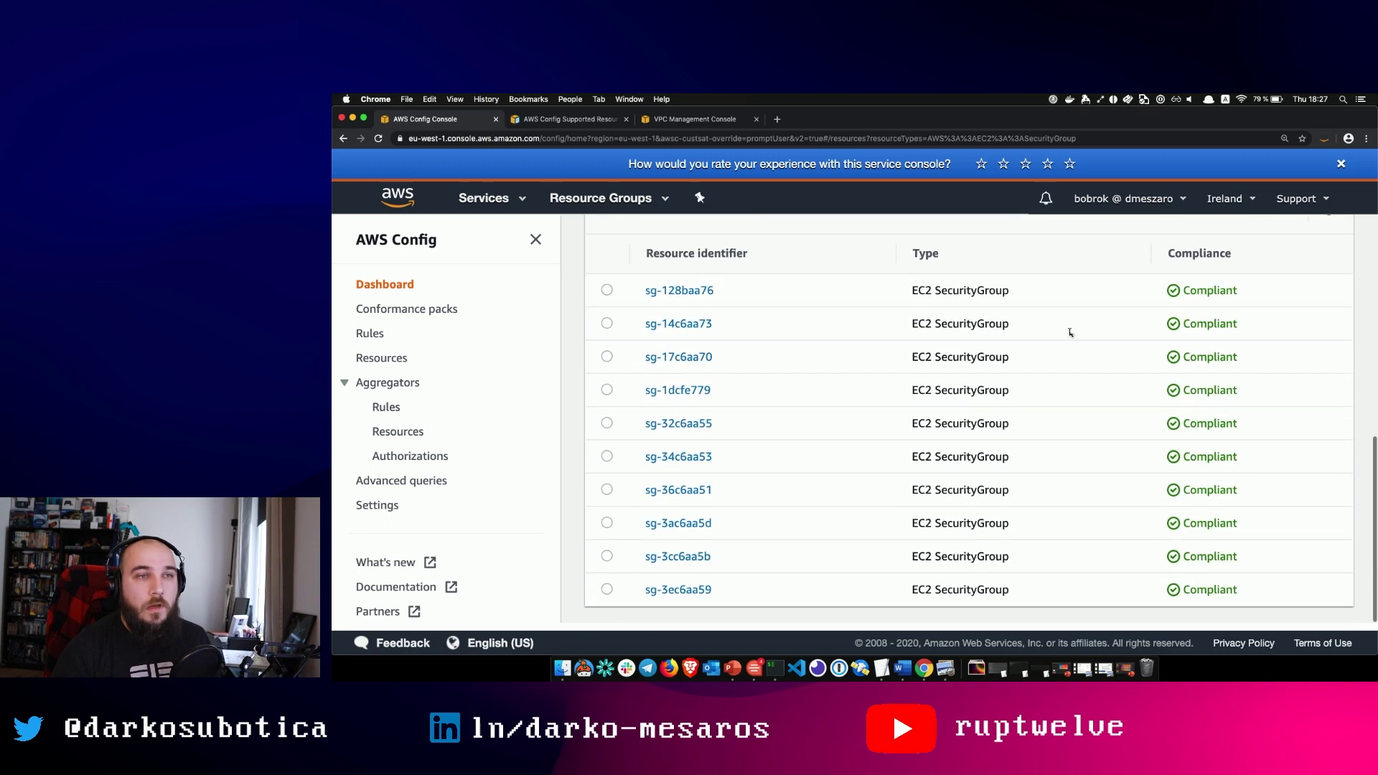
Step: Switch to the VPC console, go back to the Security Groups list and filter it for "alb"
left_click(692, 117)
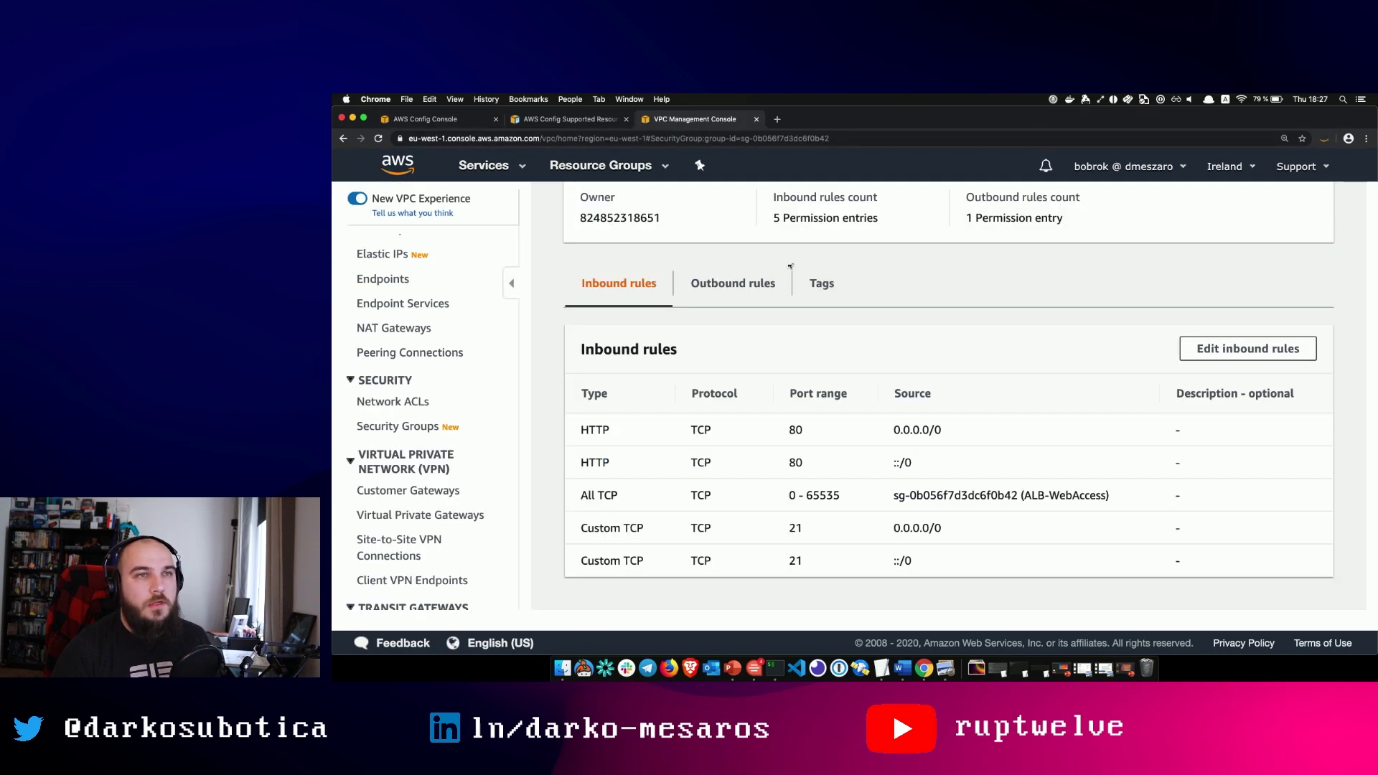
scroll(833, 330, "up", 5)
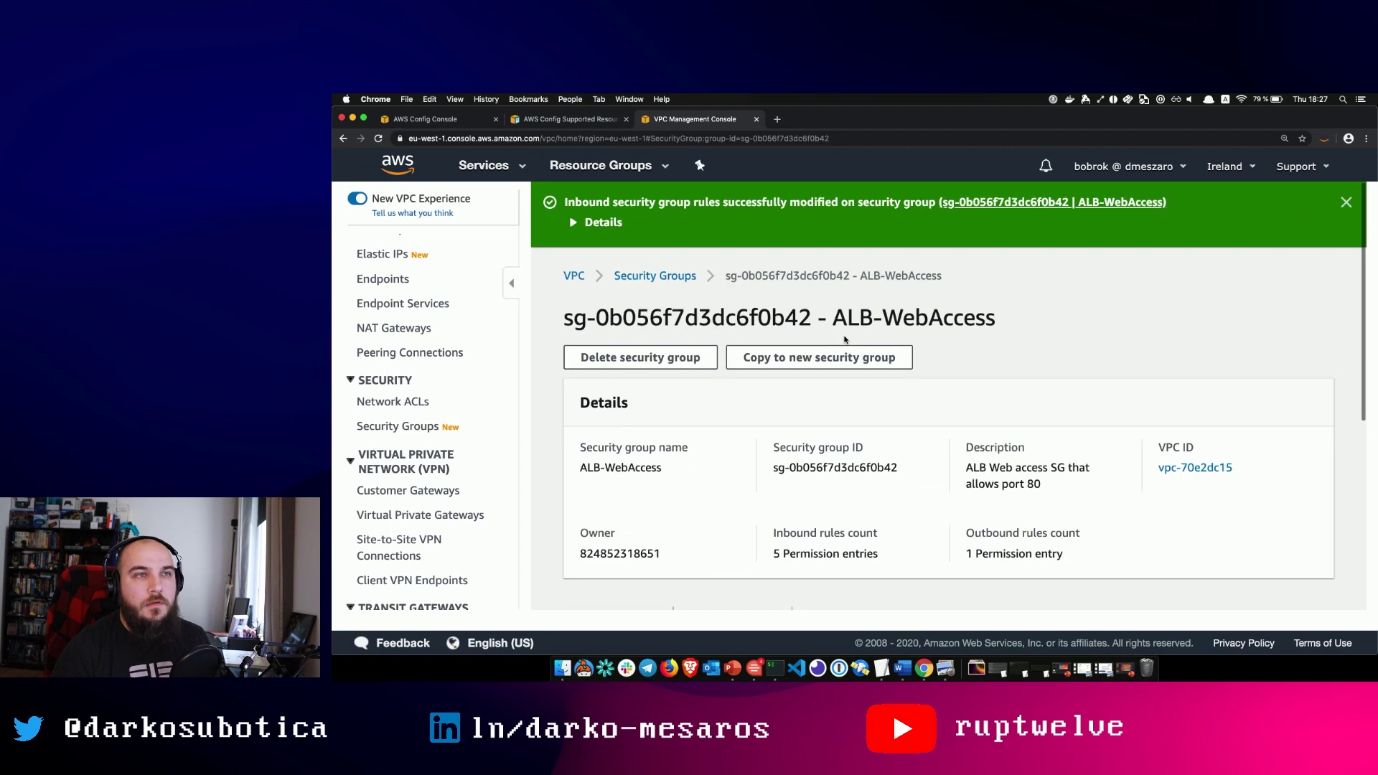
left_click(628, 275)
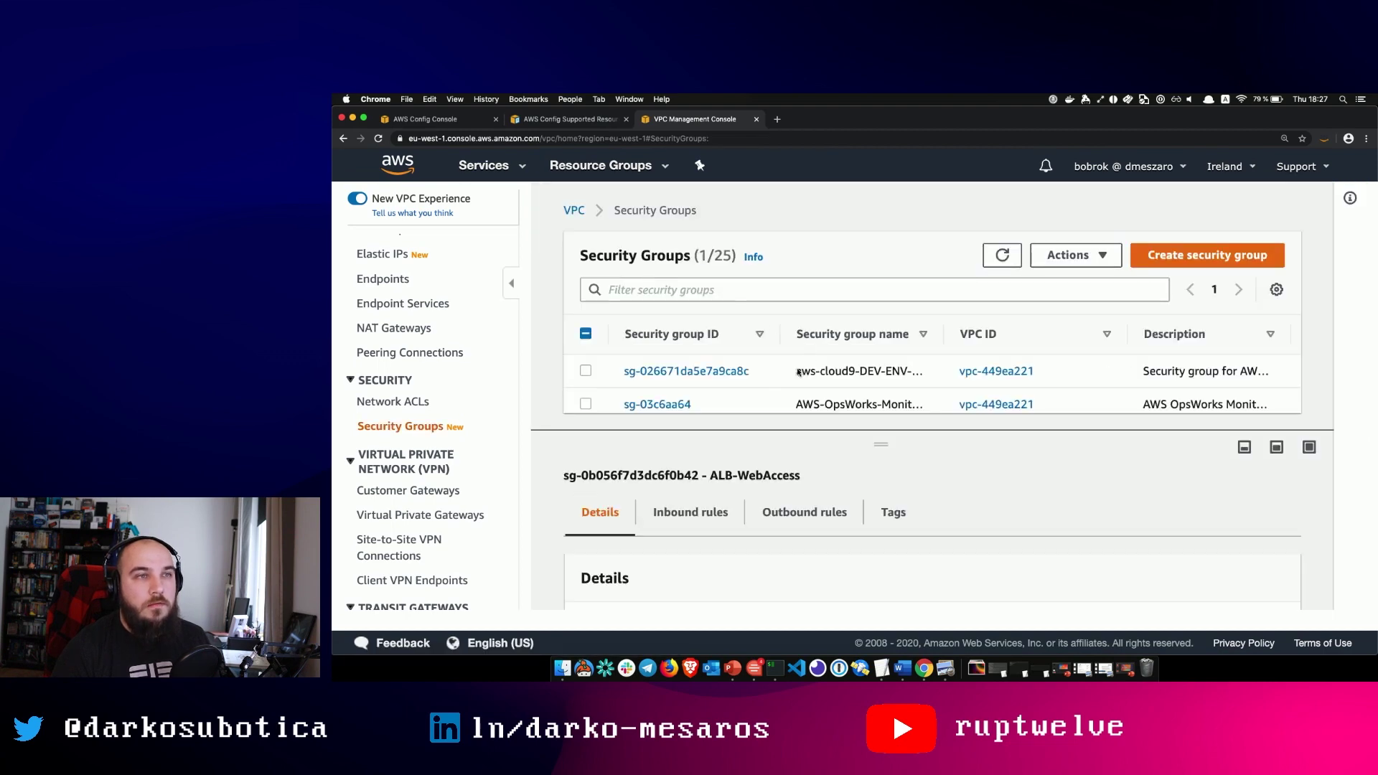
left_click(668, 288)
type("alb")
key("Return")
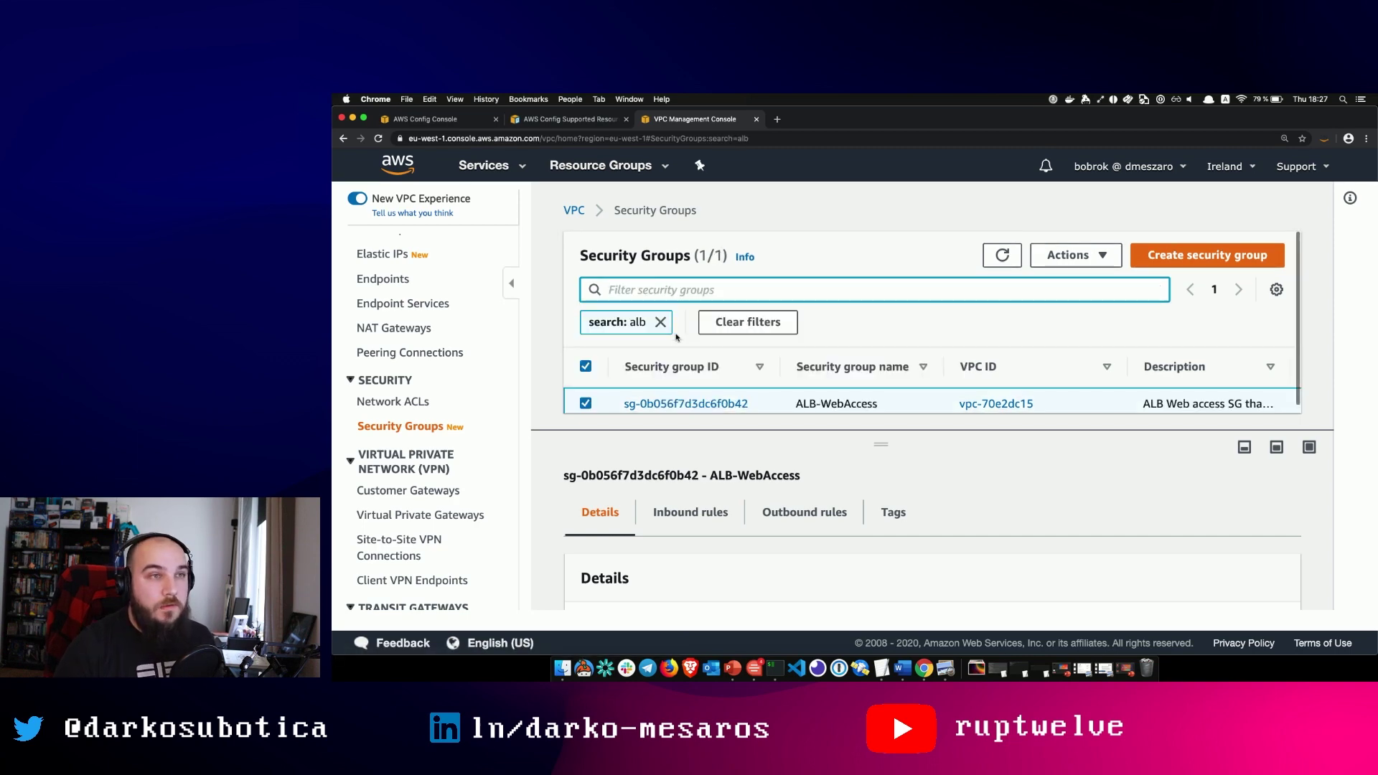
Step: Open the ALB-WebAccess security group and check the port 21 entries in its inbound rules
left_click(666, 404)
scroll(771, 504, "down", 5)
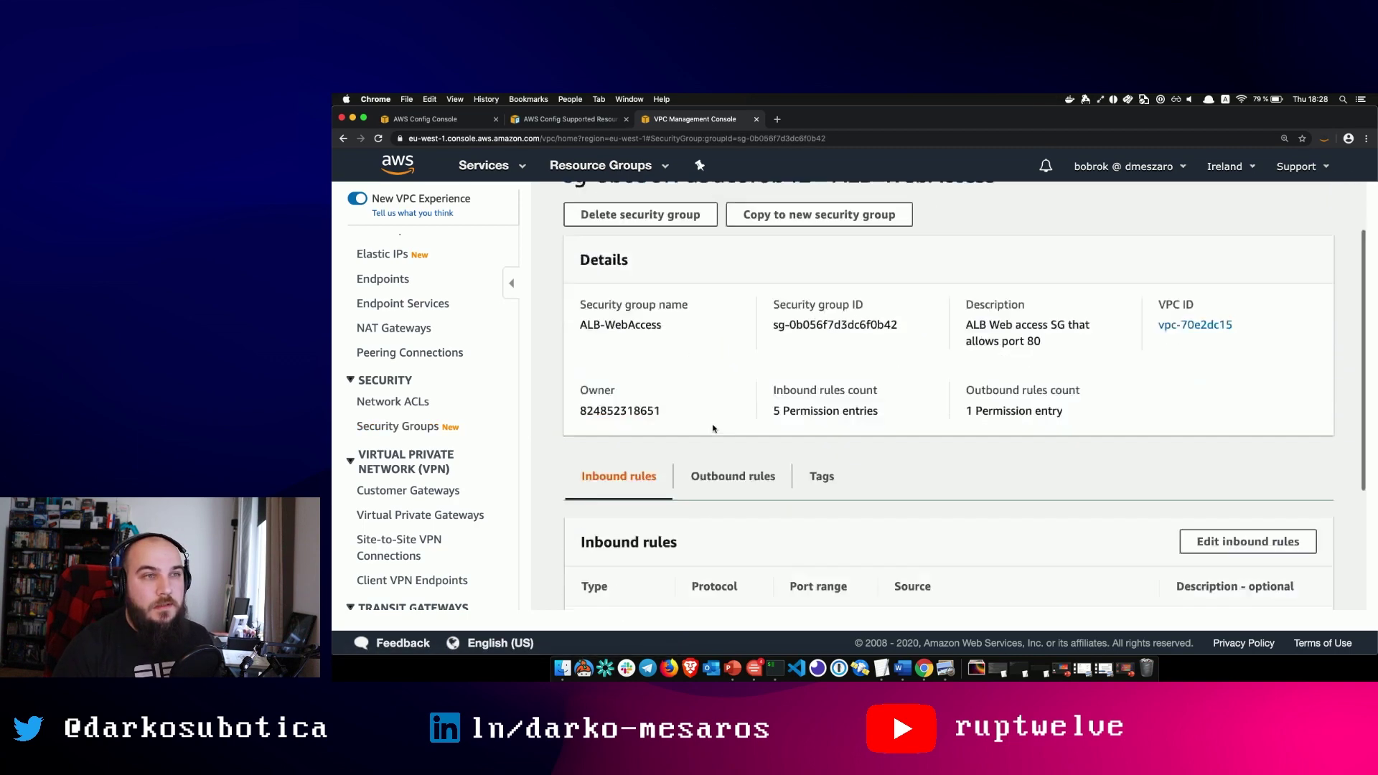
double_click(788, 568)
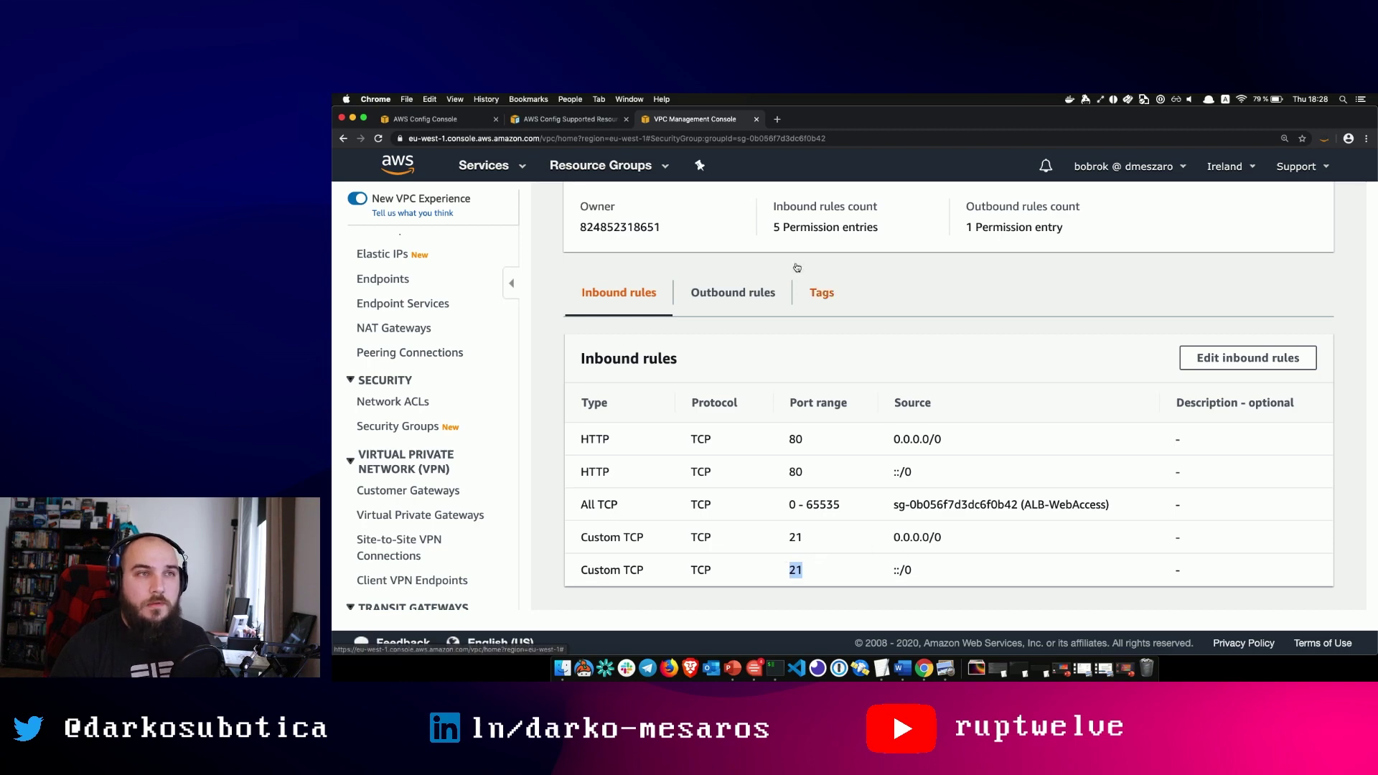
Step: Return to the AWS Config Dashboard, dismiss both banners and open the list of noncompliant rules
left_click(443, 118)
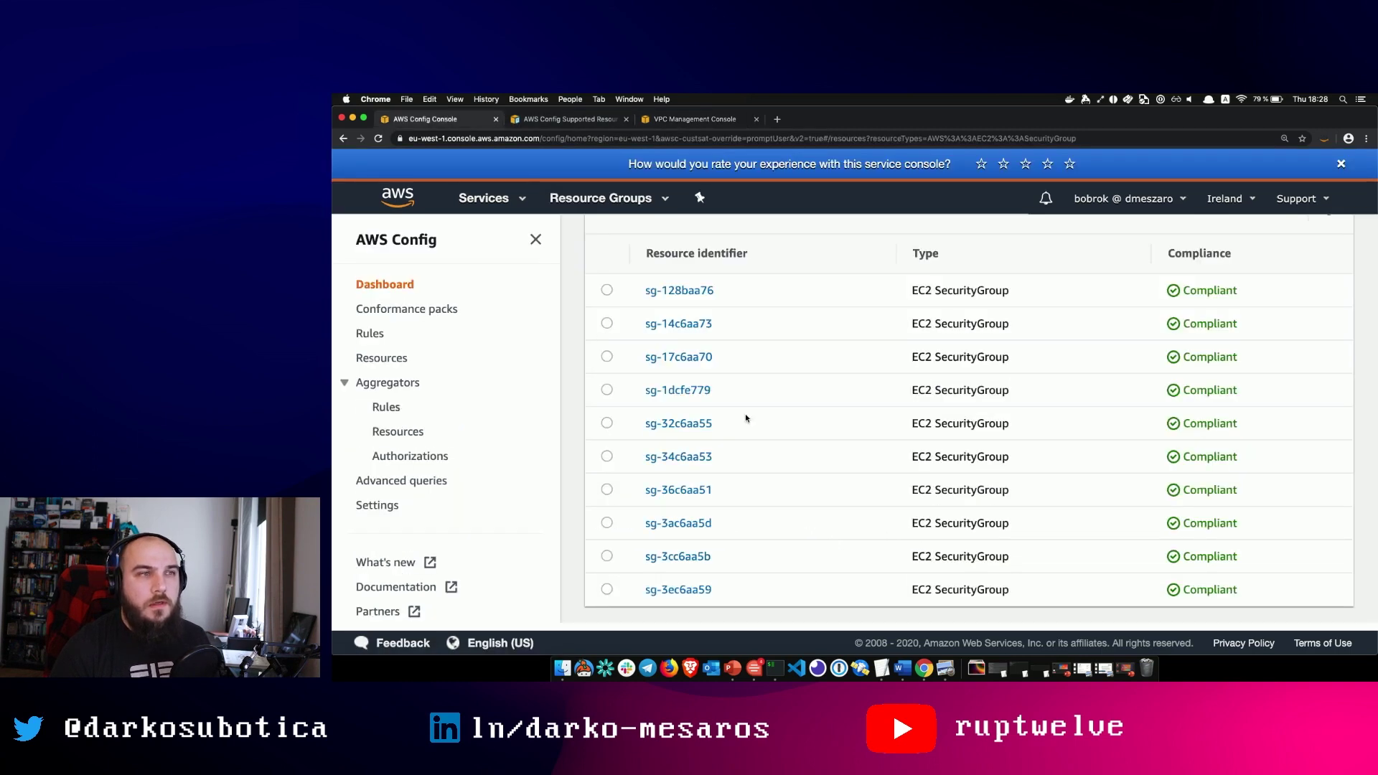
left_click(409, 285)
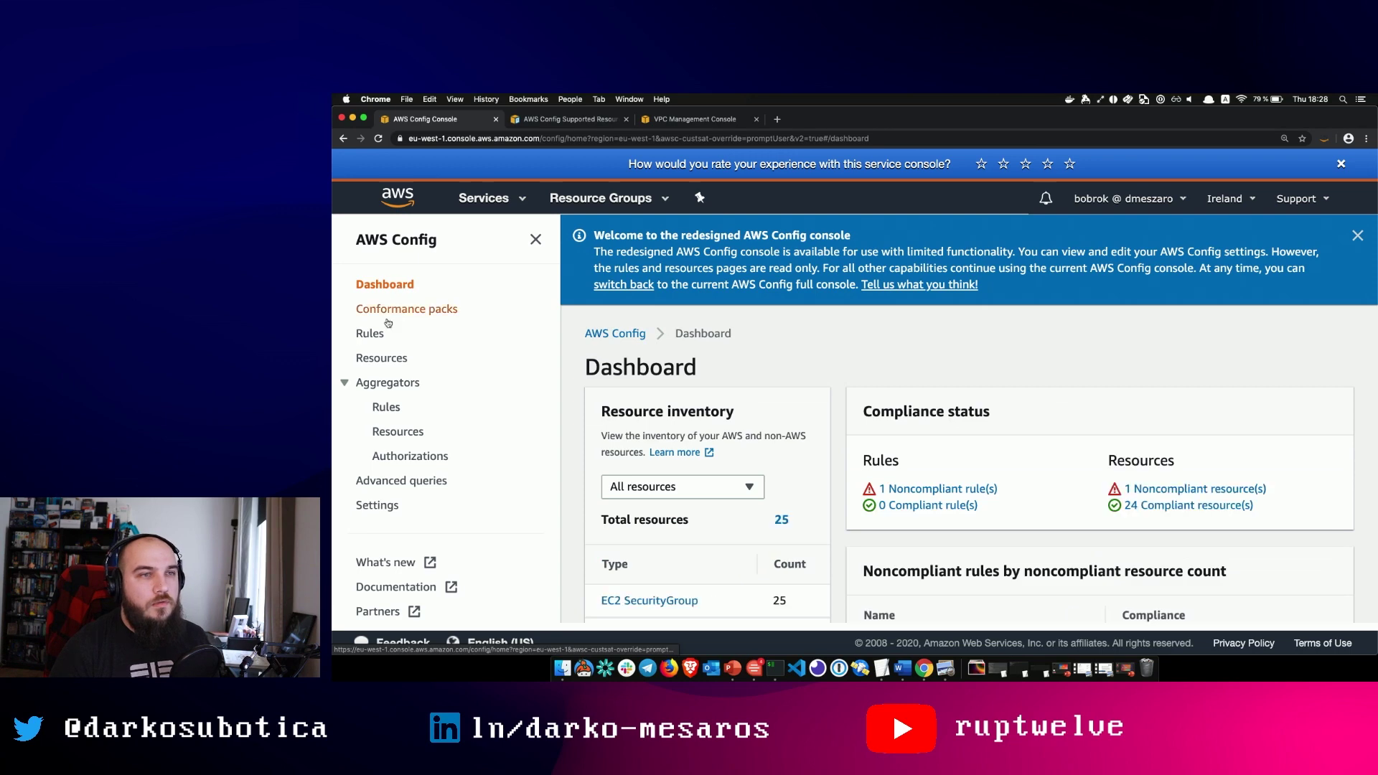
left_click(1358, 236)
left_click(1341, 164)
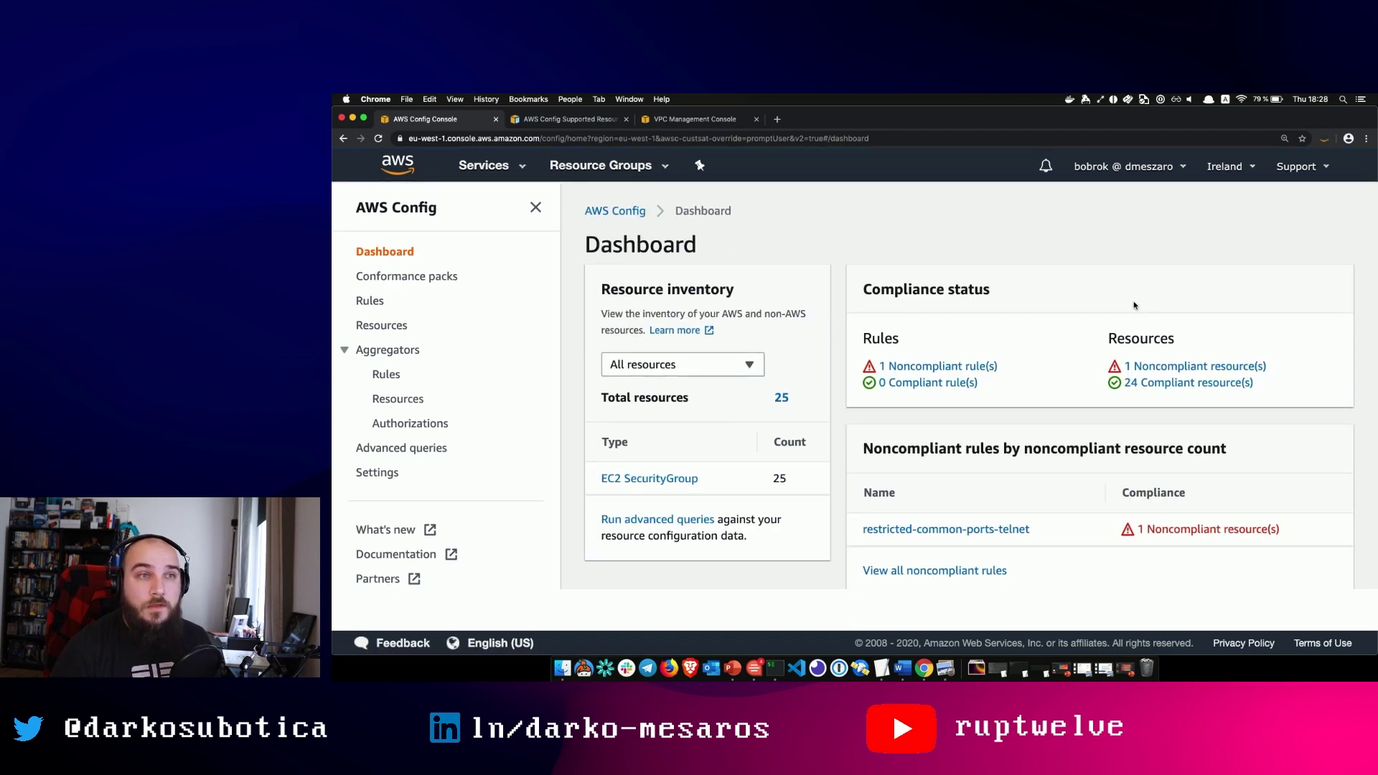
left_click(959, 369)
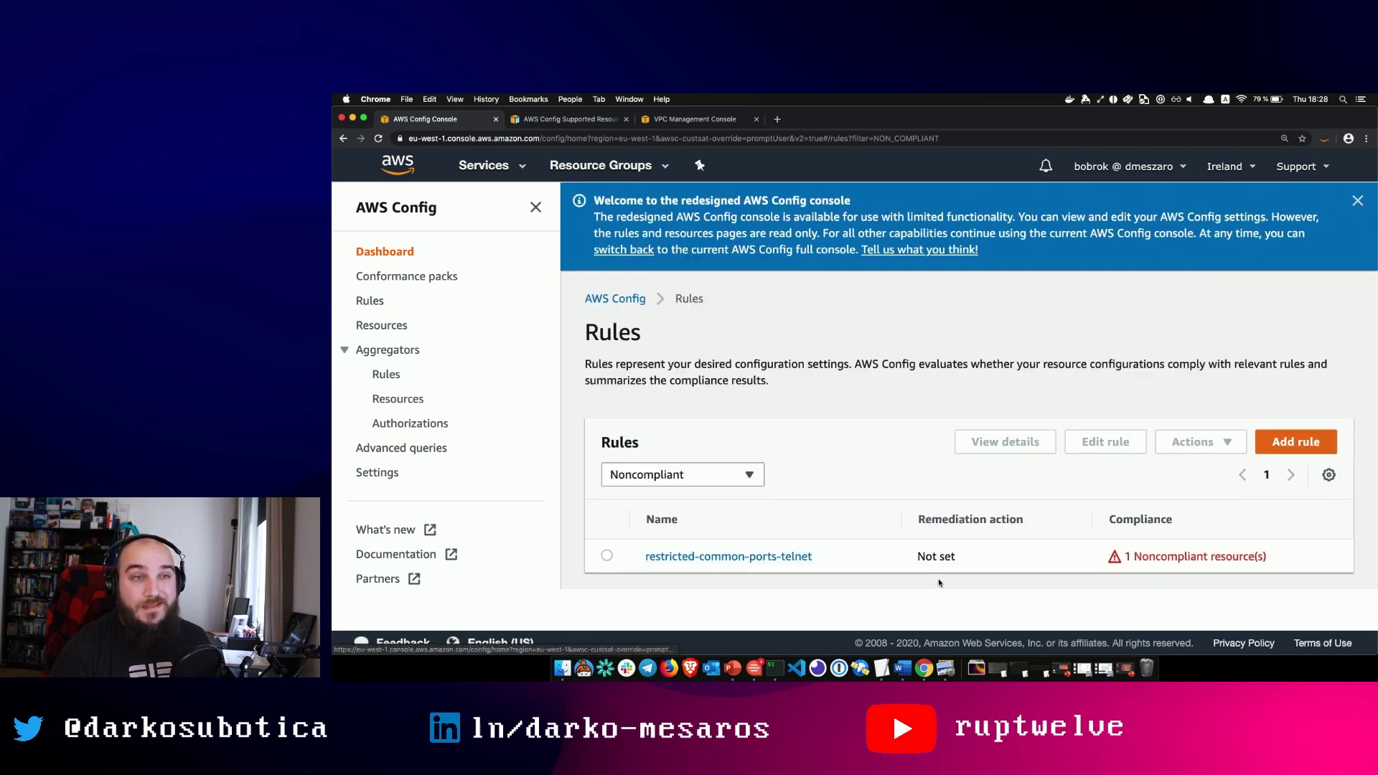
Step: From the Dashboard, open the noncompliant security group resource and review its details and applied rules
left_click(391, 252)
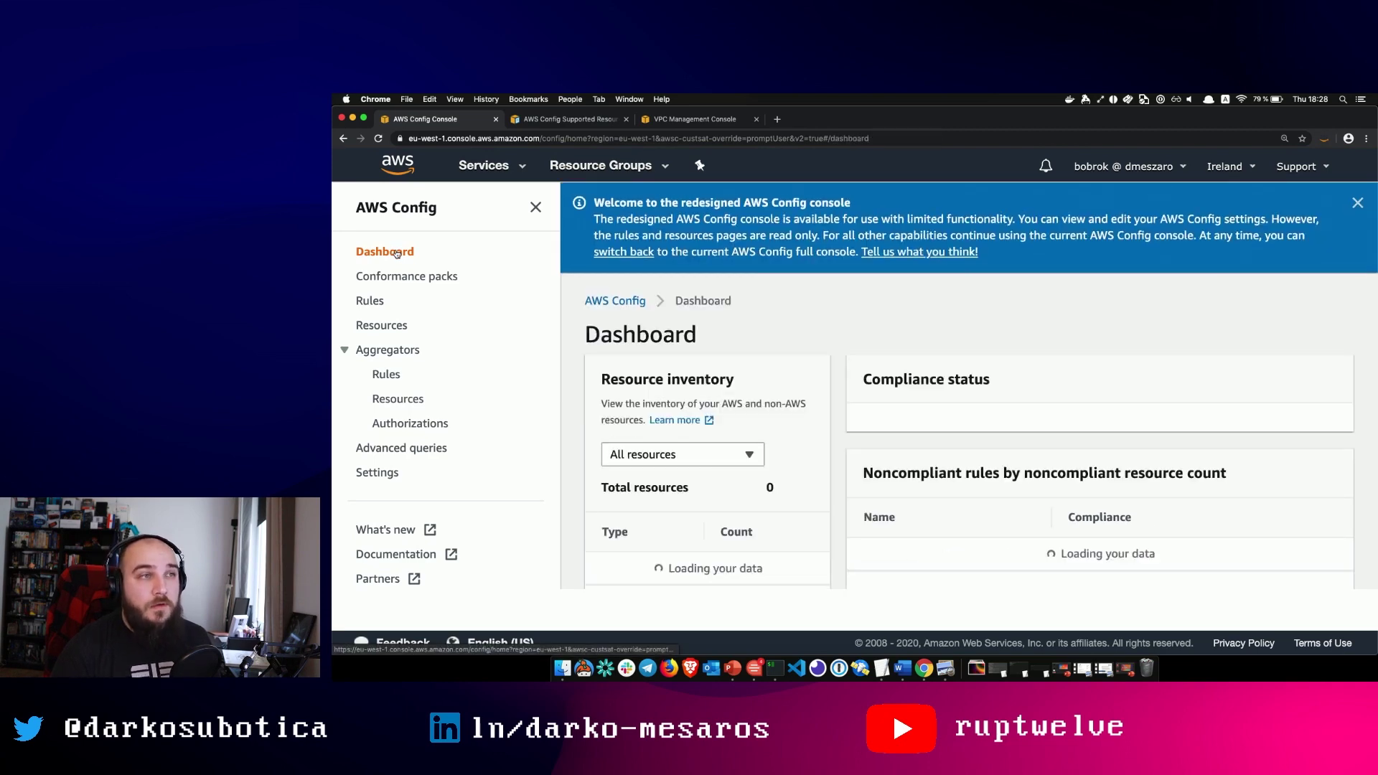
left_click(1170, 463)
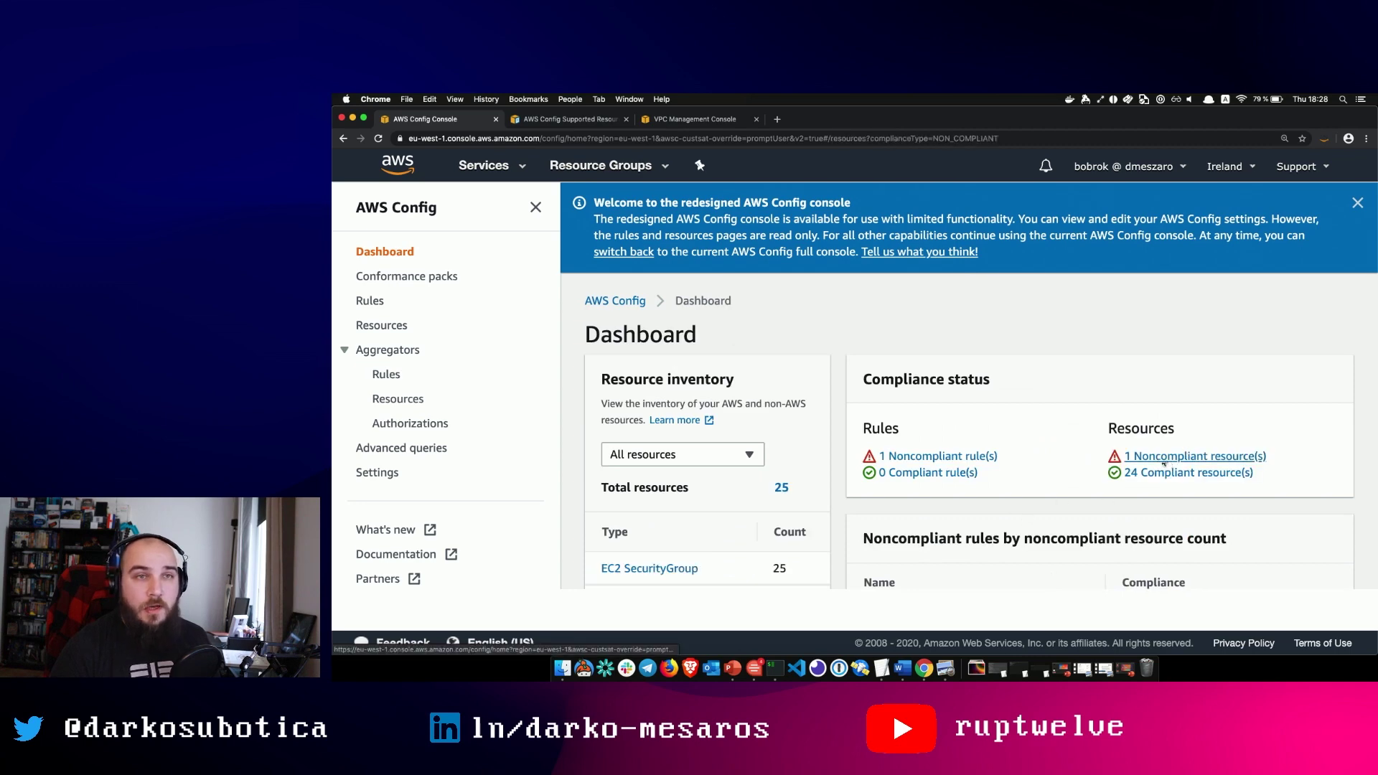
scroll(910, 521, "down", 2)
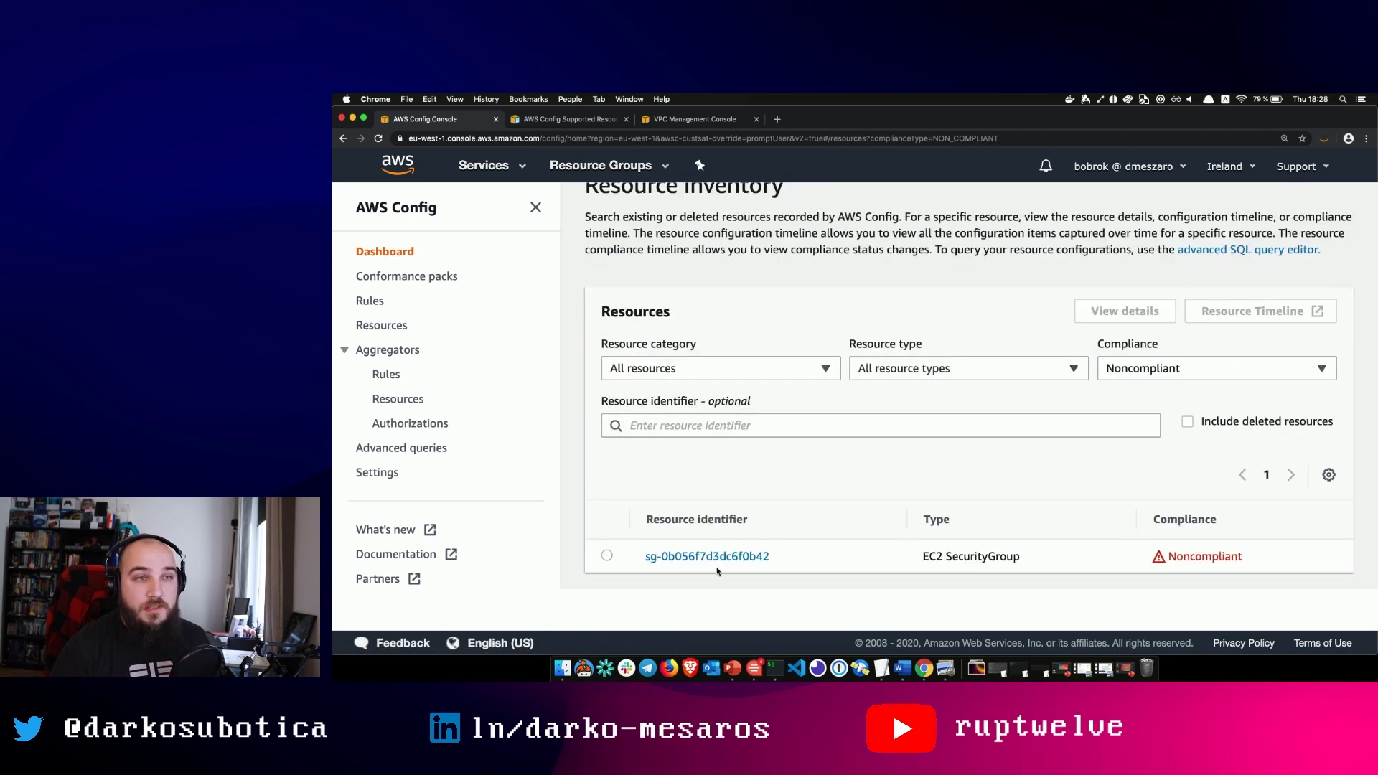
left_click(675, 558)
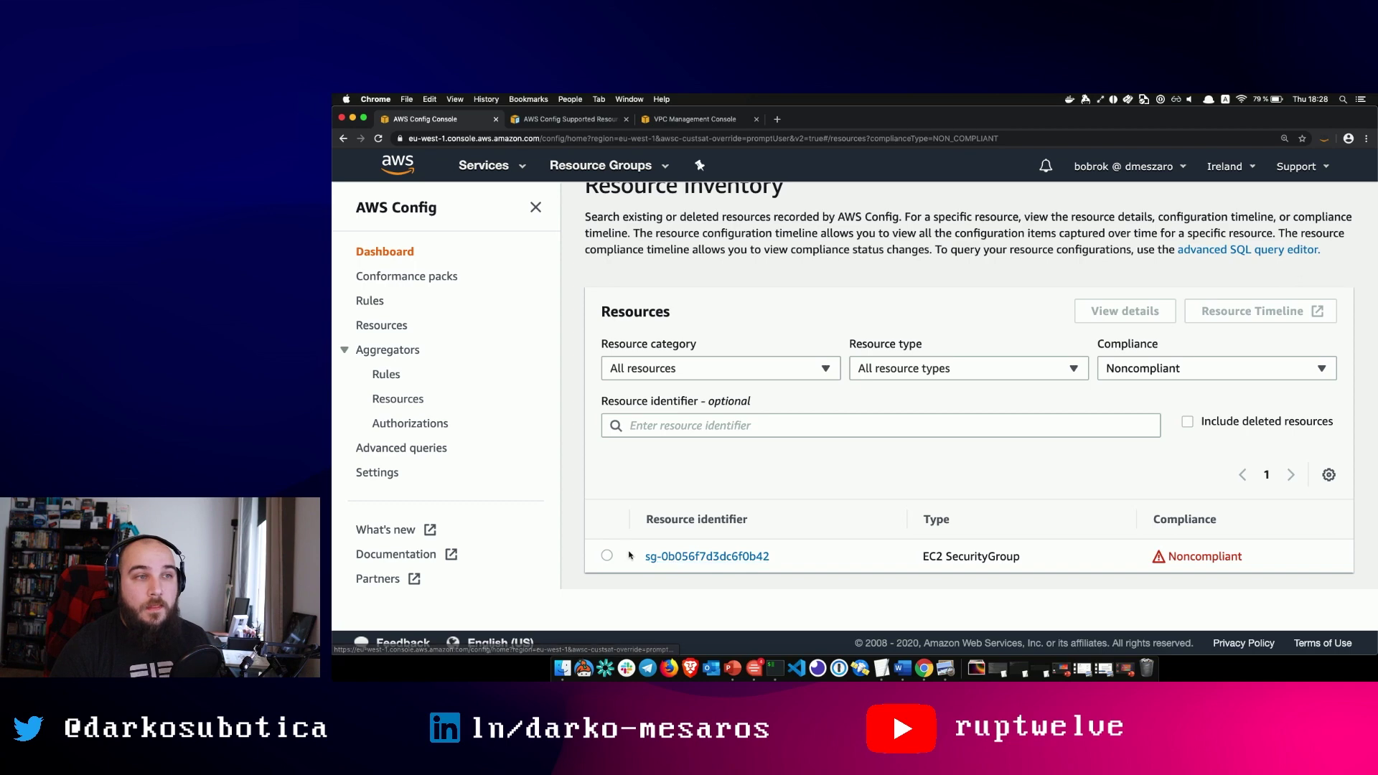
scroll(988, 497, "down", 3)
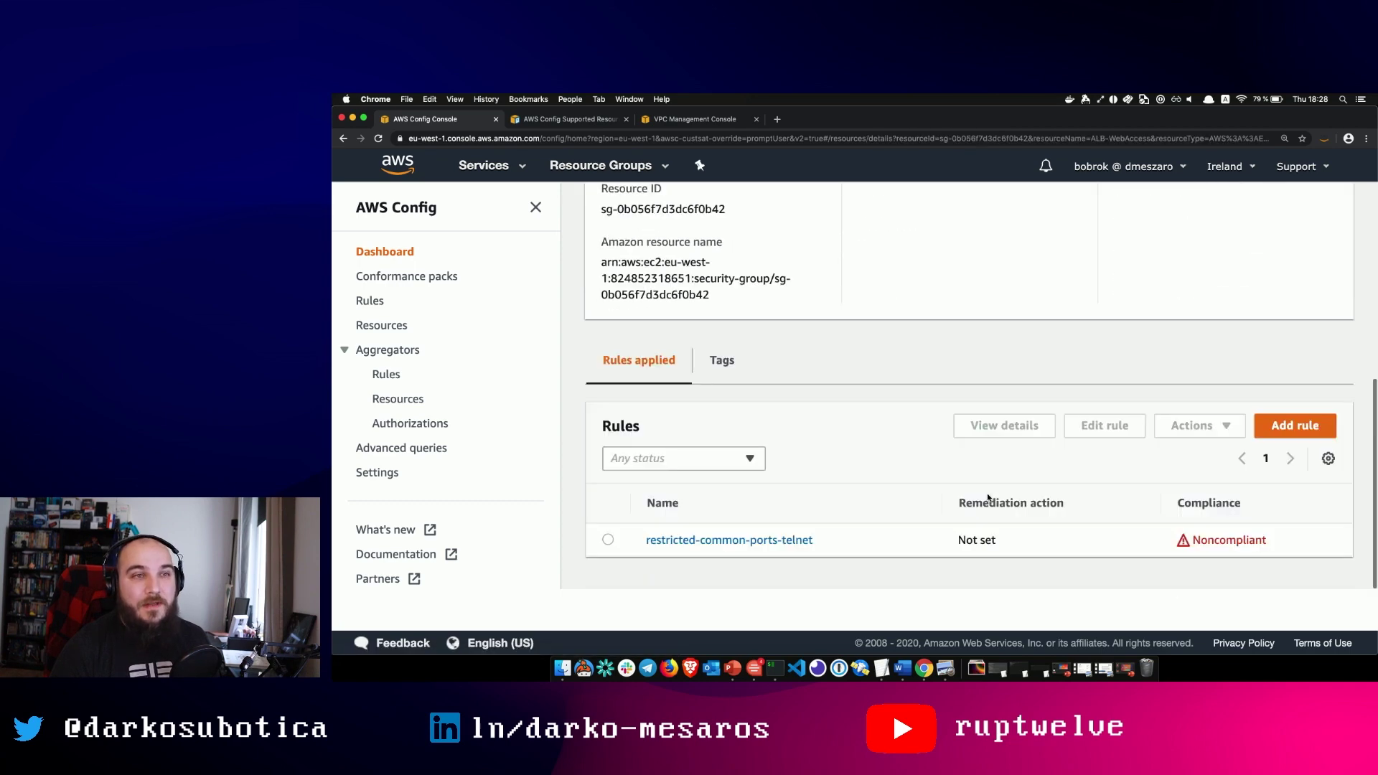
scroll(1219, 553, "up", 5)
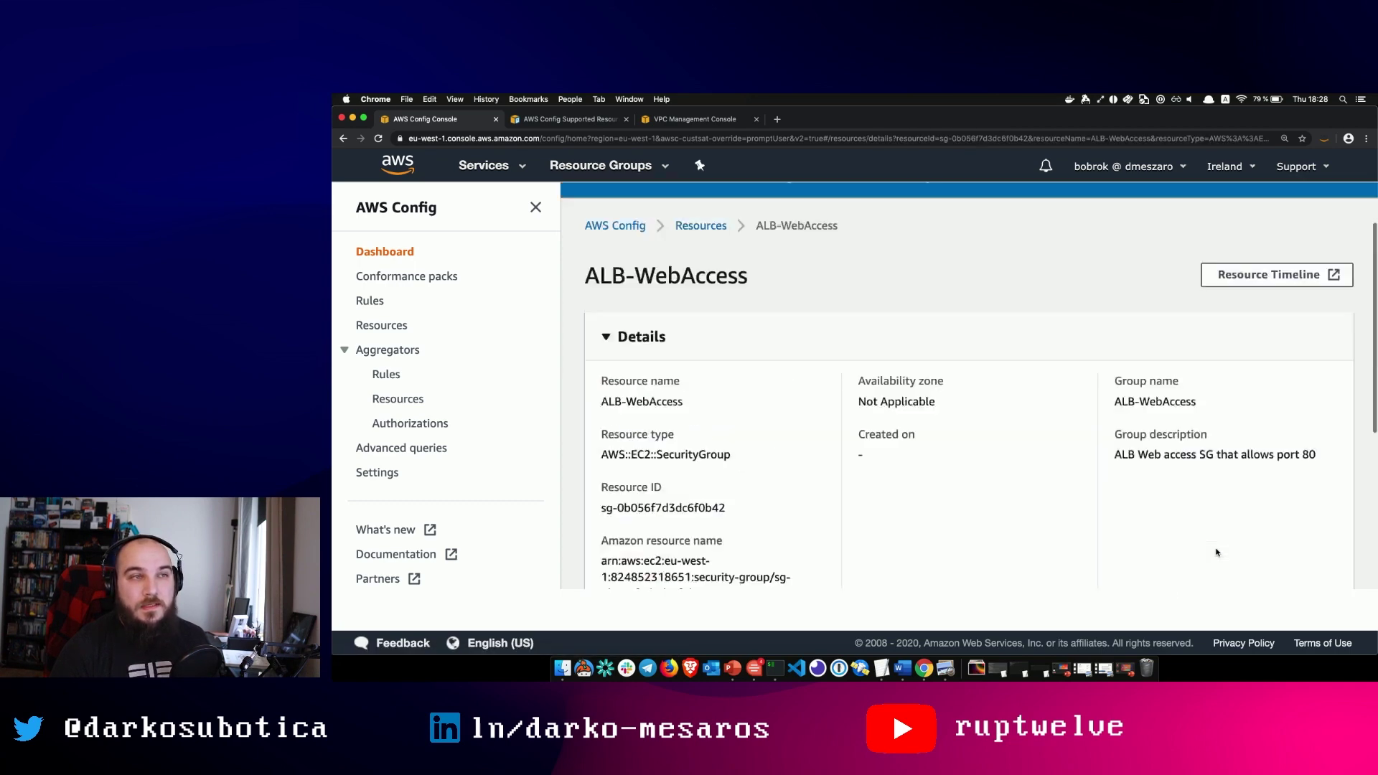
Step: Open the security group's resource timeline and examine the changes recorded on 14 May 2020 at 10:27:21 AM
left_click(1276, 357)
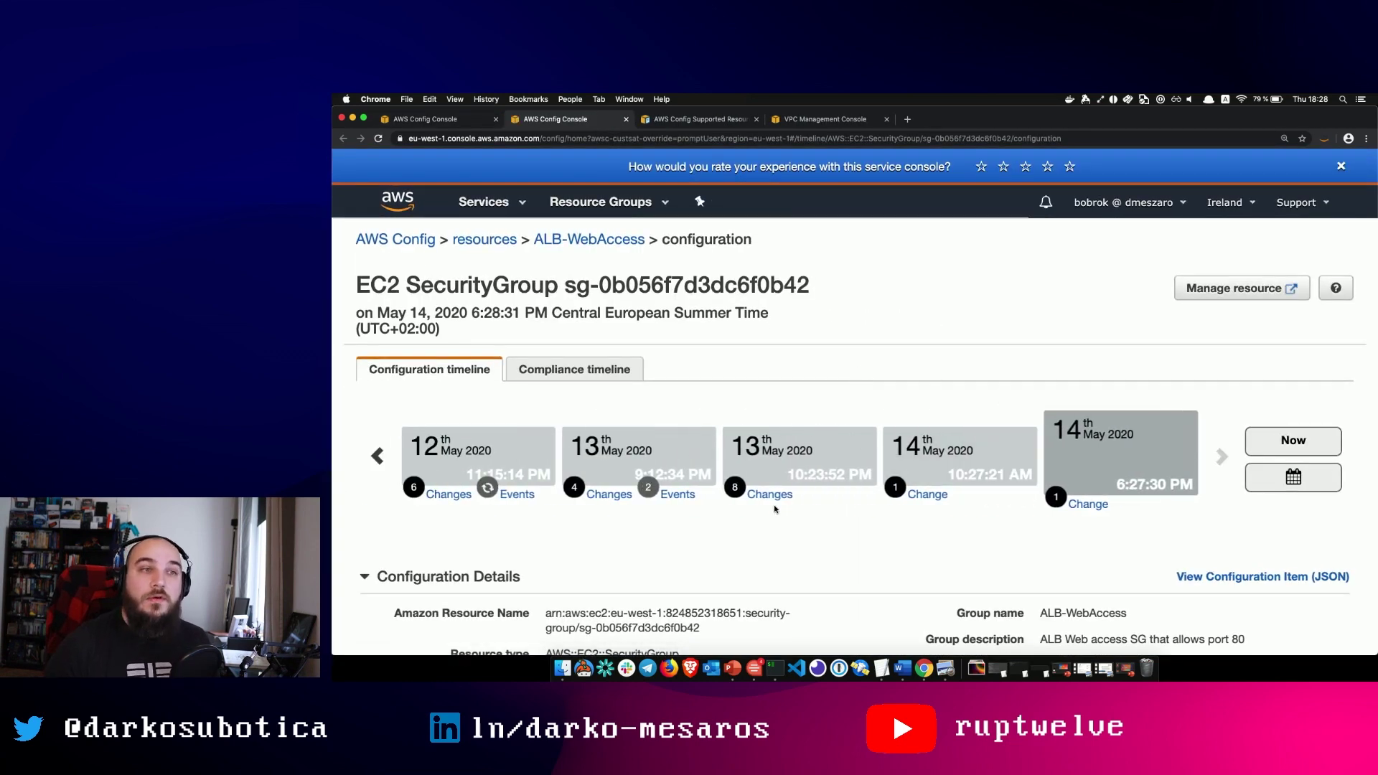
scroll(882, 519, "down", 1)
scroll(881, 520, "down", 1)
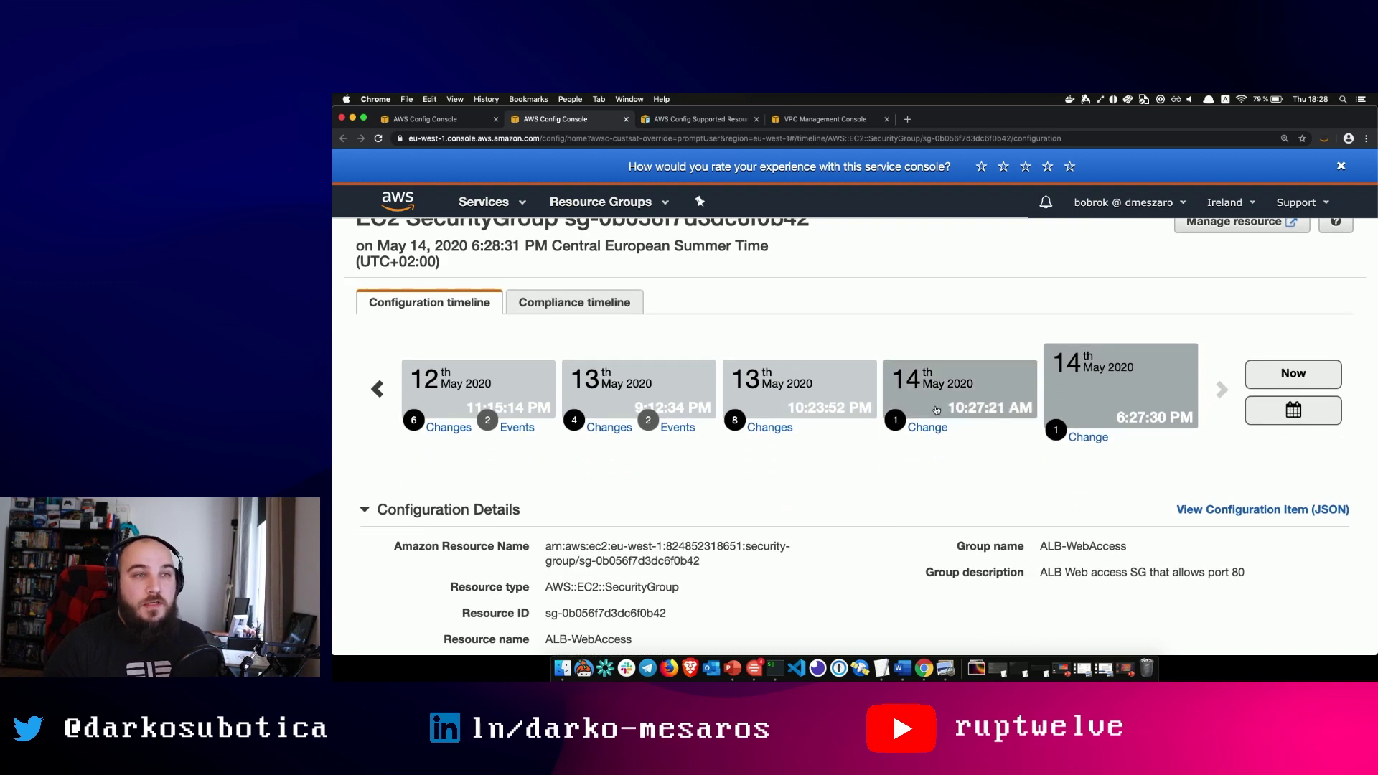
left_click(935, 415)
scroll(936, 409, "down", 5)
scroll(820, 440, "down", 7)
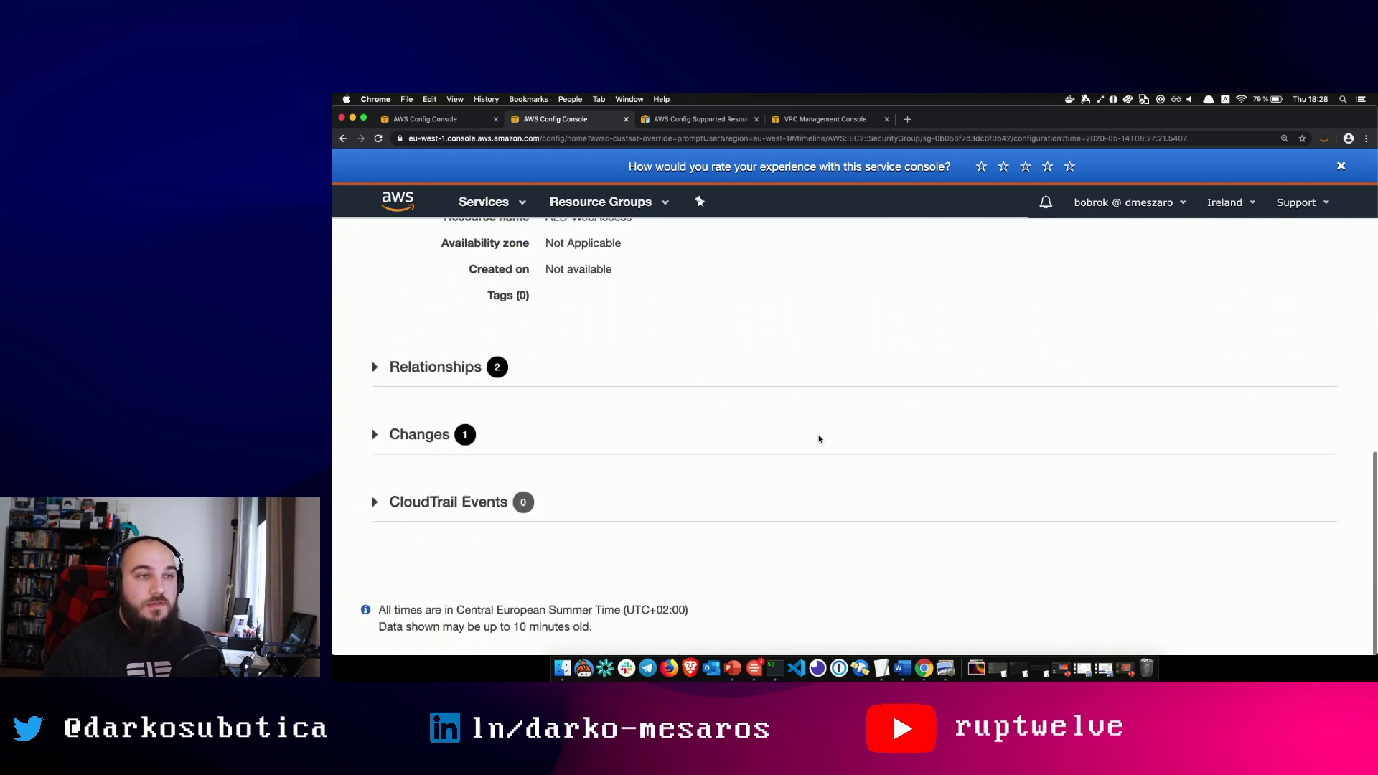
left_click(424, 440)
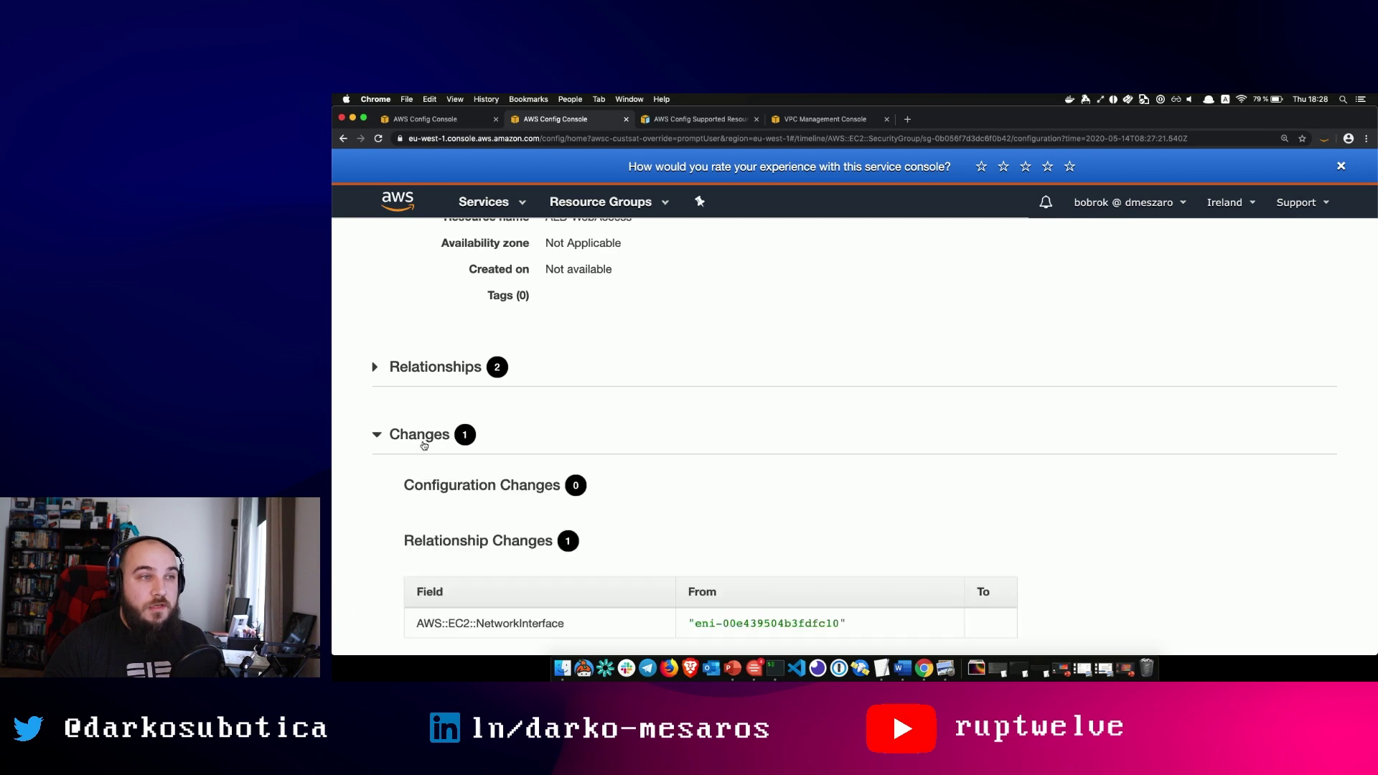
scroll(524, 498, "down", 3)
scroll(766, 507, "up", 4)
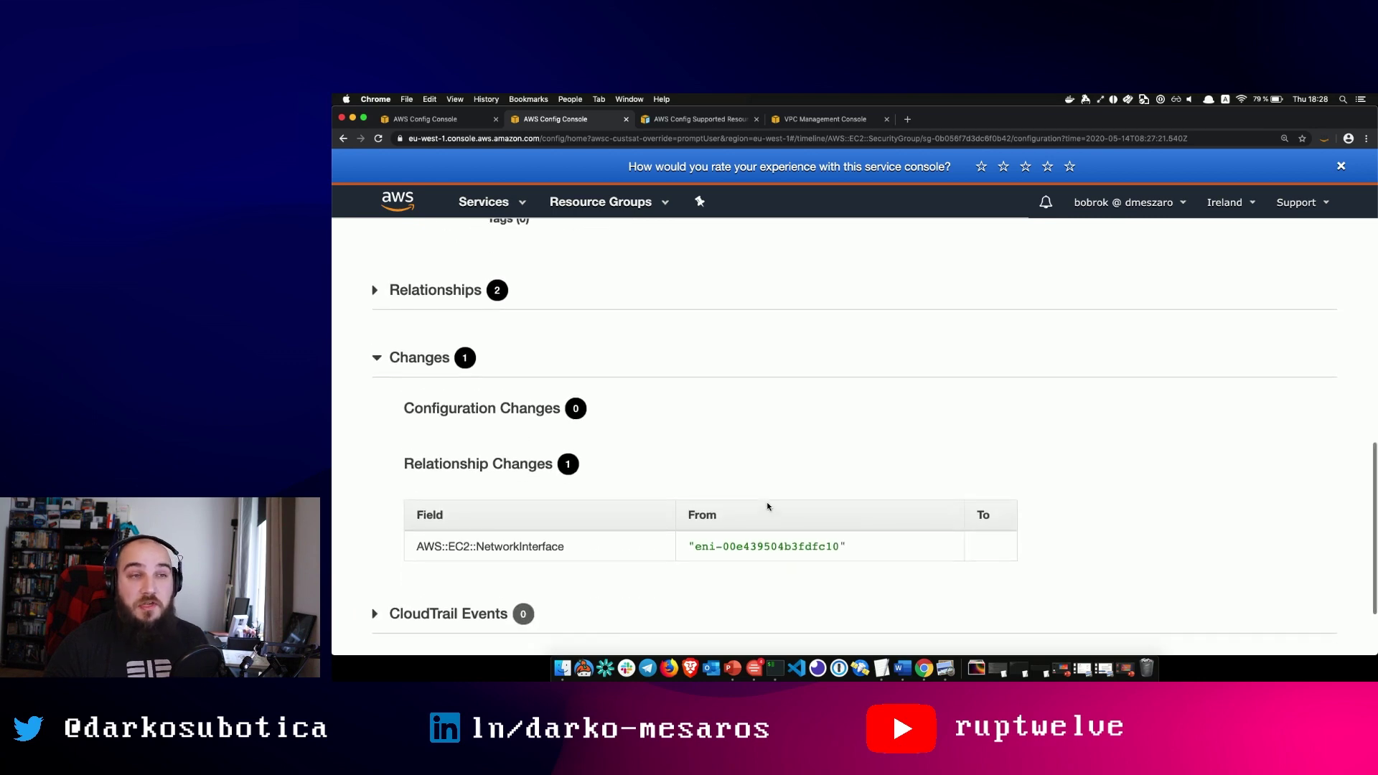
Step: Select the 13 May 2020 10:23:52 PM entry in the configuration timeline and review its relationship changes
scroll(767, 507, "up", 4)
left_click(789, 271)
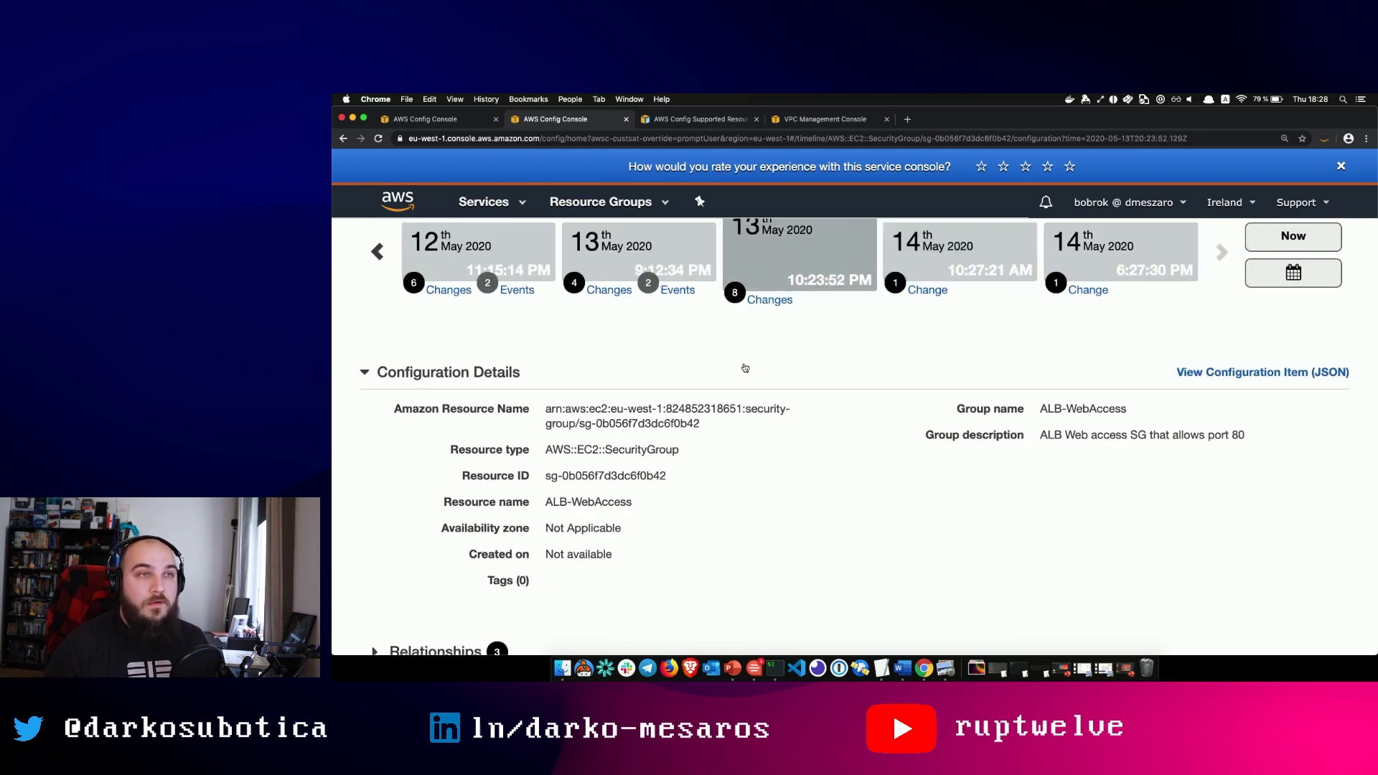
scroll(700, 391, "down", 5)
scroll(615, 637, "down", 3)
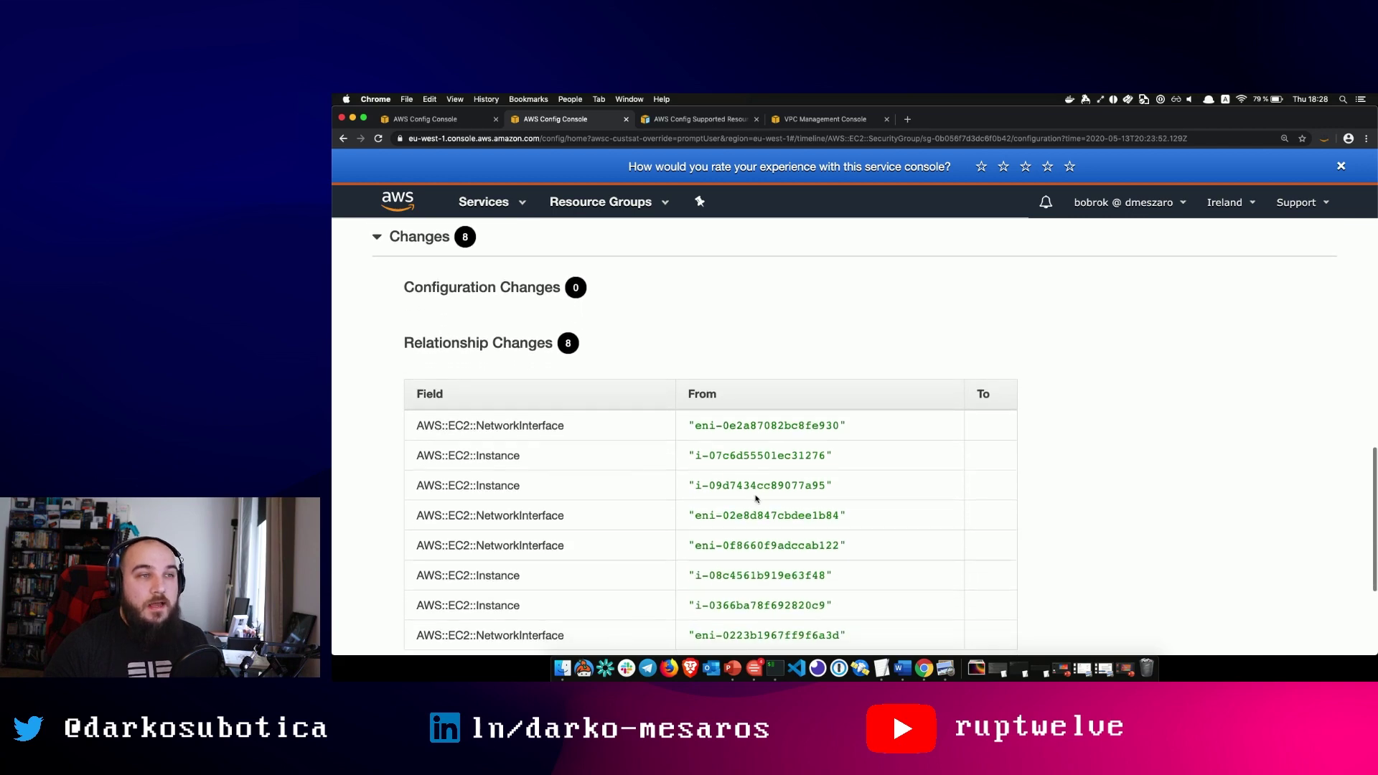
scroll(756, 498, "down", 1)
scroll(756, 498, "down", 1)
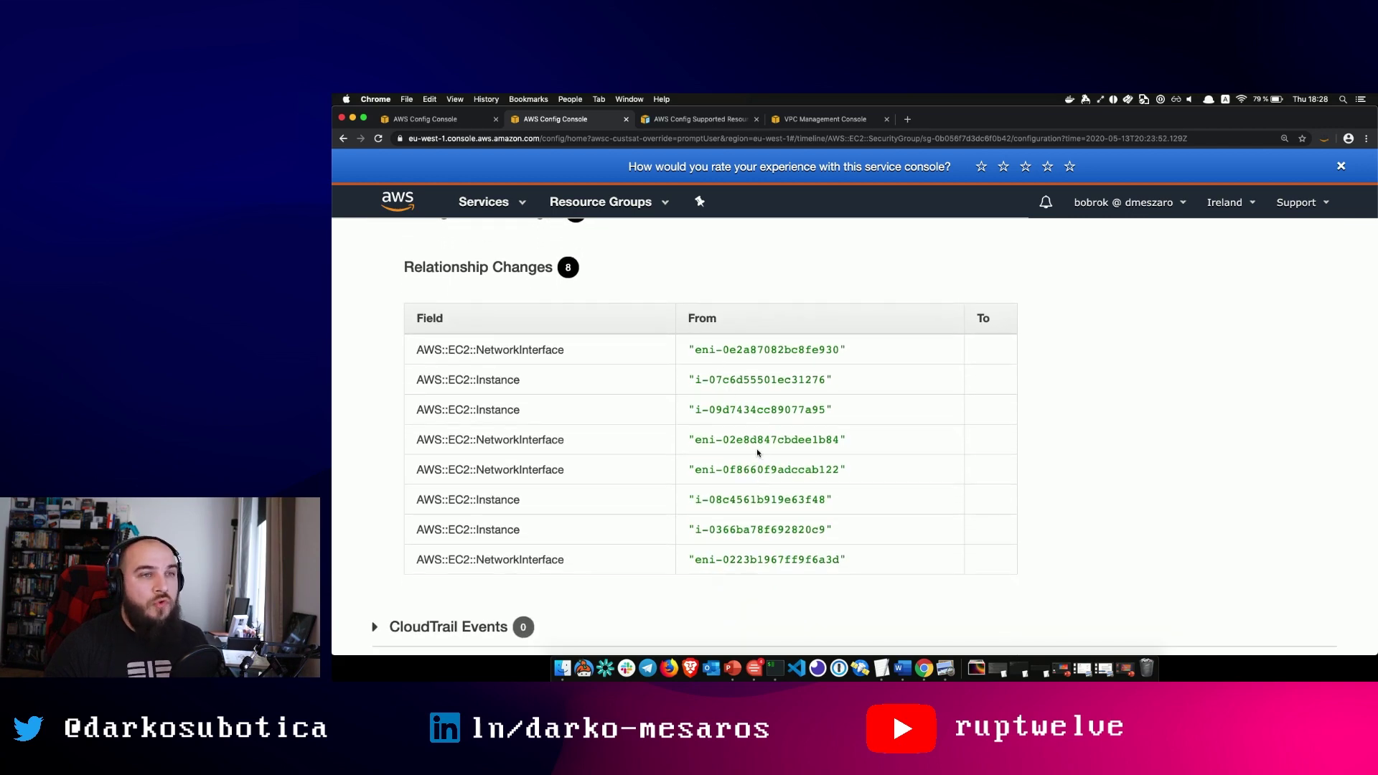
Step: Select the 13 May 2020 9:12:34 PM timeline entry and view its changes
scroll(758, 453, "up", 10)
left_click(619, 471)
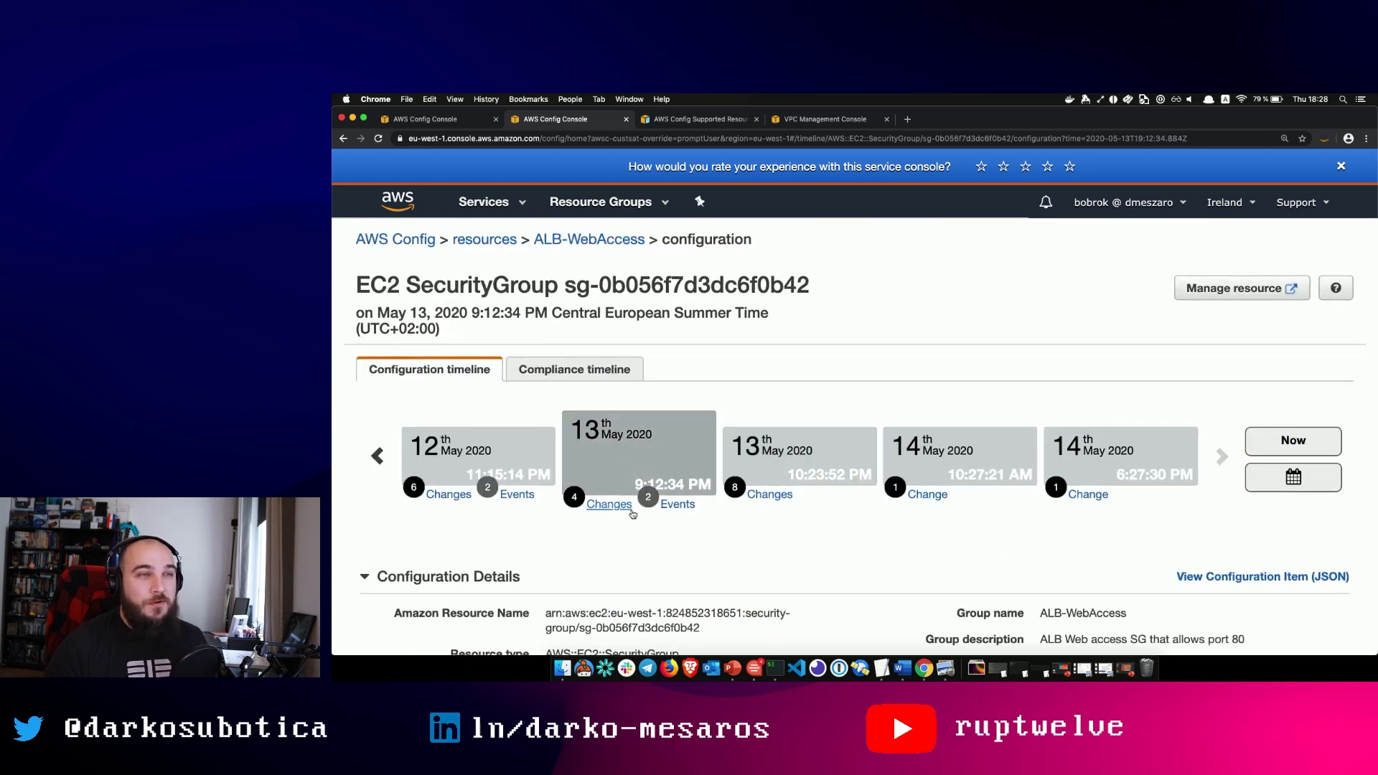
left_click(631, 512)
scroll(715, 450, "up", 8)
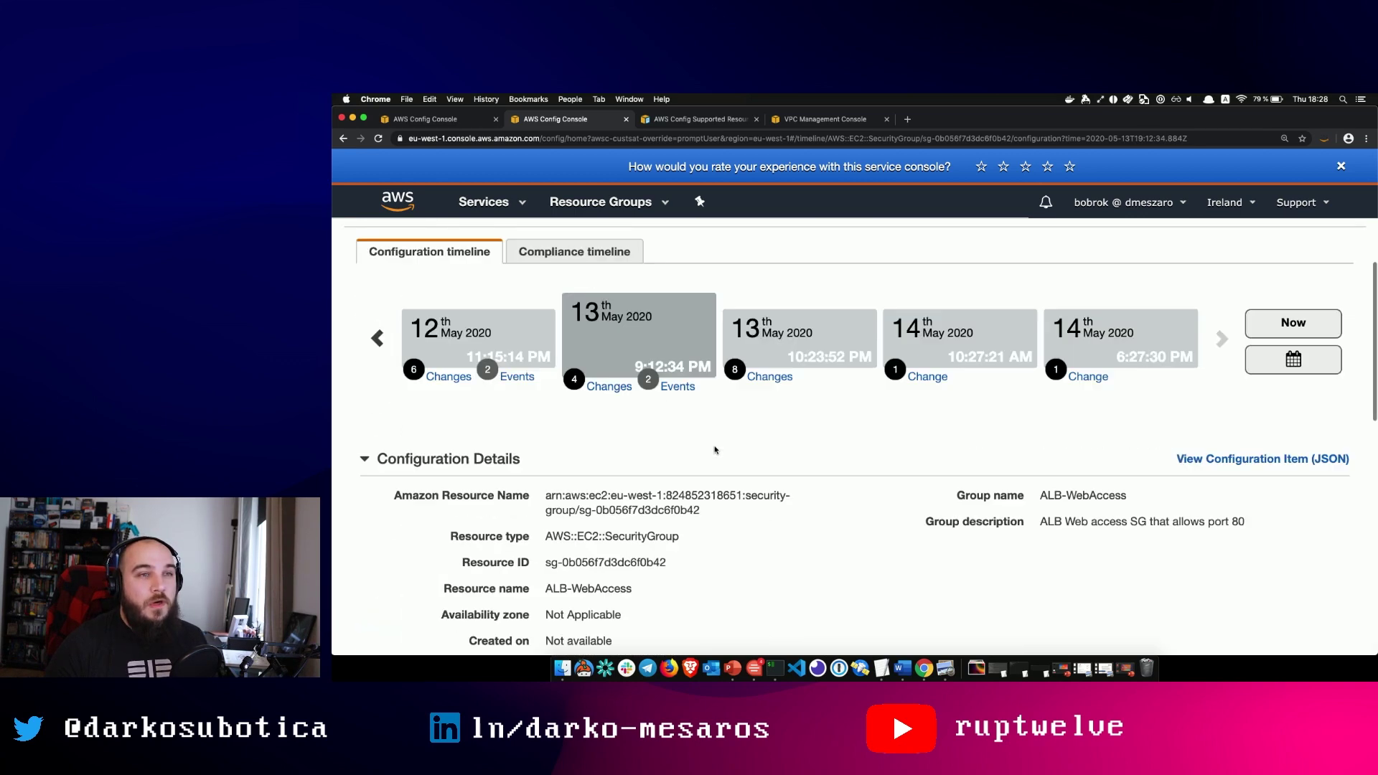
Step: Select the 14 May 2020 6:27:30 PM timeline entry and examine its configuration change to the IP permissions
scroll(715, 450, "up", 2)
left_click(1096, 432)
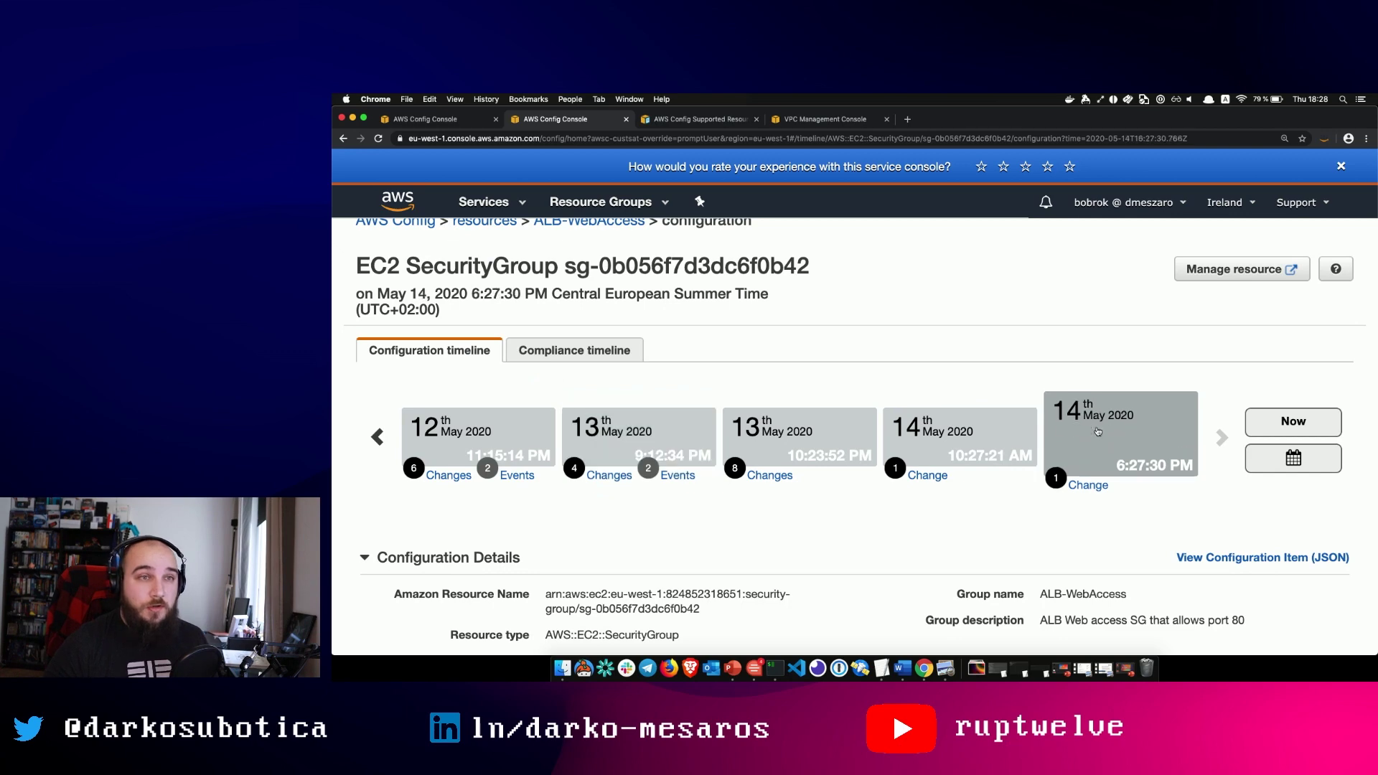
scroll(1092, 424, "down", 10)
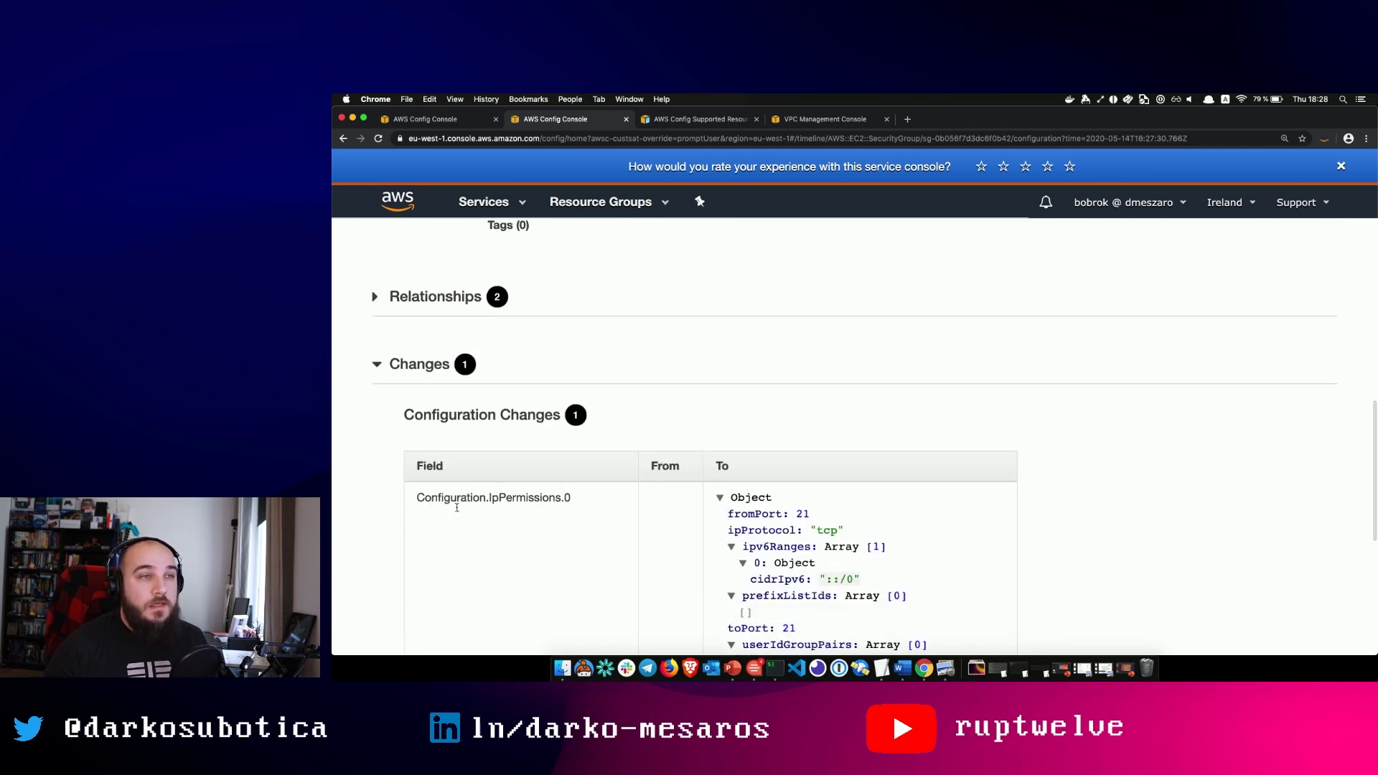
scroll(459, 511, "down", 5)
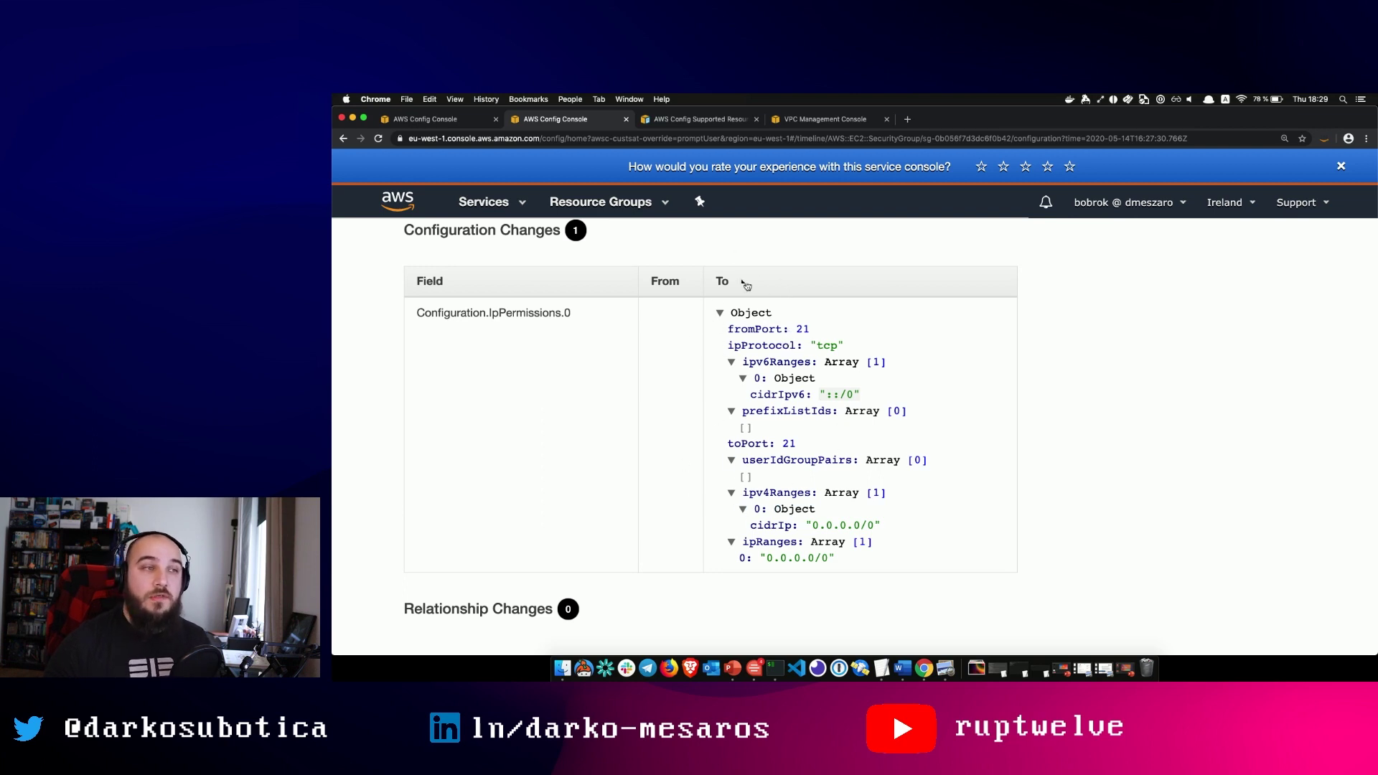
scroll(831, 460, "up", 6)
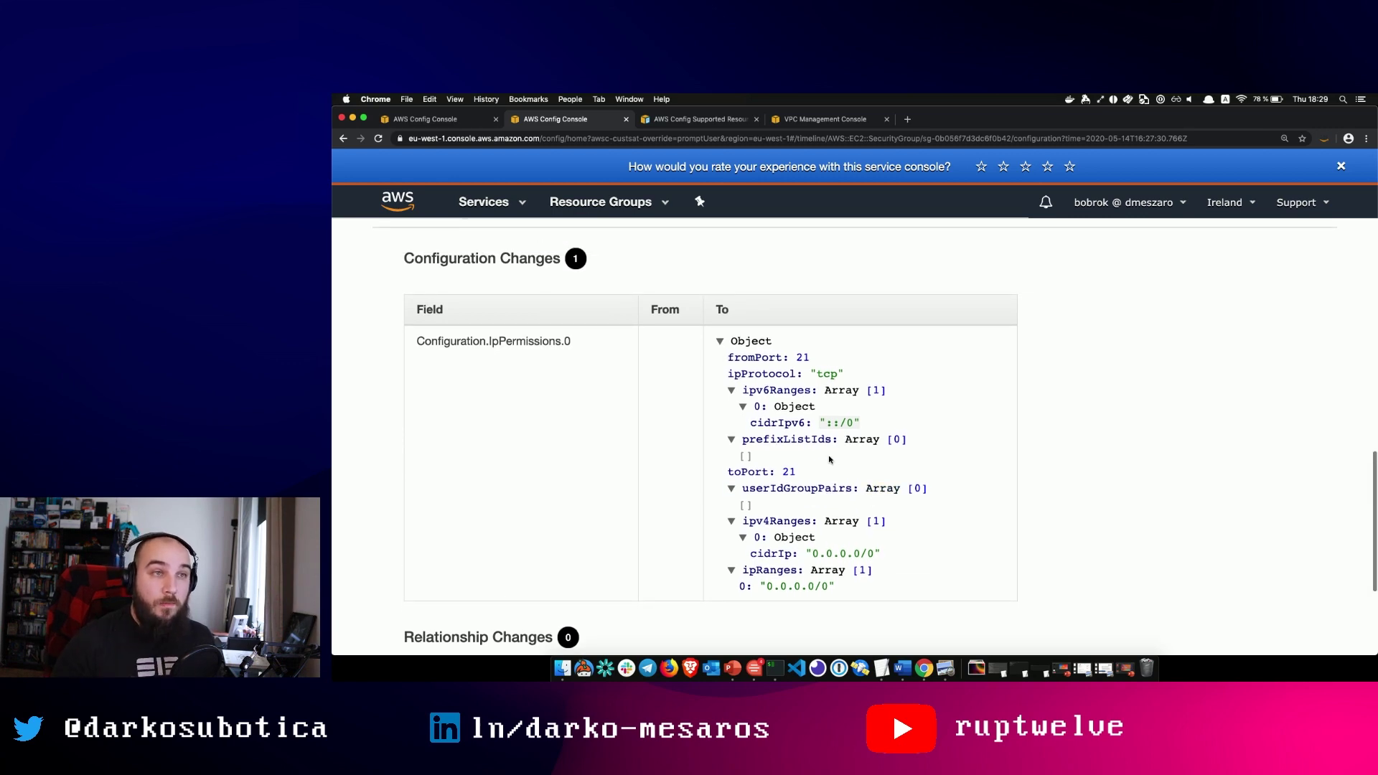
scroll(807, 292, "up", 5)
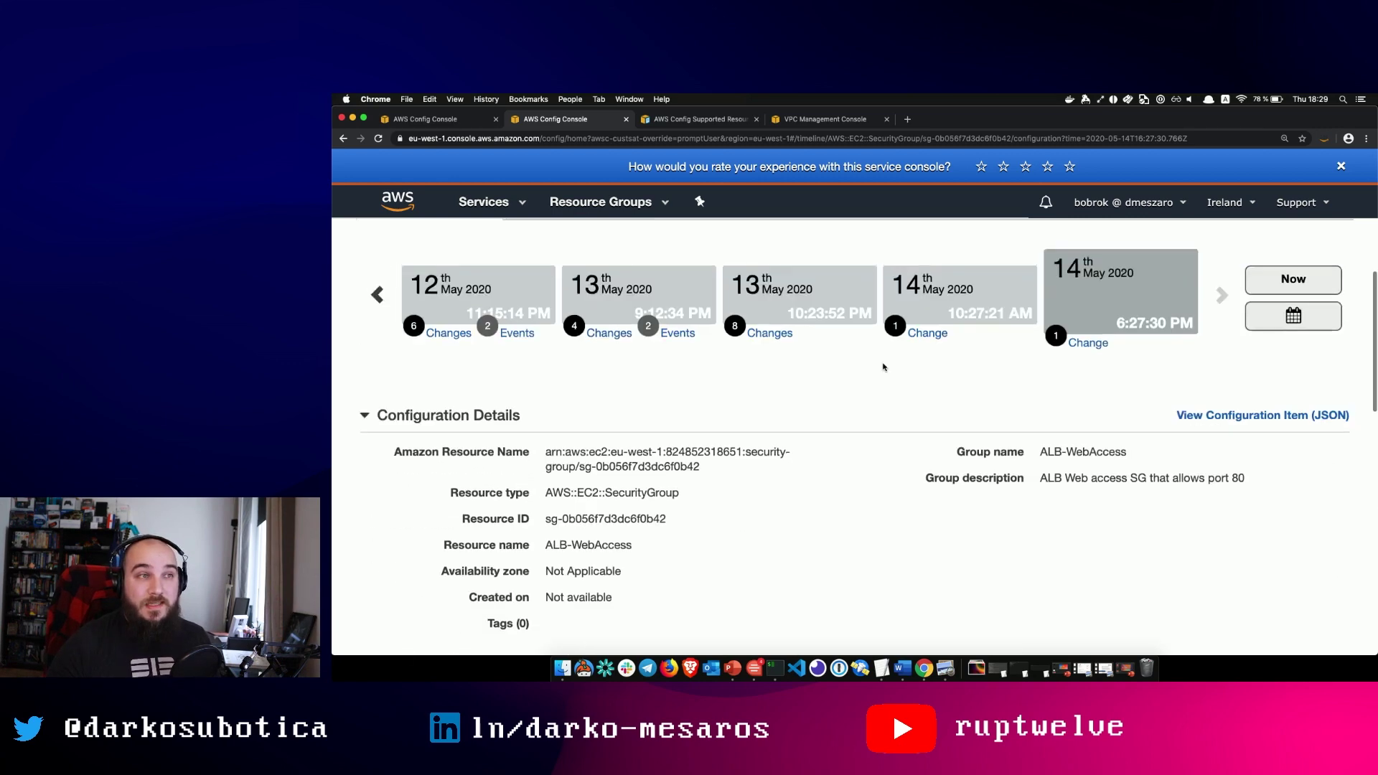
Step: Select the 14 May 10:27:21 AM entry, check the security group's compliance timeline and return to the configuration timeline
left_click(998, 454)
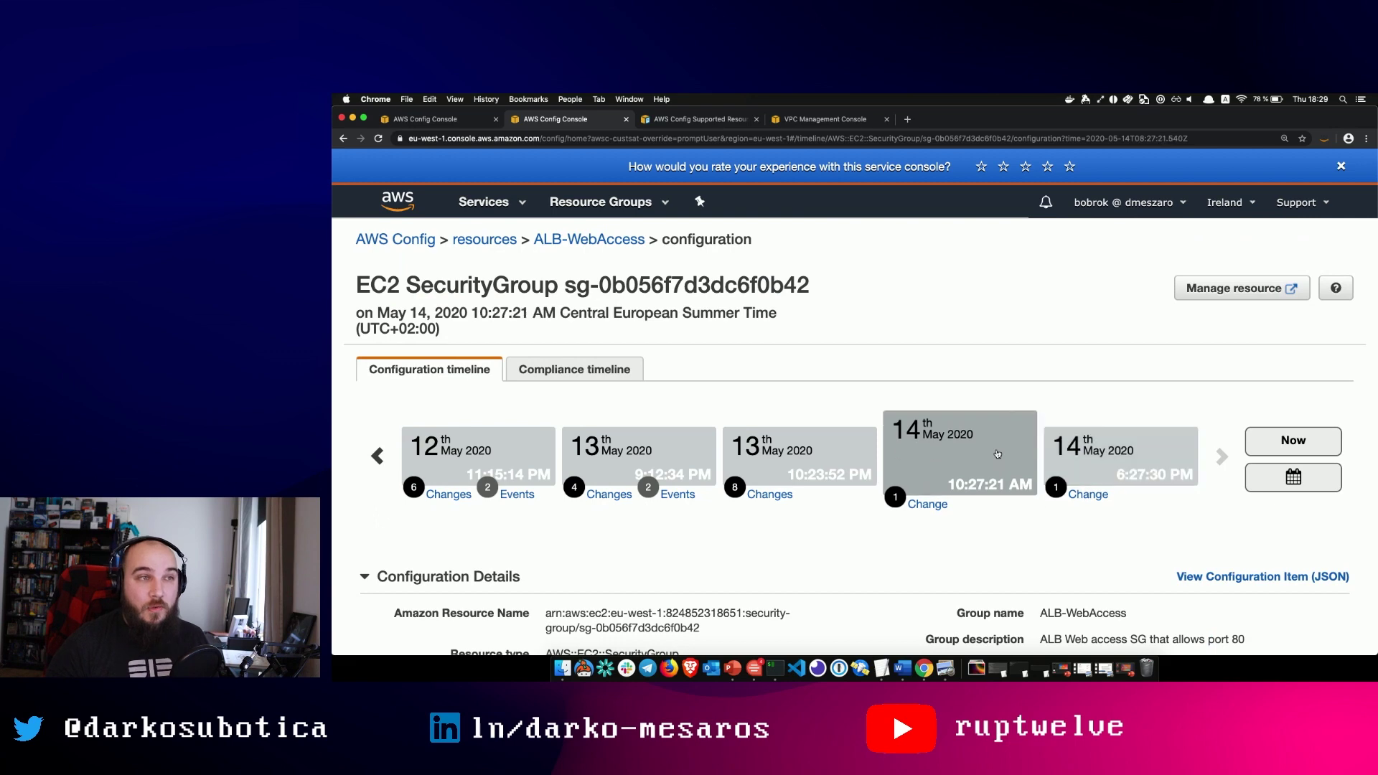
left_click(529, 377)
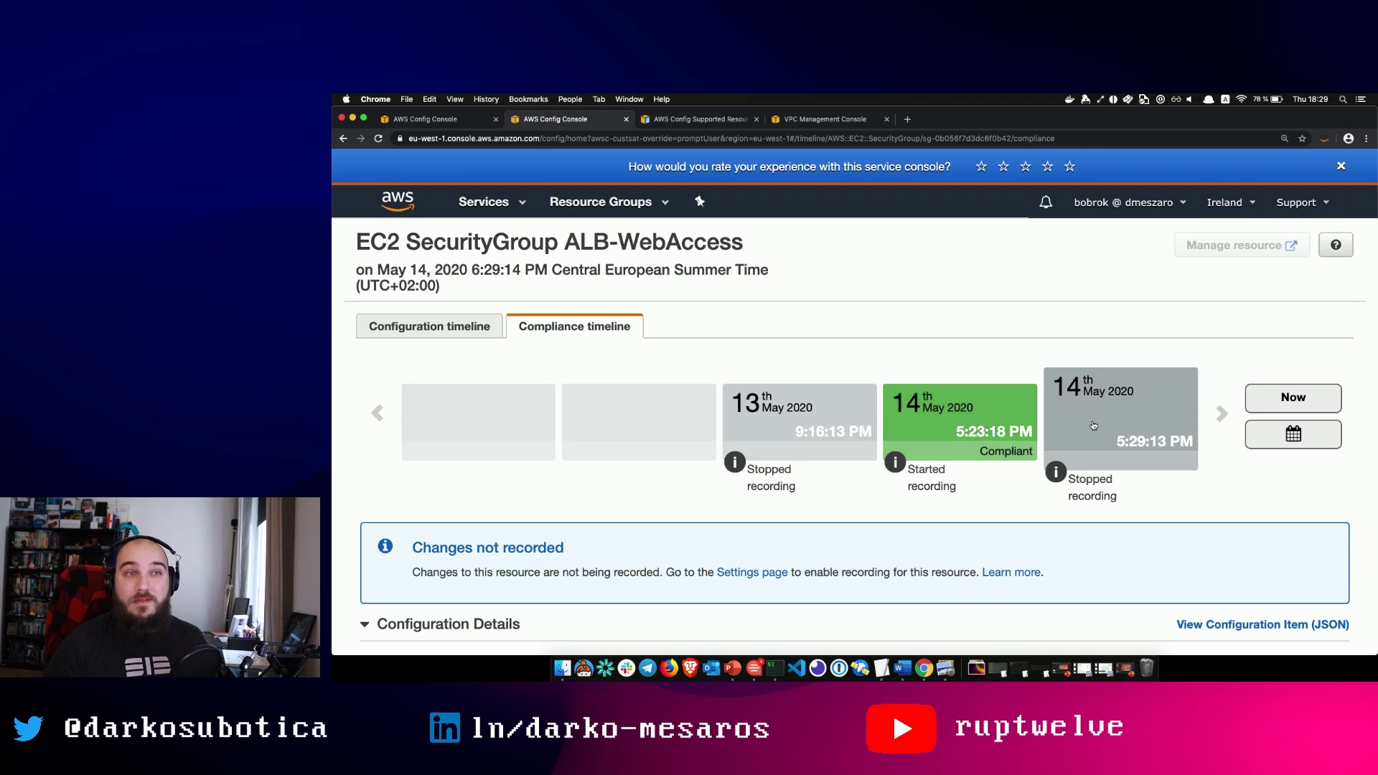
scroll(1122, 424, "down", 3)
scroll(783, 418, "up", 4)
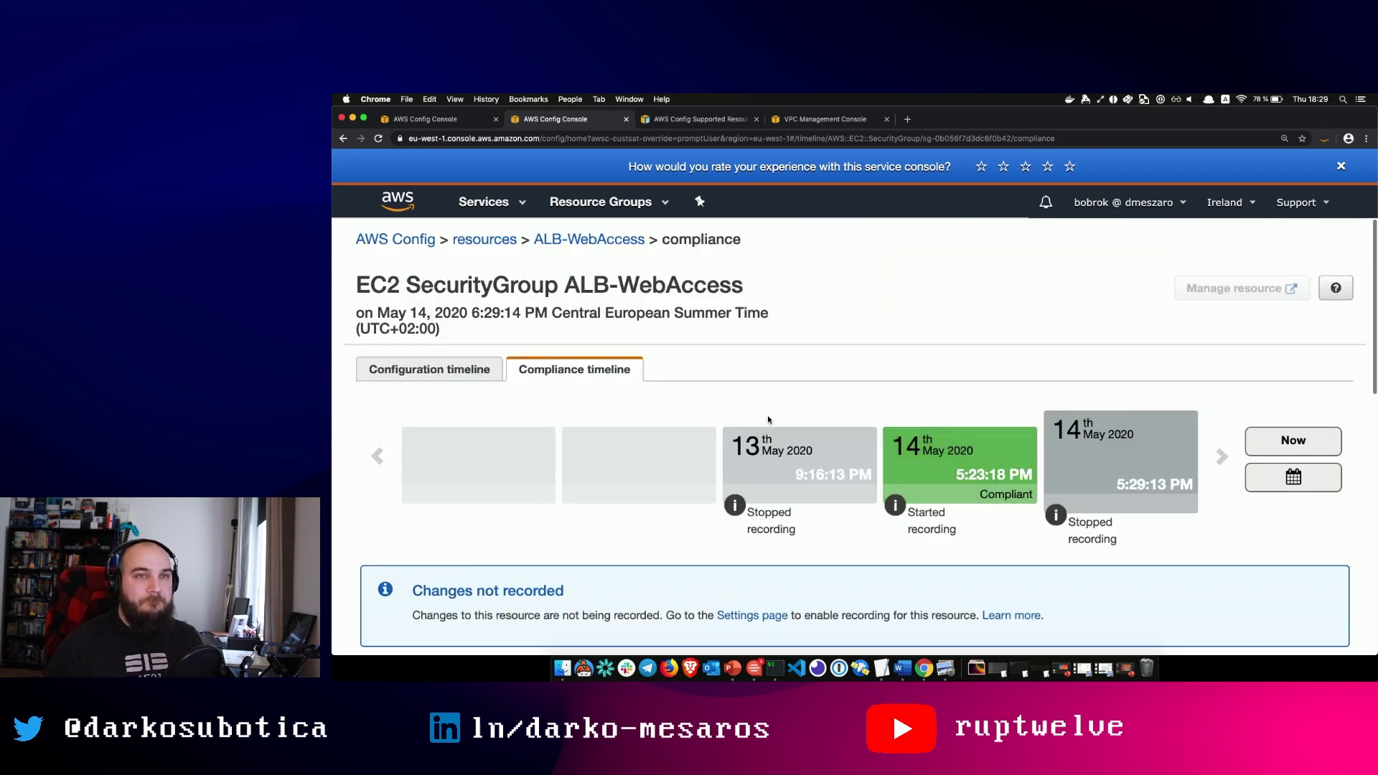
left_click(476, 375)
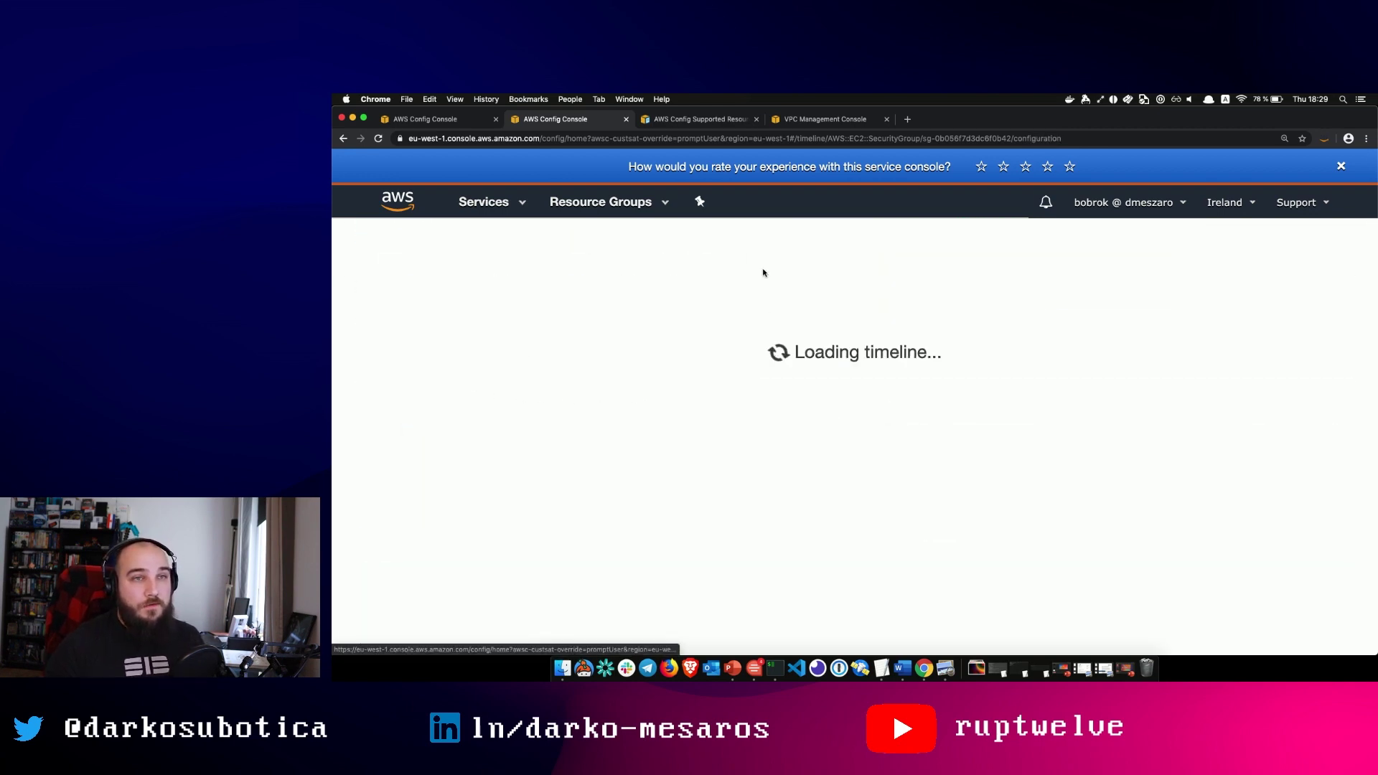
Step: Open the ALB-WebAccess security group in the EC2 console and start editing its inbound rules
left_click(1210, 286)
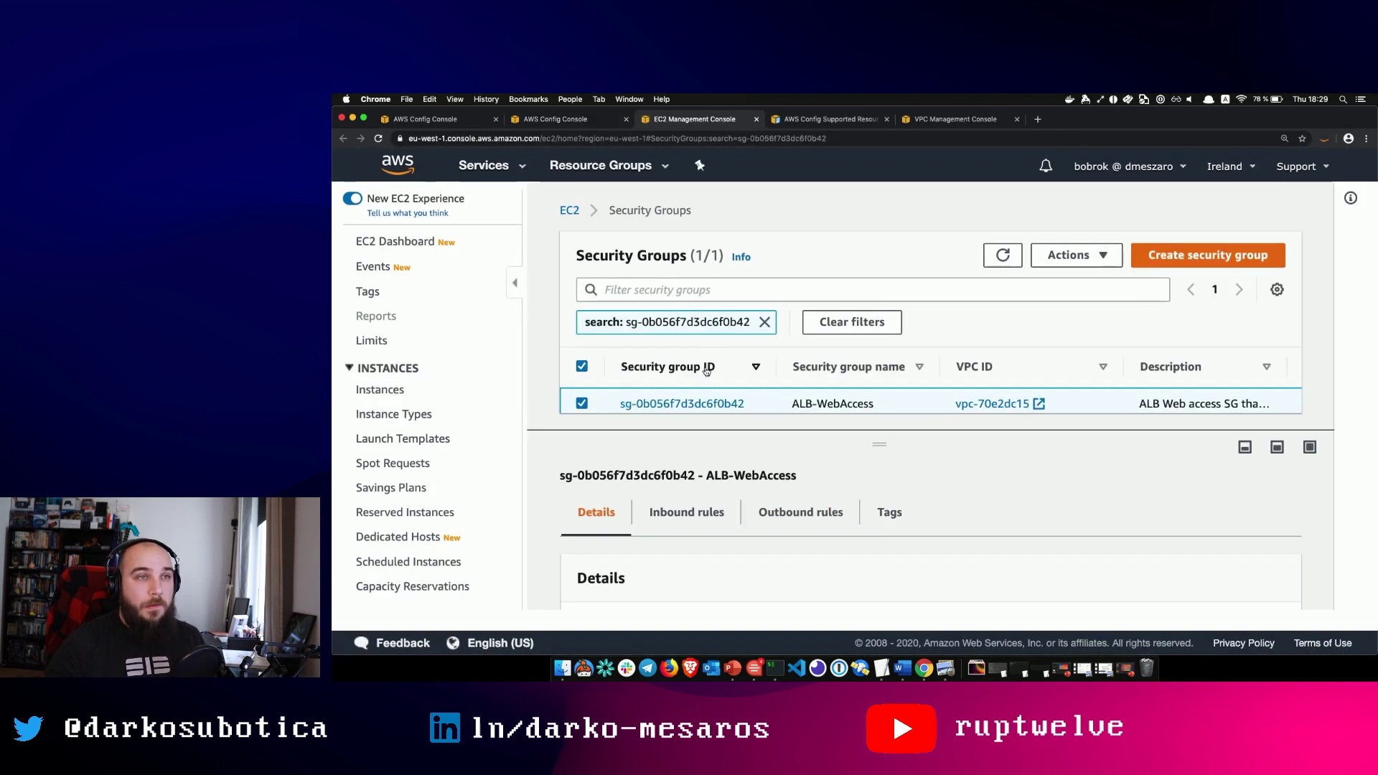
left_click(661, 501)
scroll(661, 499, "down", 5)
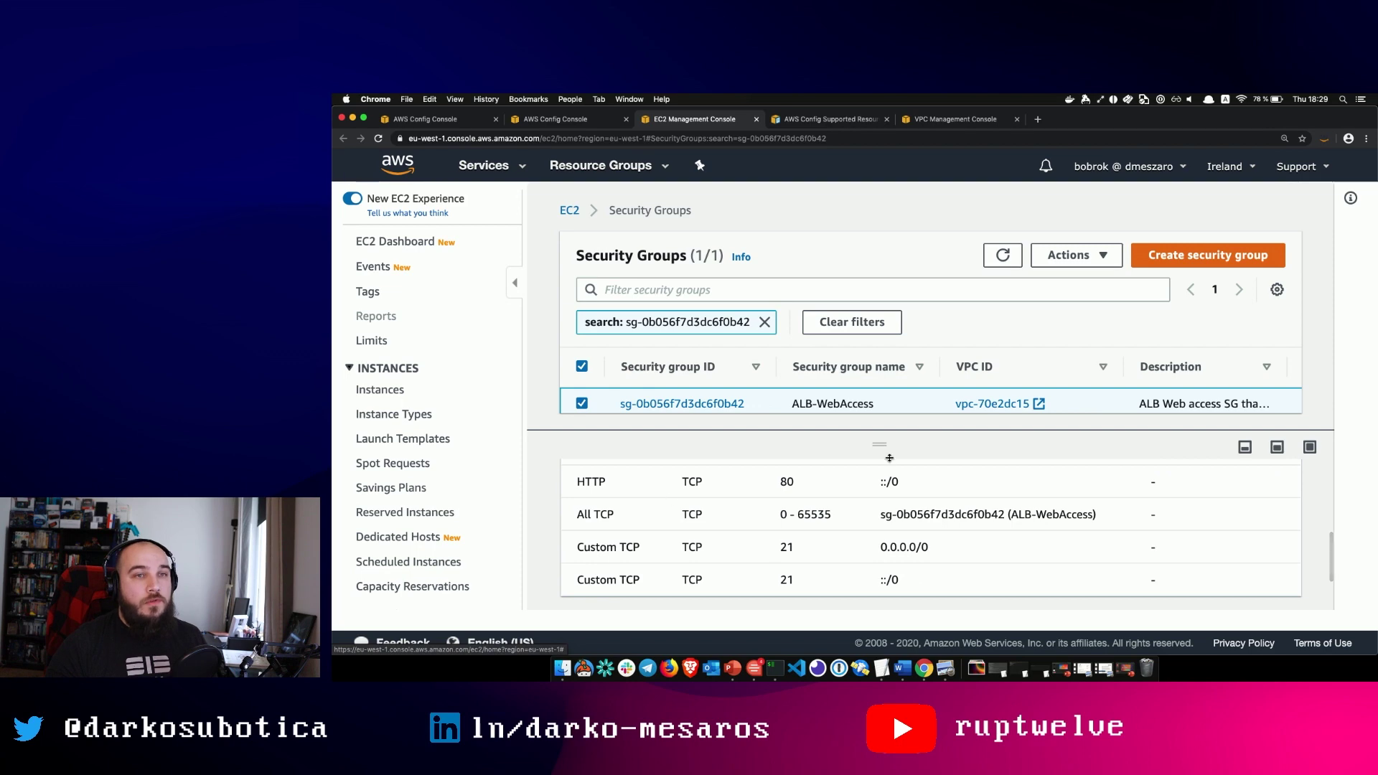
scroll(1061, 508, "up", 2)
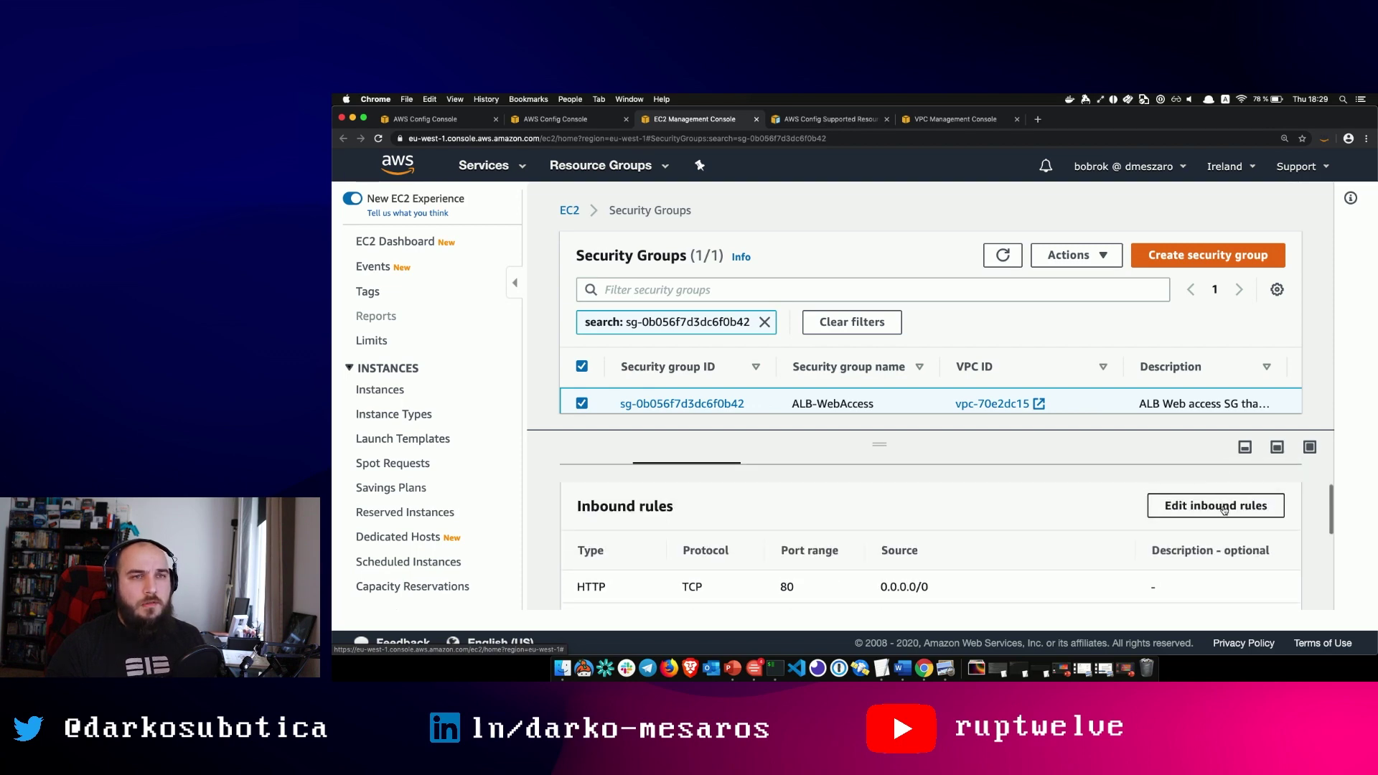
left_click(1249, 502)
scroll(894, 530, "down", 5)
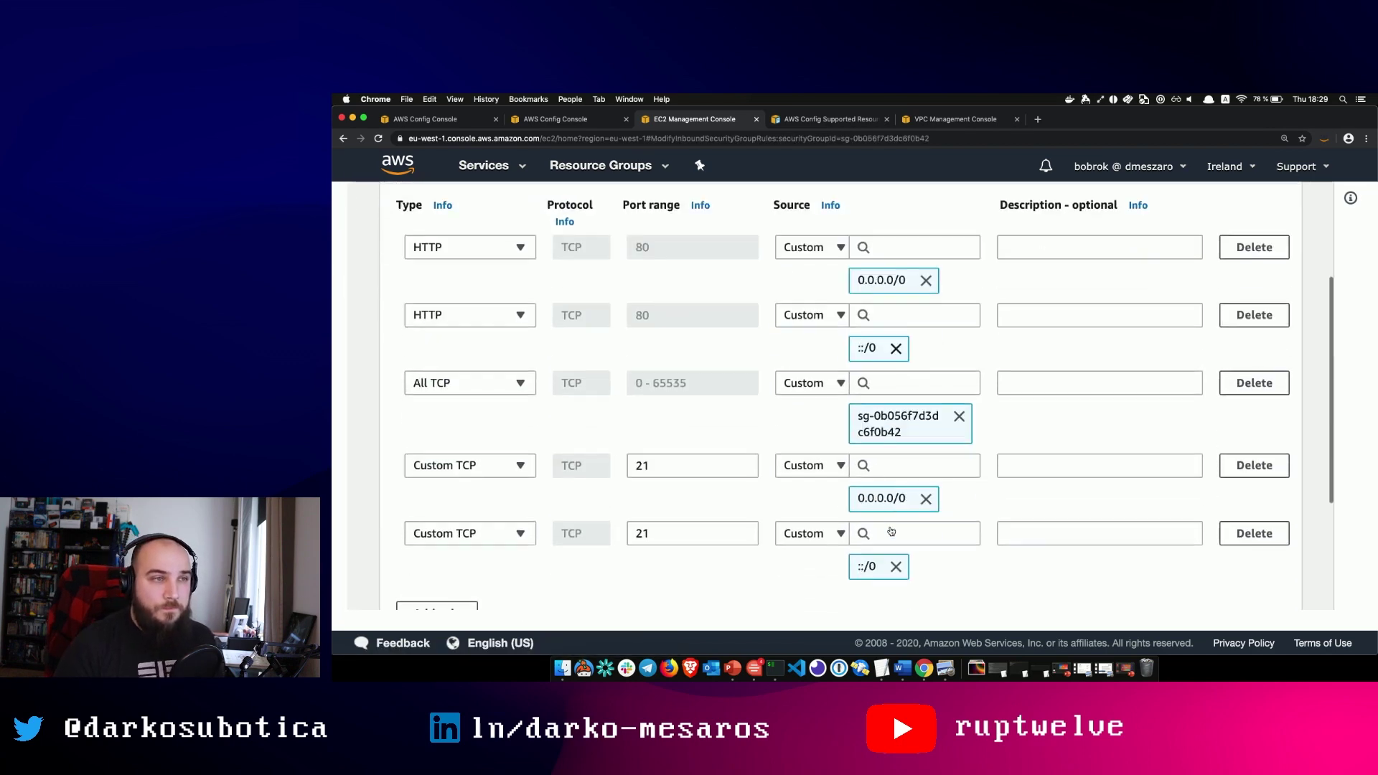
Step: Delete both custom TCP port 21 inbound rules, for sources 0.0.0.0/0 and ::/0, and save the rules
left_click(1254, 441)
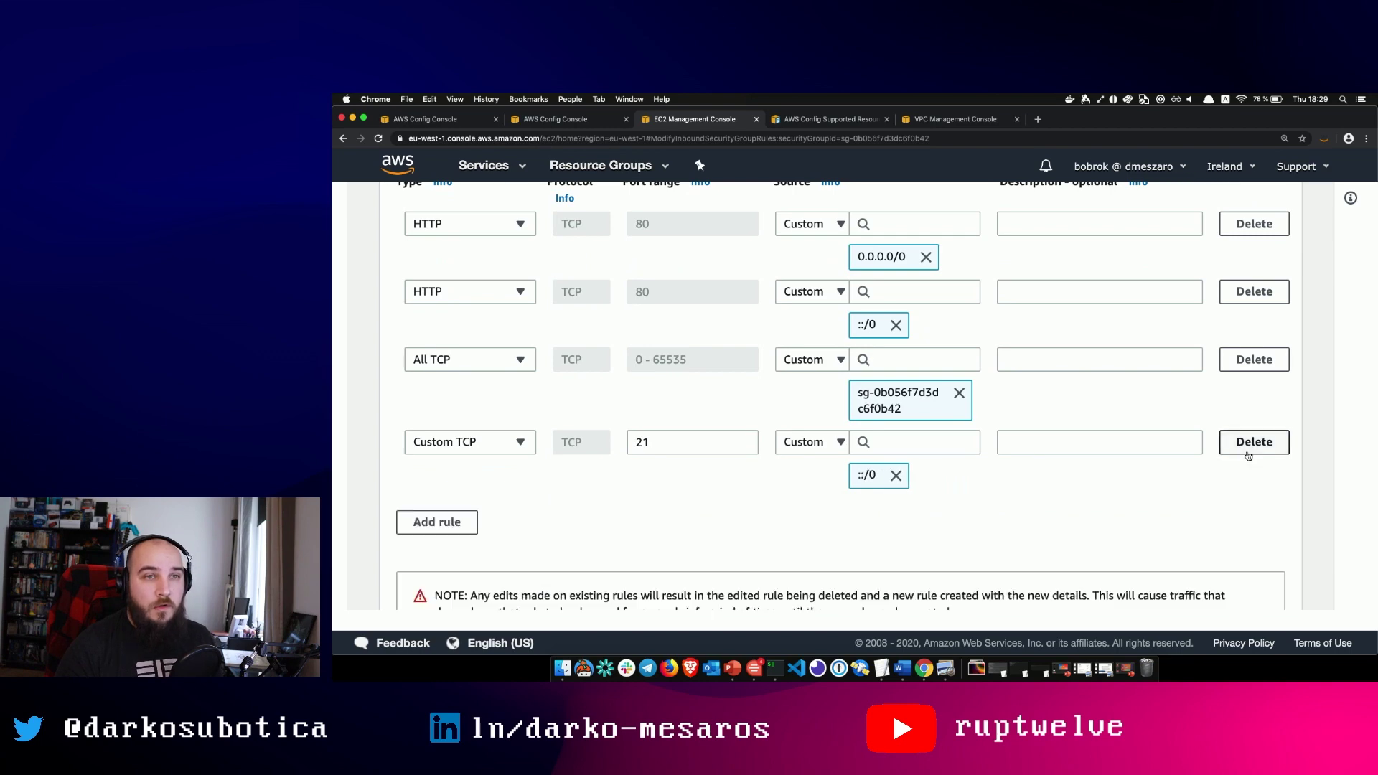
left_click(1254, 441)
scroll(1171, 443, "up", 5)
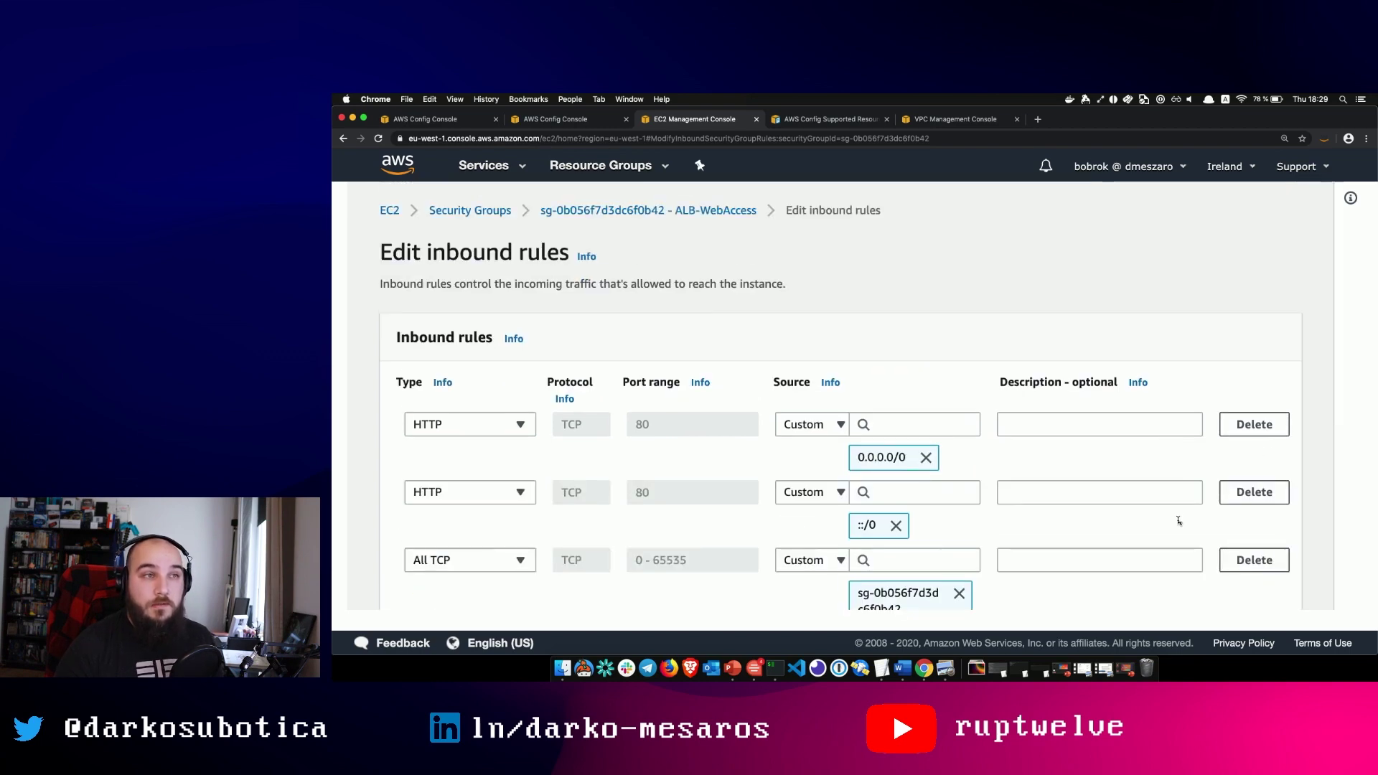
scroll(1152, 501, "down", 6)
left_click(1252, 583)
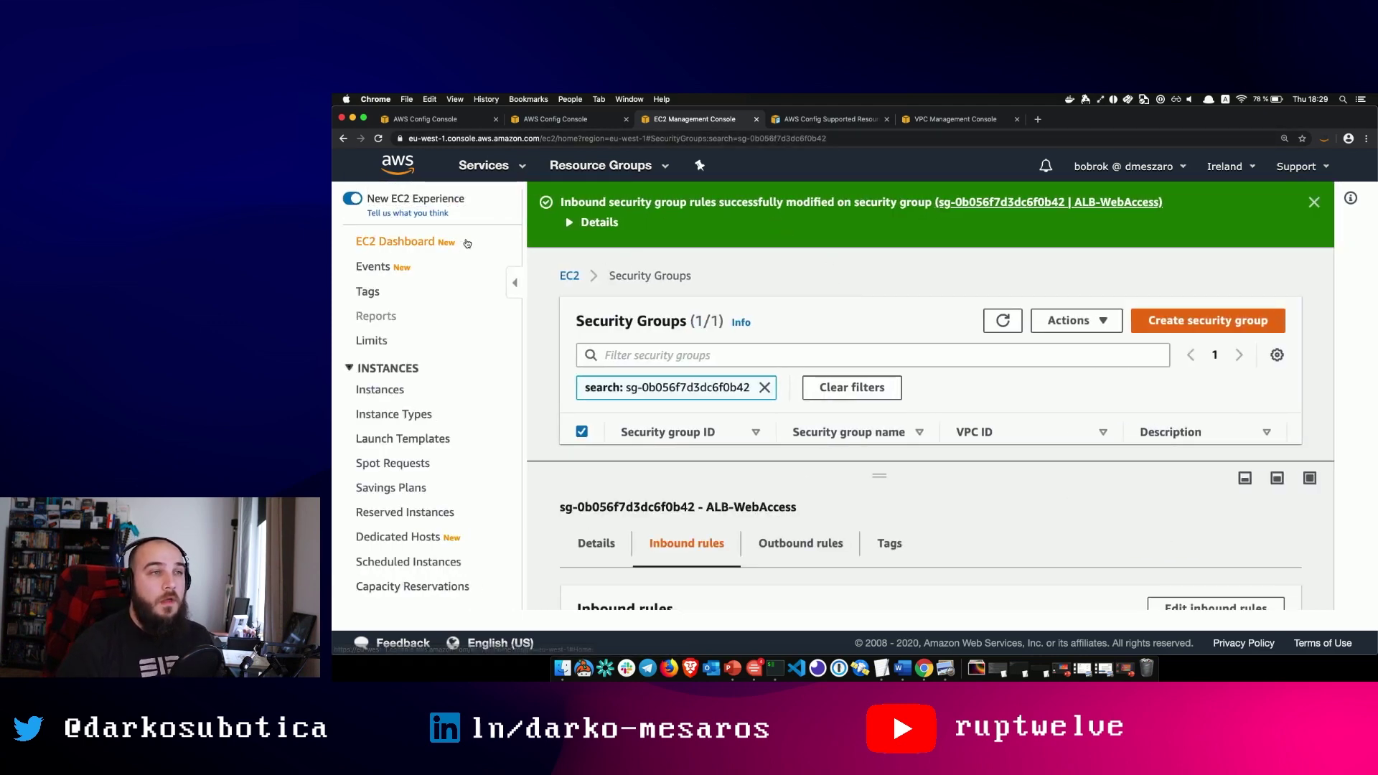
Step: Return to the security group's AWS Config resource details and open remediation management for the restricted-common-ports-telnet rule
left_click(560, 122)
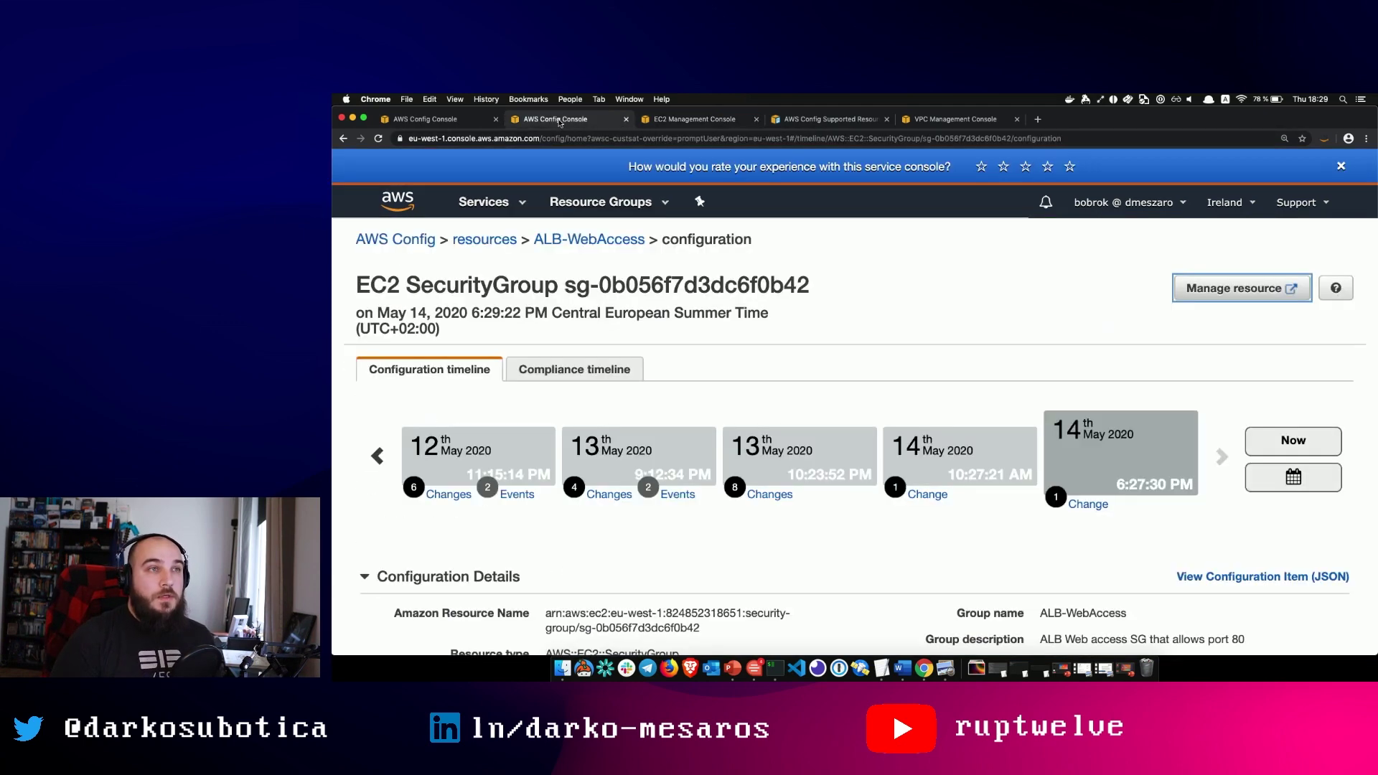
left_click(435, 122)
scroll(818, 395, "down", 5)
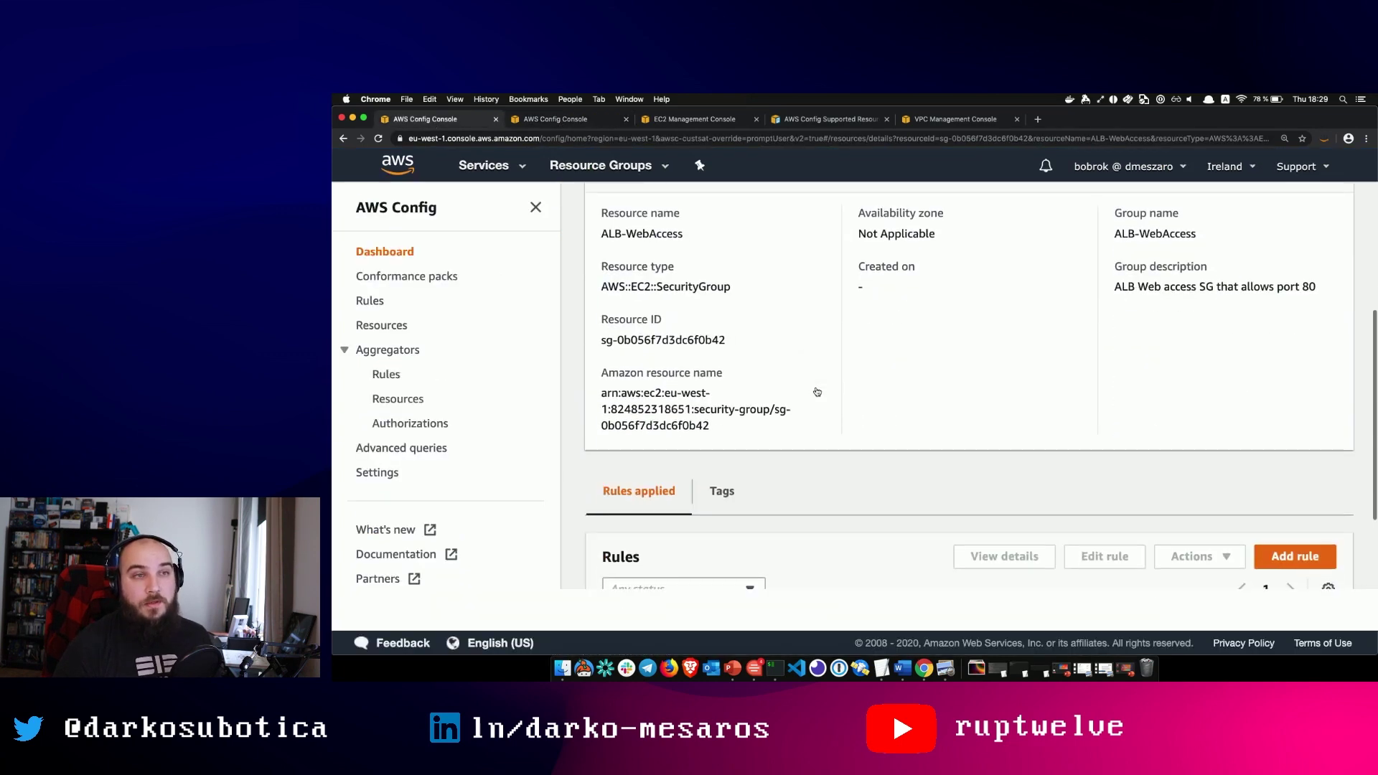
scroll(815, 392, "down", 2)
left_click(608, 540)
left_click(1206, 428)
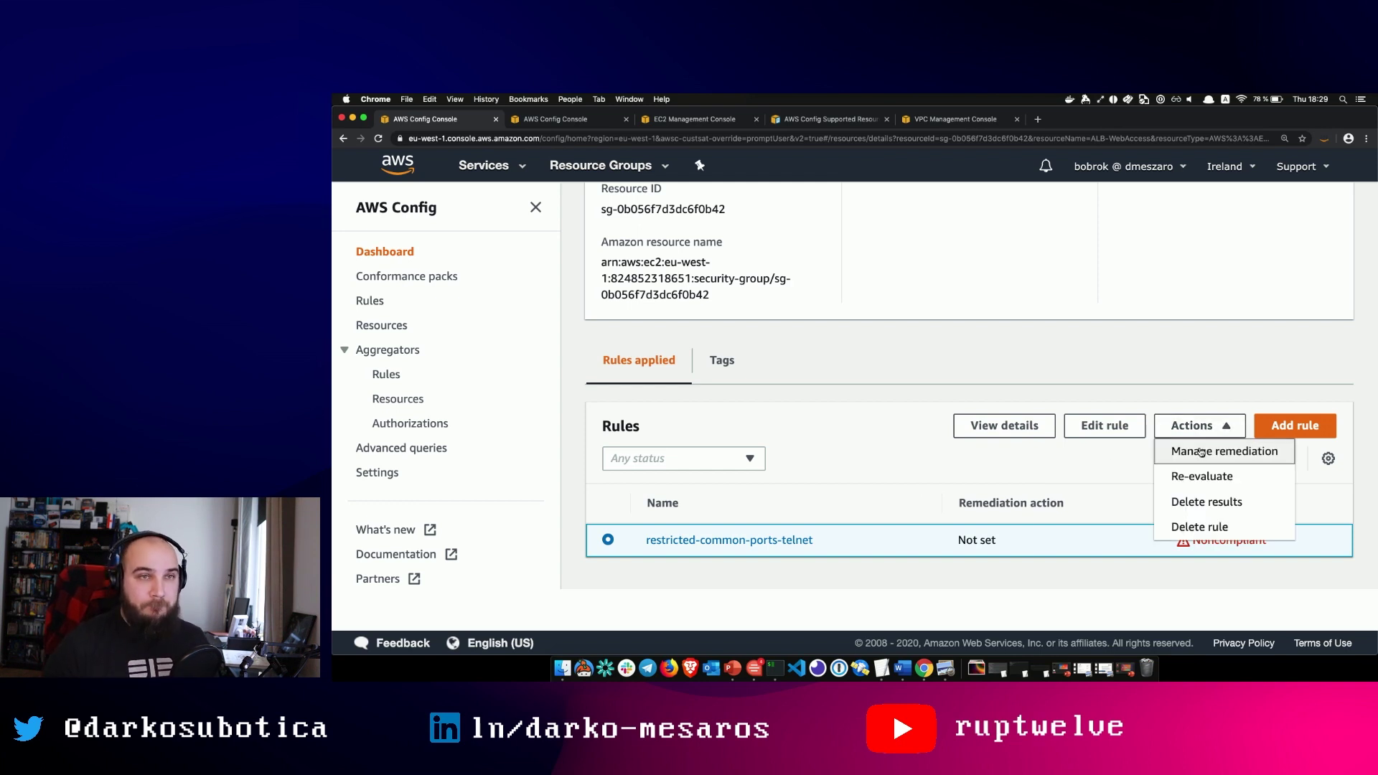
left_click(1202, 452)
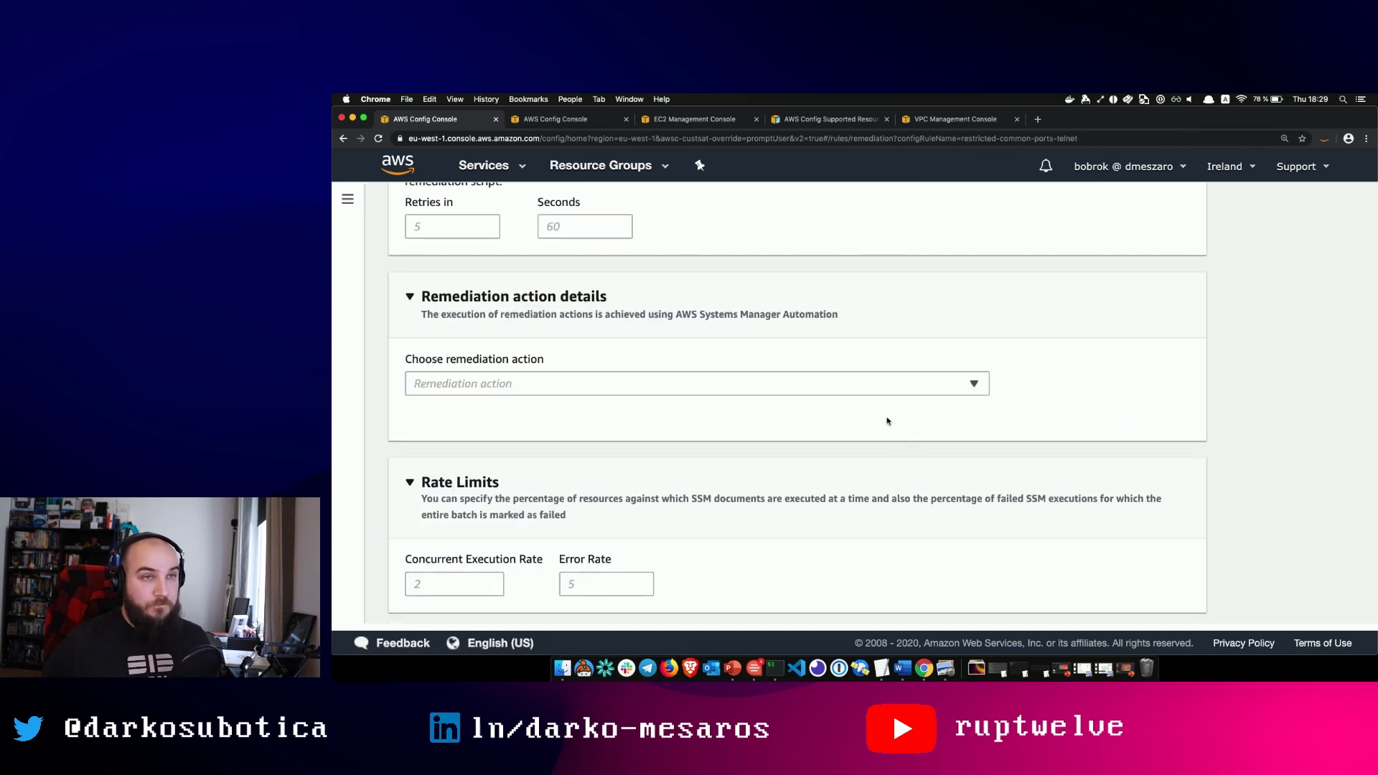
Step: Browse the available remediation actions for the rule and review the automatic and manual remediation methods
left_click(868, 393)
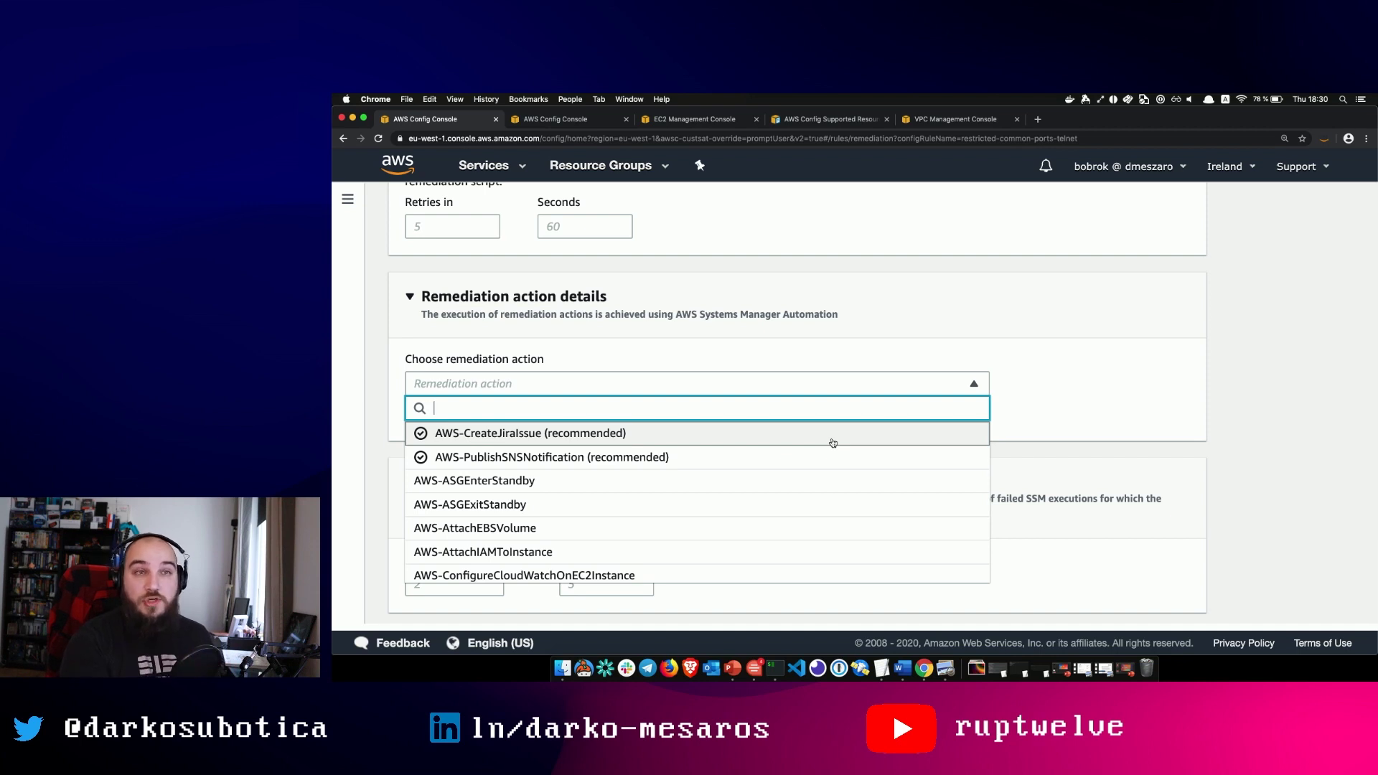
scroll(833, 460, "down", 5)
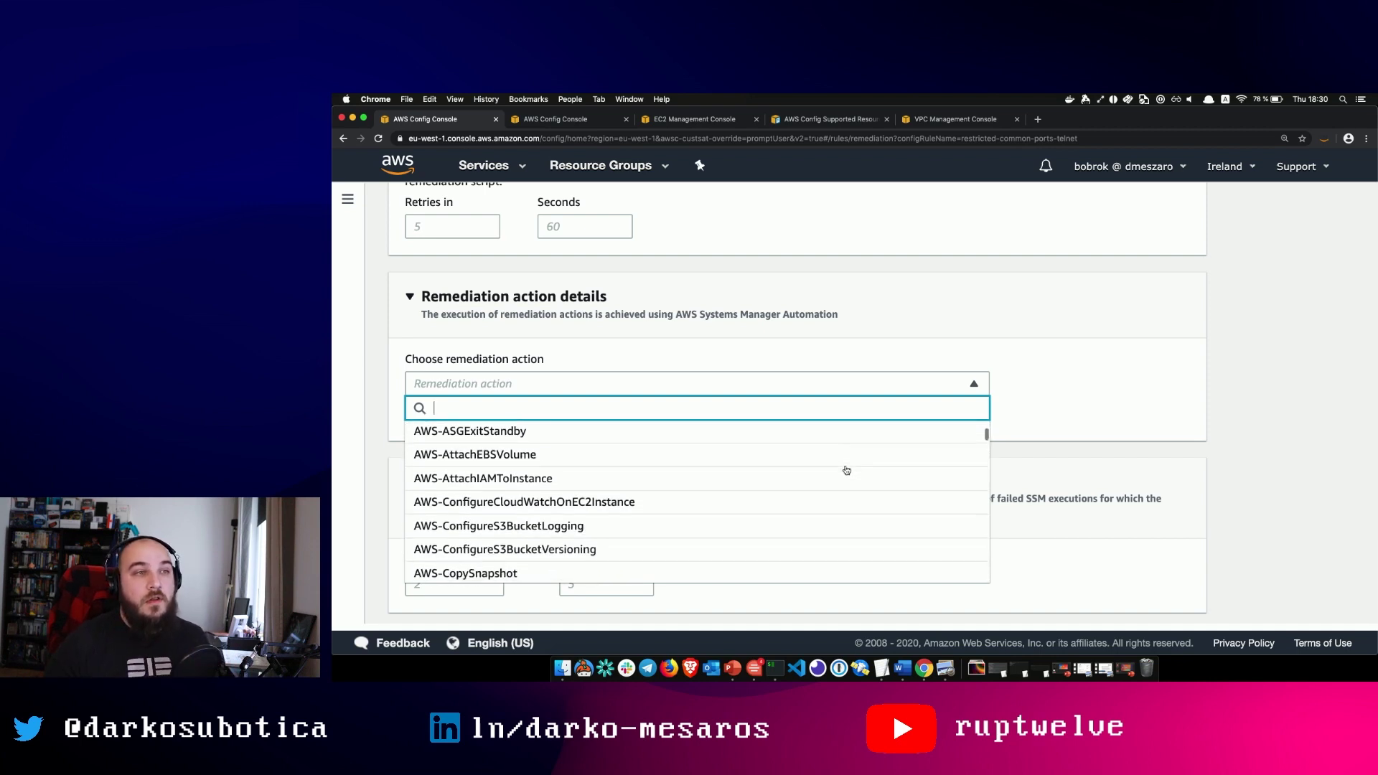
scroll(778, 516, "down", 9)
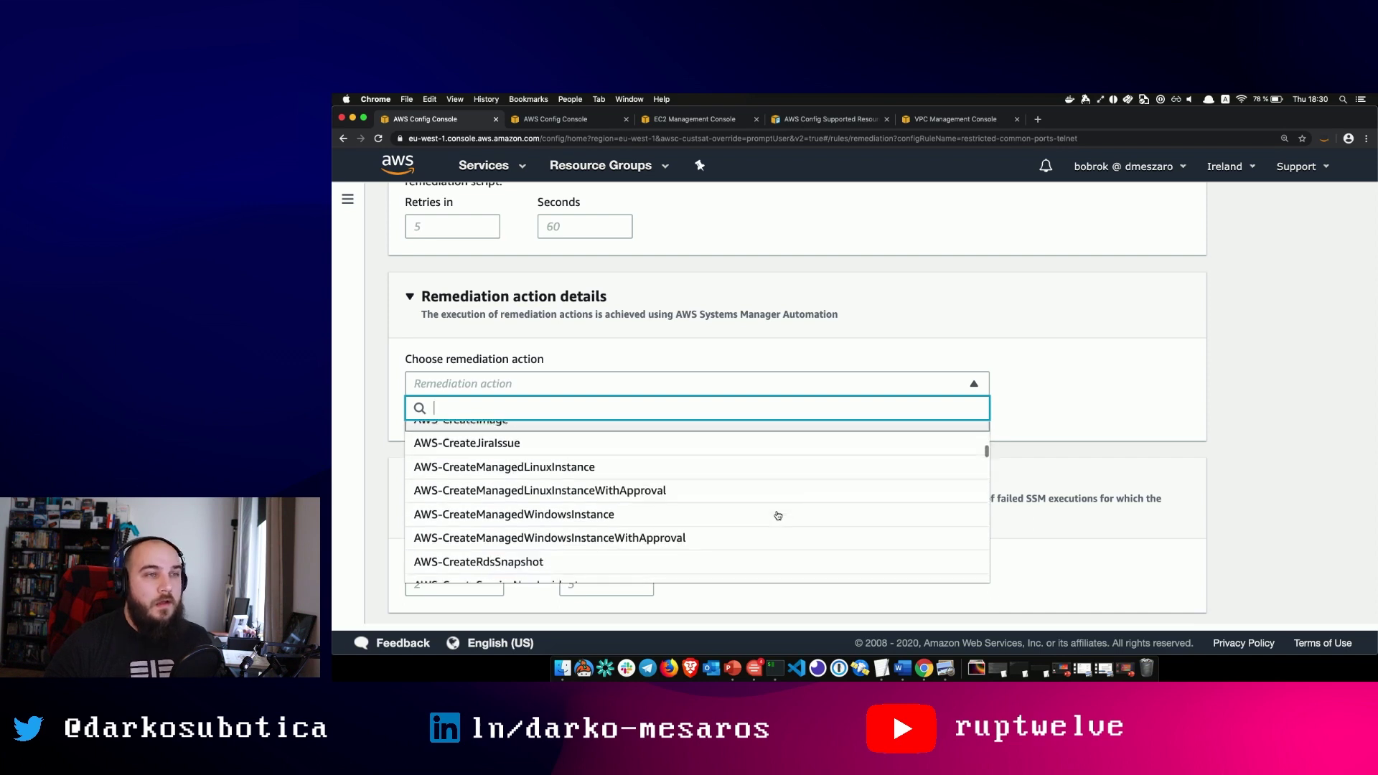
scroll(758, 542, "down", 5)
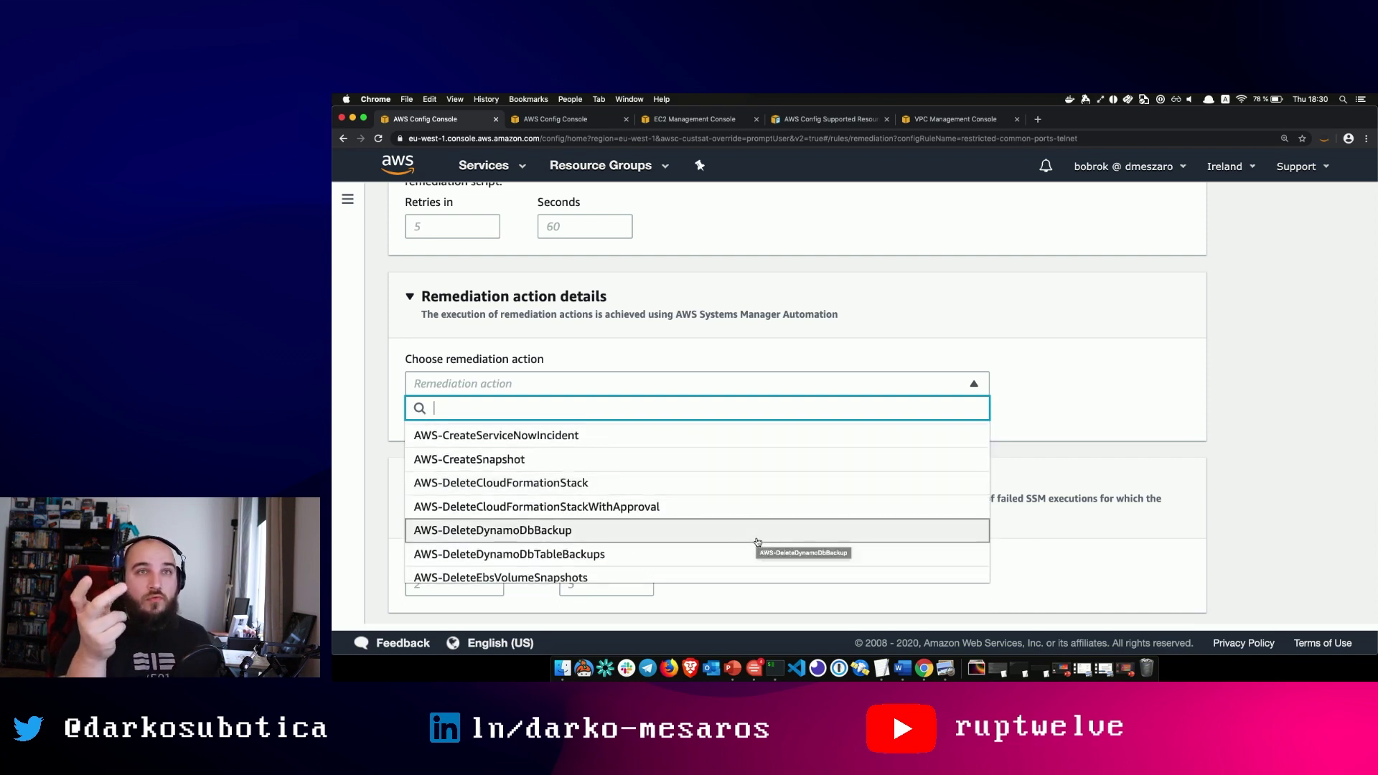
scroll(750, 549, "down", 5)
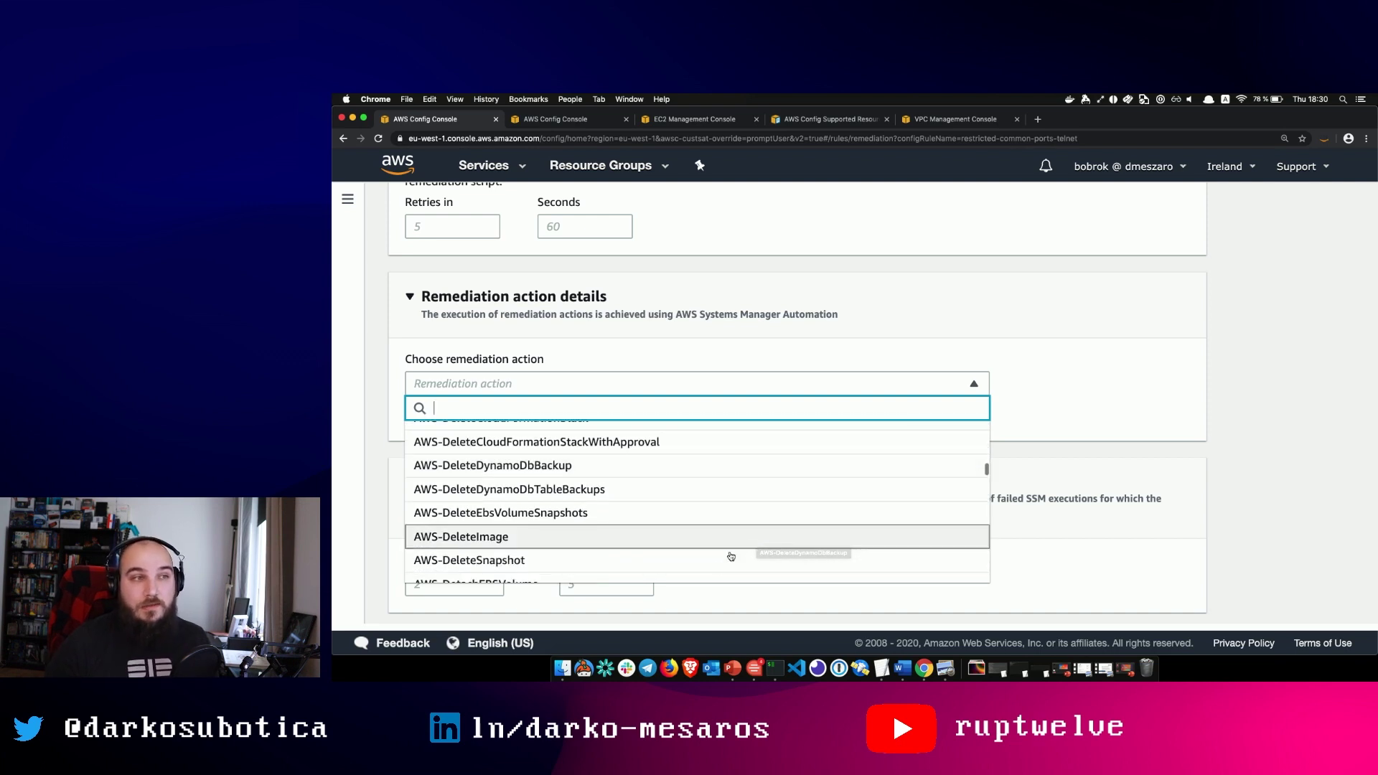
scroll(716, 574, "down", 9)
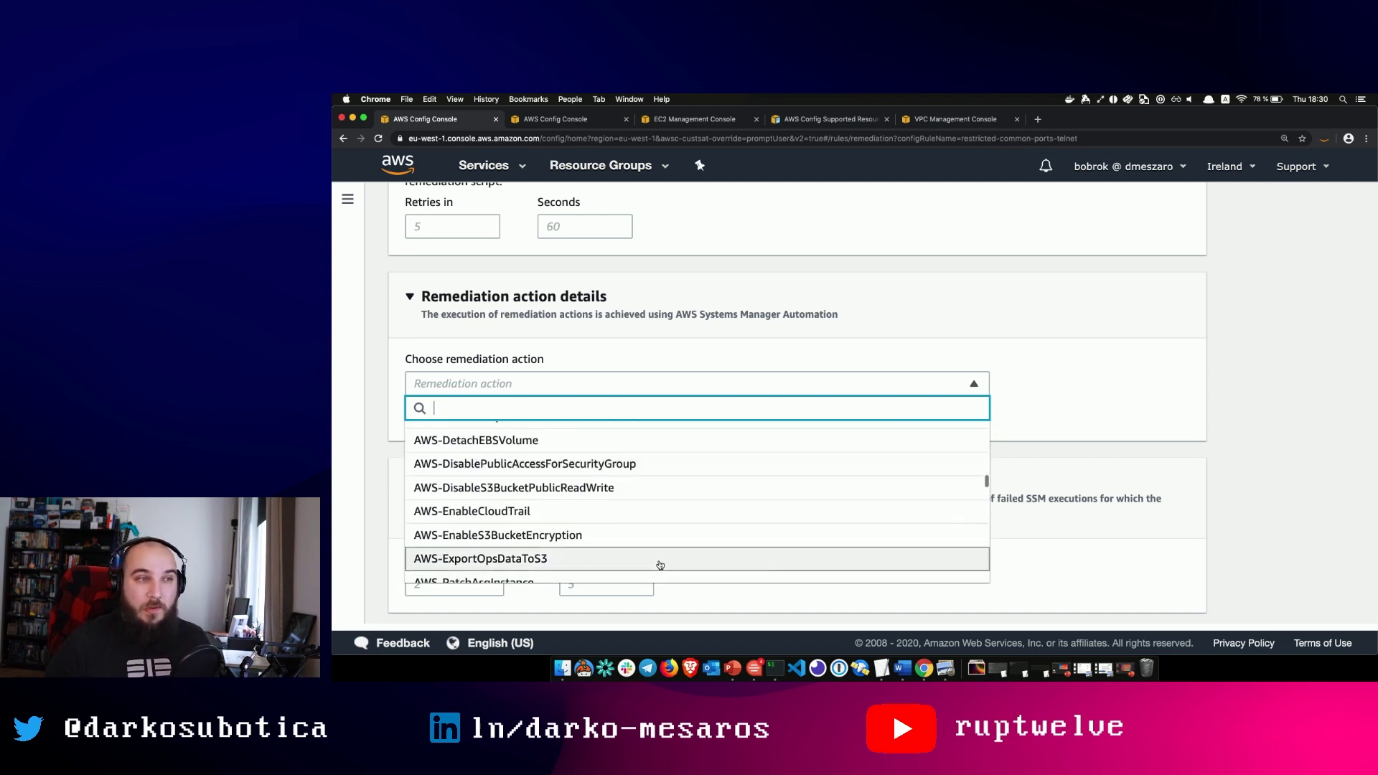
left_click(962, 357)
scroll(967, 352, "down", 5)
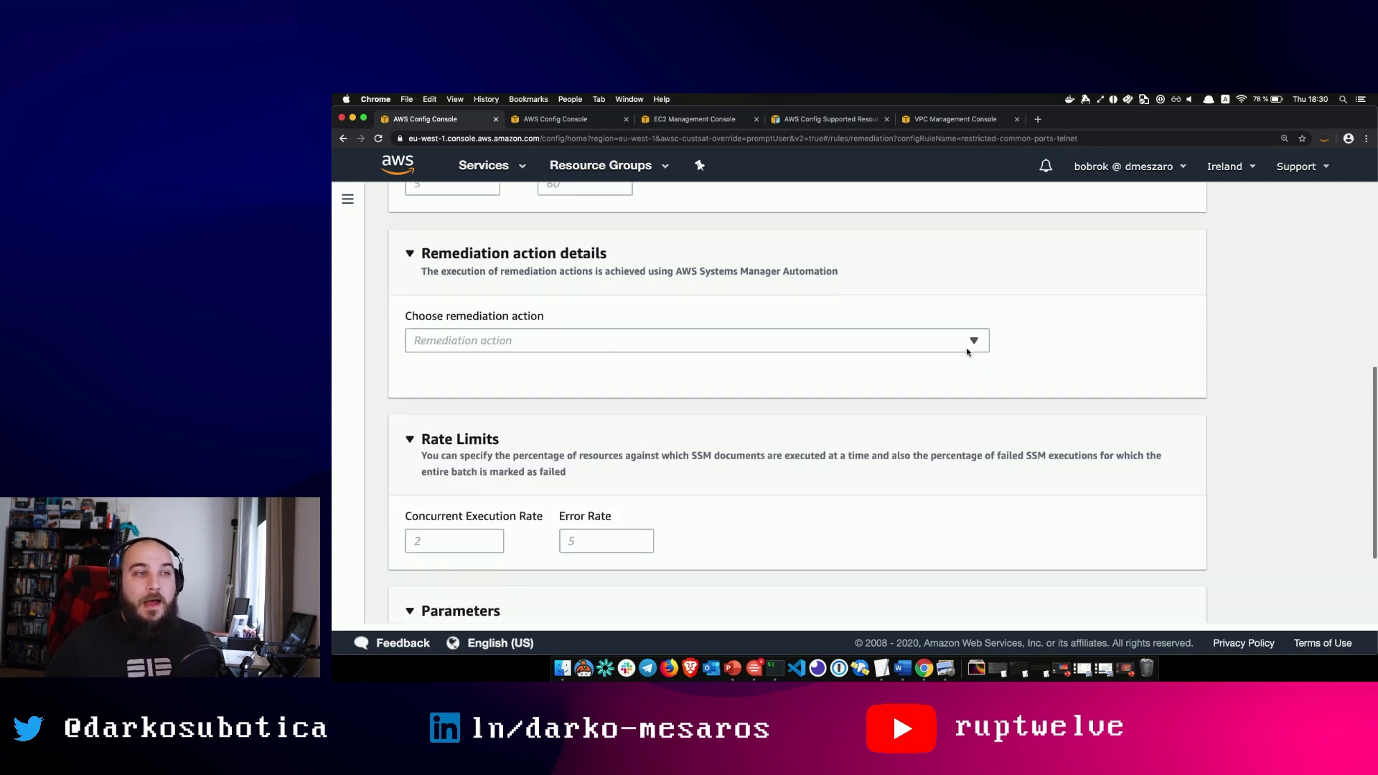
scroll(967, 353, "up", 10)
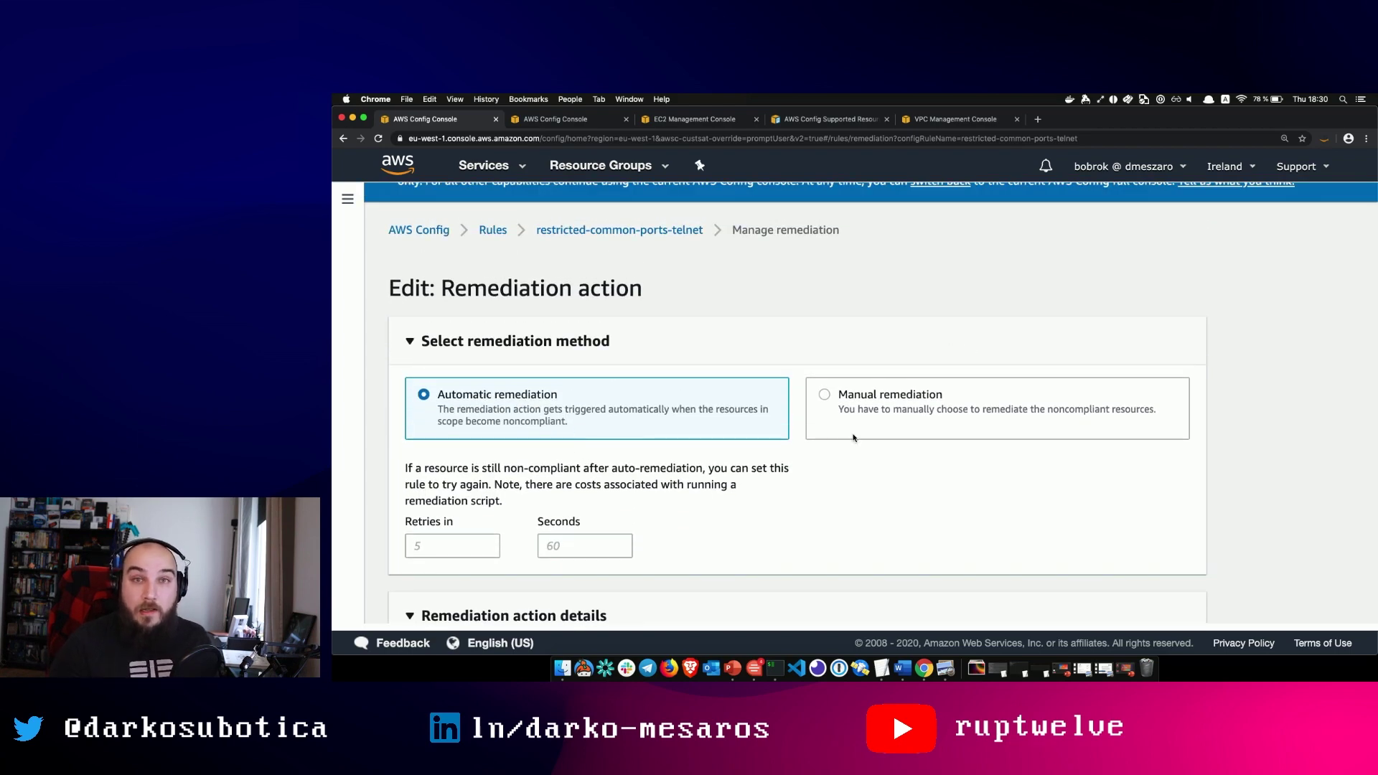
scroll(881, 409, "down", 3)
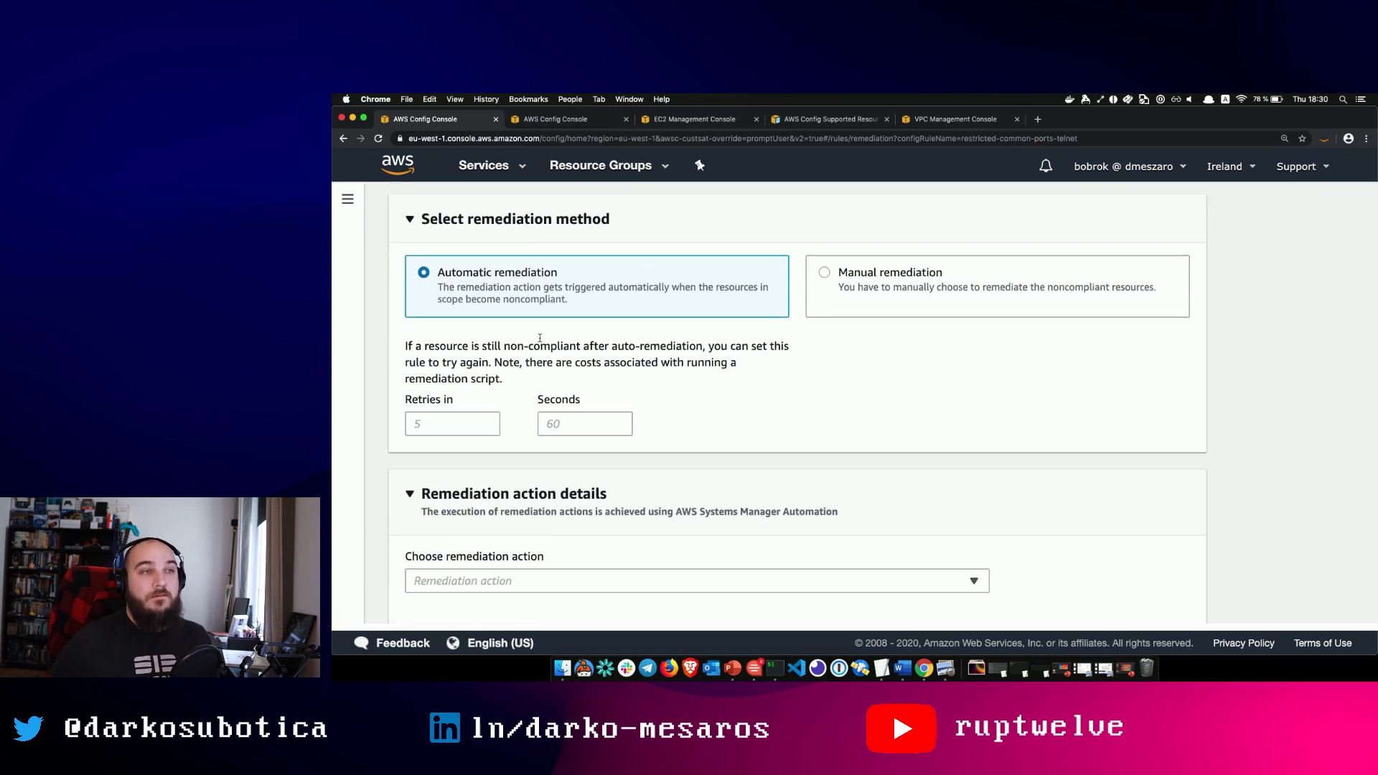
scroll(537, 337, "down", 3)
Step: Choose AWS-ConfigureS3BucketLogging as the remediation action and review the parameters it requires
left_click(533, 488)
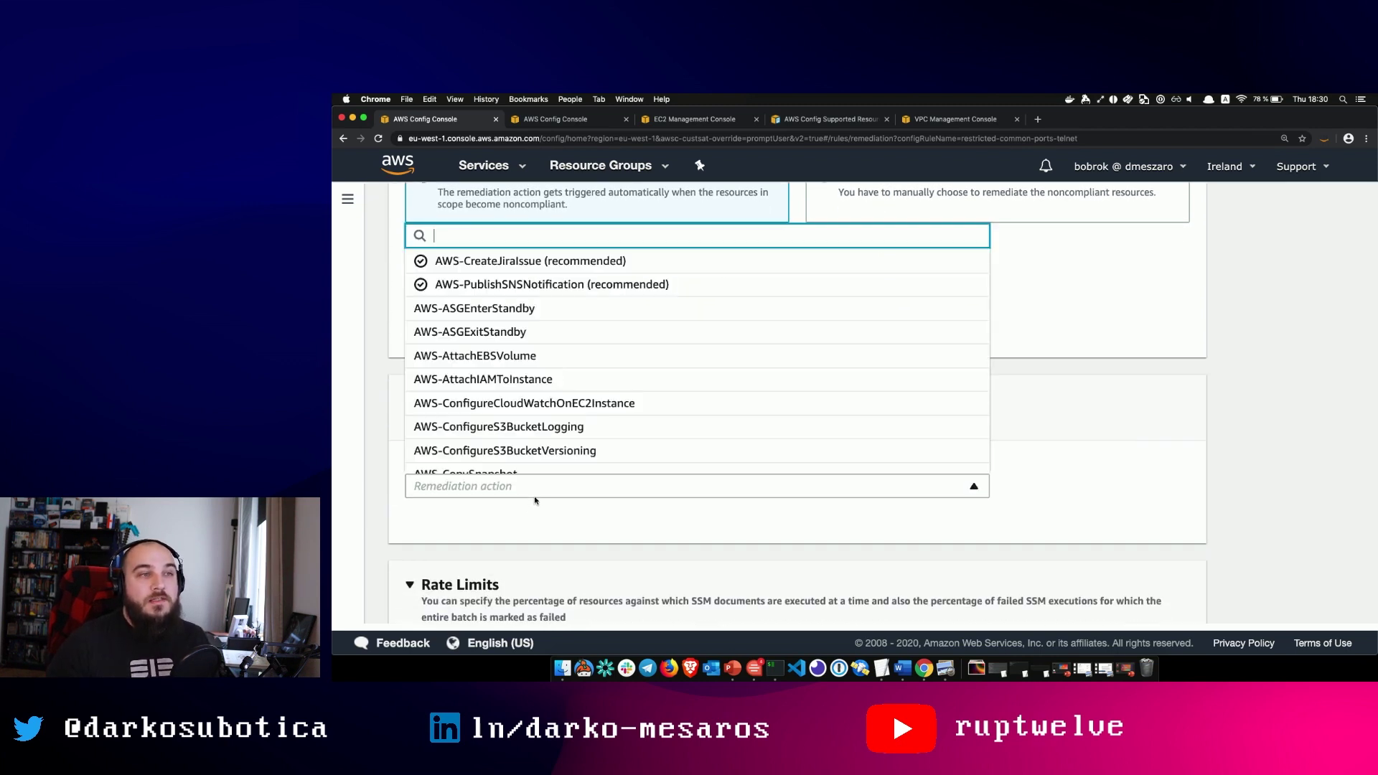
left_click(507, 437)
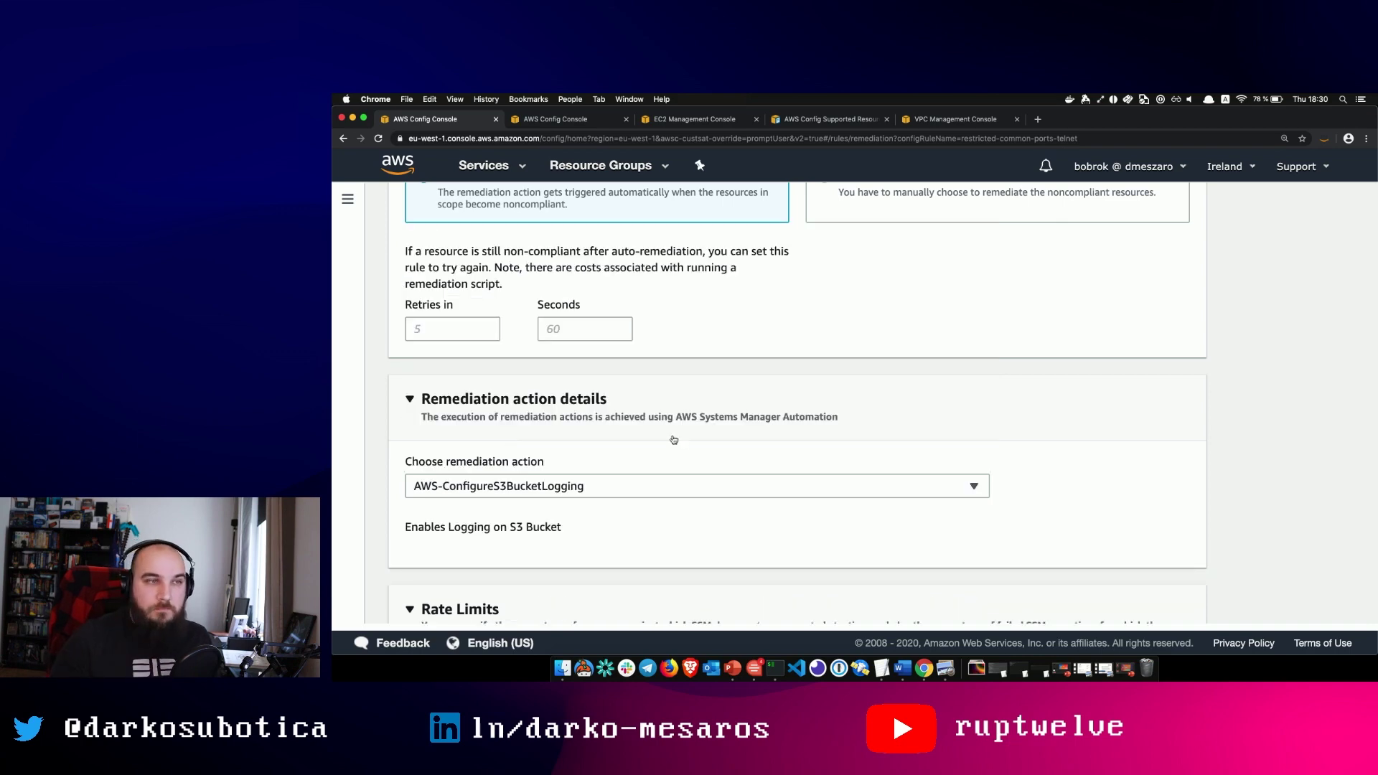
scroll(687, 439, "down", 2)
scroll(688, 444, "down", 10)
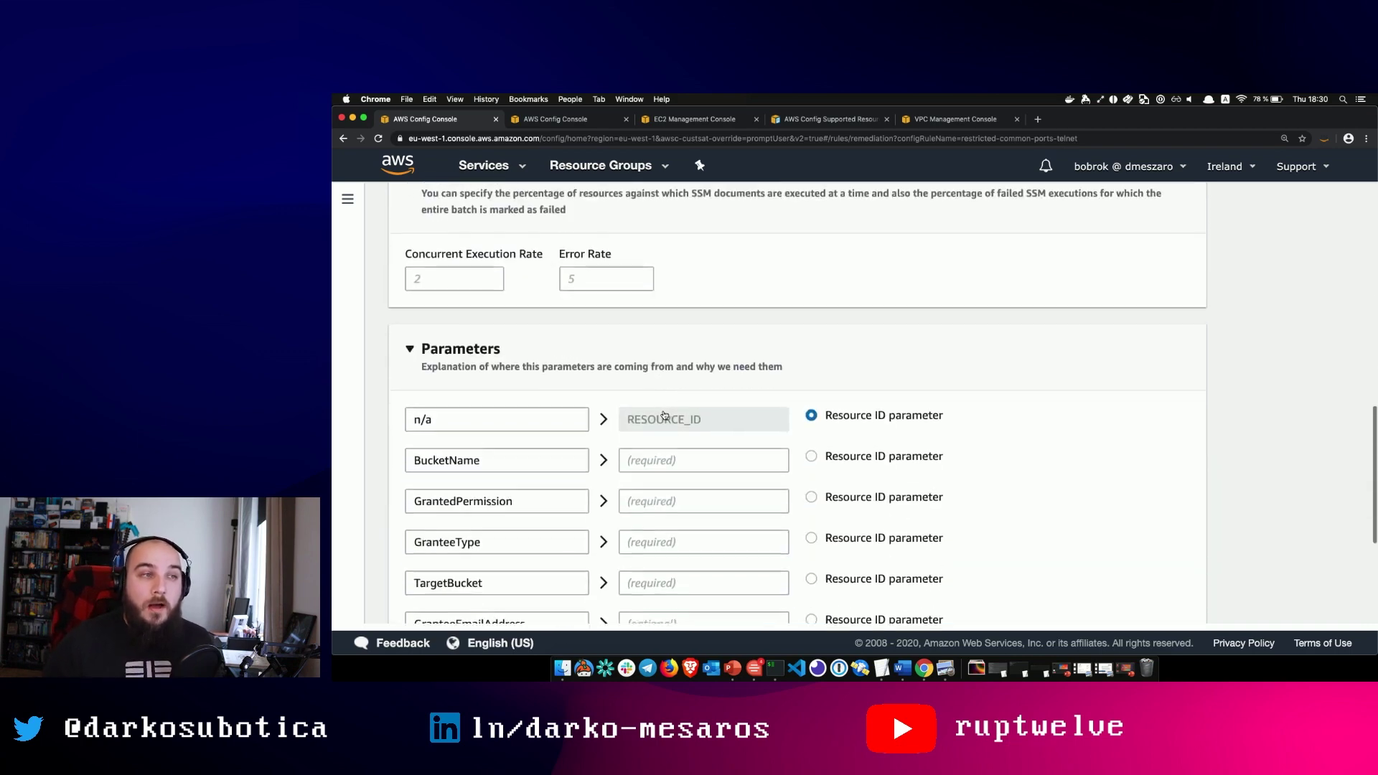
scroll(922, 479, "down", 3)
scroll(927, 481, "up", 18)
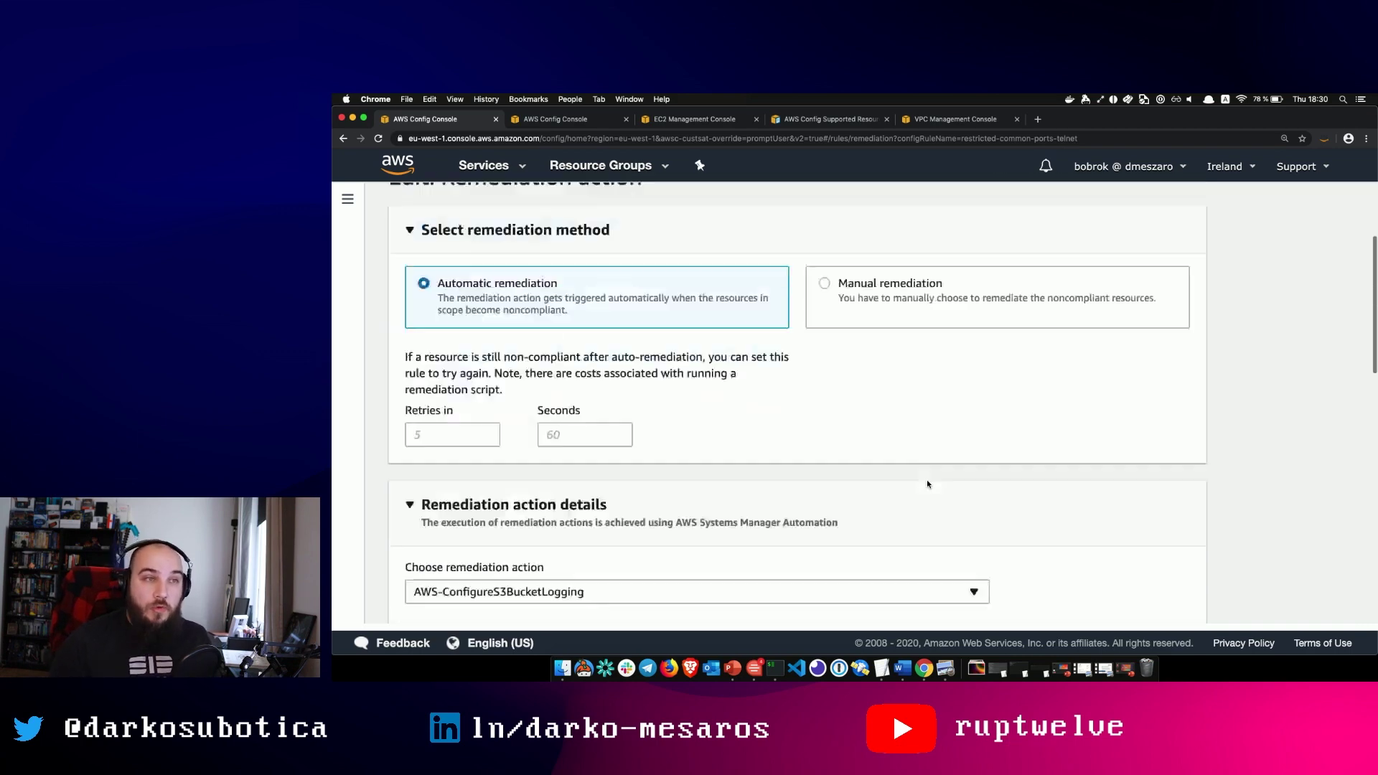
Step: Examine the remediation form's method, retry settings, action details, rate limits and parameters
scroll(928, 484, "up", 2)
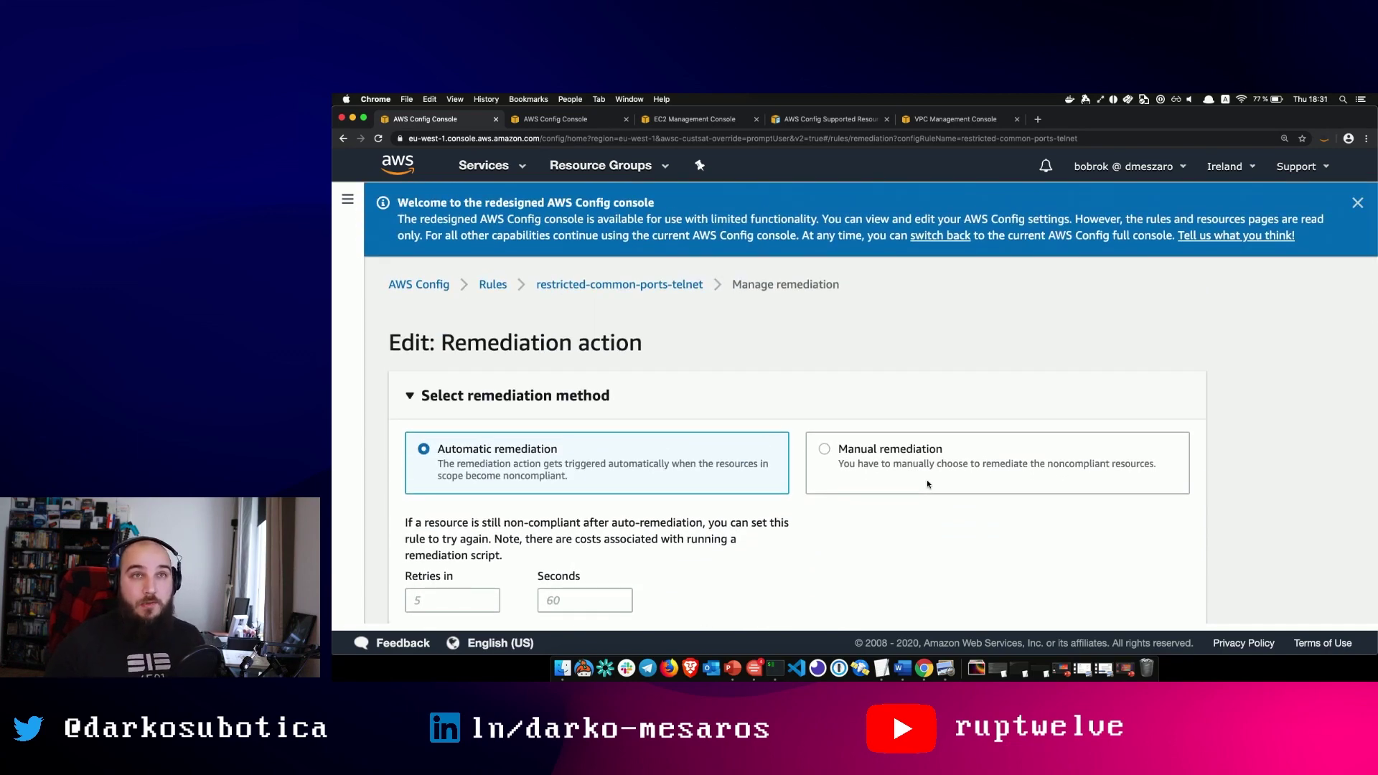
scroll(928, 485, "down", 3)
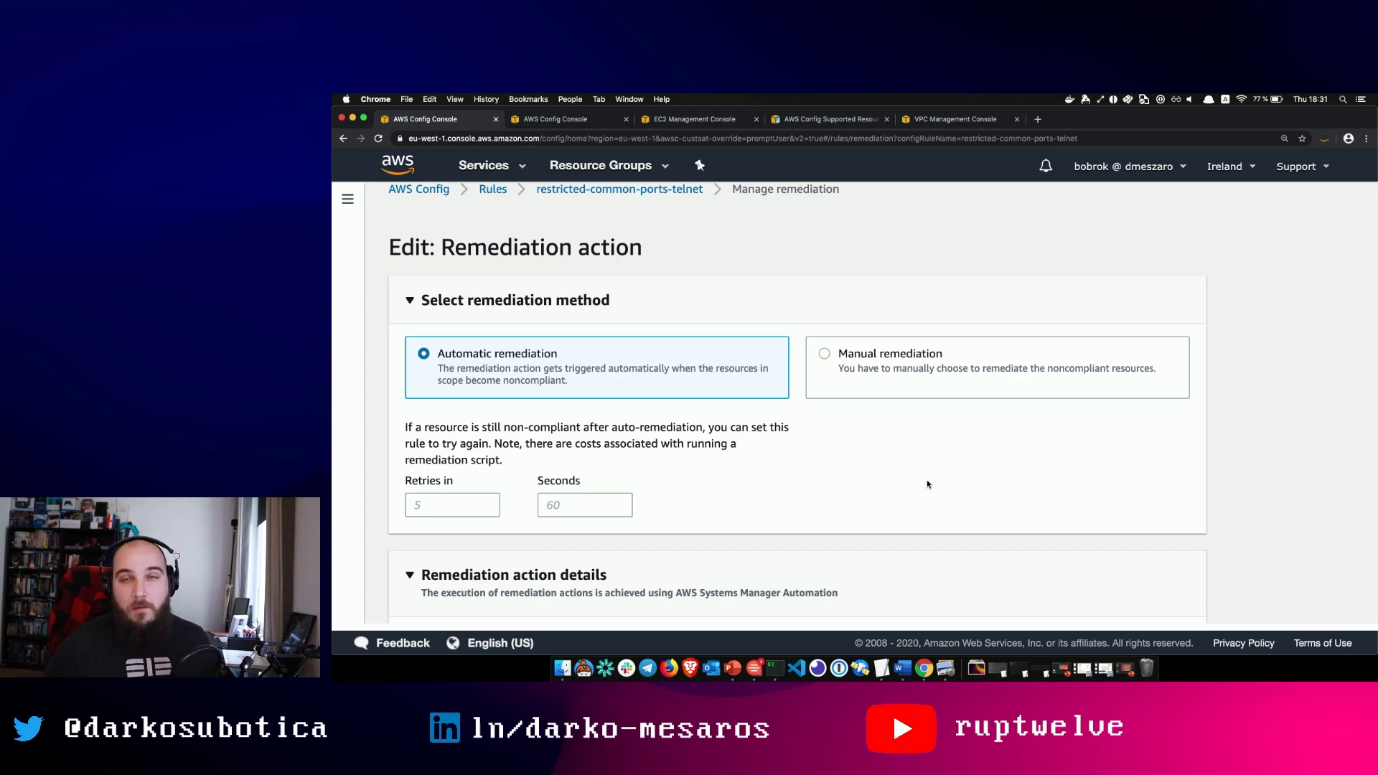
scroll(928, 484, "down", 15)
scroll(927, 484, "up", 10)
scroll(927, 485, "up", 6)
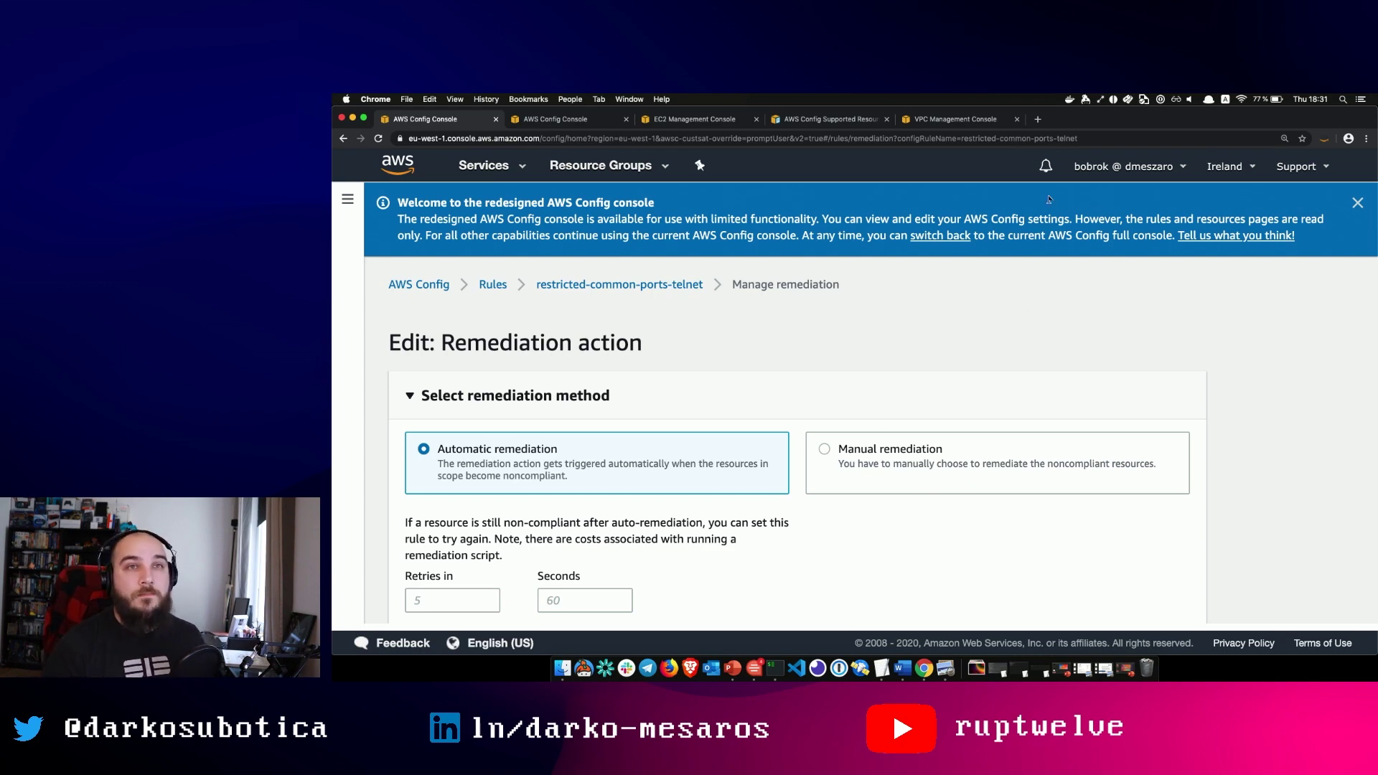
scroll(806, 334, "down", 6)
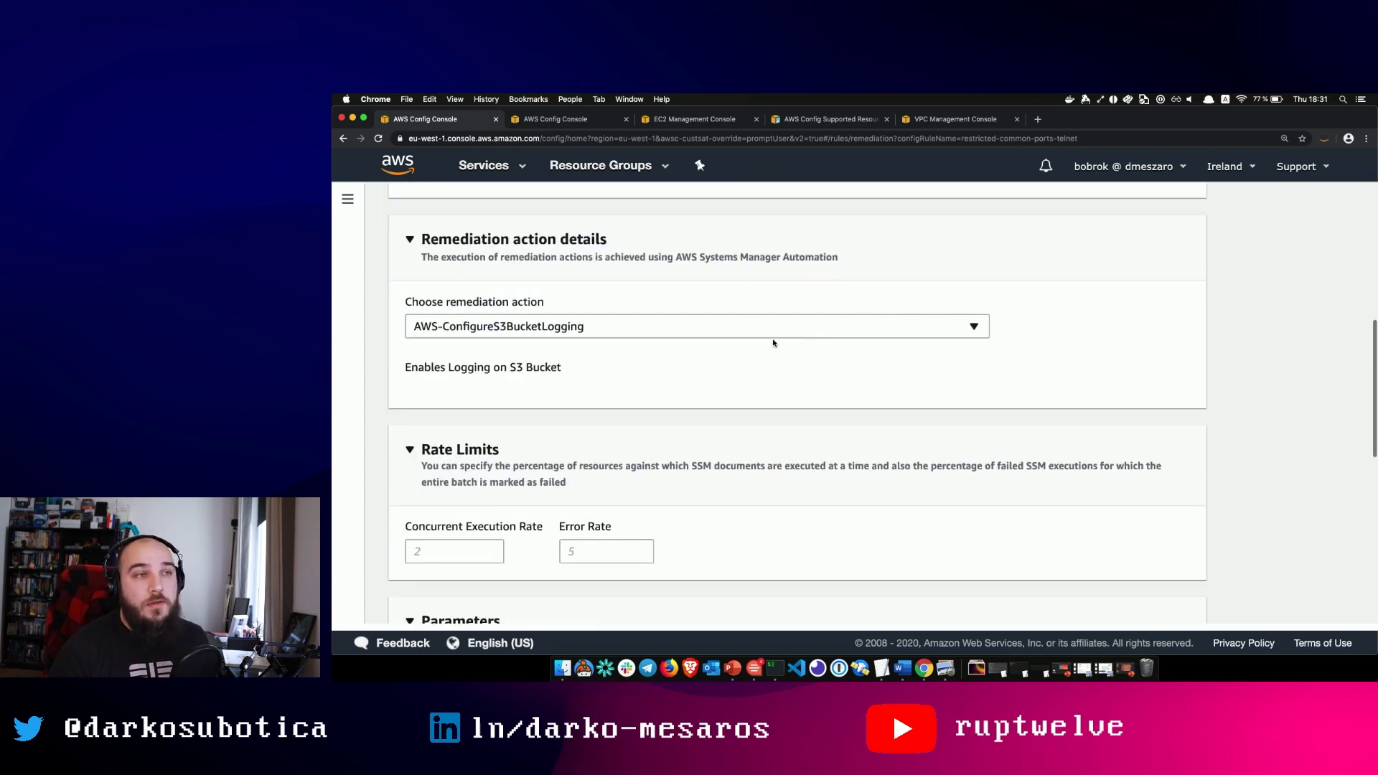
scroll(790, 339, "down", 5)
scroll(629, 271, "up", 11)
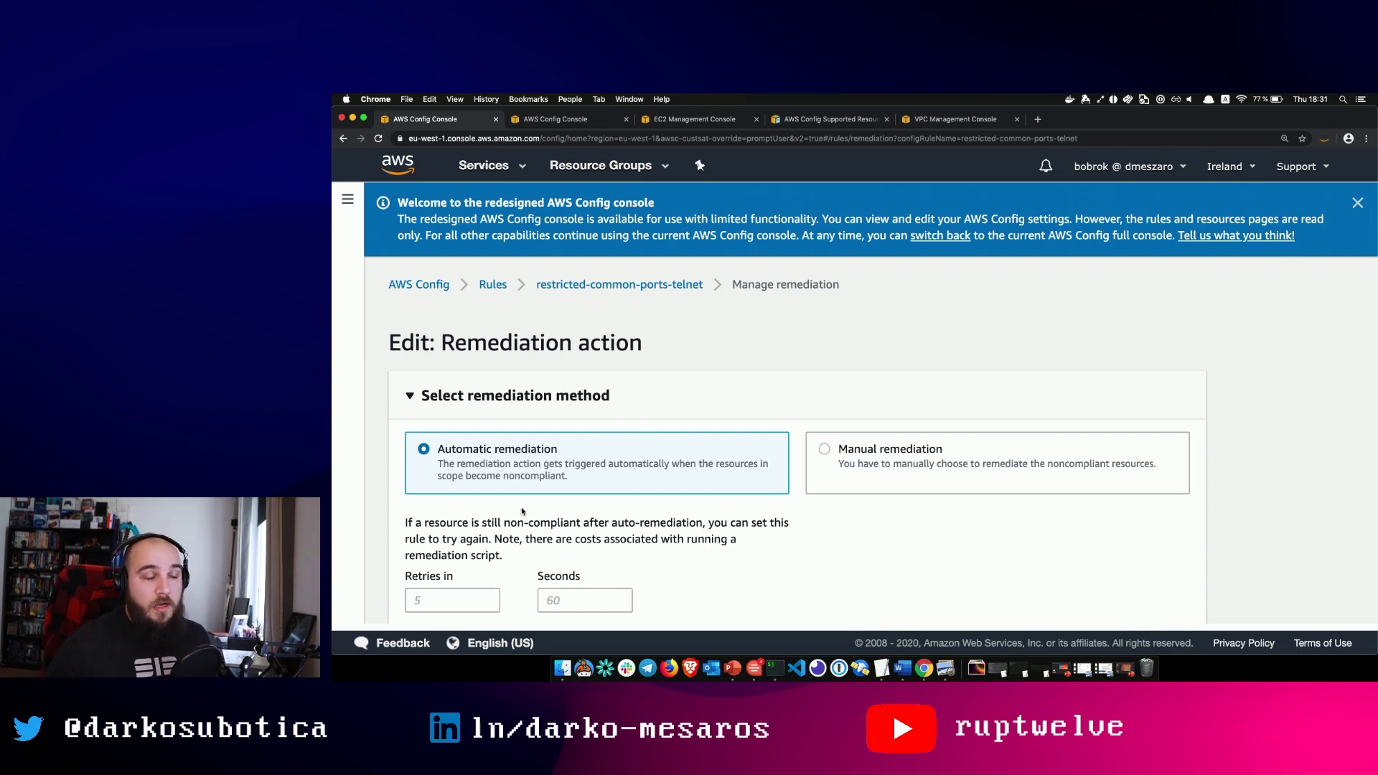
Step: Leave the remediation form unsaved and check compliance in the rules list and on the refreshed AWS Config dashboard
left_click(492, 285)
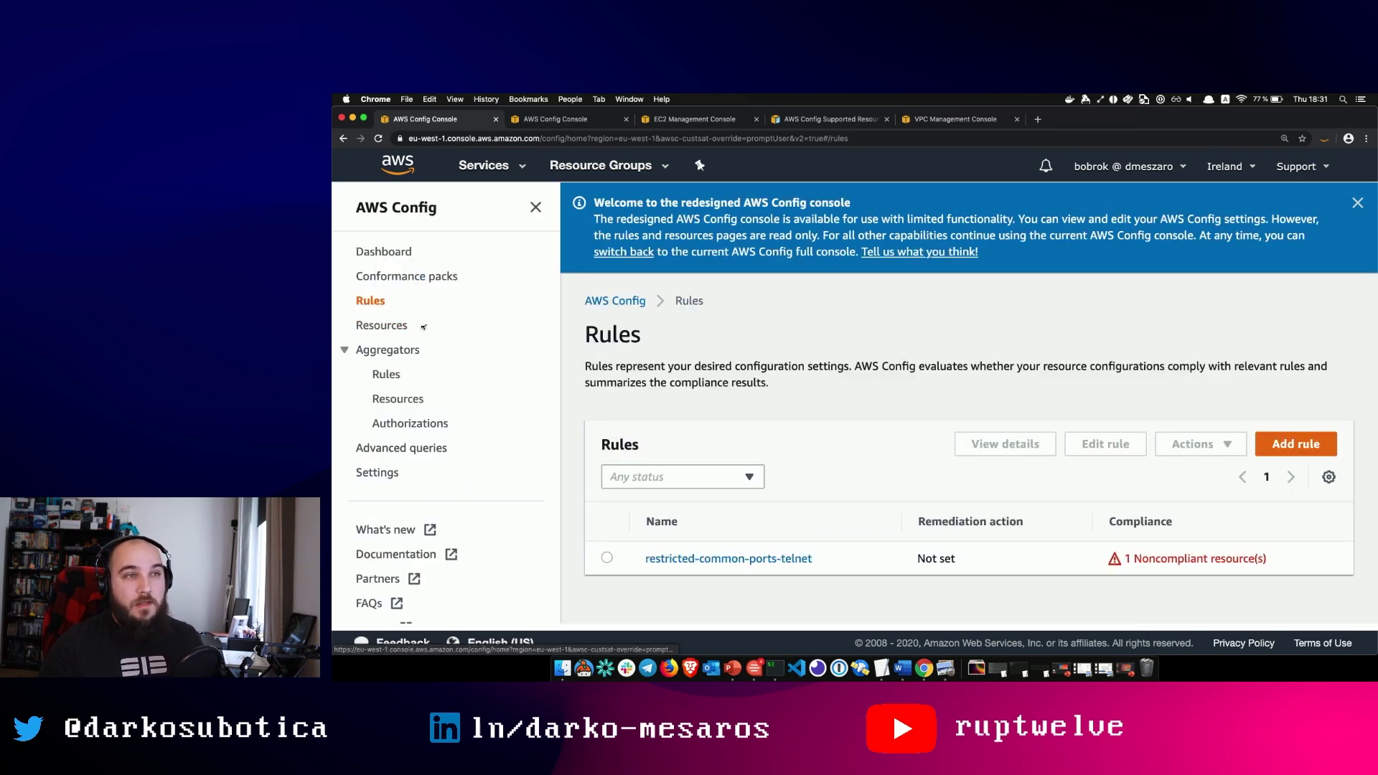
scroll(514, 495, "down", 1)
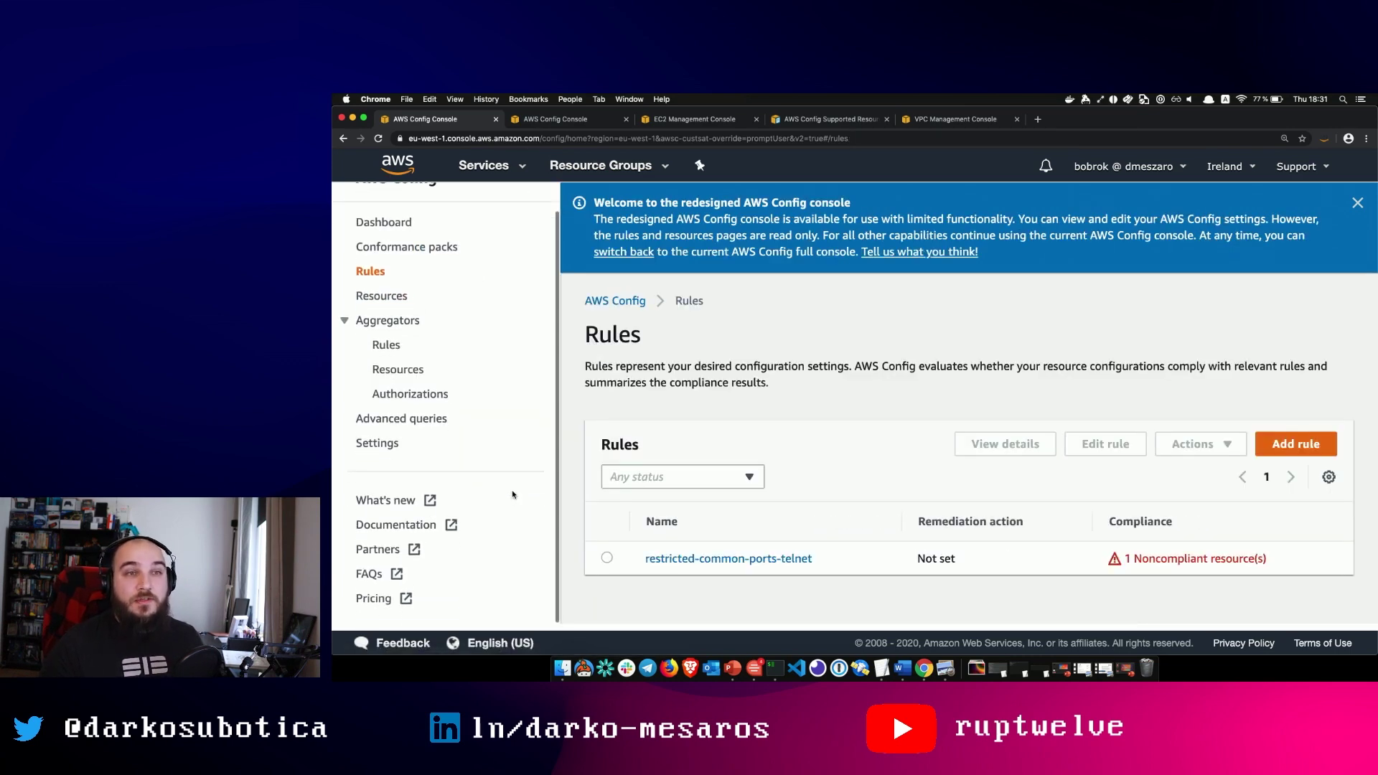
left_click(378, 225)
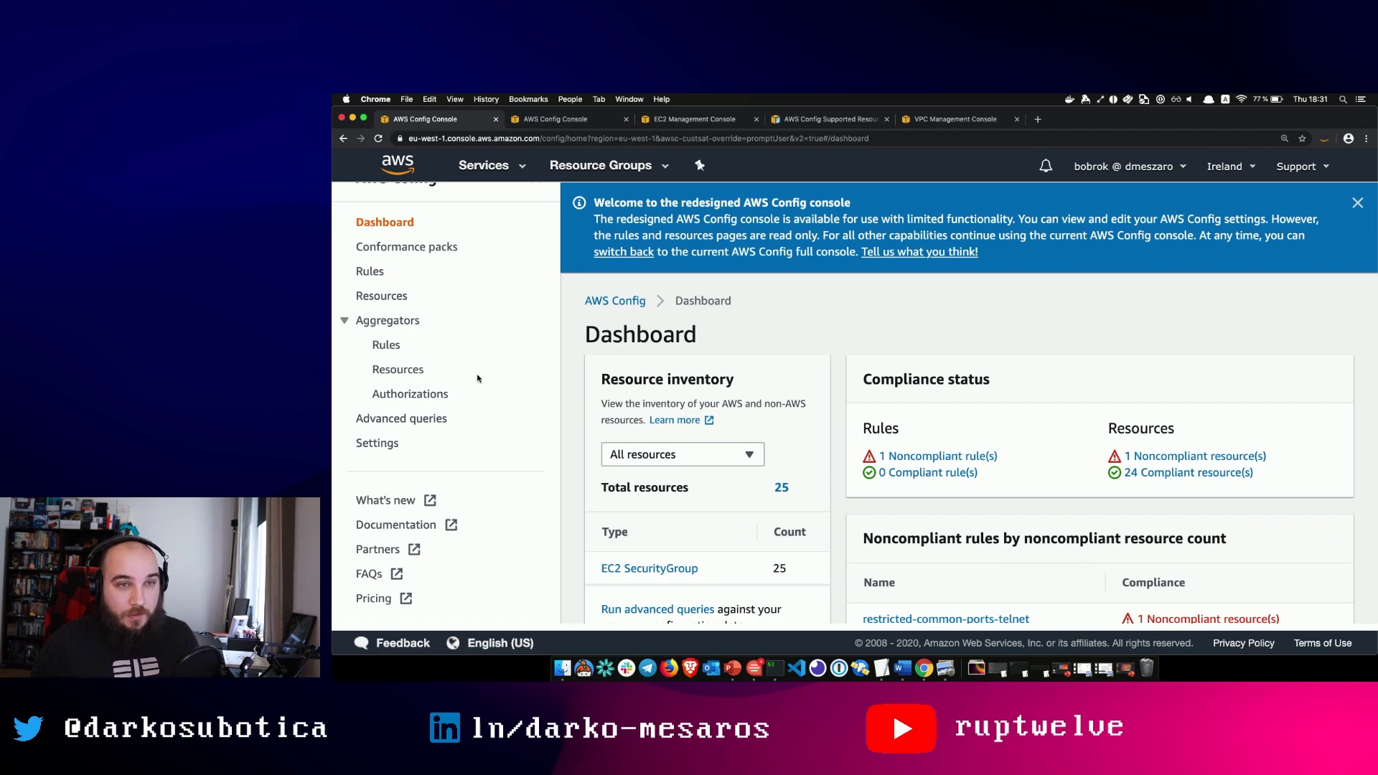
key("super+r")
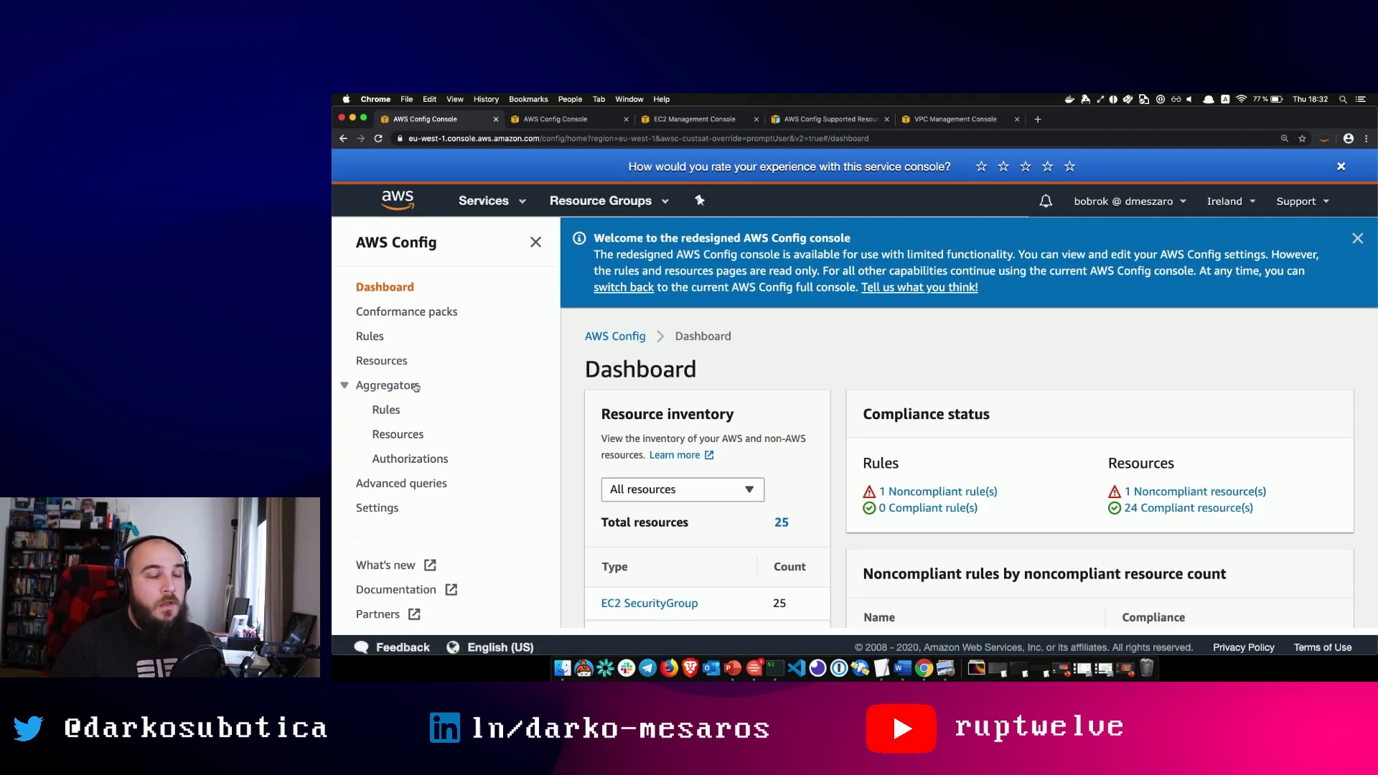
left_click(370, 337)
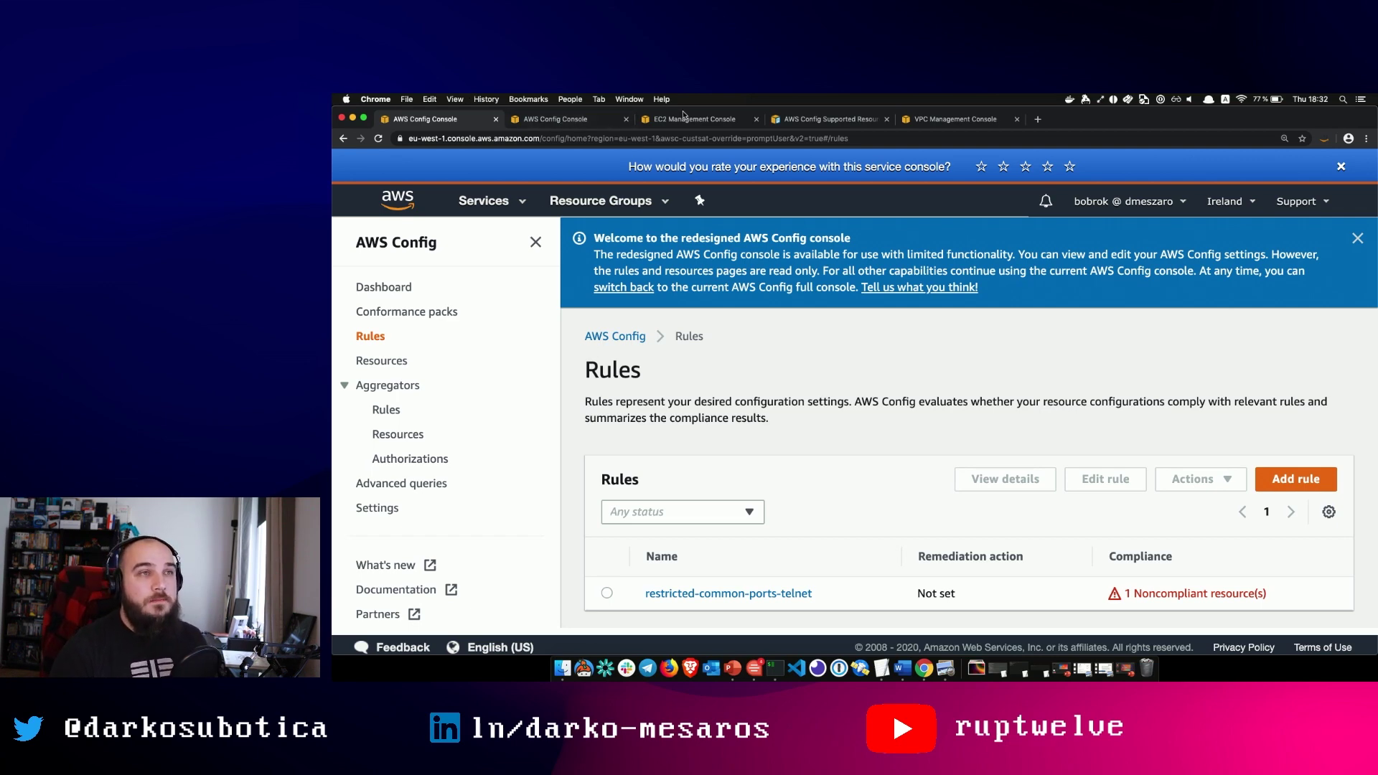
Step: Switch from the EC2 security group page to the Lambda service and start creating a new function
left_click(707, 120)
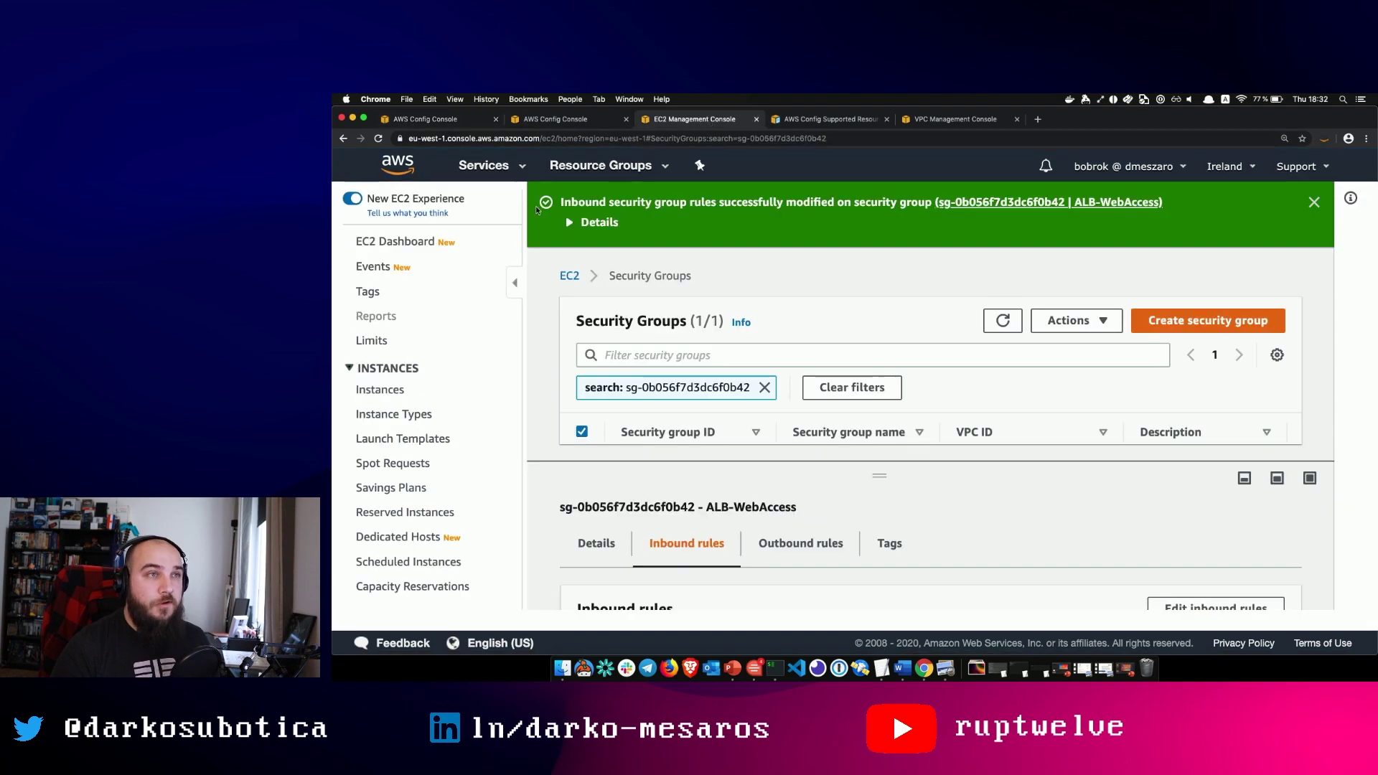
left_click(493, 171)
type("lambda")
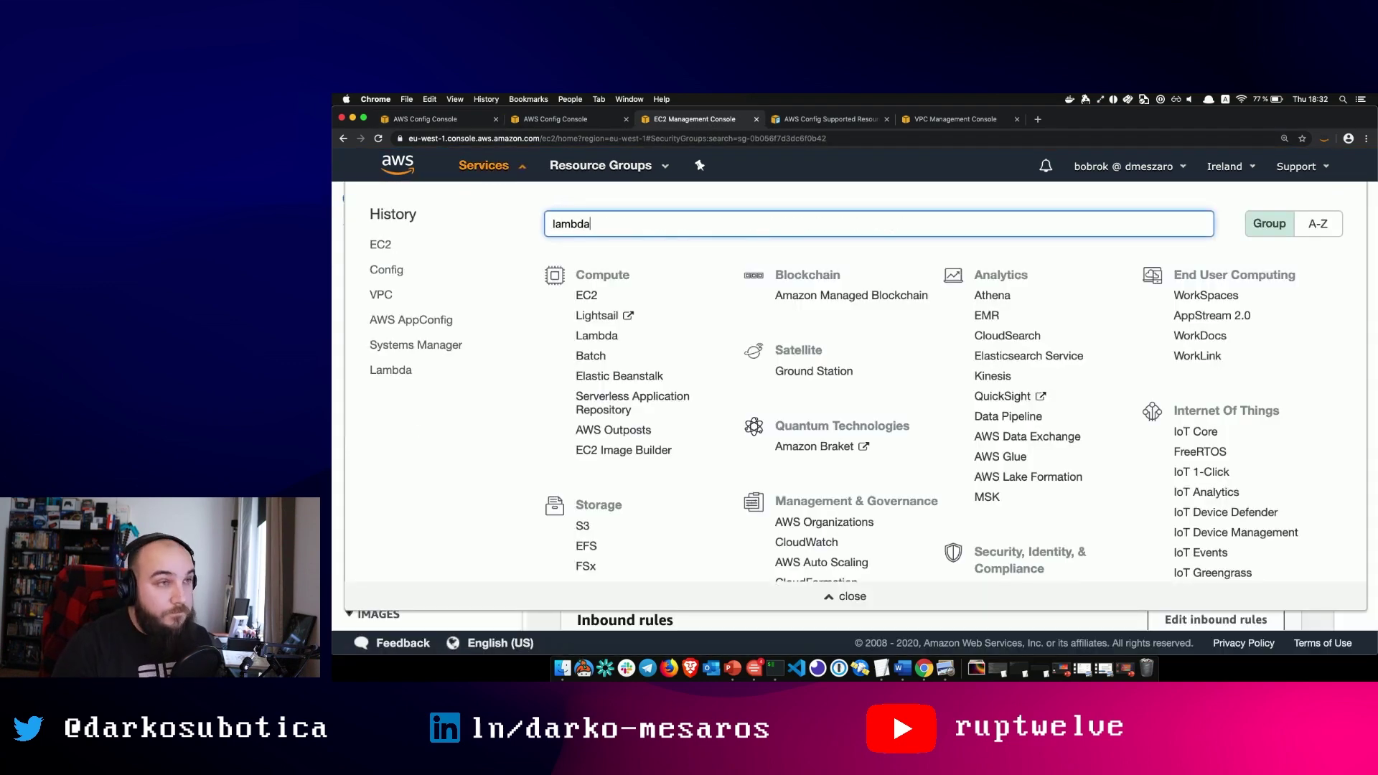
key("Return")
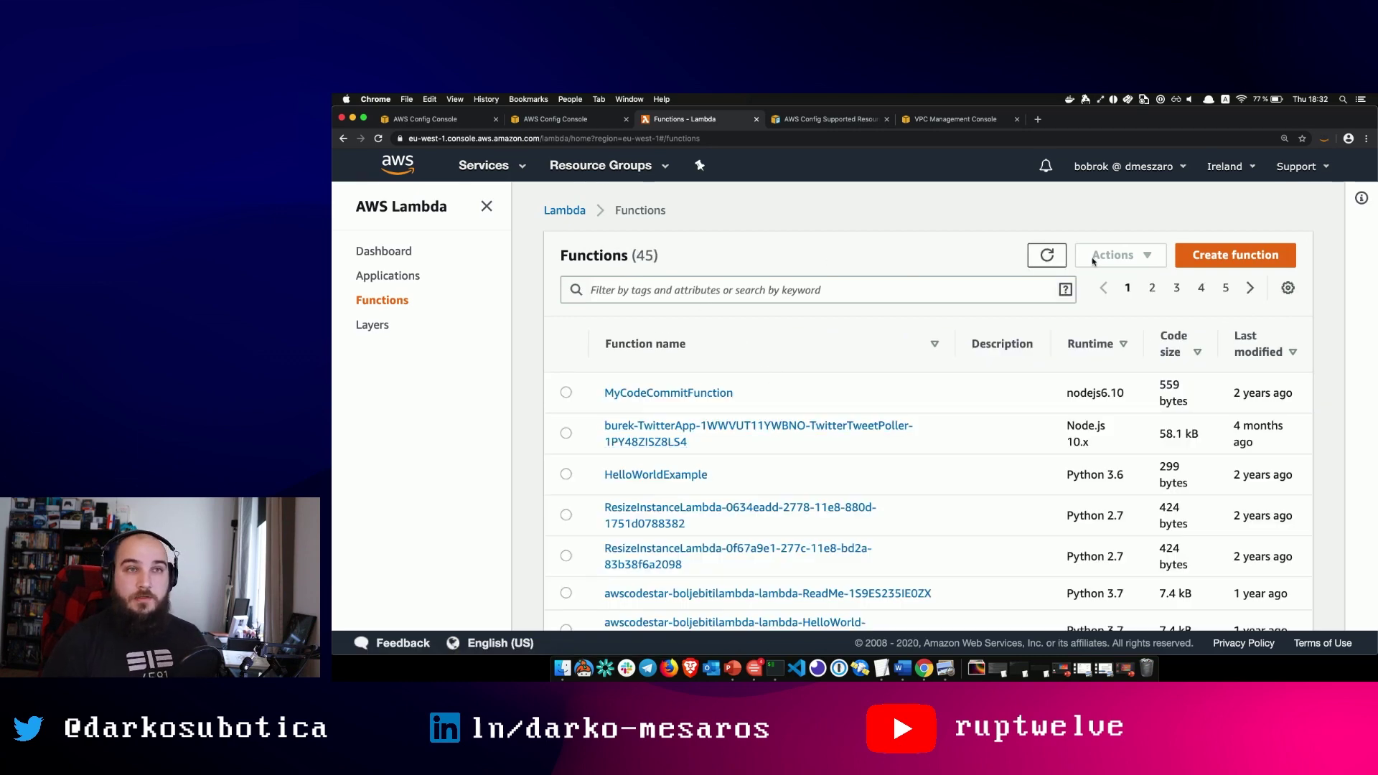
left_click(1192, 253)
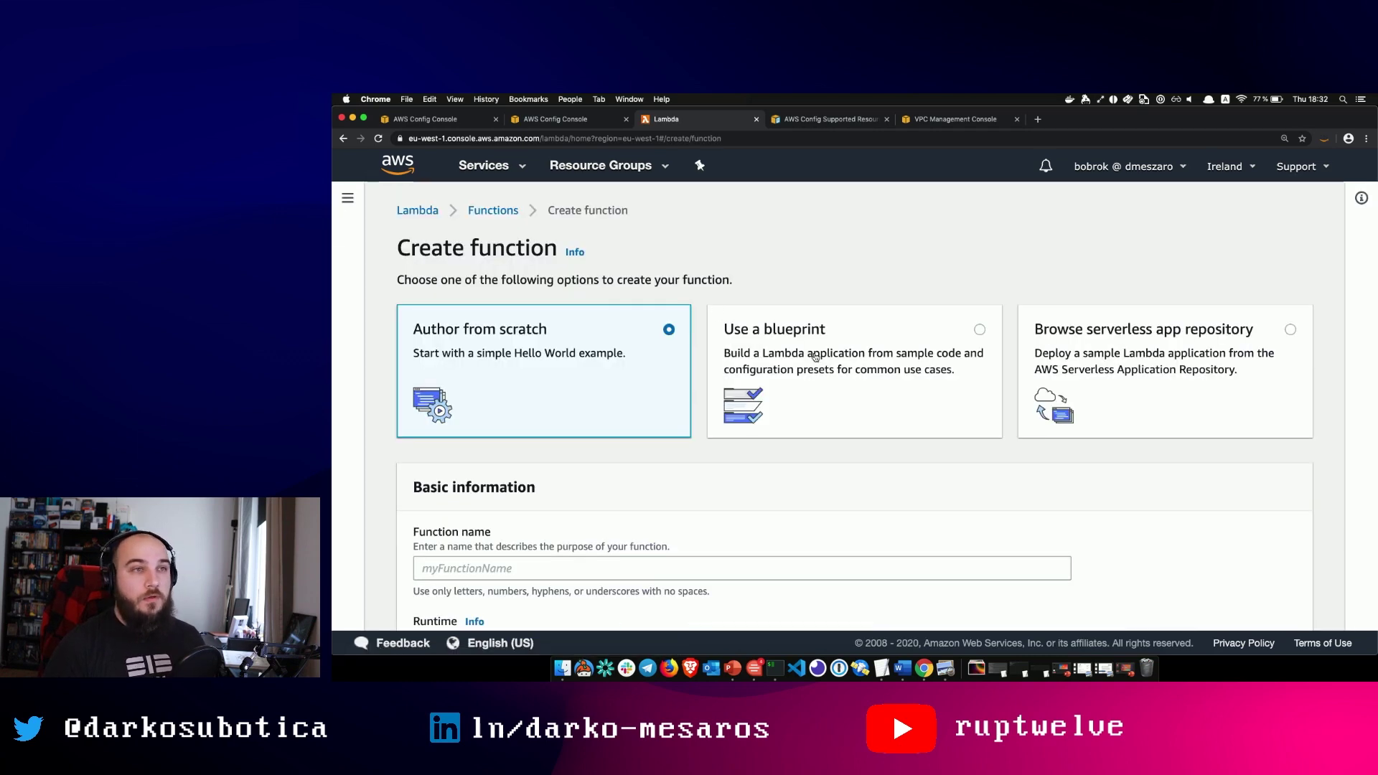
Step: Base the function on a blueprint, filtering by the keyword config and configuring config-rule-change-triggered
left_click(816, 357)
scroll(816, 357, "down", 4)
left_click(695, 365)
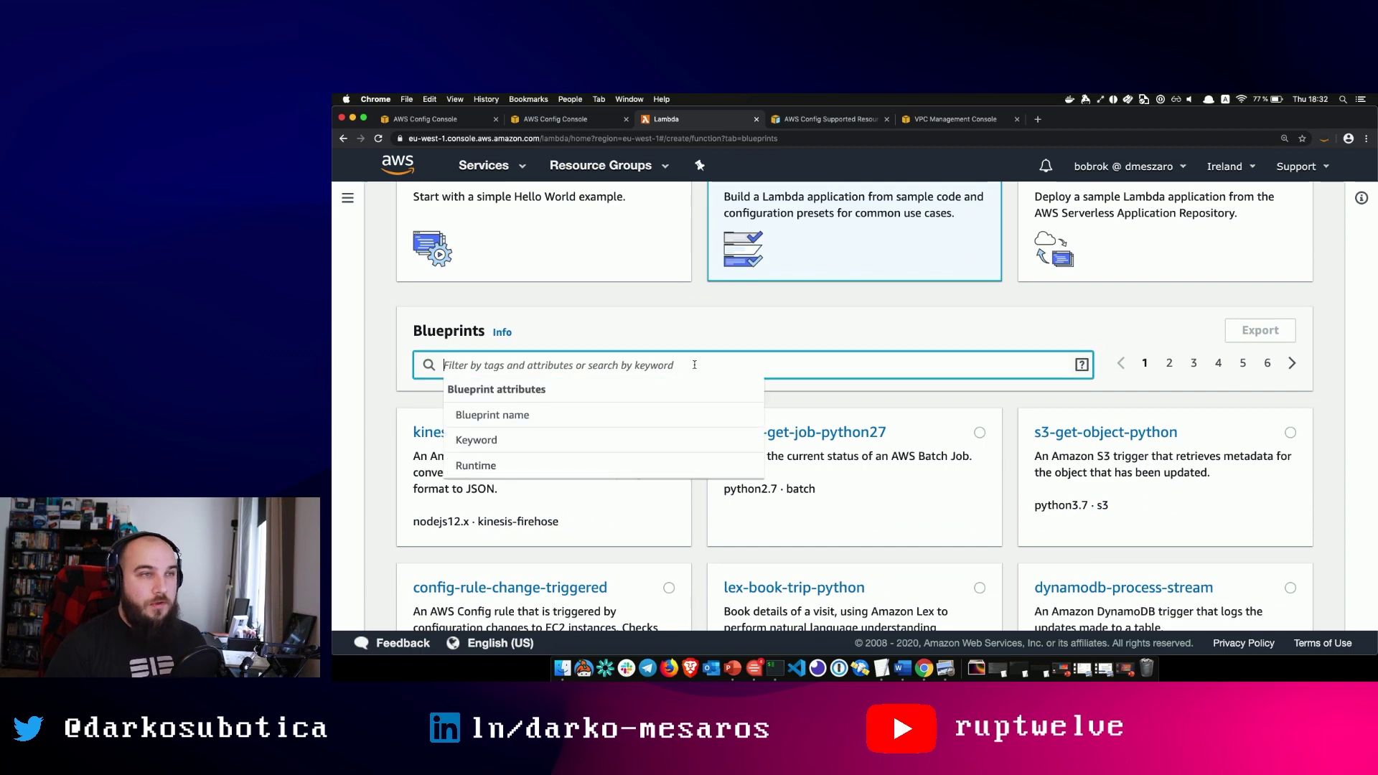
type("config")
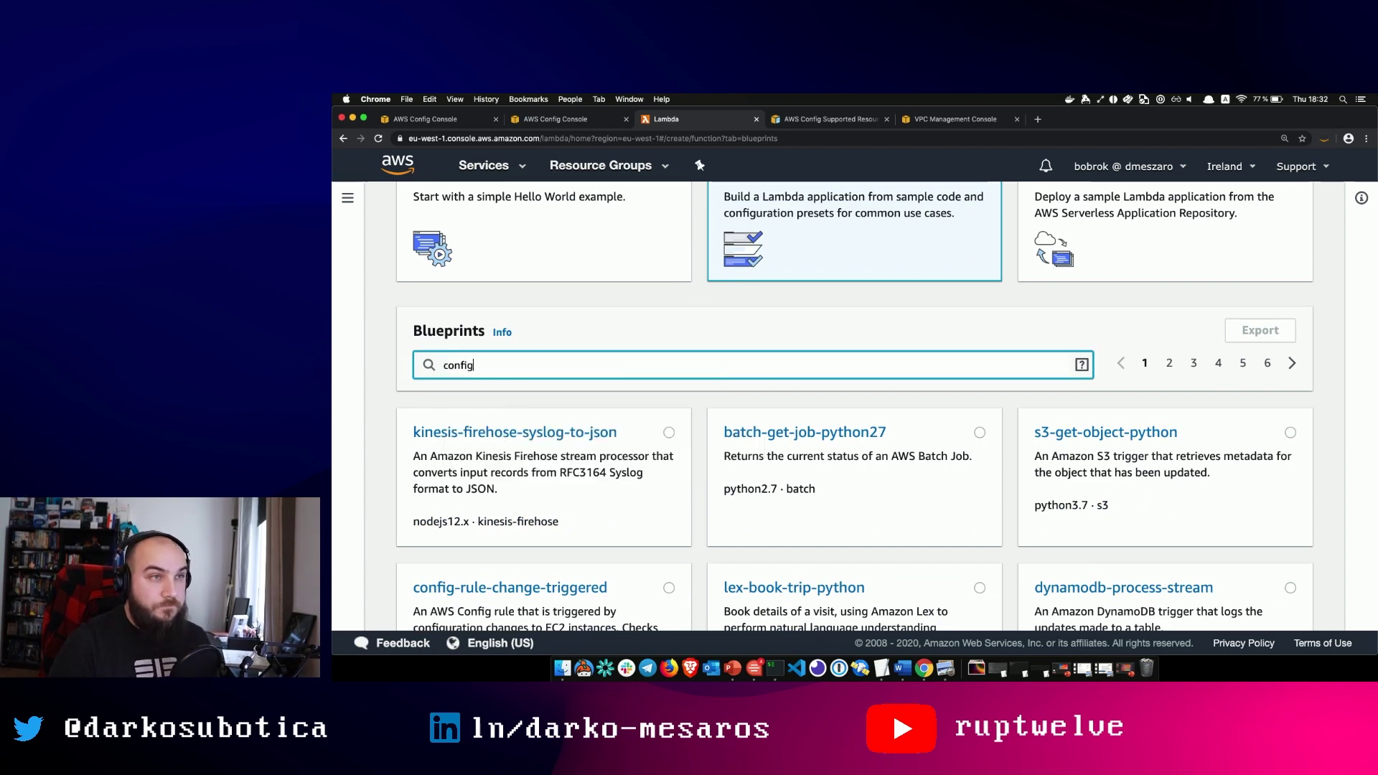
key("Return")
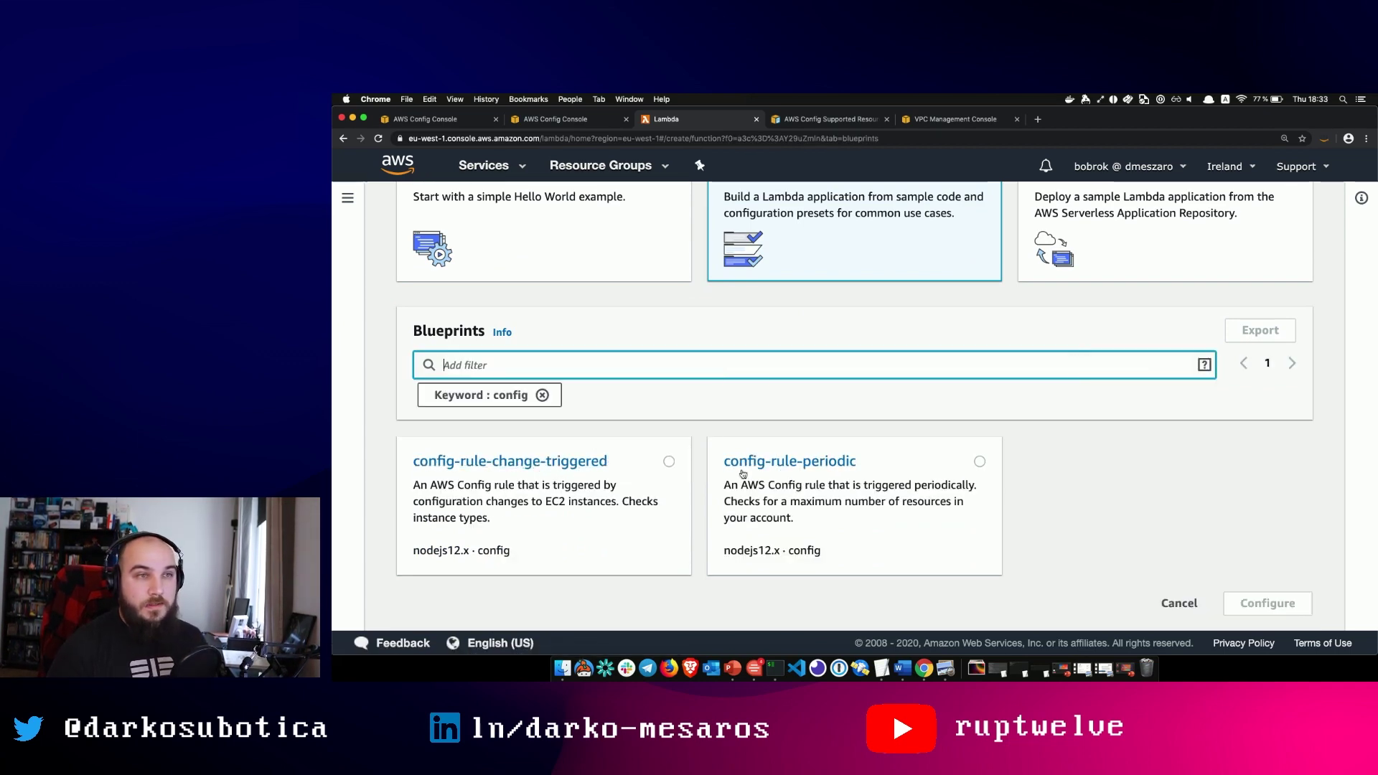
left_click(669, 462)
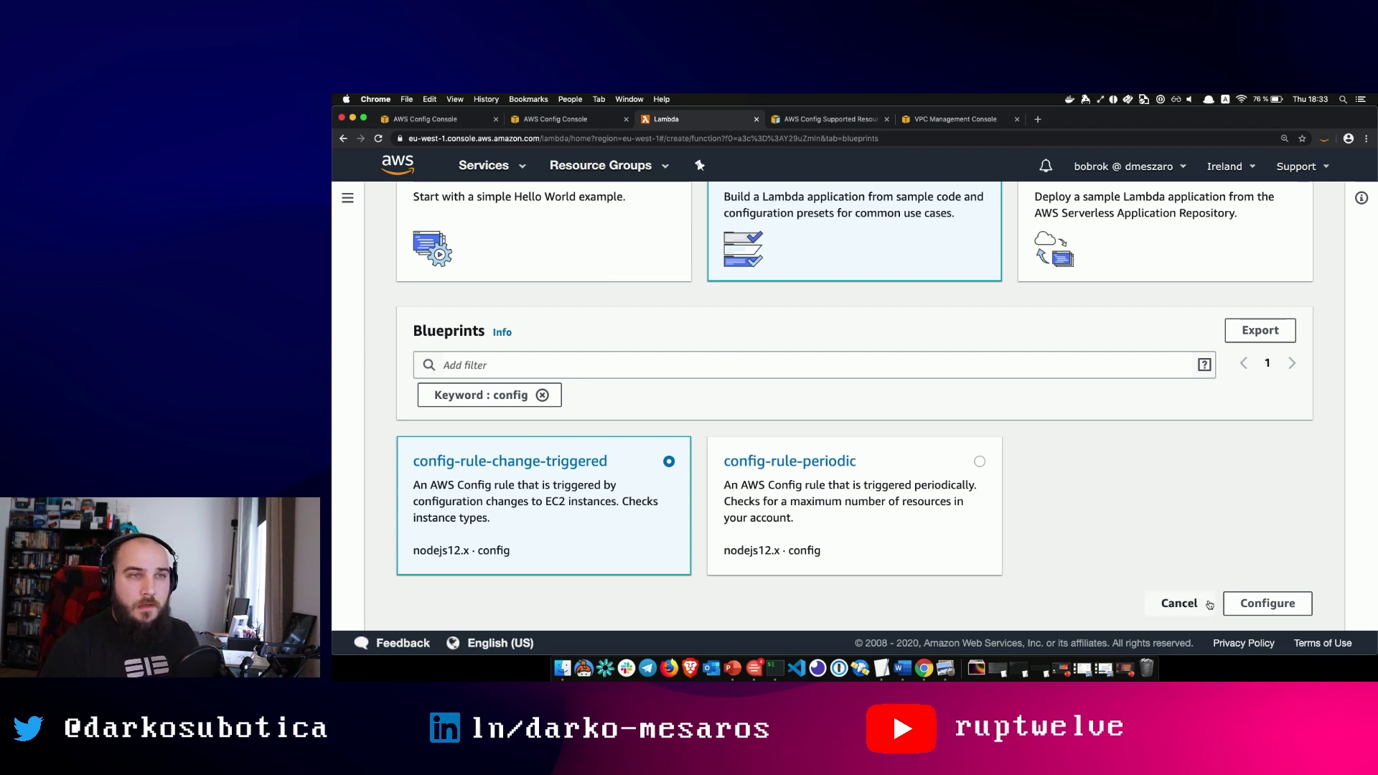
left_click(1240, 607)
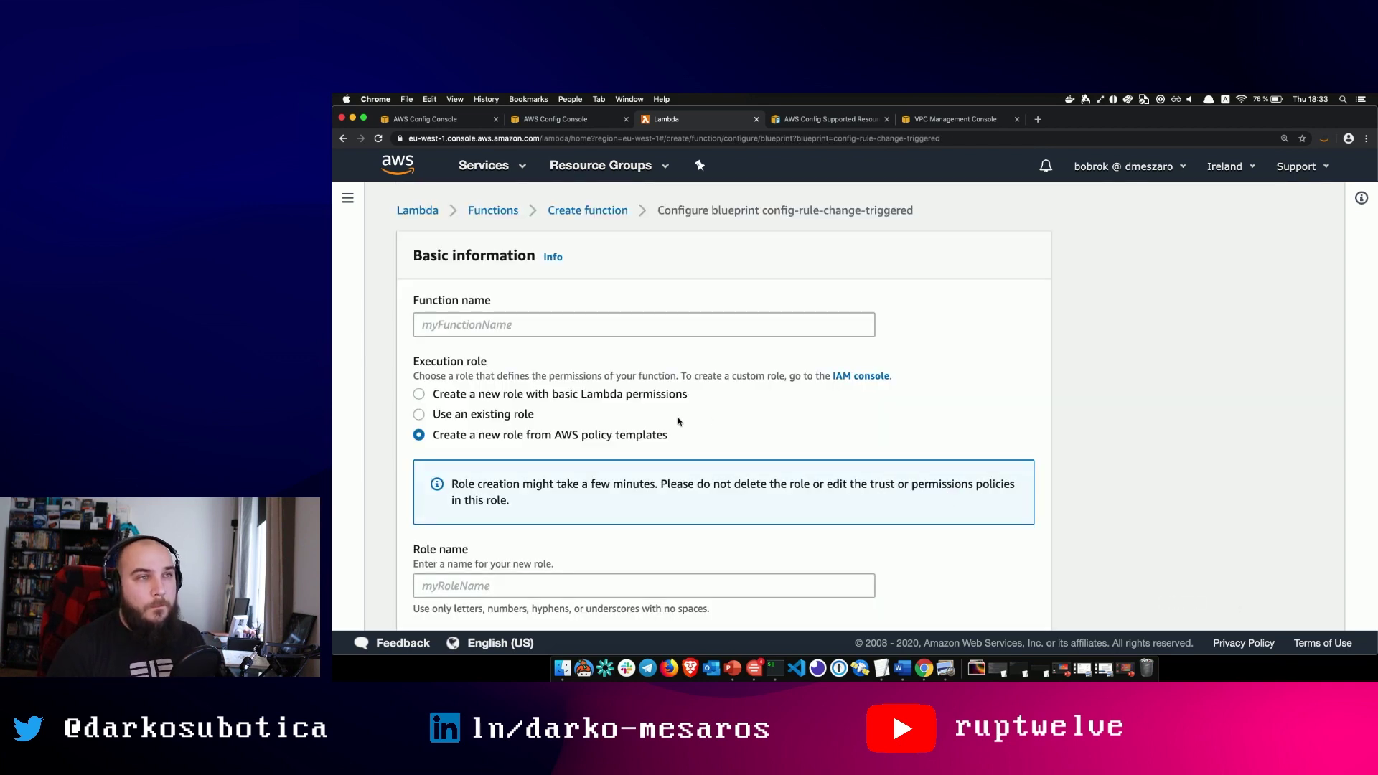
Step: Name the Lambda function stream-config-custom-rule
left_click(565, 323)
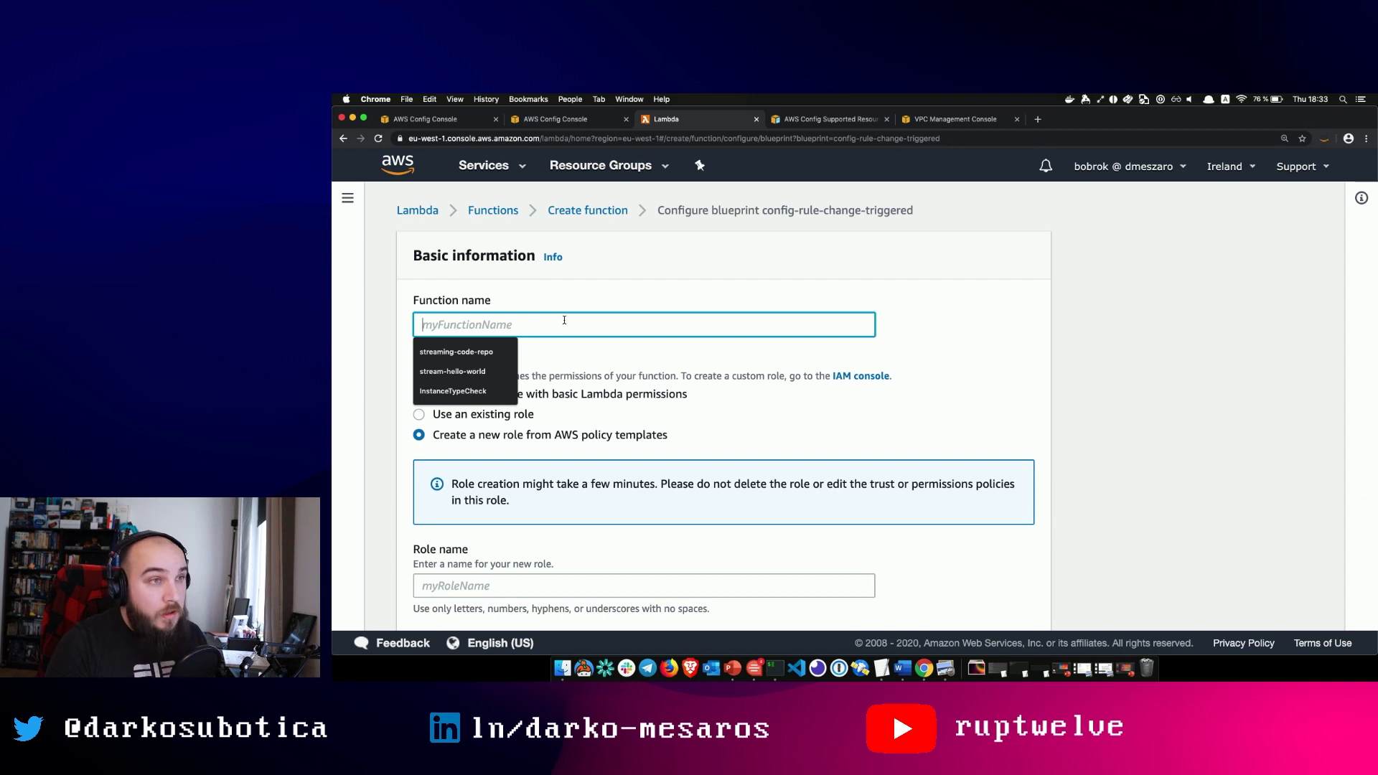
type("Strea,")
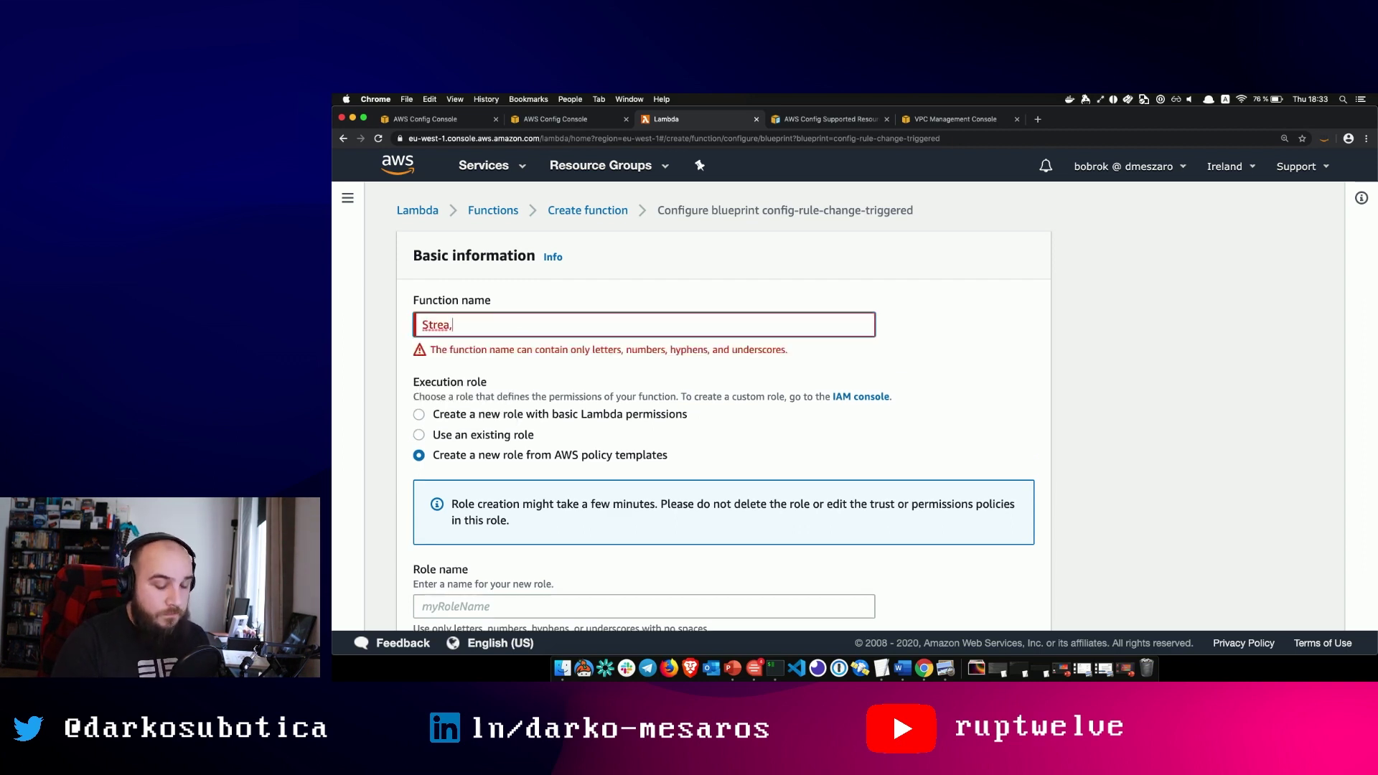
key("BackSpace")
key("BackSpace")
key("BackSpace")
key("BackSpace")
key("BackSpace")
key("BackSpace")
type("stream-comming")
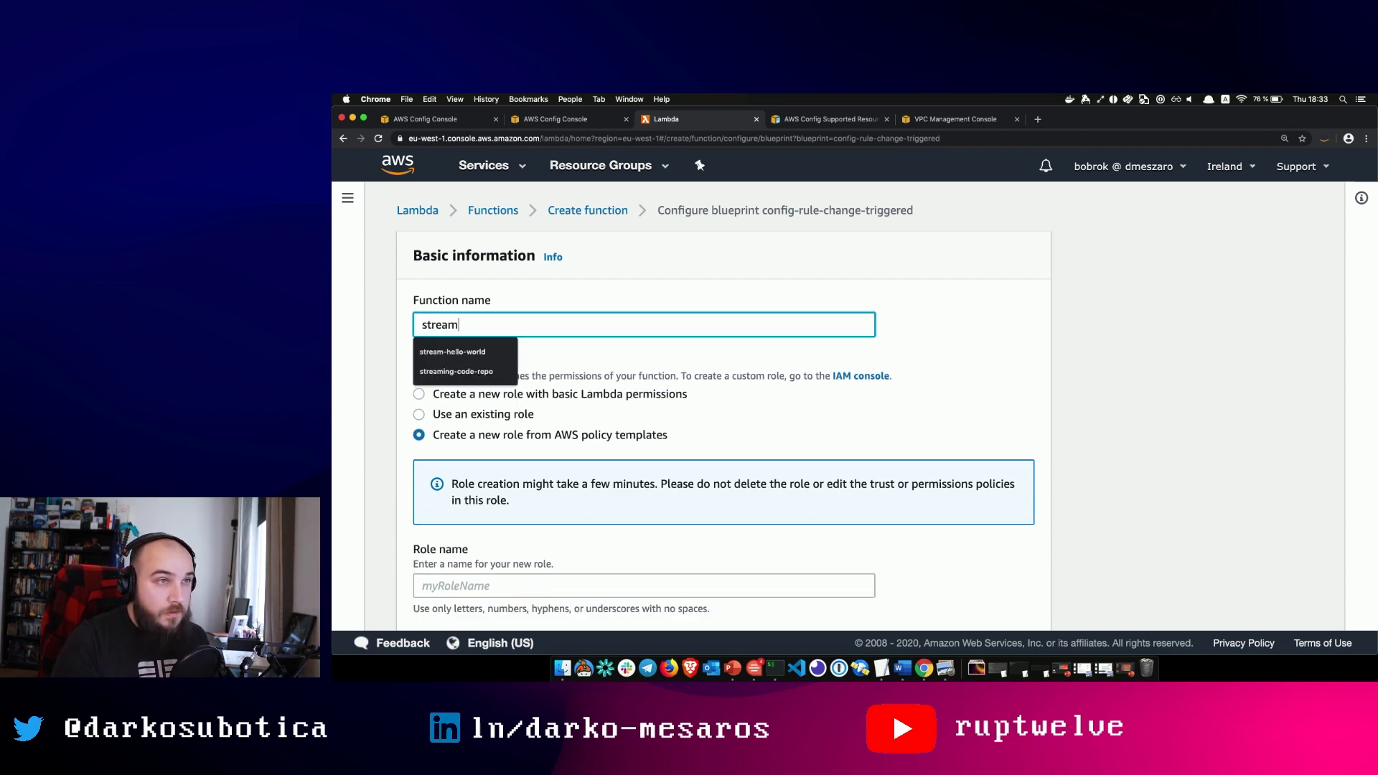
key("BackSpace")
key("BackSpace")
key("BackSpace")
key("BackSpace")
key("BackSpace")
type("nfig")
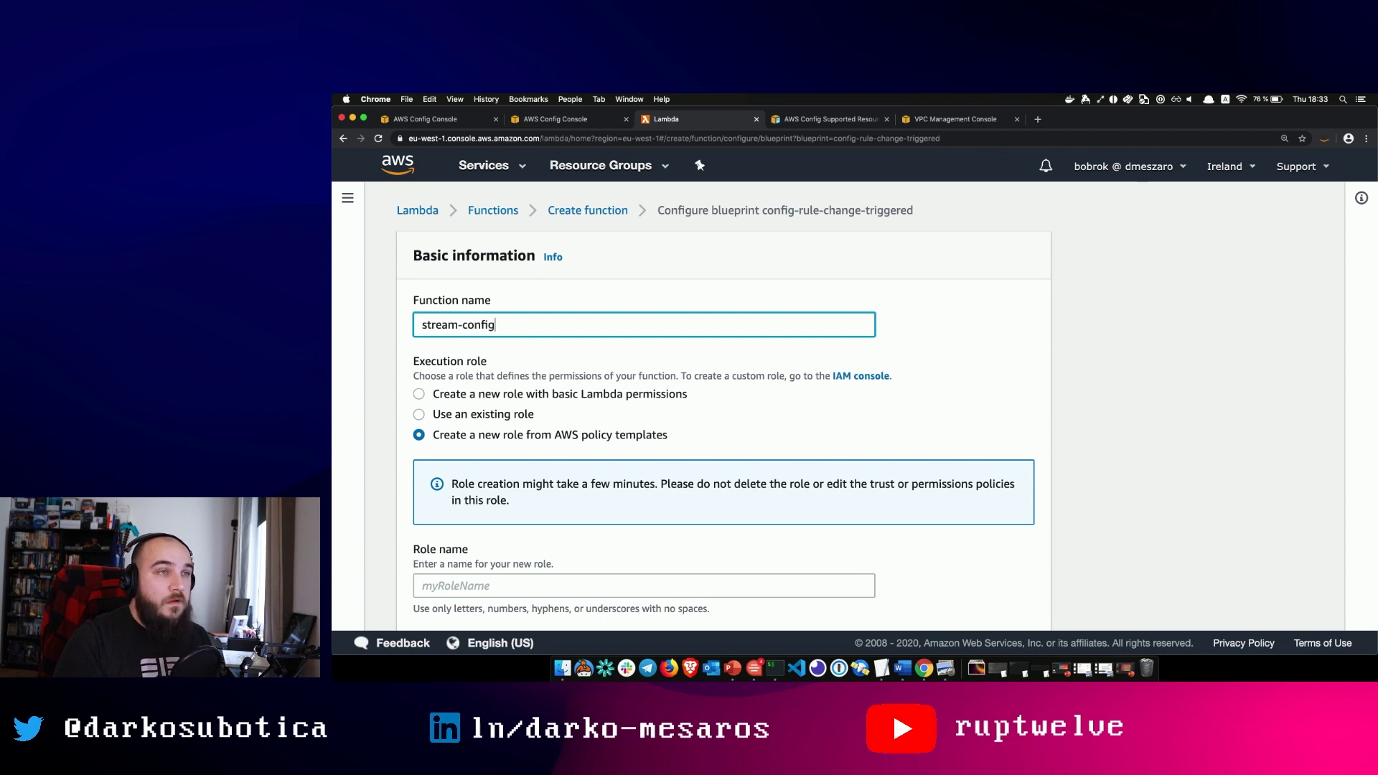
type("-custom-rule")
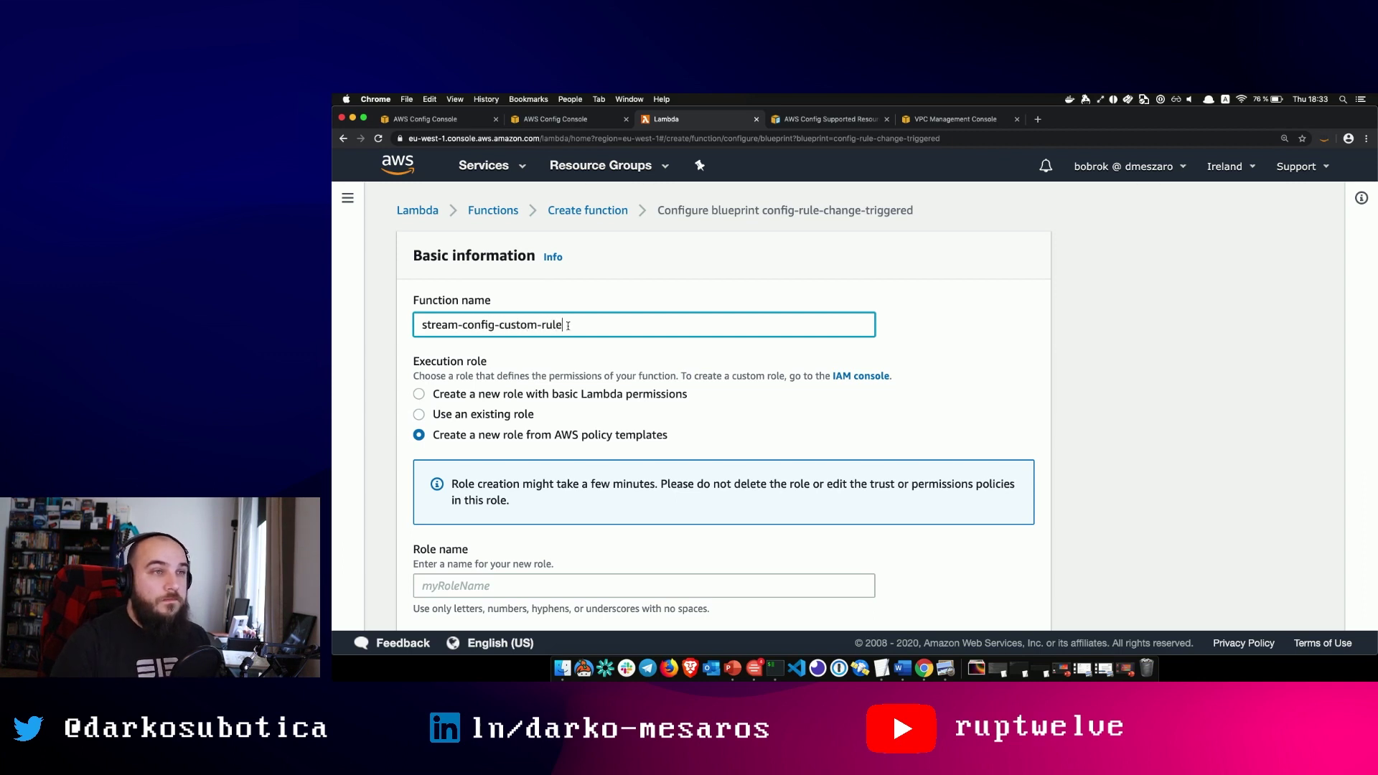
Step: Name the new execution role stream-config-custom-role, keeping it created from AWS policy templates
scroll(587, 386, "down", 2)
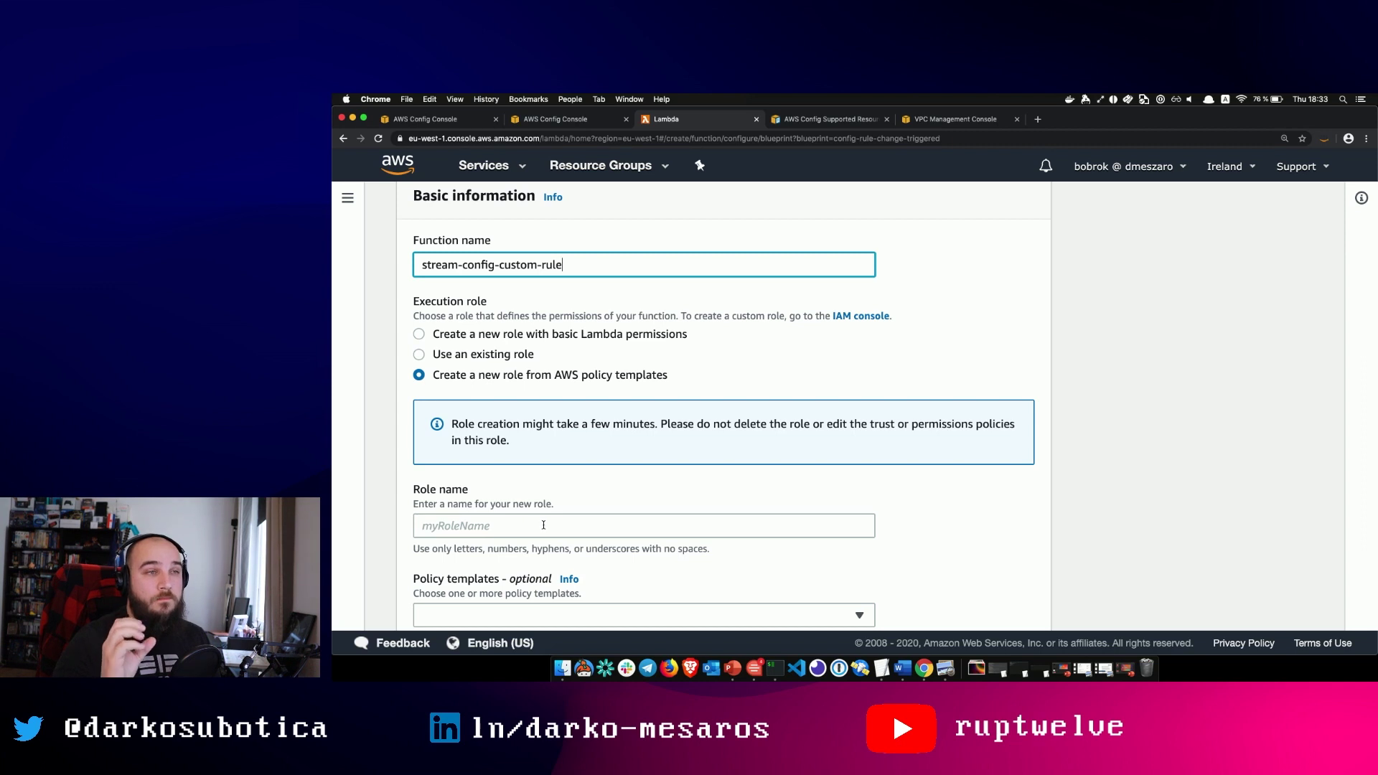
scroll(547, 548, "down", 1)
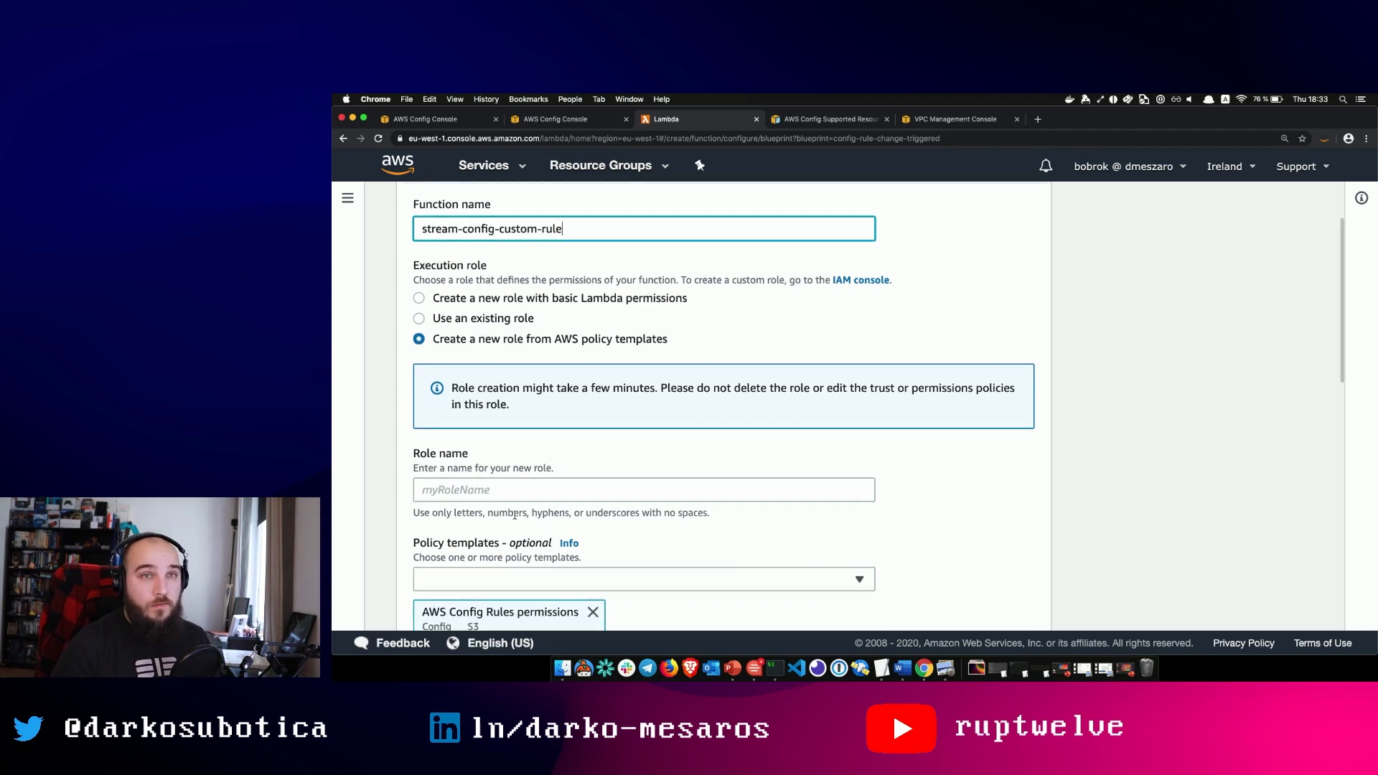
left_click(488, 492)
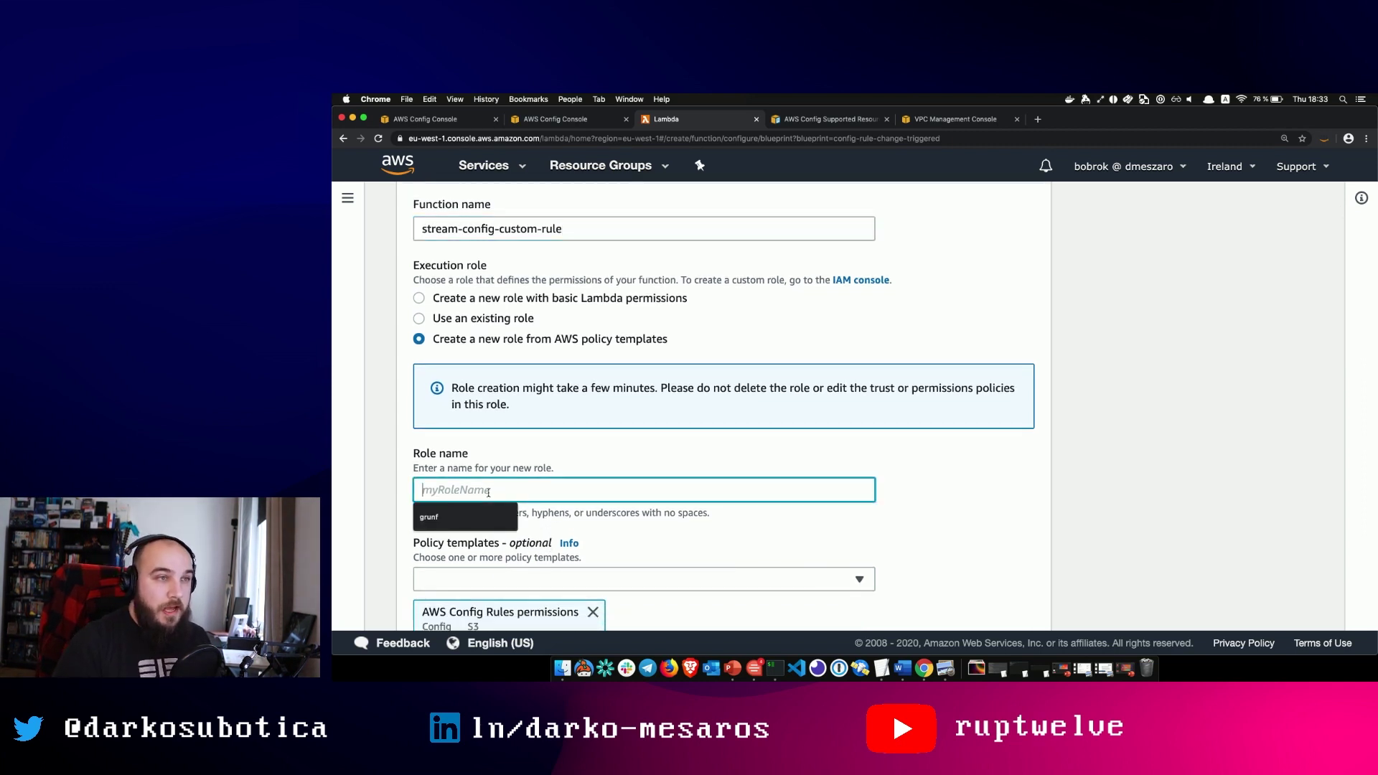
type("strea")
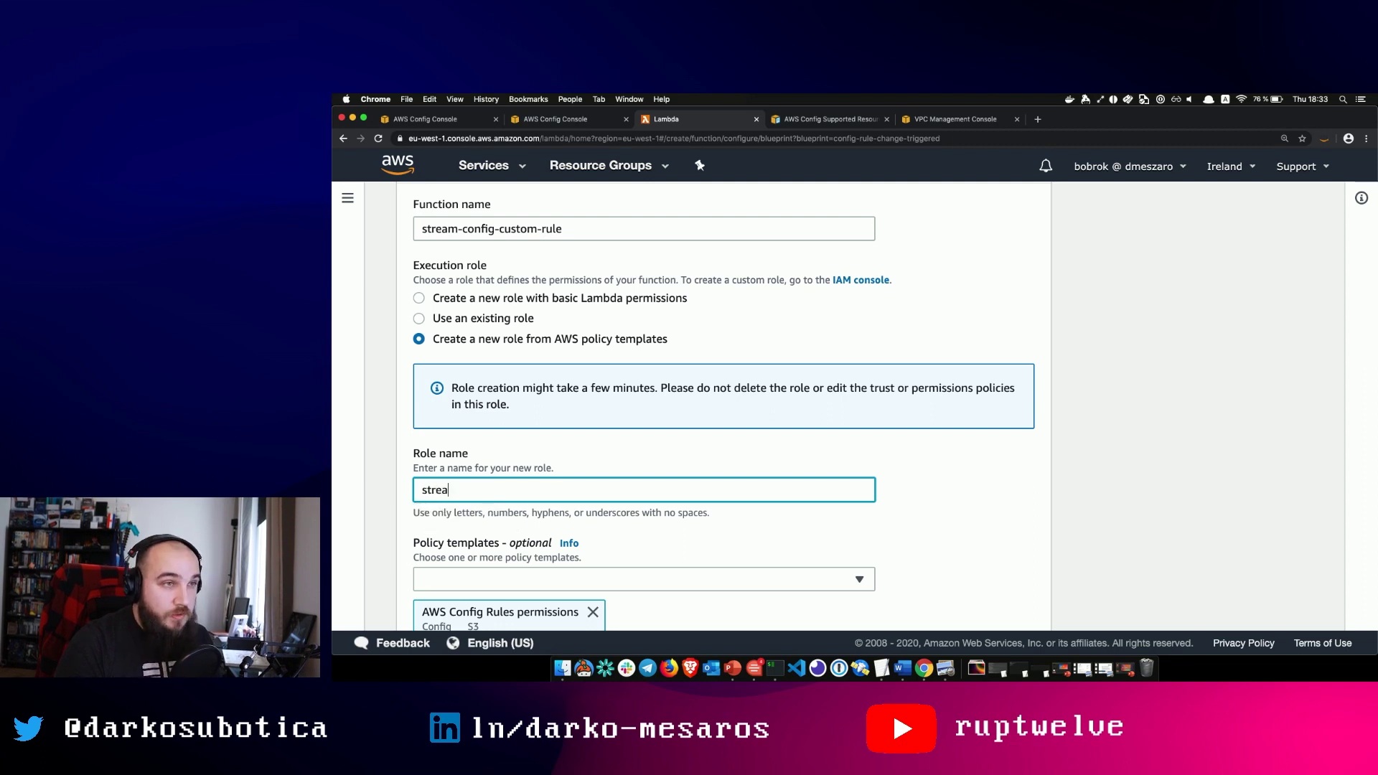
type("m-config-custom-role")
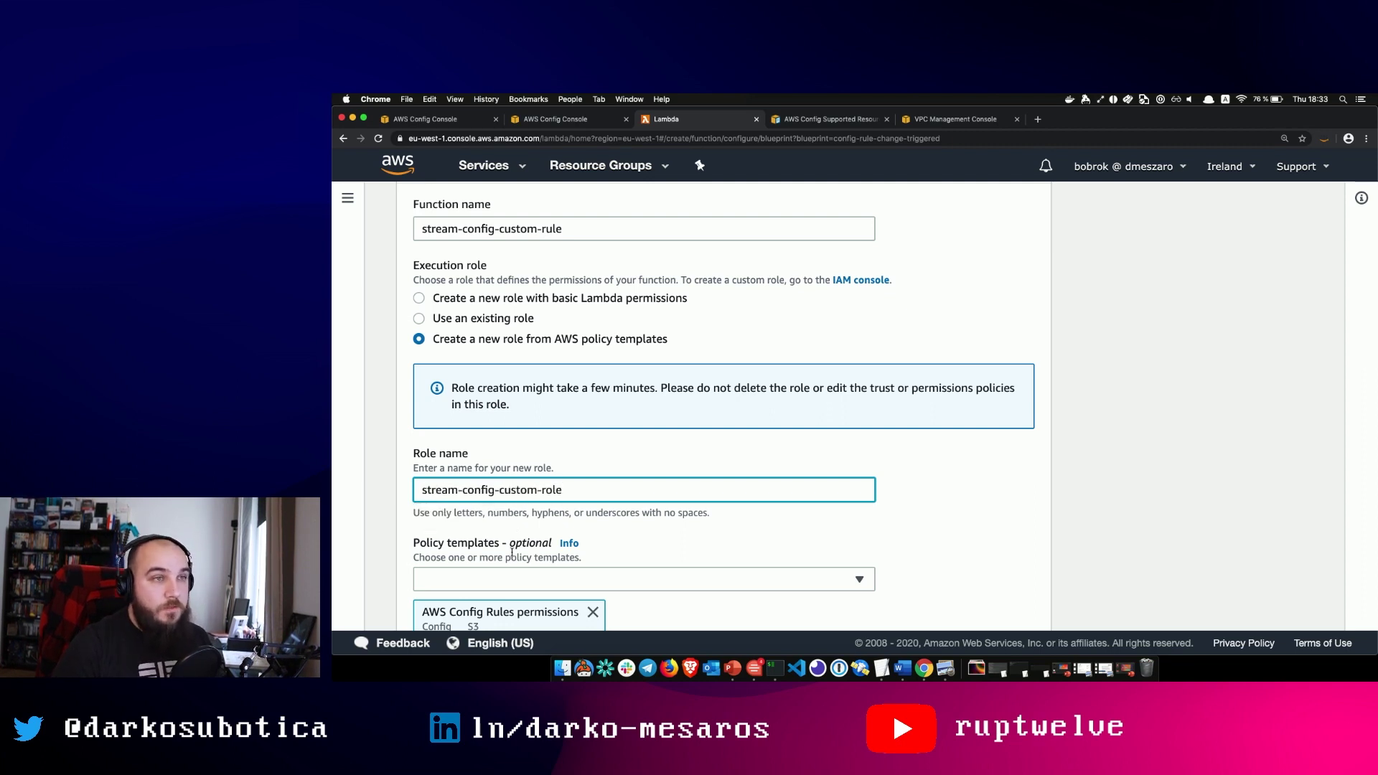
Step: Search the role's policy templates for config, then deselect and reselect AWS Config Rules permissions
scroll(500, 529, "down", 2)
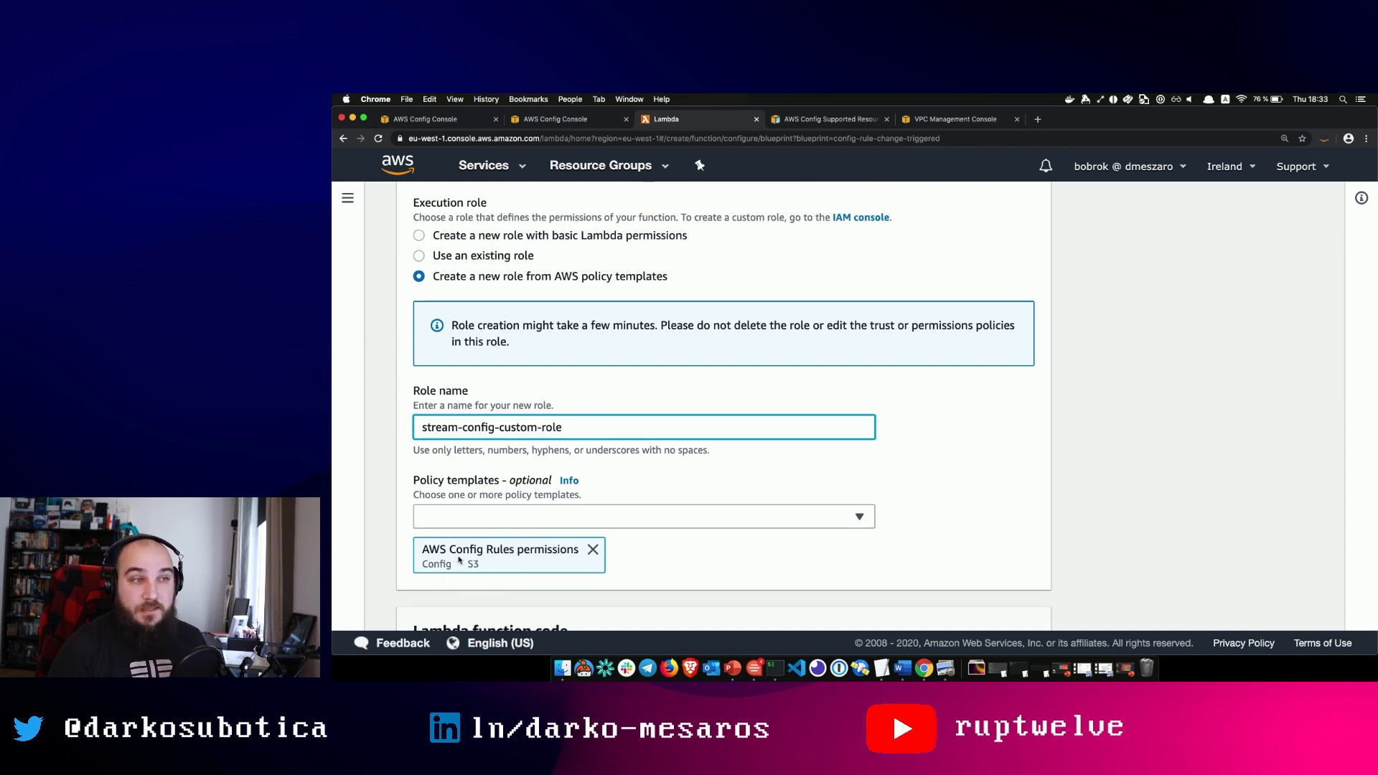
left_click(493, 518)
type("config")
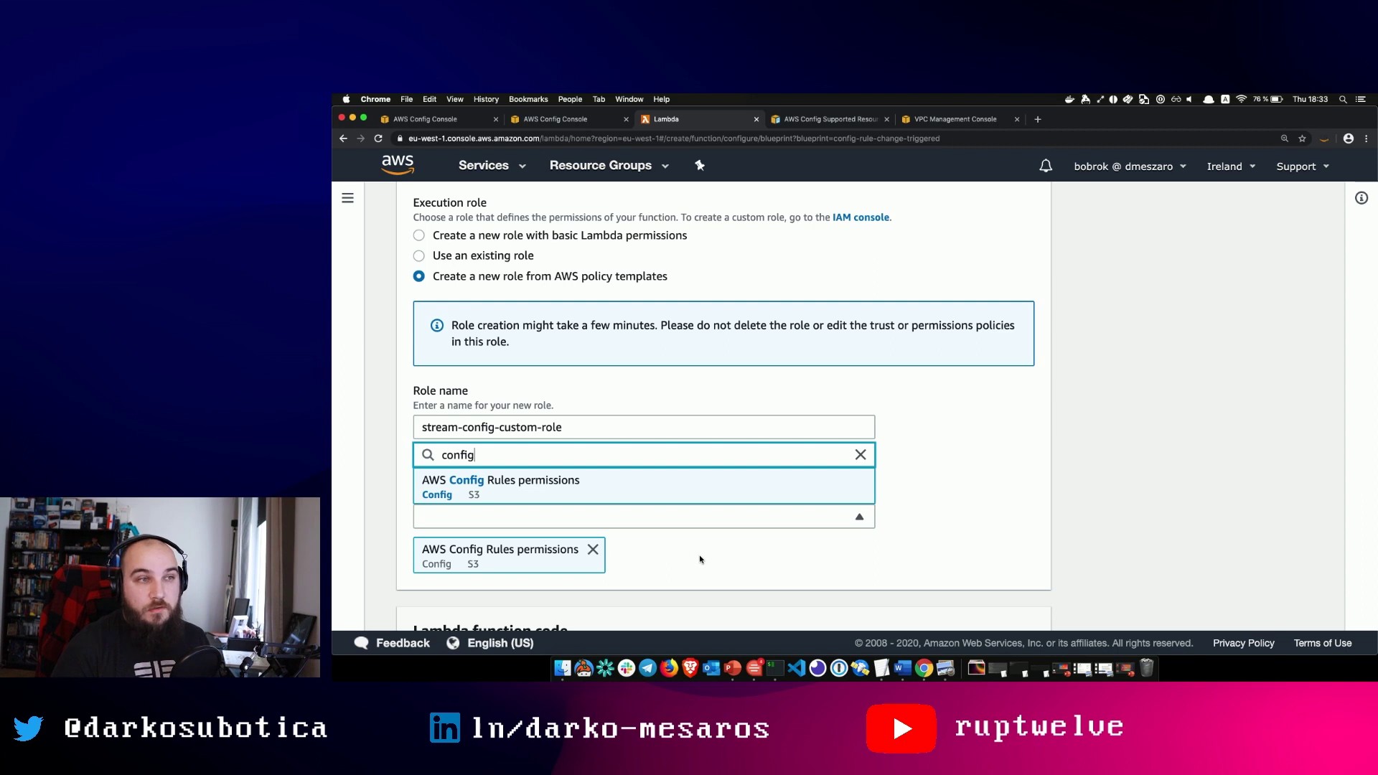
left_click(575, 478)
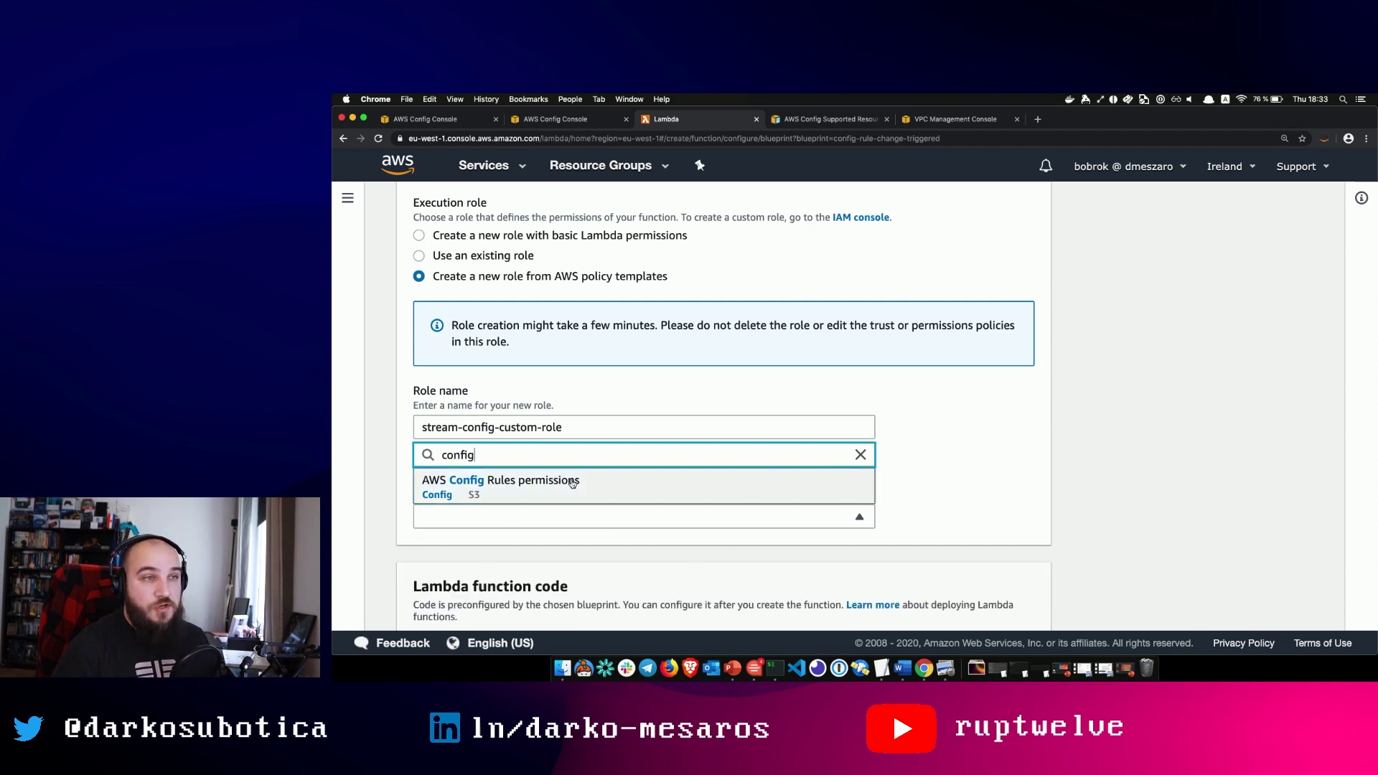
left_click(679, 487)
left_click(946, 478)
Step: Review the blueprint's preconfigured Node.js code and create the function
scroll(844, 496, "down", 4)
scroll(842, 502, "down", 8)
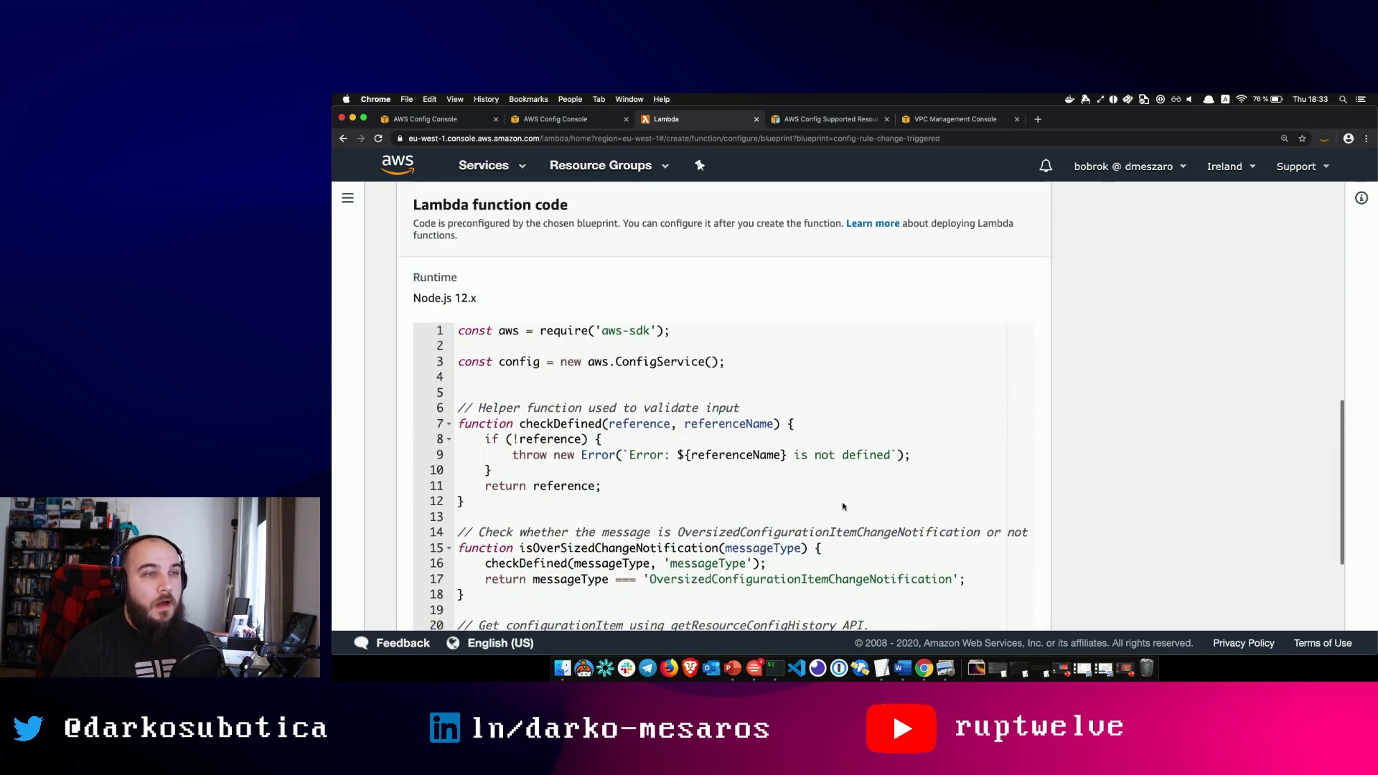
scroll(844, 503, "down", 15)
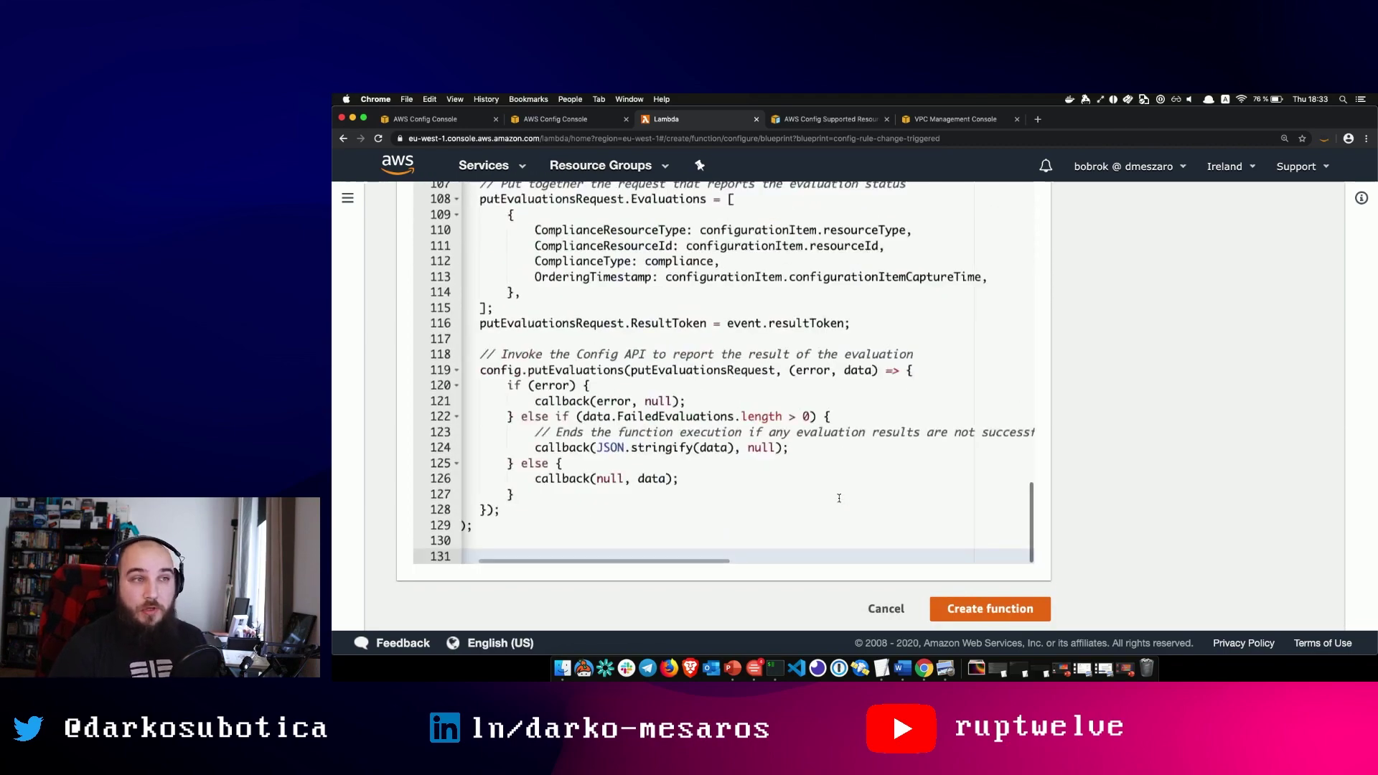
scroll(839, 498, "down", 1)
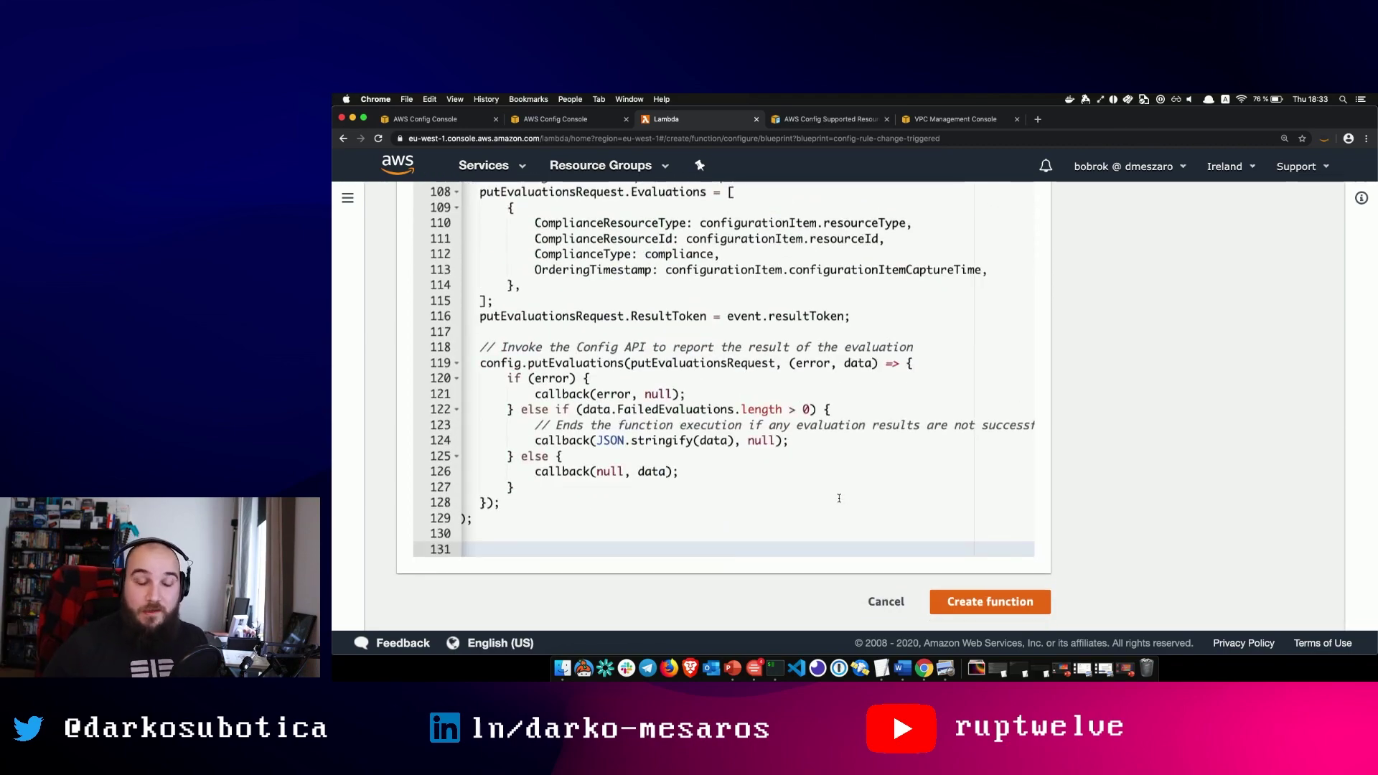
left_click(984, 604)
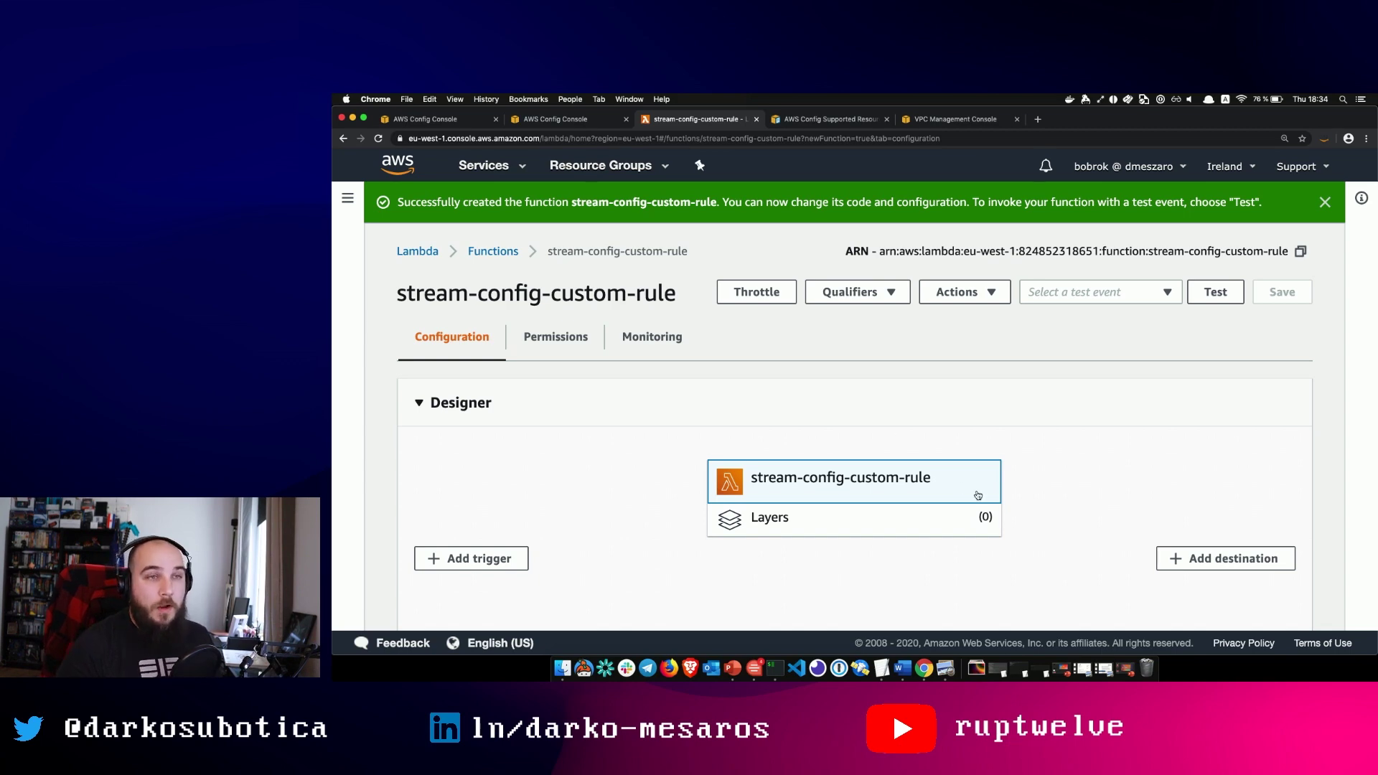
Step: Examine the index.js code of the new function, including its helper functions and the evaluateChangeNotificationCompliance logic
scroll(978, 493, "down", 10)
scroll(977, 494, "down", 2)
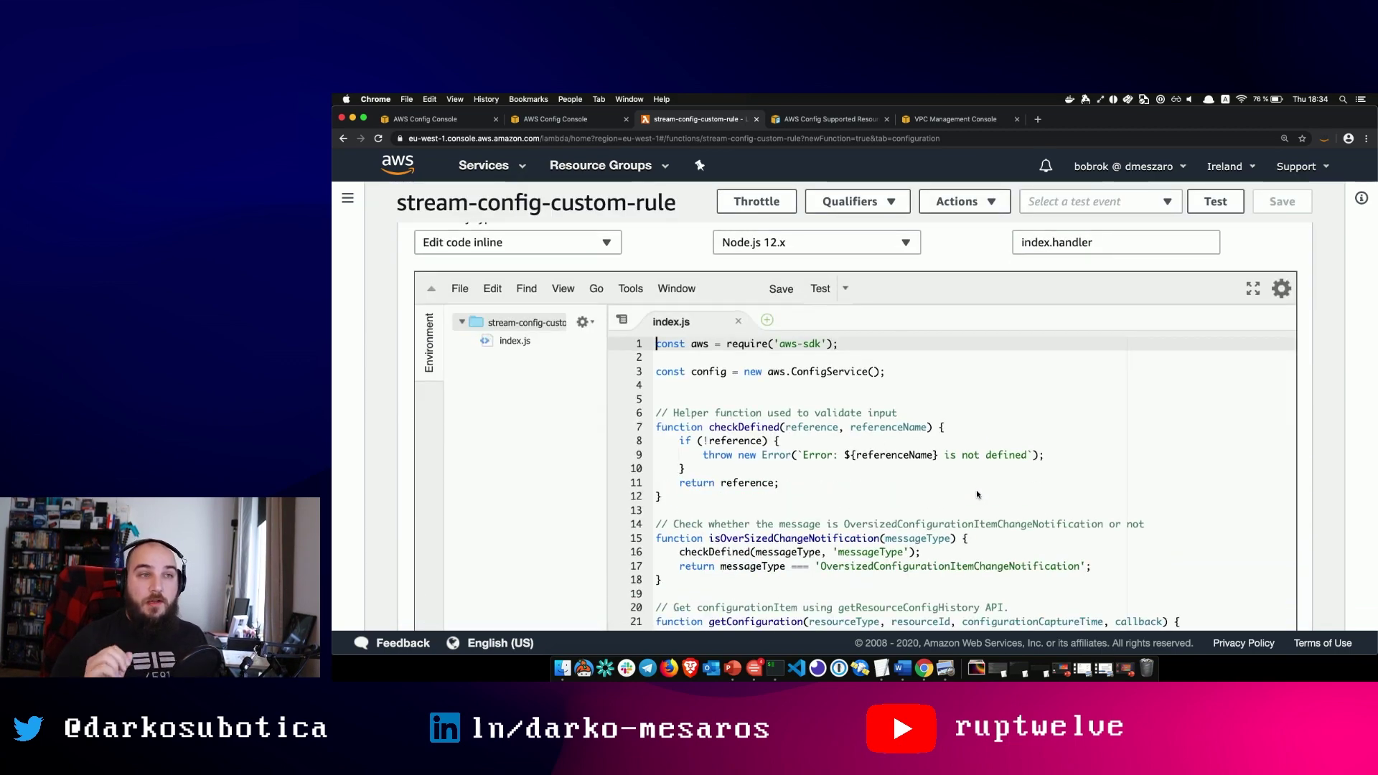
scroll(977, 494, "down", 6)
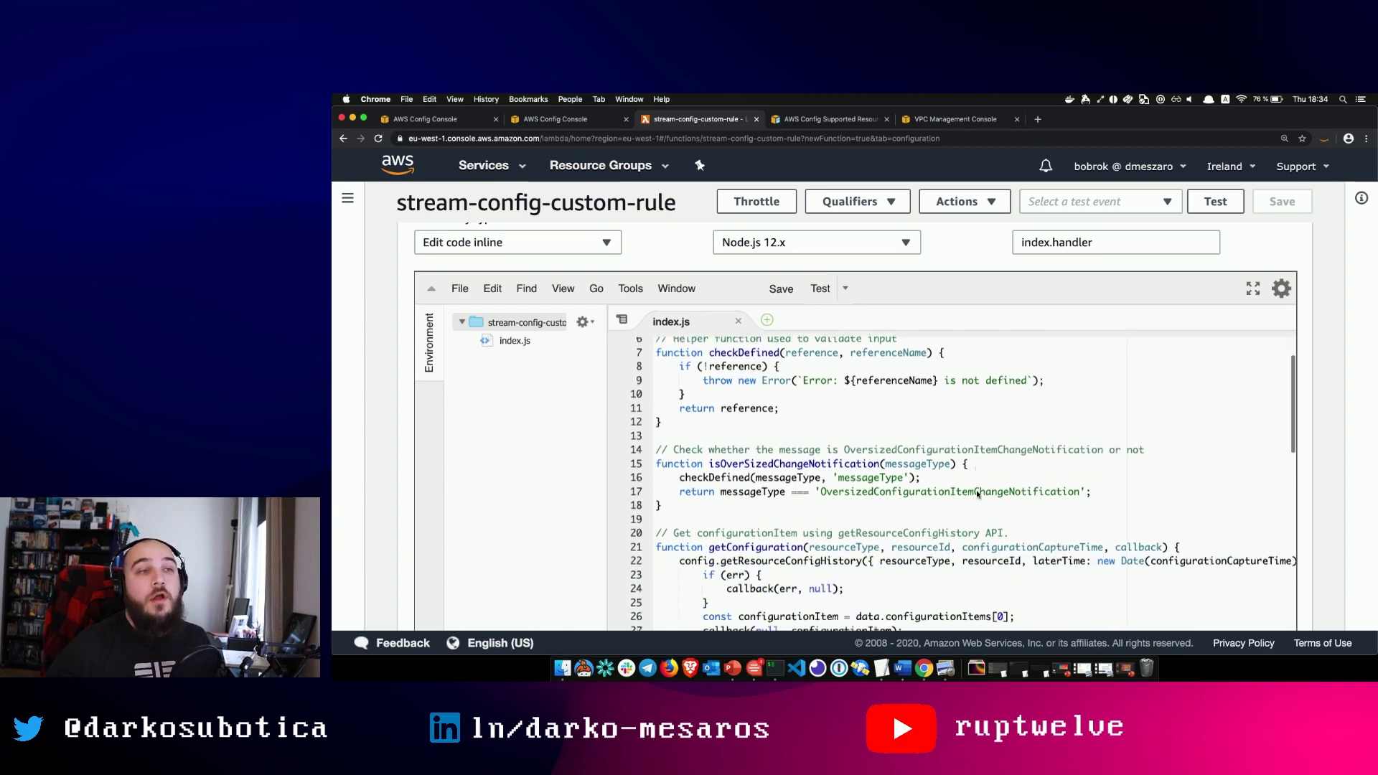
scroll(977, 494, "down", 5)
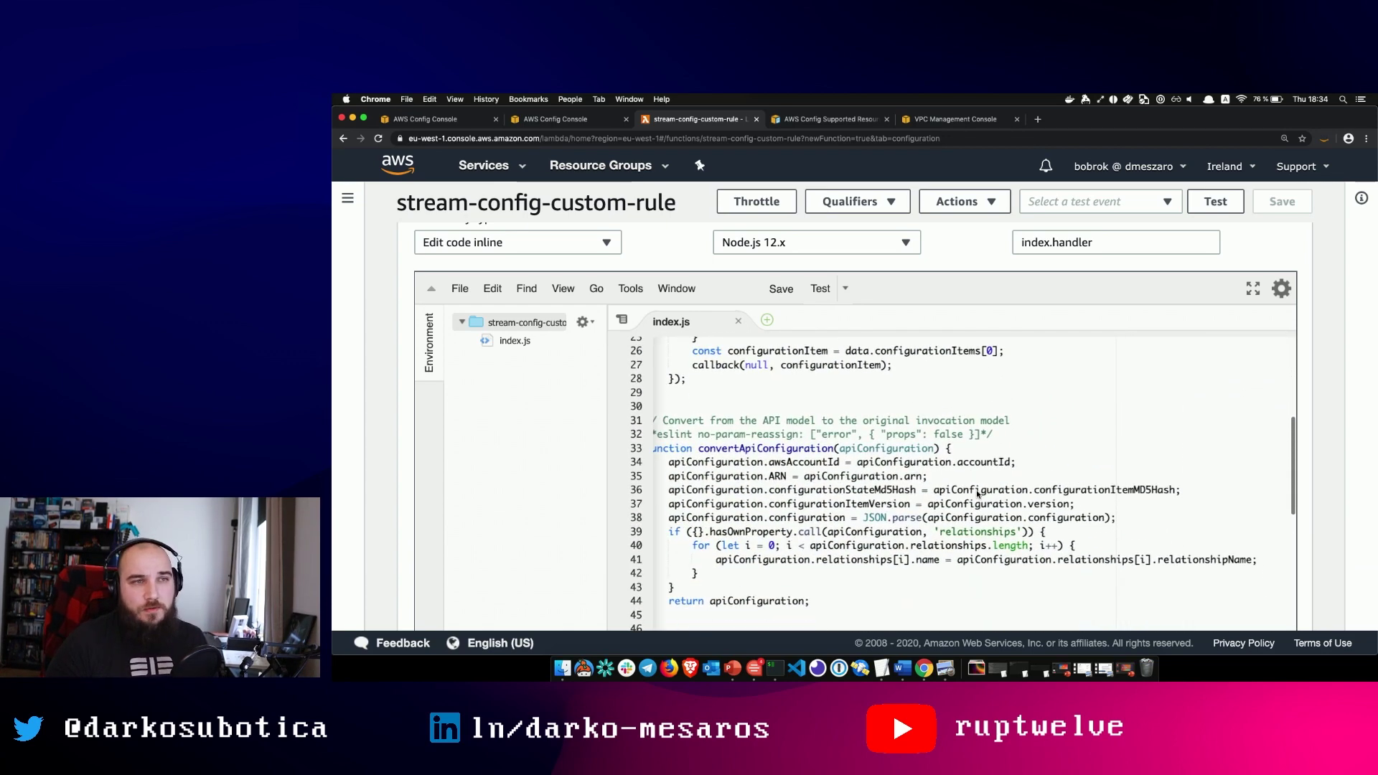
scroll(977, 494, "down", 5)
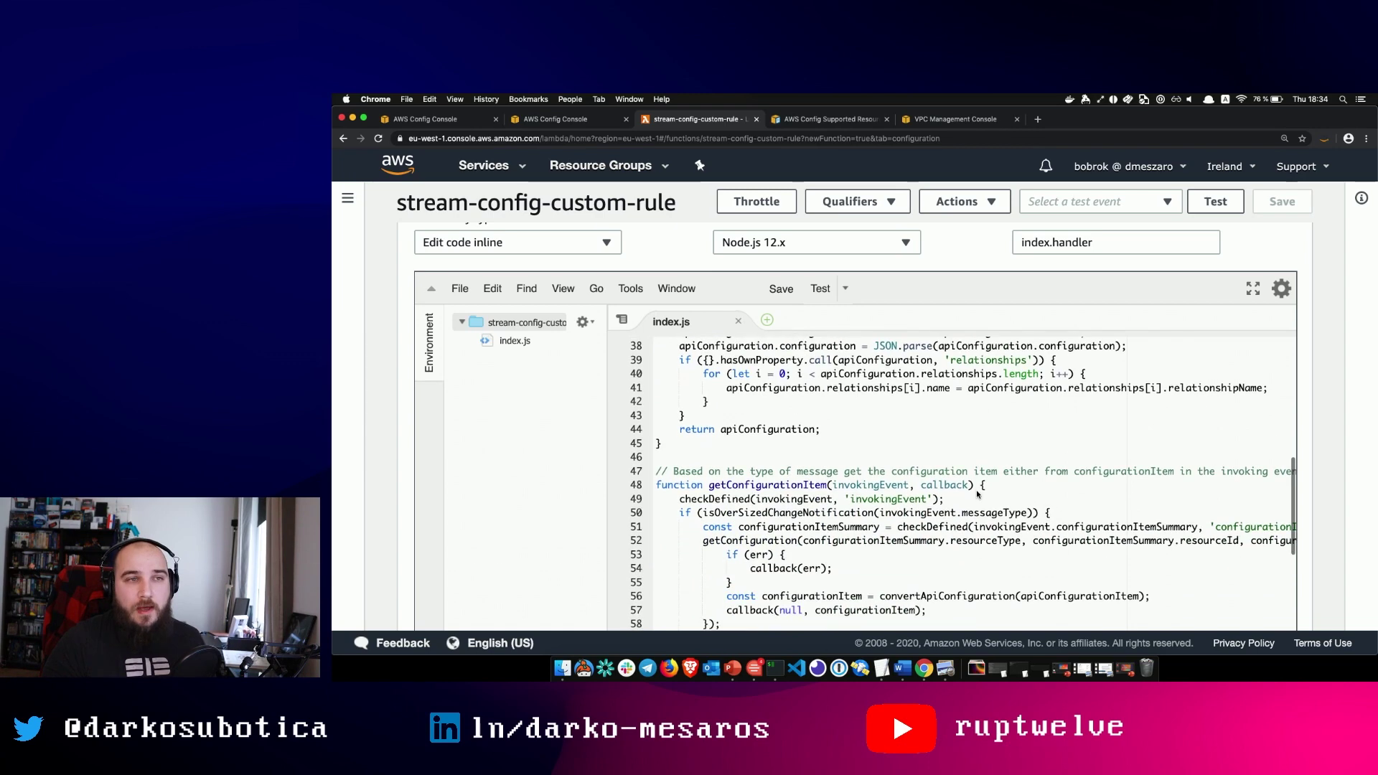
scroll(977, 494, "down", 6)
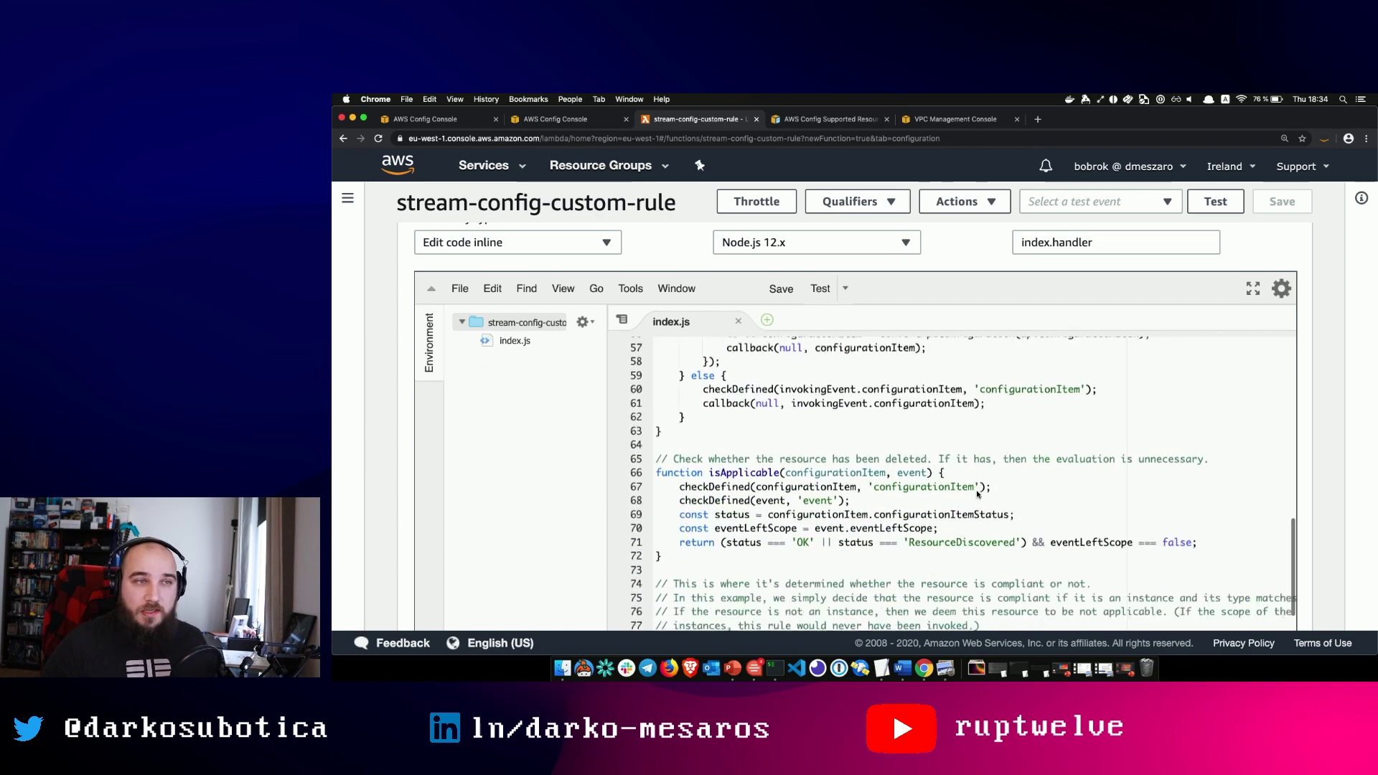
scroll(977, 494, "down", 2)
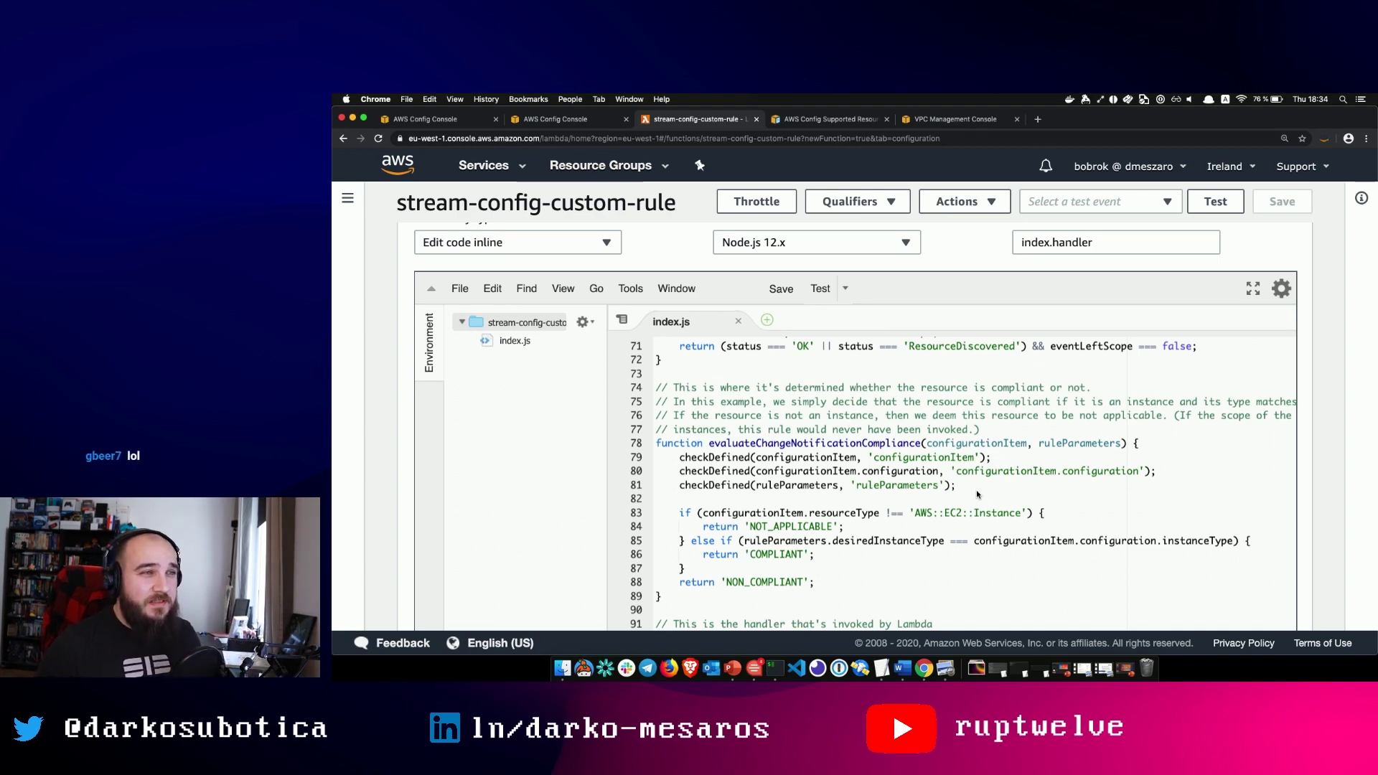
scroll(992, 504, "down", 2)
scroll(993, 503, "down", 1)
scroll(993, 503, "up", 1)
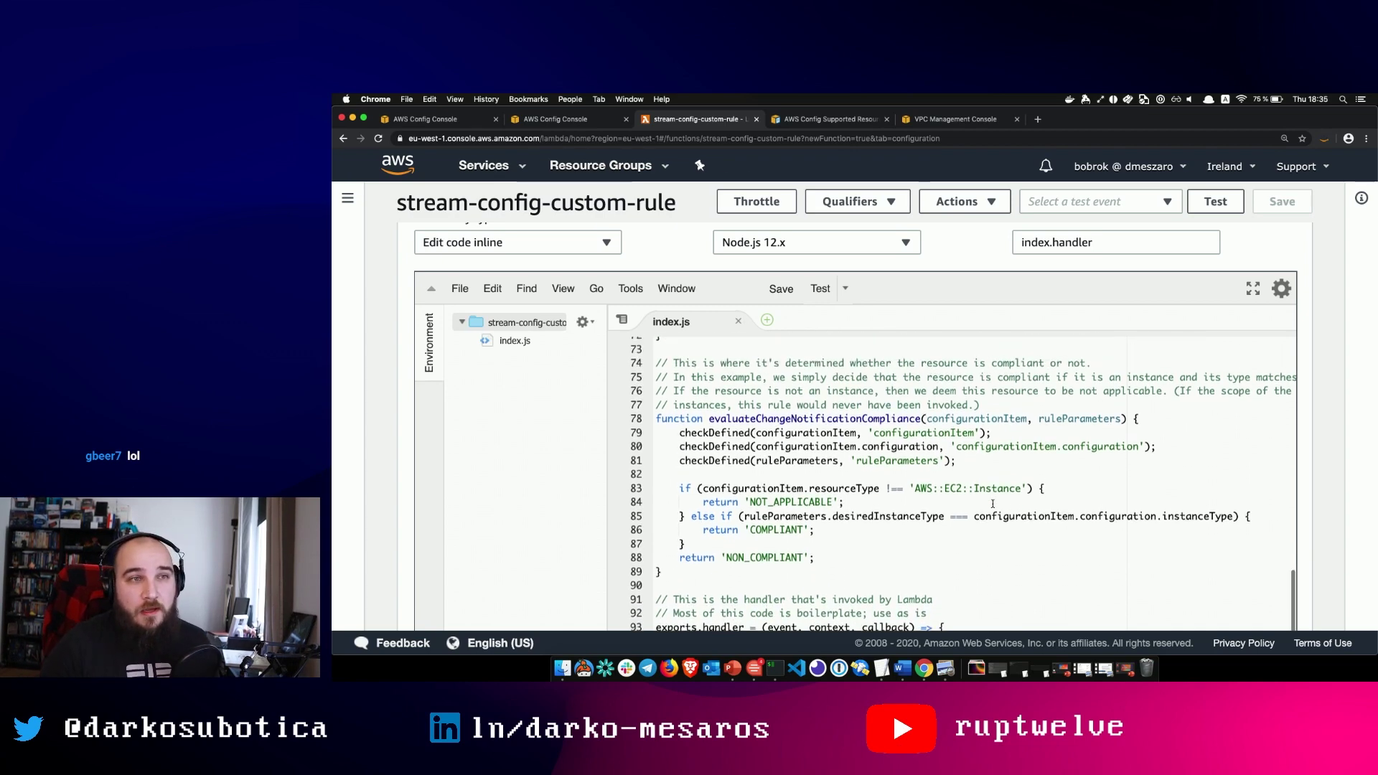
scroll(880, 507, "up", 5)
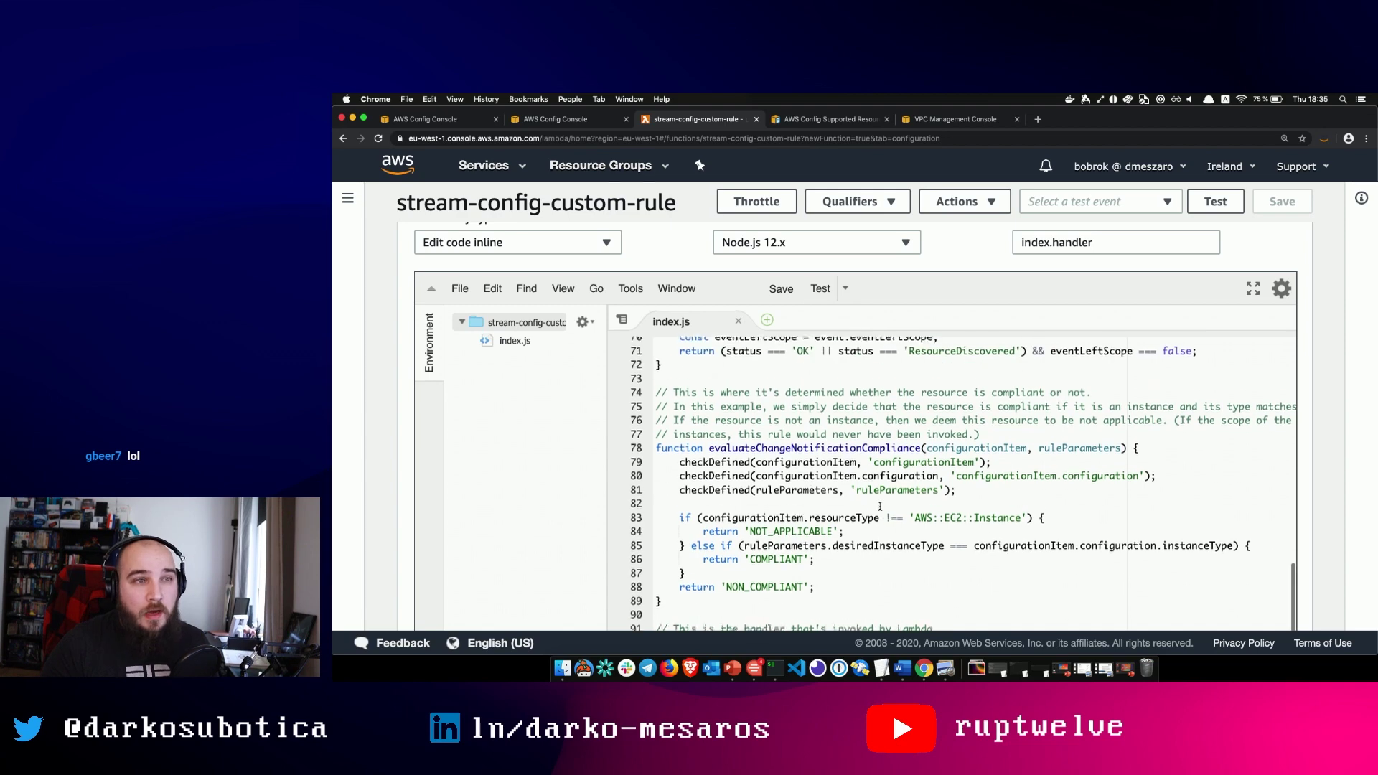
scroll(859, 500, "up", 15)
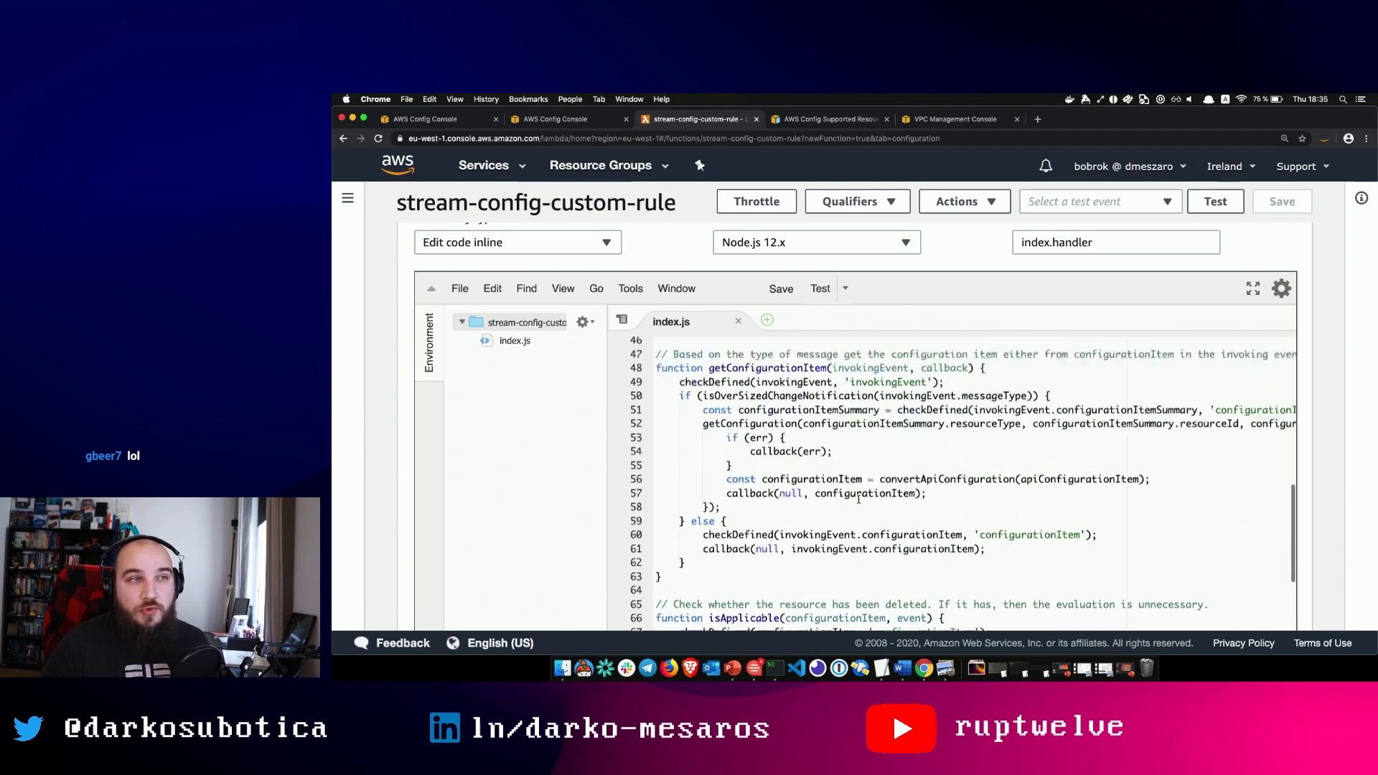
Step: Examine the remaining index.js code, including the exports.handler function, the desiredInstanceType compliance check and the putEvaluations request
scroll(859, 499, "down", 6)
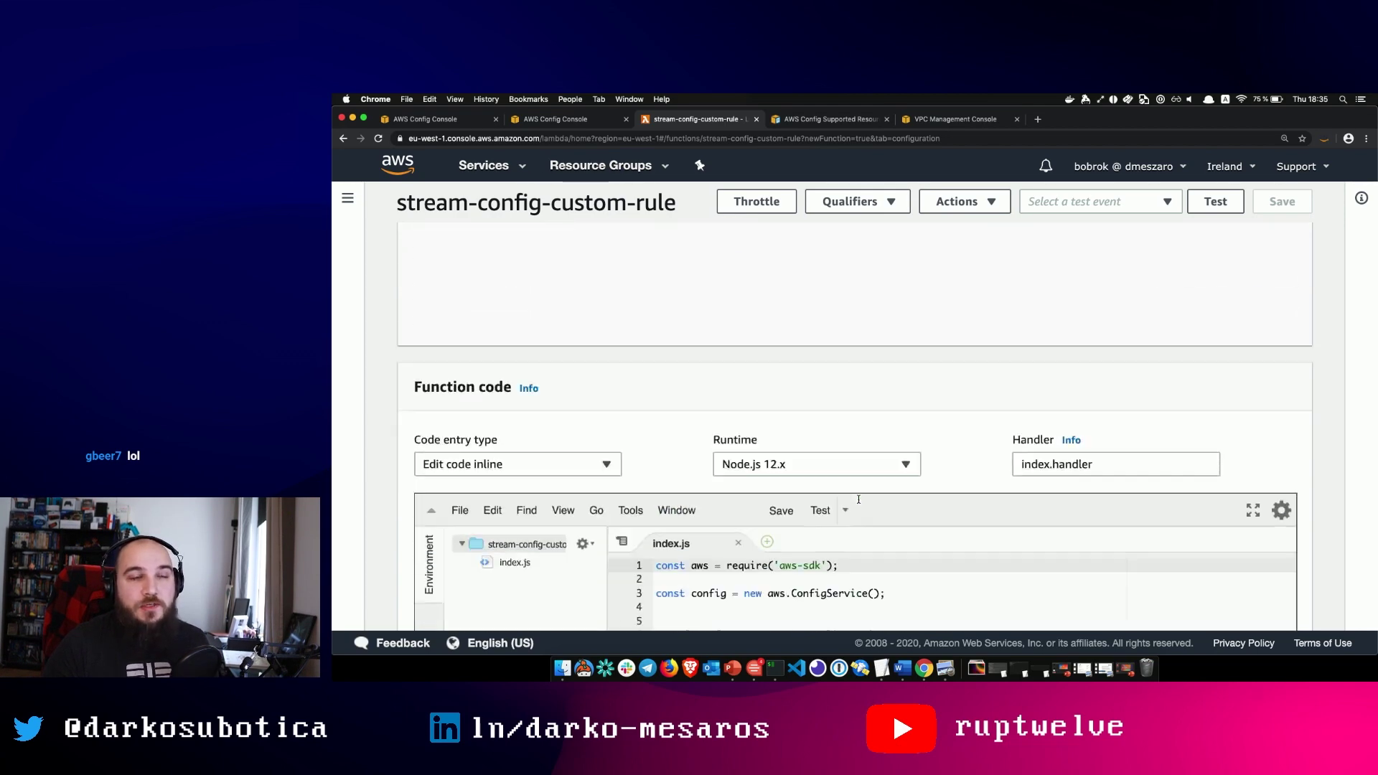
scroll(858, 500, "down", 7)
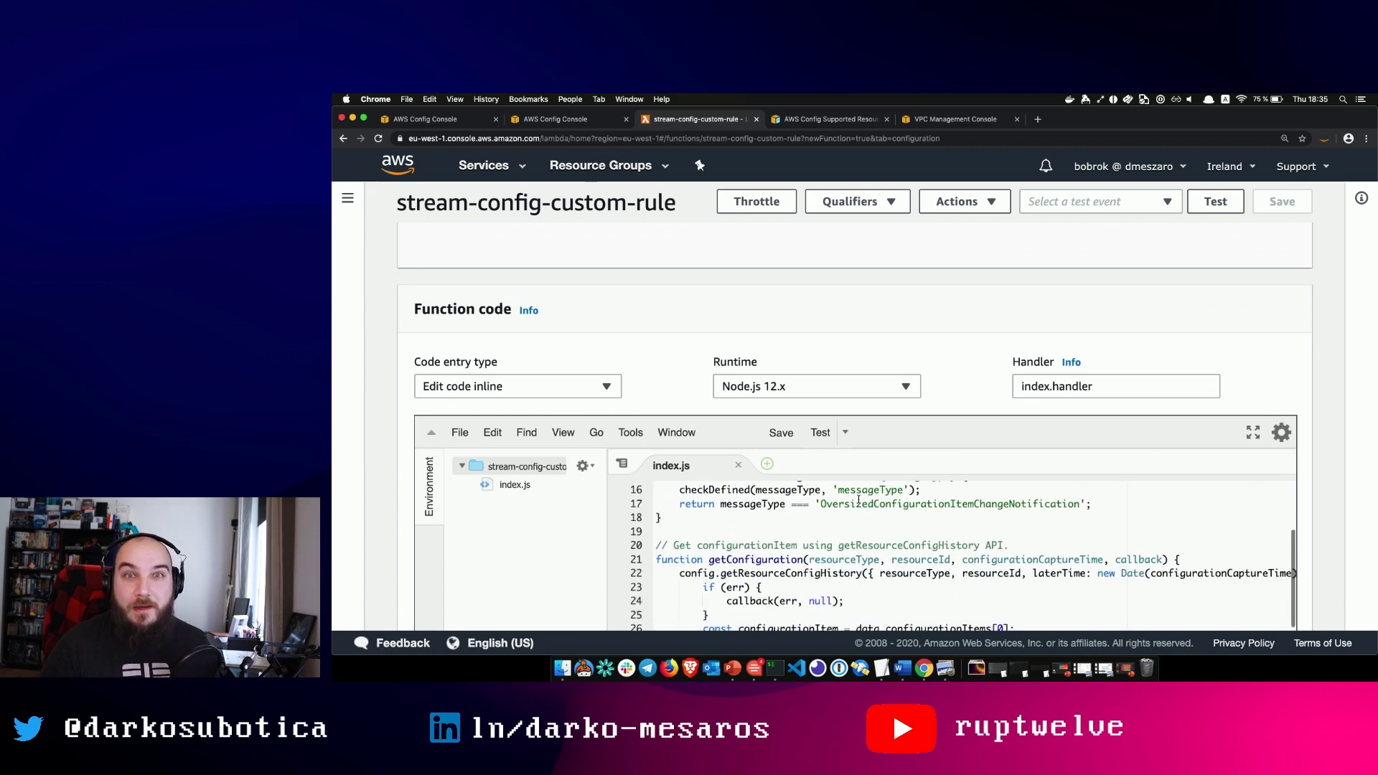
scroll(859, 499, "down", 3)
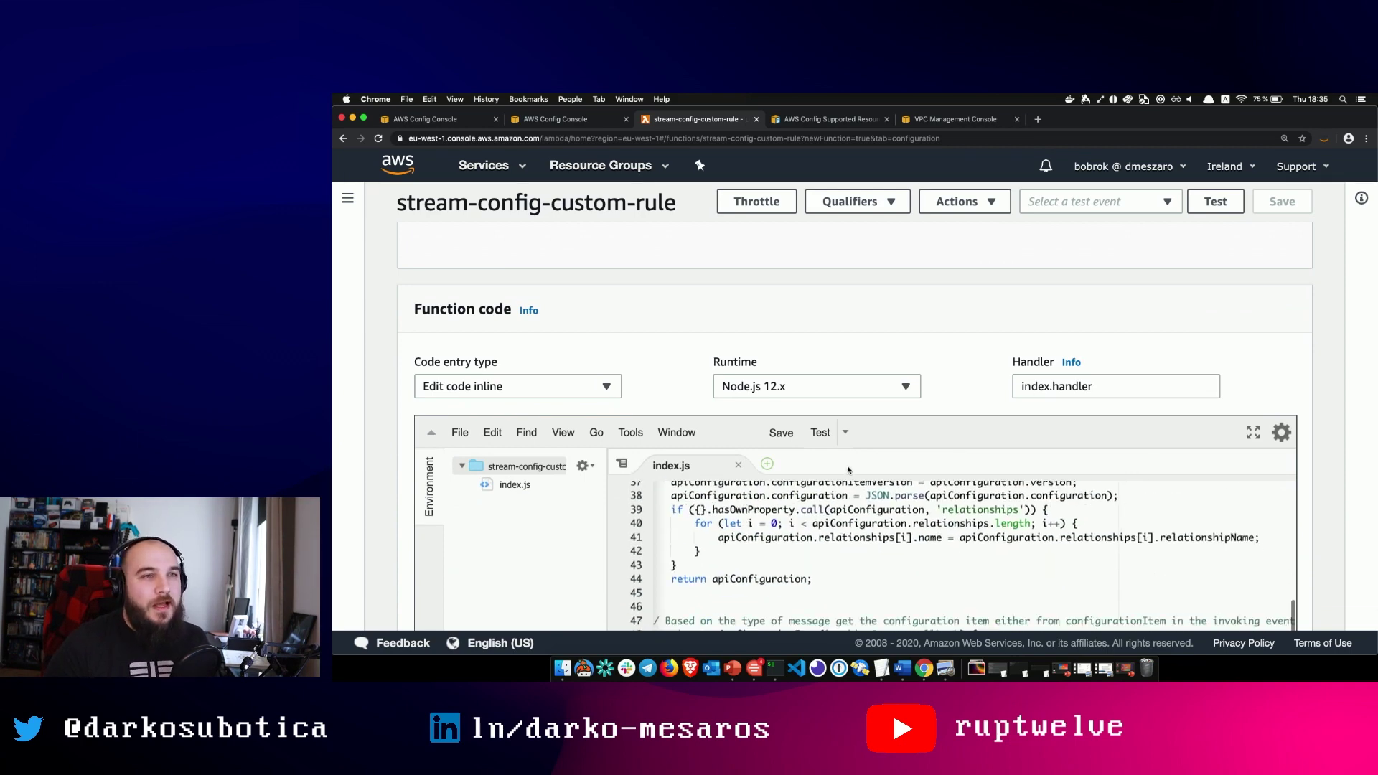
scroll(743, 443, "down", 3)
scroll(836, 439, "down", 20)
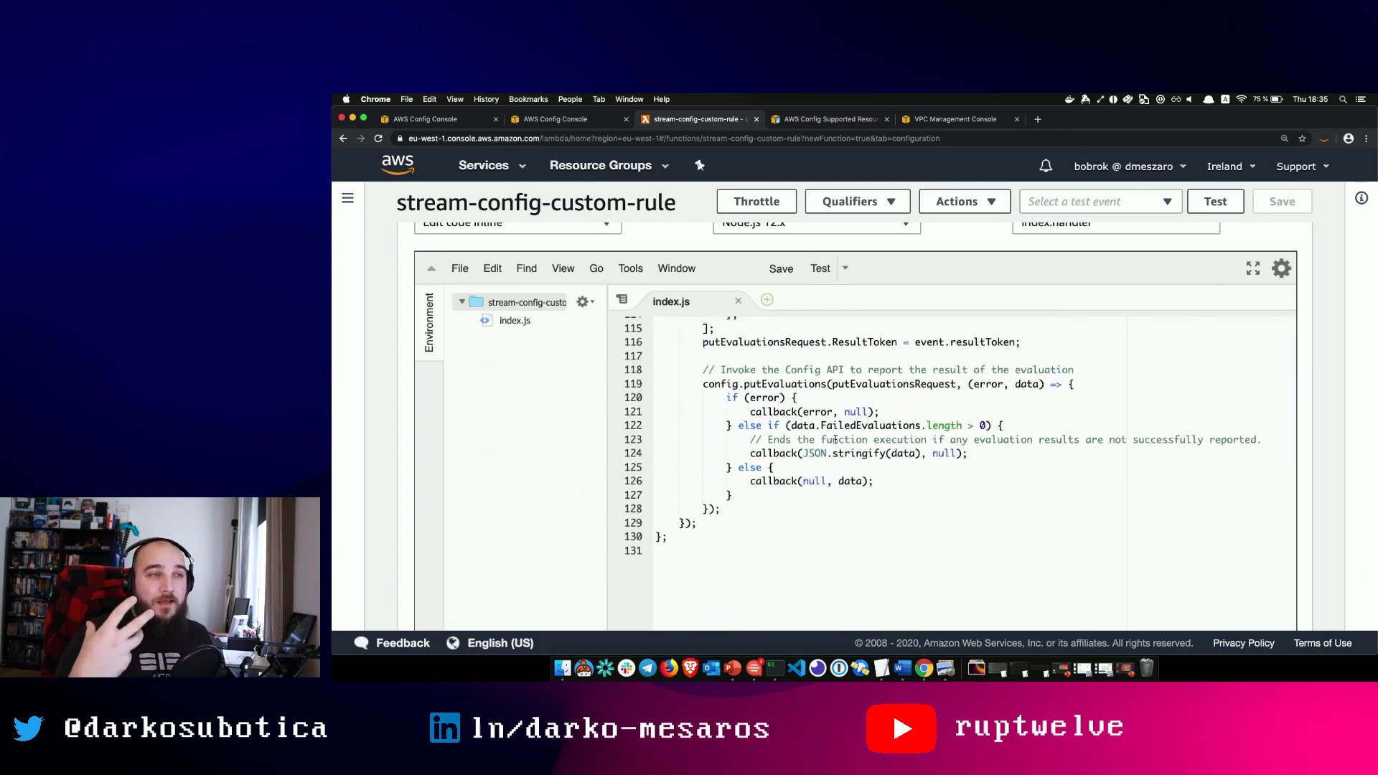
scroll(836, 439, "up", 3)
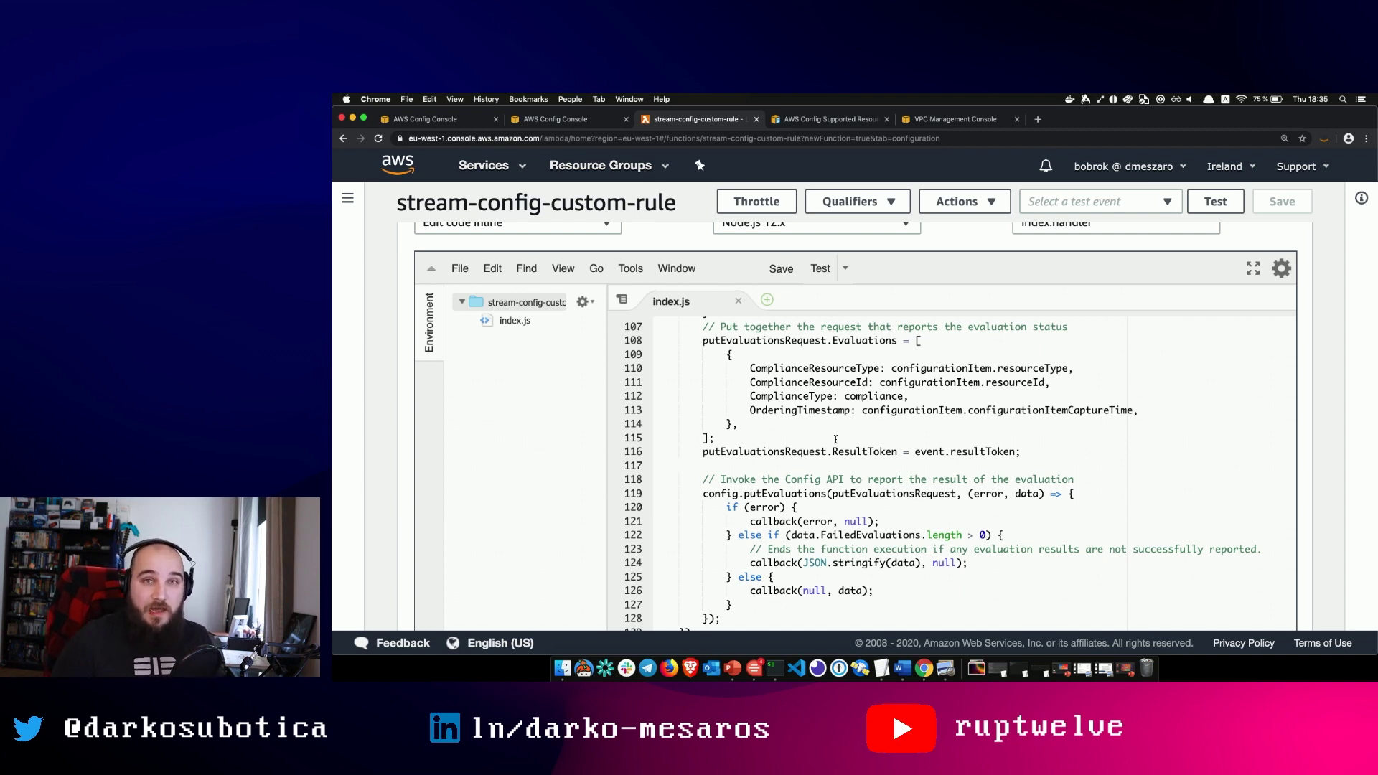
scroll(888, 476, "up", 10)
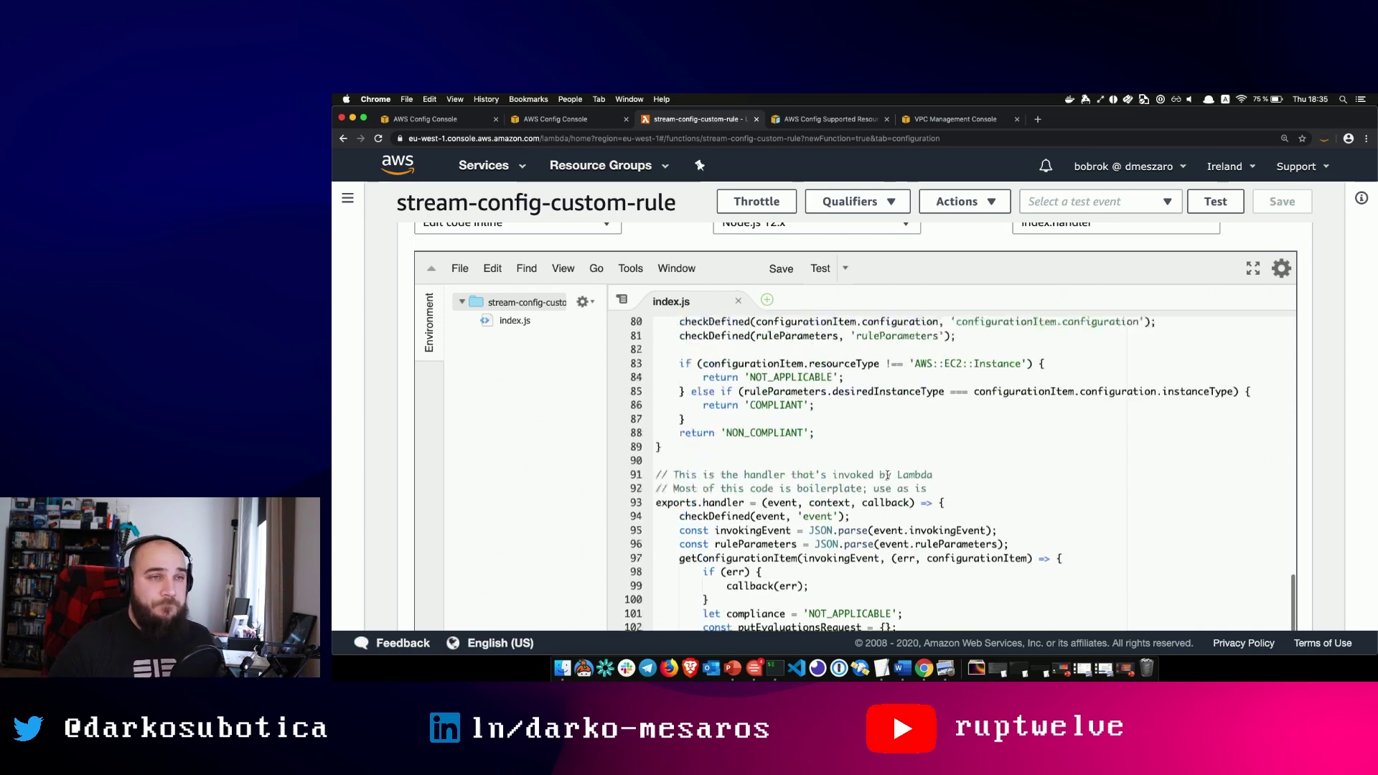
Step: Close the security group timeline page and start adding a custom rule in AWS Config, continuing to its configuration
left_click(572, 119)
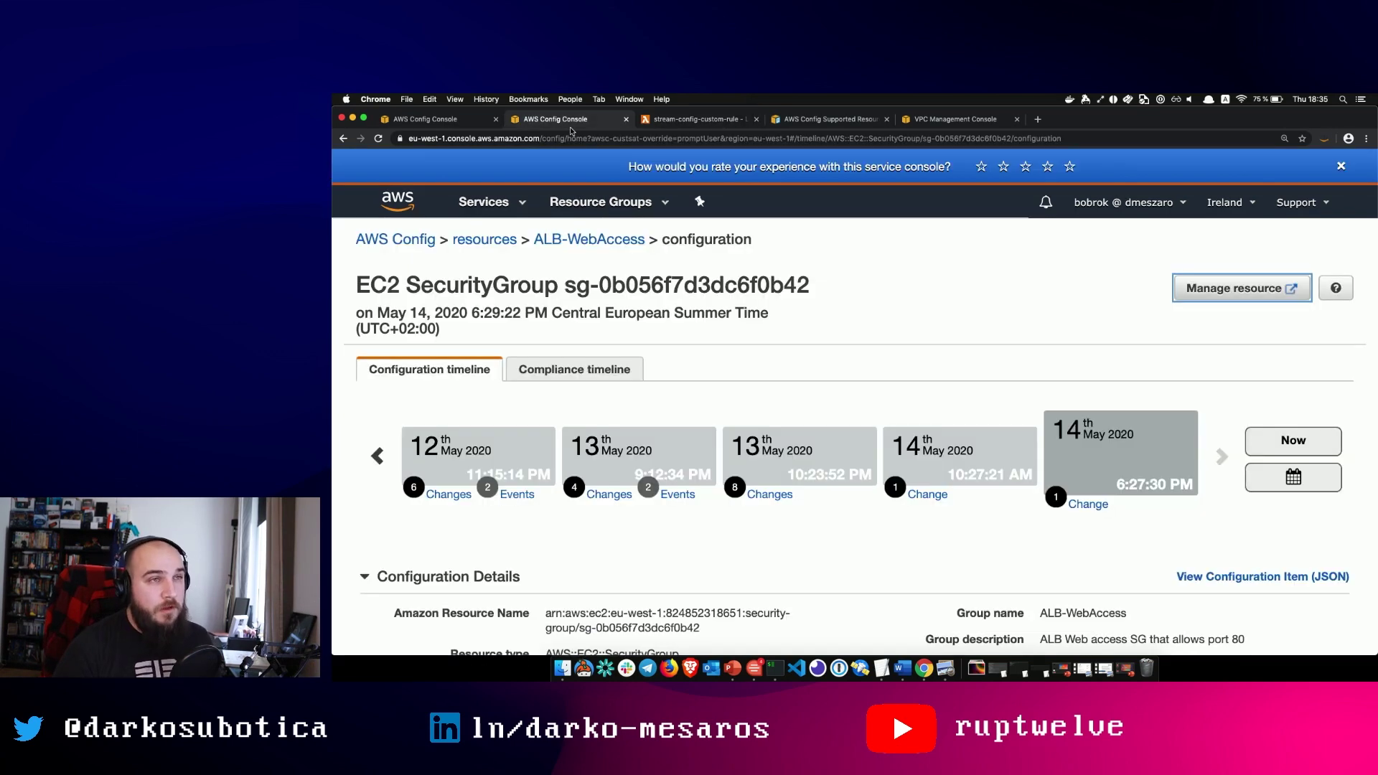
left_click(454, 120)
left_click(626, 119)
left_click(1293, 485)
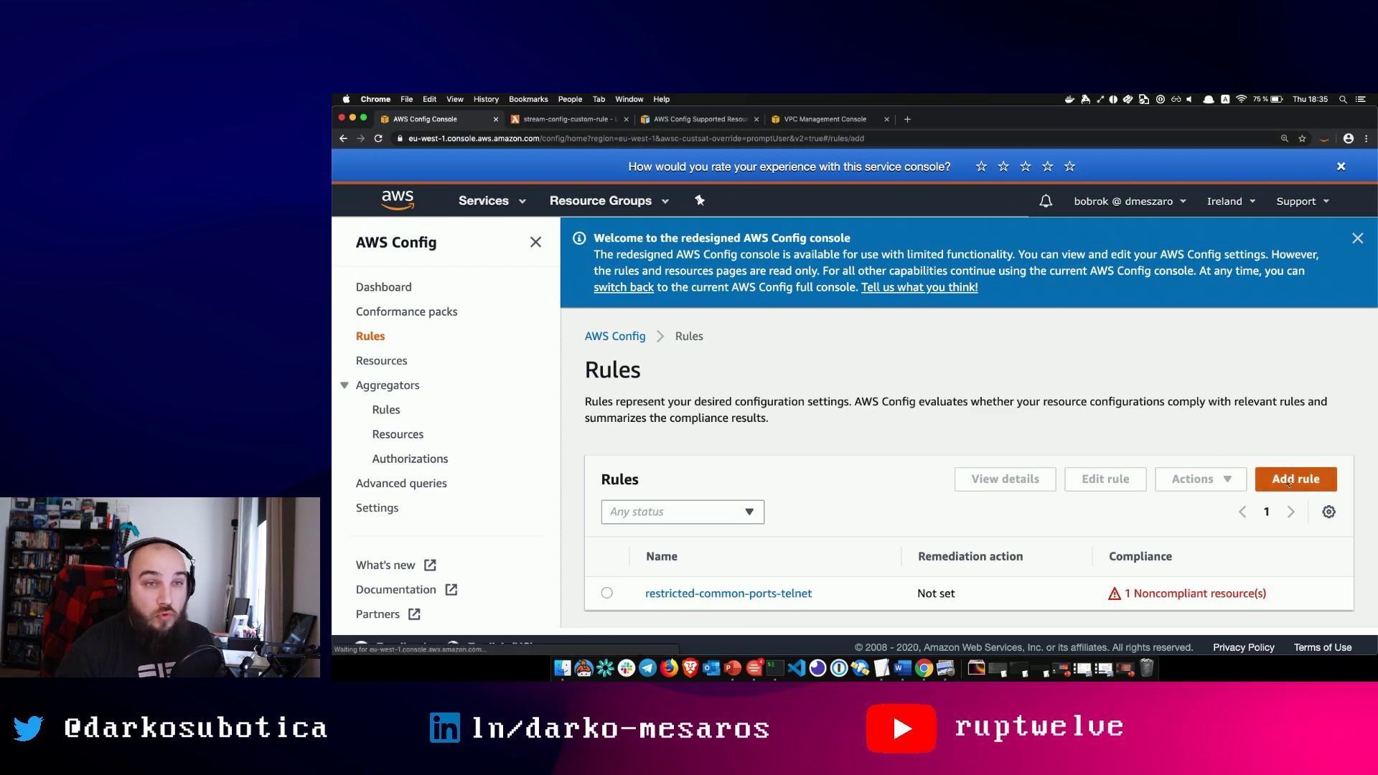
scroll(906, 388, "down", 5)
left_click(1015, 405)
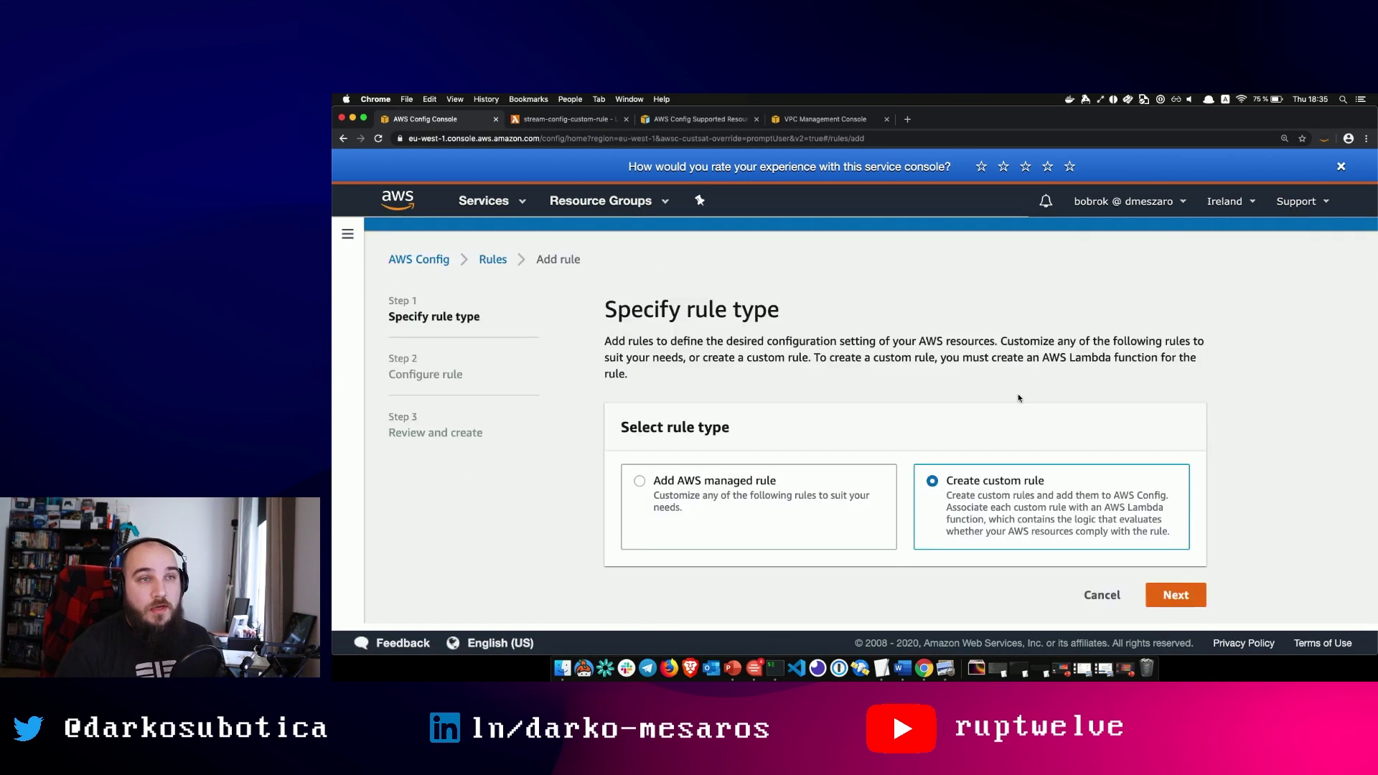
left_click(1195, 590)
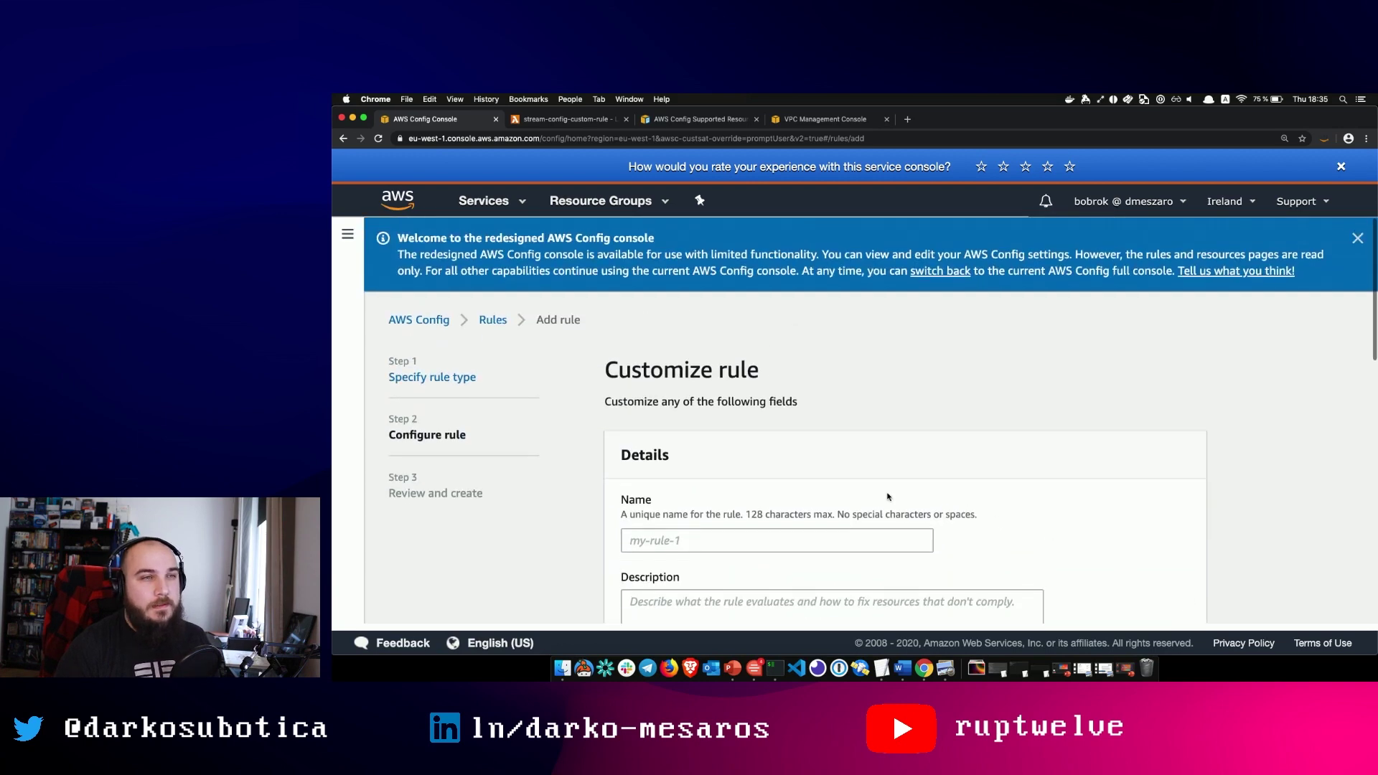
Step: Name the custom rule config-stream-custom-rule-ec2
left_click(816, 532)
type("confi")
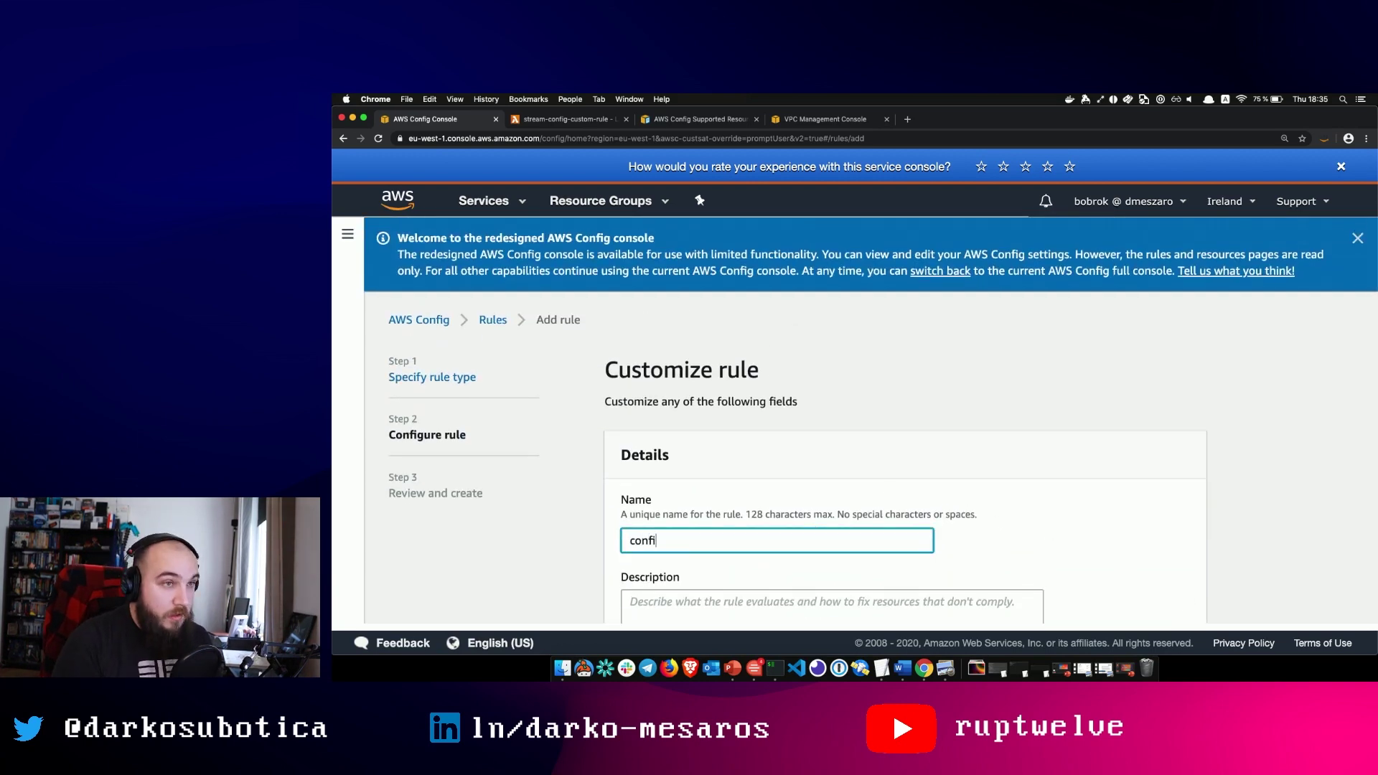
type("g-stream-custom=ri")
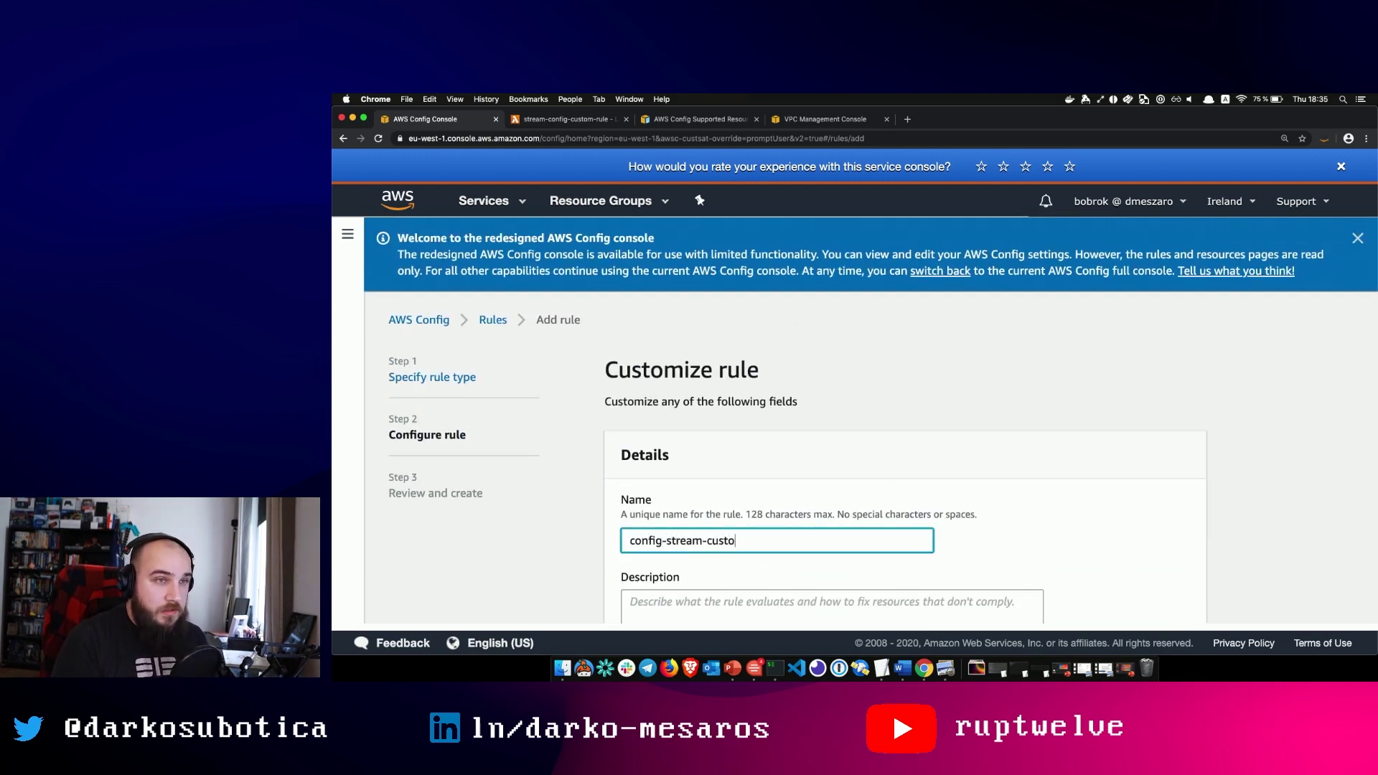
key("BackSpace")
key("BackSpace")
type("-rule-ec2")
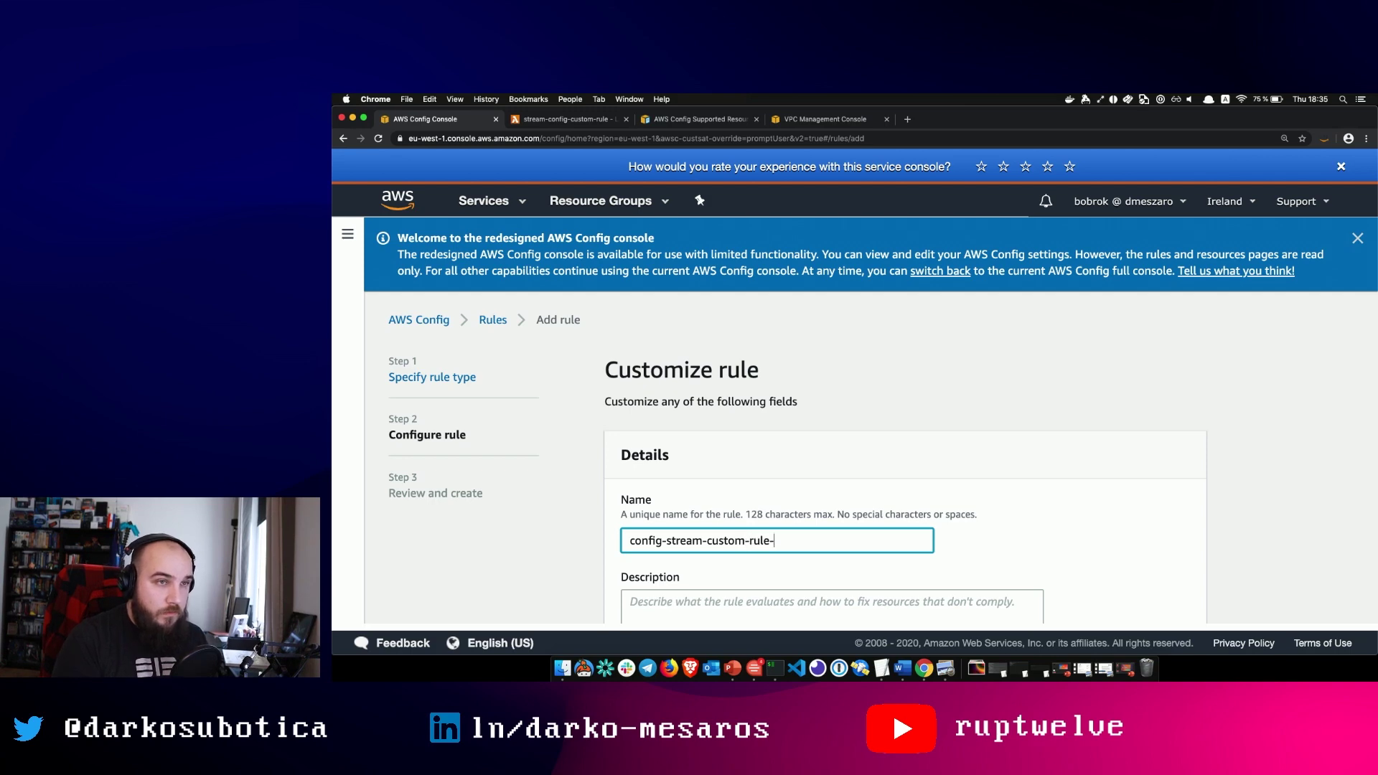
Step: Describe the rule as "Check if all my EC2 instances are T2.micro"
left_click(851, 567)
type("Check if all")
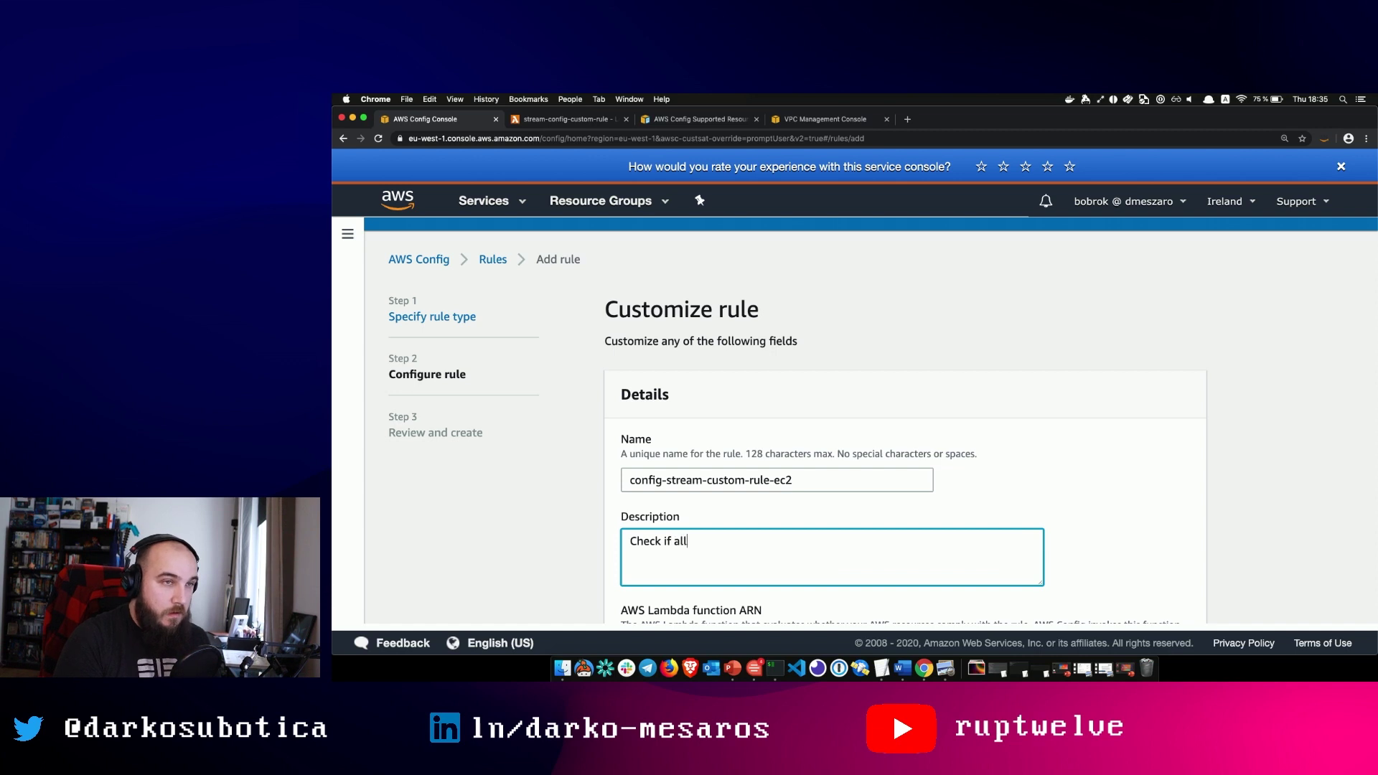
type(" my EC2 instances ")
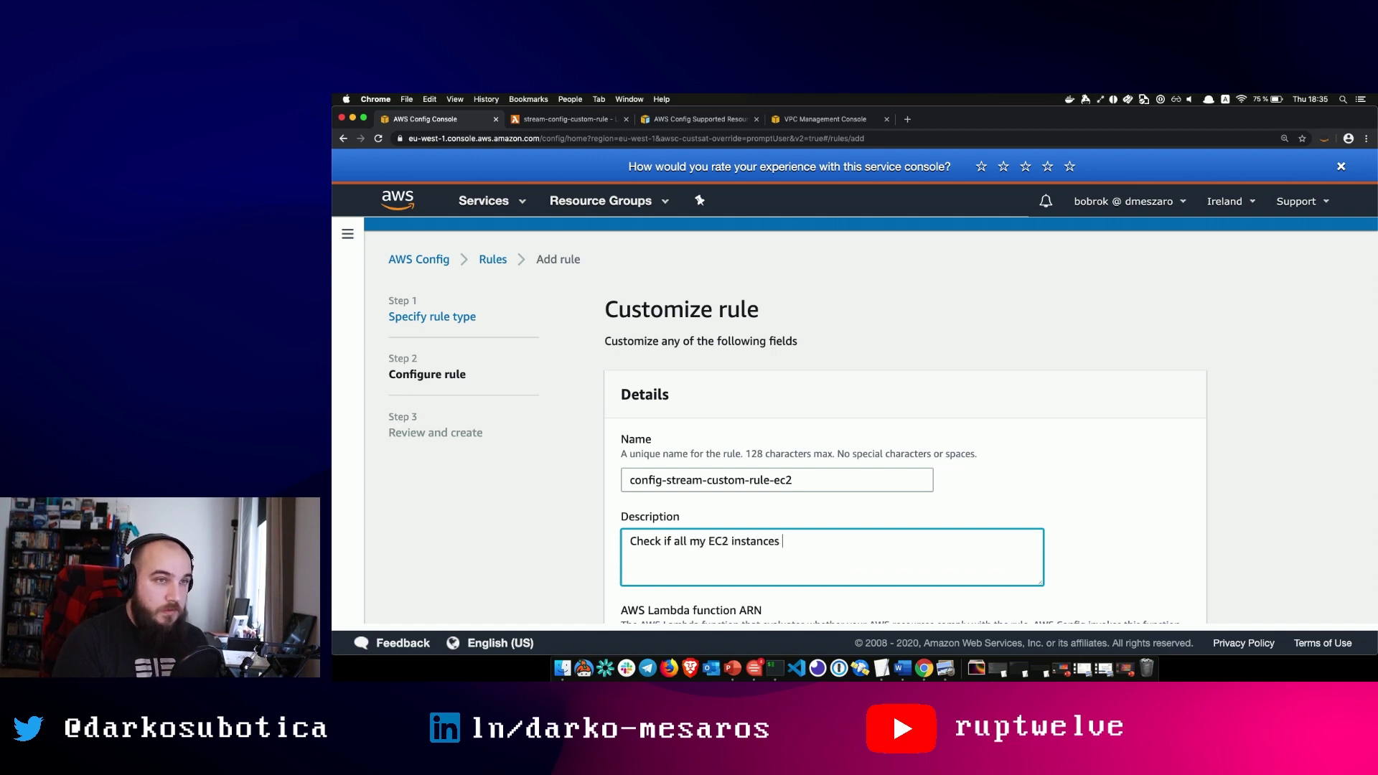
type("are T2.micro")
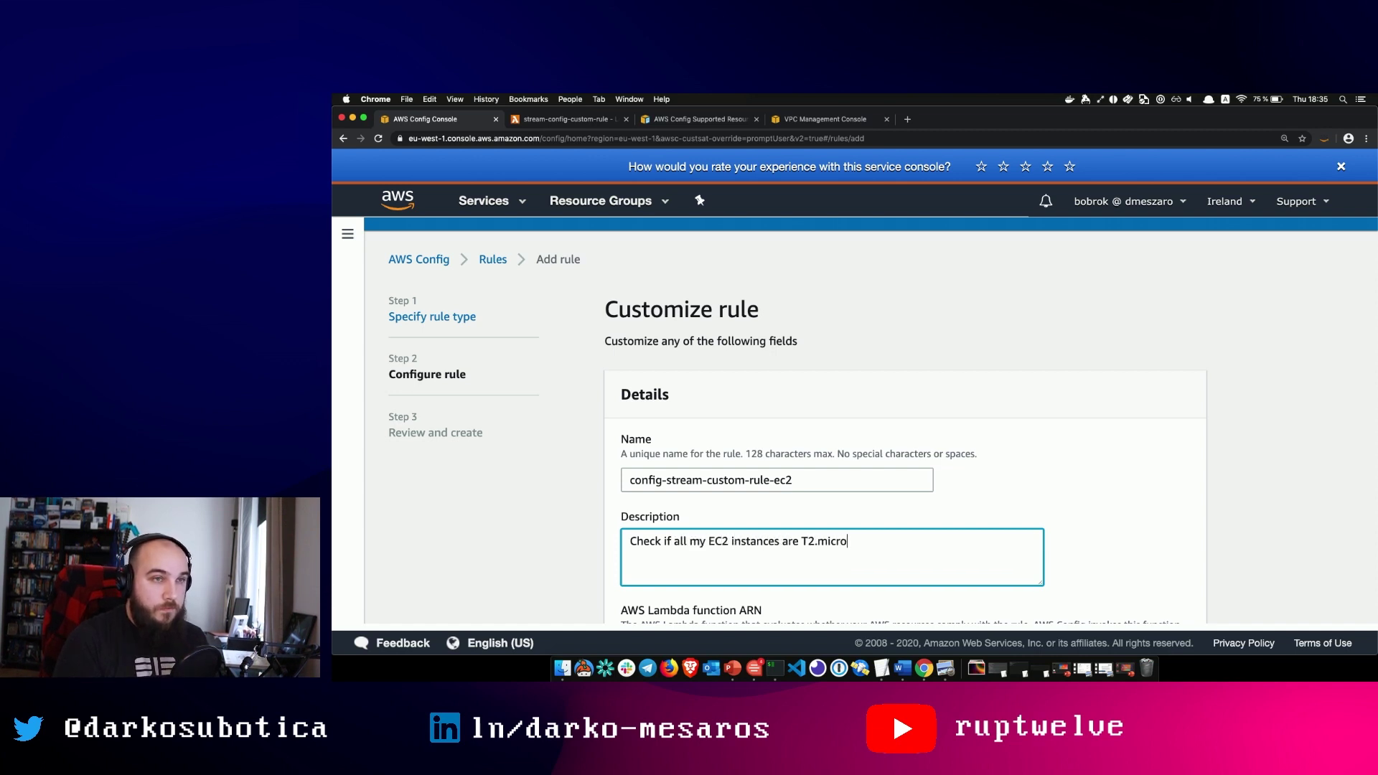
Step: Copy the ARN of the stream-config-custom-rule Lambda function and paste it as the rule's AWS Lambda function ARN
scroll(831, 452, "down", 3)
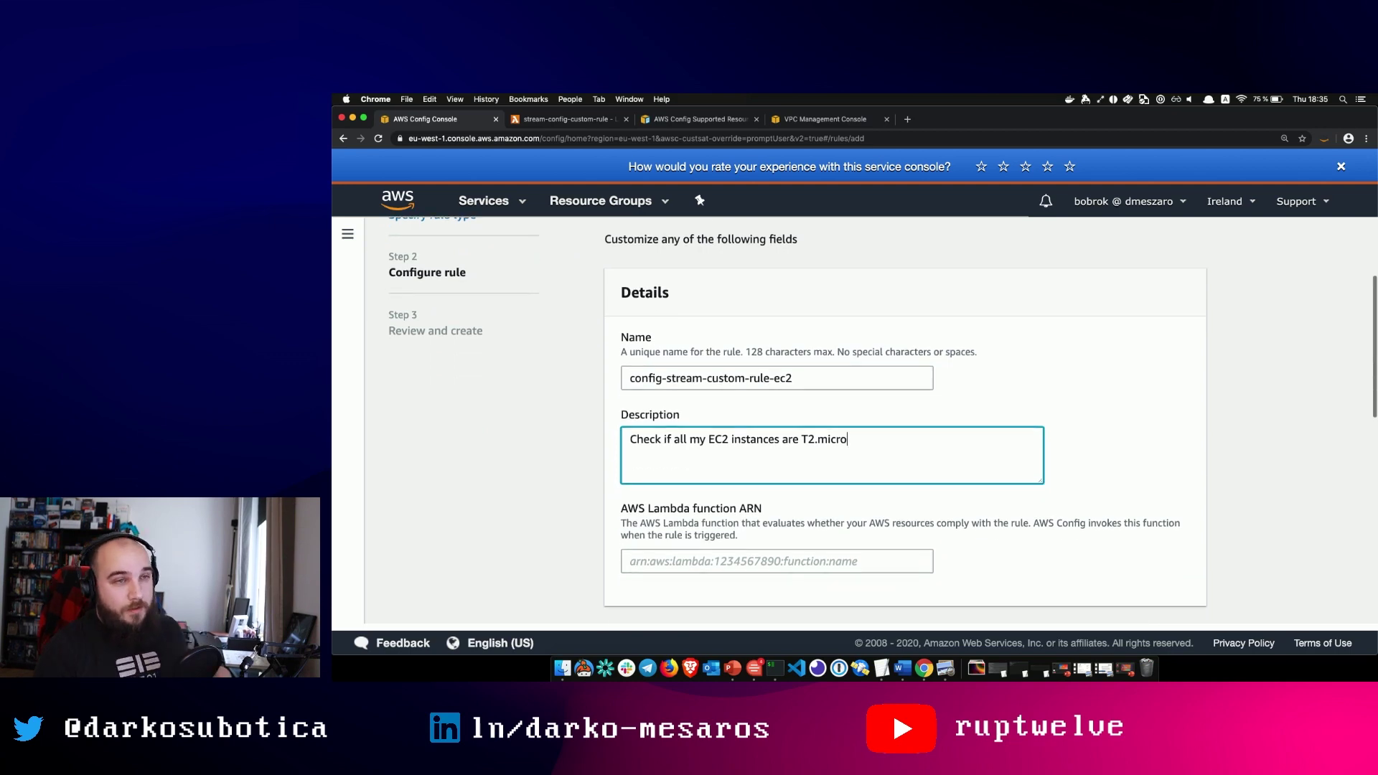
left_click(566, 124)
scroll(1036, 302, "up", 10)
left_click(1301, 251)
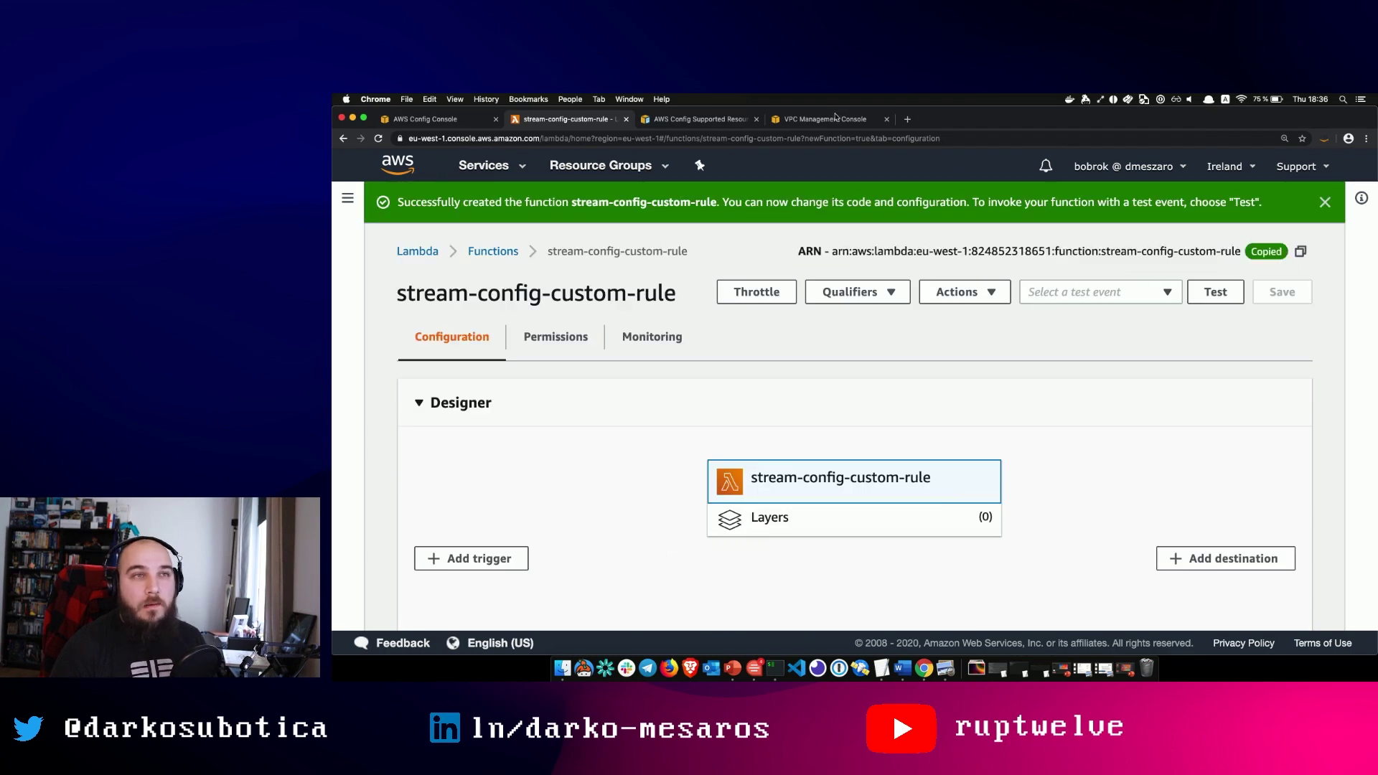
left_click(427, 121)
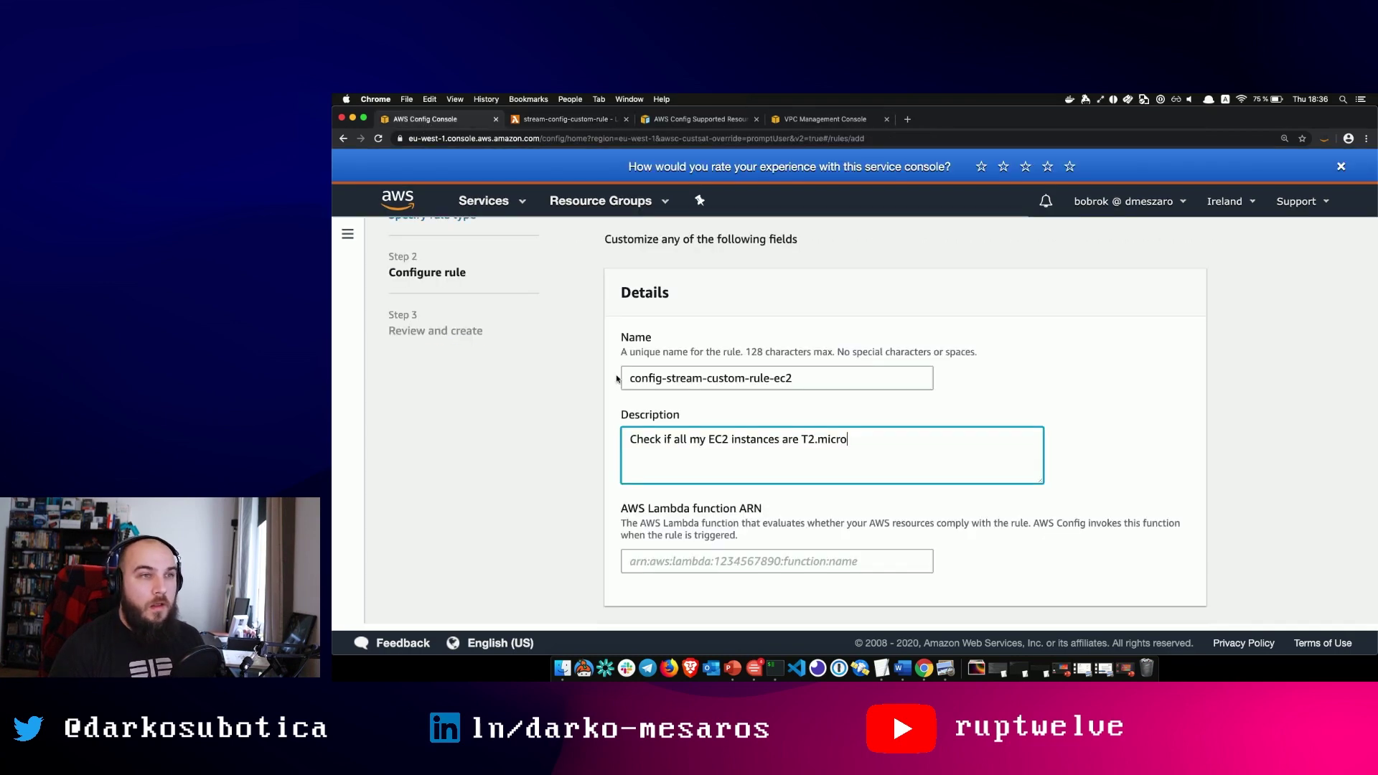
left_click(650, 554)
key("super+v")
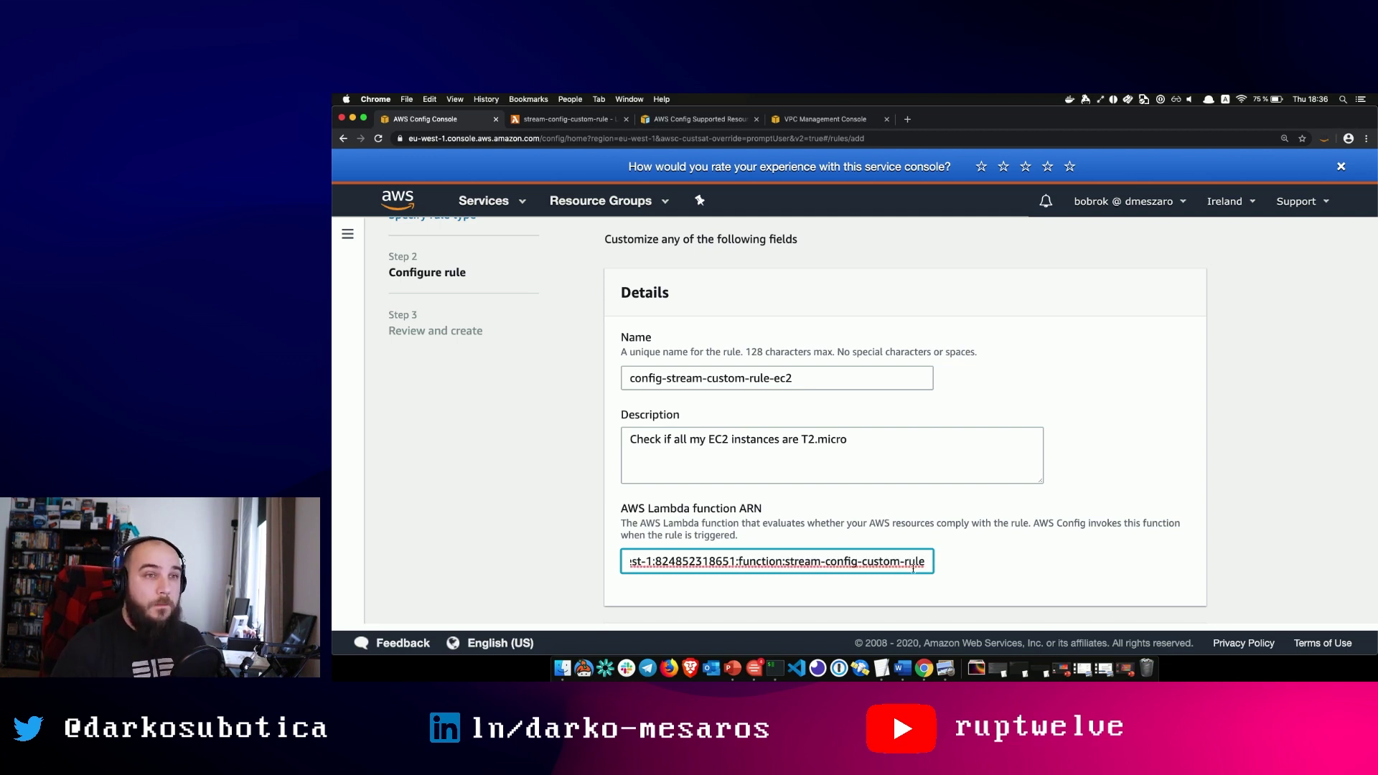
Step: Keep the rule triggered by configuration changes and limit its scope to resources of type AWS EC2 Instance
scroll(990, 567, "down", 5)
left_click(993, 485)
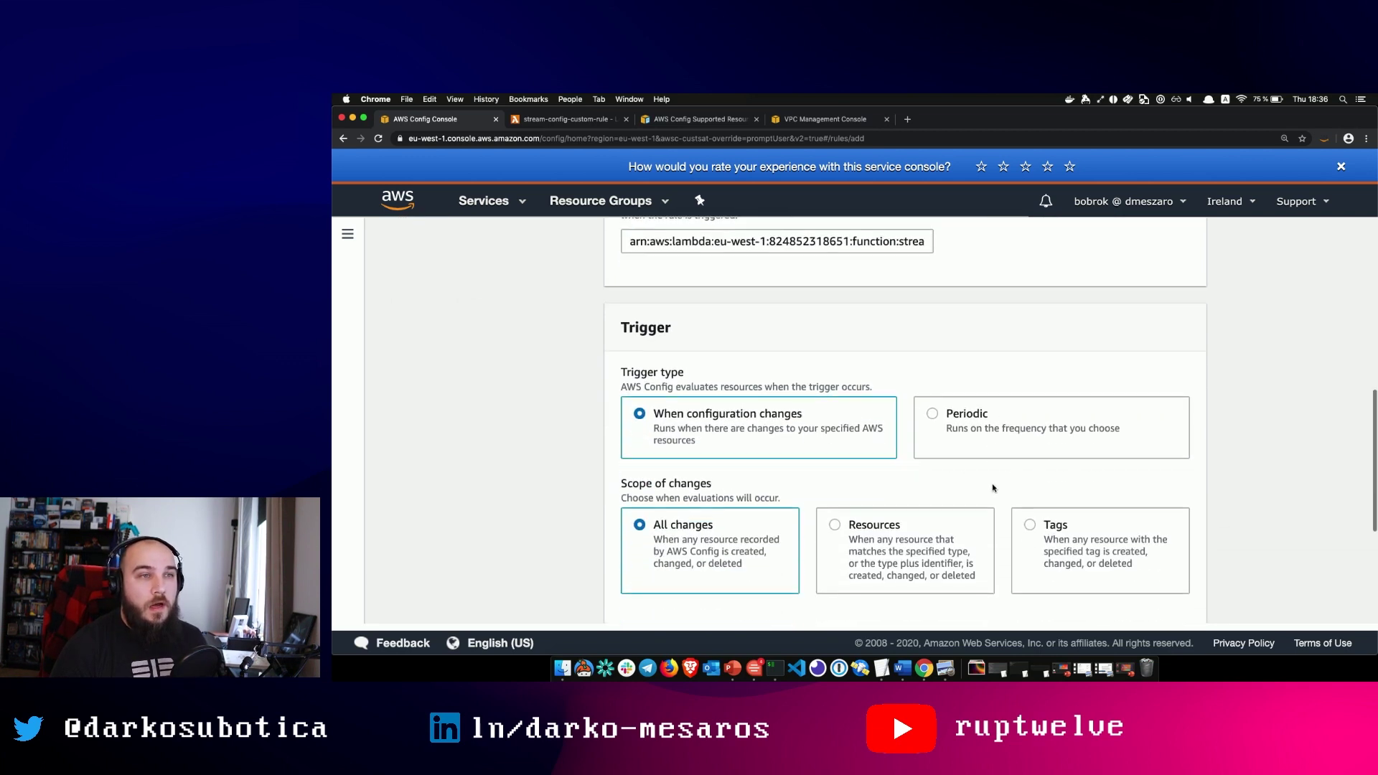
scroll(770, 420, "down", 1)
left_click(909, 463)
scroll(909, 463, "down", 1)
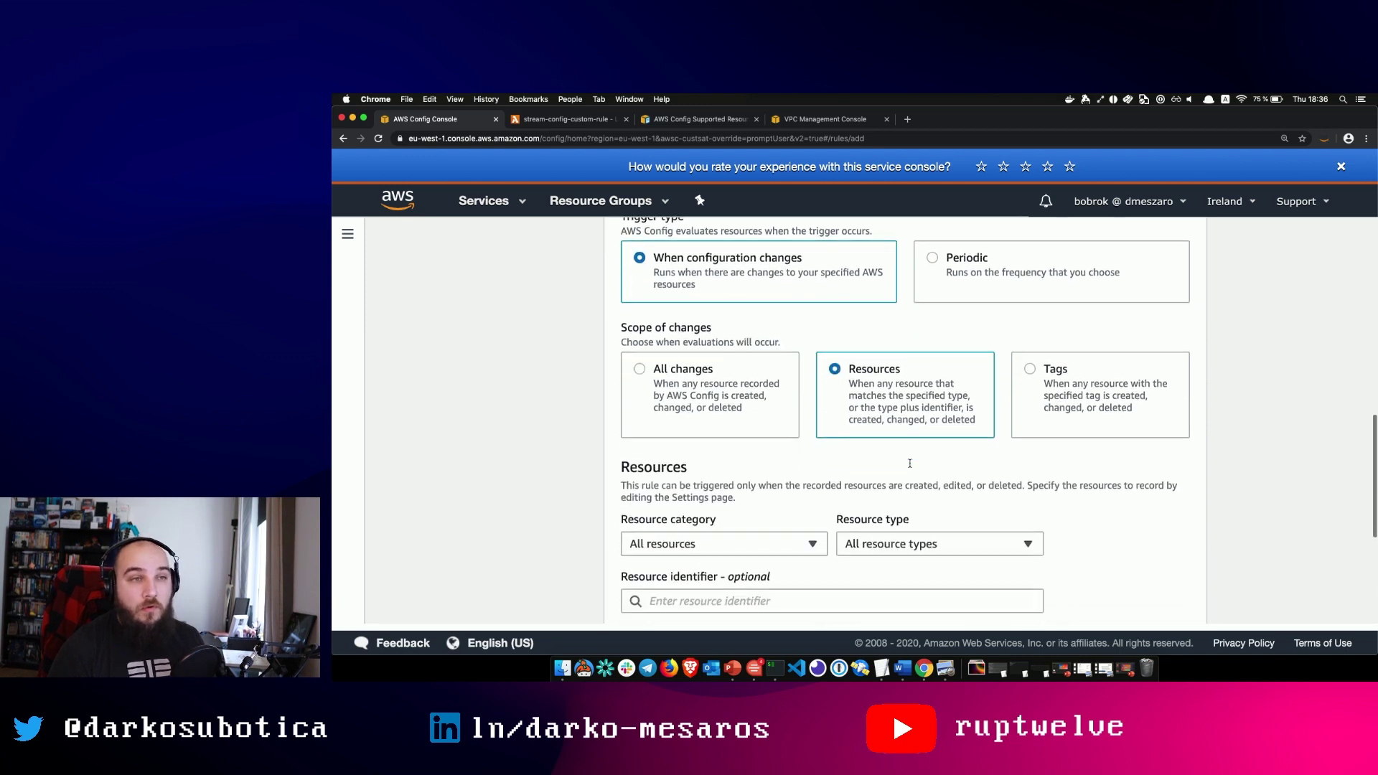
left_click(884, 545)
type("insta")
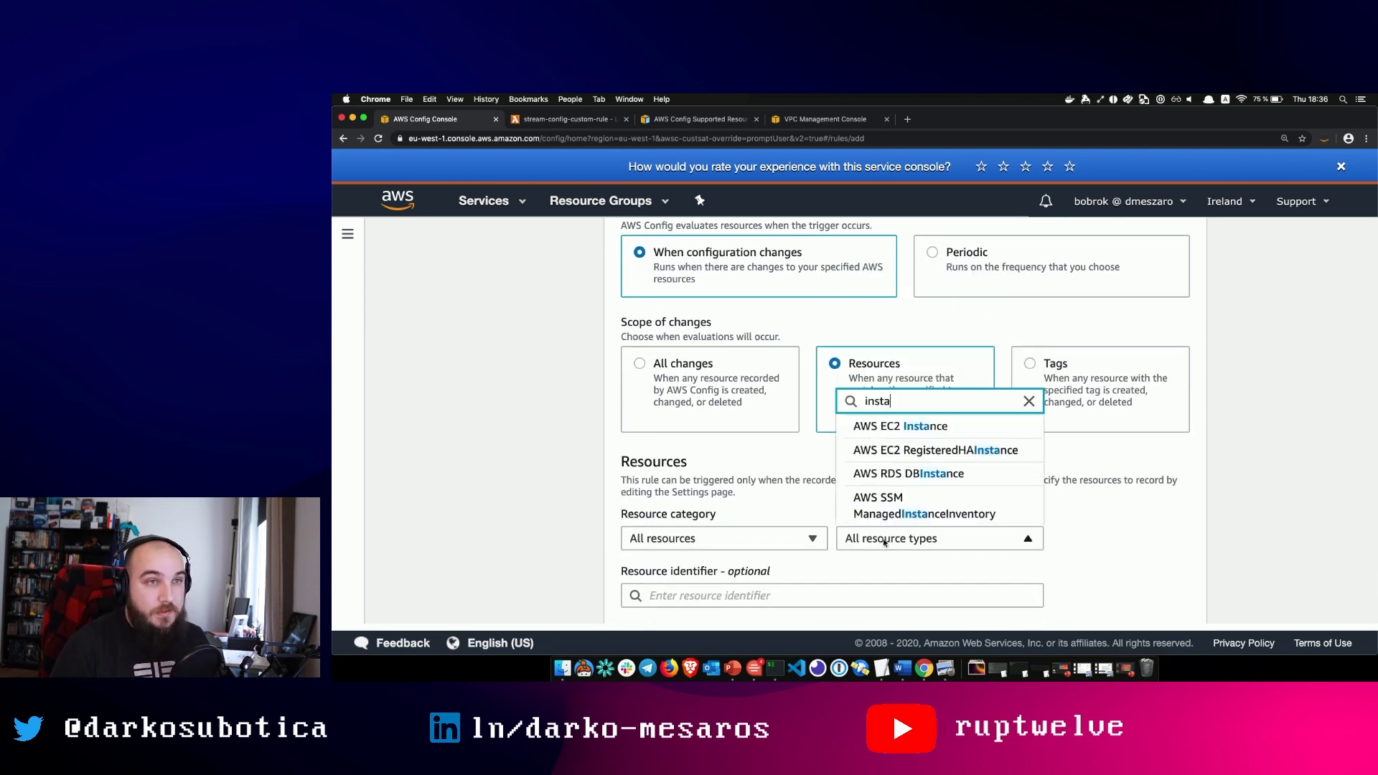
left_click(922, 436)
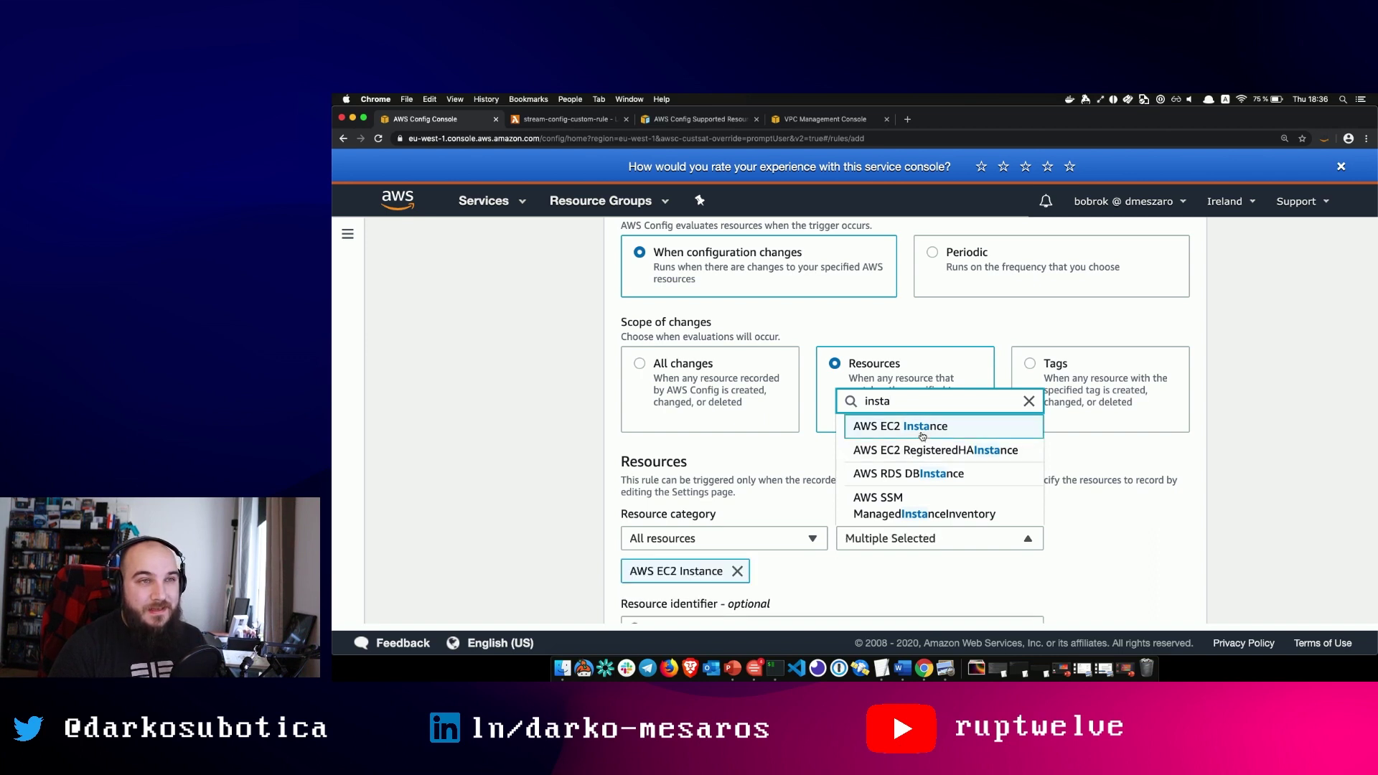
left_click(1169, 514)
Step: Add the rule parameter desiredInstanceType with the value t2.micro
scroll(1245, 565, "down", 2)
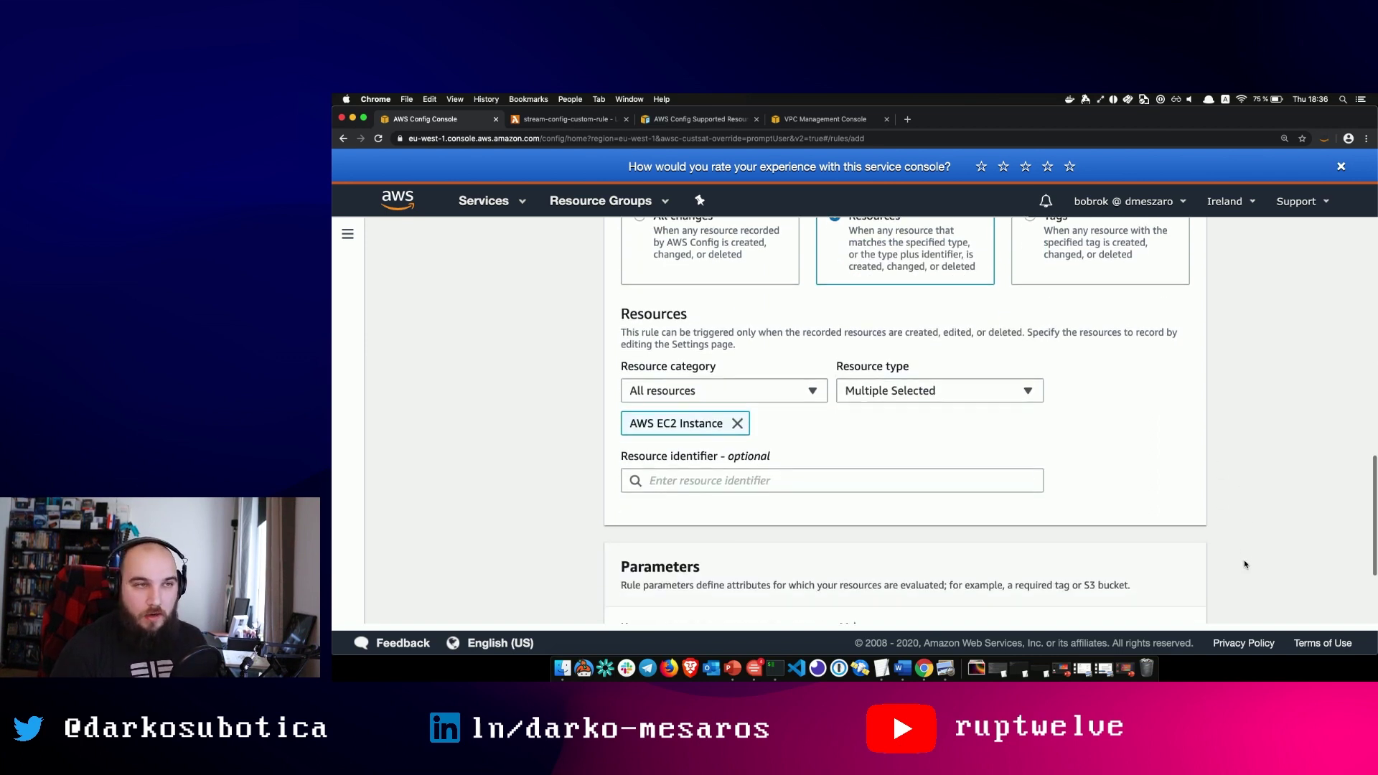
scroll(1246, 565, "down", 2)
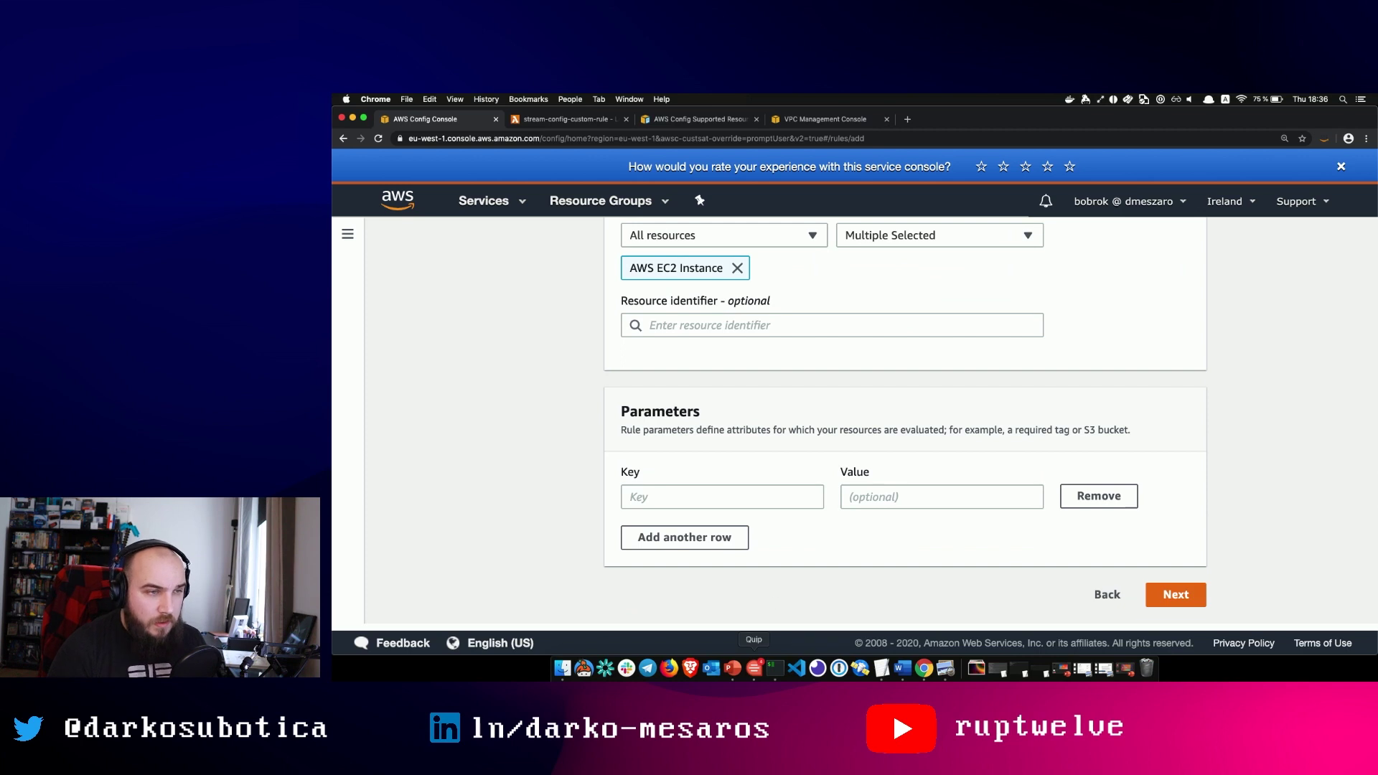
key("super+Tab")
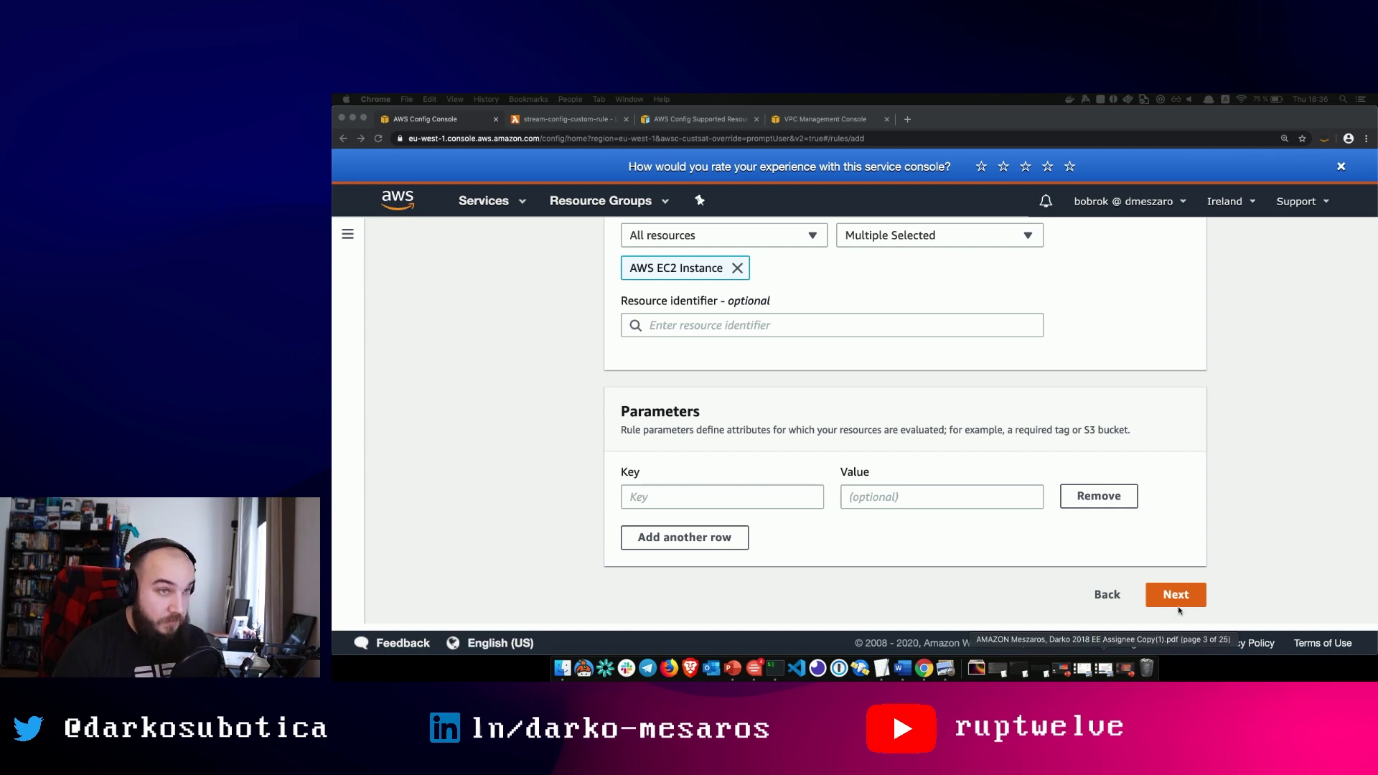
left_click(781, 493)
key("Down")
key("Return")
left_click(902, 486)
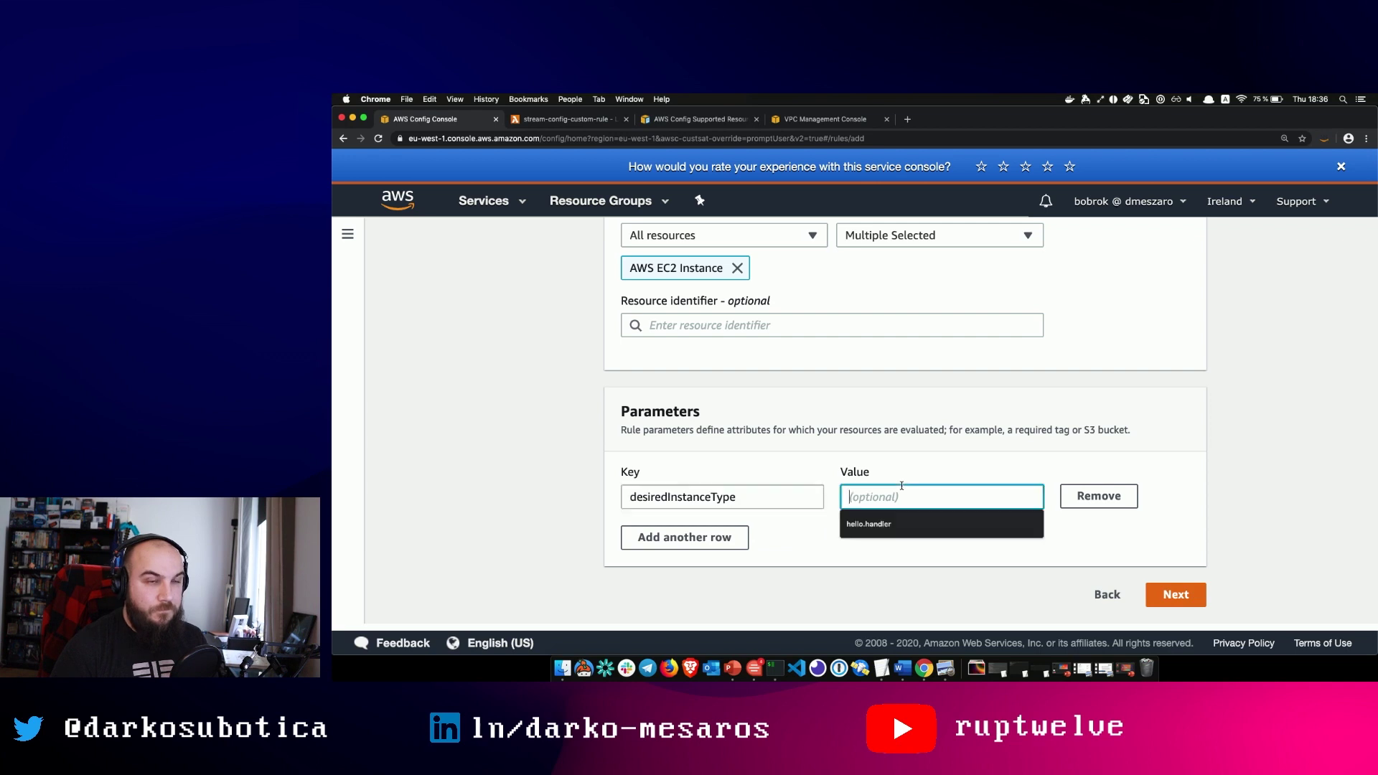
type("t2.micro")
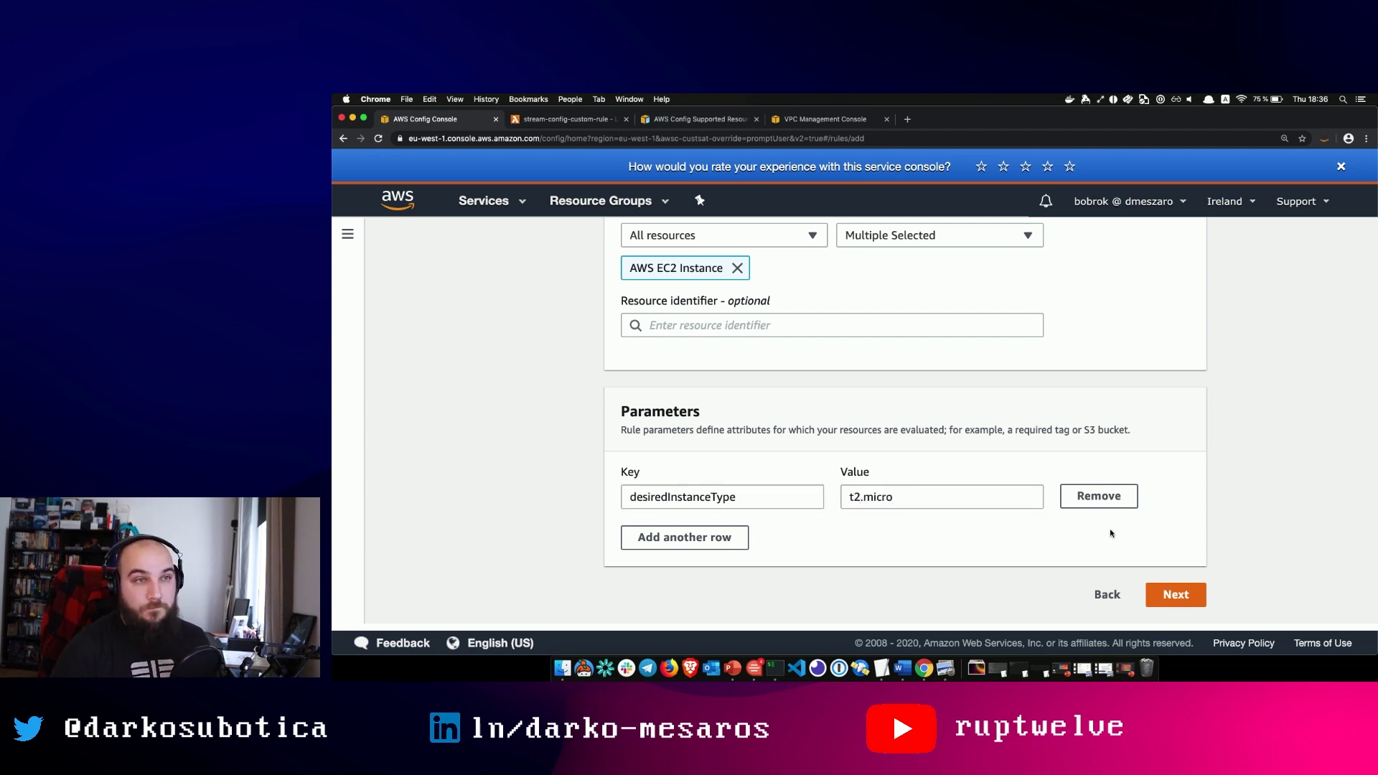
Step: Review the custom rule's details, trigger and parameters, and add the rule to the account
left_click(1176, 592)
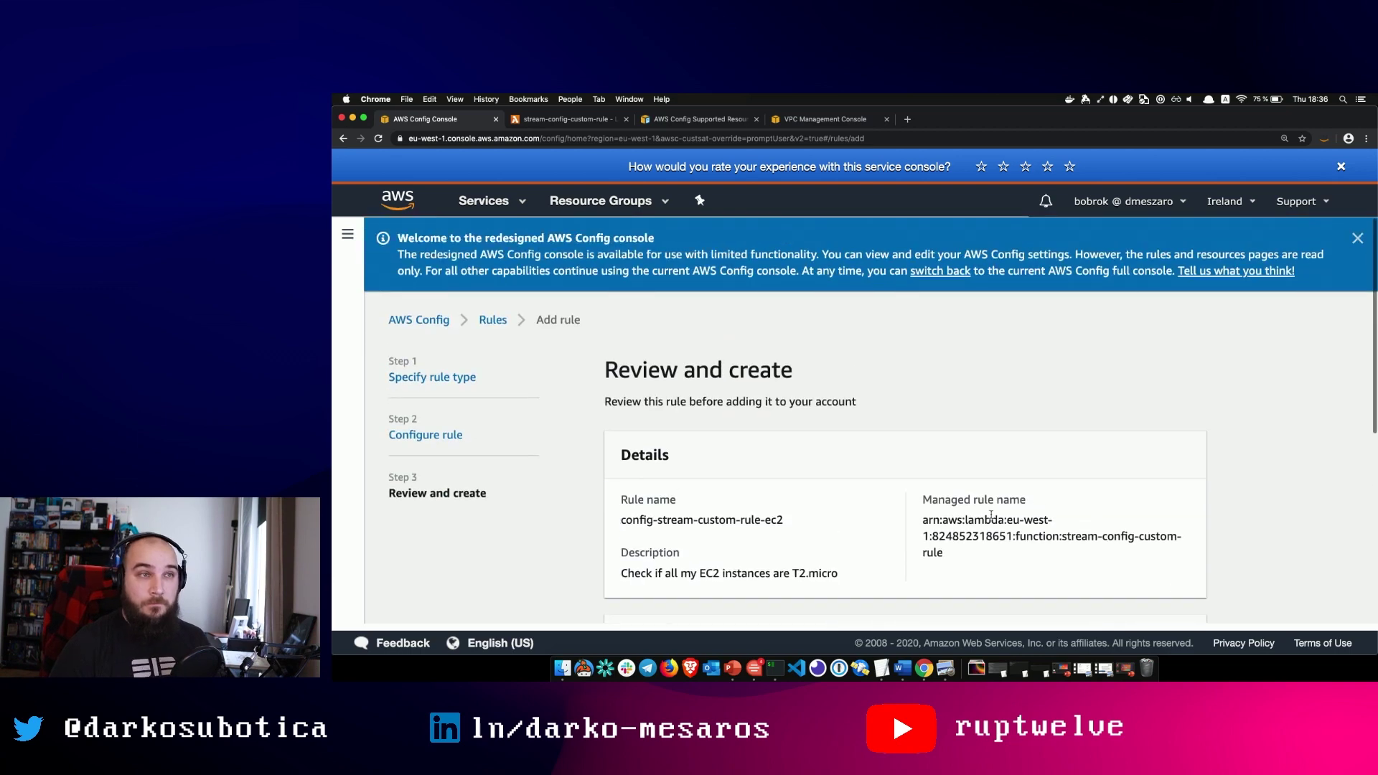
scroll(992, 518, "down", 3)
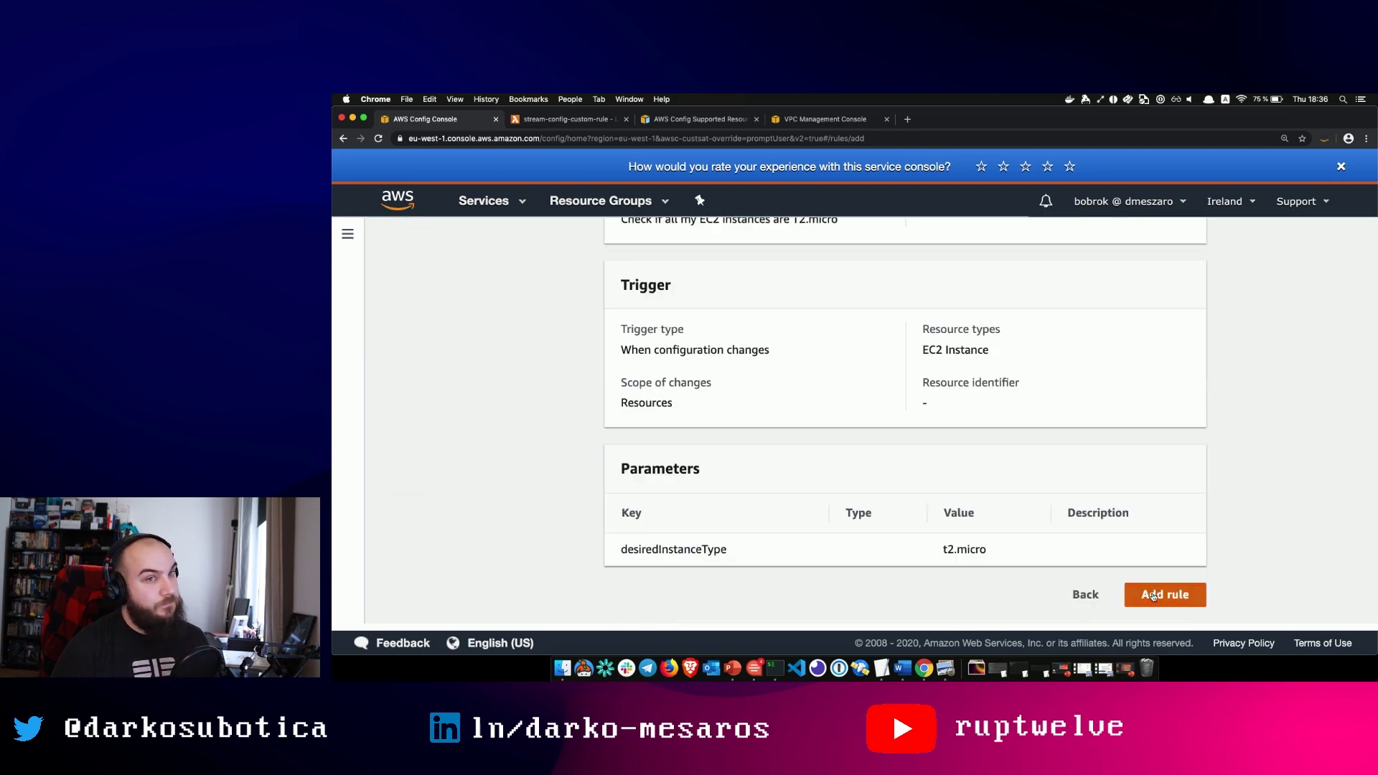
left_click(1156, 596)
scroll(1005, 517, "down", 3)
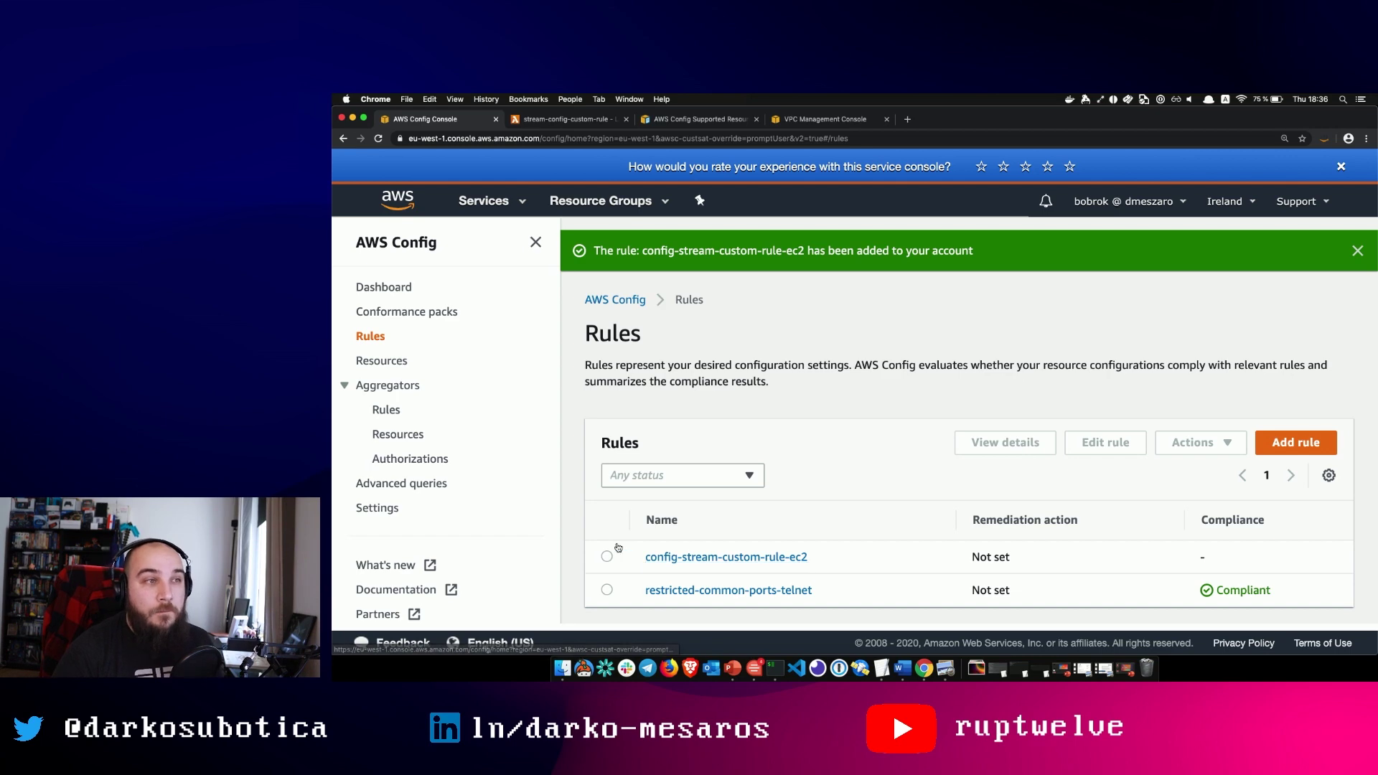
Step: Check the resource inventory on the AWS Config dashboard and open the AWS Config settings
left_click(386, 289)
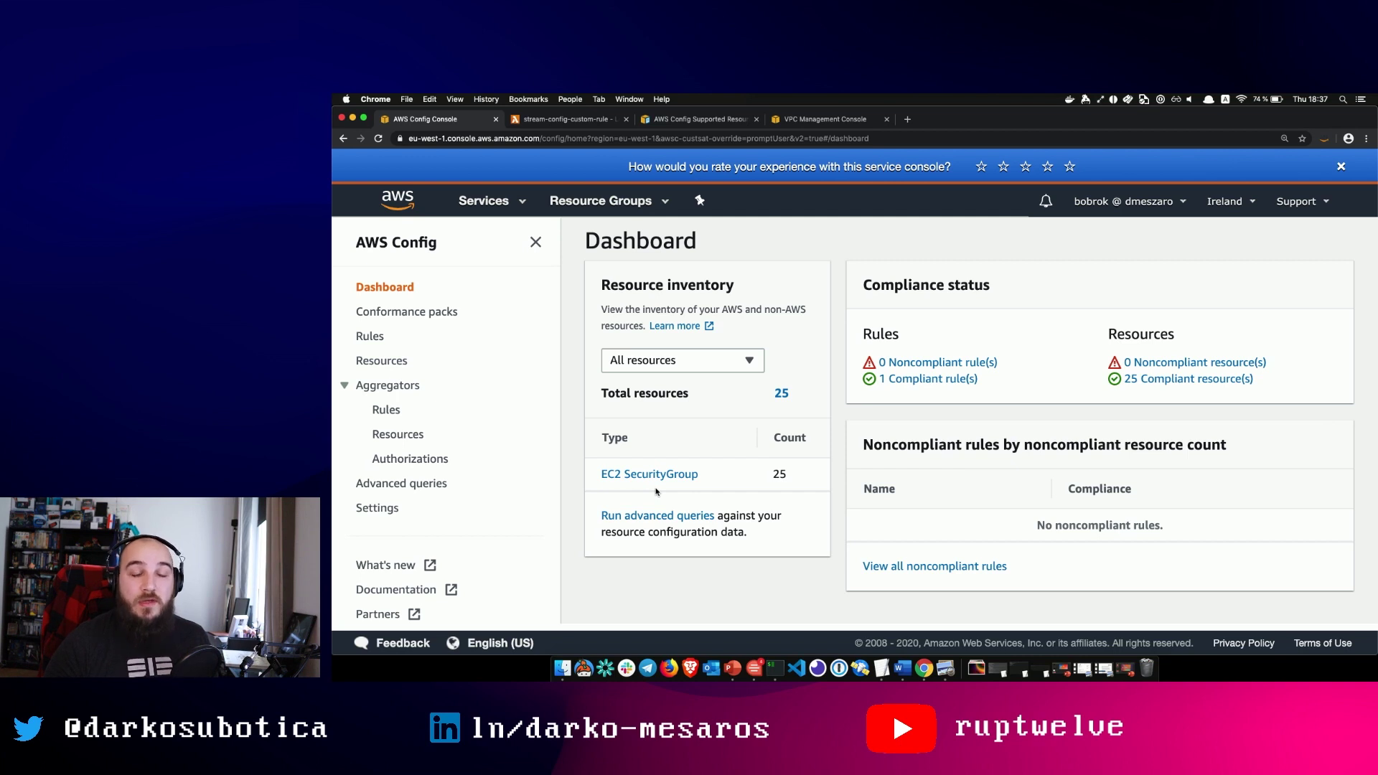
scroll(502, 452, "down", 2)
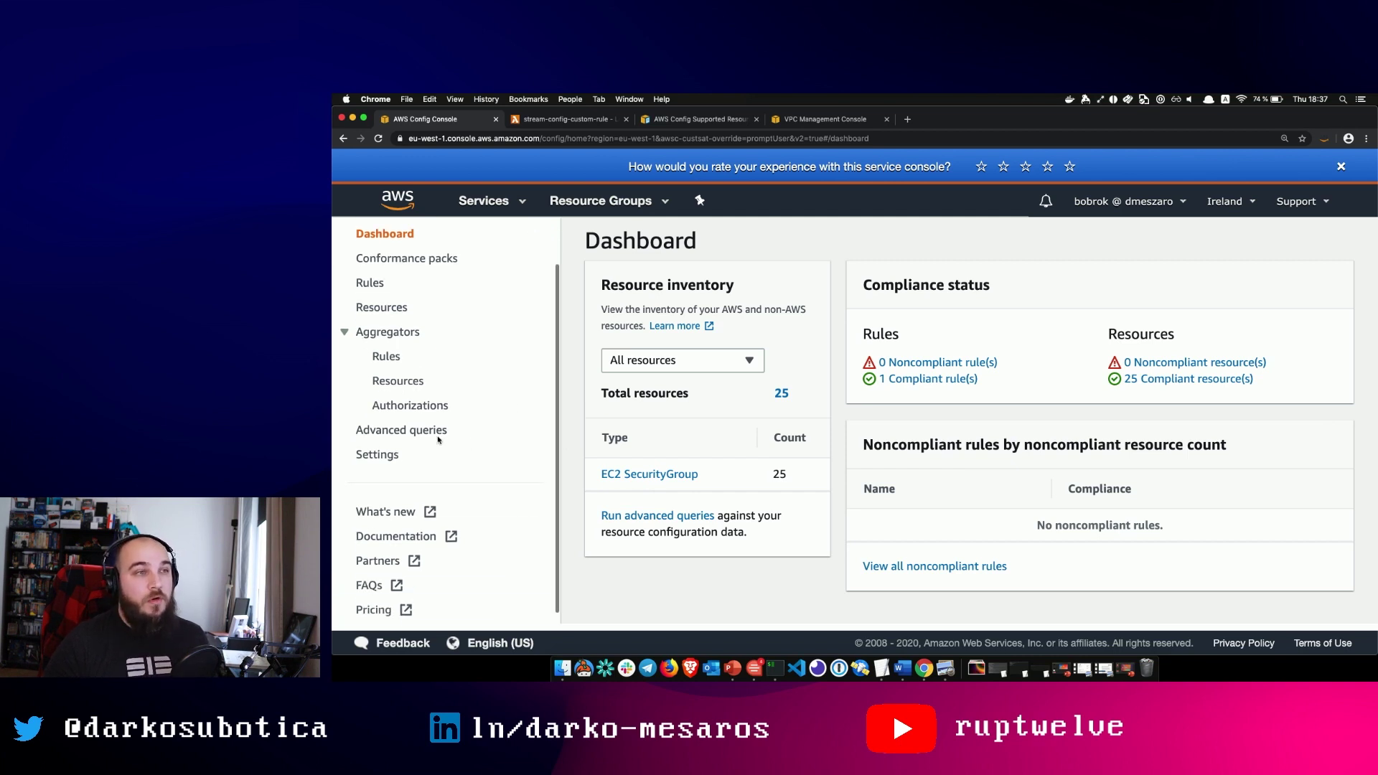
left_click(368, 457)
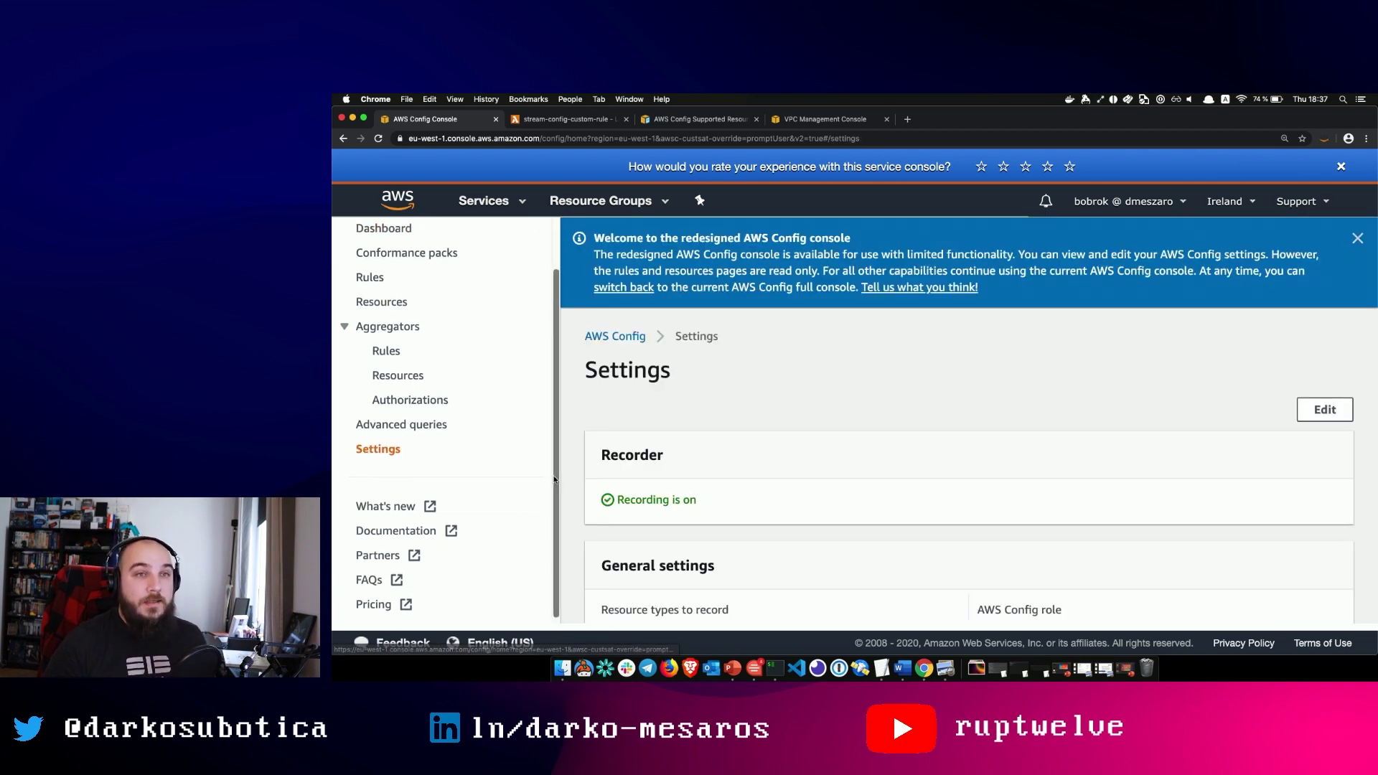
Step: Add AWS EC2 Instance to the specific resource types recorded by AWS Config and save the settings
left_click(1326, 409)
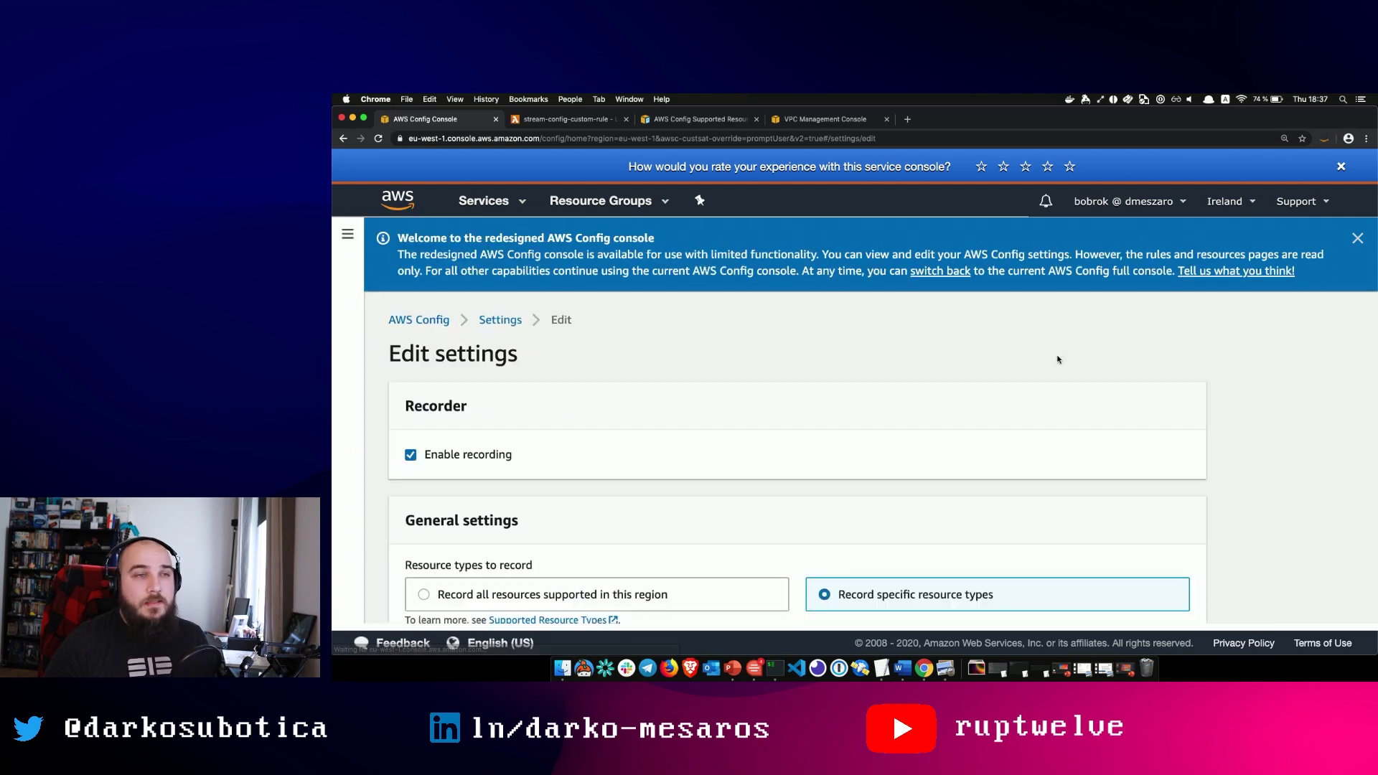
scroll(1056, 355, "down", 3)
left_click(955, 565)
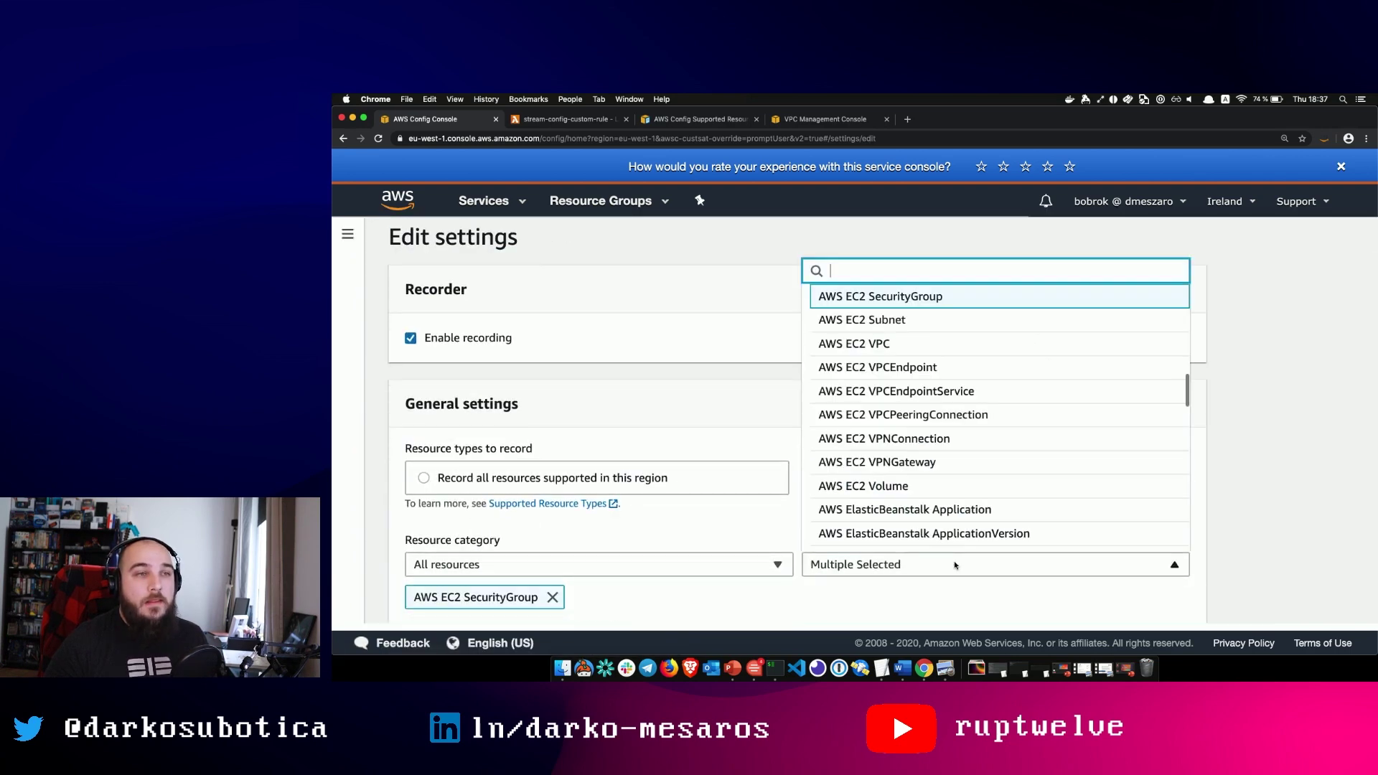
type("i")
key("BackSpace")
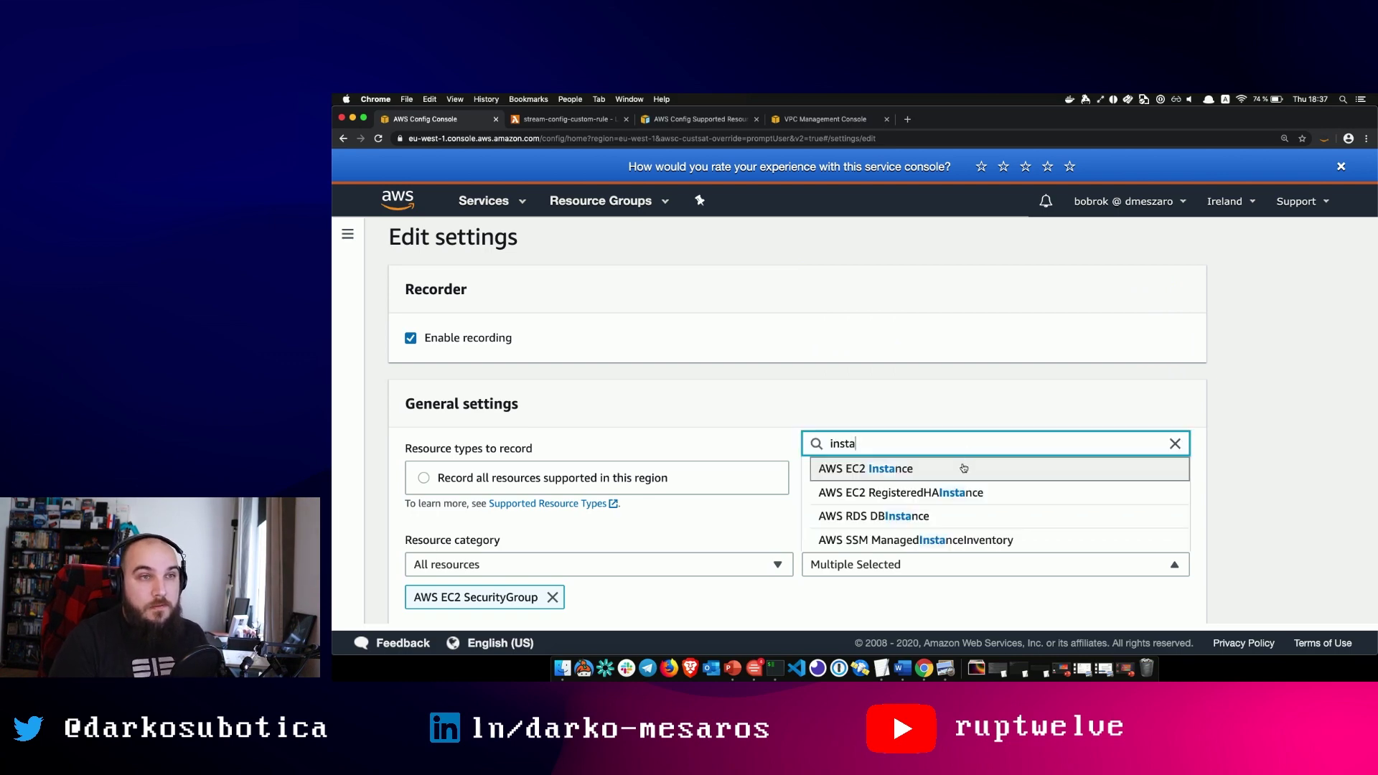
left_click(963, 461)
scroll(1055, 517, "down", 10)
scroll(1048, 517, "down", 5)
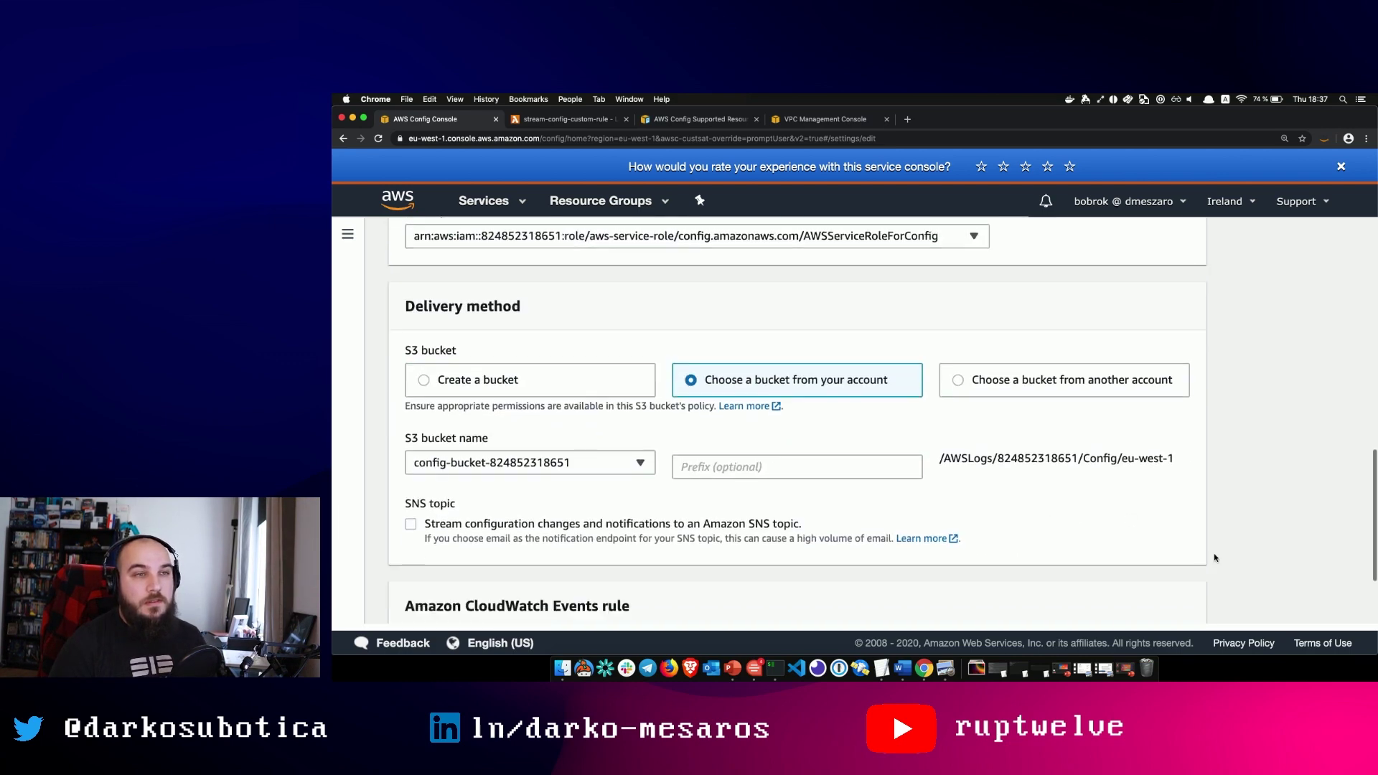
left_click(1187, 594)
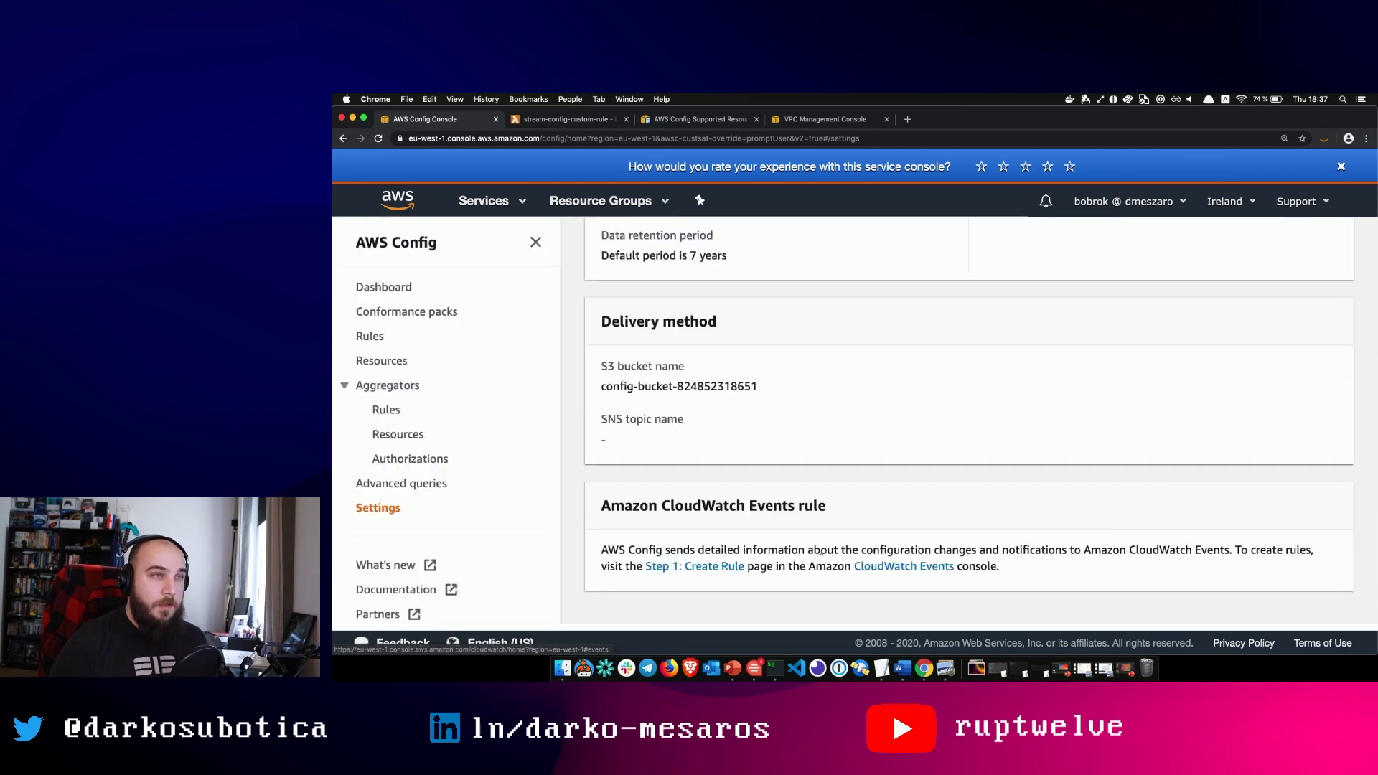
Step: Refresh the AWS Config dashboard and re-evaluate the config-stream-custom-rule-ec2 rule
left_click(391, 287)
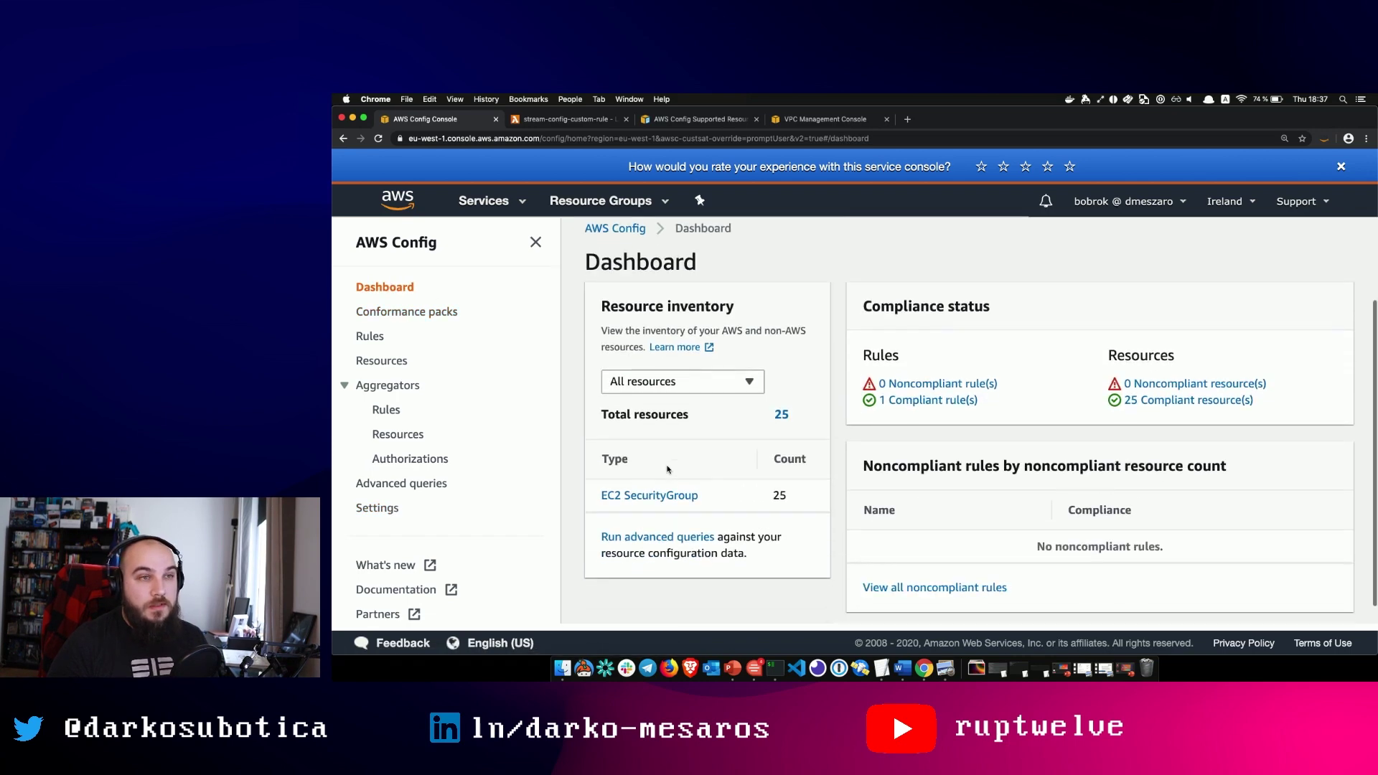
key("super+r")
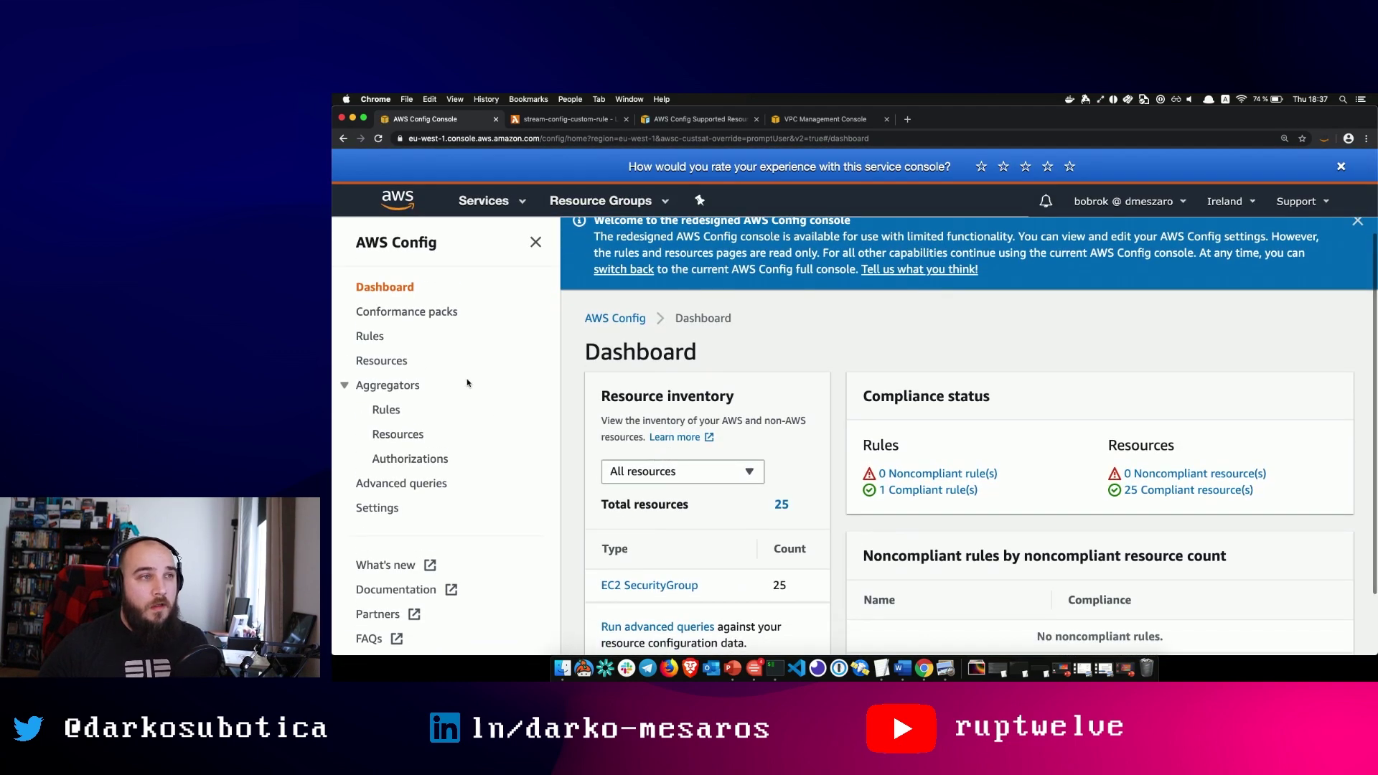
left_click(364, 337)
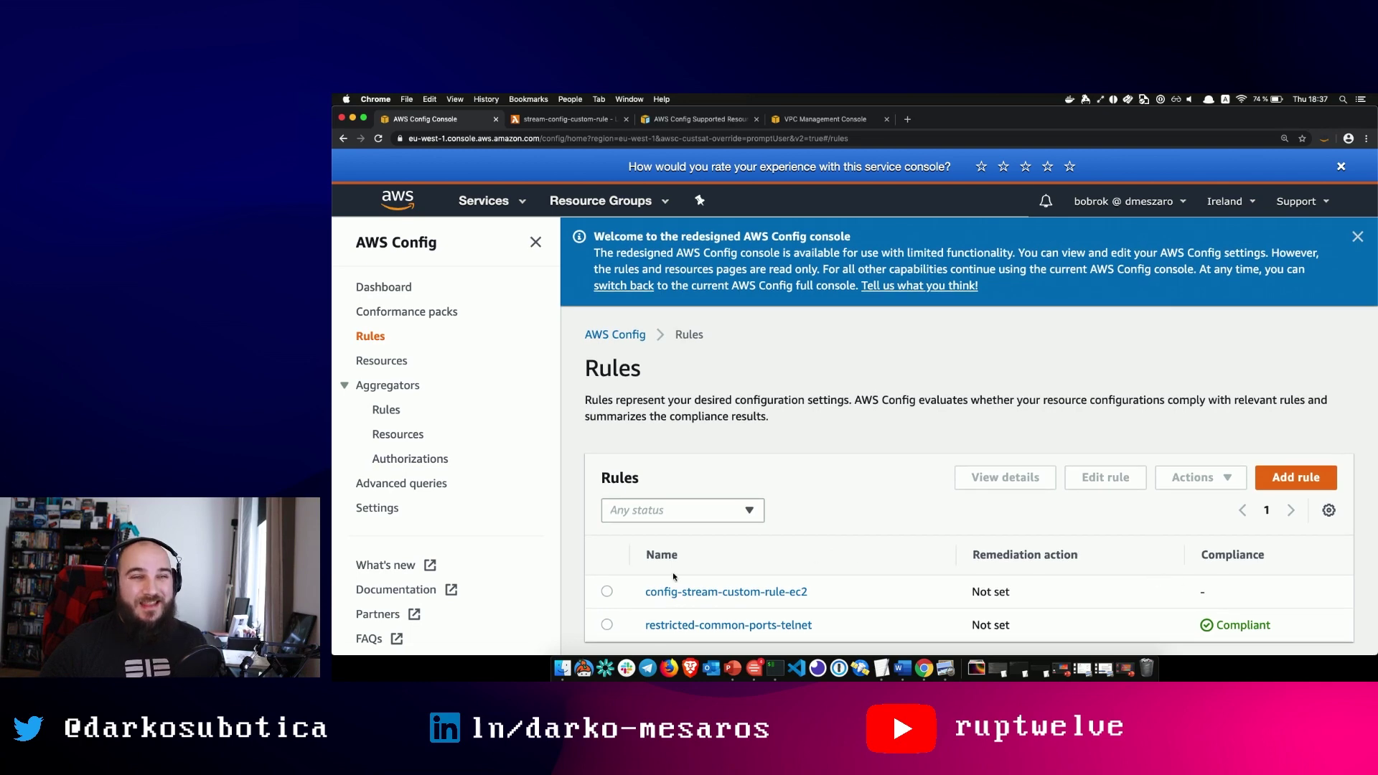
left_click(606, 592)
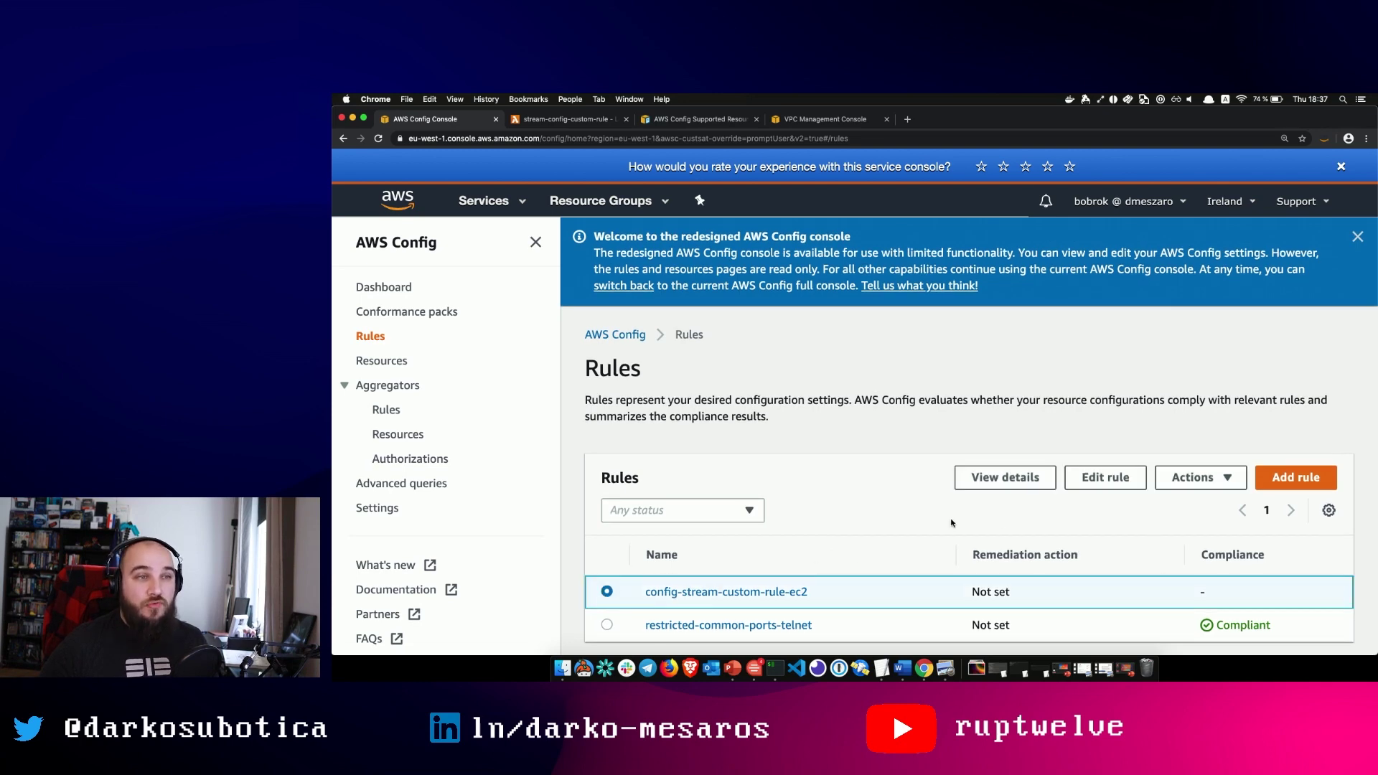
left_click(1193, 478)
left_click(1187, 529)
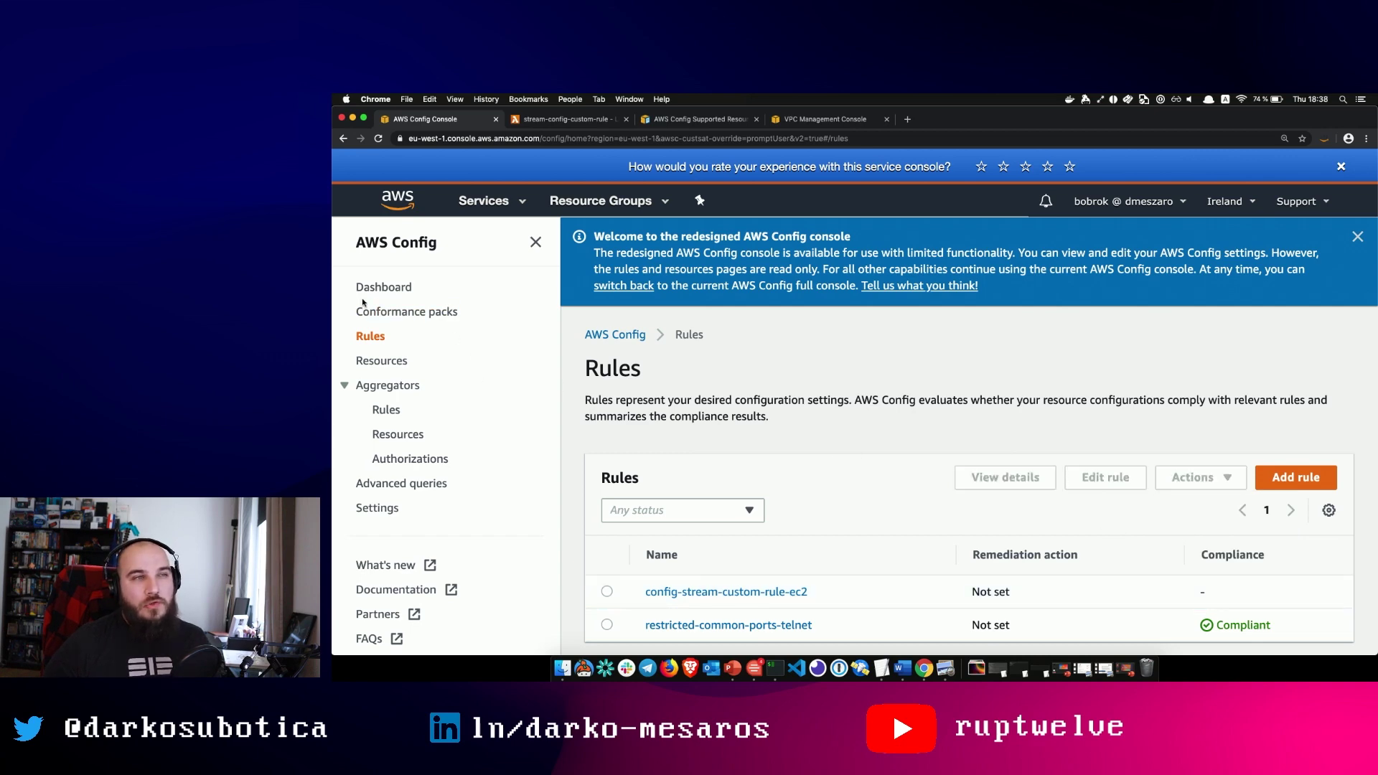
Step: Check the resource inventory, compliance status and noncompliant rules on the AWS Config dashboard
left_click(383, 287)
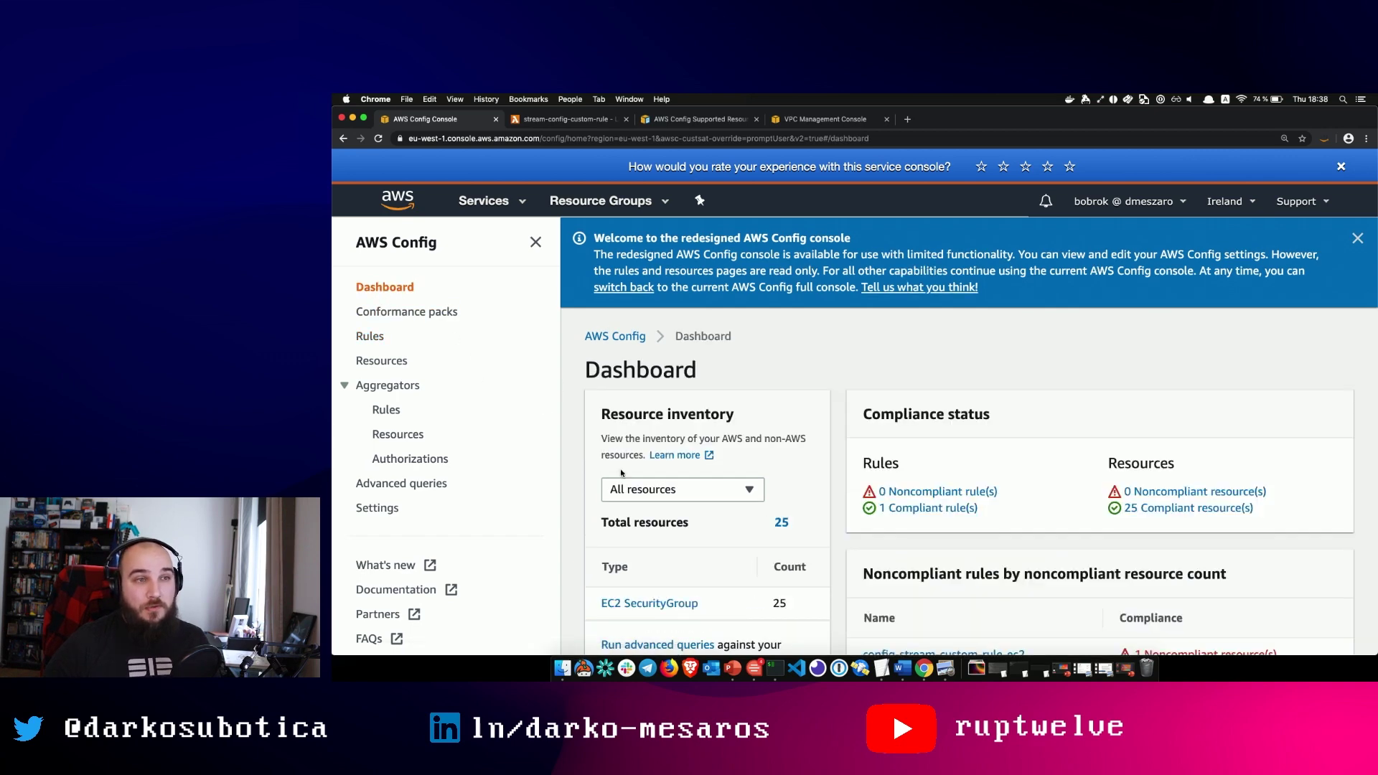
scroll(622, 472, "down", 2)
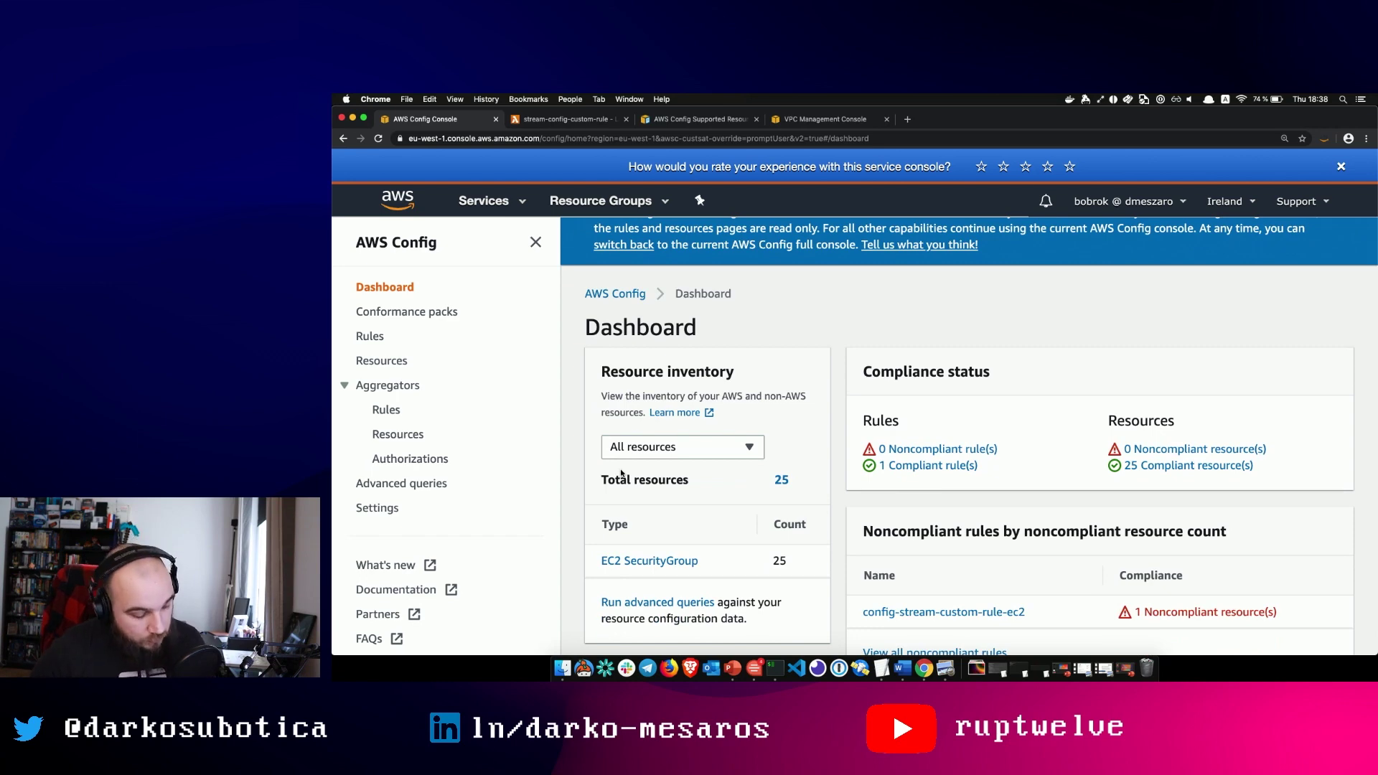
scroll(668, 481, "down", 2)
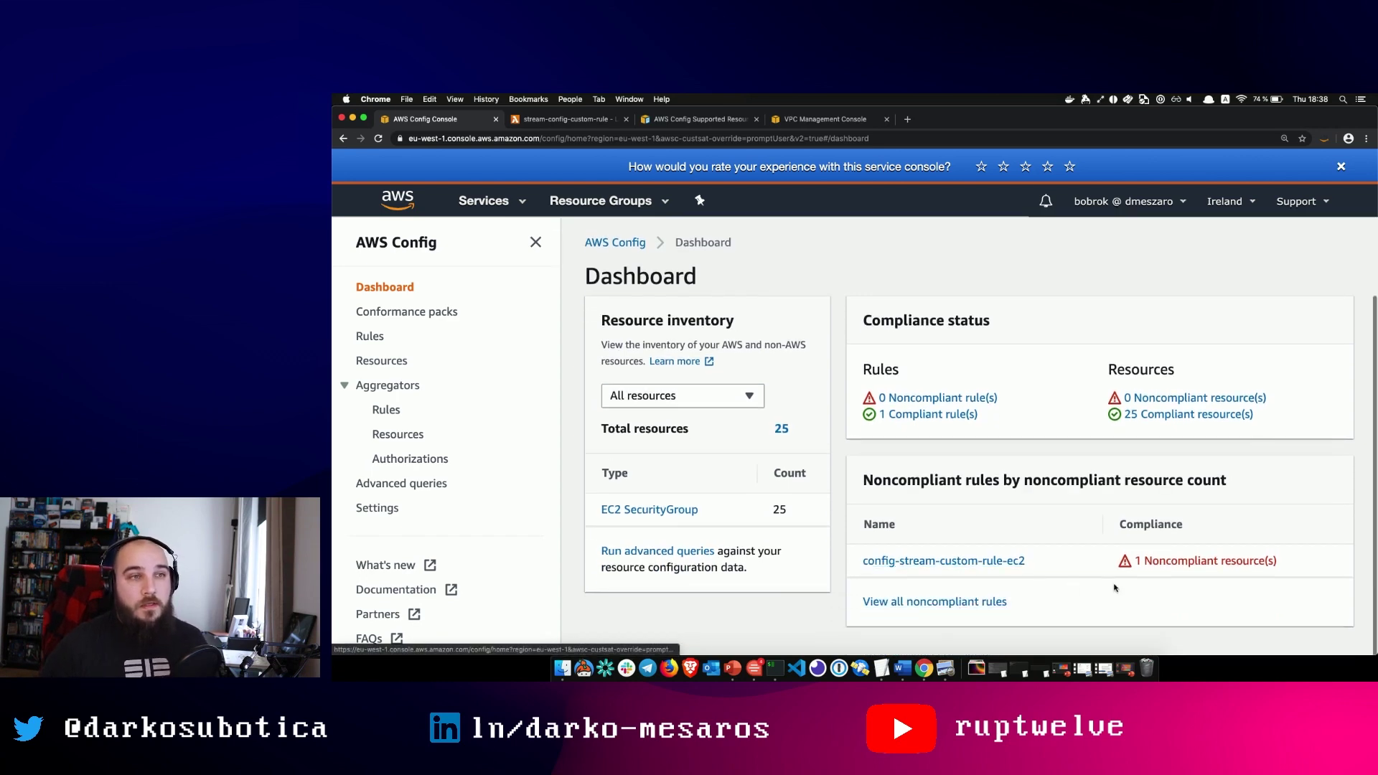
triple_click(1148, 559)
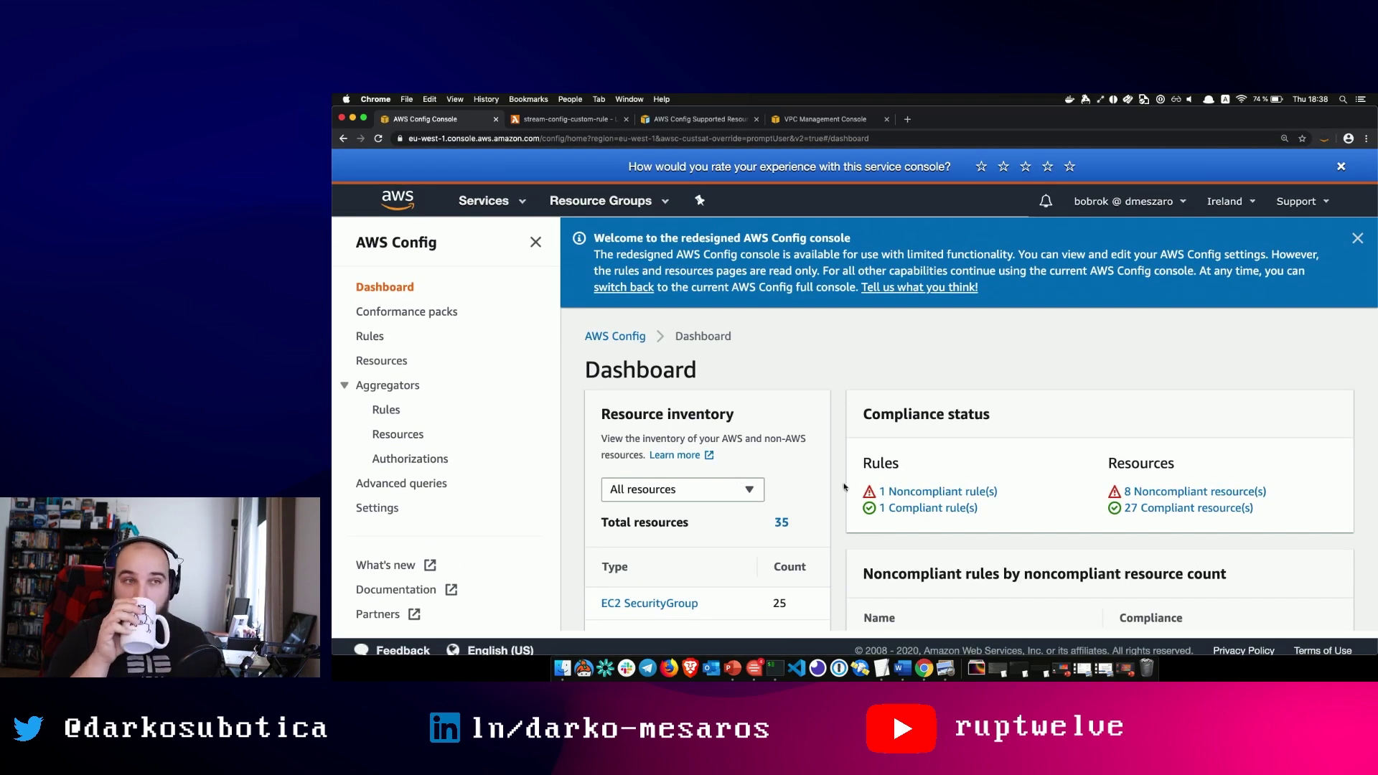
scroll(907, 508, "down", 3)
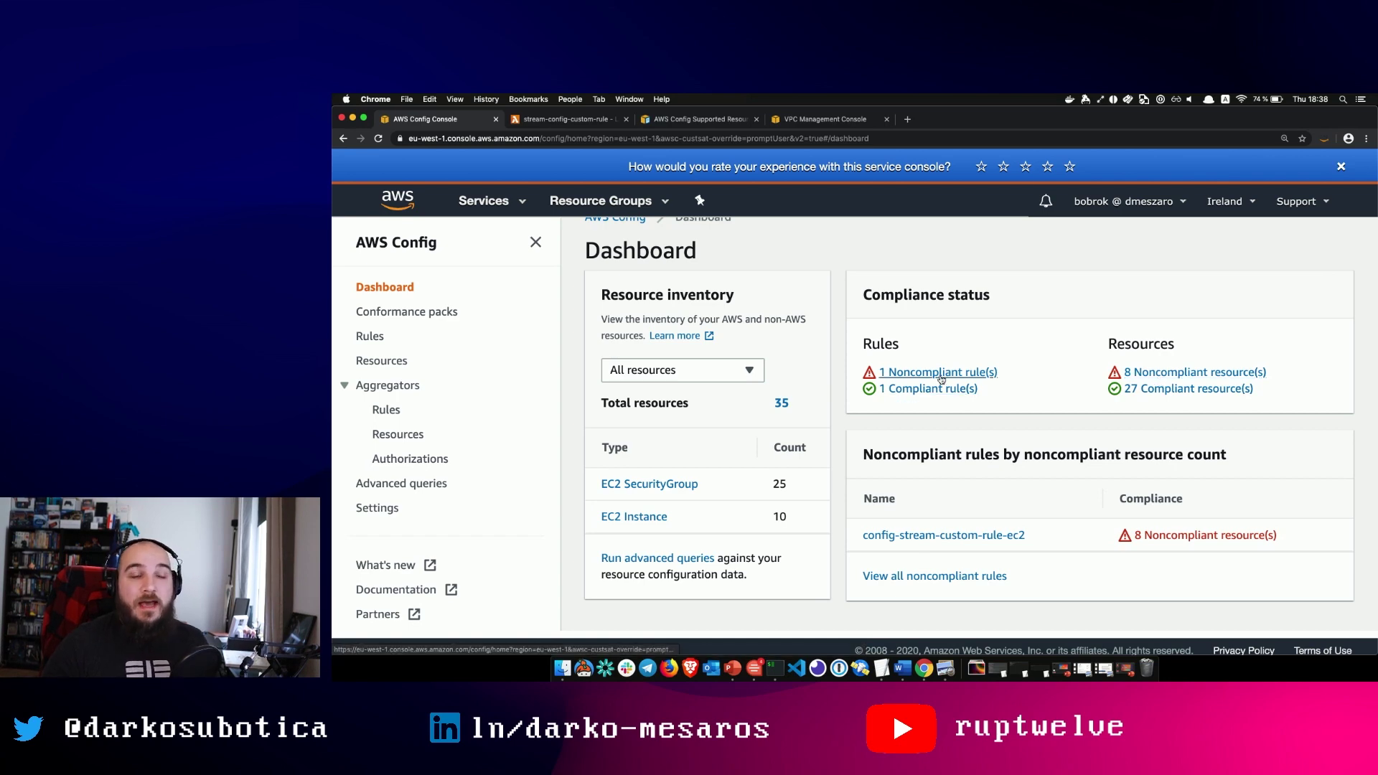
Step: Open the noncompliant config-stream-custom-rule-ec2 rule and review the compliance of its resources in scope
left_click(924, 537)
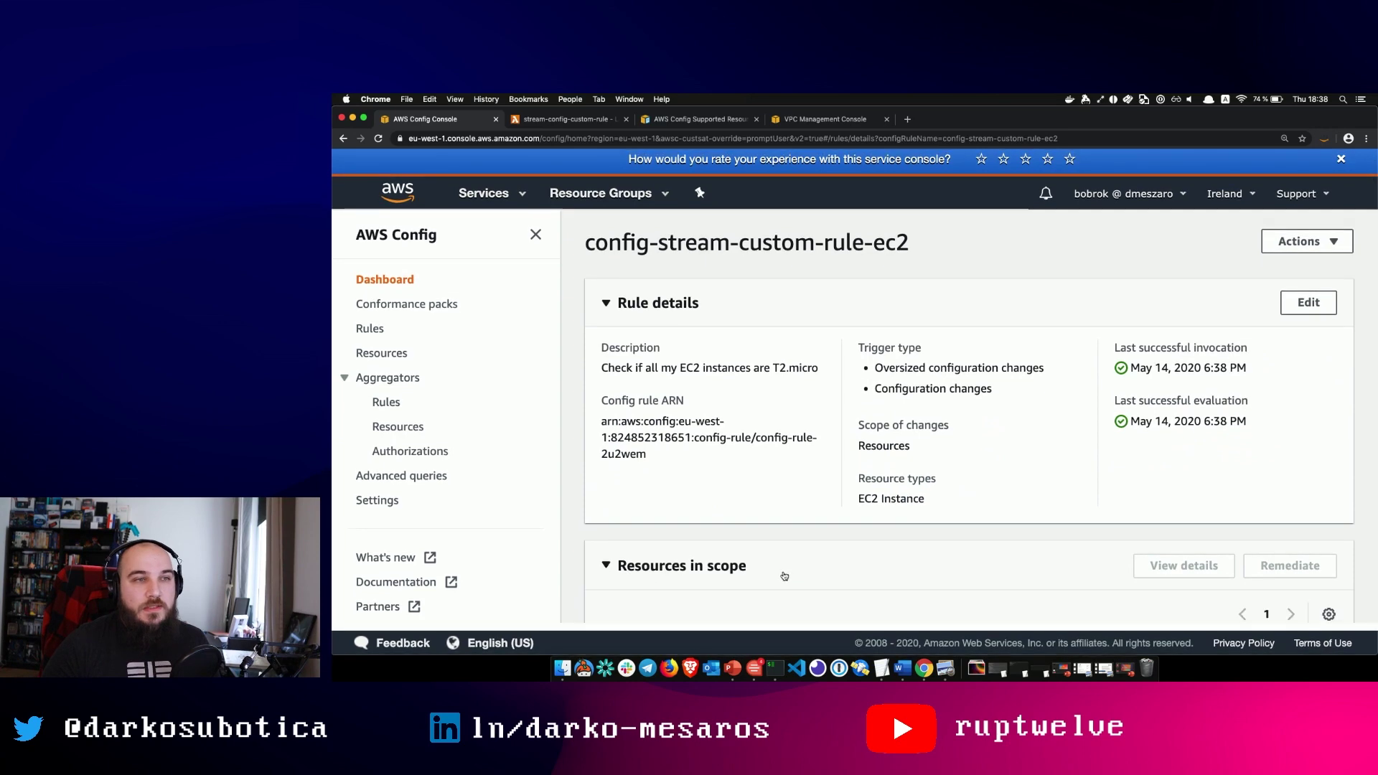
left_click(857, 570)
scroll(852, 560, "down", 5)
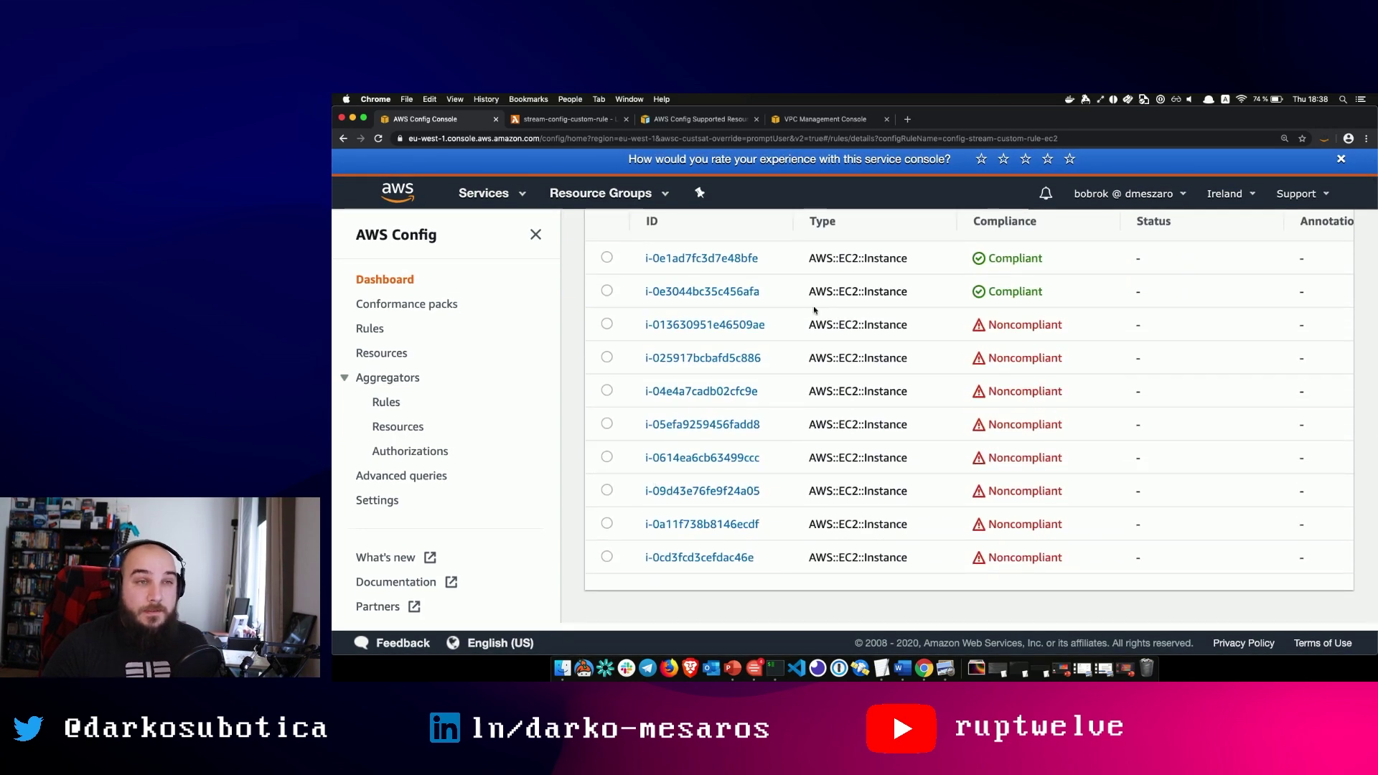
Step: Open the first noncompliant EC2 instance in the rule's scope and examine its instance type and applied rules
left_click(729, 324)
scroll(896, 369, "up", 5)
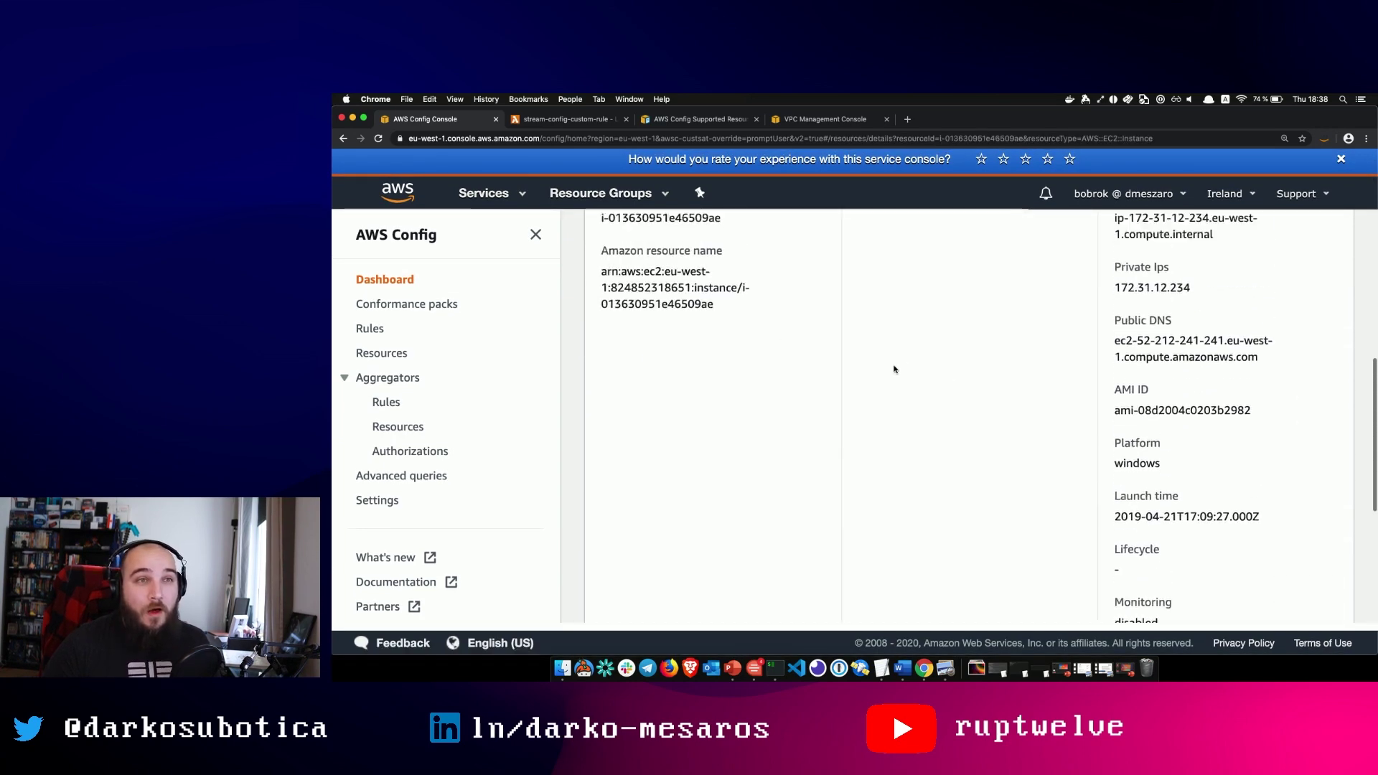
double_click(1109, 288)
scroll(1092, 378, "down", 5)
scroll(1028, 372, "down", 3)
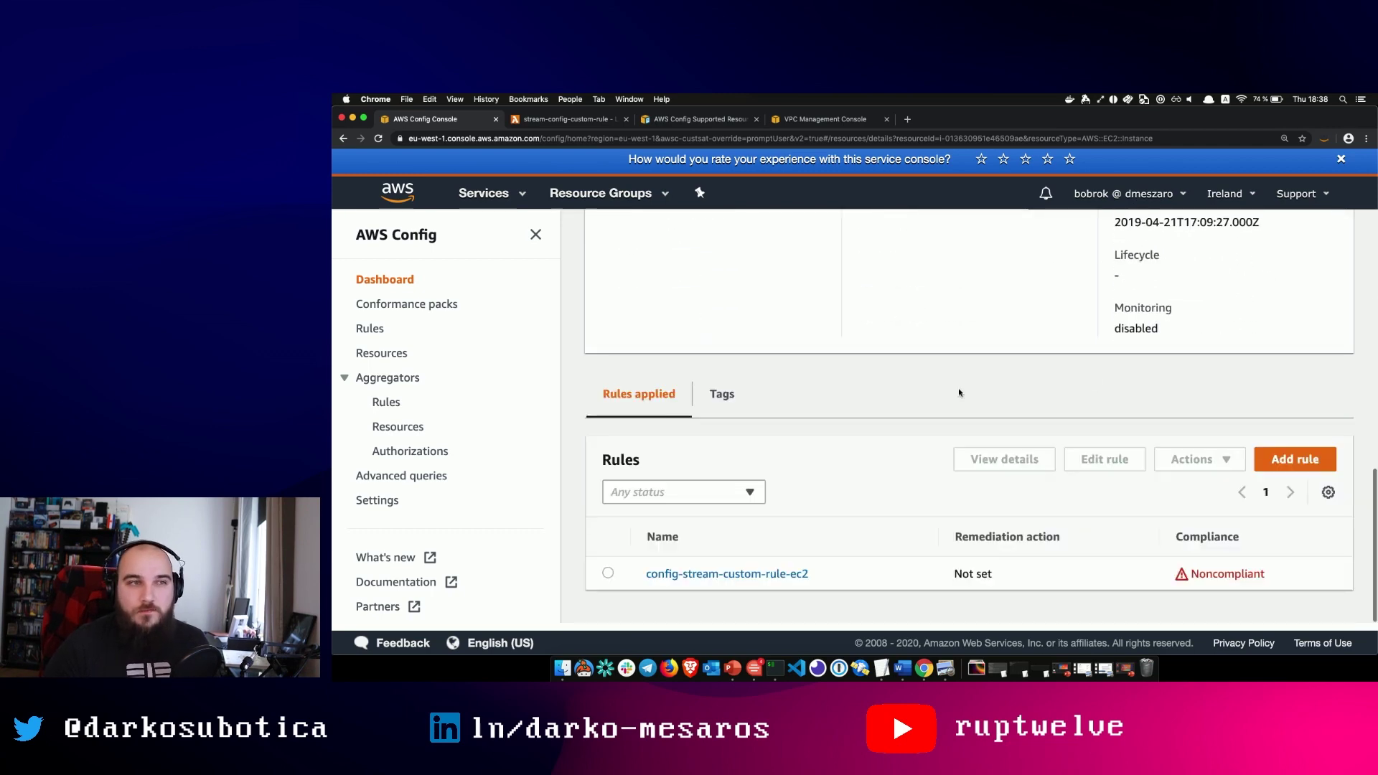
scroll(1027, 372, "up", 10)
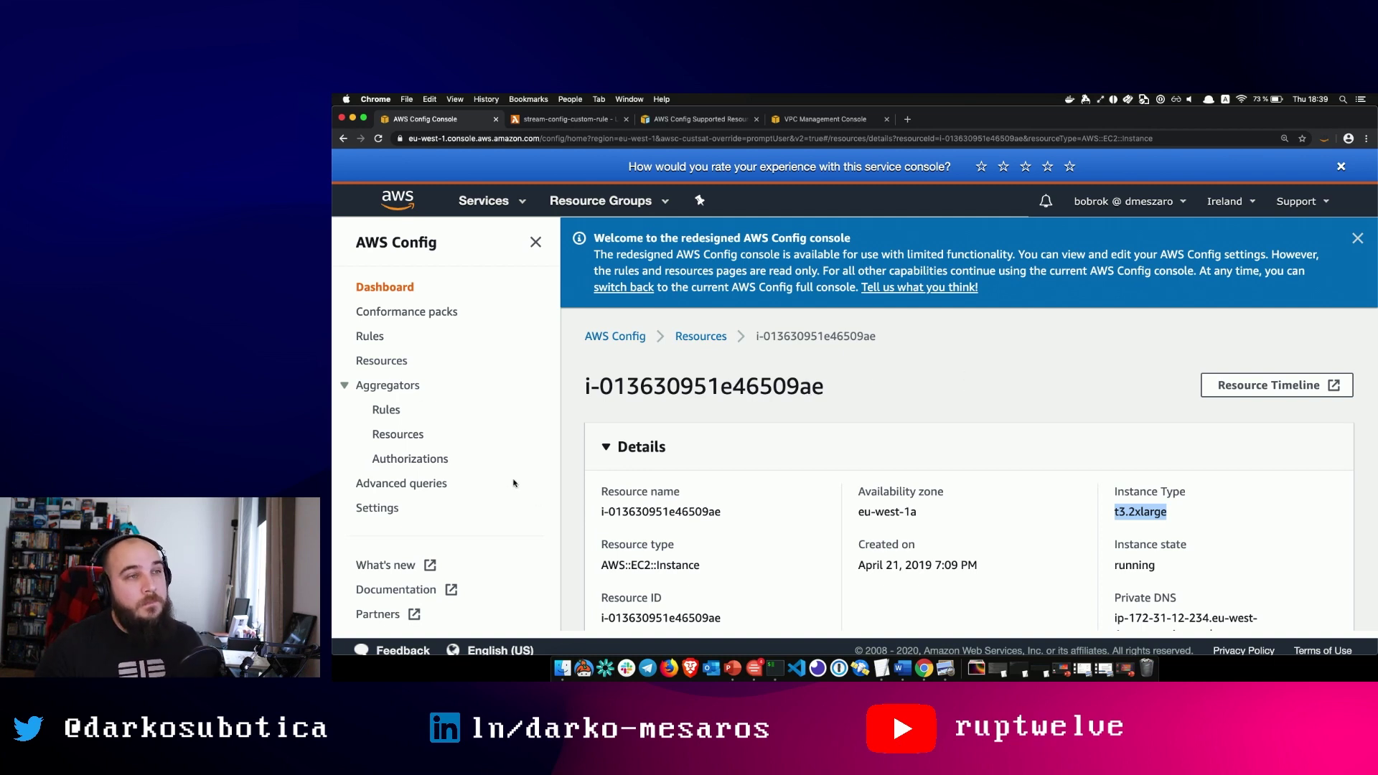
scroll(350, 327, "down", 1)
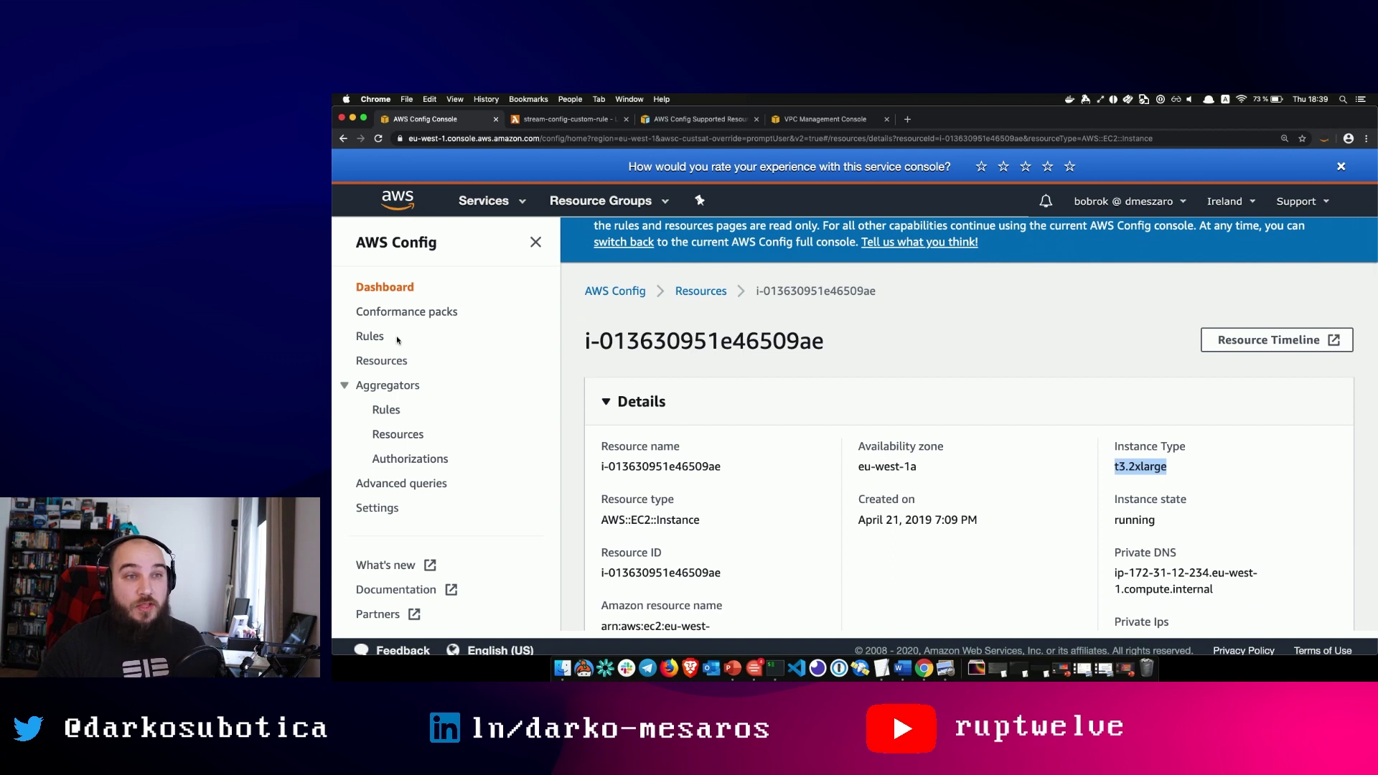
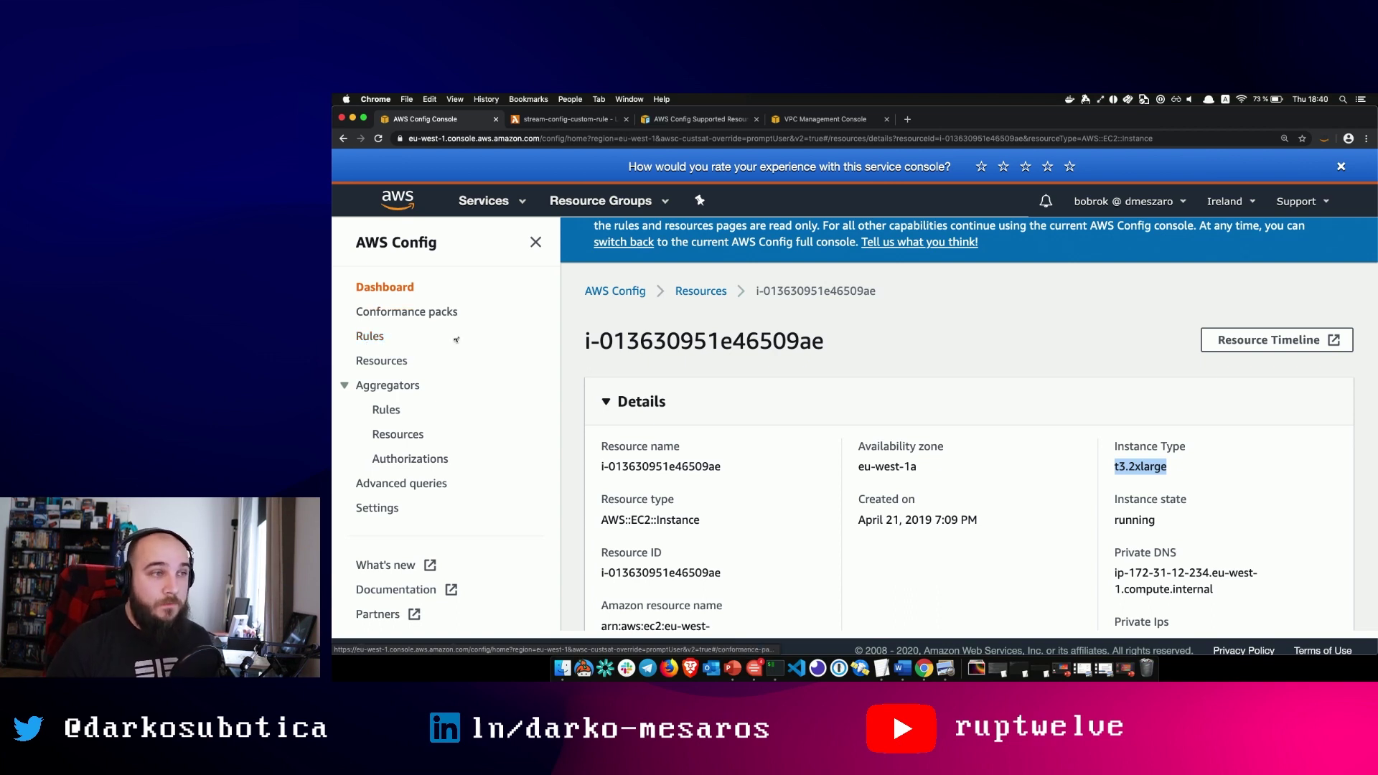
scroll(633, 530, "down", 3)
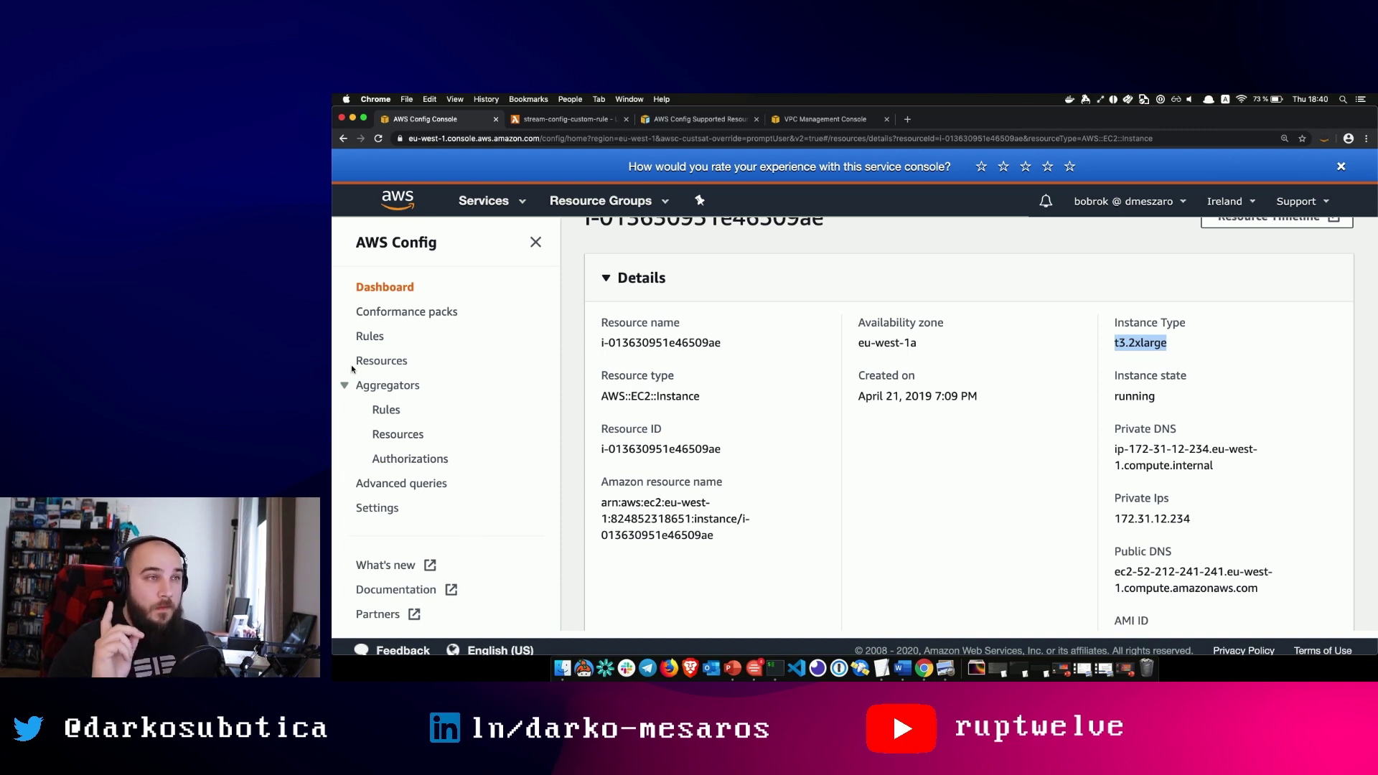
Step: Start deploying a conformance pack, keeping the option to use a sample template
left_click(400, 313)
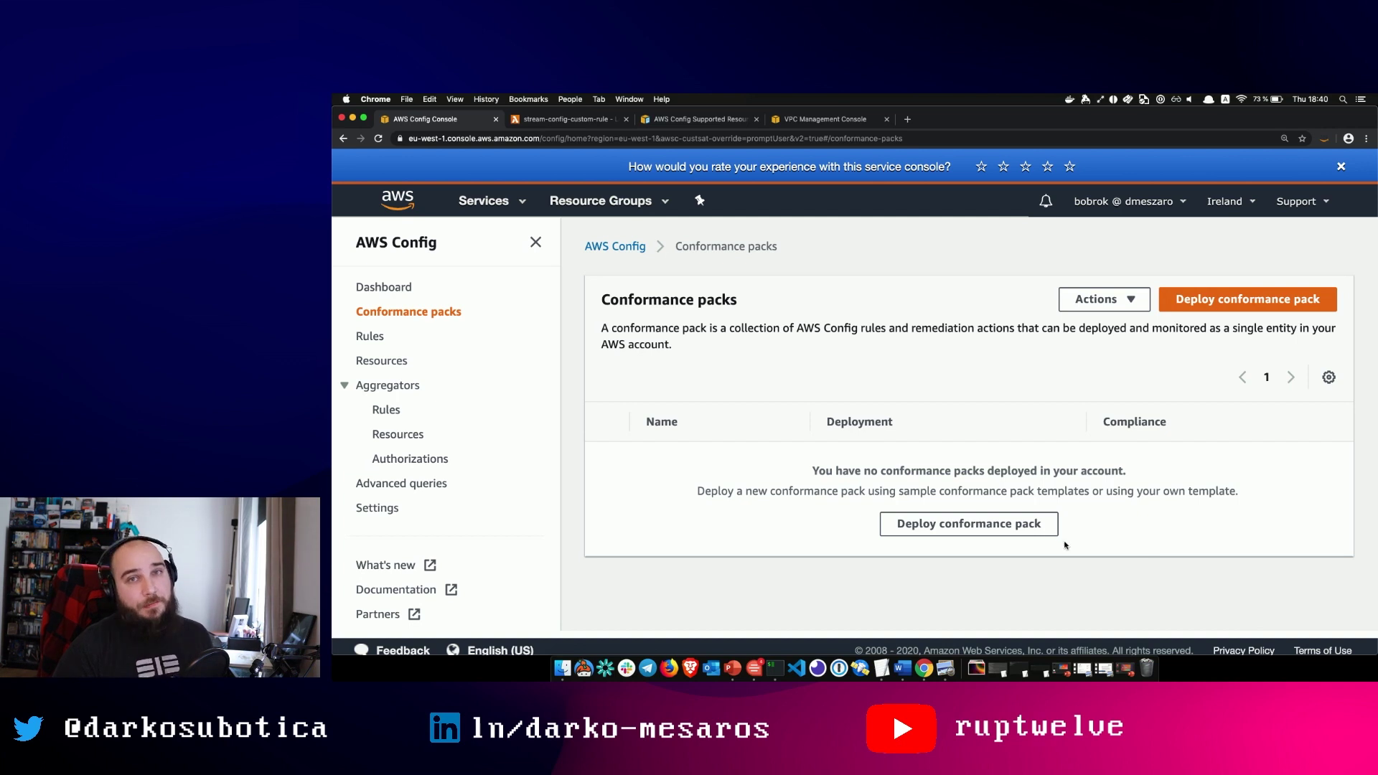
left_click(964, 519)
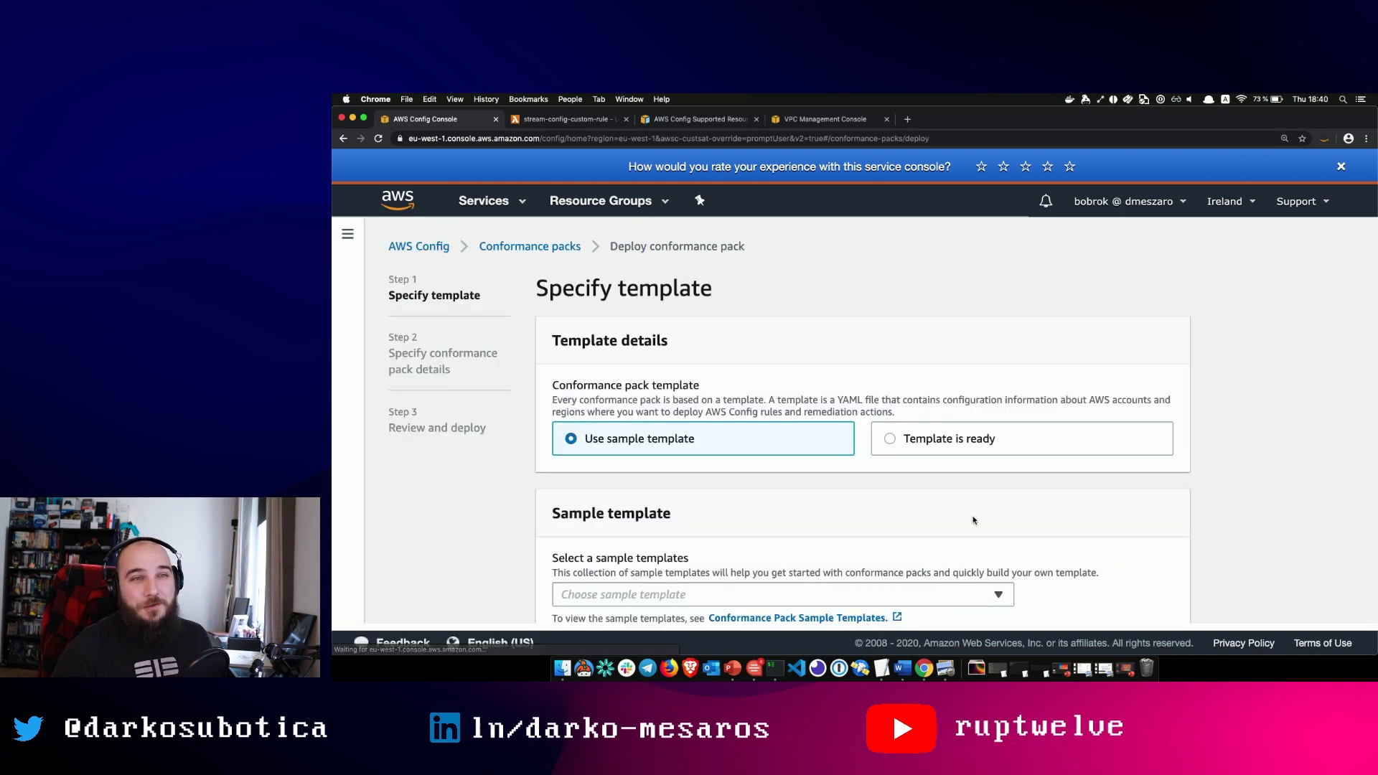
scroll(964, 520, "down", 2)
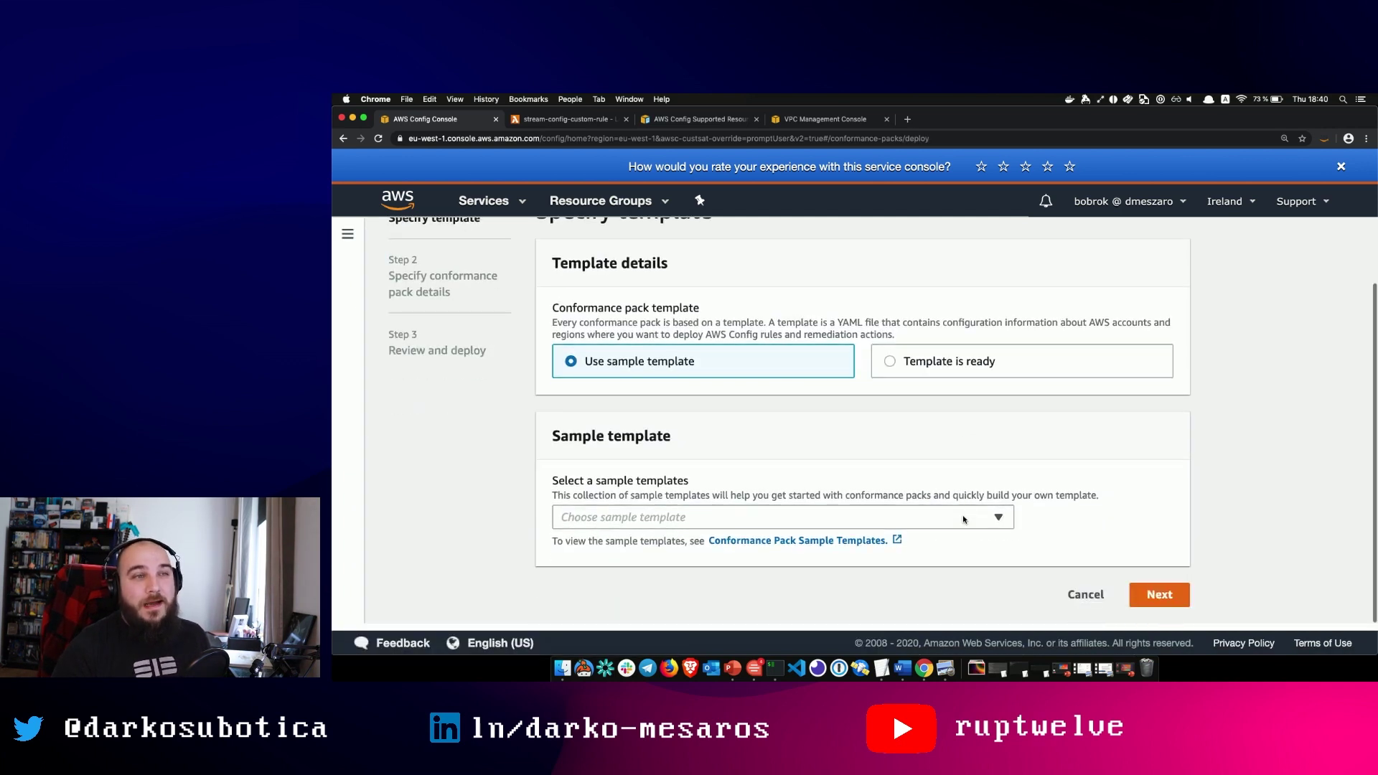
Step: Open the Conformance Pack Sample Templates documentation, enlarge the page to 125% and look through its topics
left_click(807, 542)
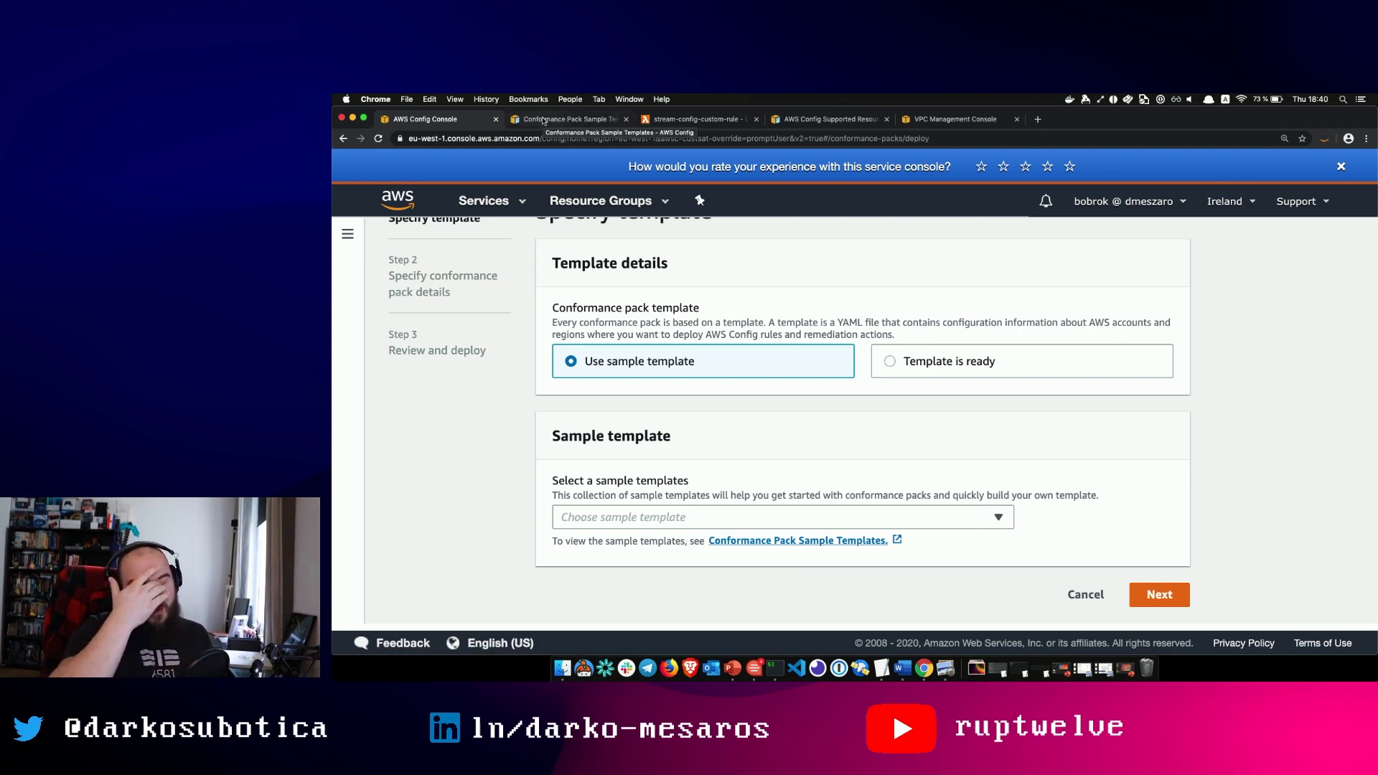
left_click(543, 120)
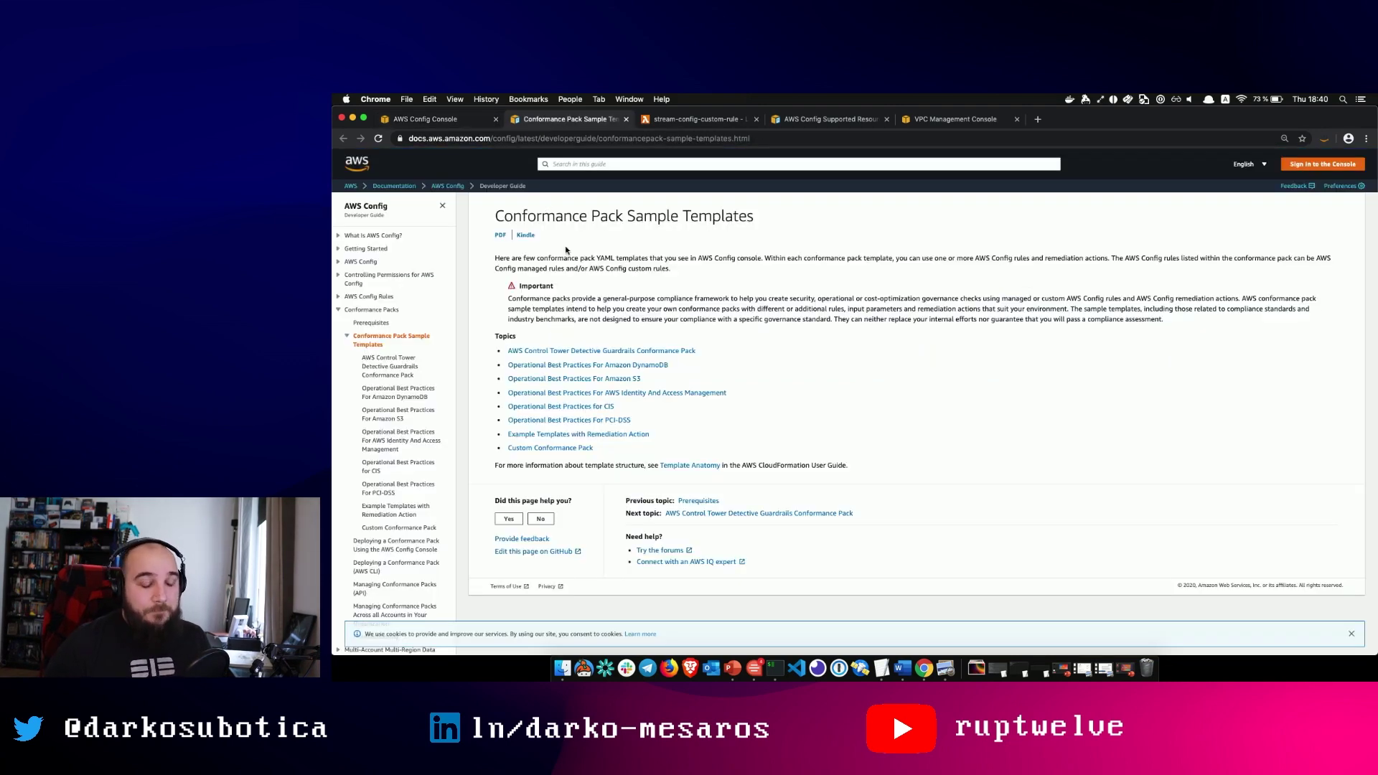
key("super+equal")
key("super+equal")
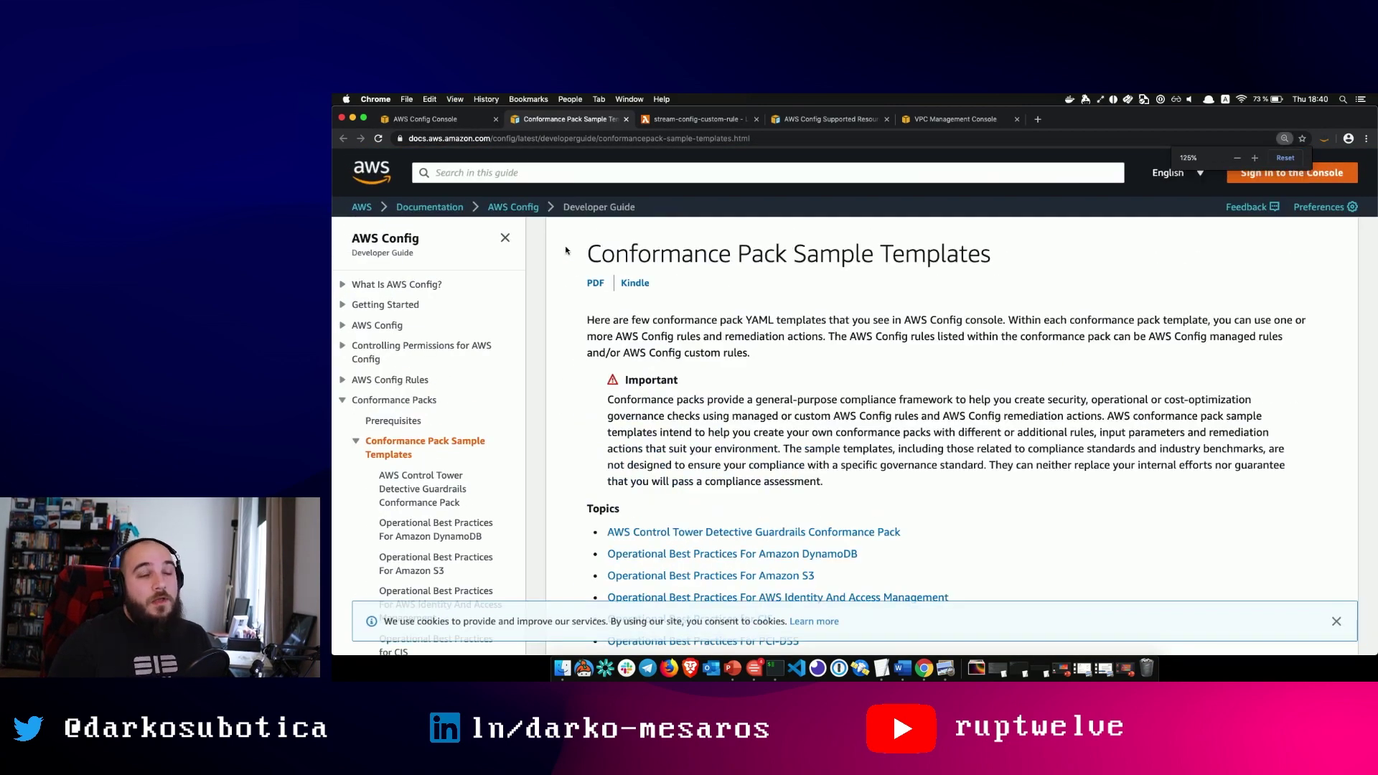
scroll(565, 249, "down", 3)
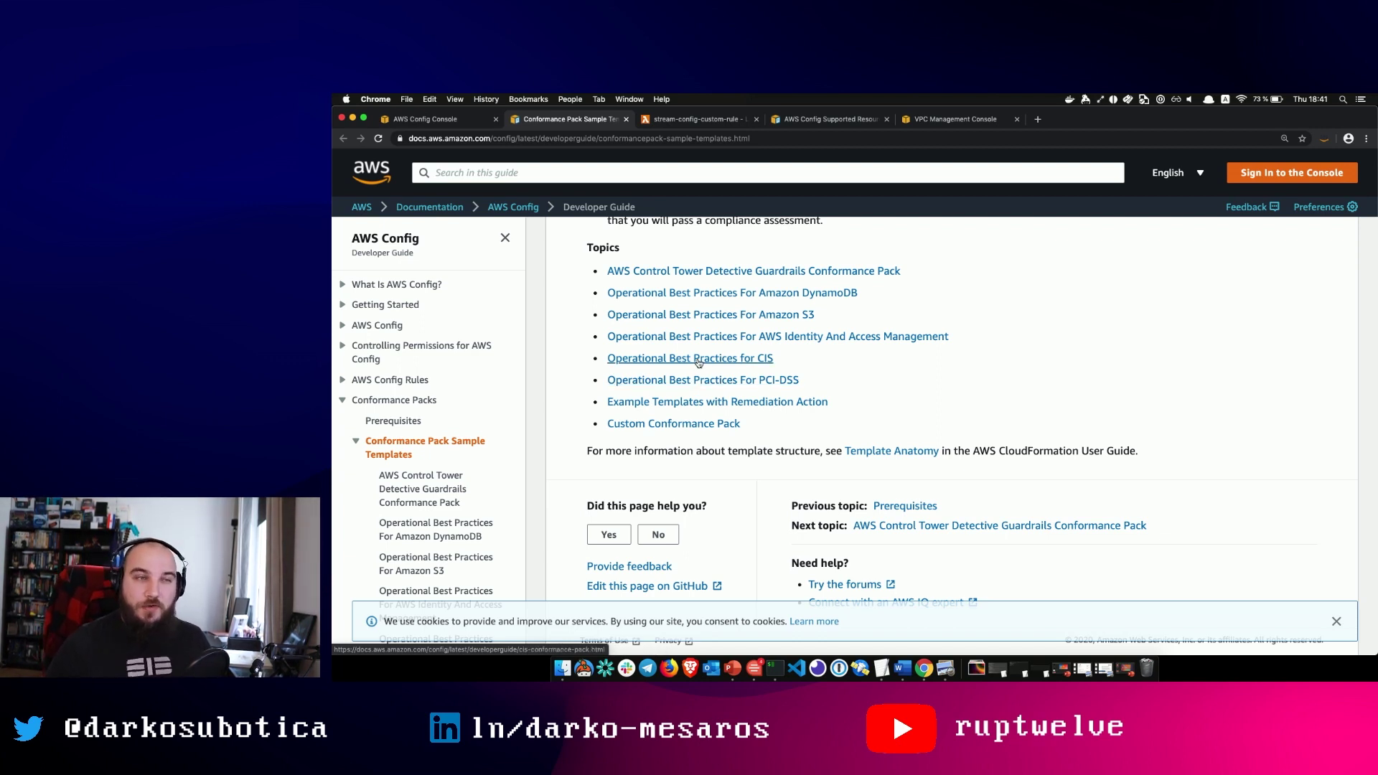
Step: Open the Operational Best Practices for CIS template and examine its Config rule definitions, including MFAEnabledForIamConsoleAccess
left_click(699, 361)
scroll(743, 411, "down", 2)
scroll(742, 410, "down", 1)
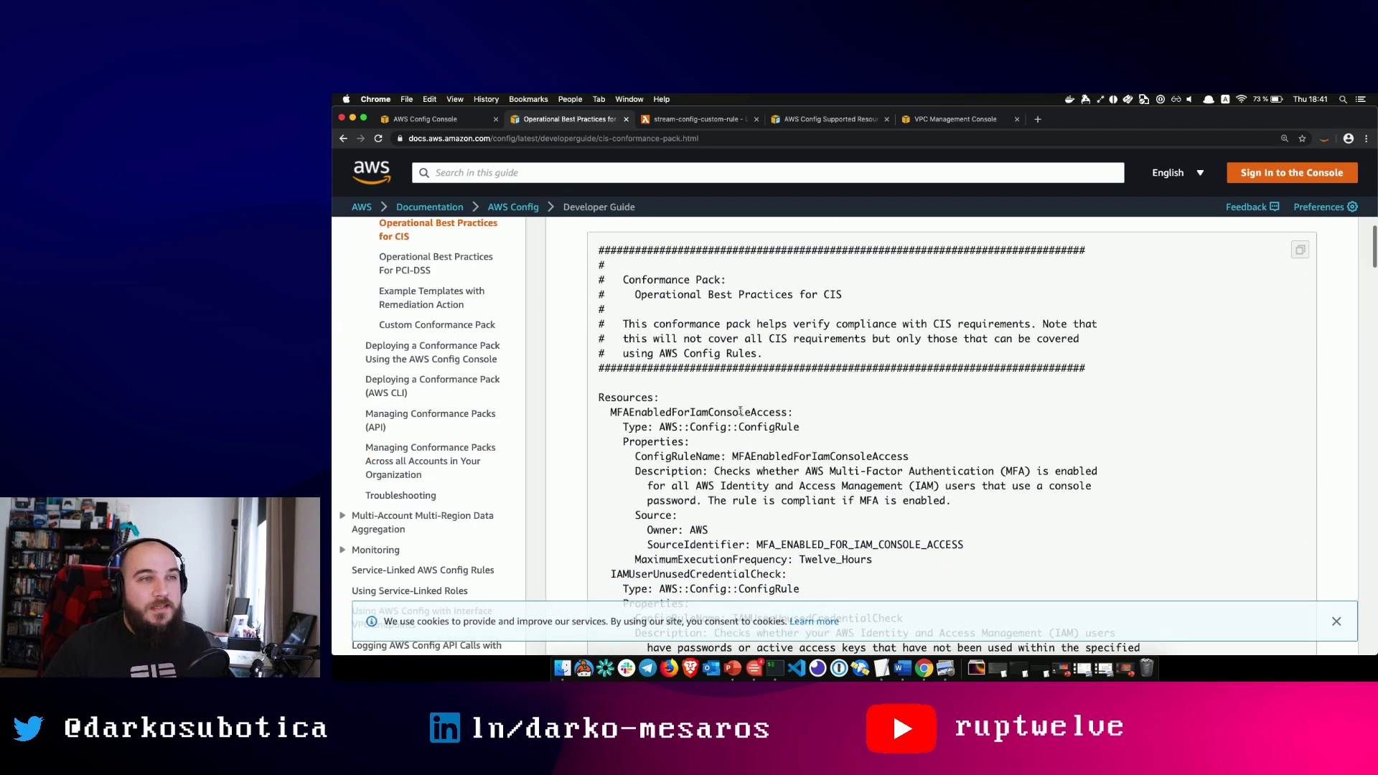
scroll(706, 417, "down", 1)
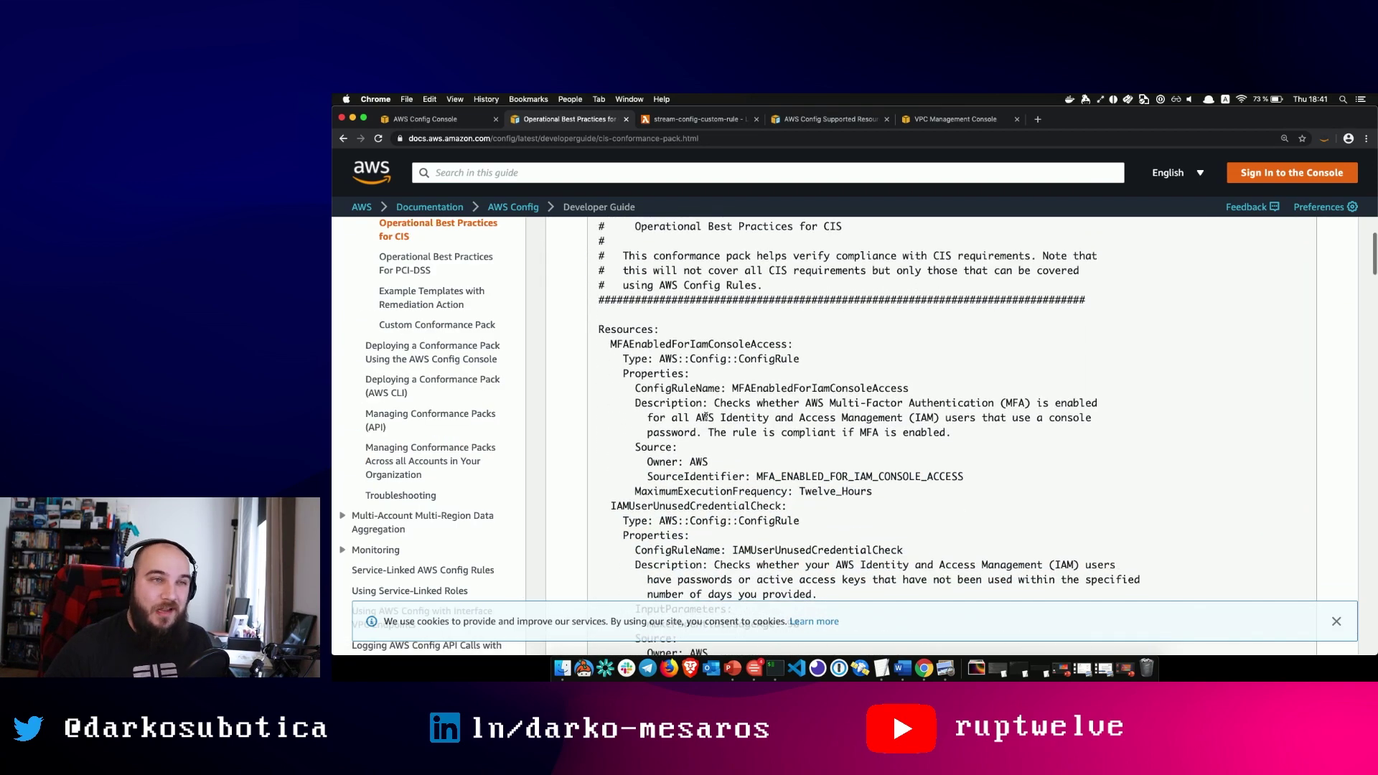
triple_click(734, 359)
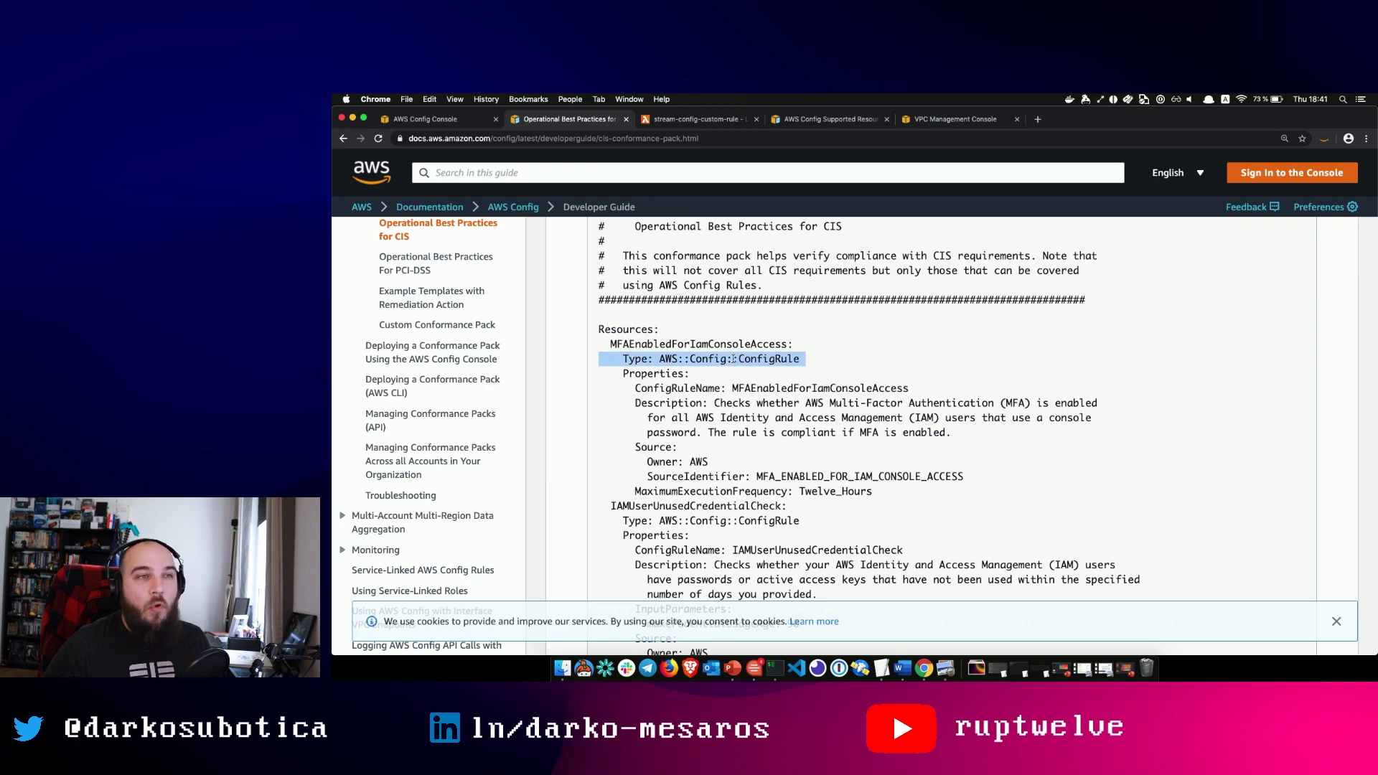
scroll(734, 359, "down", 2)
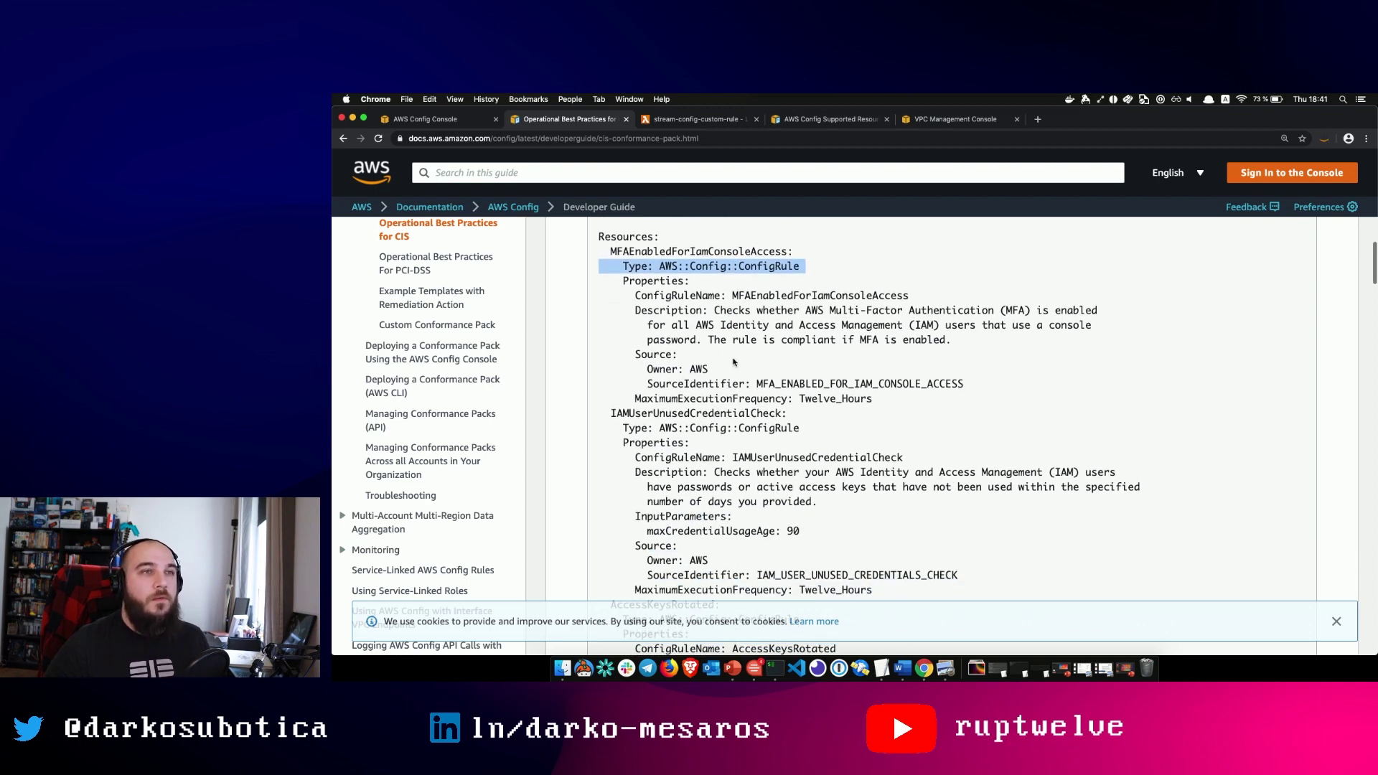
left_click(772, 288)
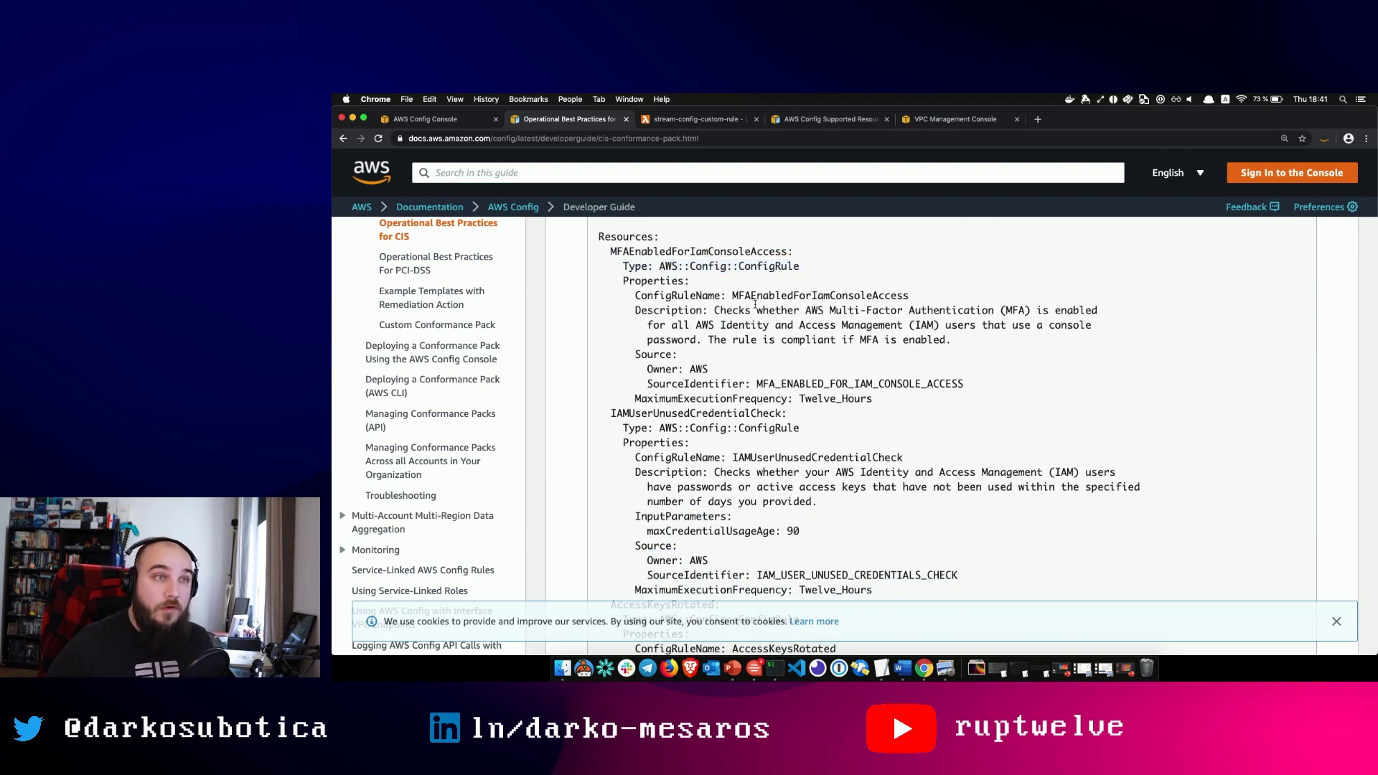
Step: Examine the CIS template's rules for unused credentials, access key rotation, password policy and root account MFA, including the maxCredentialUsageAge parameter
scroll(754, 369, "down", 1)
left_click_drag(726, 370, 732, 370)
scroll(728, 371, "down", 1)
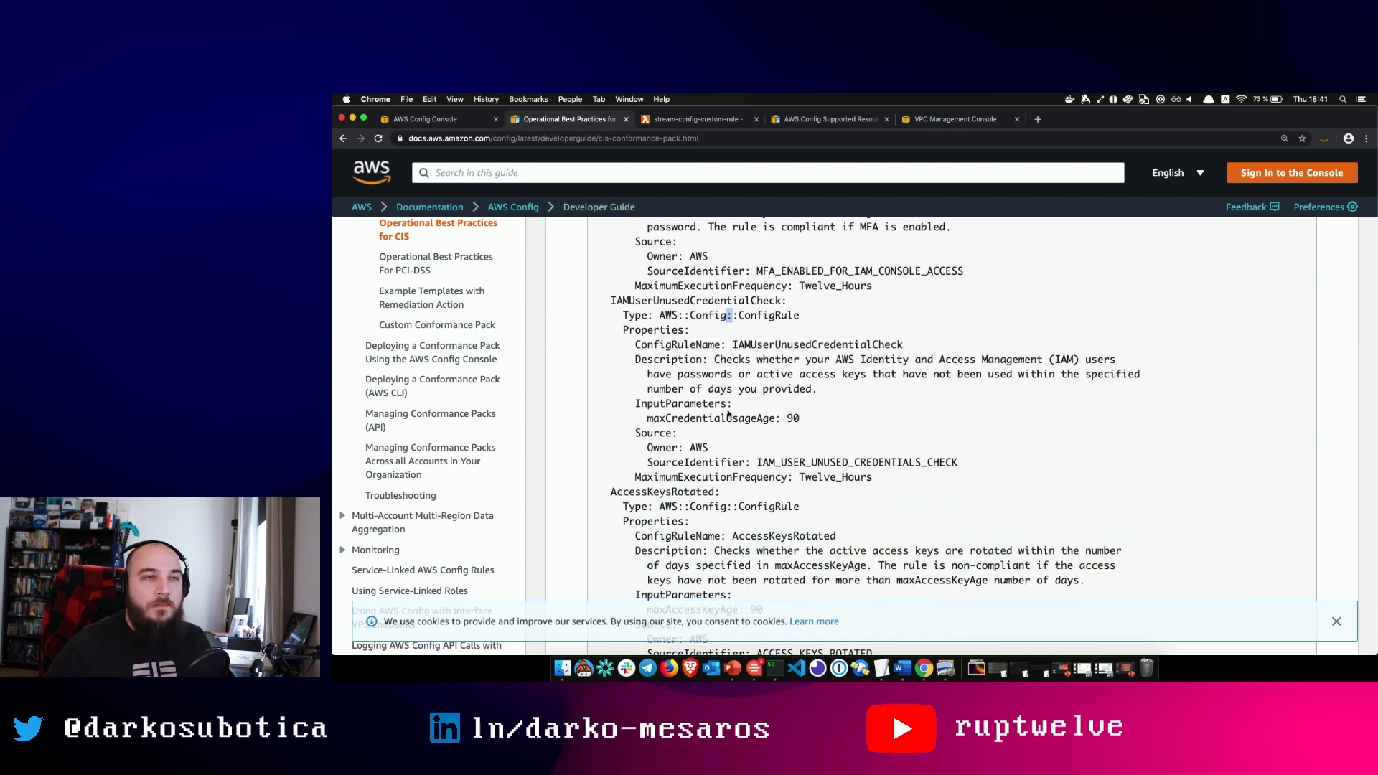
scroll(728, 414, "down", 1)
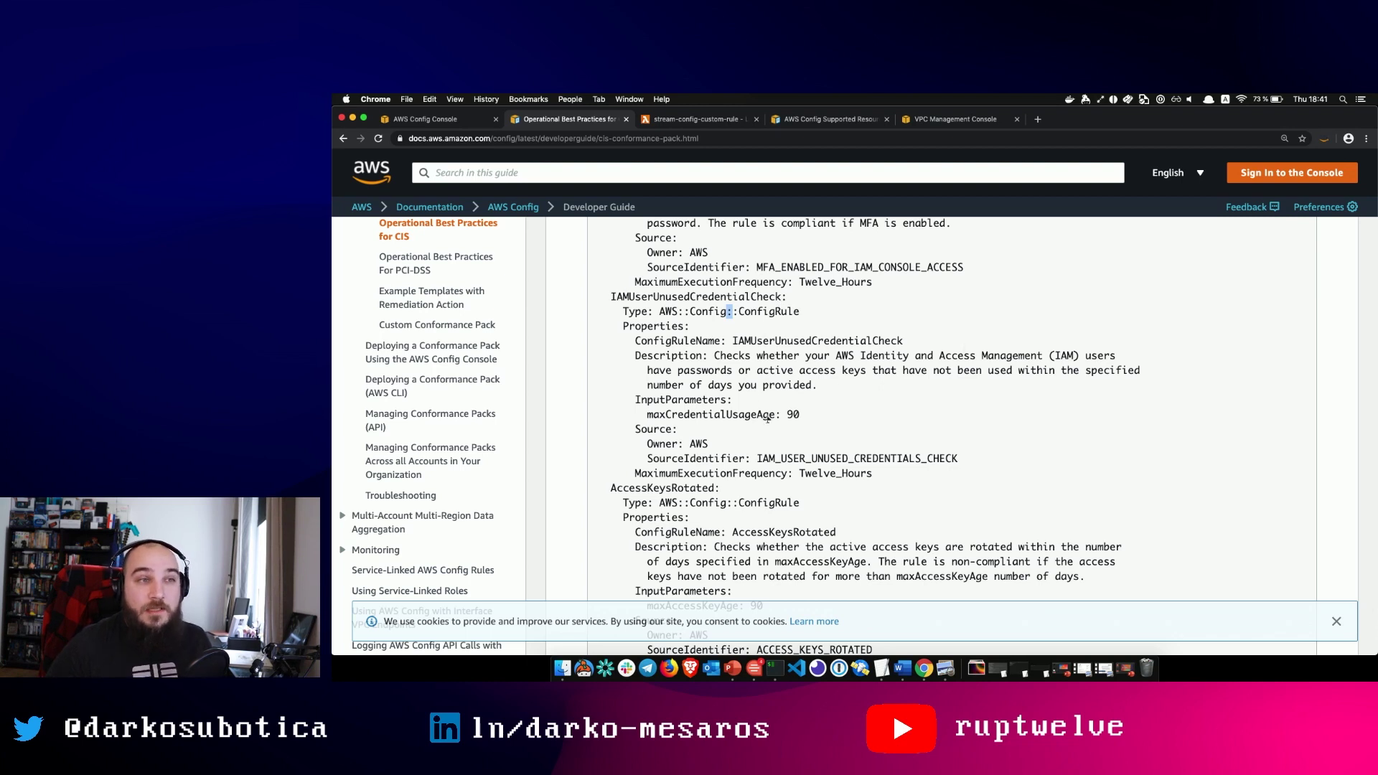
triple_click(786, 413)
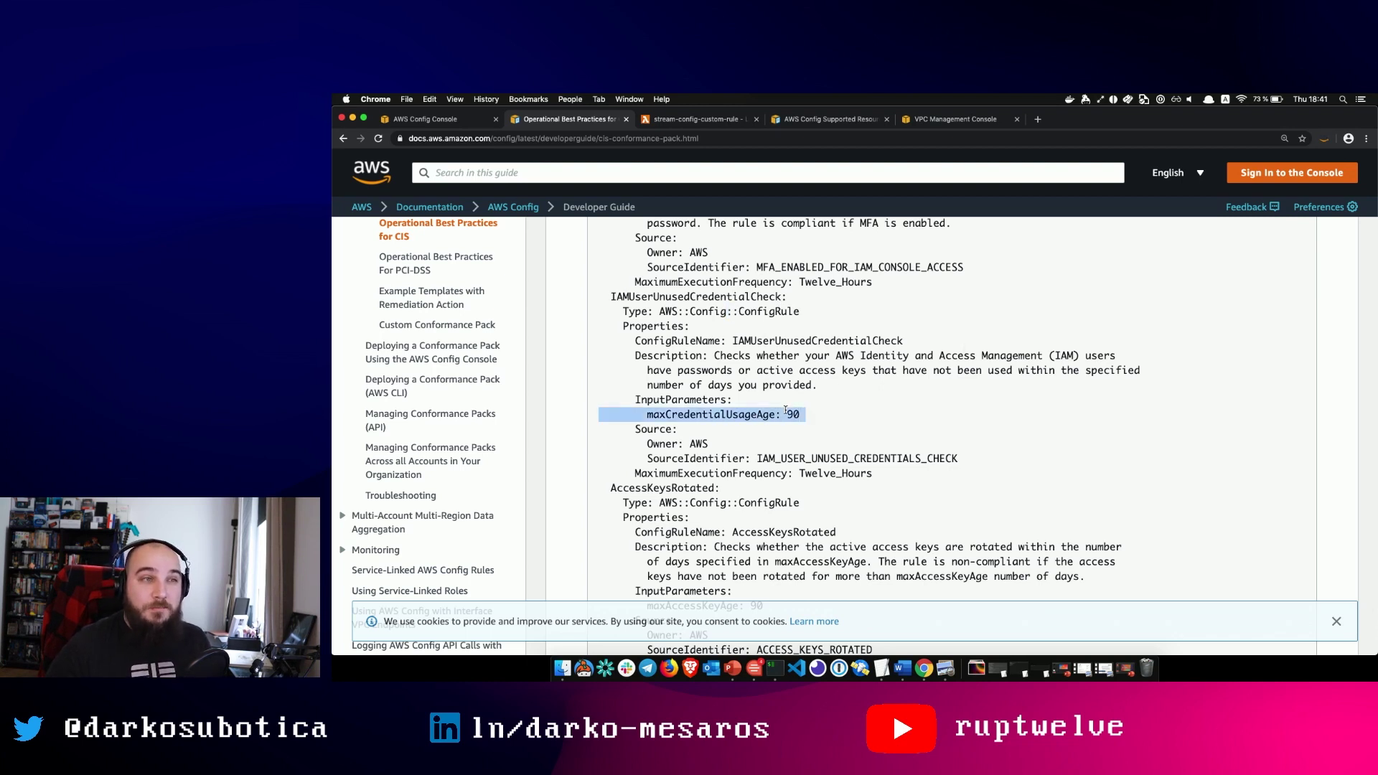
scroll(786, 411, "down", 10)
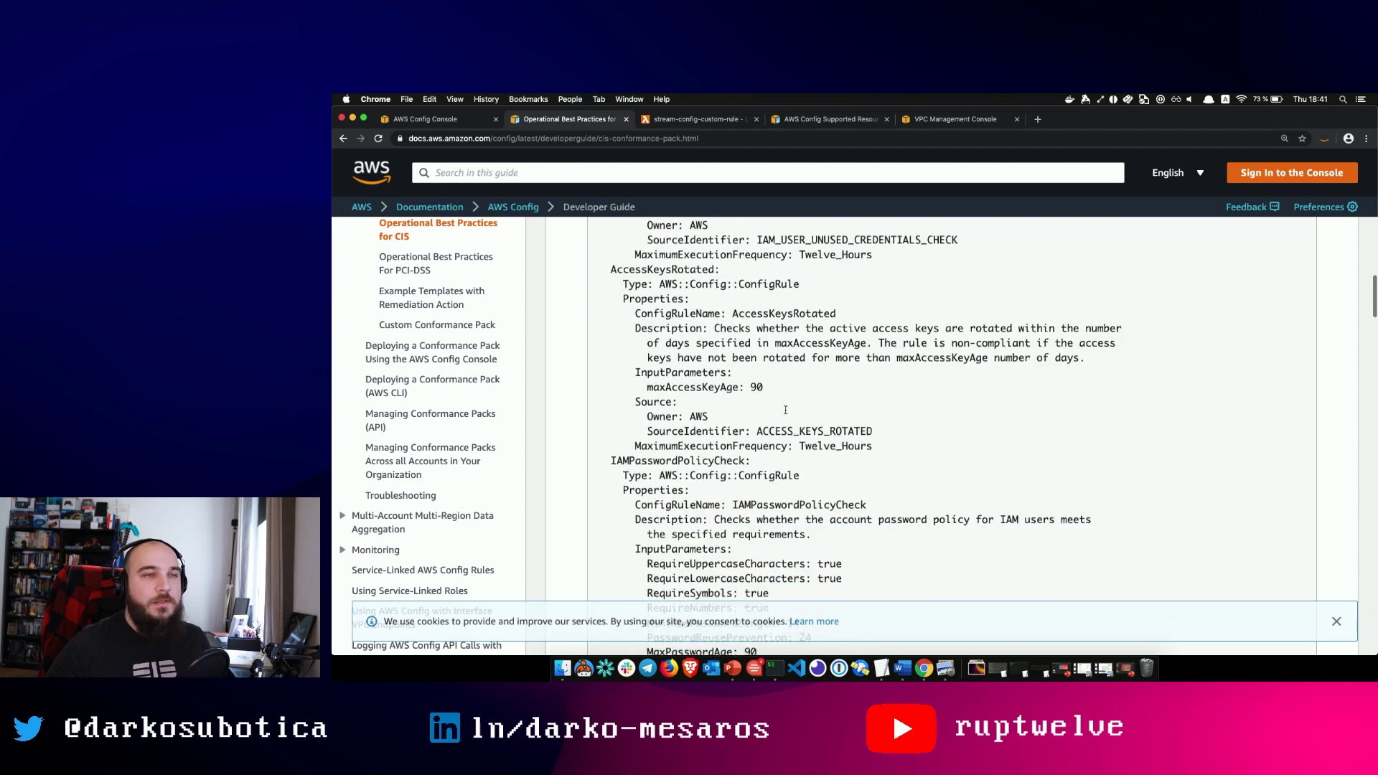
scroll(786, 411, "down", 7)
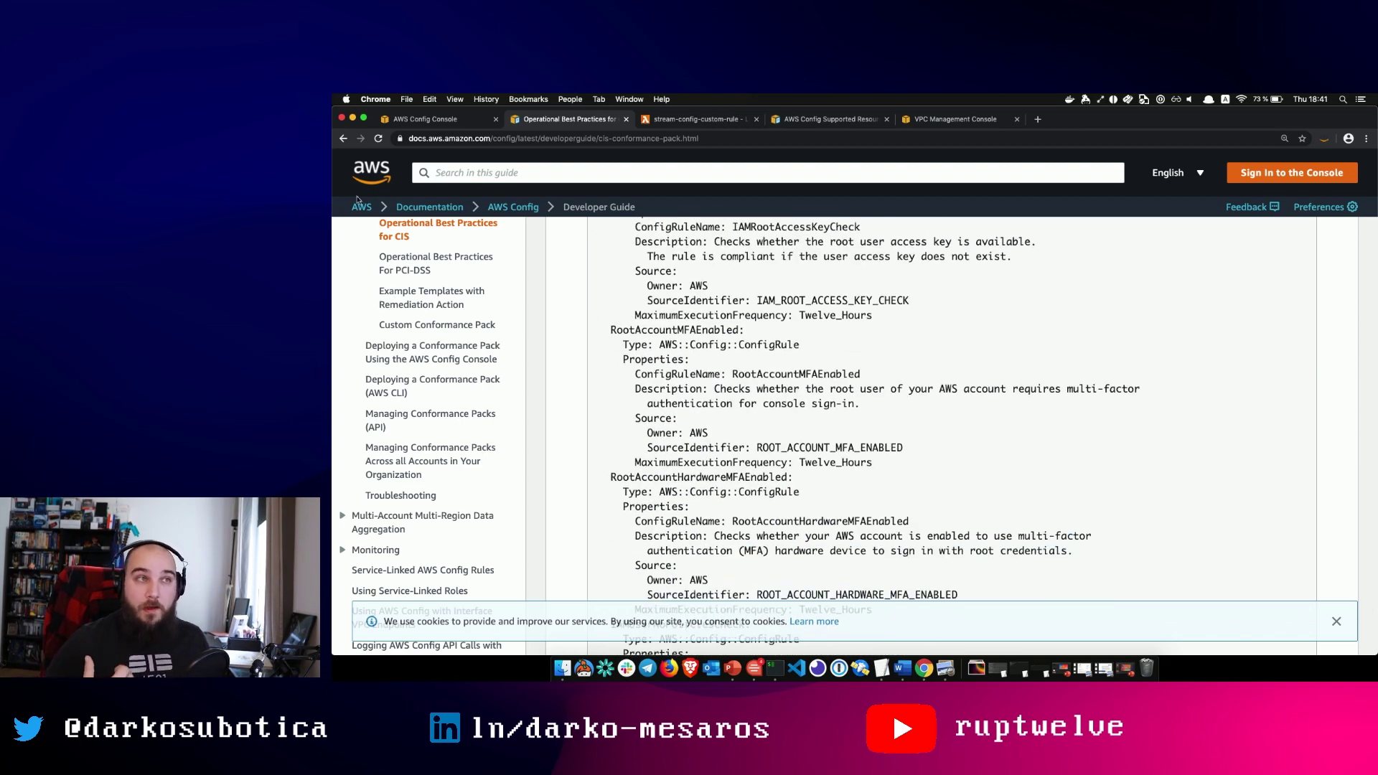
Step: Return to the sample templates overview, open Operational Best Practices For Amazon S3 and examine its bucket rules
left_click(343, 140)
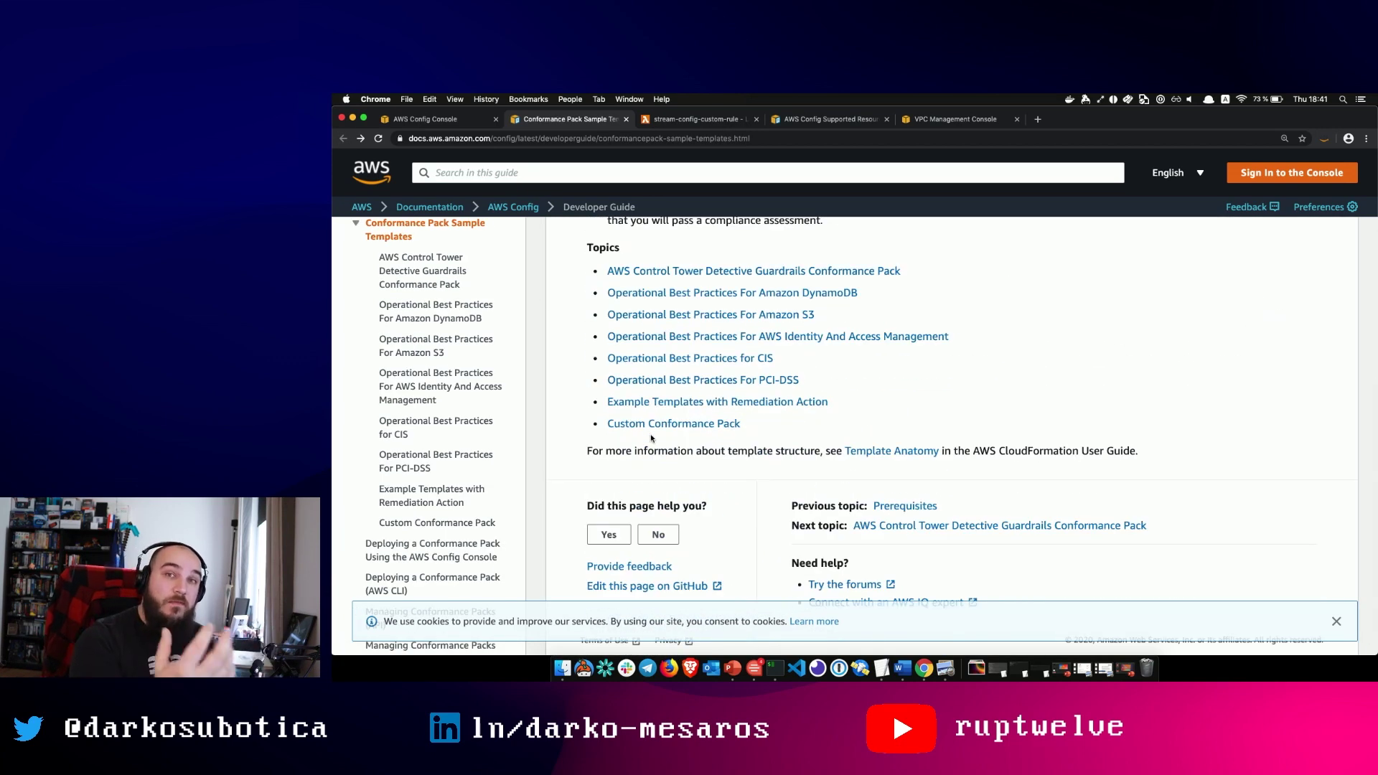
scroll(650, 434, "up", 5)
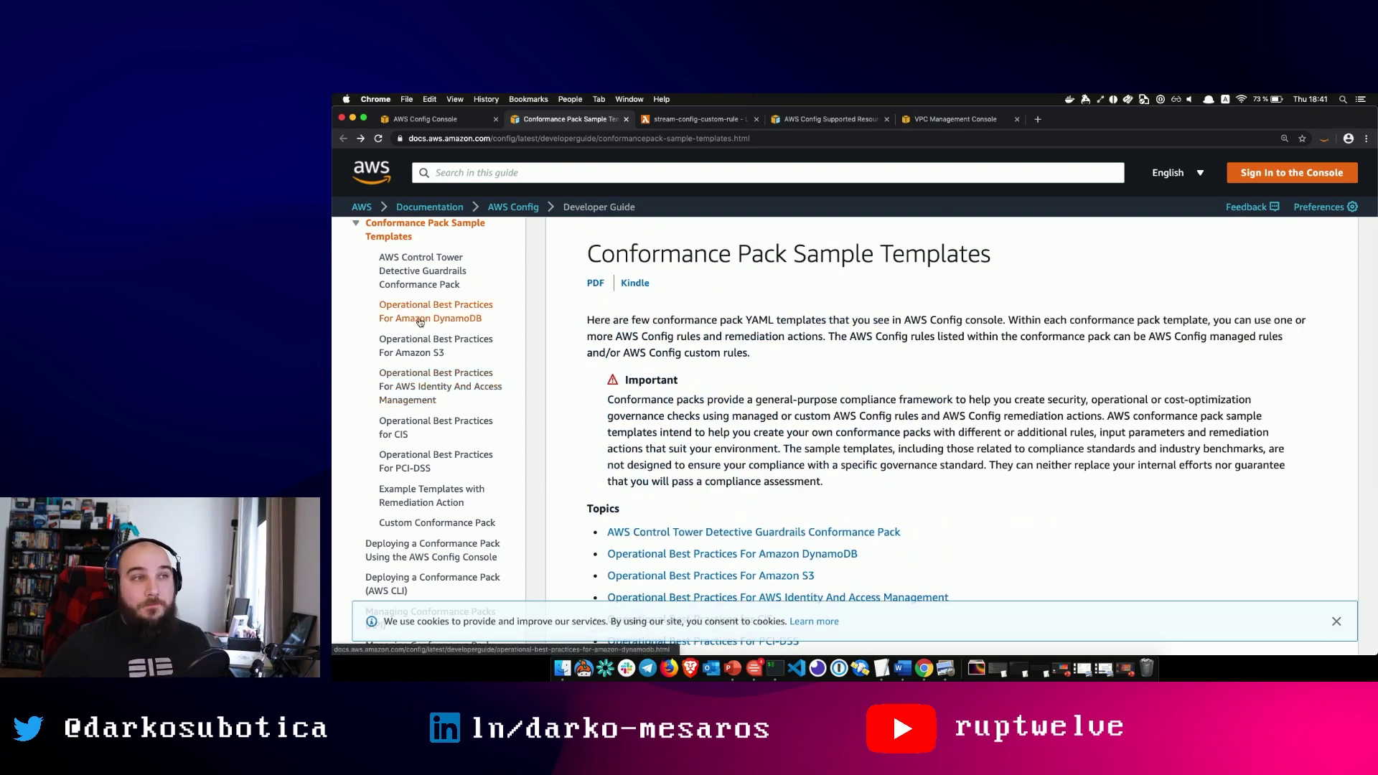
scroll(660, 474, "down", 1)
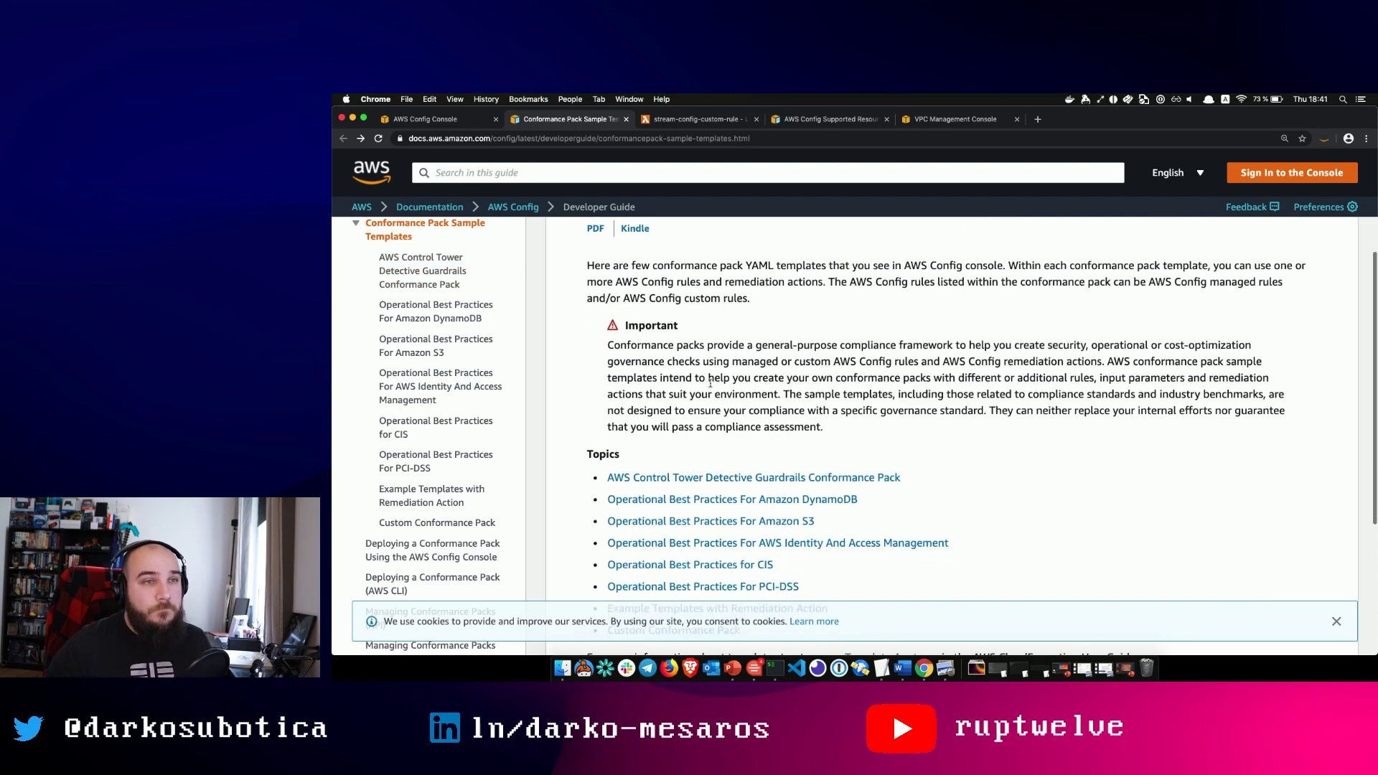
left_click(763, 523)
scroll(707, 506, "down", 15)
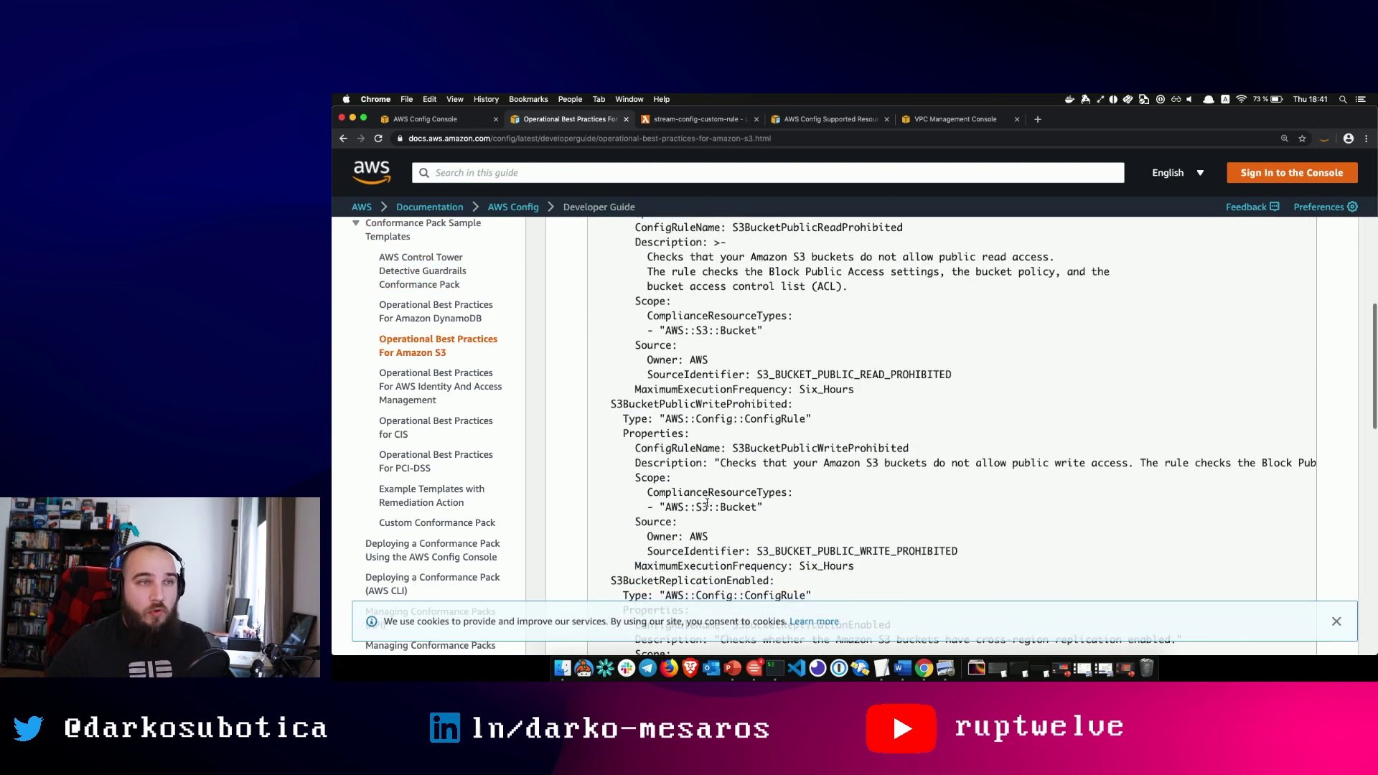
scroll(707, 503, "down", 10)
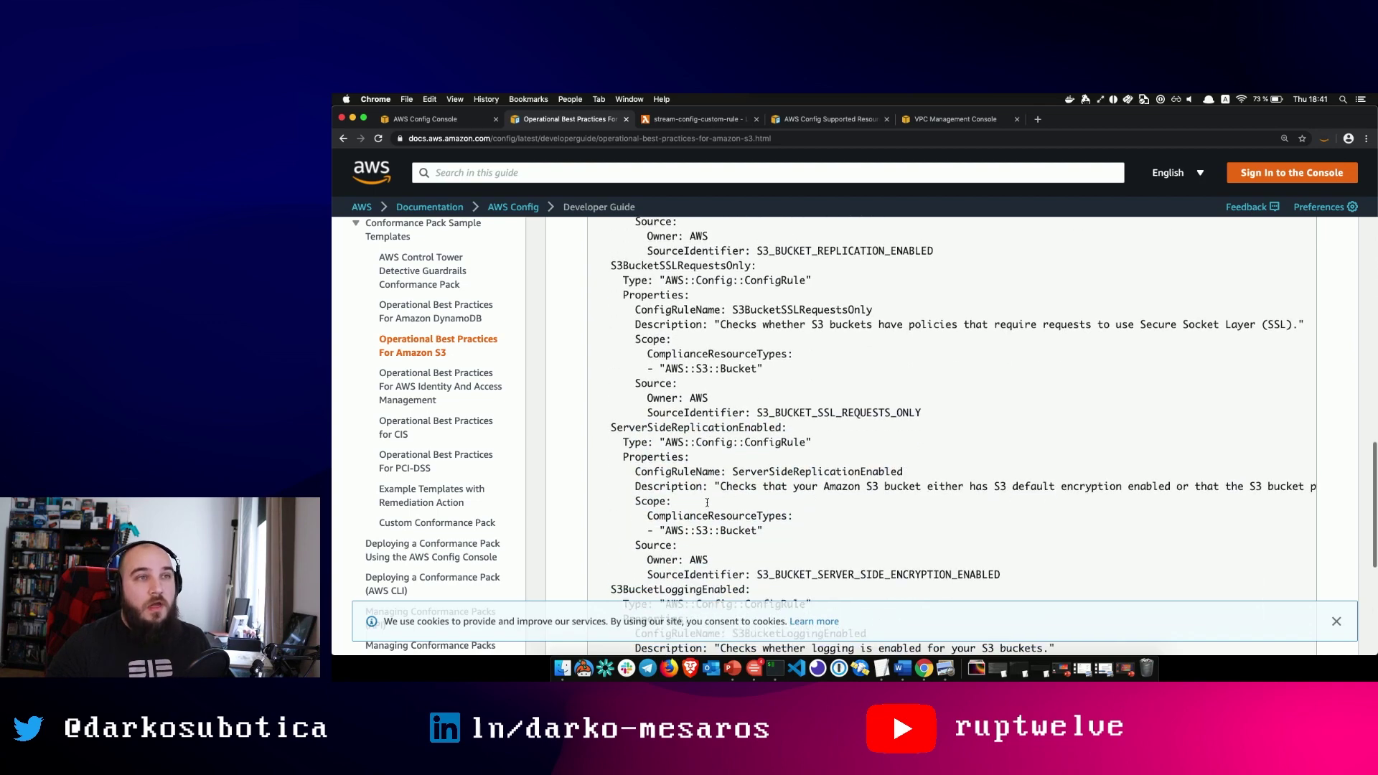
scroll(707, 506, "up", 2)
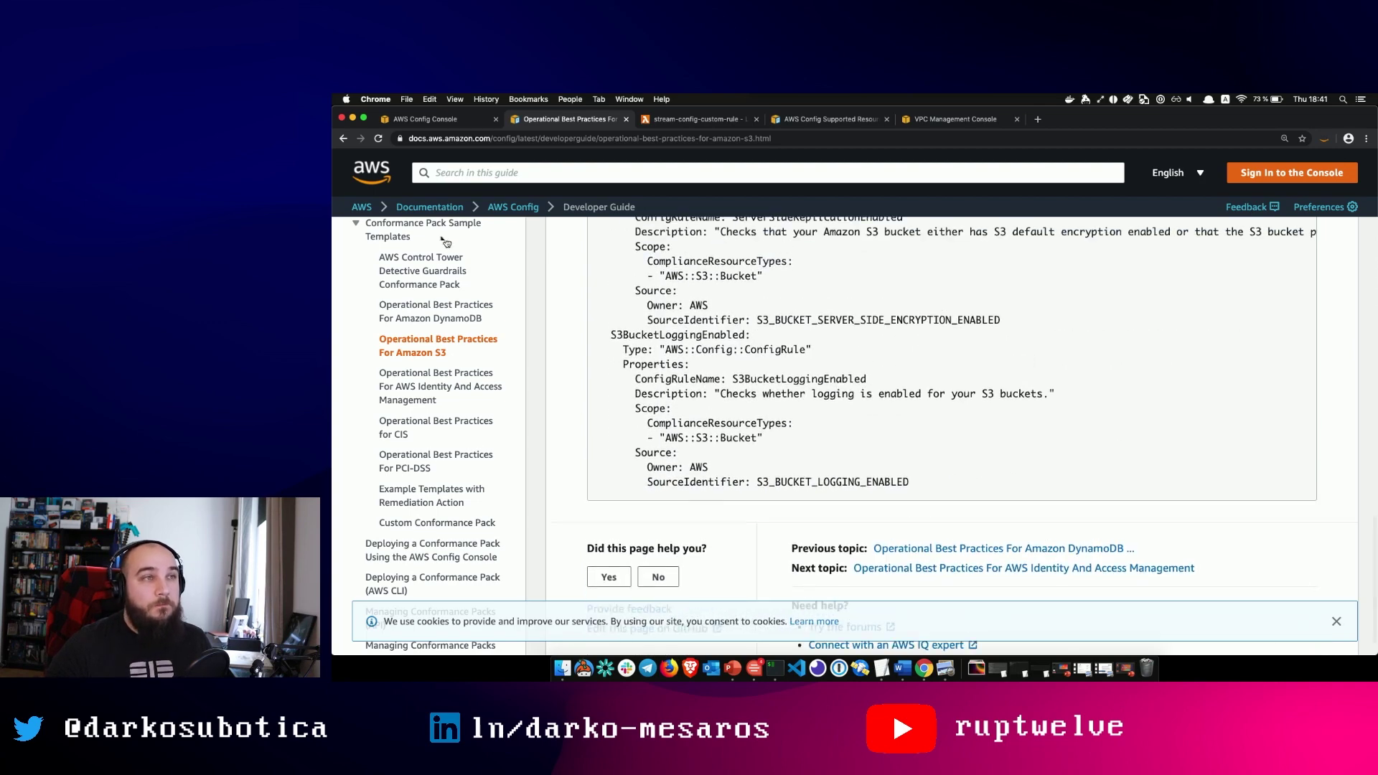
Step: Leave the conformance pack deployment in the AWS Config console and start creating a new aggregator
left_click(443, 124)
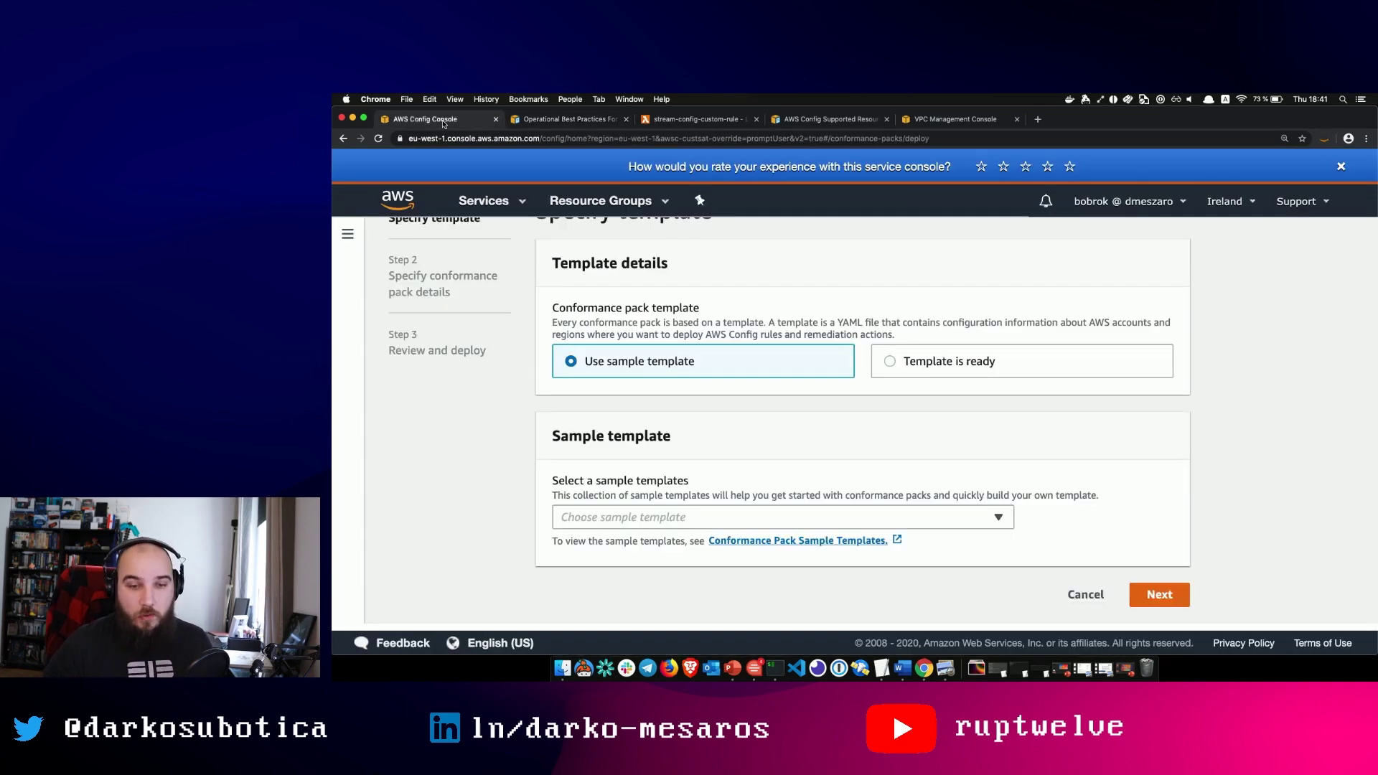
scroll(557, 395, "up", 2)
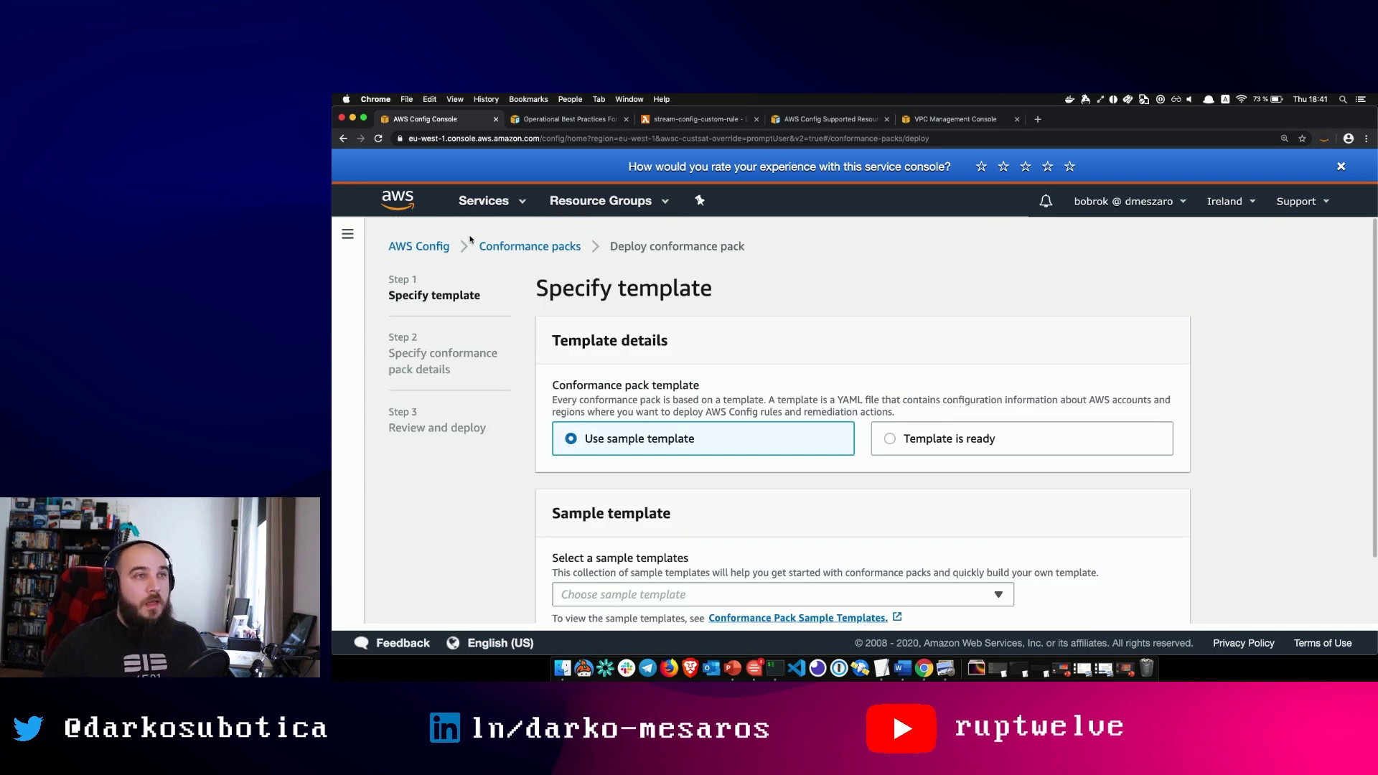
left_click(502, 249)
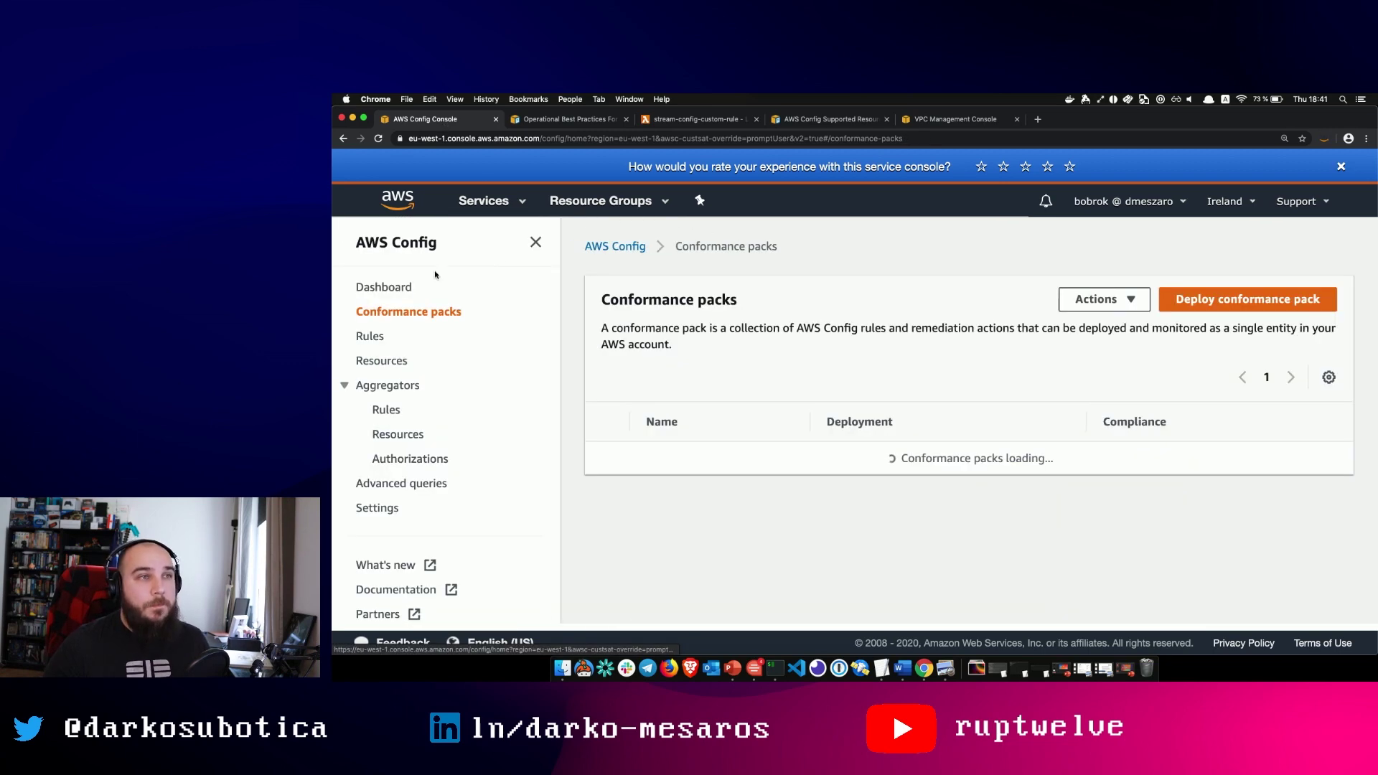
left_click(388, 388)
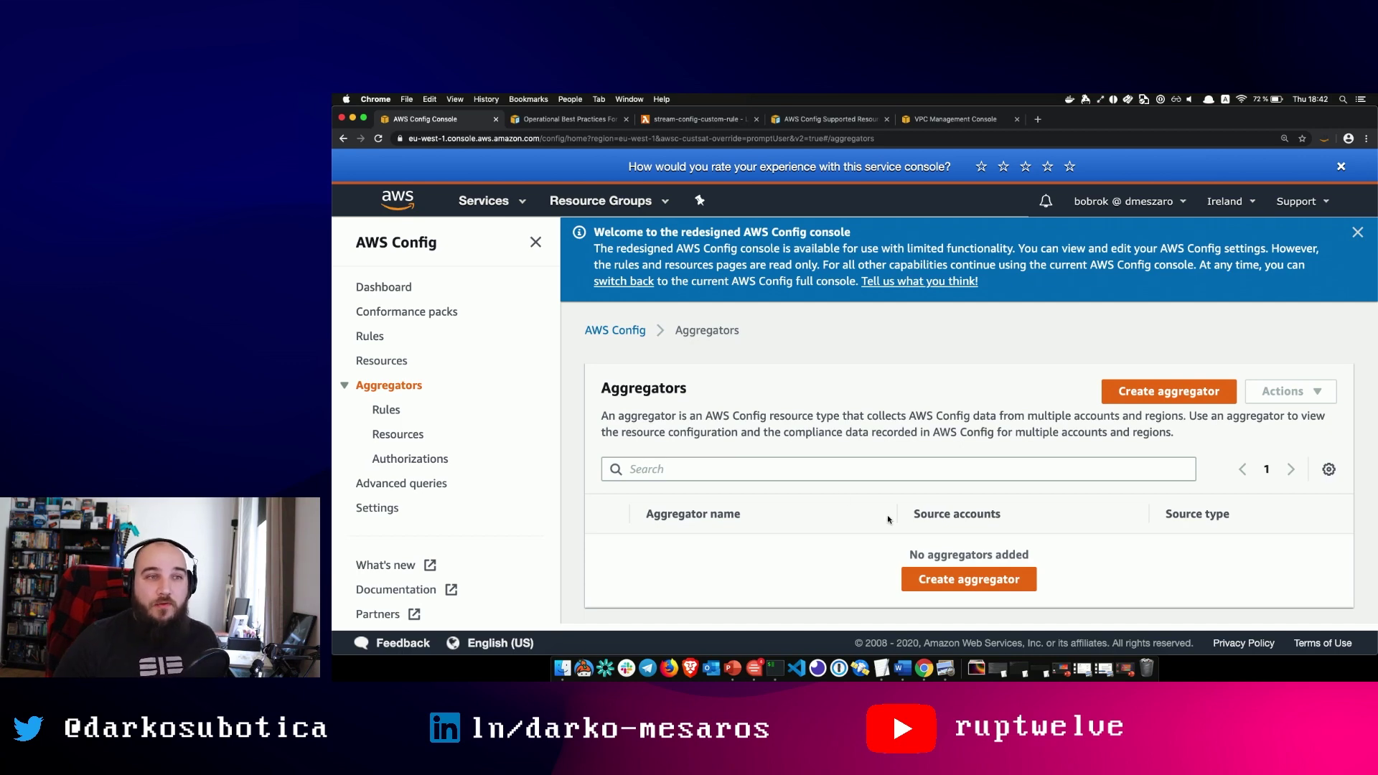
left_click(1147, 392)
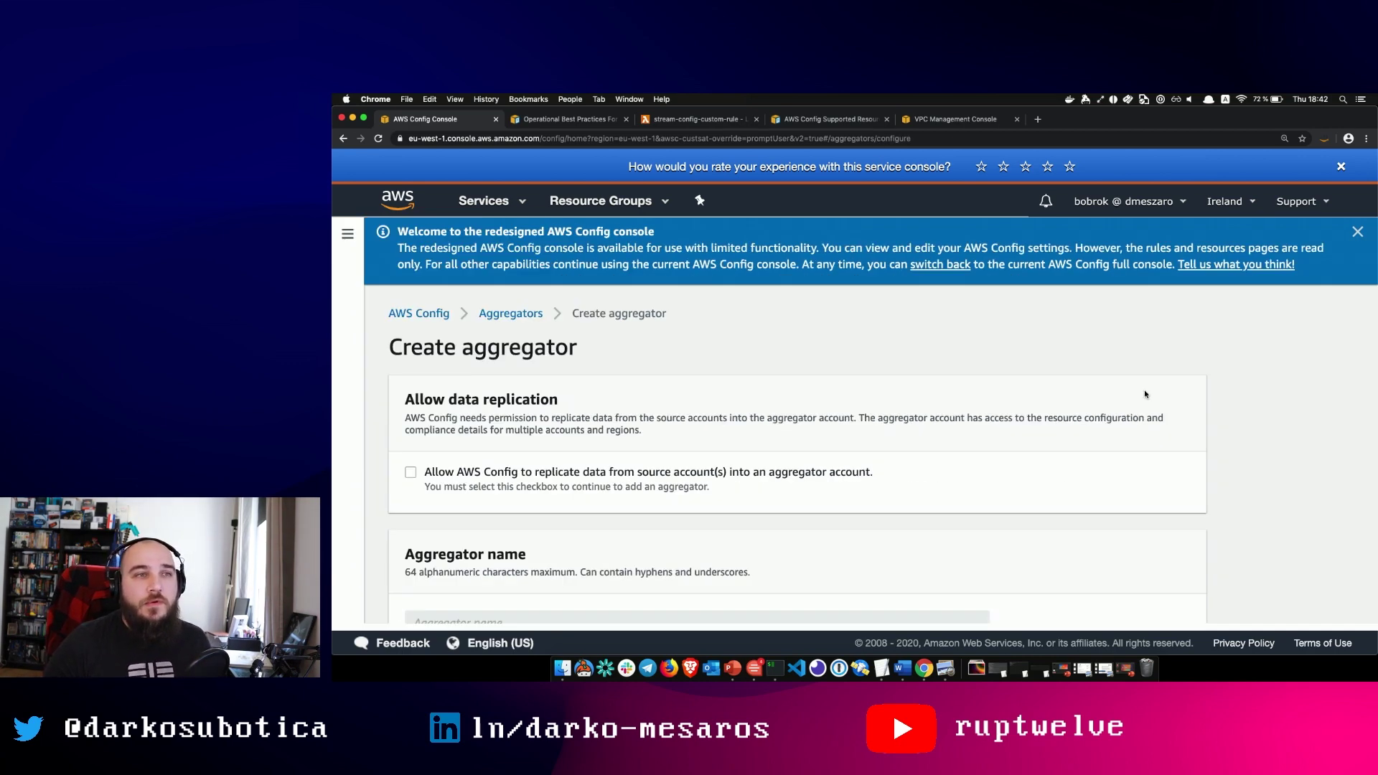
scroll(687, 472, "down", 1)
scroll(582, 472, "down", 4)
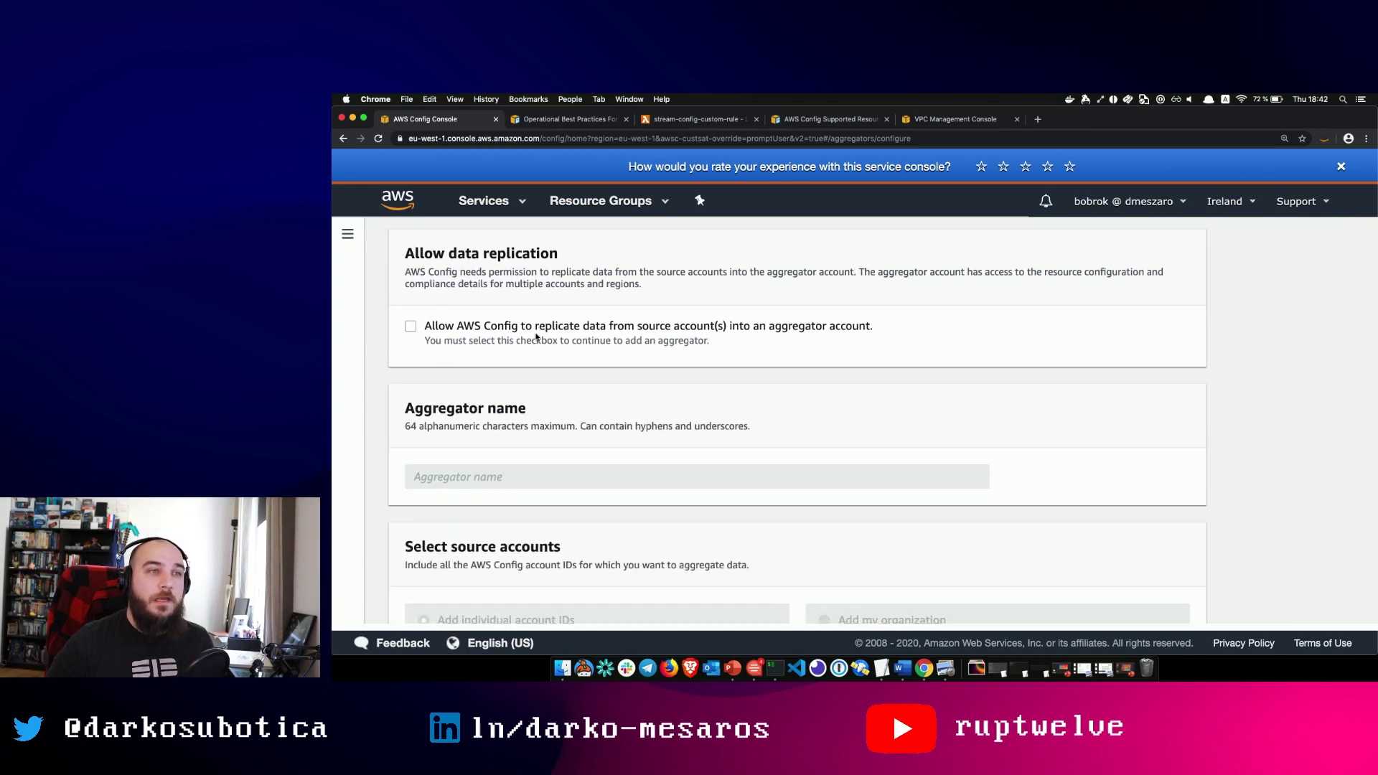
Step: Allow AWS Config to replicate data from source accounts and name the aggregator stream-aggregator
left_click(411, 329)
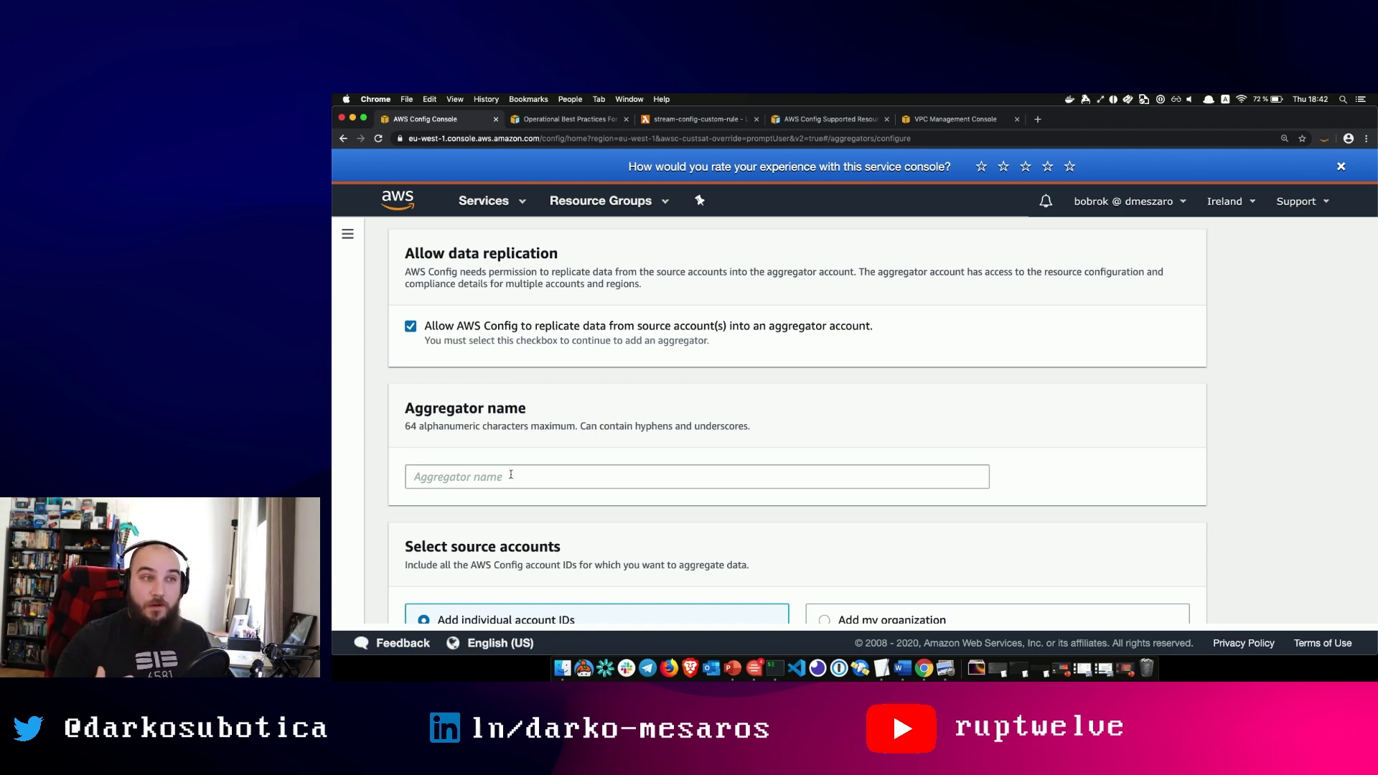
scroll(495, 438, "down", 3)
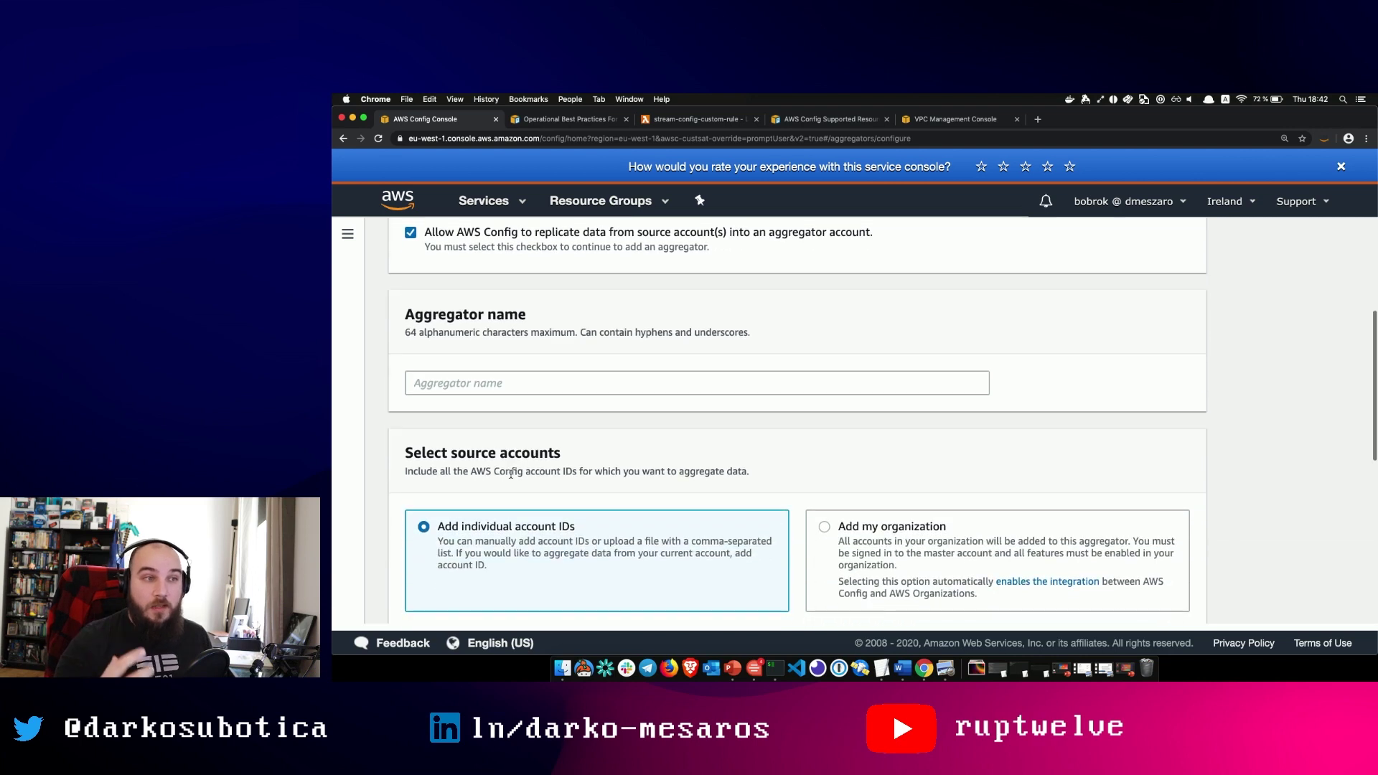
left_click(468, 384)
type("stream-agg")
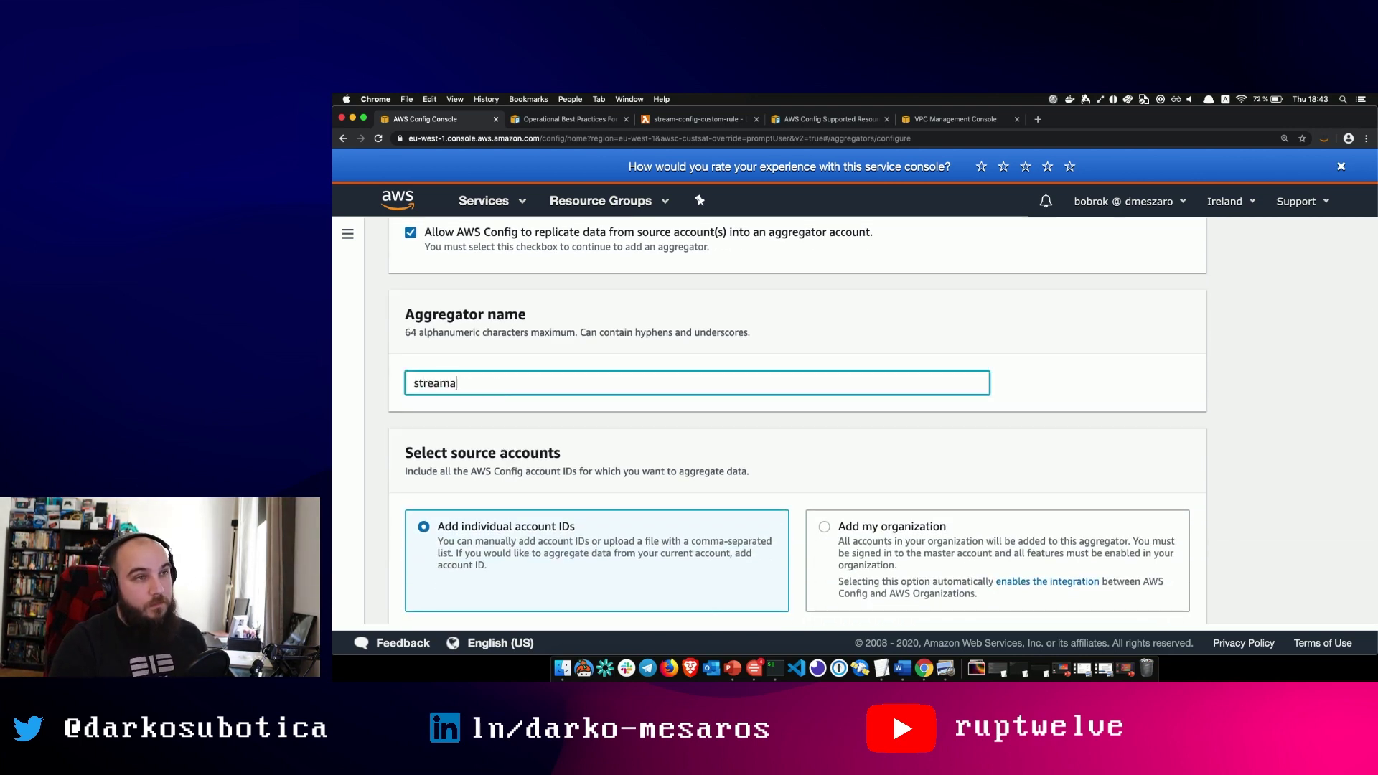
type("regator")
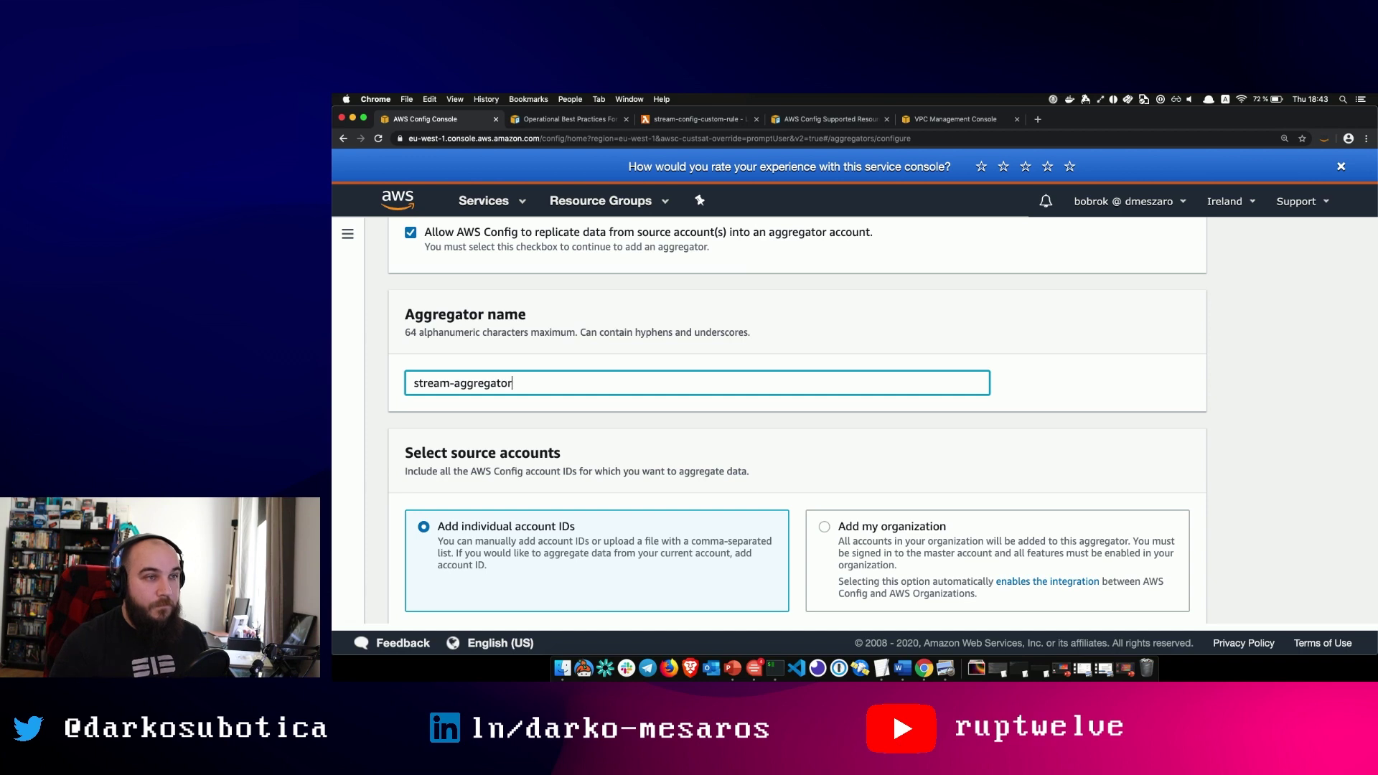
Step: Keep individual AWS account IDs as the aggregator's source and add eu-west-1, Europe (Ireland), as the region to aggregate
scroll(500, 485, "down", 3)
scroll(500, 485, "down", 3)
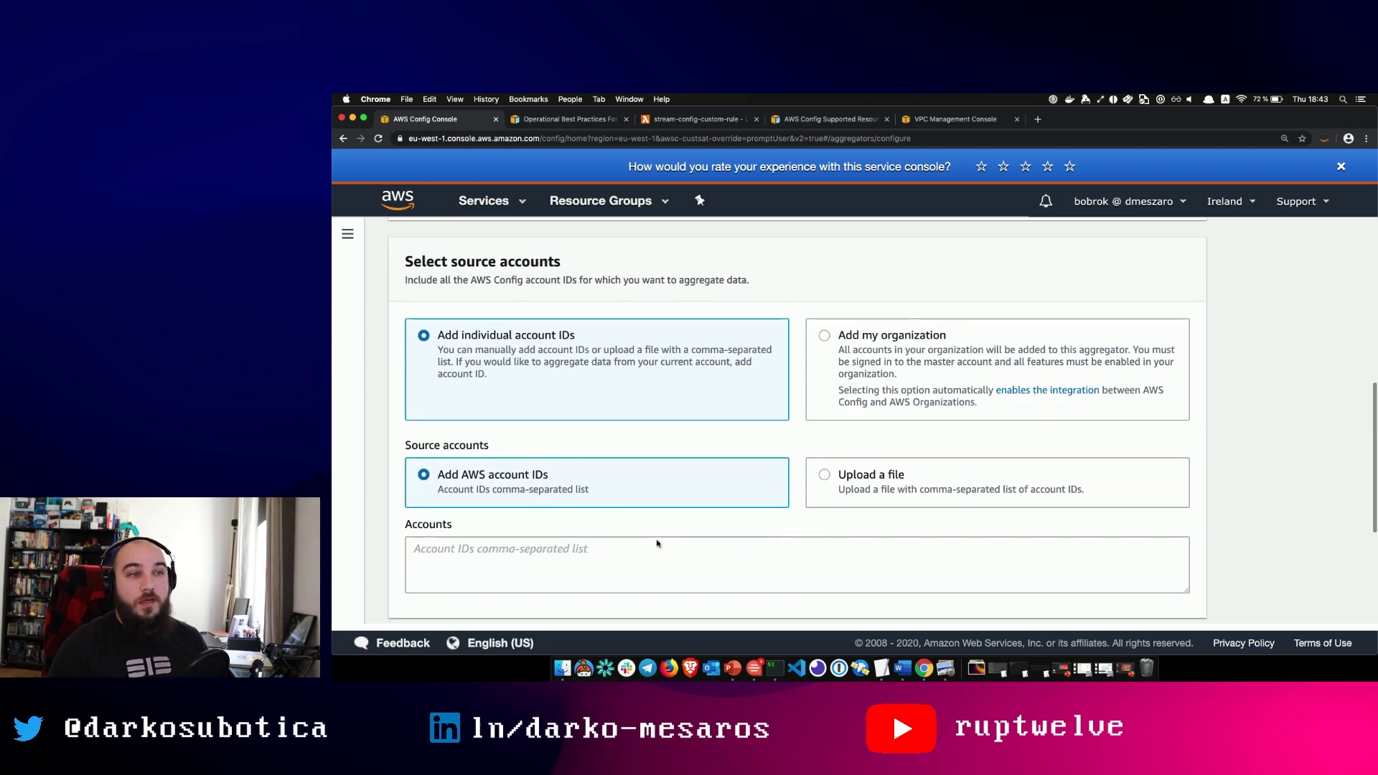
left_click(629, 559)
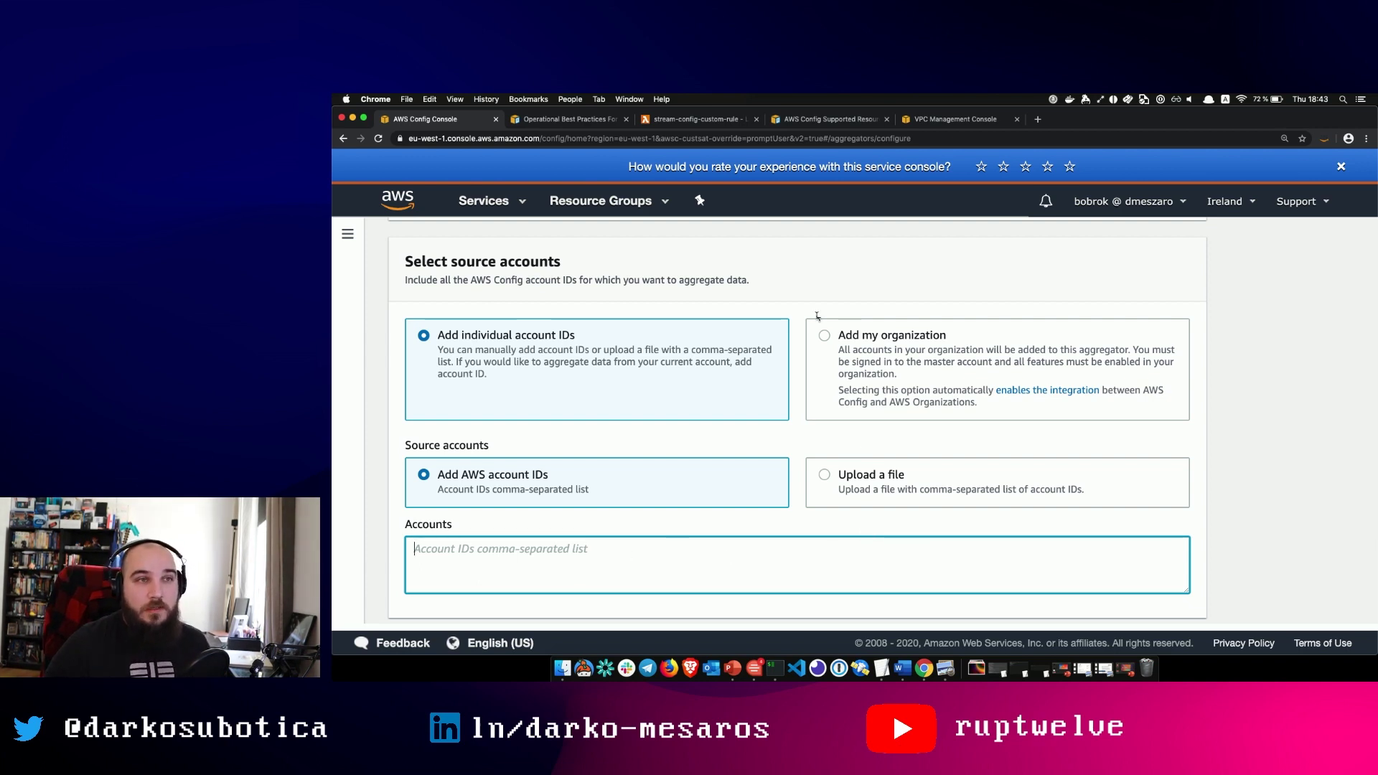
scroll(829, 359, "down", 5)
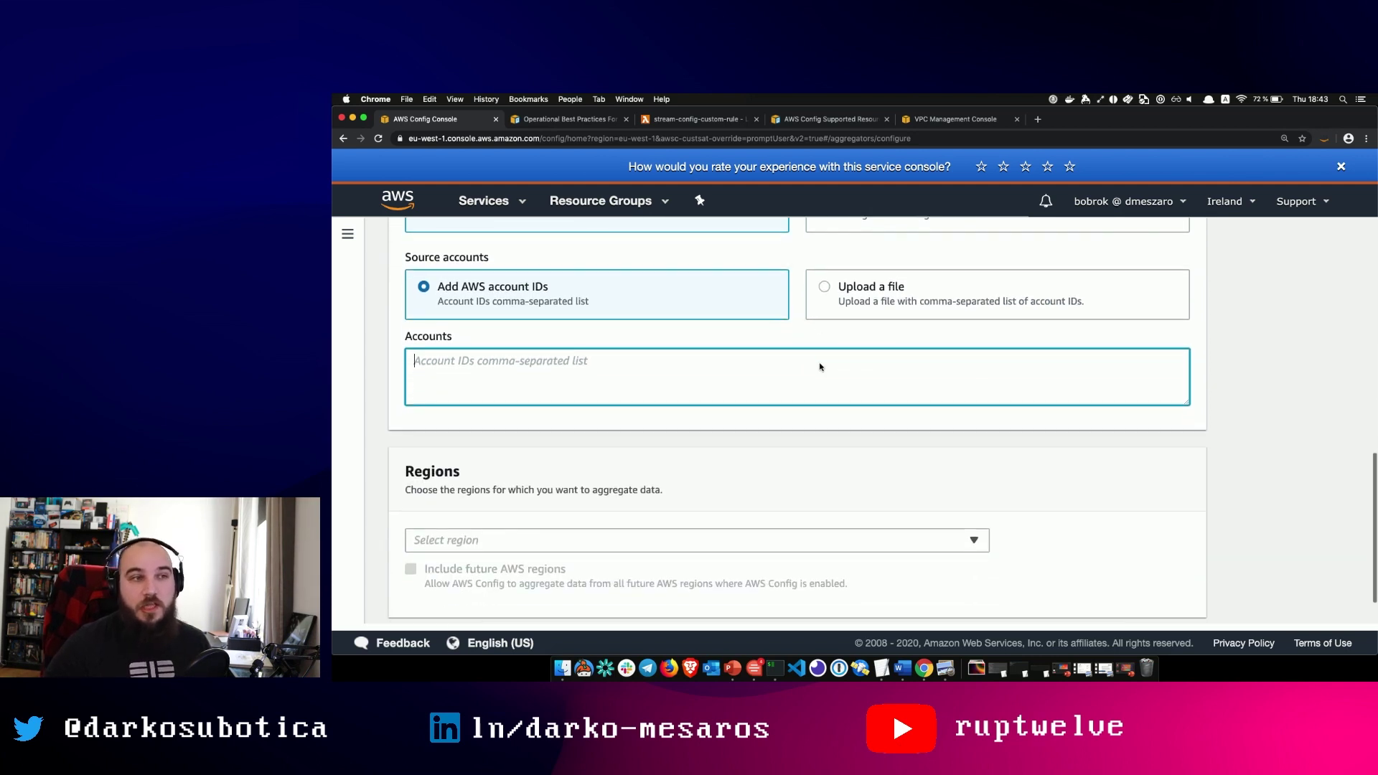
scroll(820, 366, "down", 2)
left_click(762, 478)
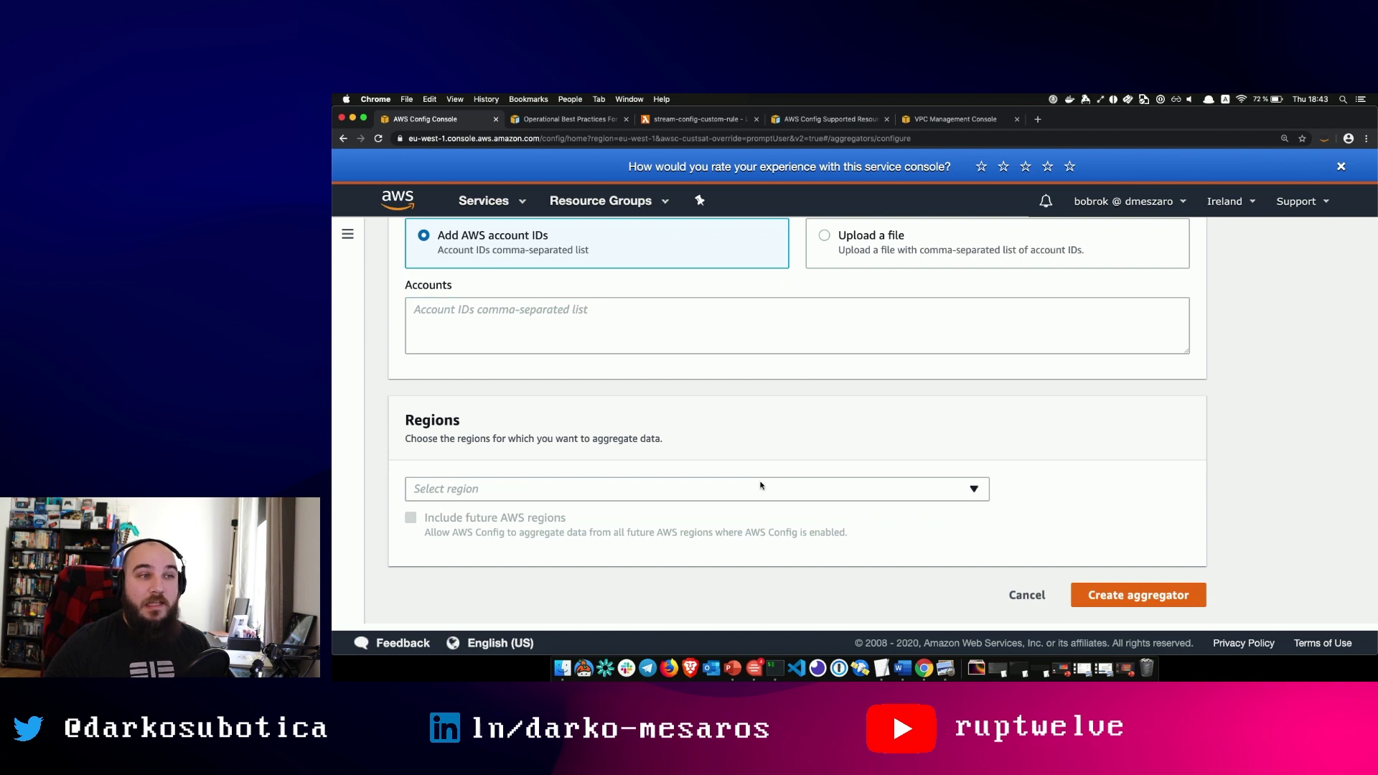
left_click(449, 486)
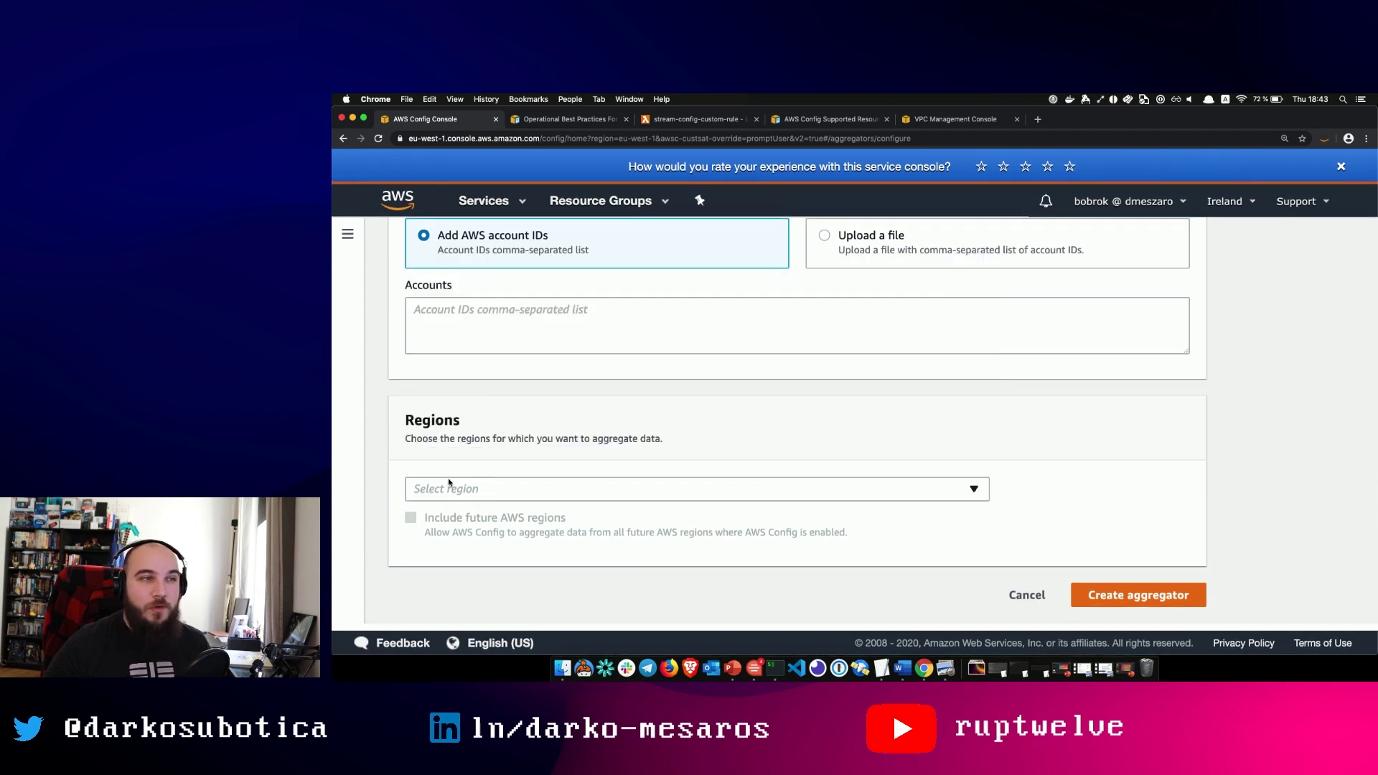
left_click(463, 491)
left_click(449, 467)
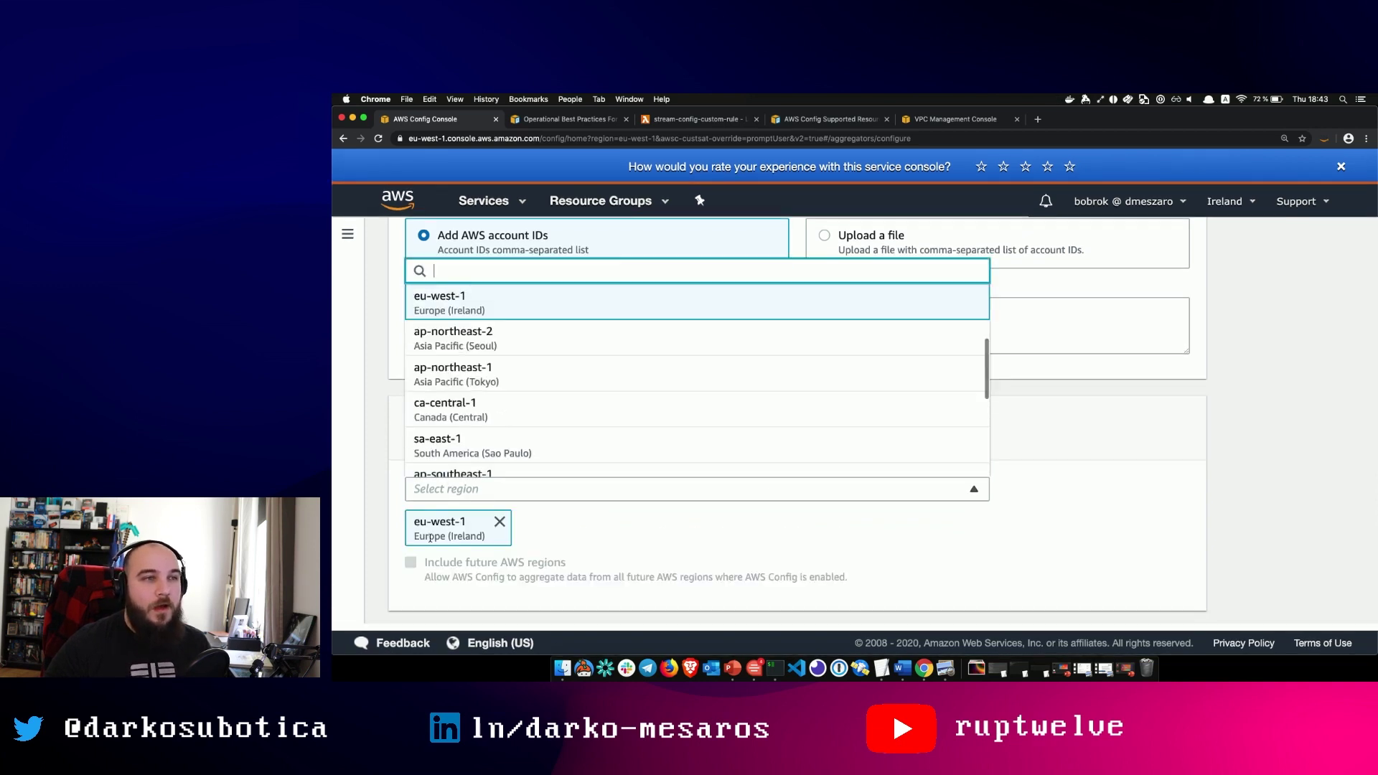
left_click(463, 568)
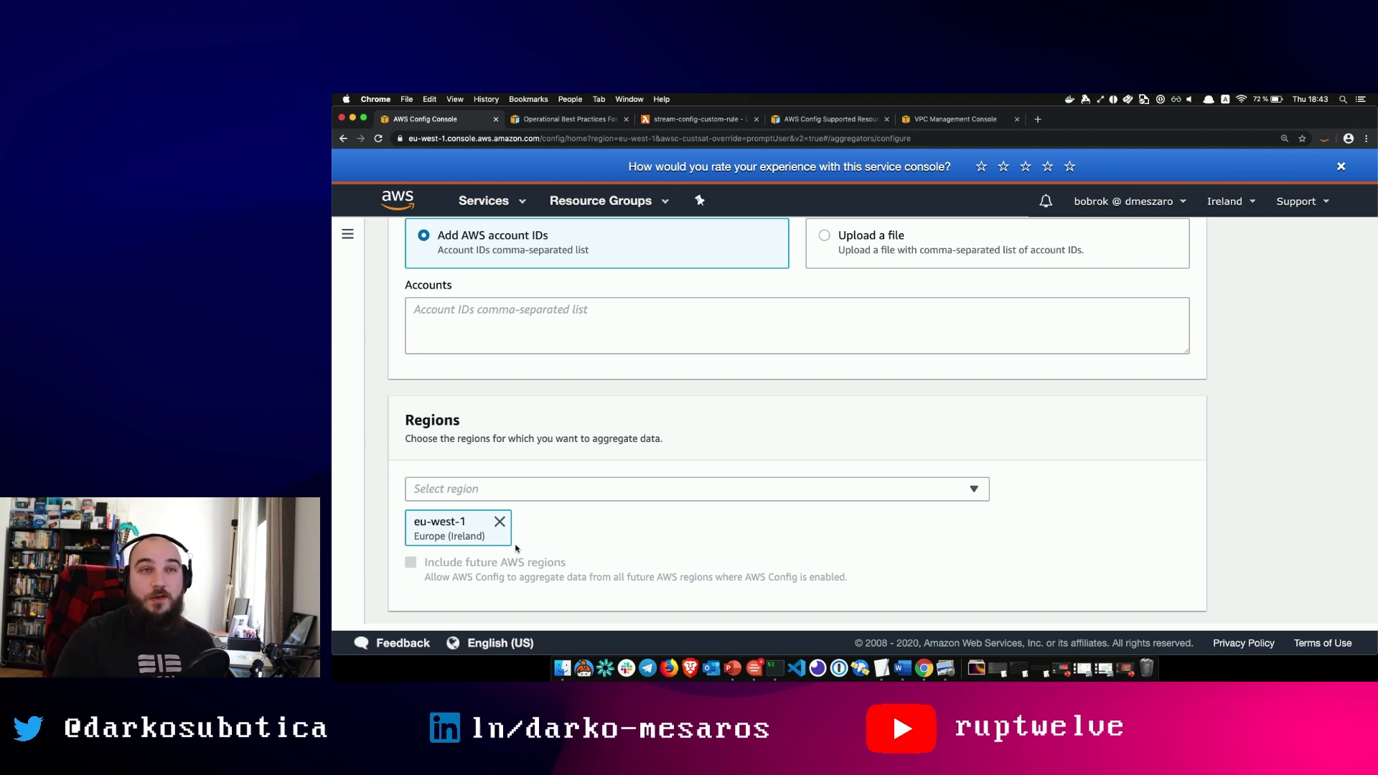
Step: Review the aggregator form from data replication and name through source accounts to regions
scroll(789, 582, "down", 2)
scroll(789, 583, "up", 3)
scroll(789, 582, "down", 3)
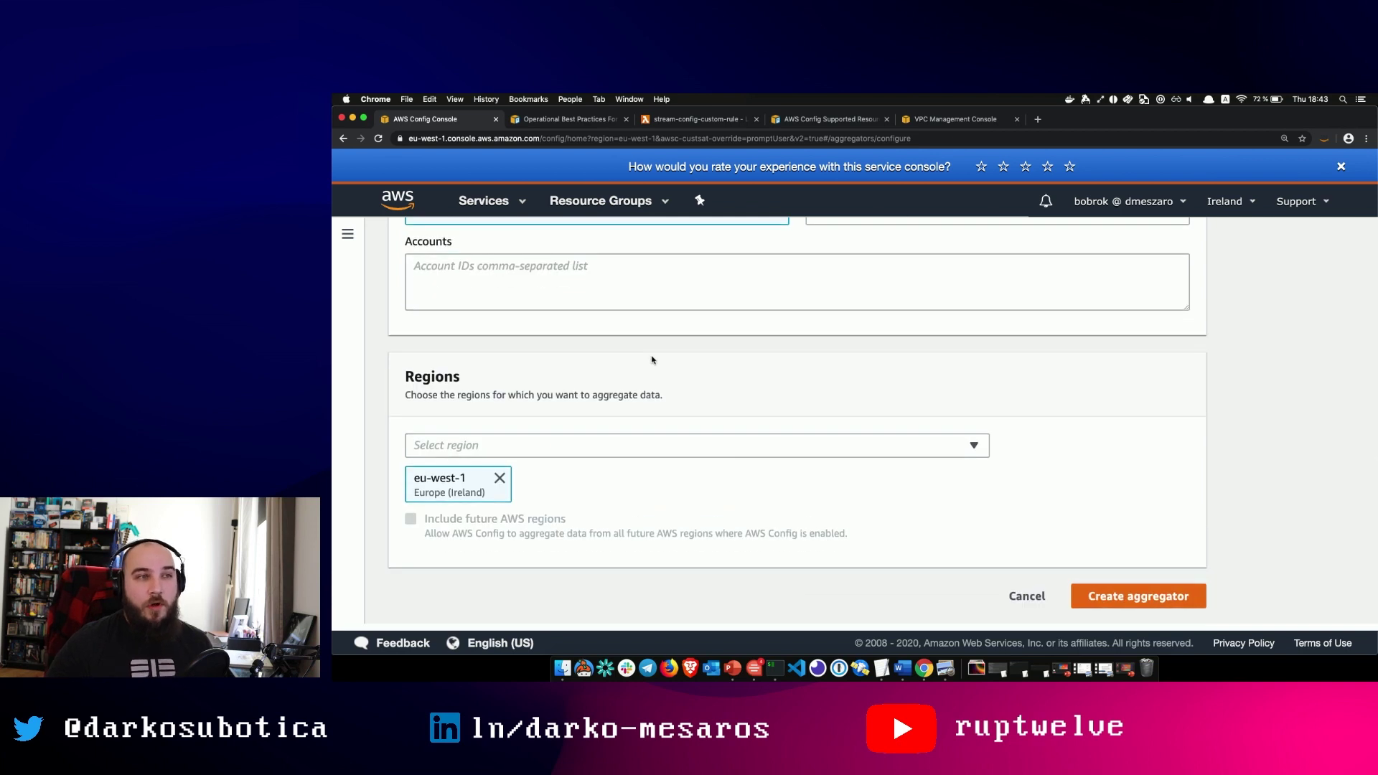
scroll(652, 359, "up", 5)
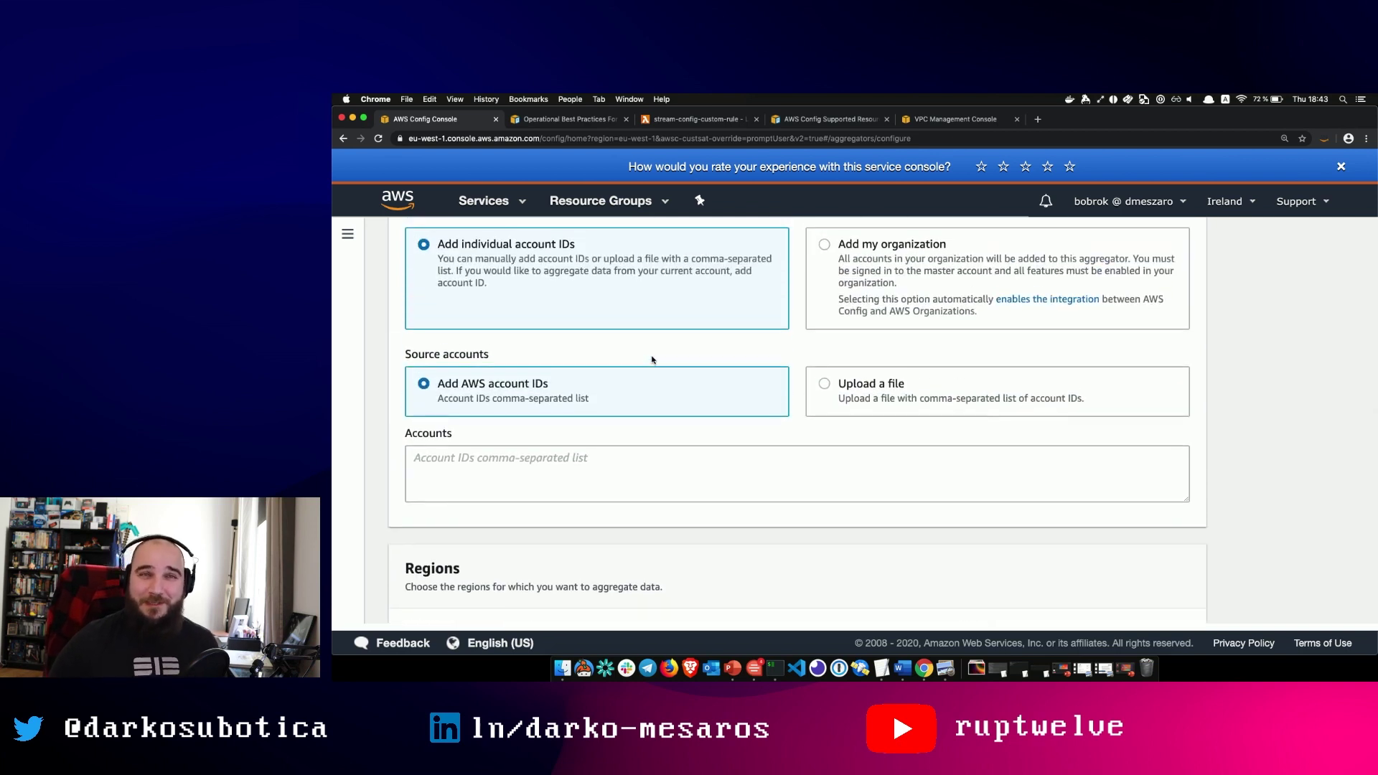
scroll(652, 359, "up", 4)
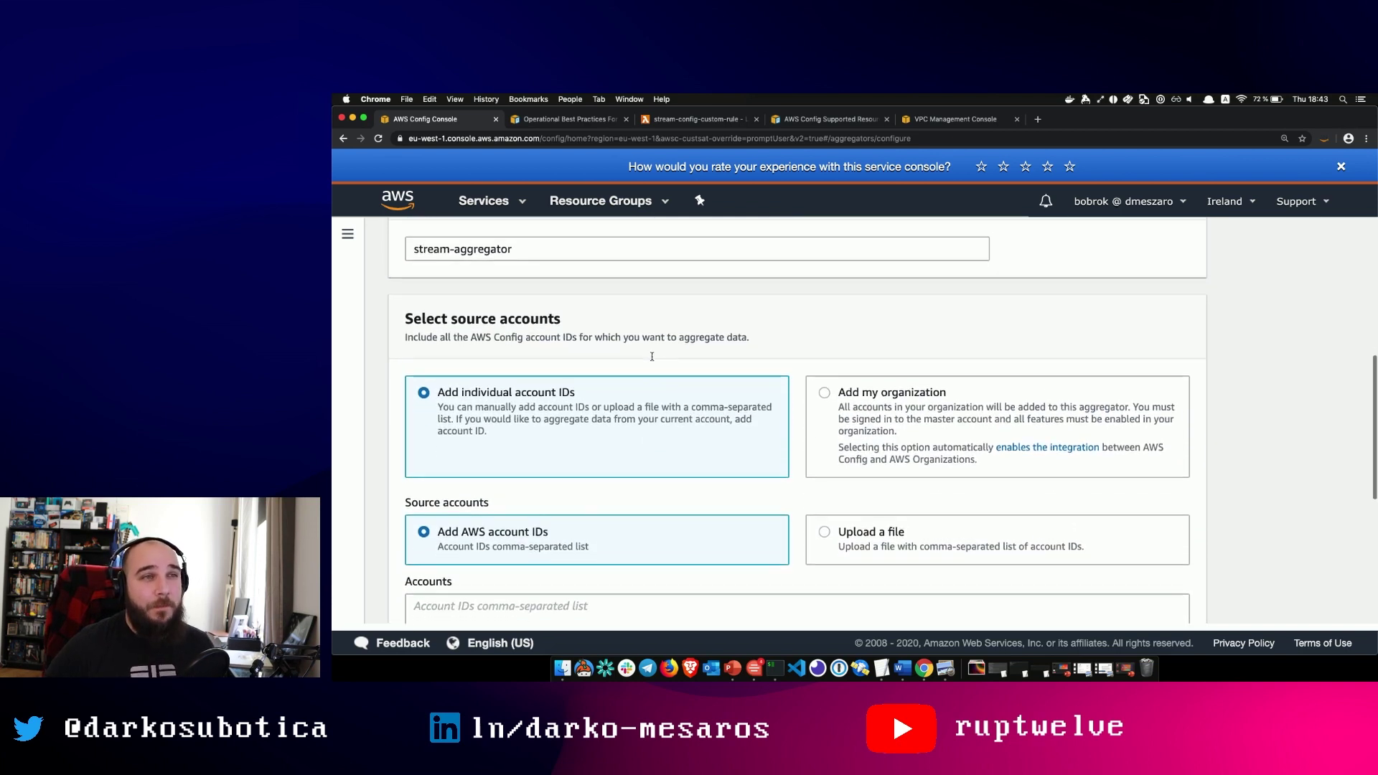
scroll(651, 356, "down", 3)
scroll(652, 360, "down", 7)
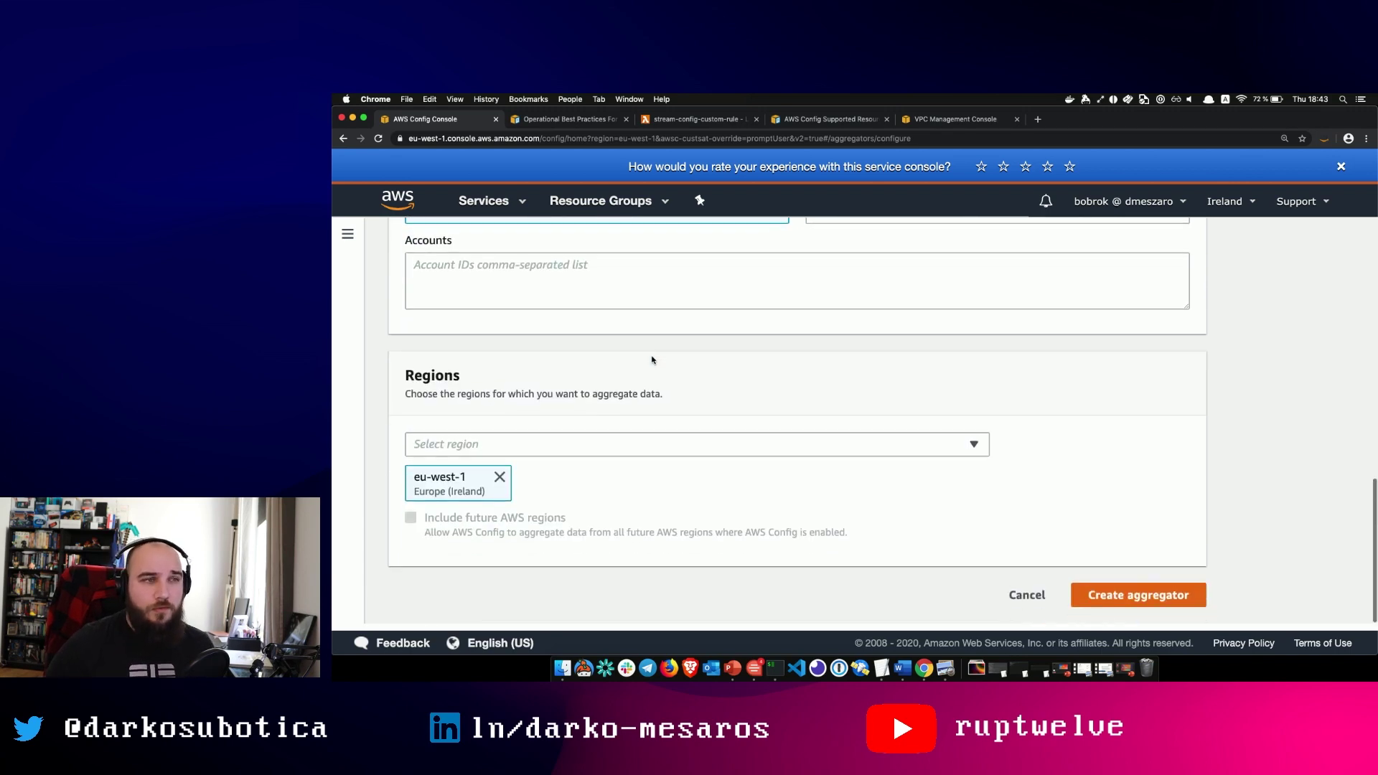
scroll(652, 359, "up", 15)
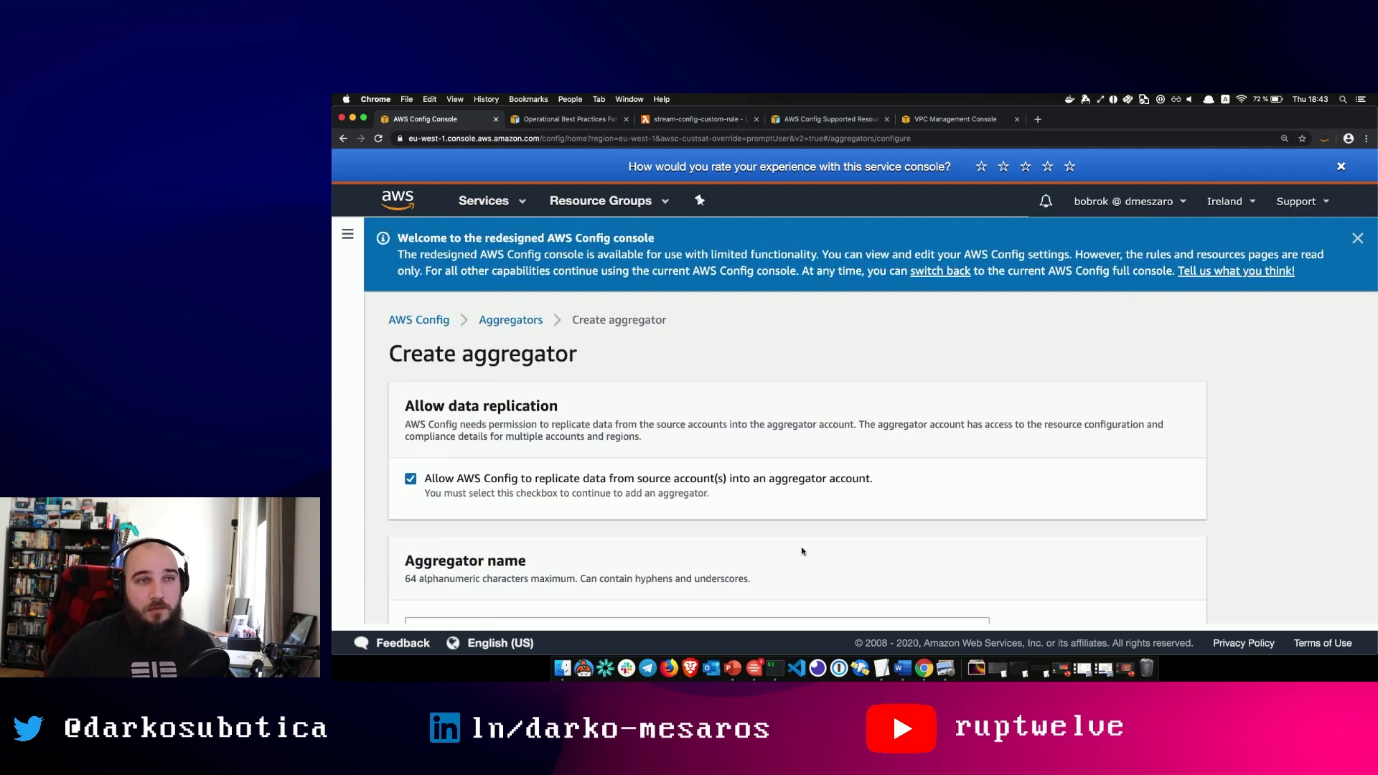
scroll(802, 551, "down", 15)
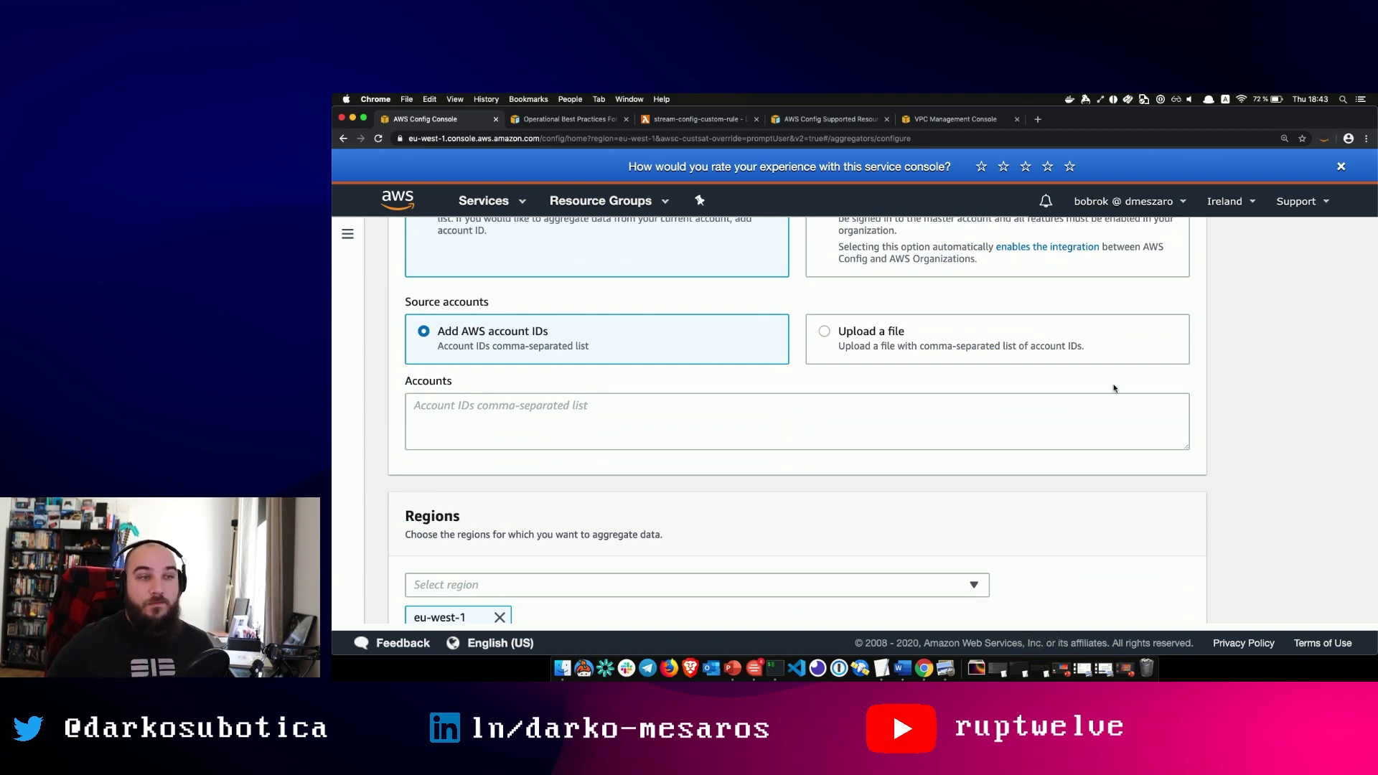
scroll(1067, 599, "down", 3)
scroll(1056, 576, "down", 1)
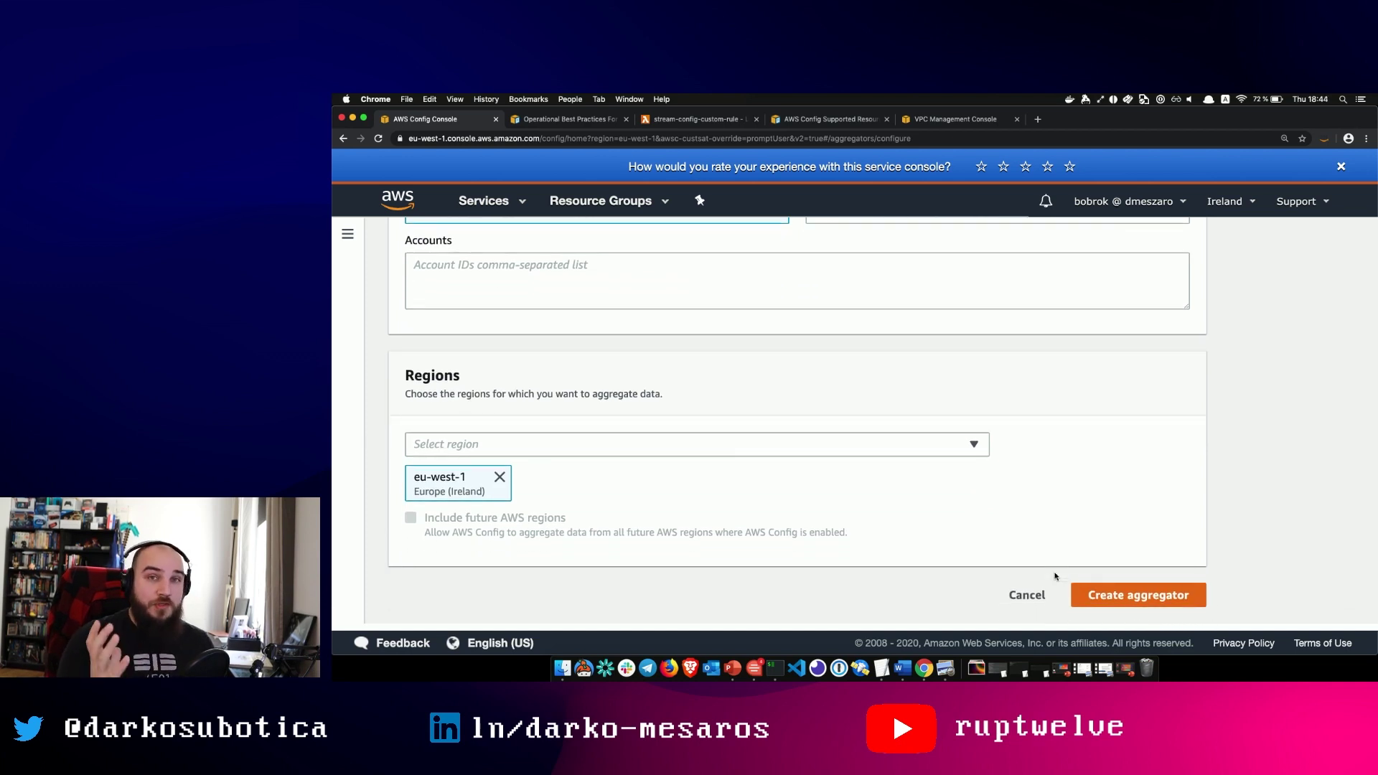
Step: Look through the regions available for aggregation and cancel the aggregator creation
left_click(851, 445)
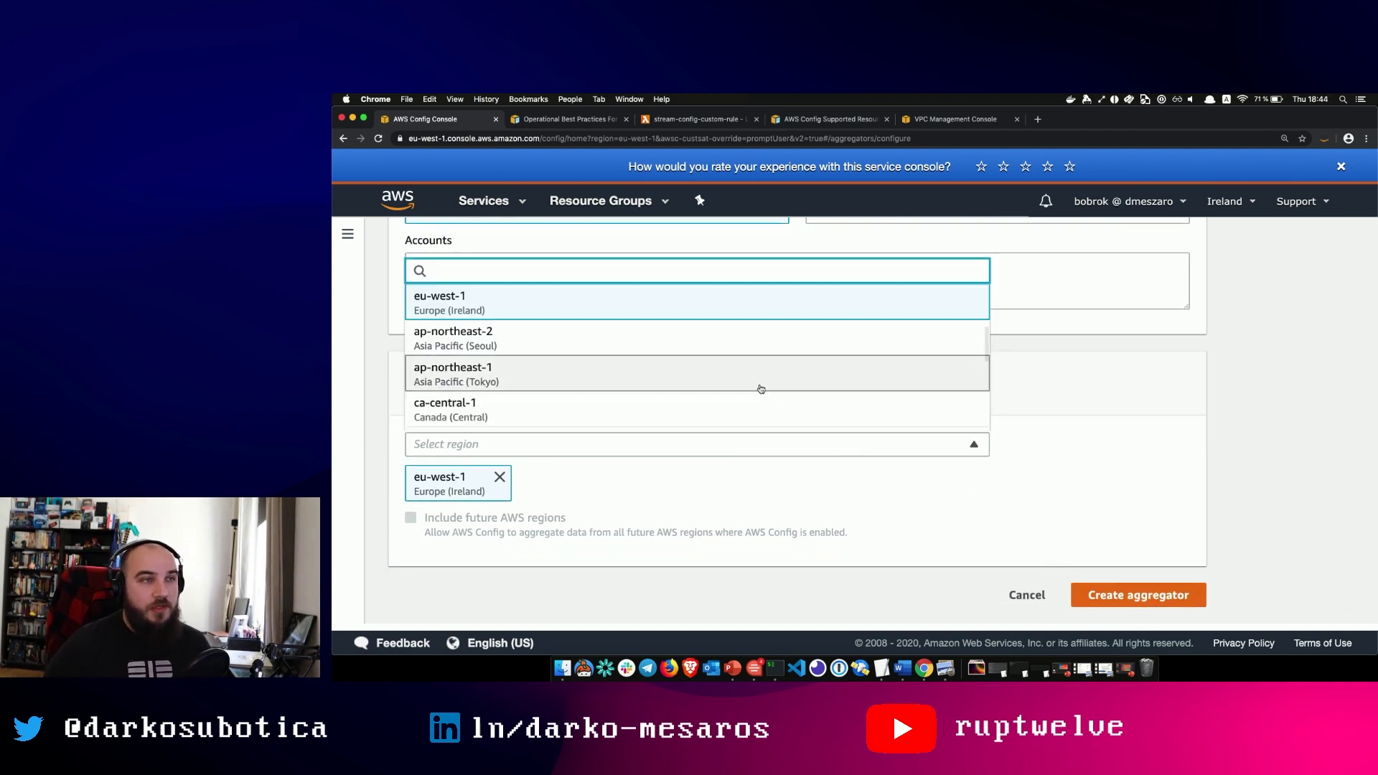
scroll(761, 390, "down", 3)
scroll(761, 389, "up", 2)
scroll(761, 389, "down", 2)
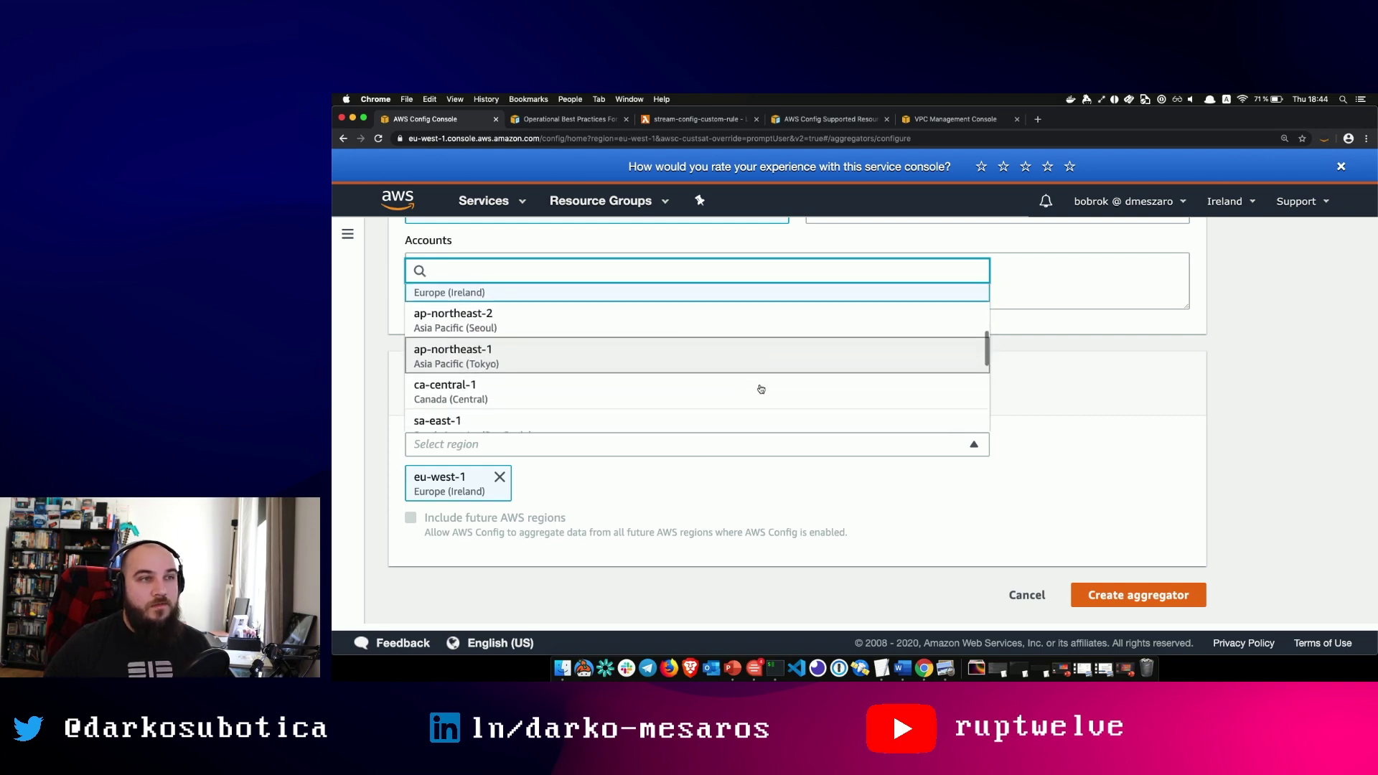
scroll(761, 389, "down", 5)
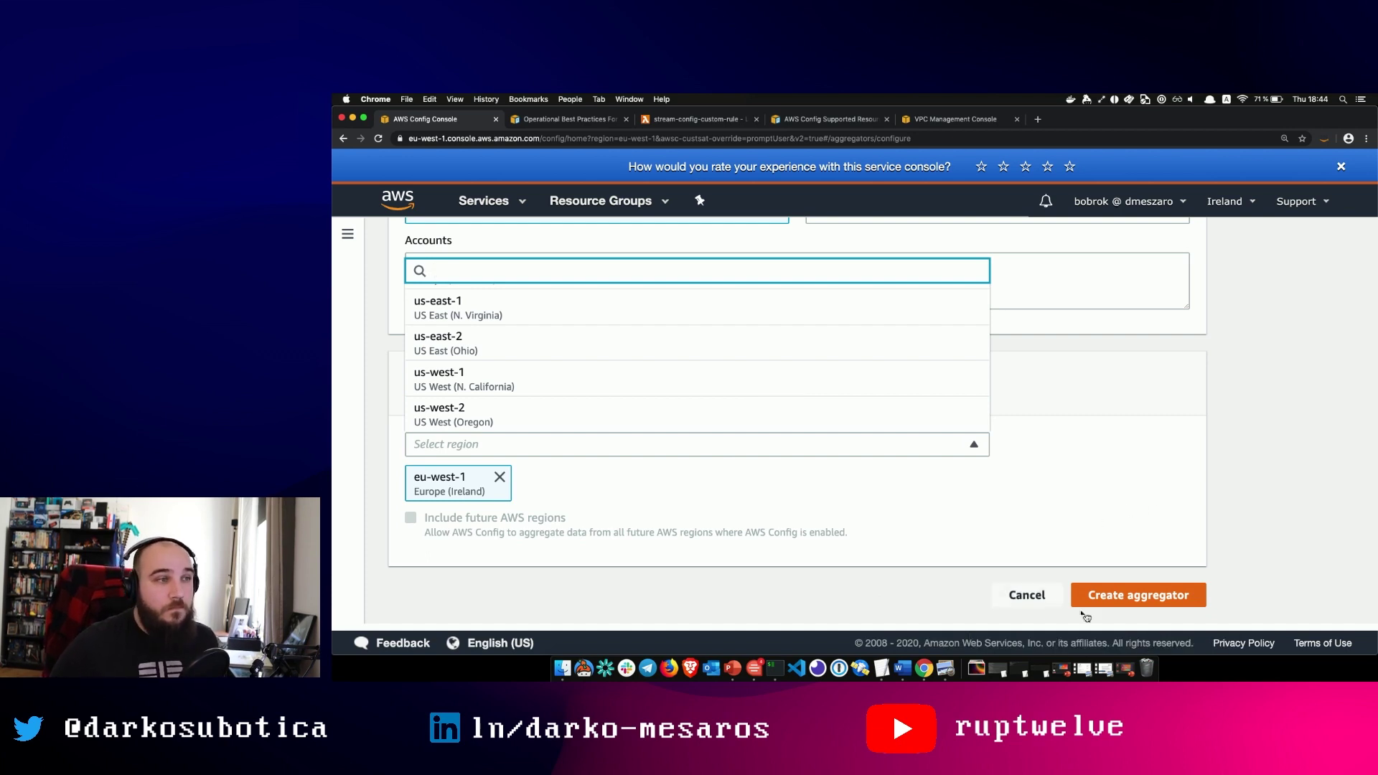
left_click(1030, 595)
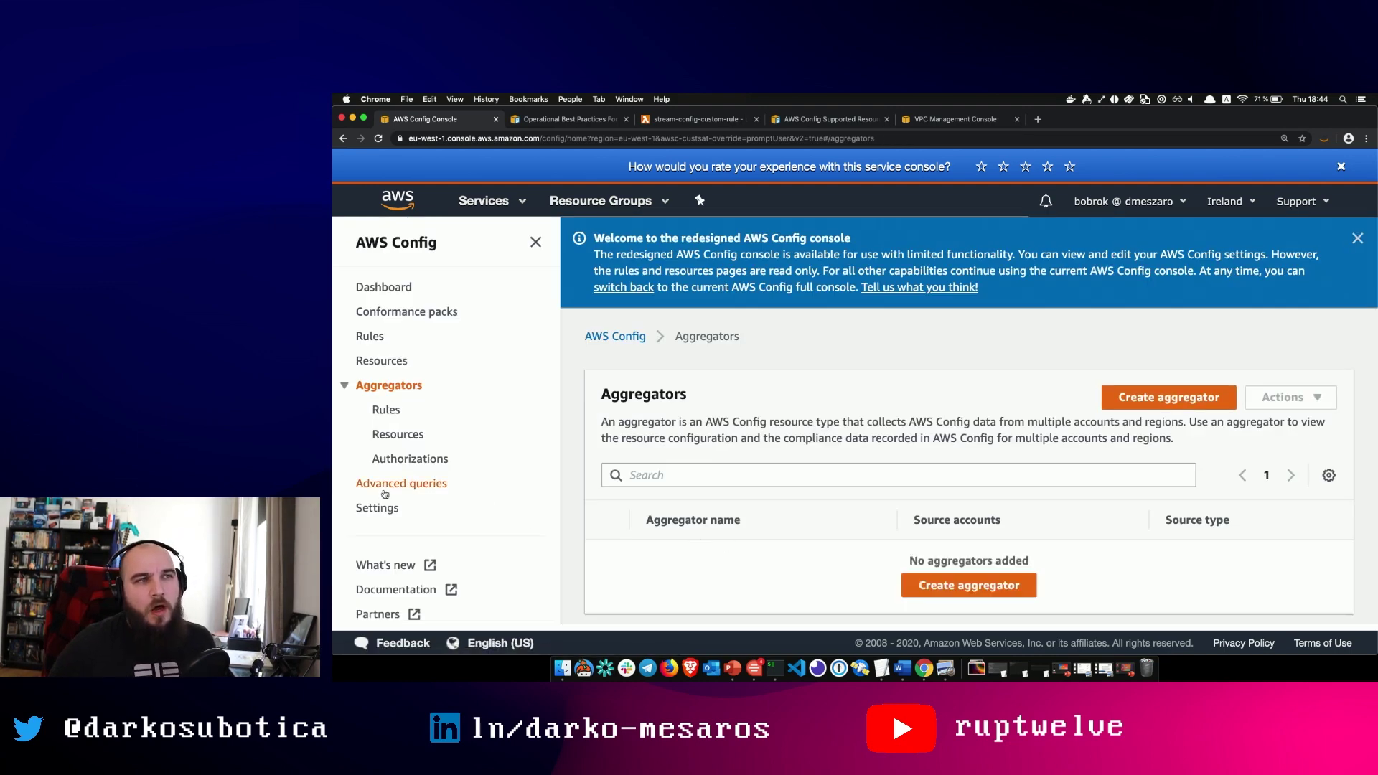
Step: Collapse the Aggregators entries in the navigation and return to the AWS Config dashboard
scroll(385, 488, "down", 1)
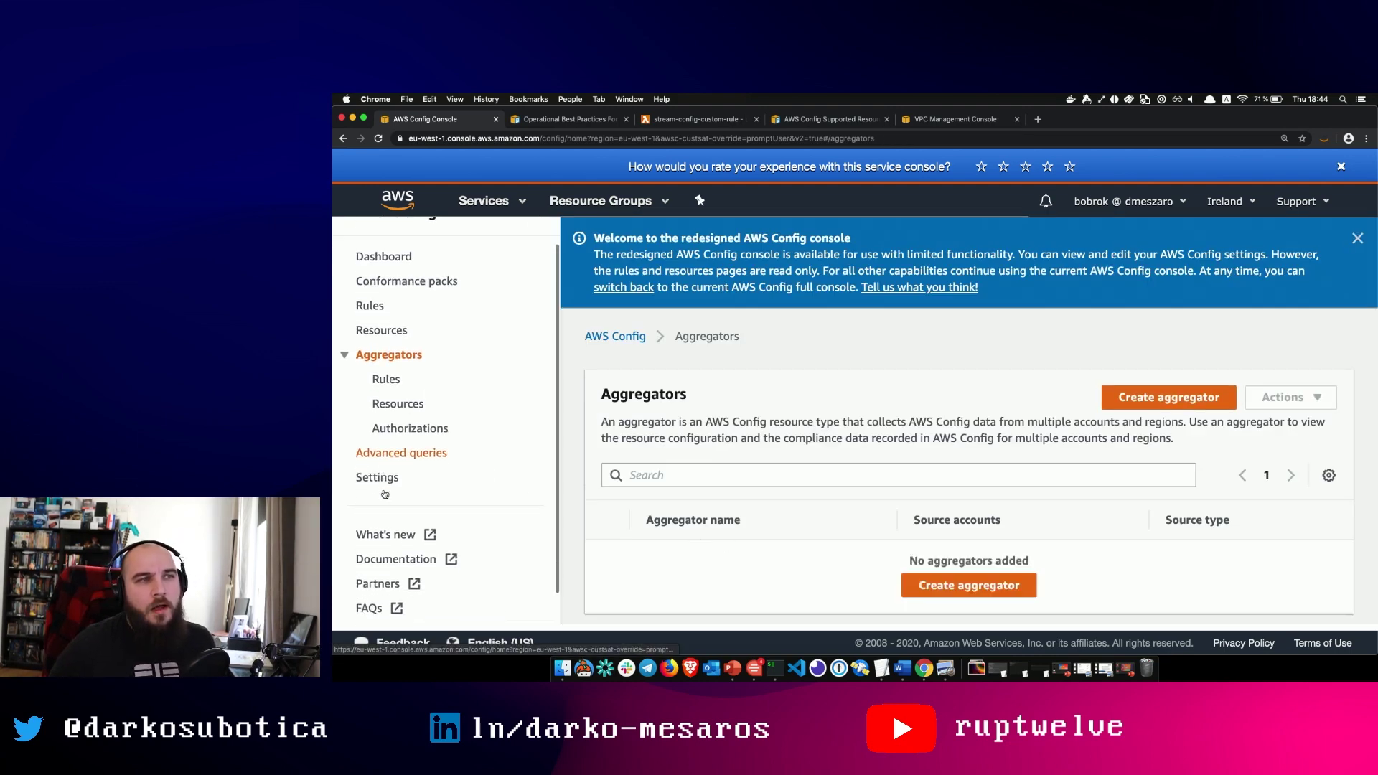
left_click(342, 356)
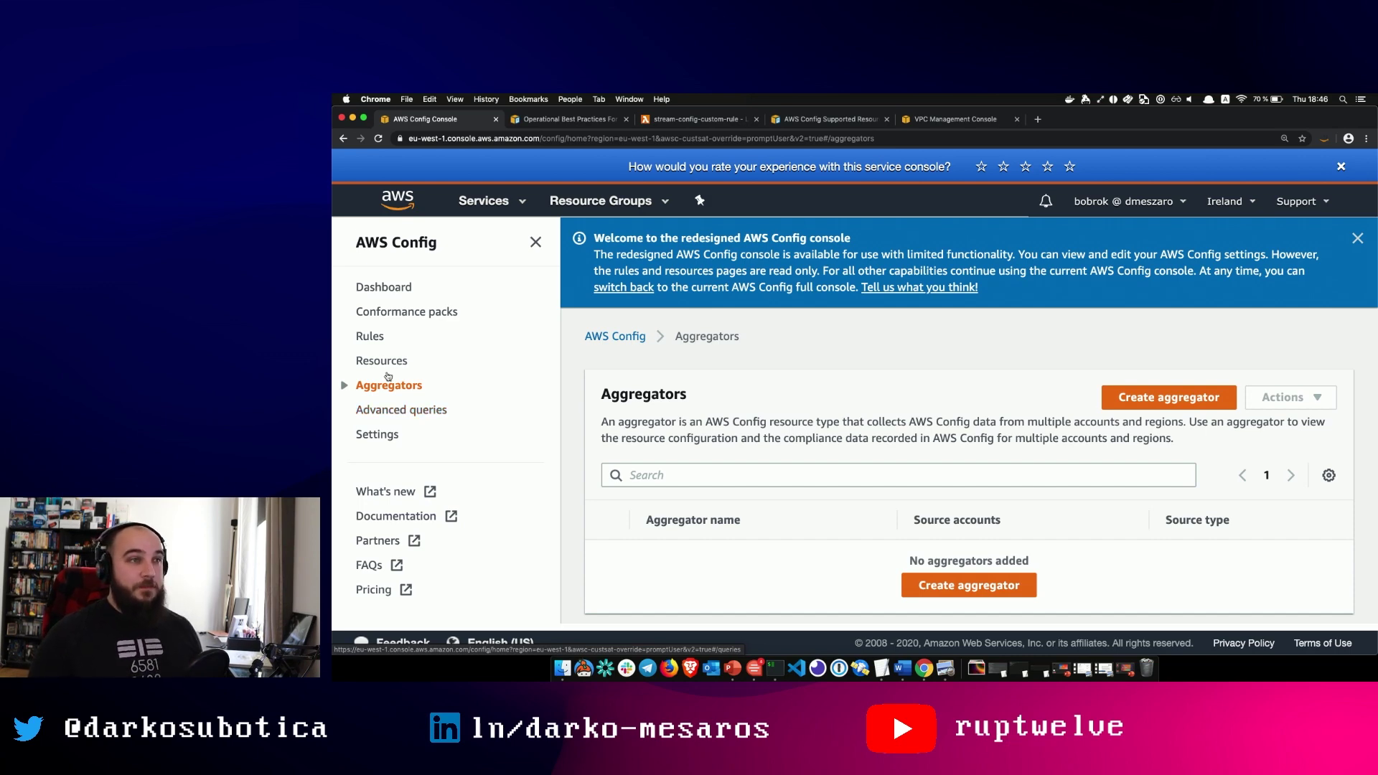
left_click(368, 287)
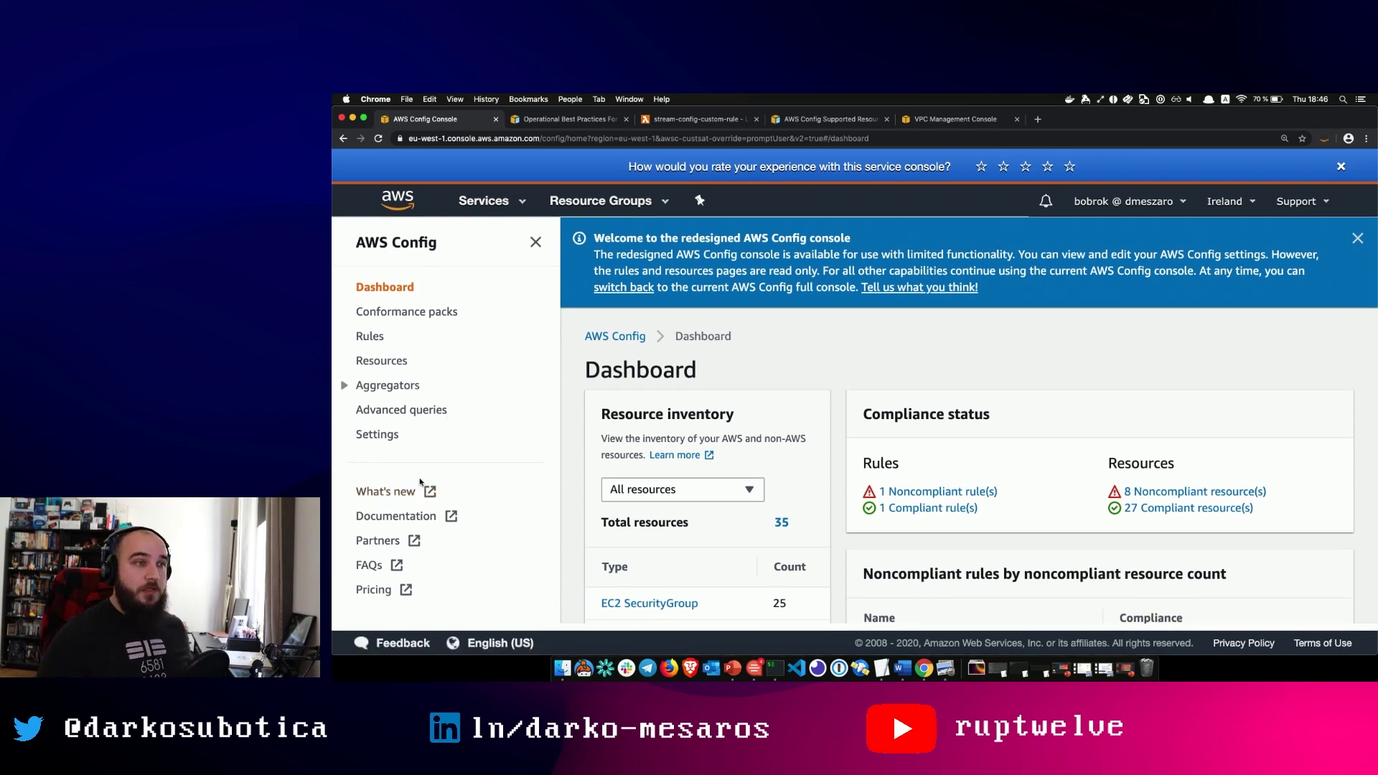
Step: Open the AWS Config pricing page at a larger text size and set its pricing region to Europe (Frankfurt)
left_click(371, 590)
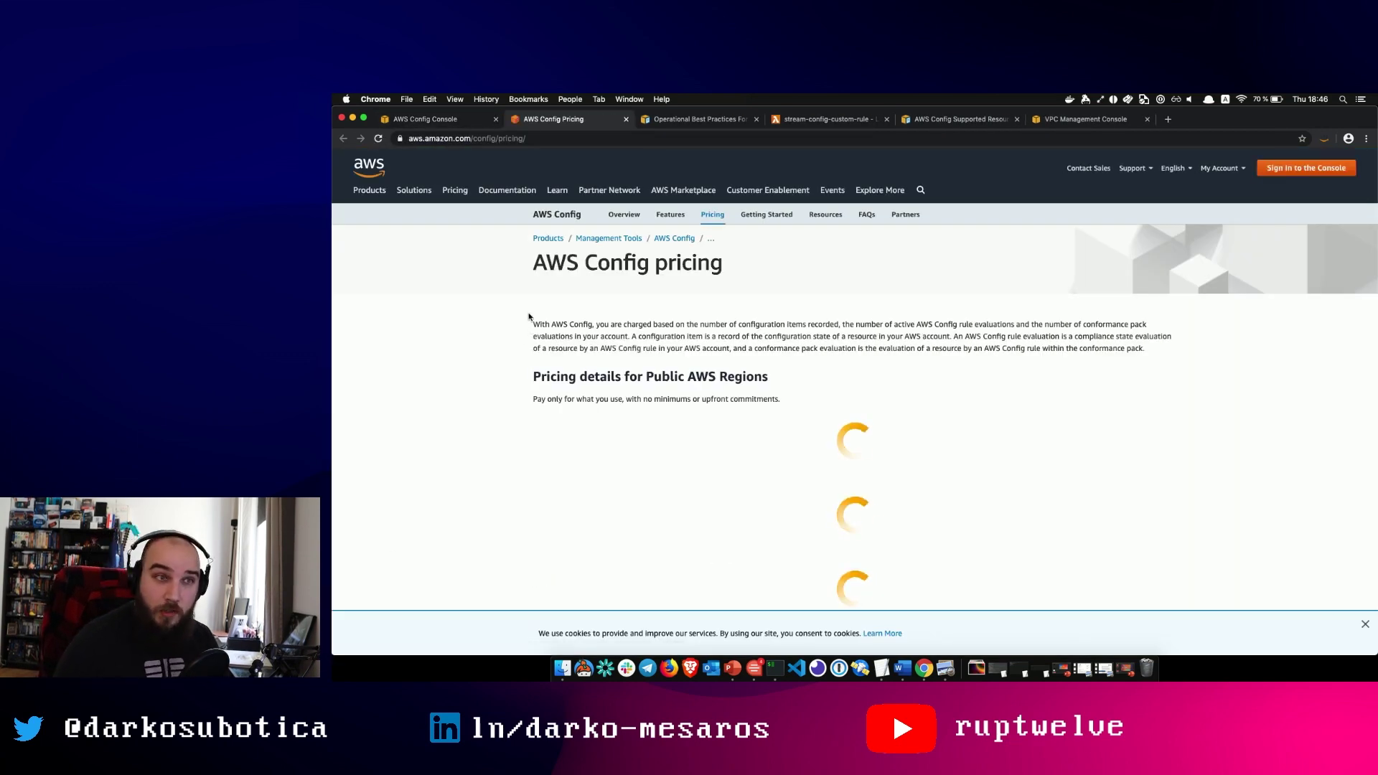
key("super+equal")
key("super+equal")
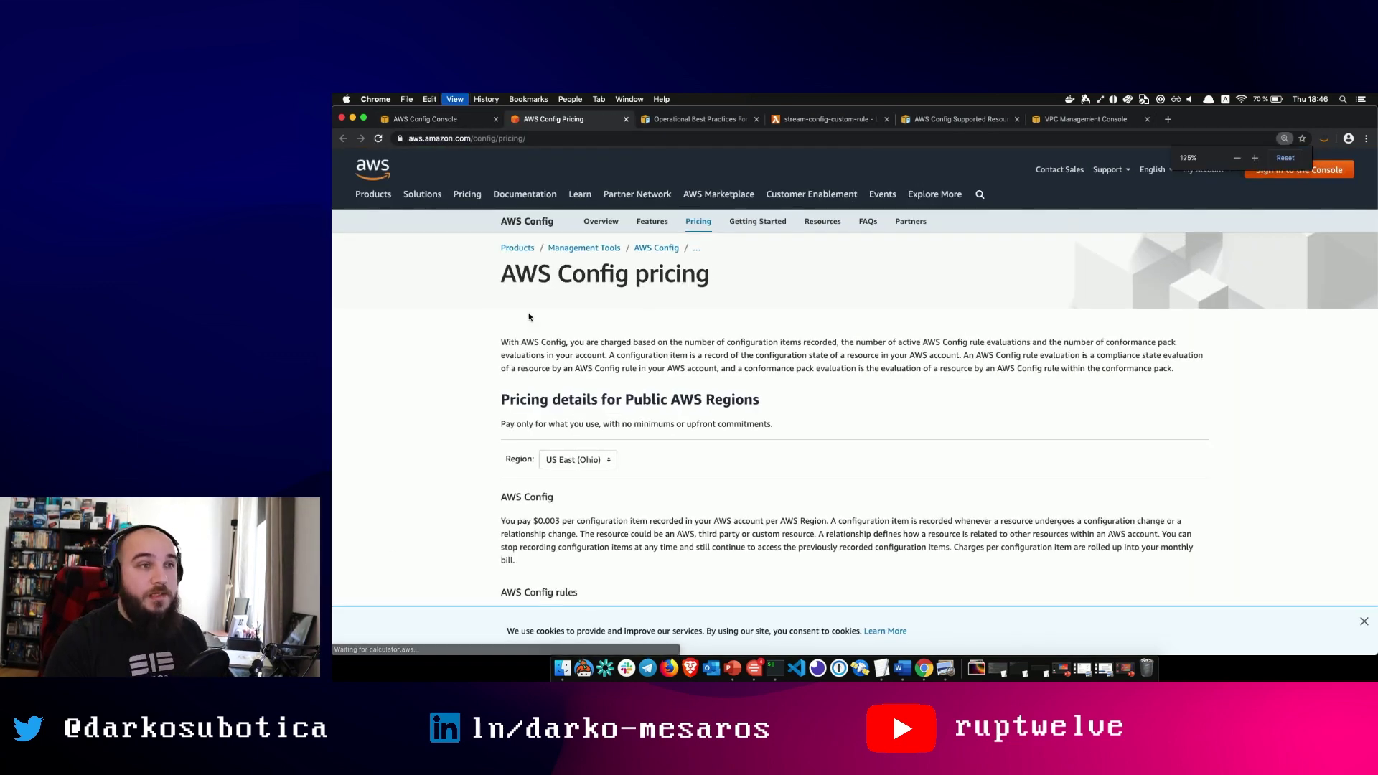
left_click(545, 508)
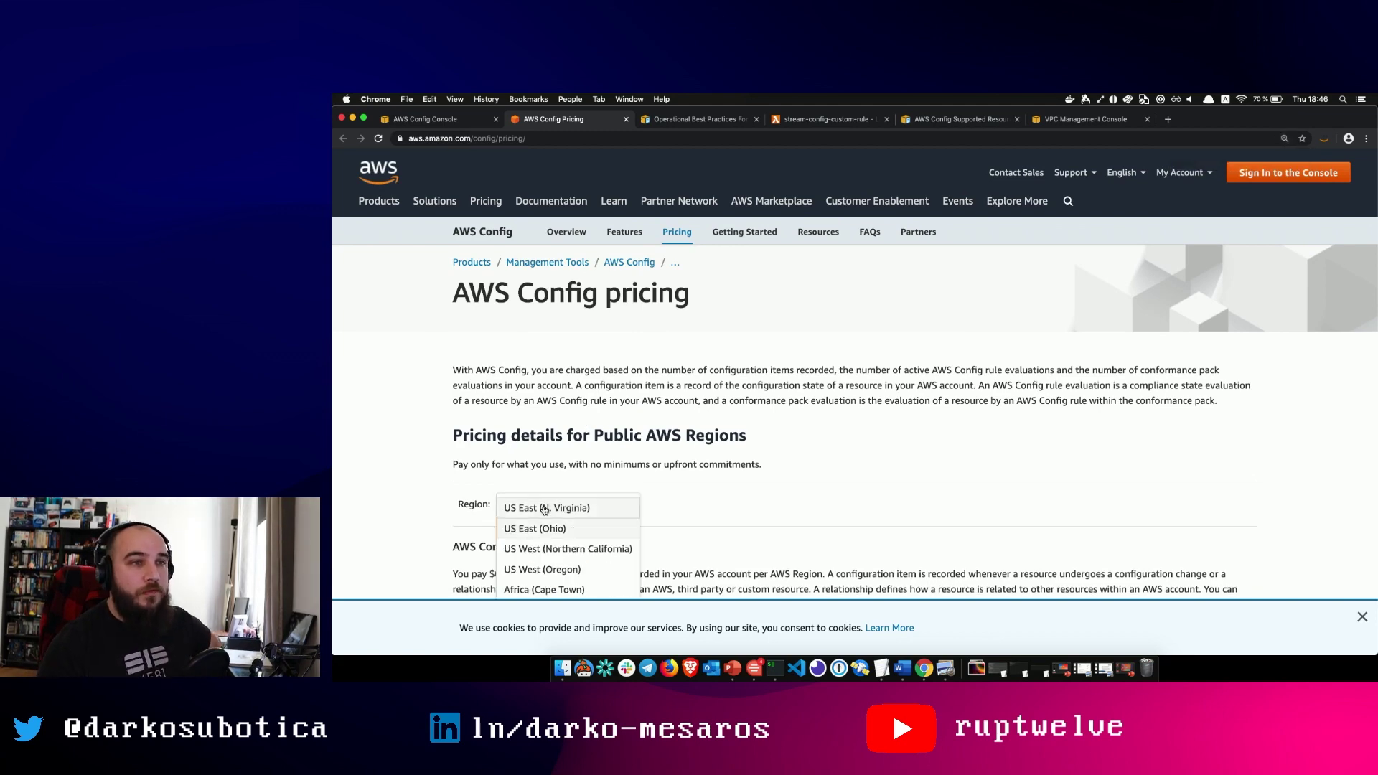
scroll(585, 476, "down", 2)
scroll(588, 481, "down", 5)
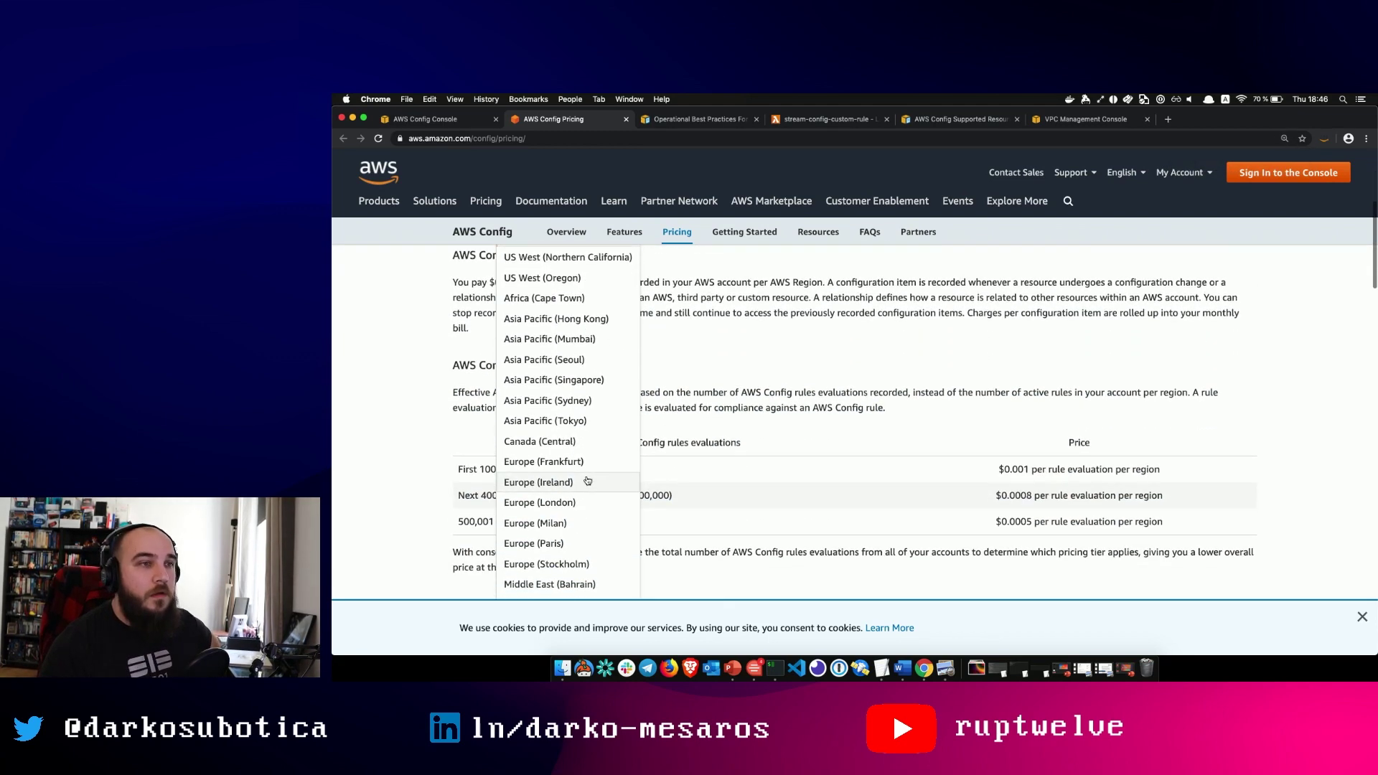
left_click(566, 461)
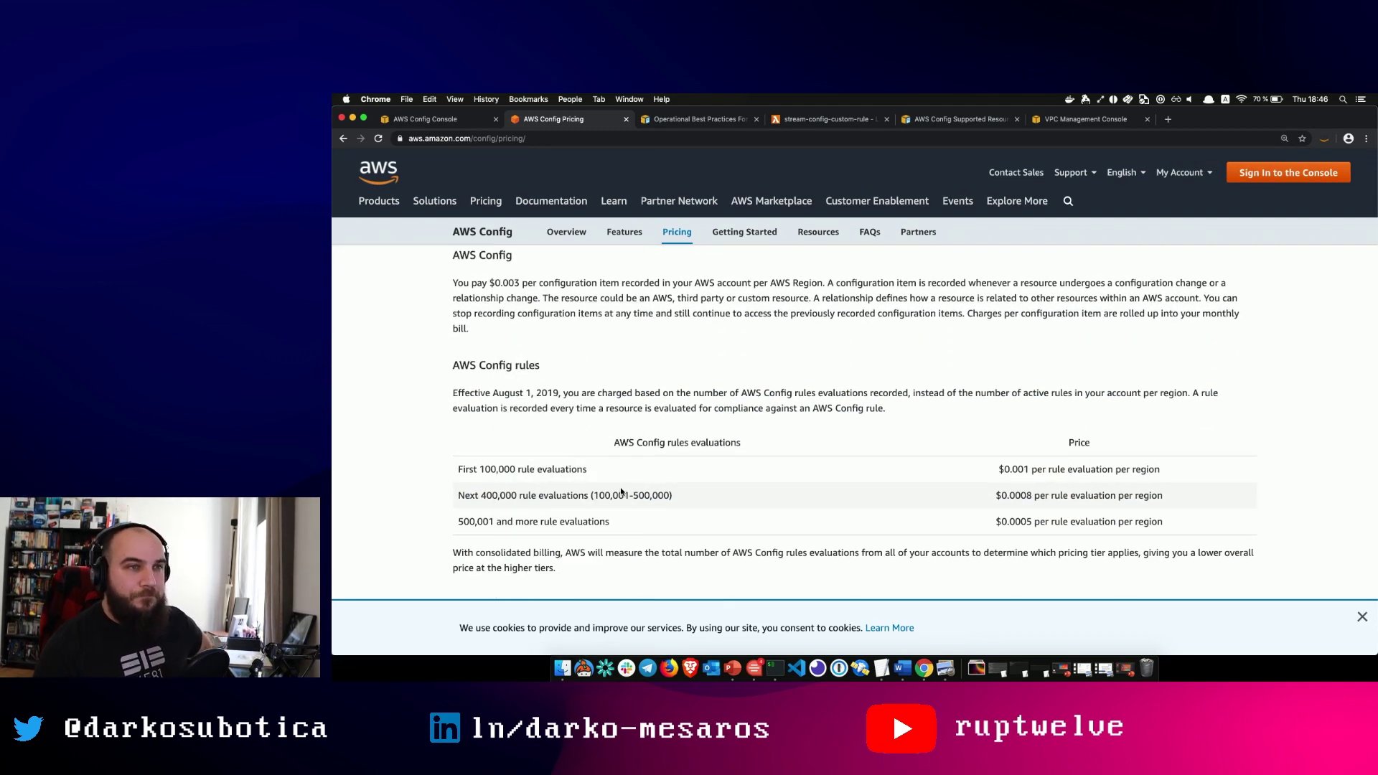
Step: Read how recorded configuration items are charged, enlarging the pricing page further and highlighting the AWS Config paragraph
scroll(624, 472, "up", 1)
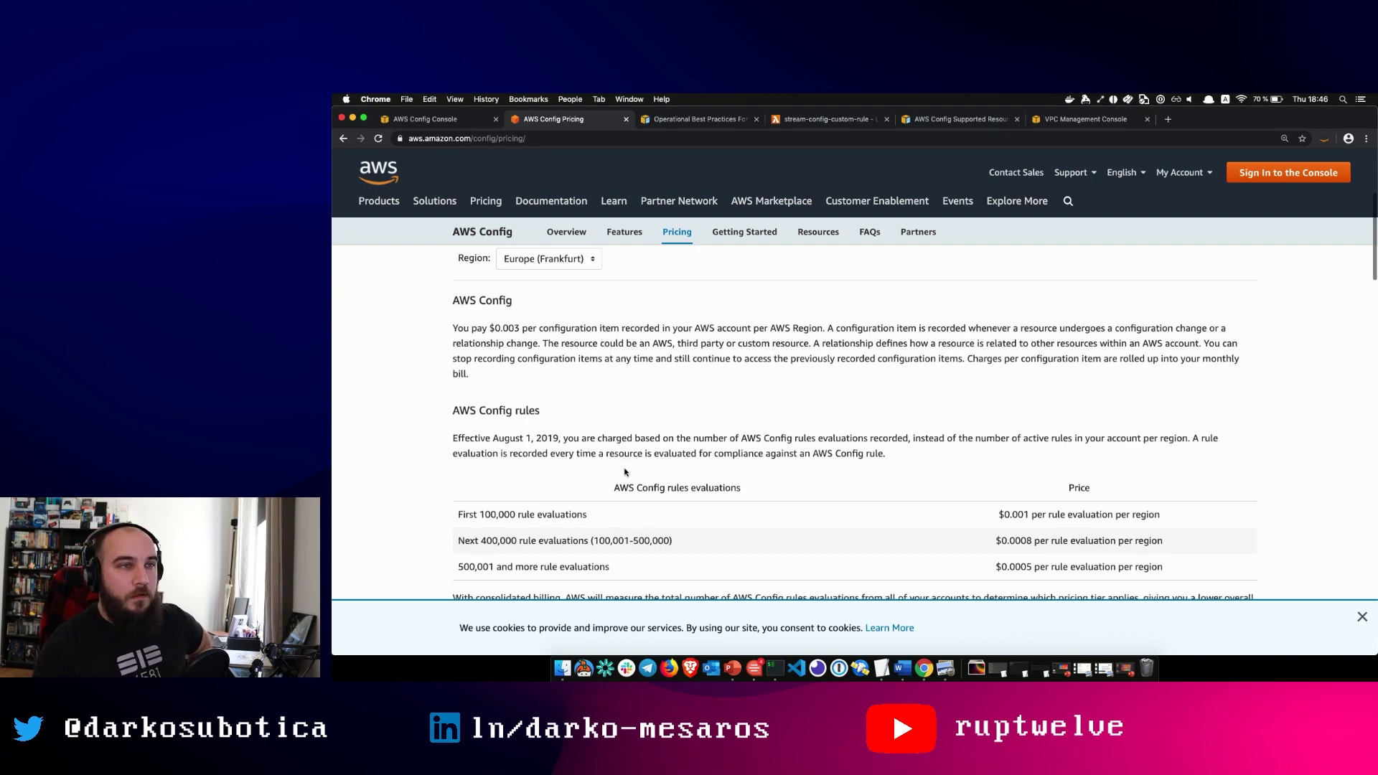
scroll(625, 472, "down", 1)
scroll(625, 470, "up", 2)
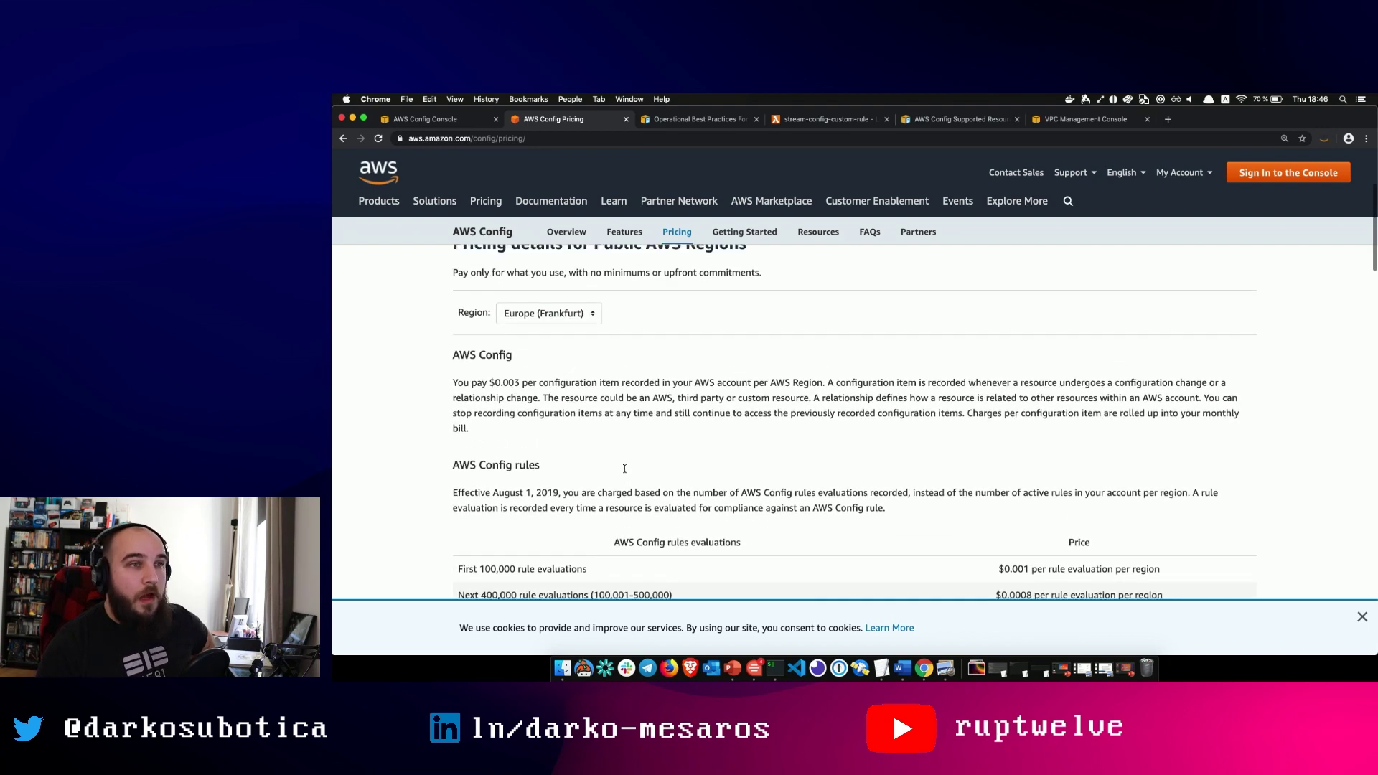
triple_click(517, 385)
left_click(508, 386)
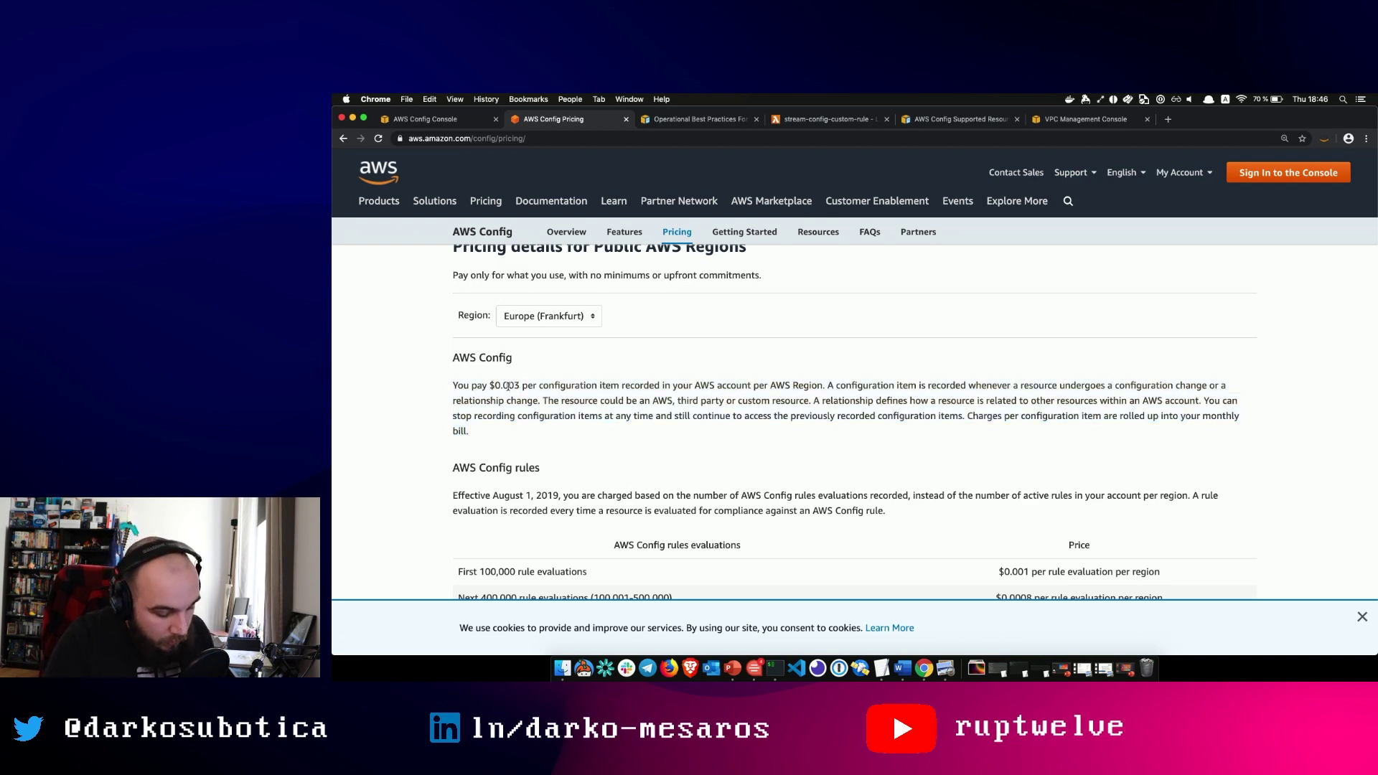
key("super+equal")
scroll(508, 388, "down", 1)
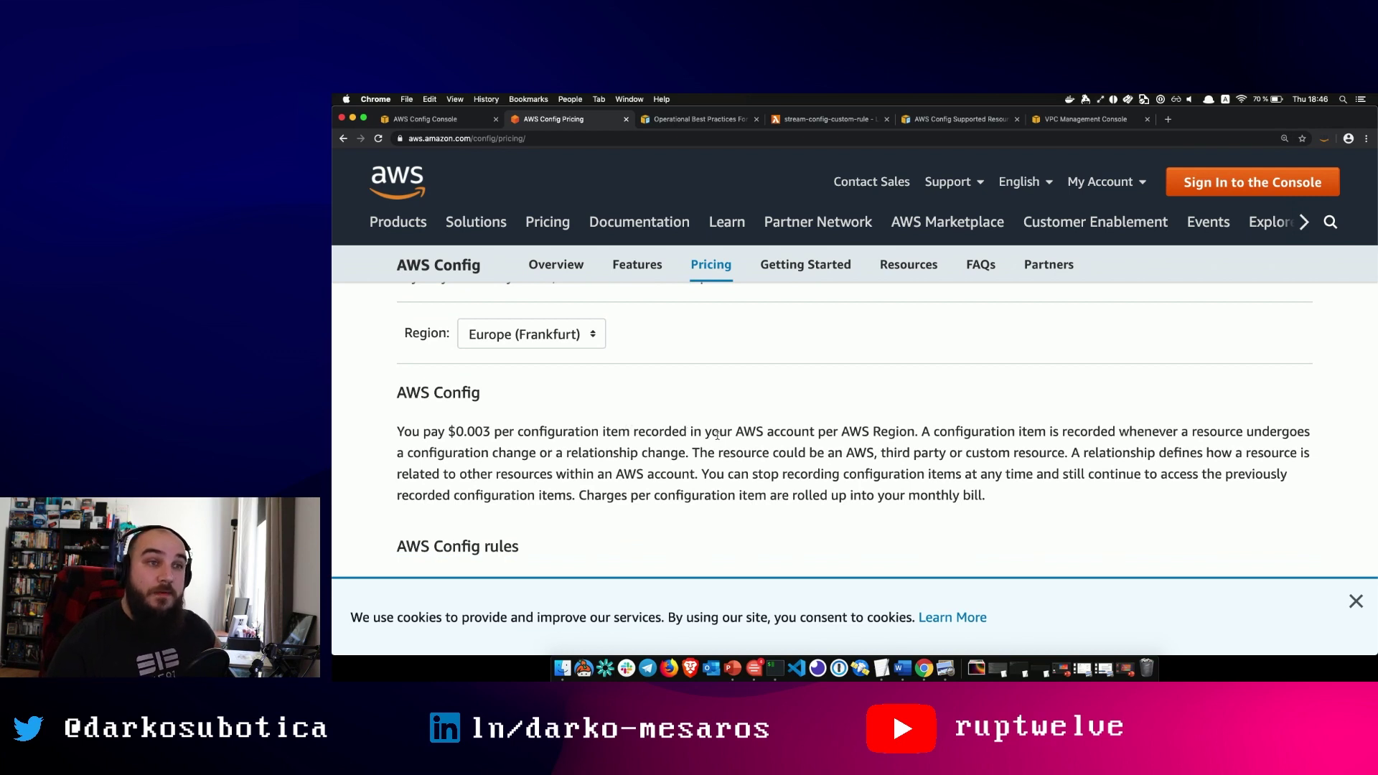
scroll(717, 436, "down", 3)
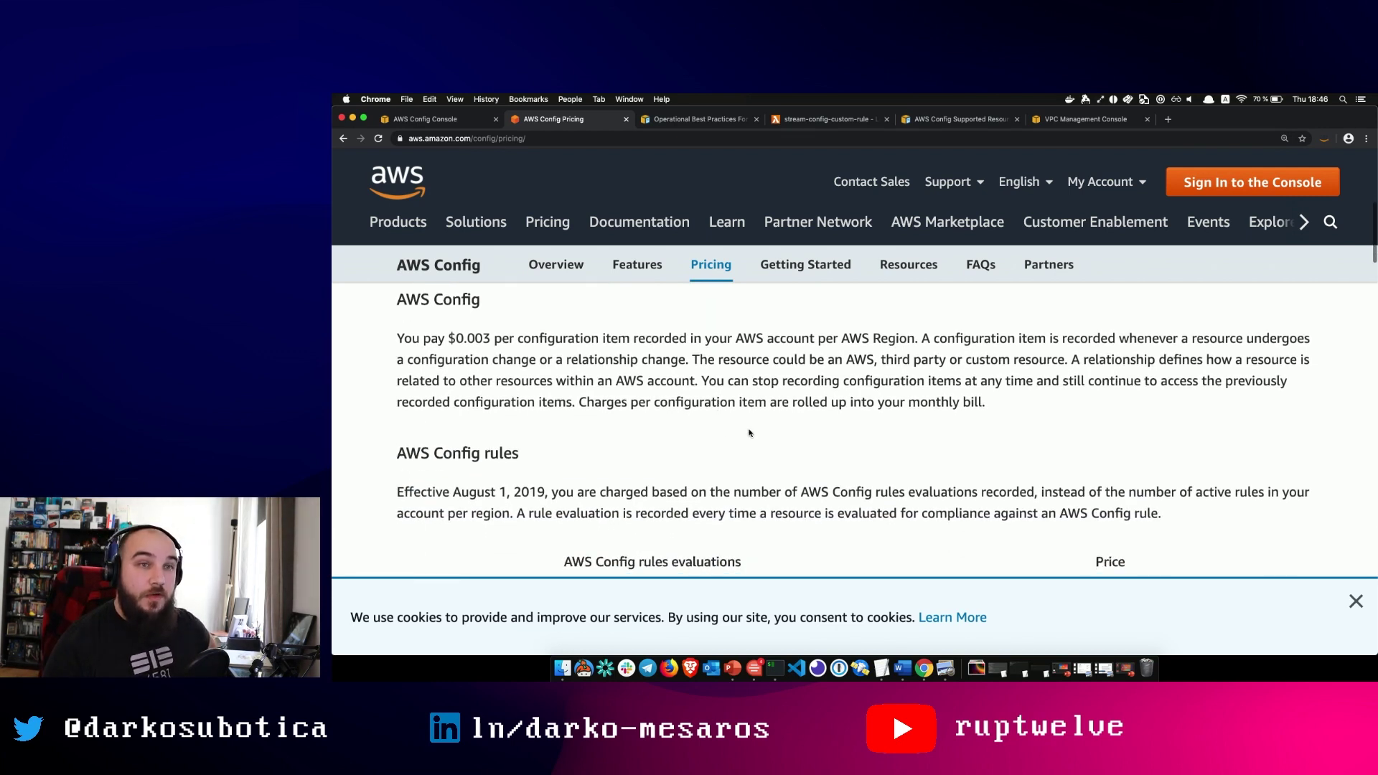
triple_click(1092, 334)
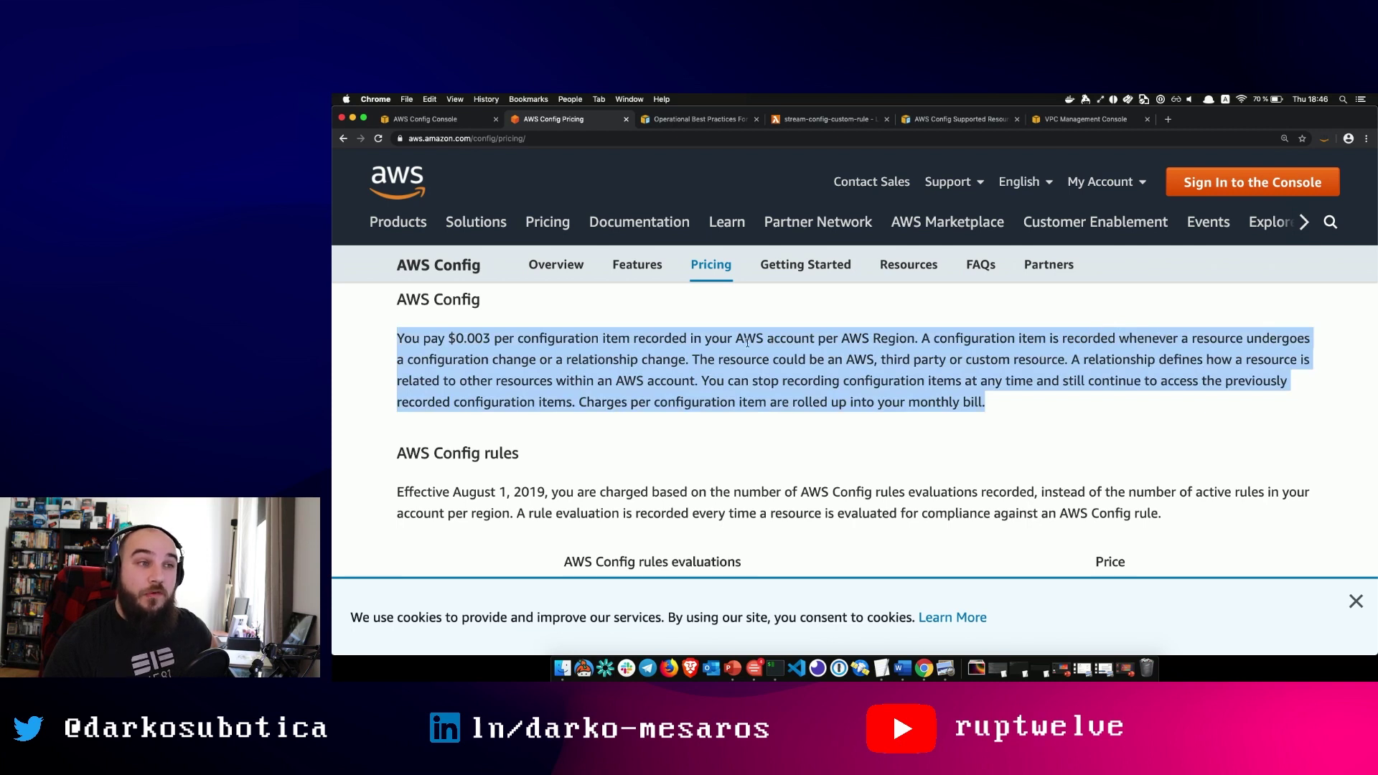
left_click(695, 369)
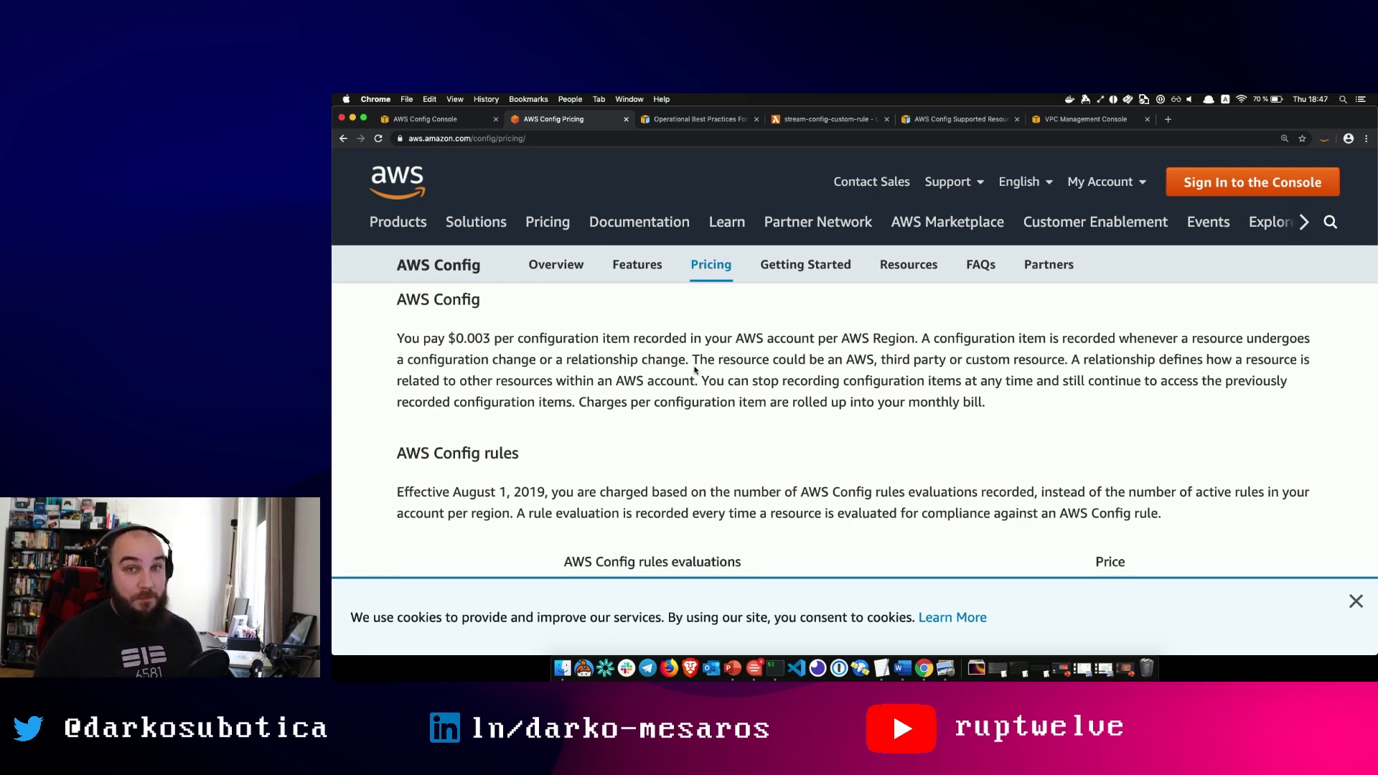
scroll(695, 386, "down", 3)
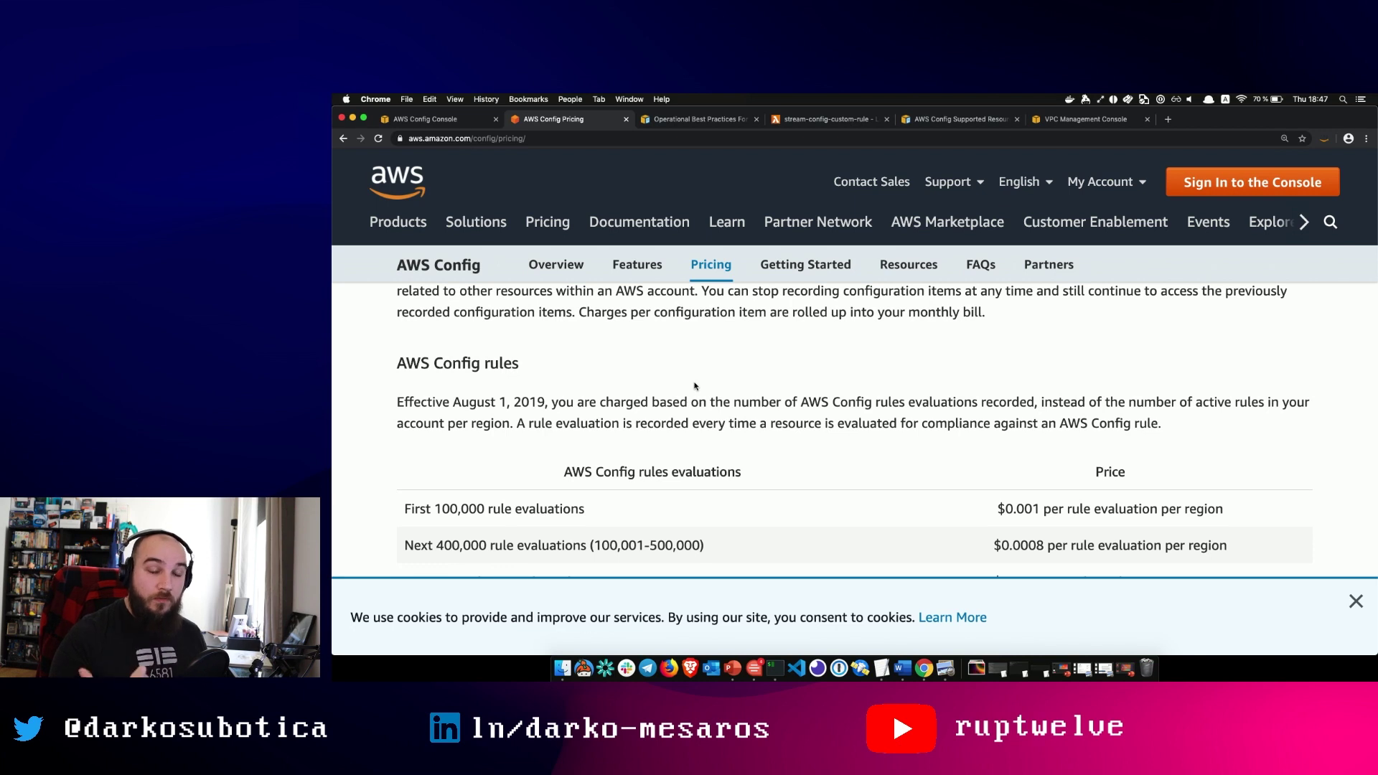
scroll(695, 386, "up", 1)
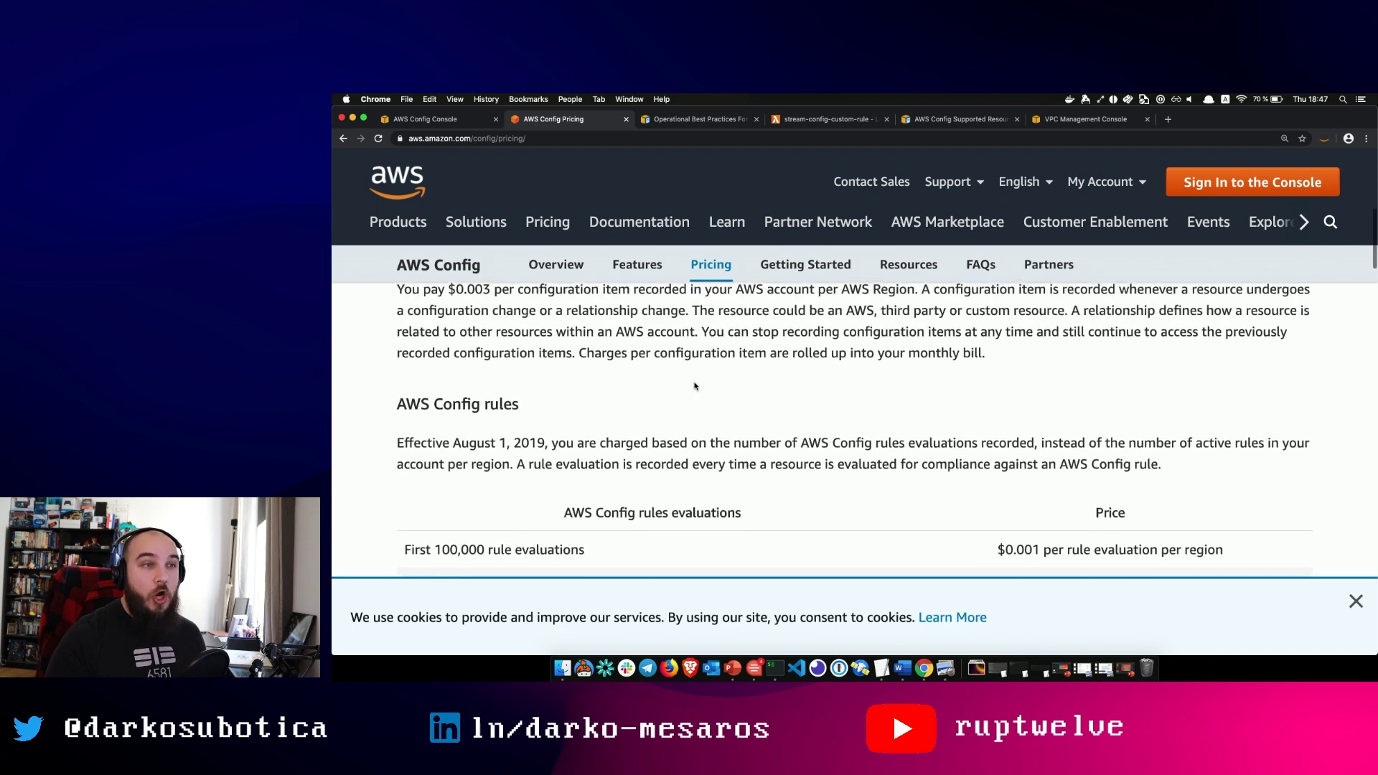
triple_click(482, 295)
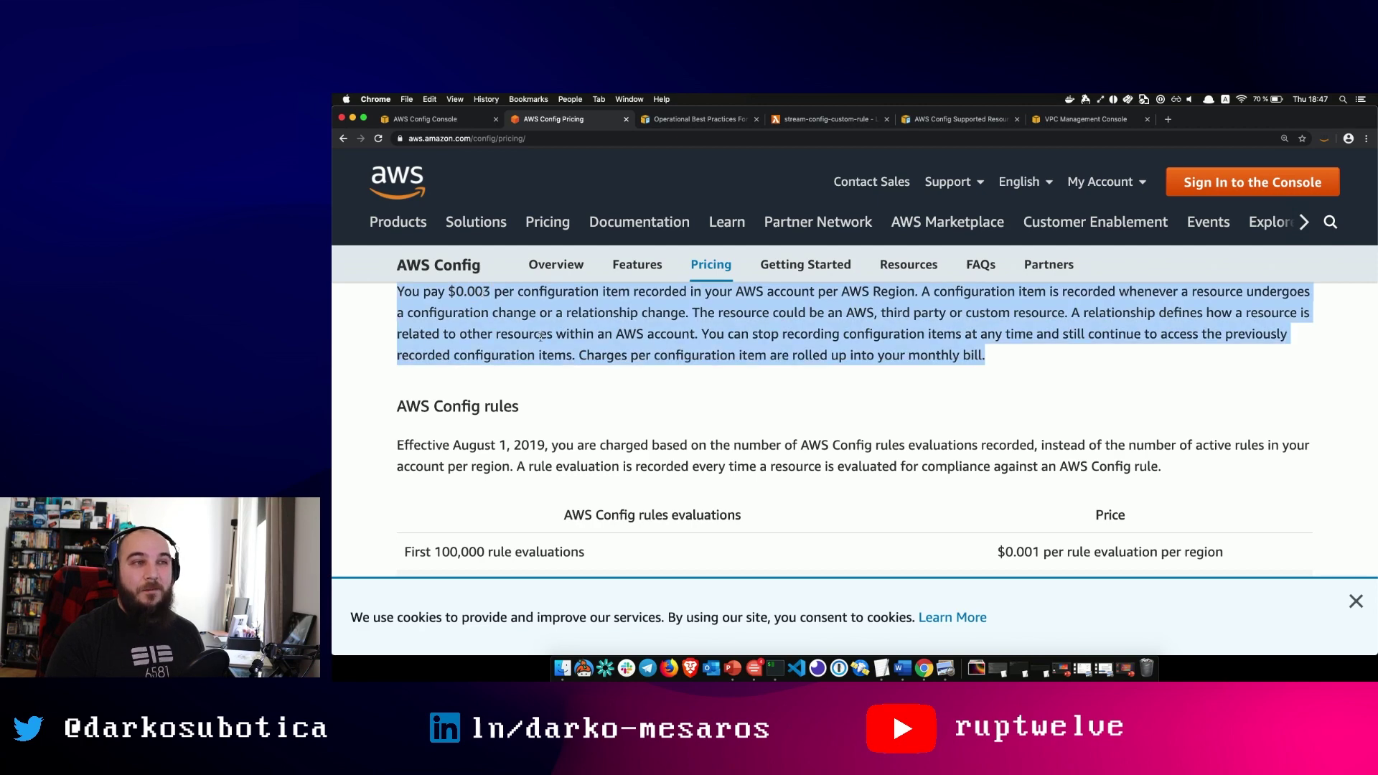
scroll(539, 334, "up", 2)
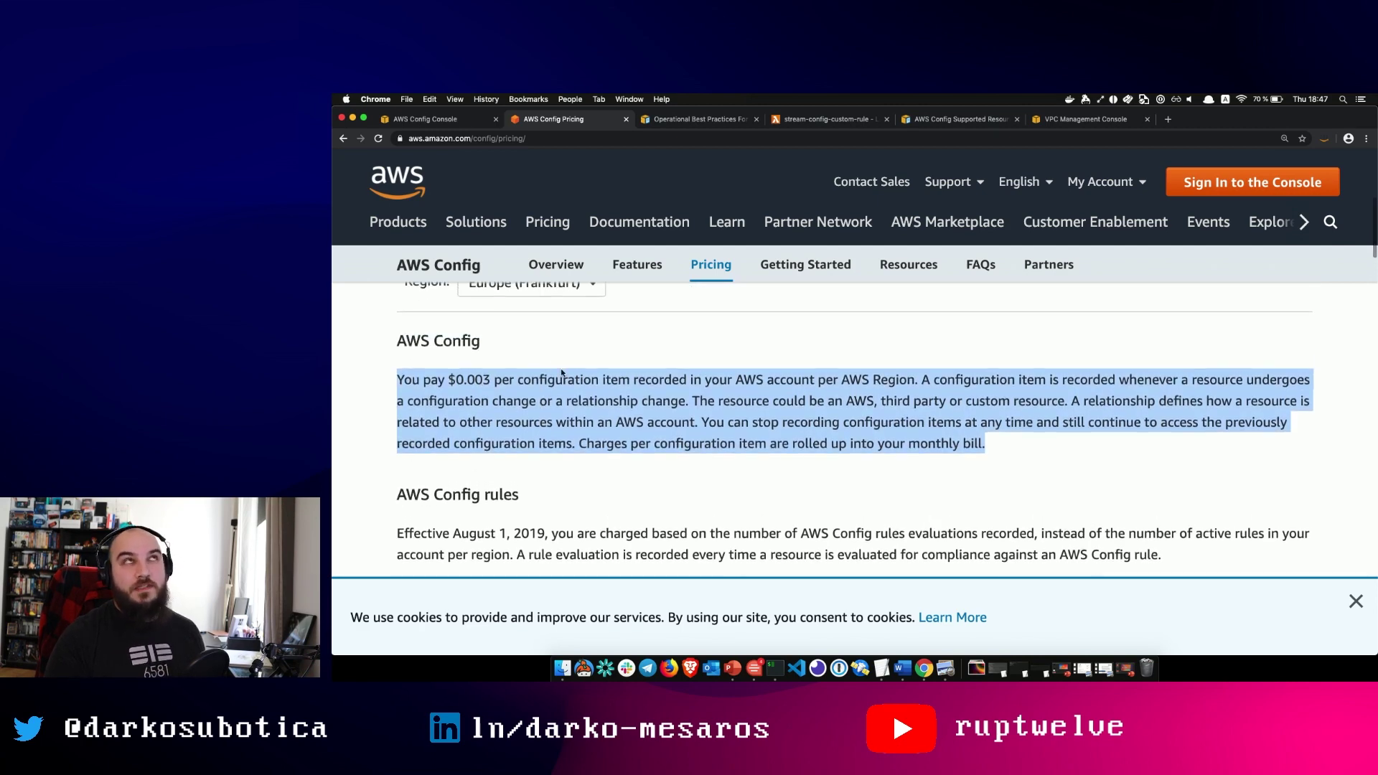
Step: Review the tiered prices for AWS Config rule evaluations and the consolidated billing note beneath them
scroll(615, 430, "down", 4)
left_click(615, 430)
scroll(616, 430, "down", 1)
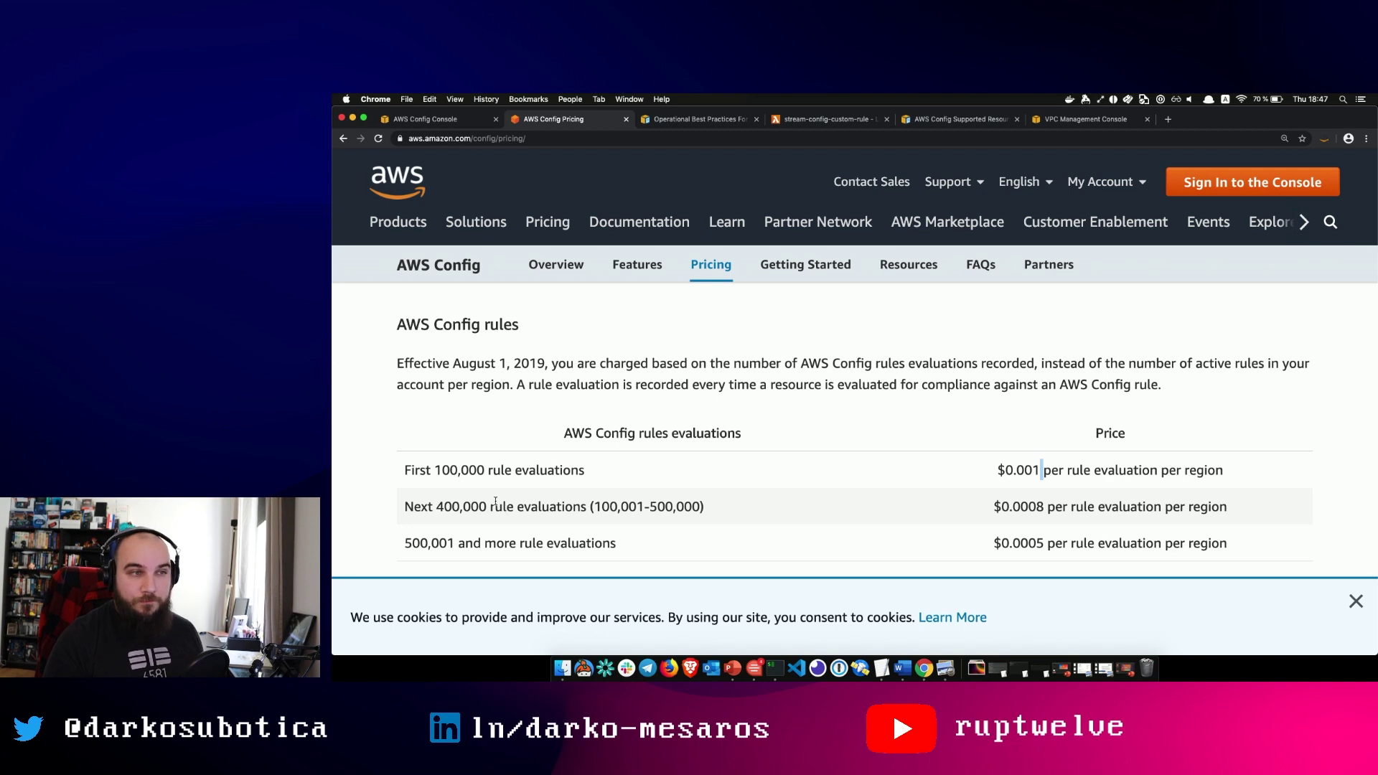
scroll(517, 516, "down", 1)
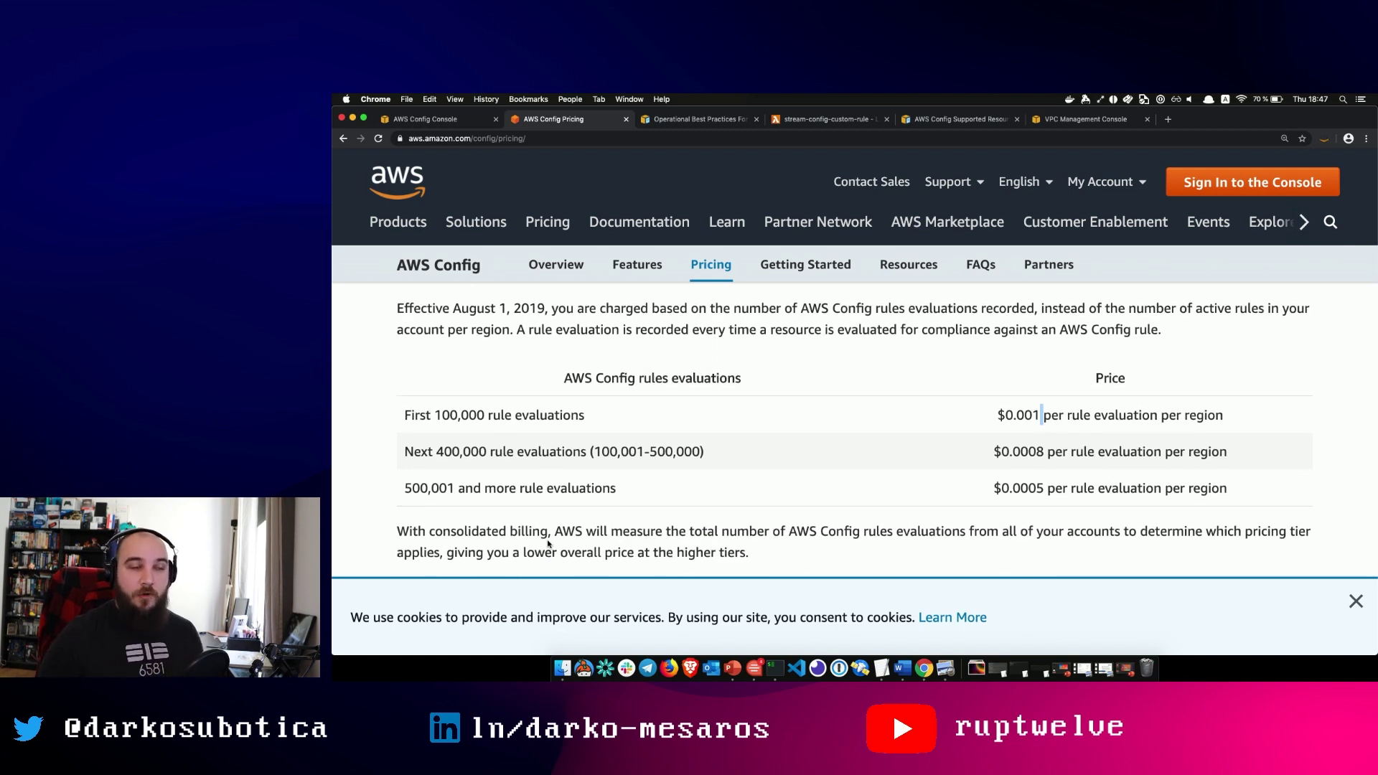
scroll(549, 544, "down", 1)
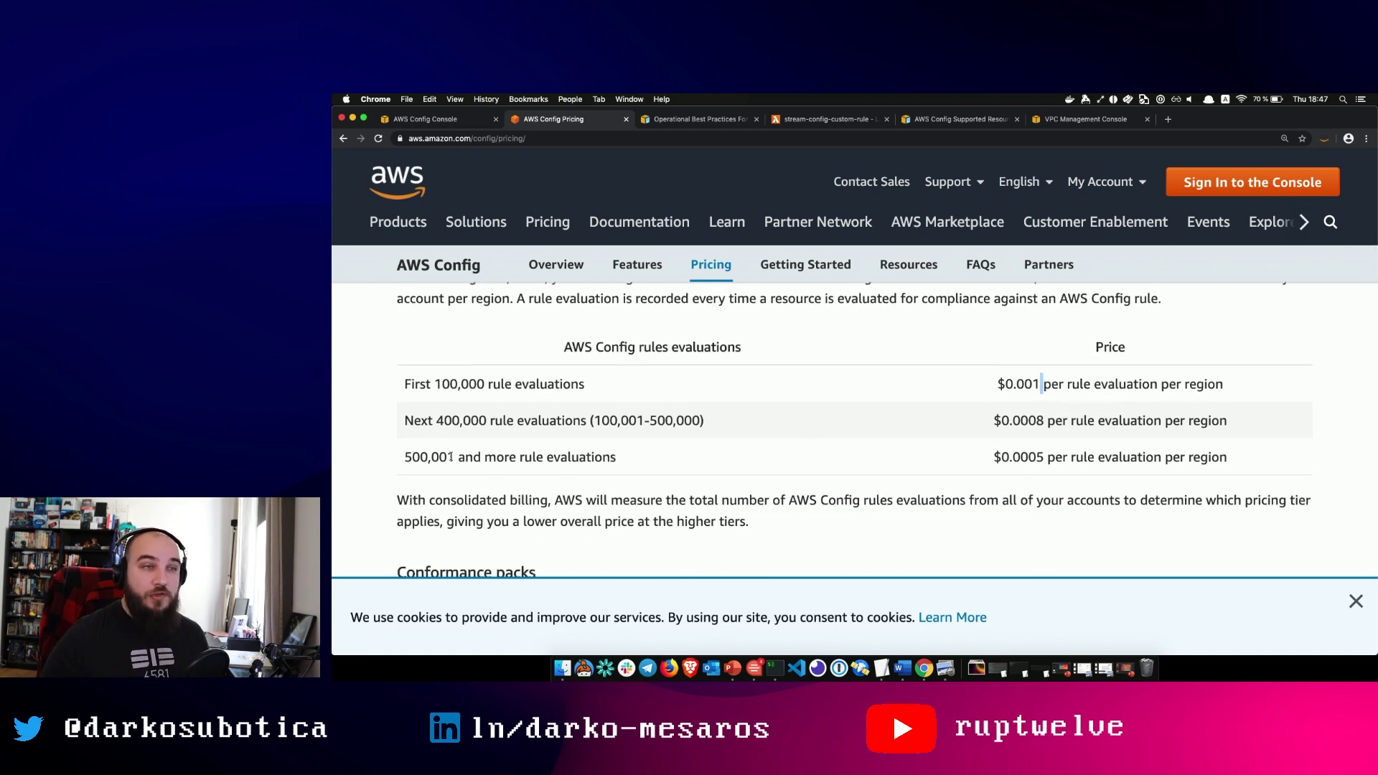
Step: Review the conformance pack evaluation price tiers and the additional costs for S3, SNS and Lambda
scroll(451, 457, "down", 5)
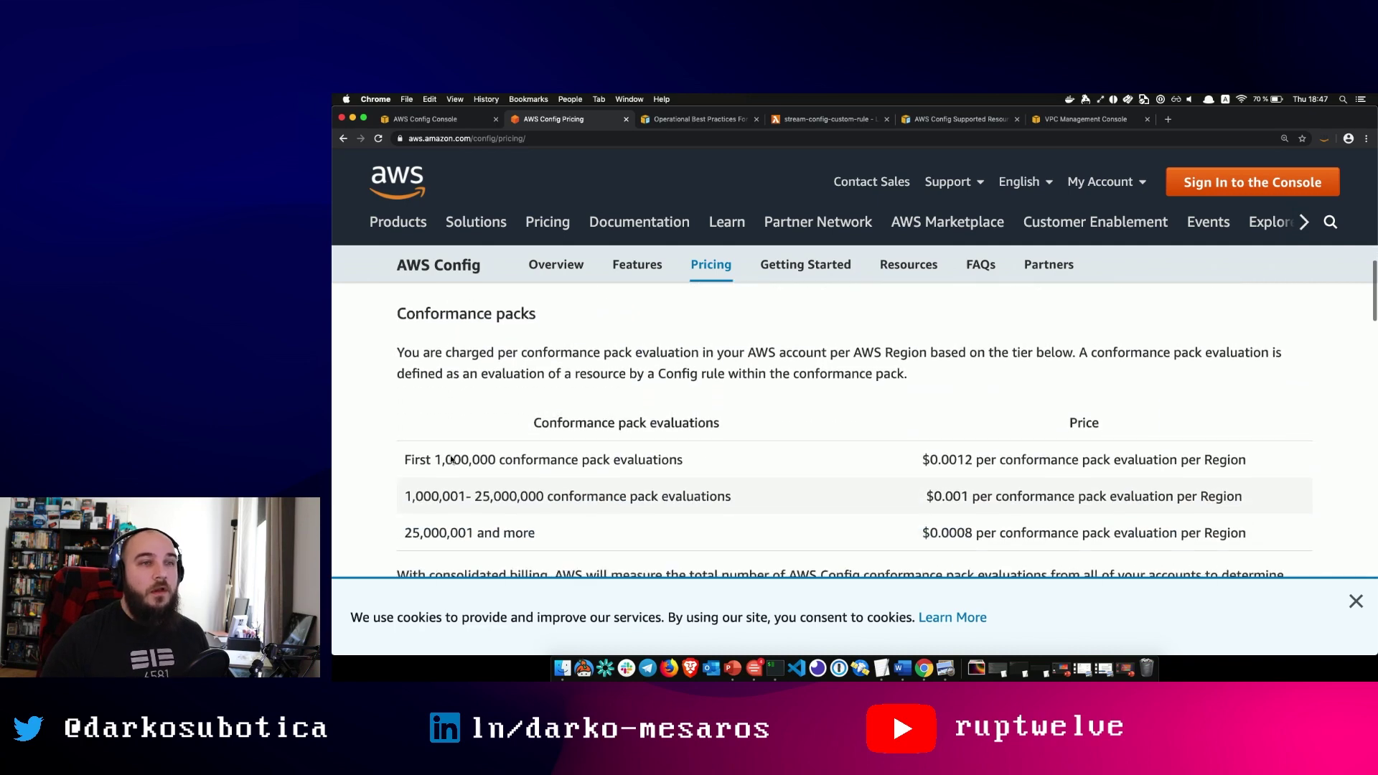
scroll(449, 458, "down", 1)
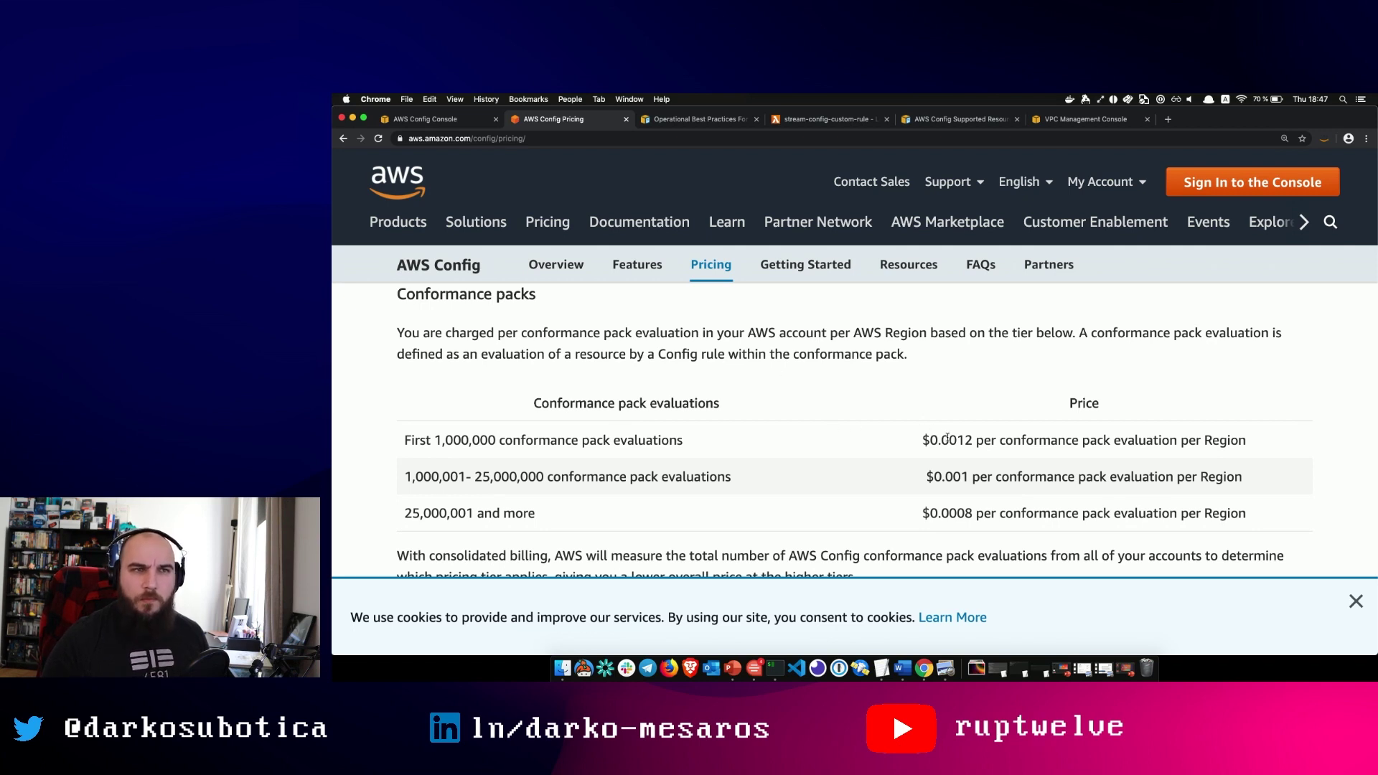
scroll(987, 453, "down", 2)
scroll(976, 445, "down", 7)
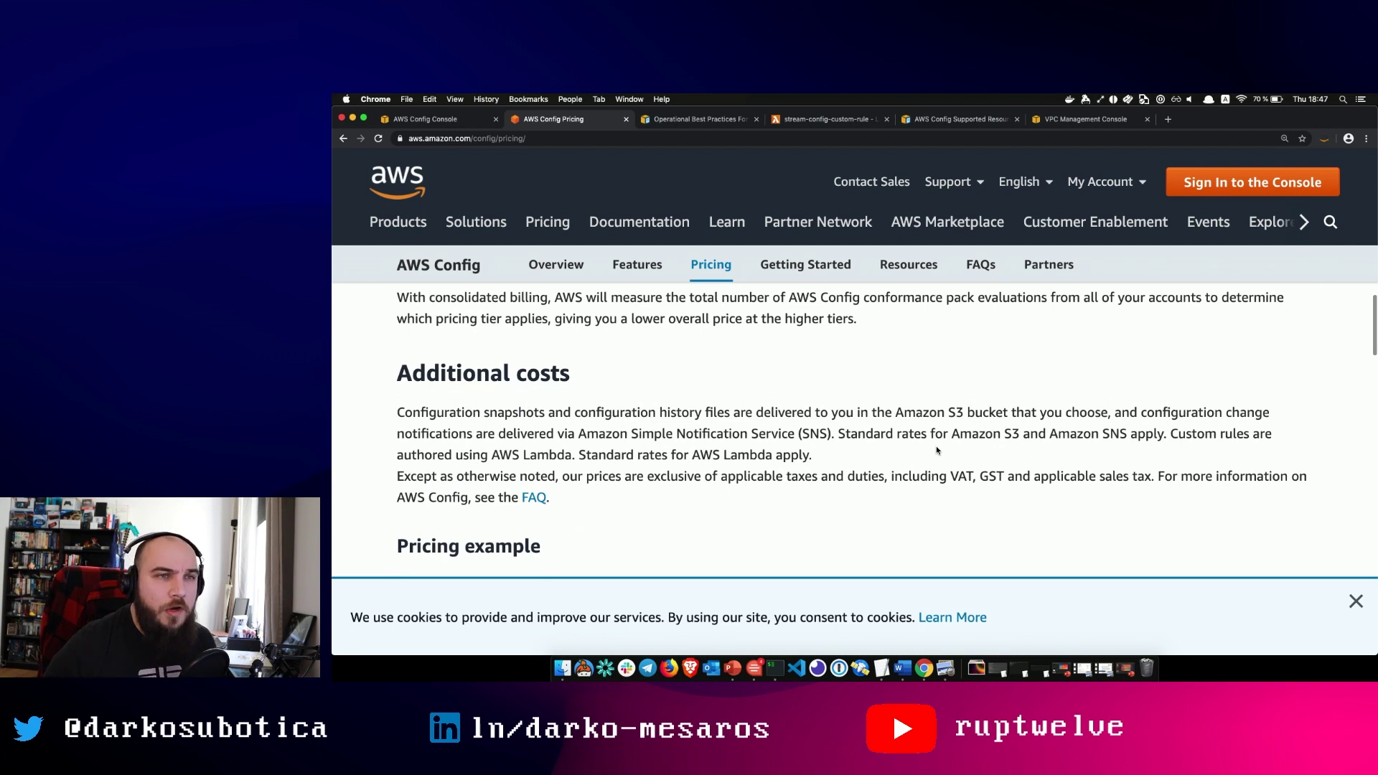
scroll(937, 450, "down", 1)
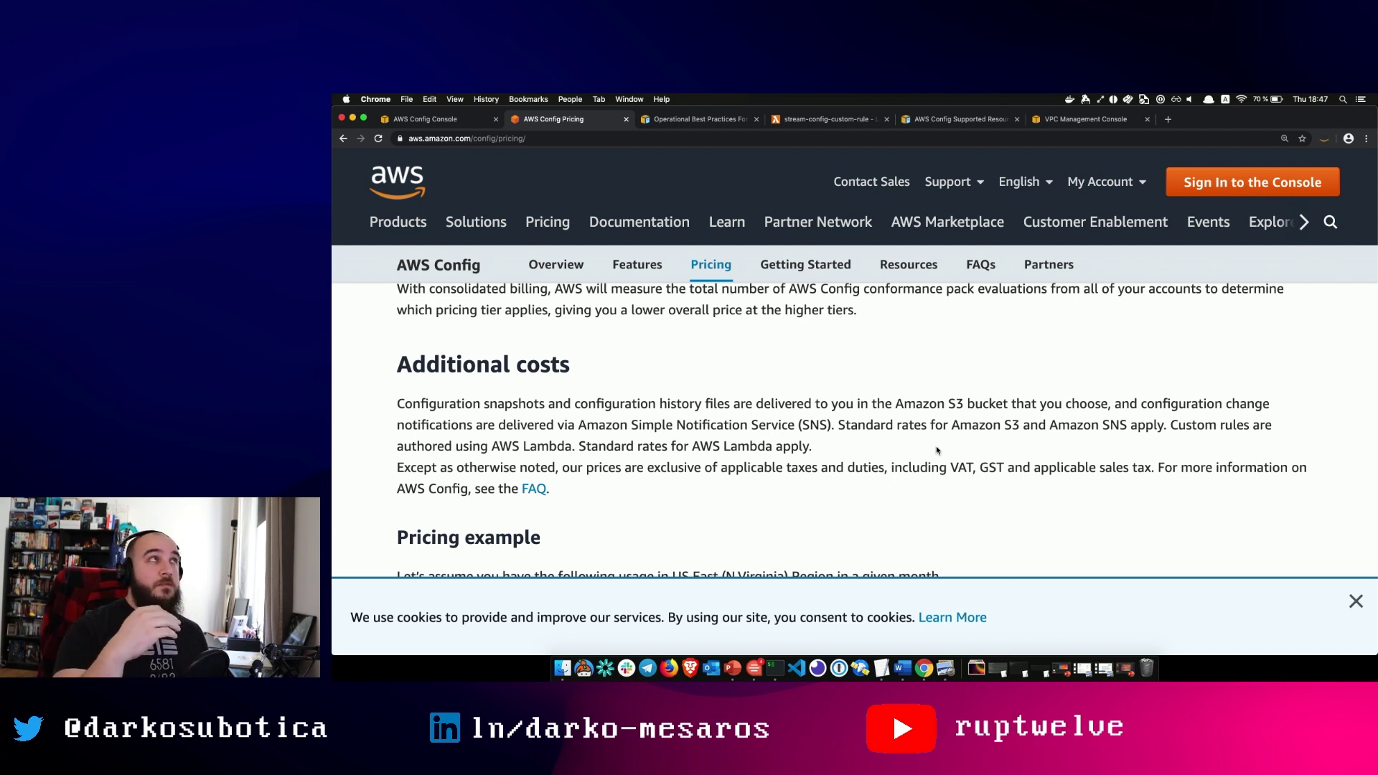
Step: Review the usage assumptions of the pricing example for the US East (N. Virginia) Region
scroll(936, 450, "down", 1)
scroll(936, 450, "down", 5)
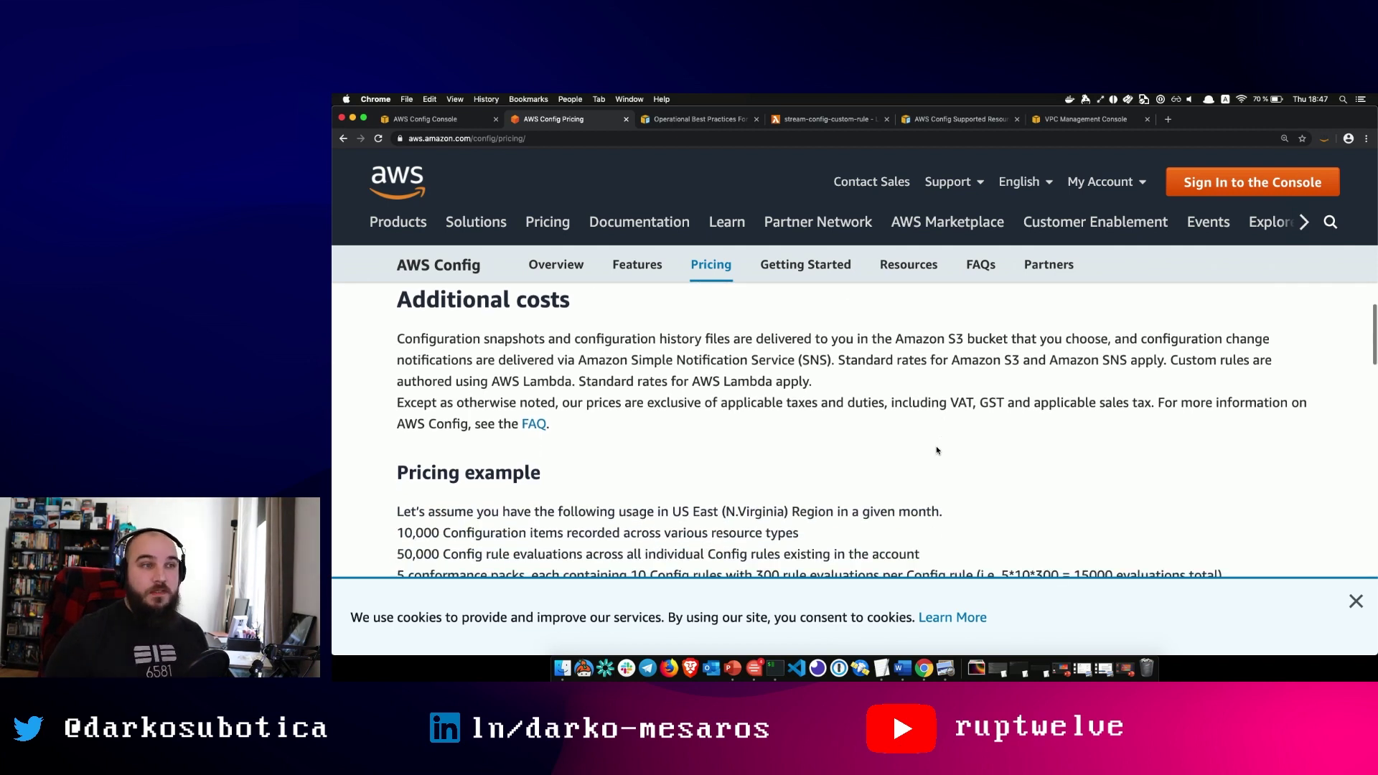
scroll(937, 447, "down", 1)
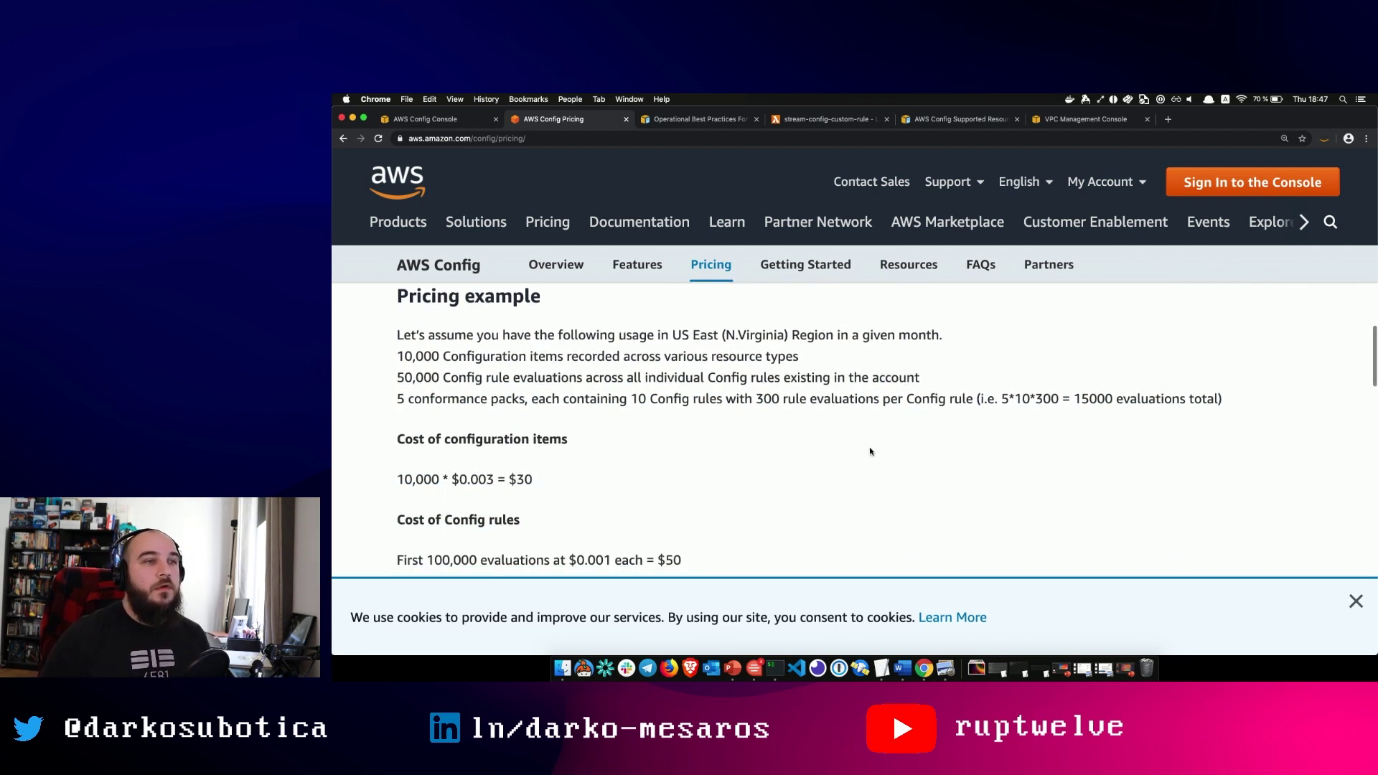
scroll(463, 433, "up", 1)
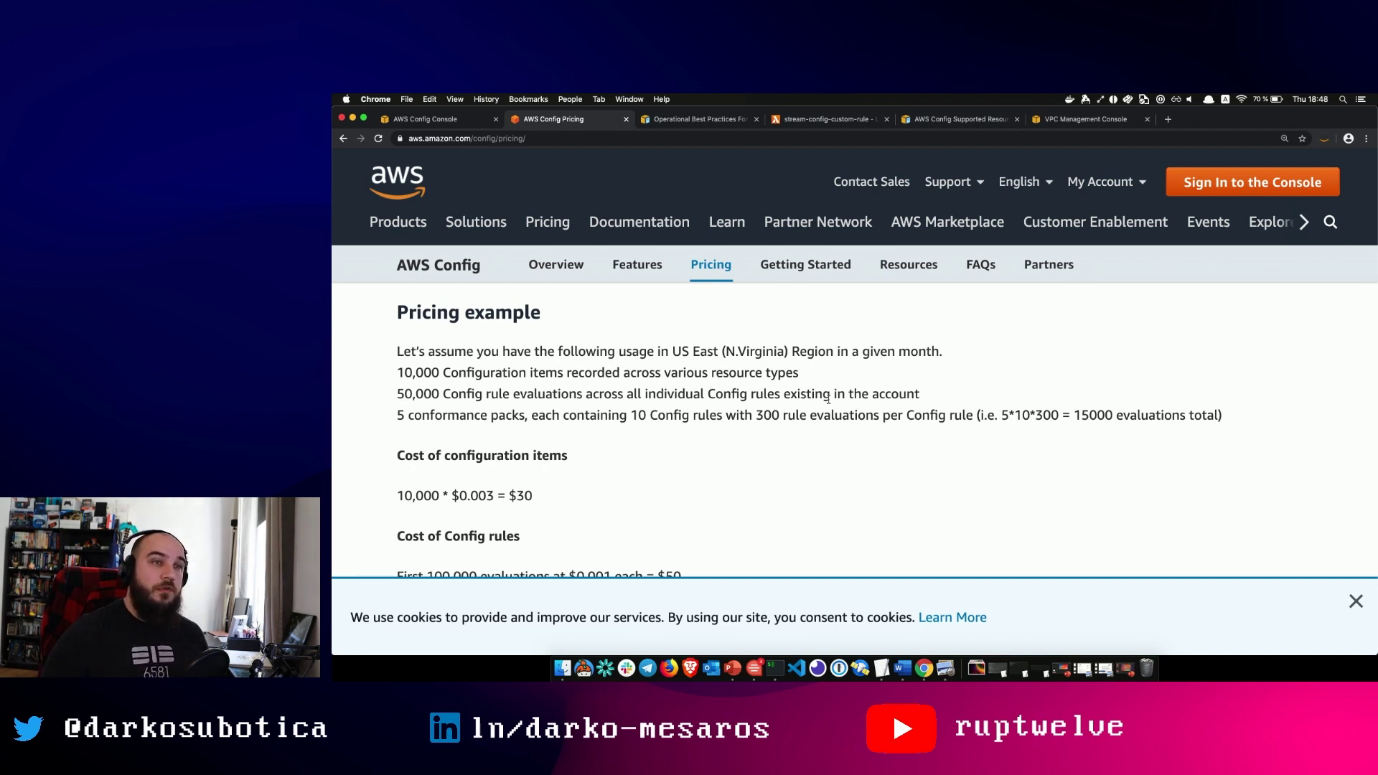
scroll(826, 399, "down", 1)
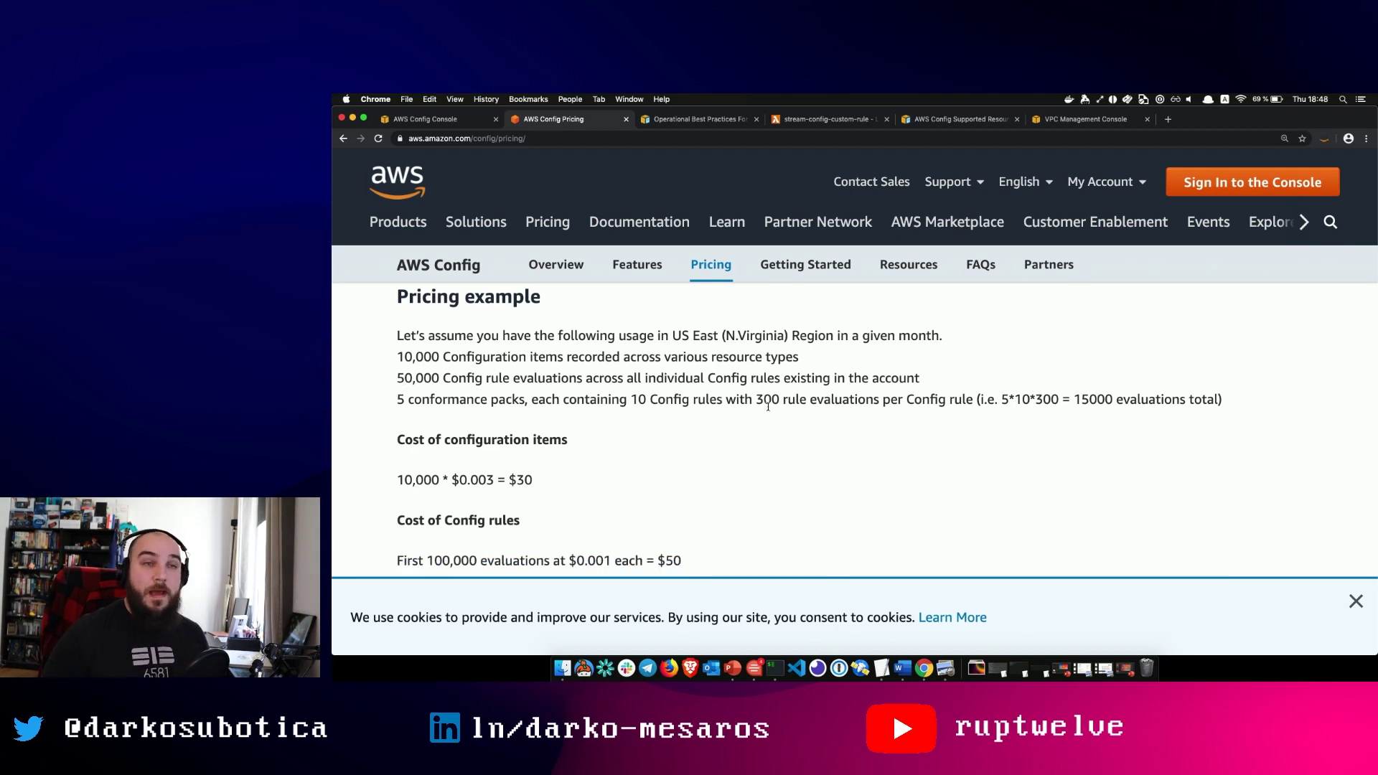
scroll(768, 410, "down", 1)
scroll(767, 410, "down", 1)
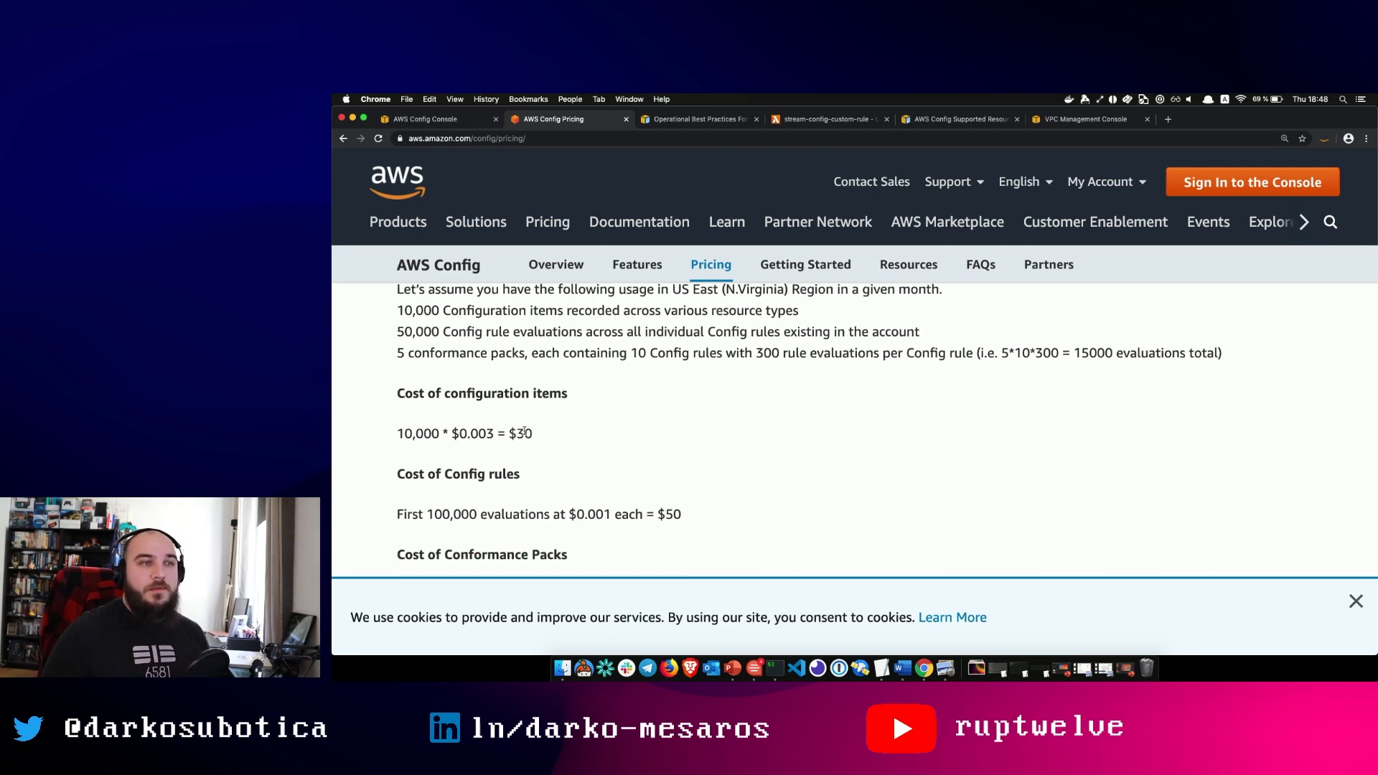
Step: Review the example's cost calculations for configuration items, Config rules and conformance packs, including the total Config bill
scroll(525, 429, "down", 3)
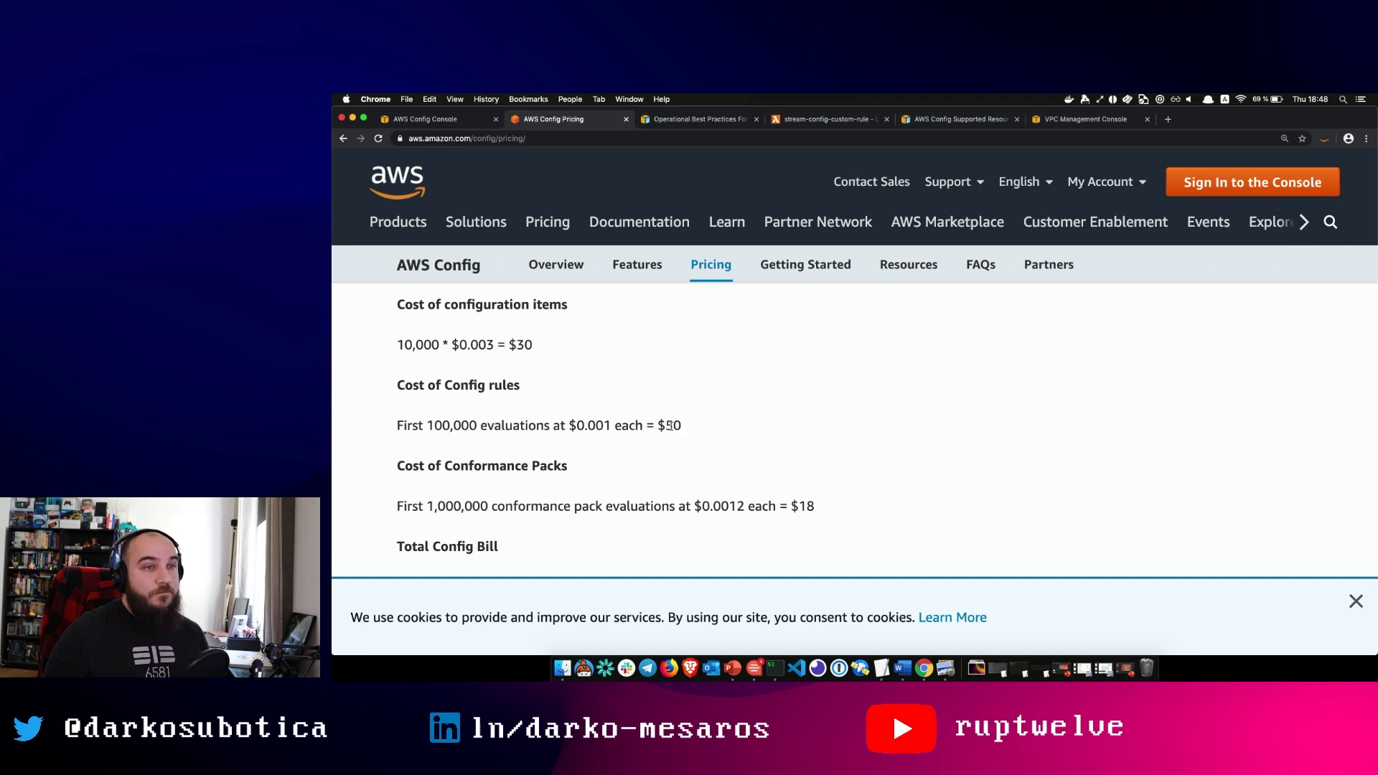
scroll(558, 532, "down", 2)
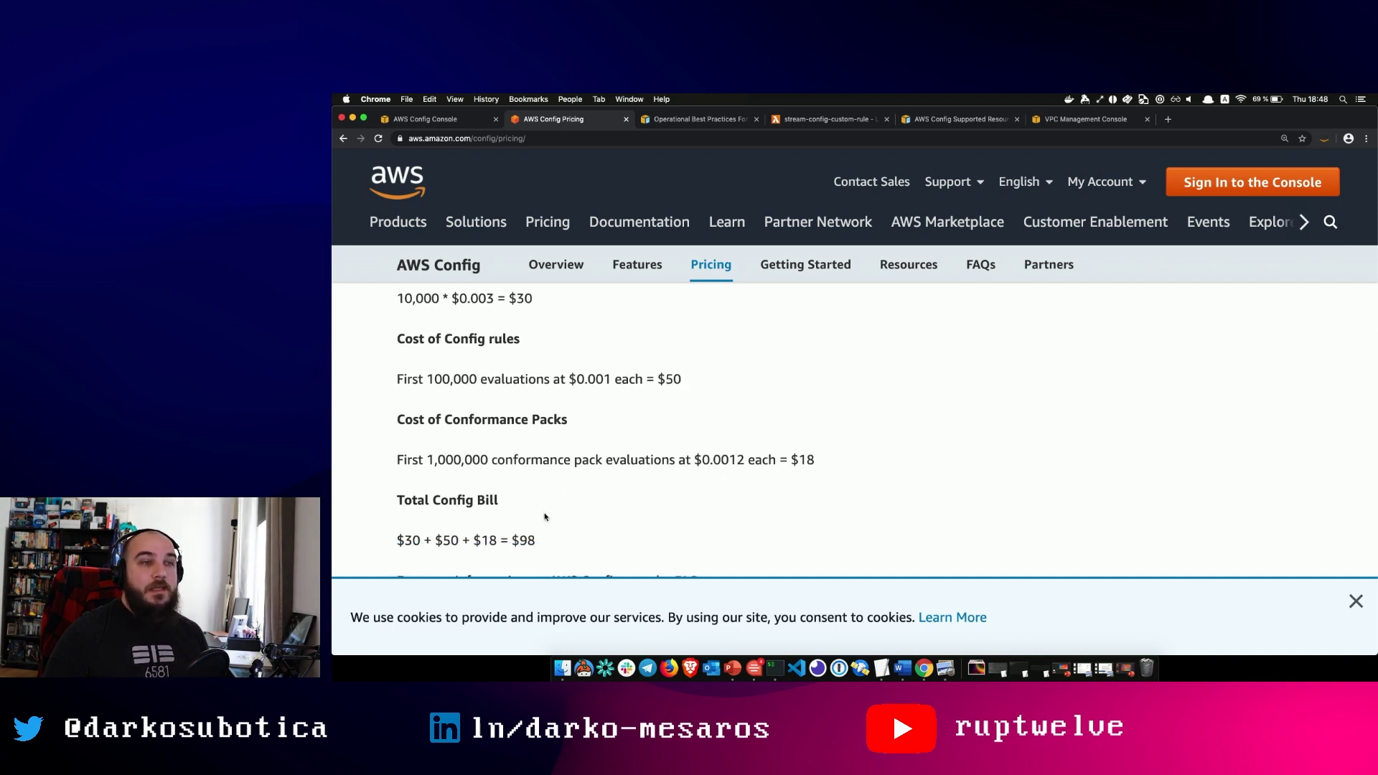
scroll(502, 557, "down", 1)
scroll(502, 557, "up", 5)
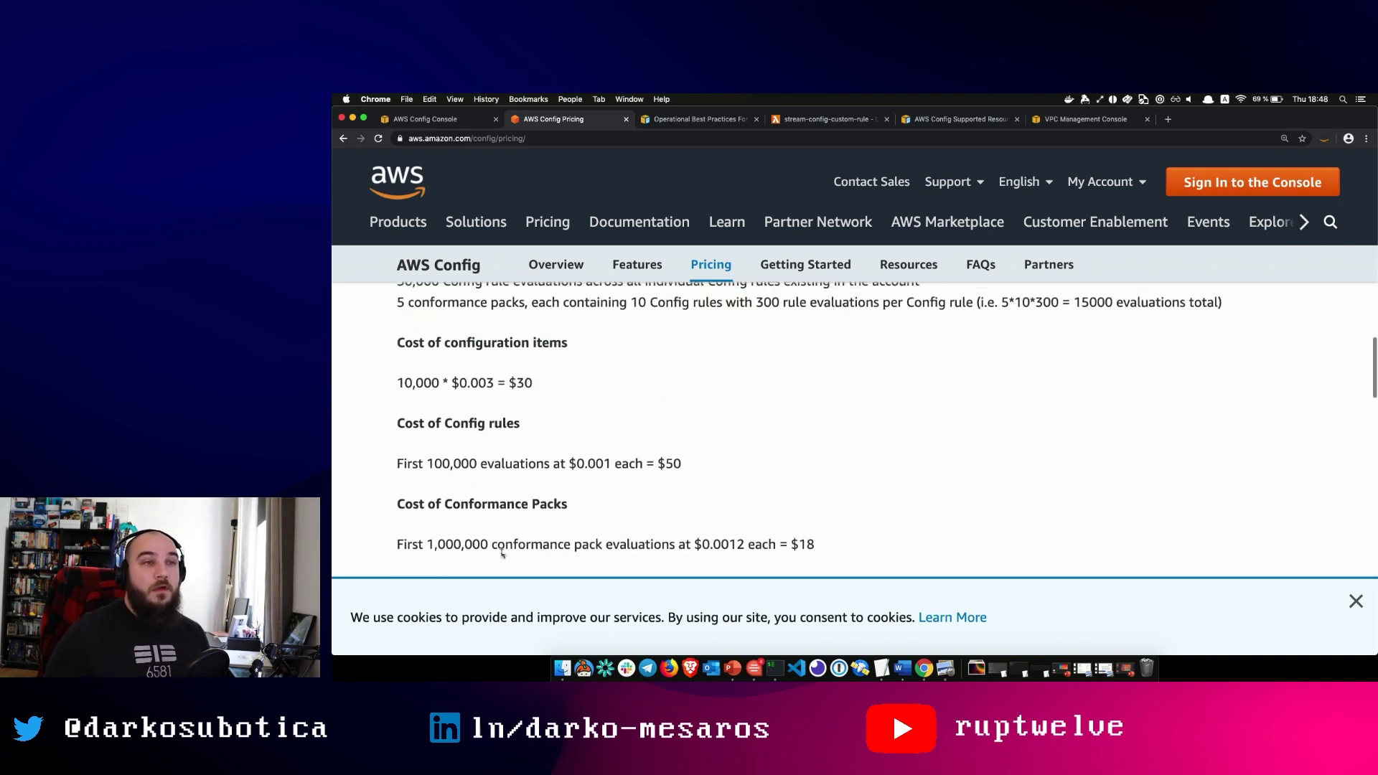
scroll(501, 557, "up", 2)
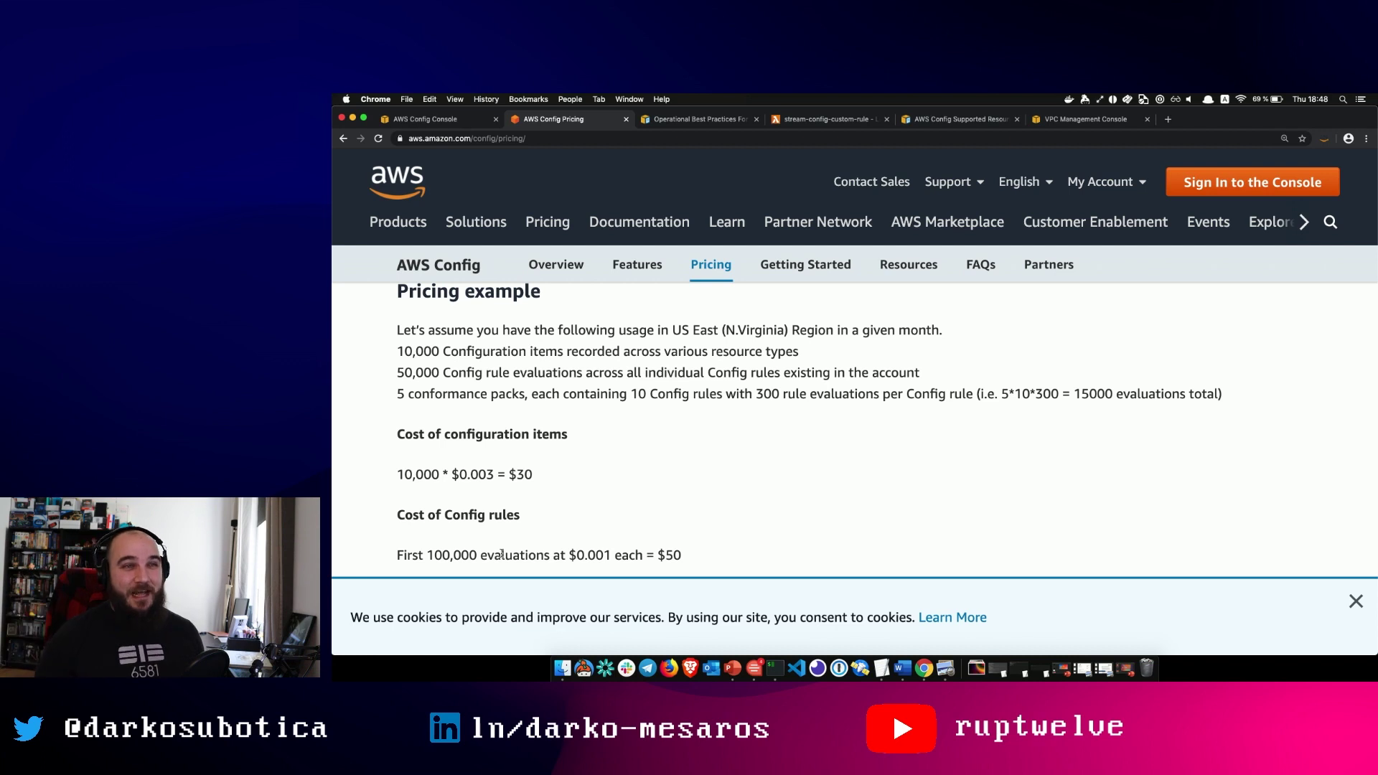
scroll(515, 567, "down", 3)
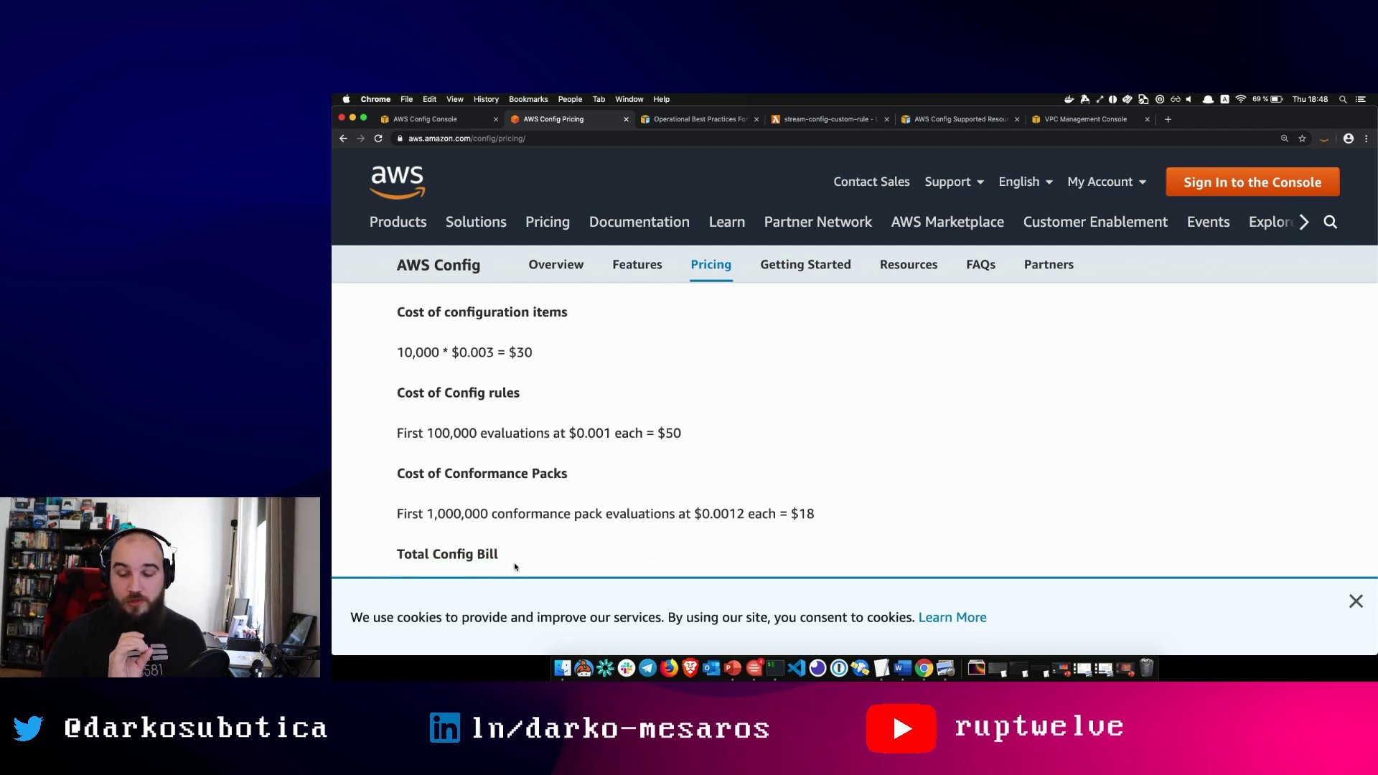
scroll(515, 567, "down", 1)
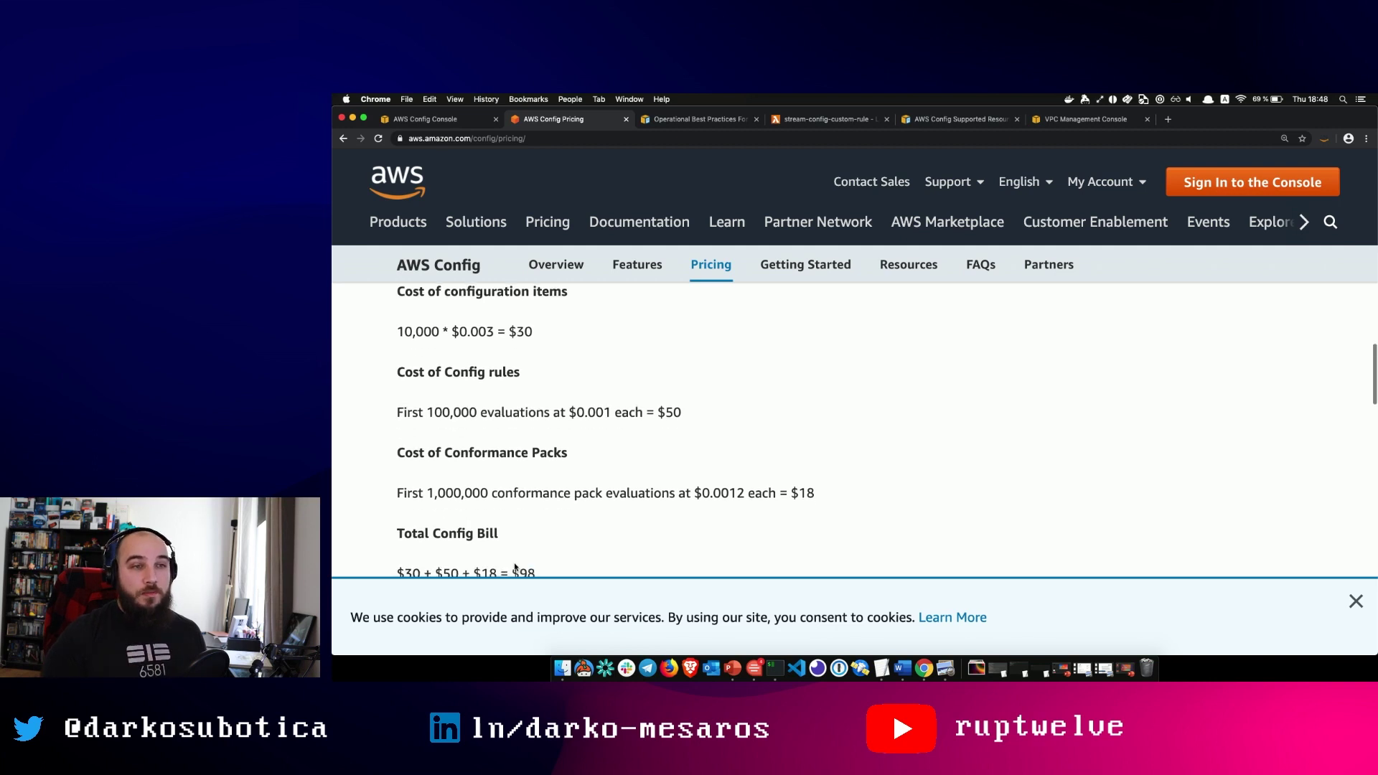
scroll(515, 567, "down", 2)
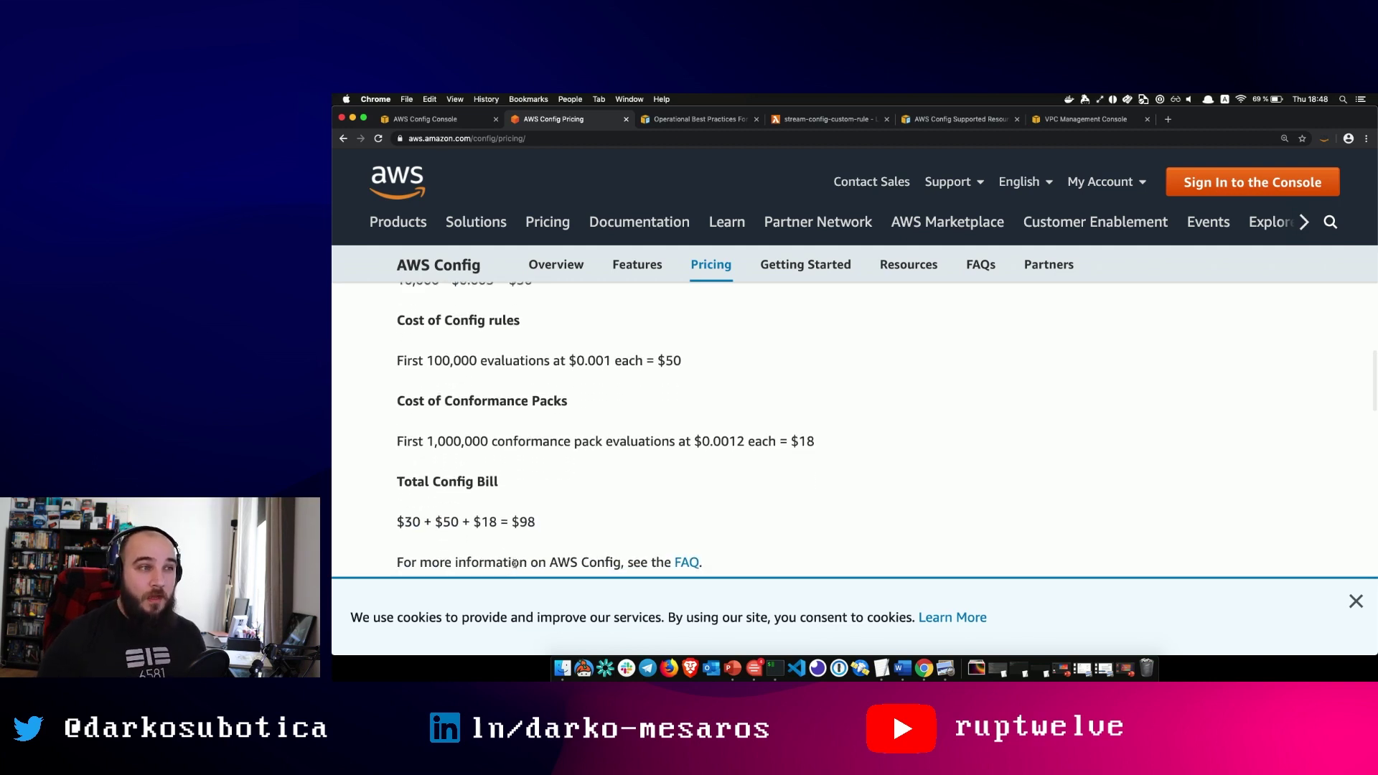
Step: Look through the embedded pricing calculator's sections for configuration items, rule evaluations and conformance packs, and its monthly estimate
scroll(515, 563, "down", 8)
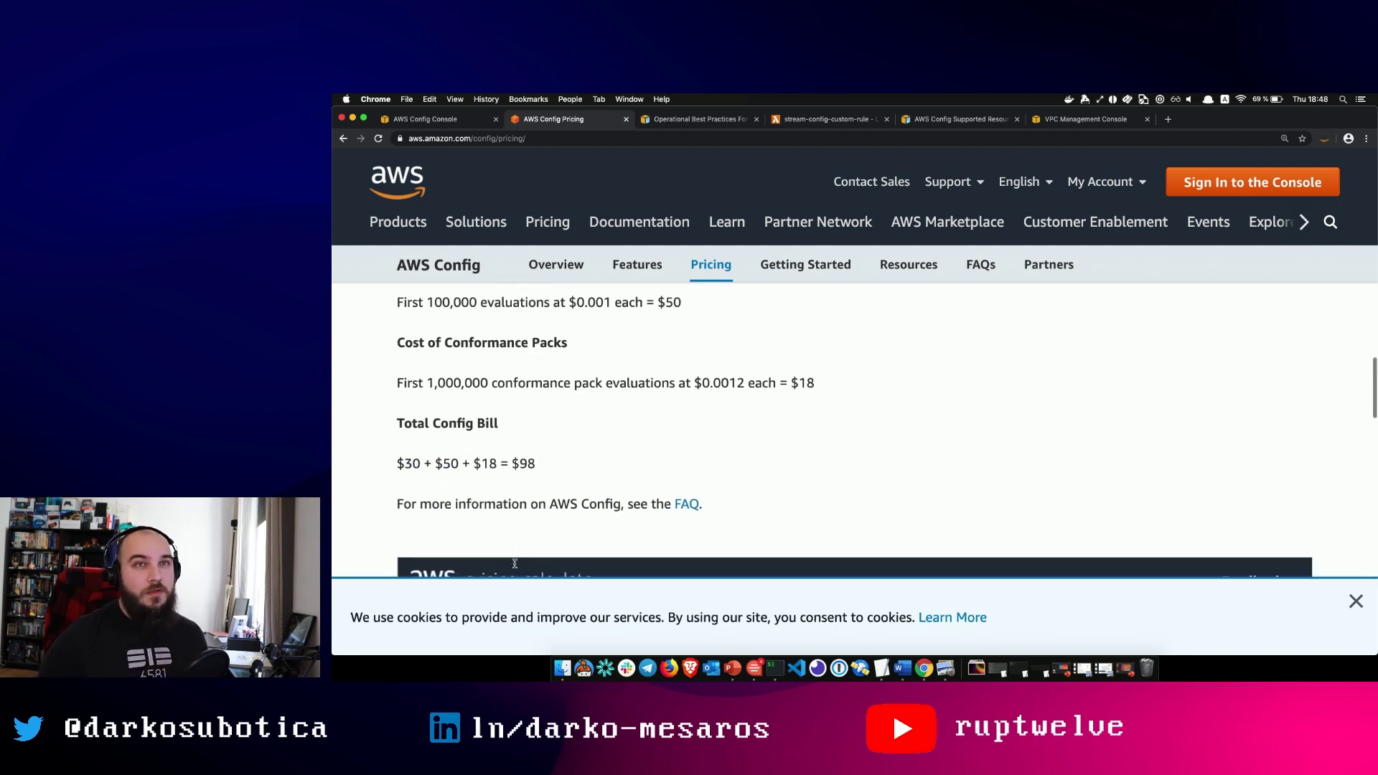
scroll(515, 563, "down", 5)
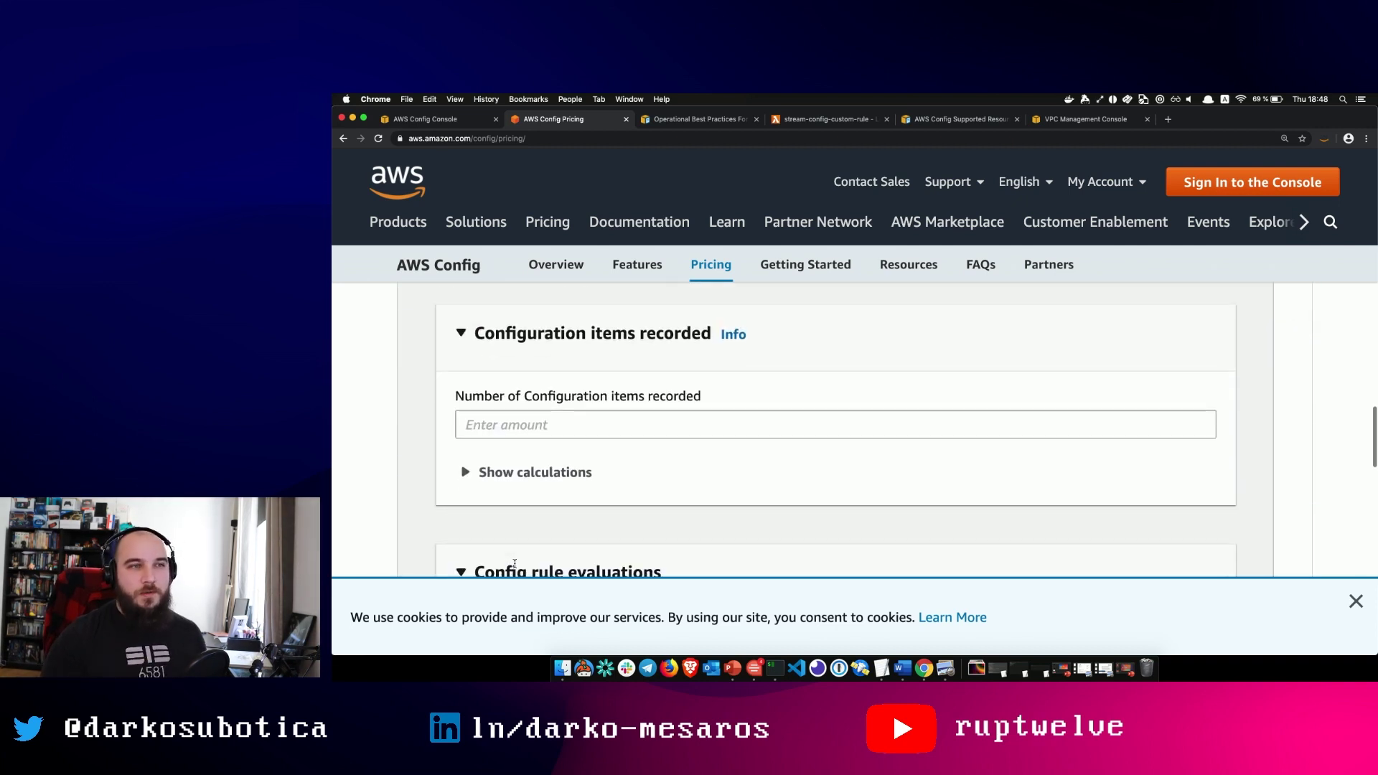
scroll(488, 449, "down", 5)
scroll(491, 436, "down", 12)
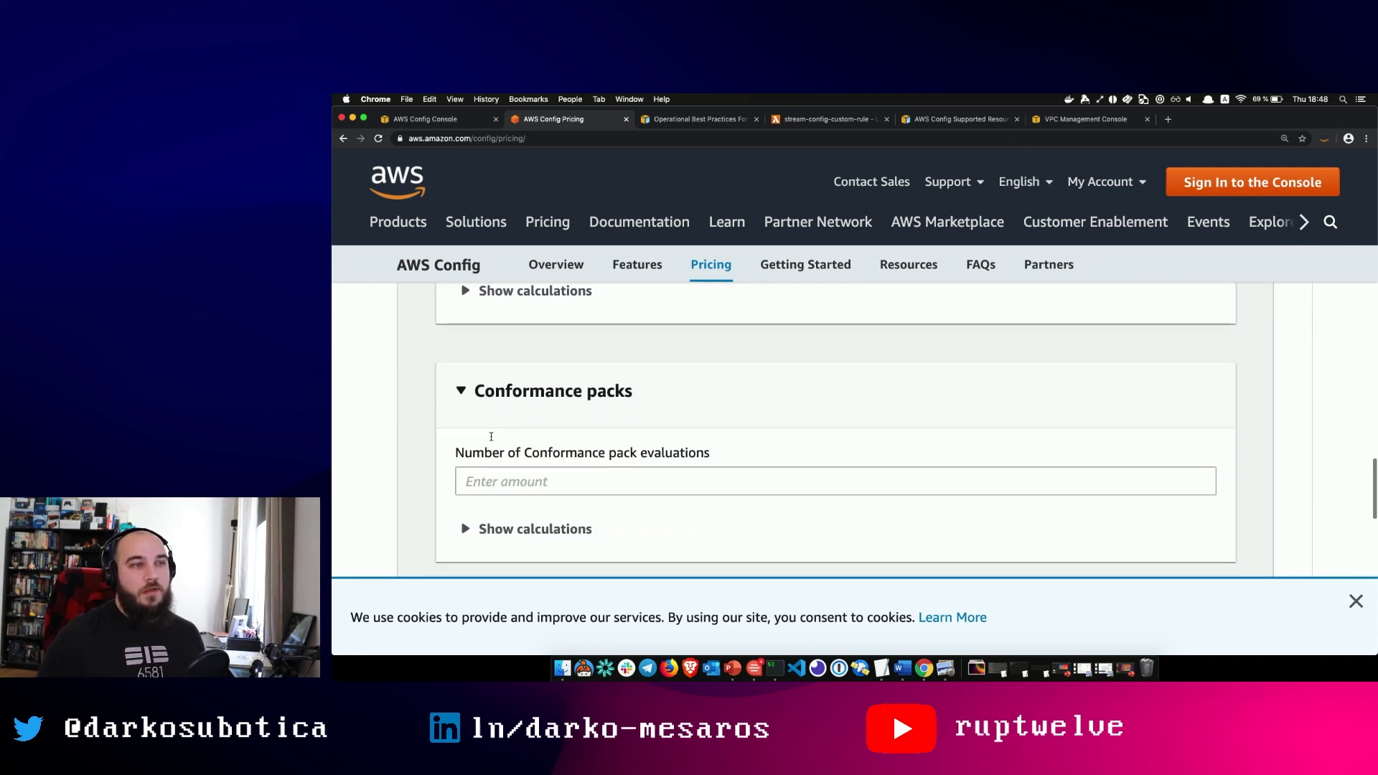
scroll(491, 435, "down", 2)
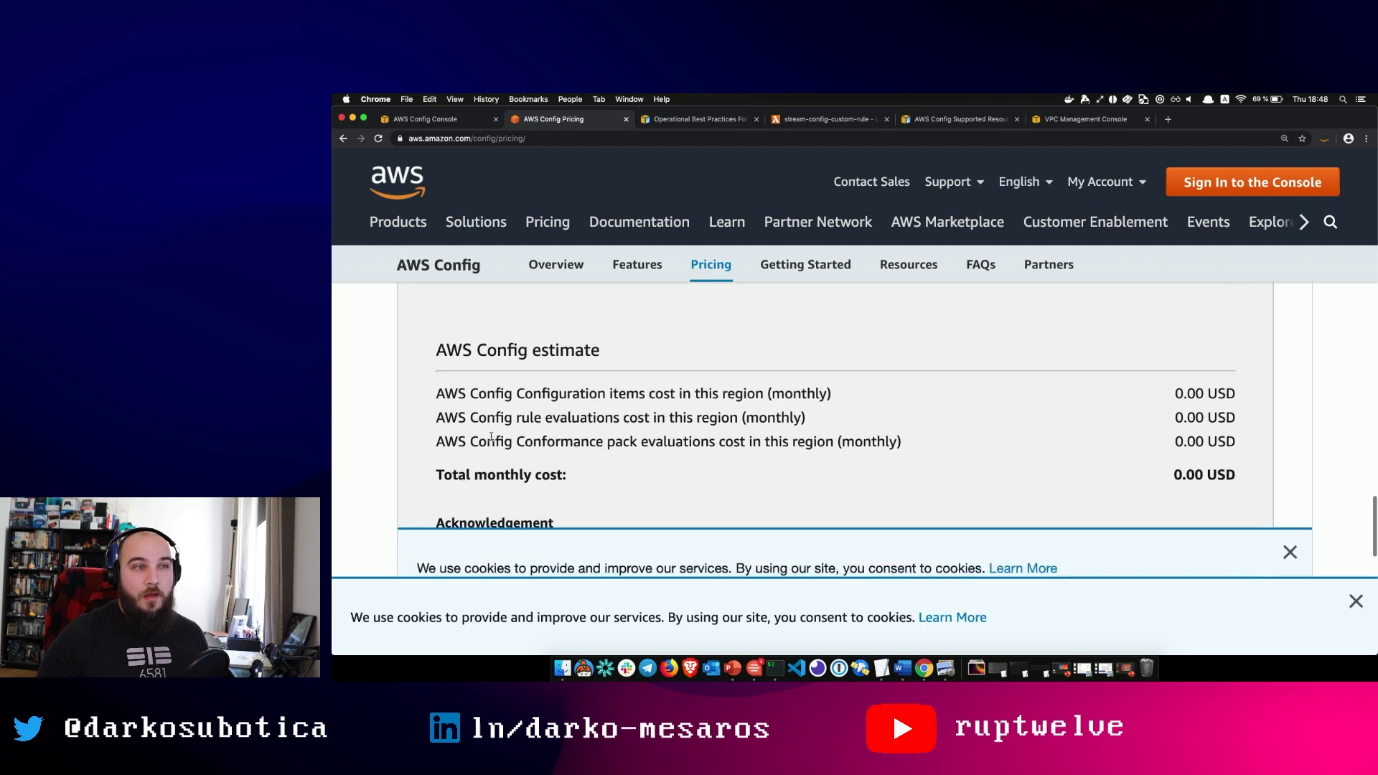
scroll(491, 436, "down", 4)
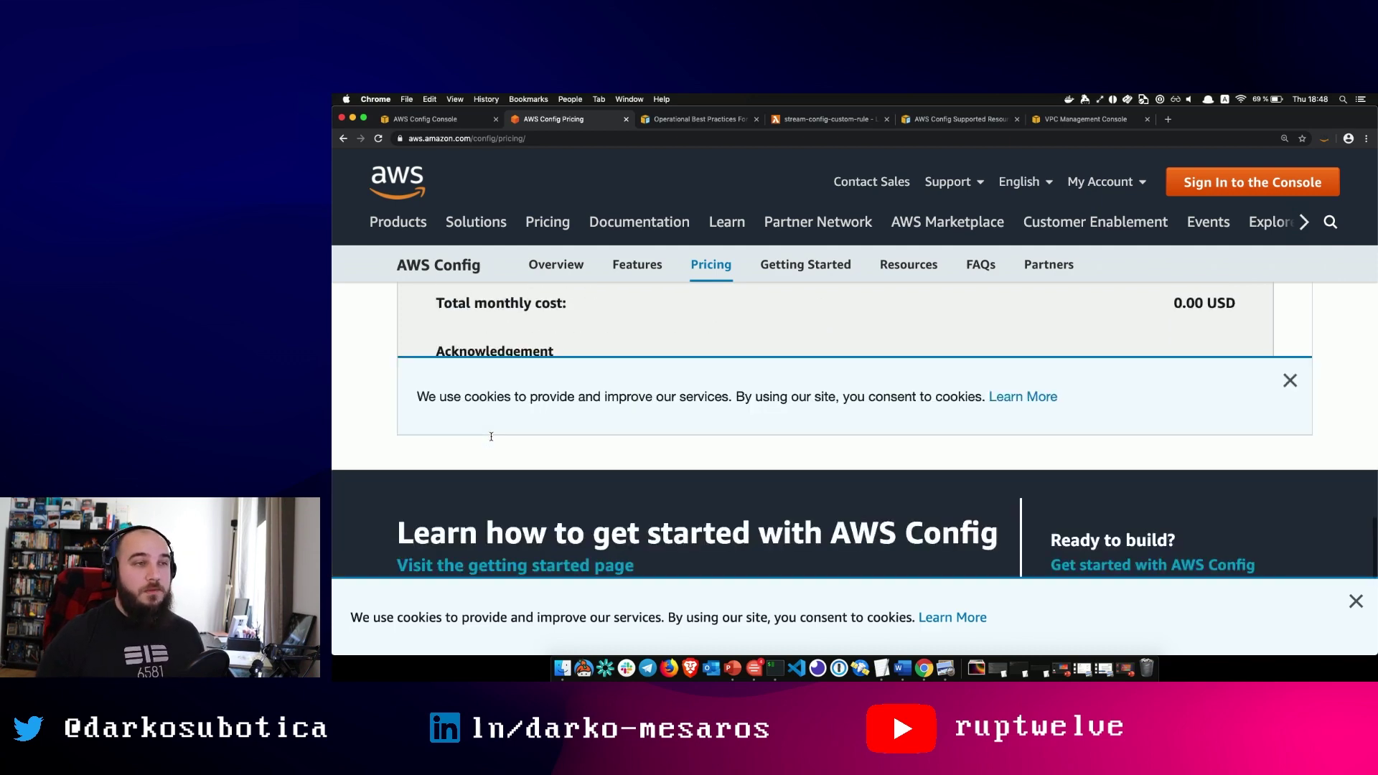
scroll(453, 380, "up", 3)
scroll(454, 381, "up", 5)
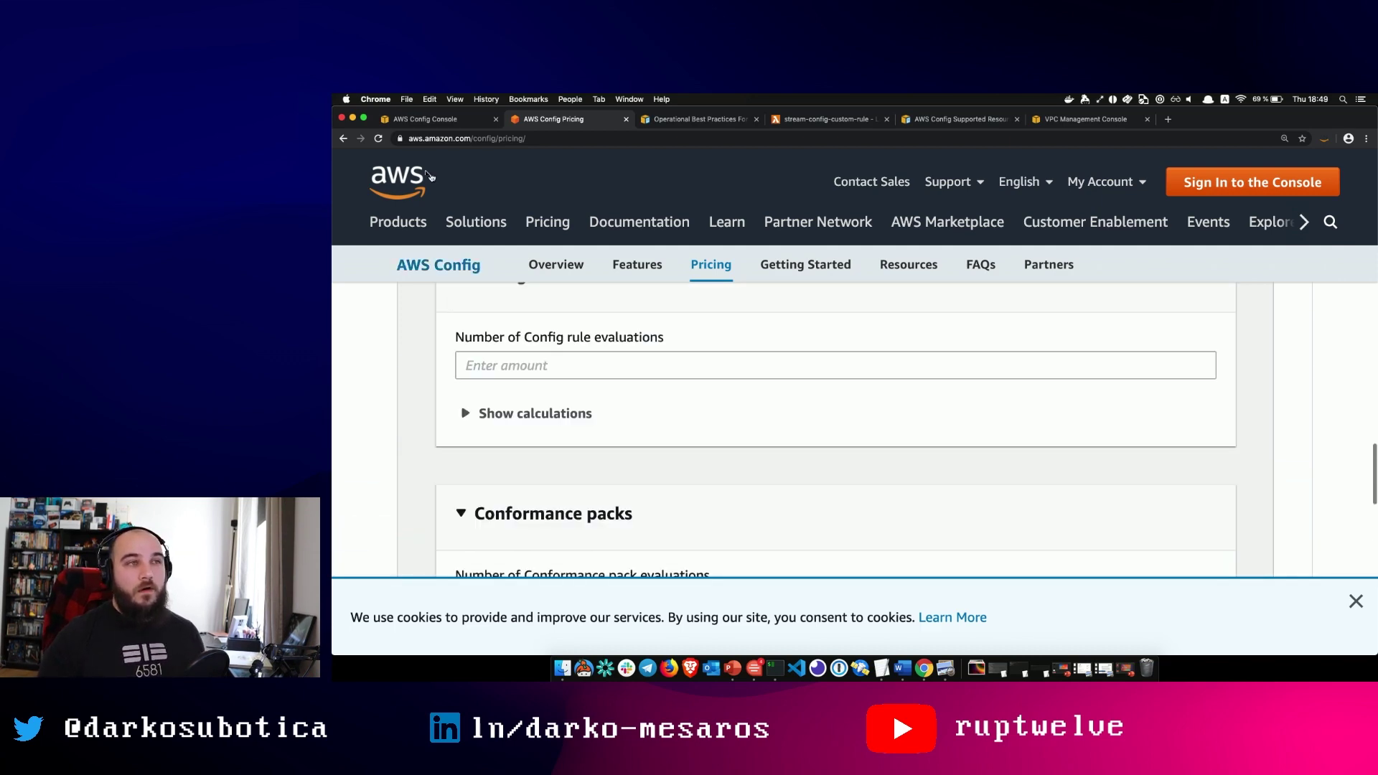
Step: Switch to the AWS Config console, reload it, and delete the rule config-stream-custom-rule-ec2, confirming with the phrase Delete
left_click(412, 119)
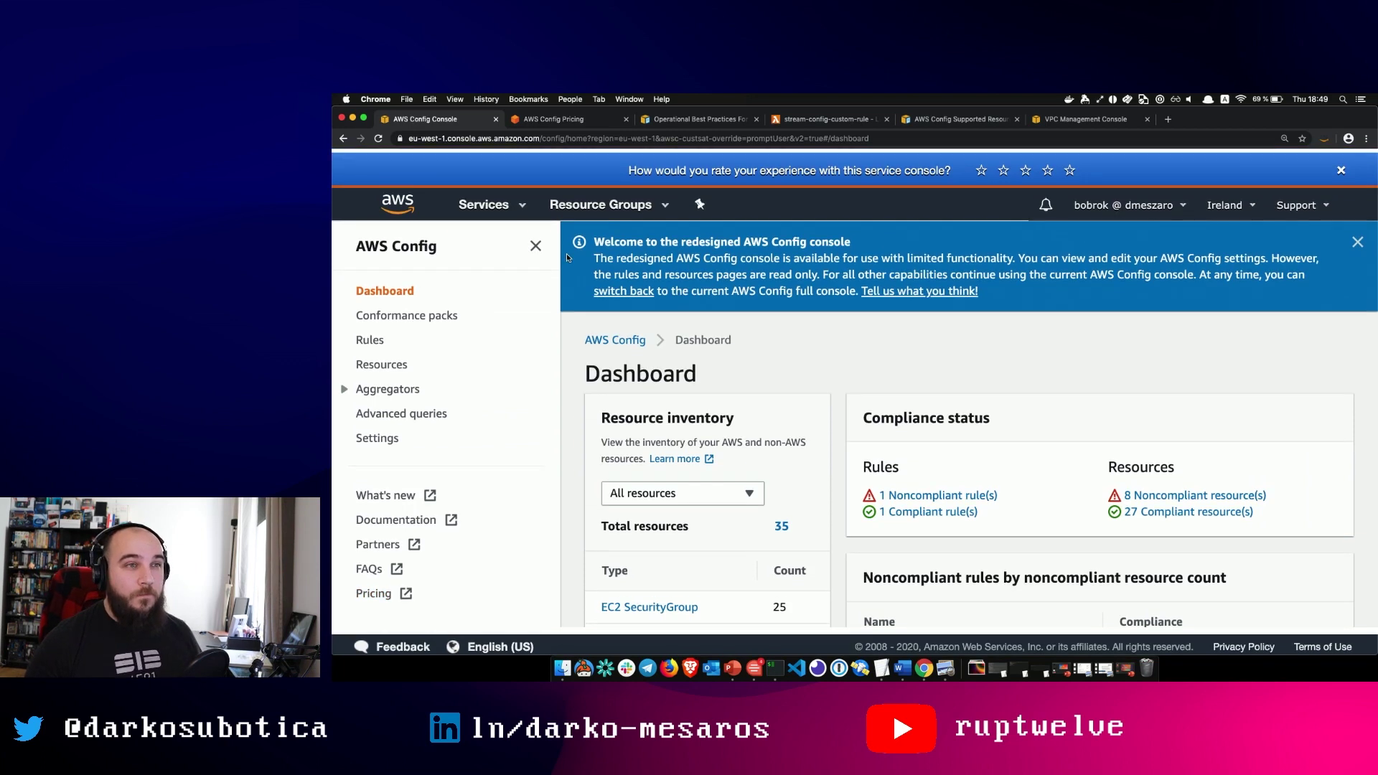
key("super+r")
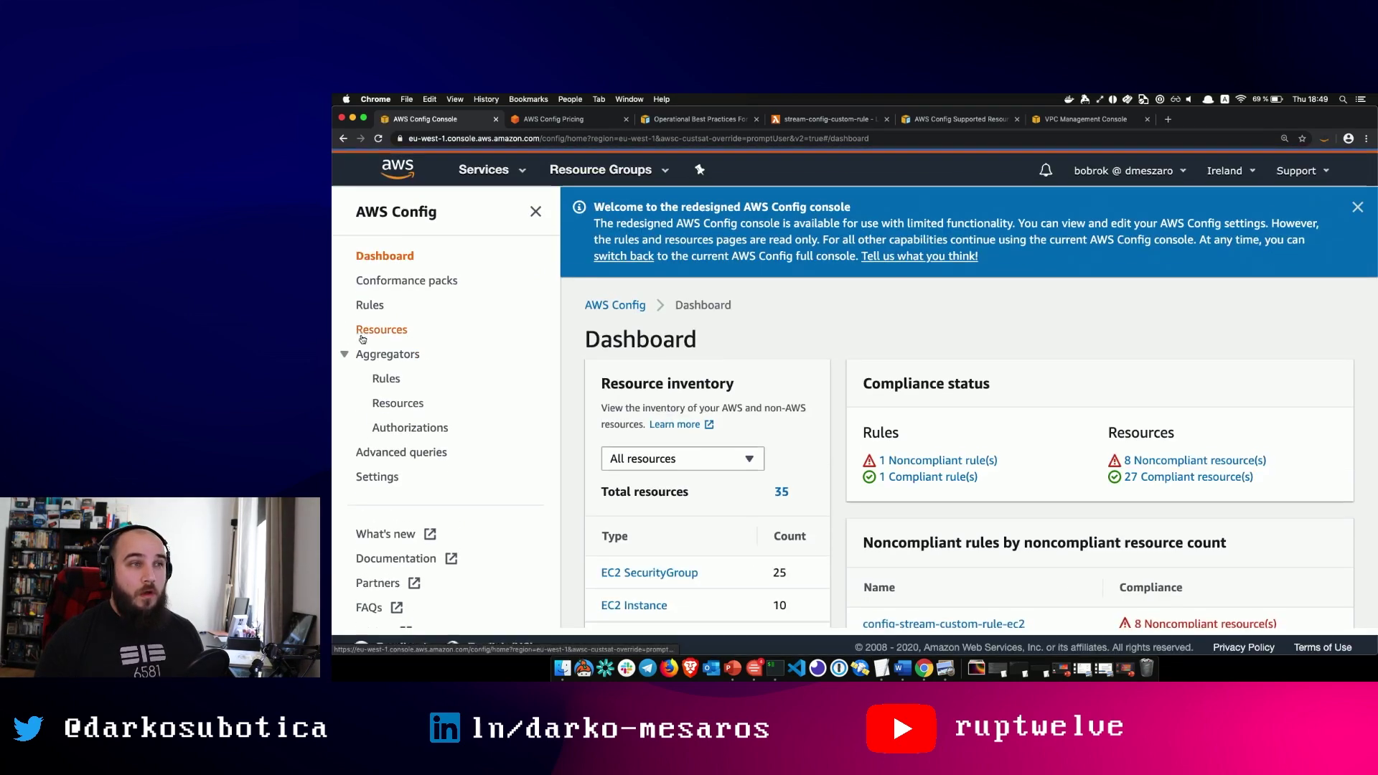
left_click(369, 300)
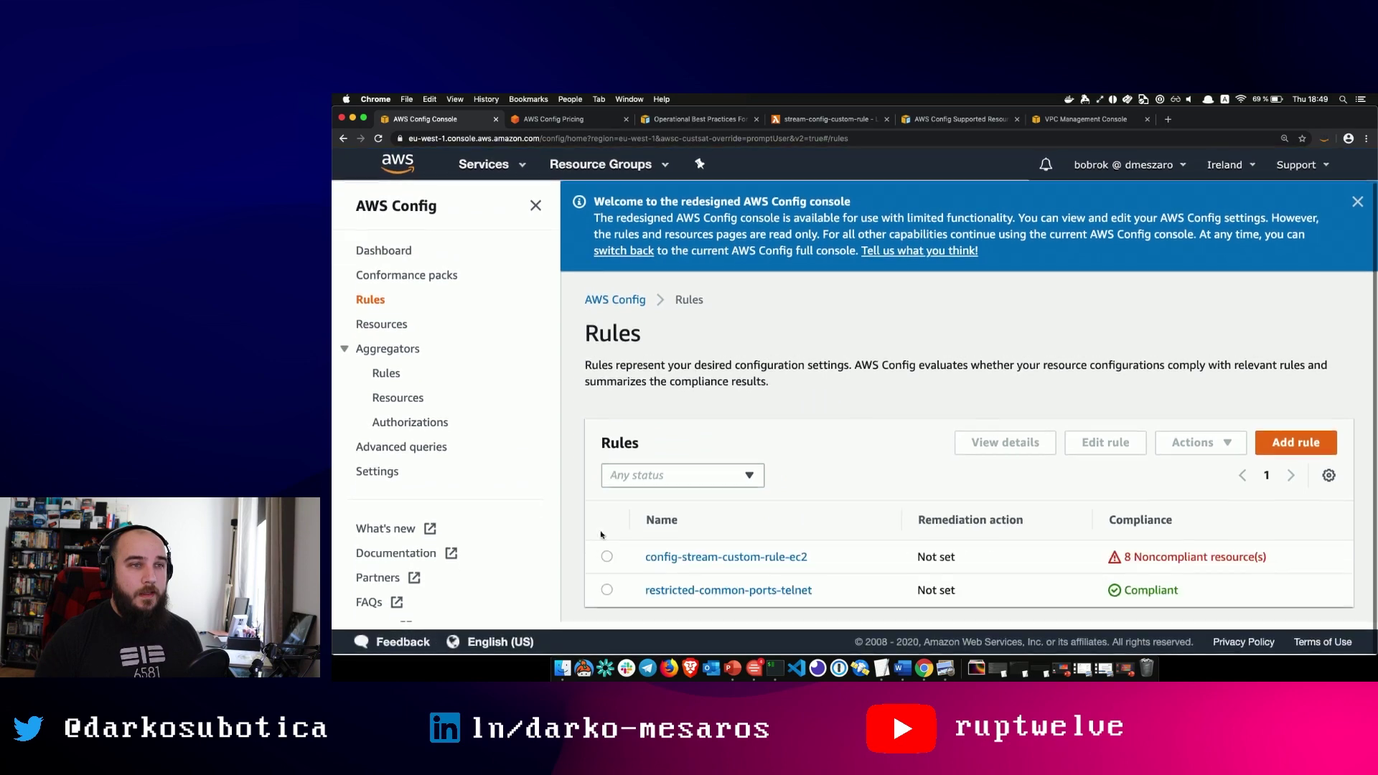
left_click(608, 558)
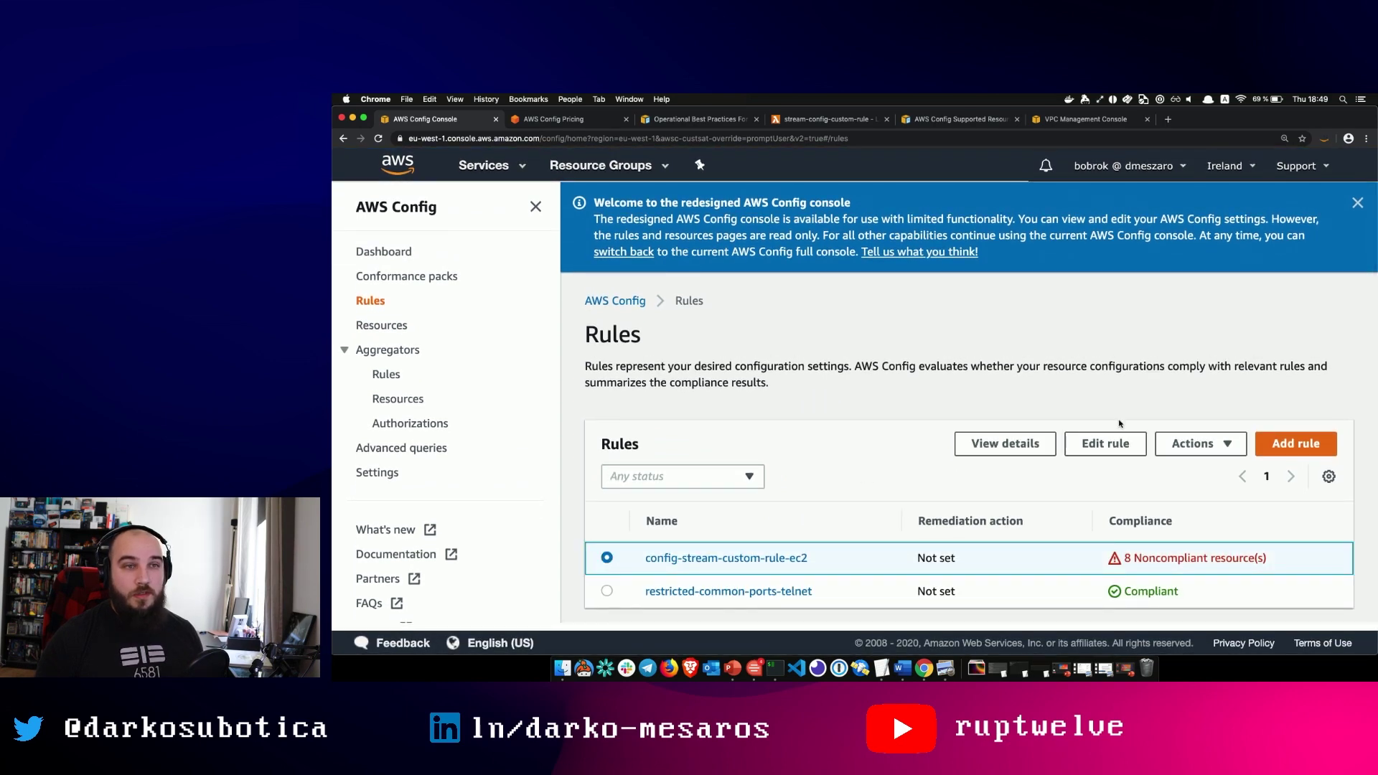
left_click(1192, 444)
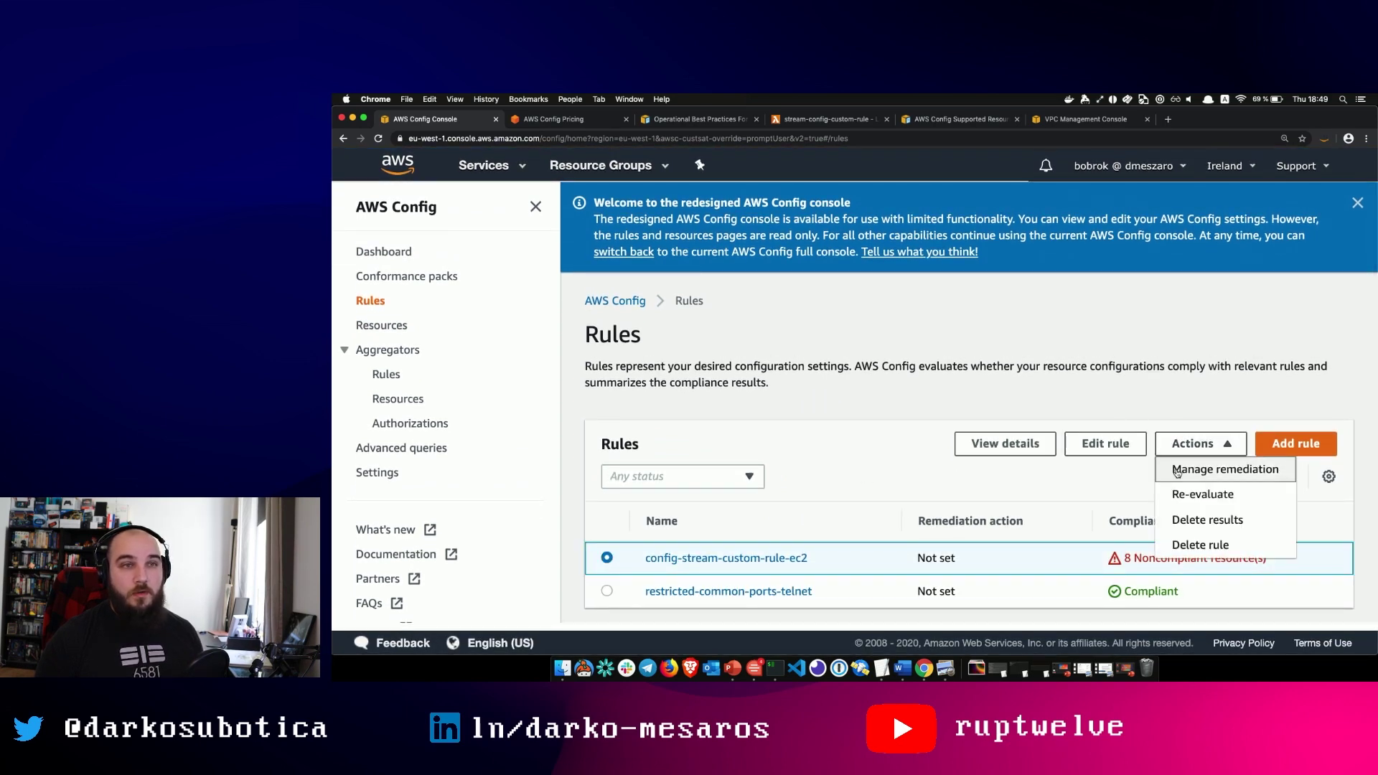
left_click(1181, 545)
left_click(1012, 453)
type("Delete")
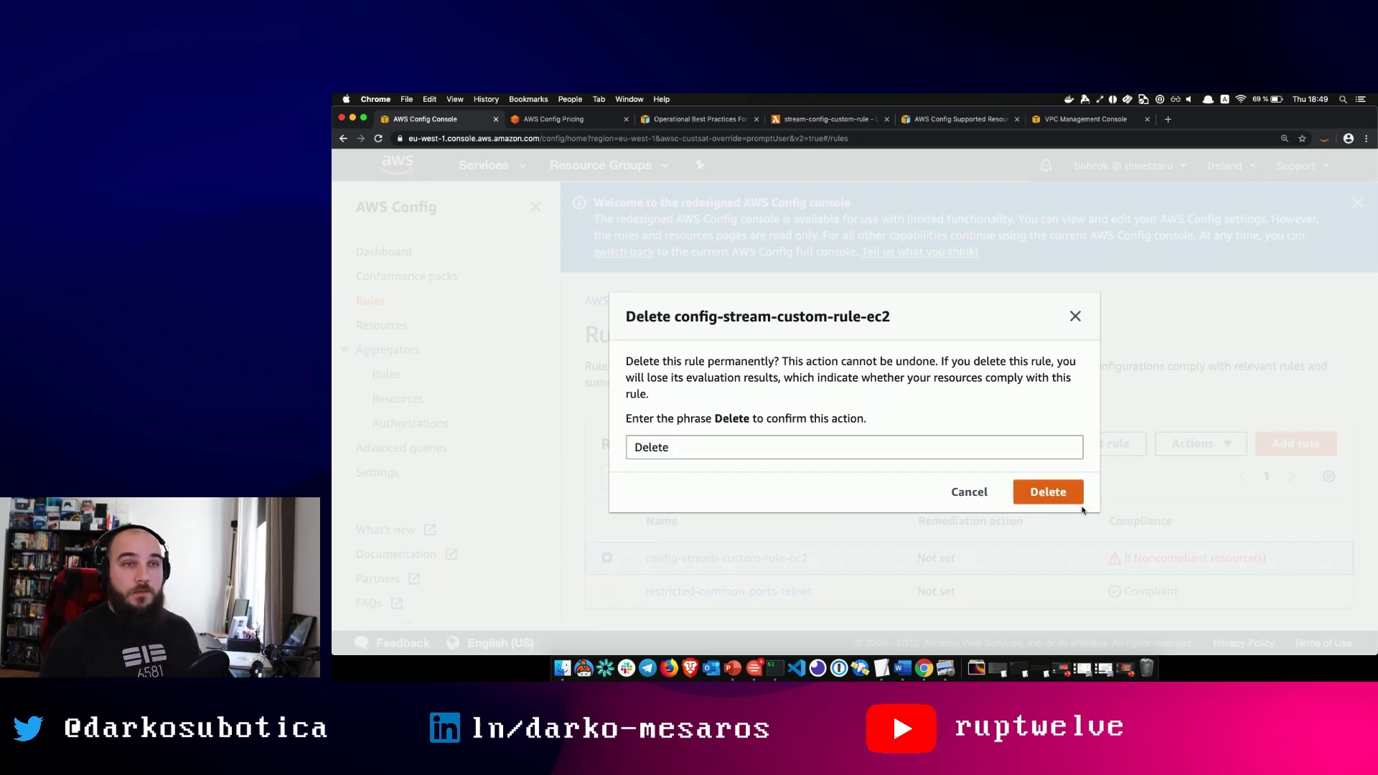
left_click(1048, 493)
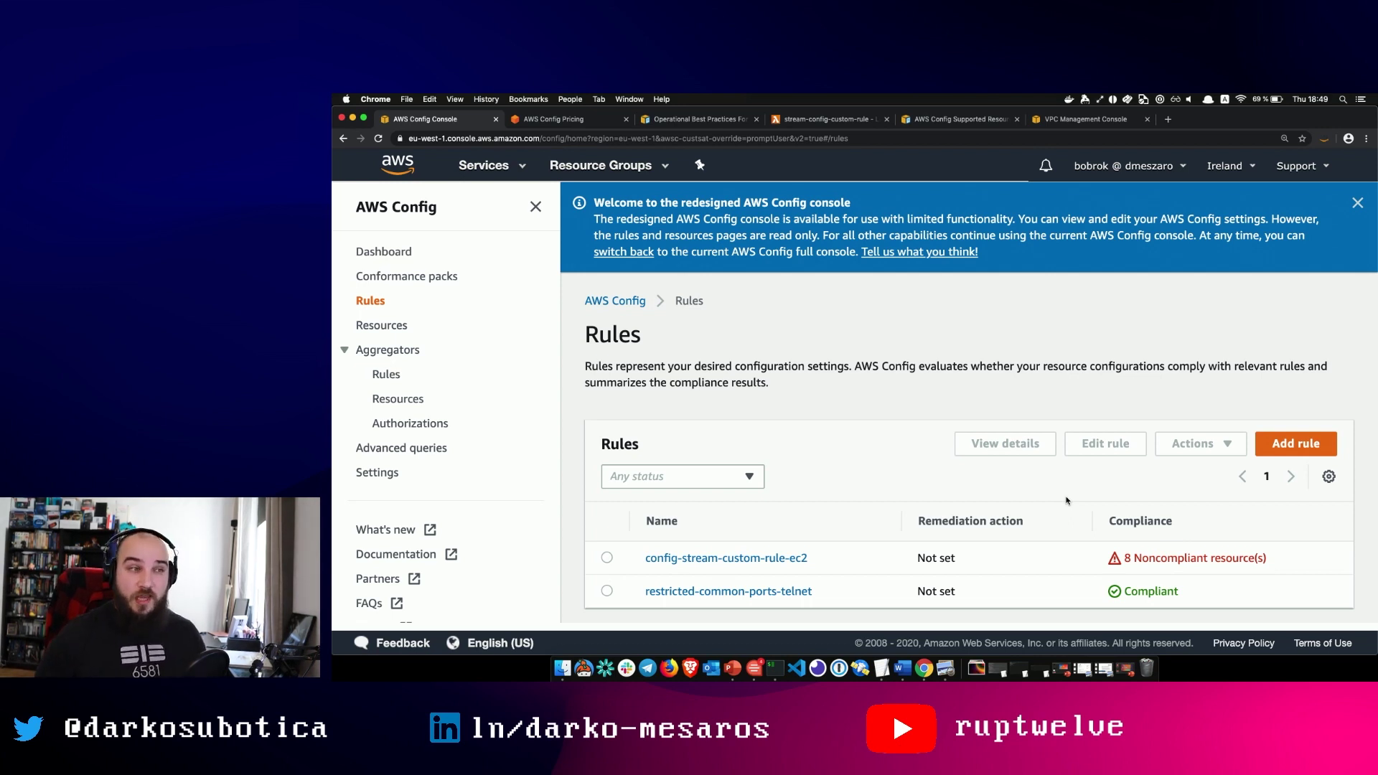
Step: Check the resource types to record in the AWS Config settings, highlighting EC2 Instance, and return to the dashboard
left_click(378, 472)
scroll(541, 494, "down", 1)
scroll(646, 503, "down", 3)
double_click(648, 519)
left_click(647, 519)
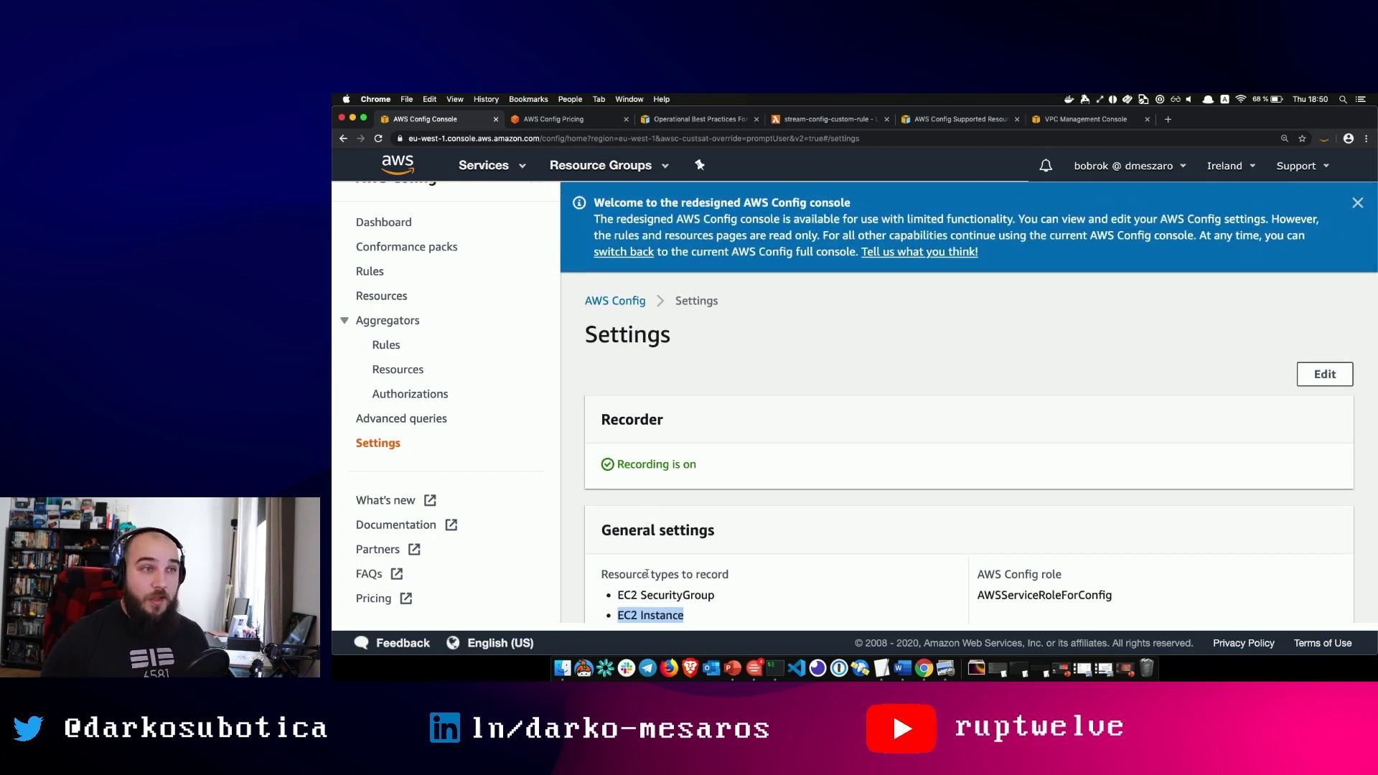
left_click(366, 224)
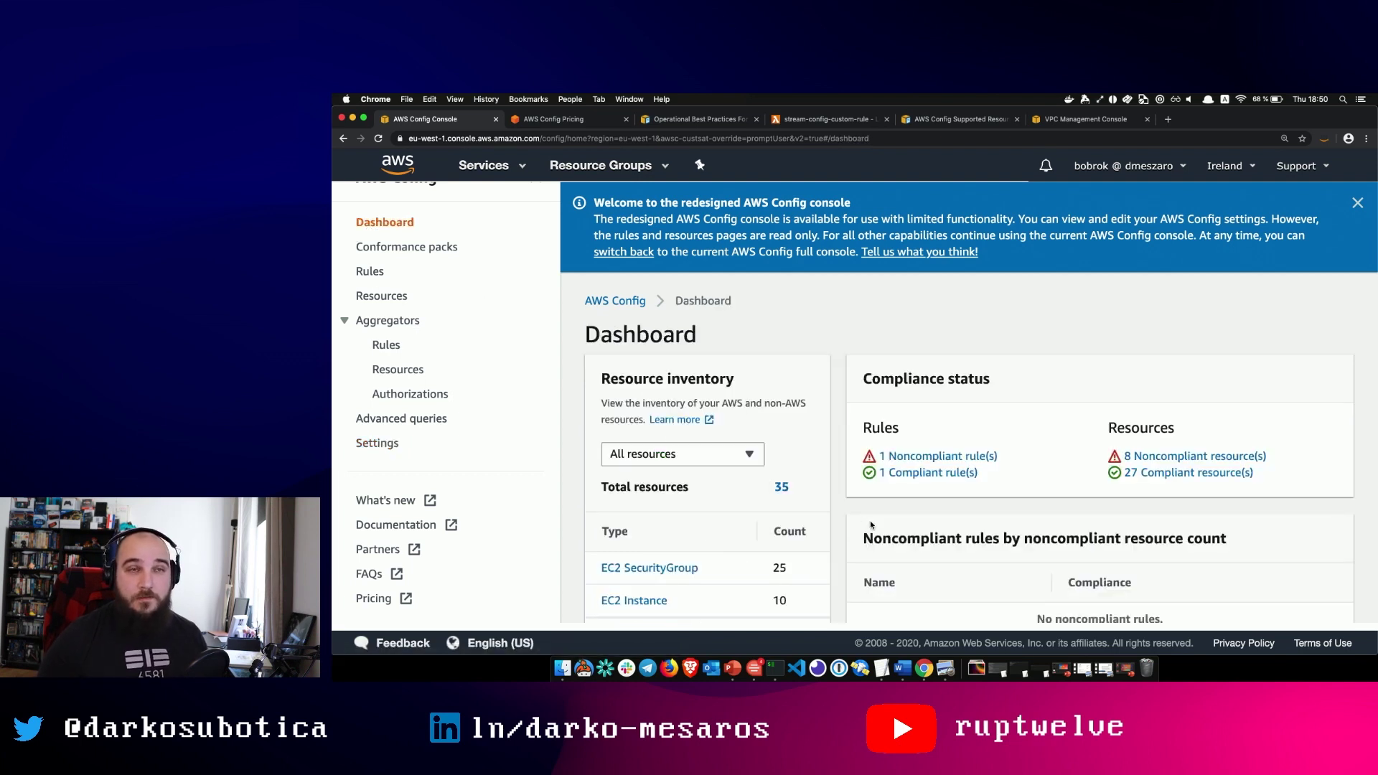